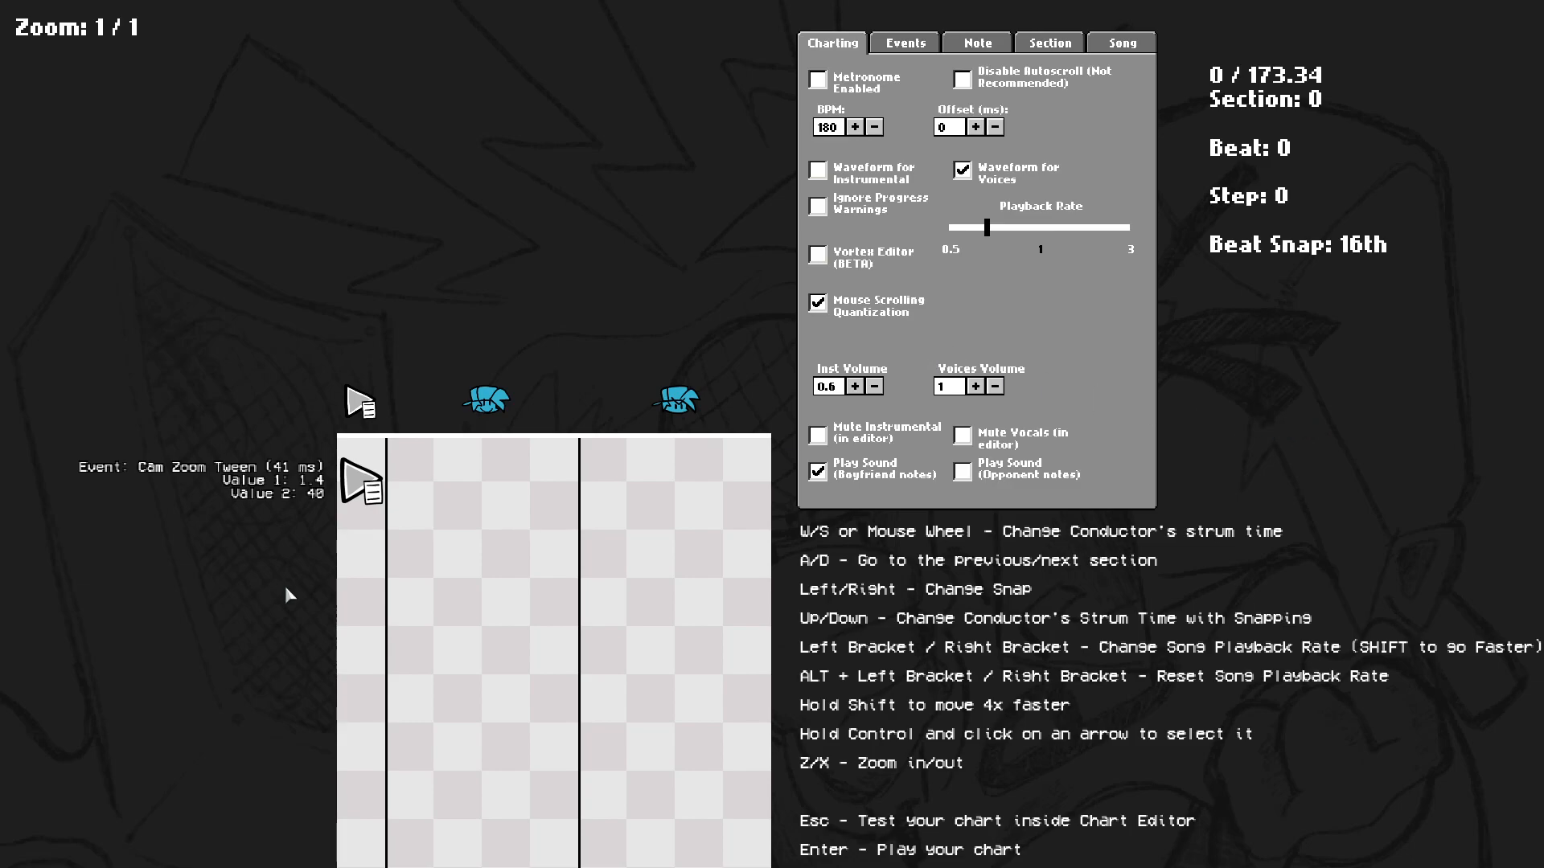
{"action": "key", "text": "s"}
{"action": "scroll", "coordinate": [472, 536], "scroll_direction": "down", "scroll_amount": 6}
{"action": "scroll", "coordinate": [472, 540], "scroll_direction": "up", "scroll_amount": 7}
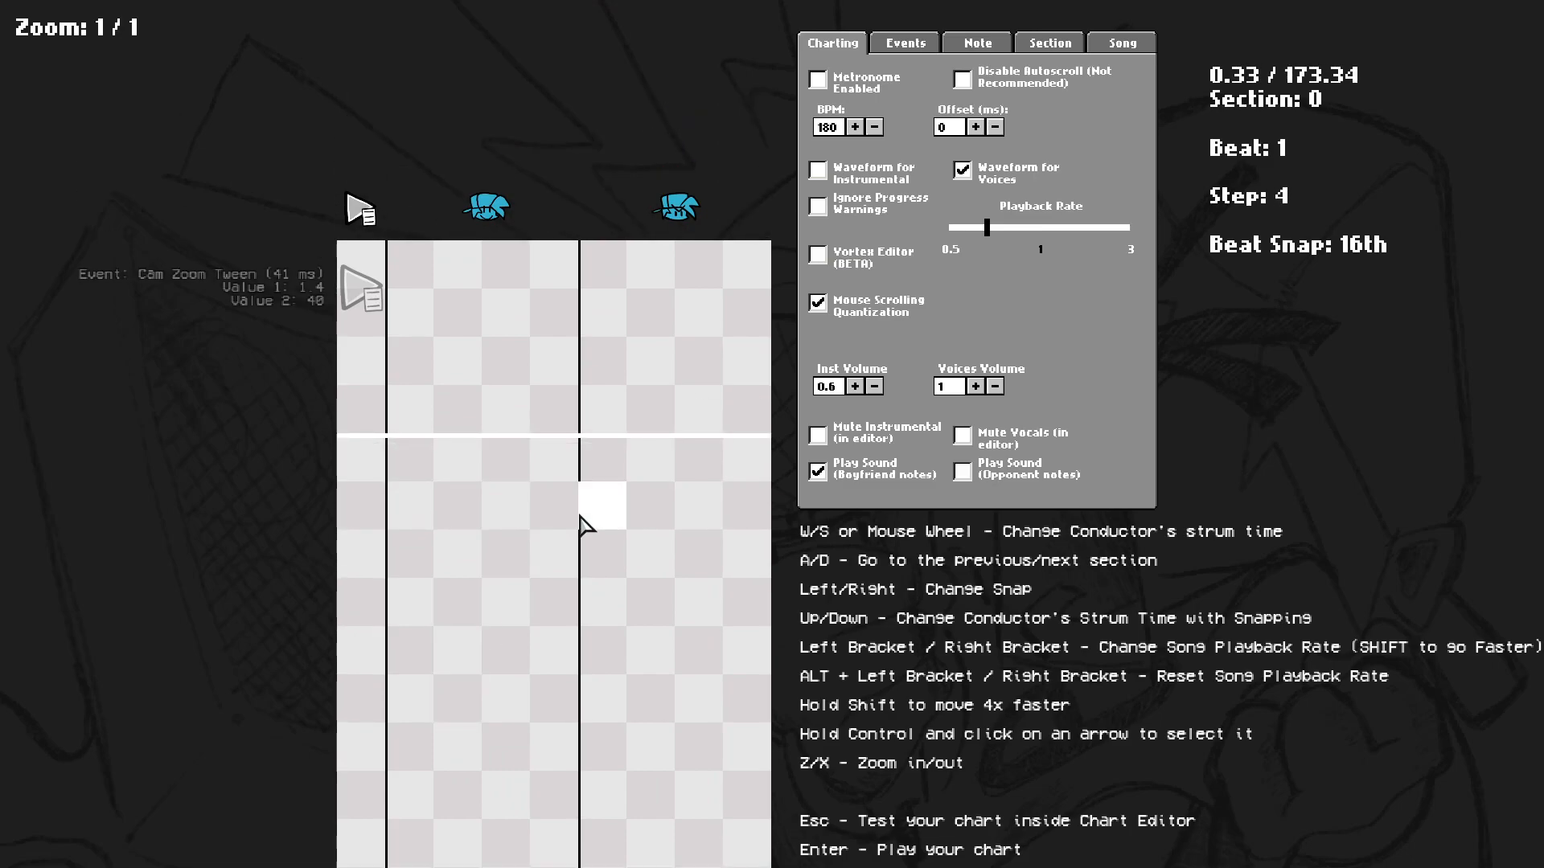
Look through each tab of the chart editor panel: Charting, Events, Note, Section and Song.
{"action": "left_click", "coordinate": [1045, 48]}
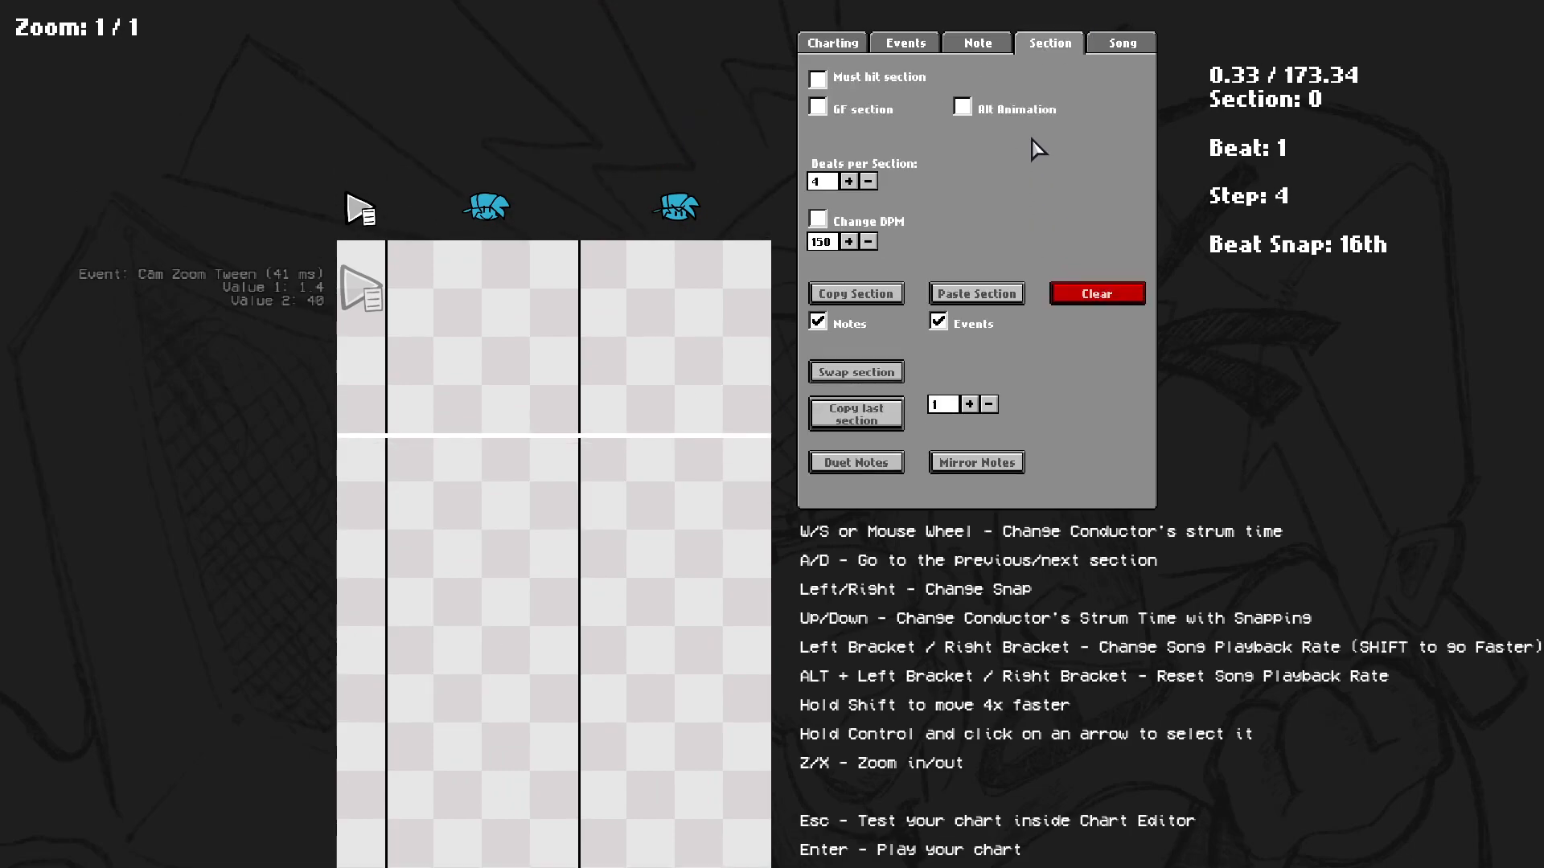
{"action": "left_click", "coordinate": [836, 48]}
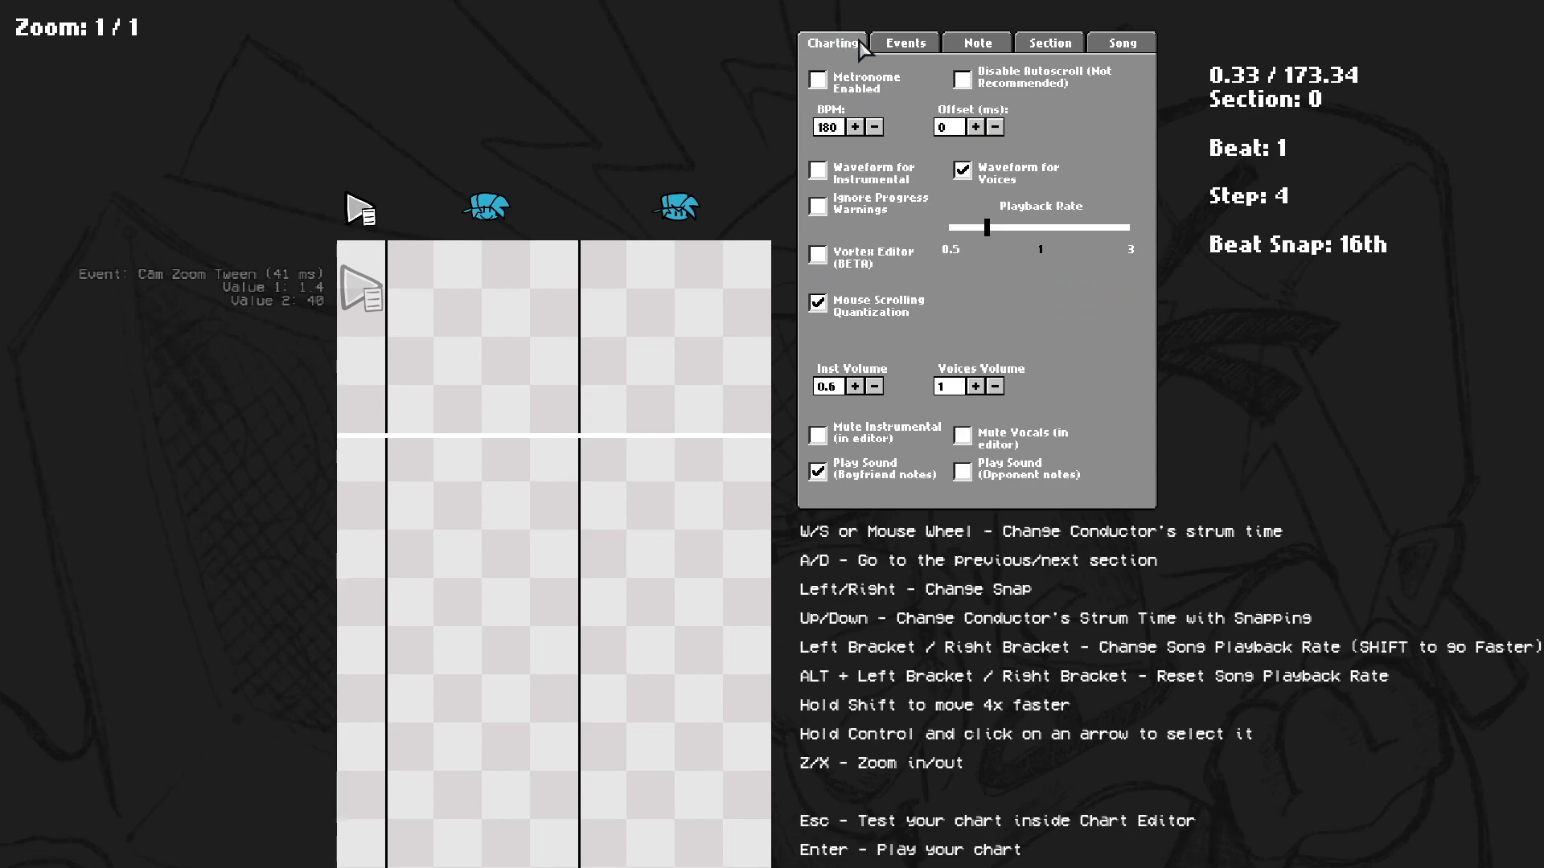
{"action": "left_click", "coordinate": [902, 49]}
{"action": "left_click", "coordinate": [996, 48]}
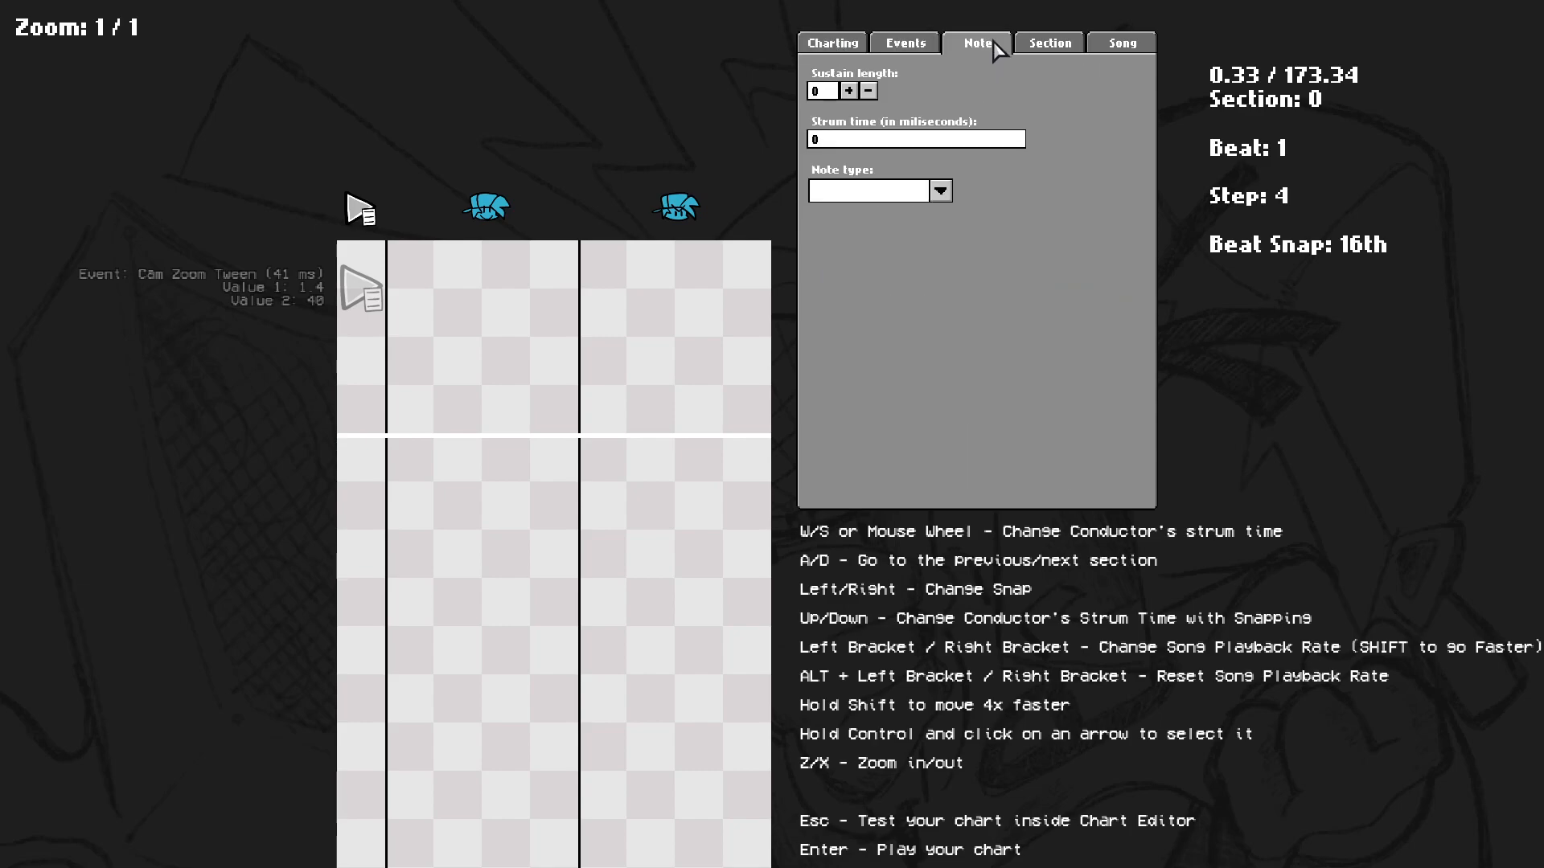
{"action": "left_click", "coordinate": [1043, 46]}
{"action": "left_click", "coordinate": [1119, 50]}
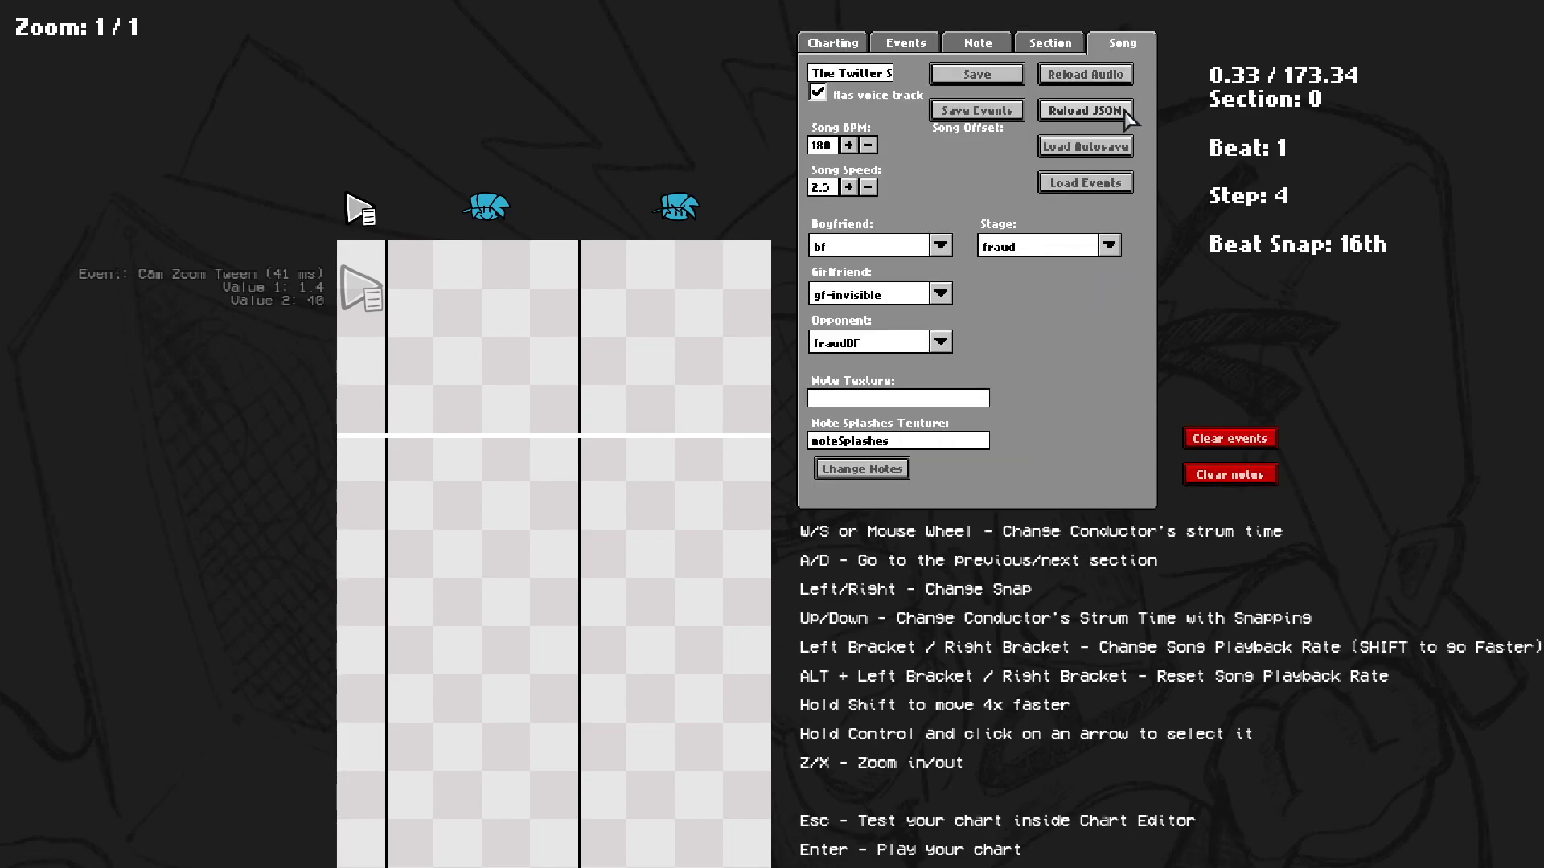
{"action": "left_click", "coordinate": [840, 48]}
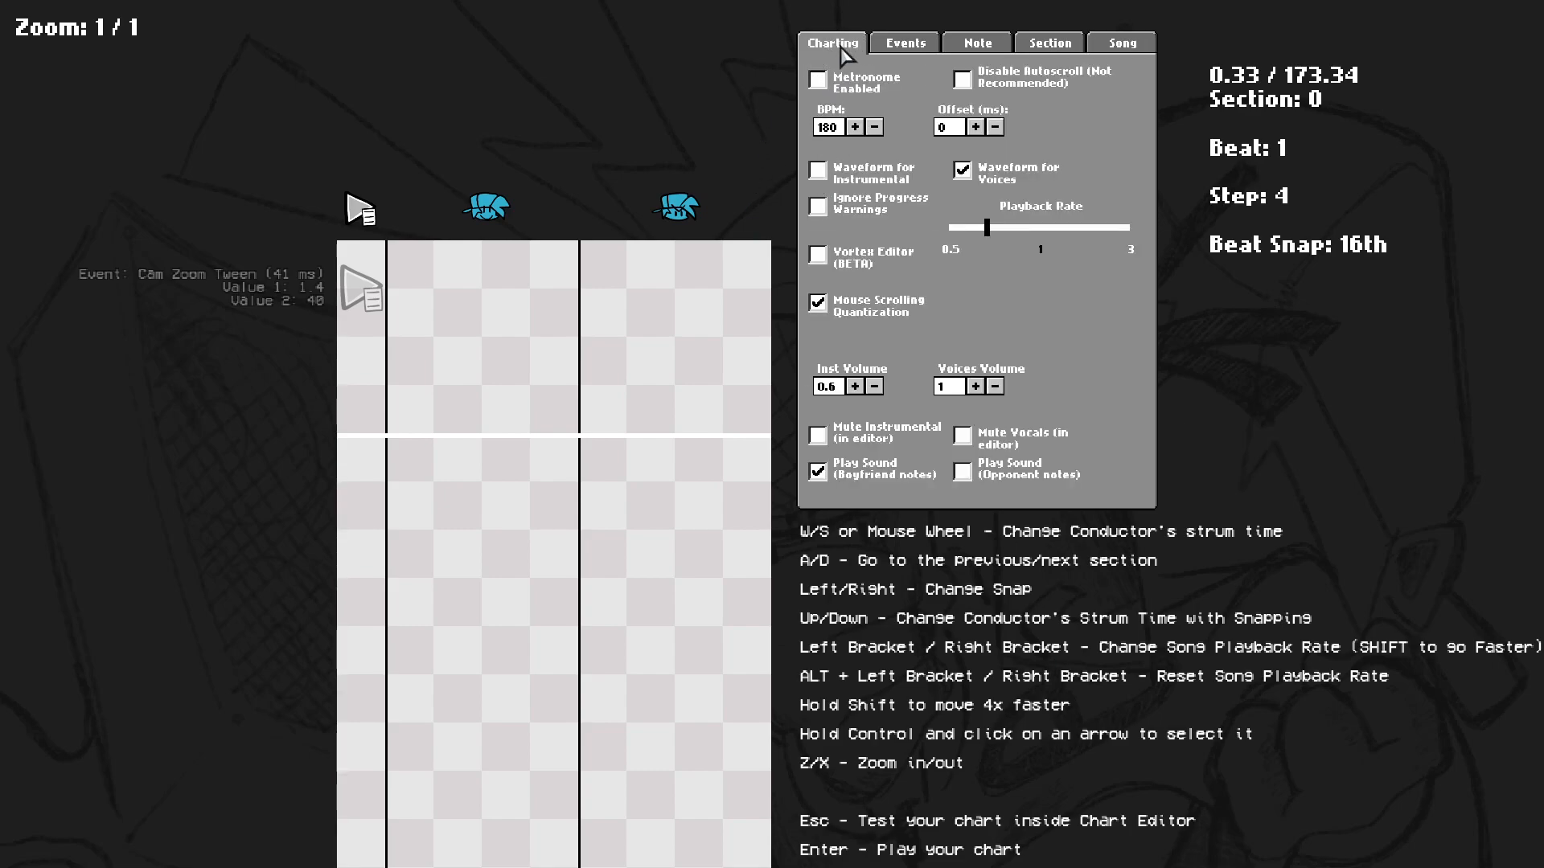
{"action": "left_click", "coordinate": [909, 49]}
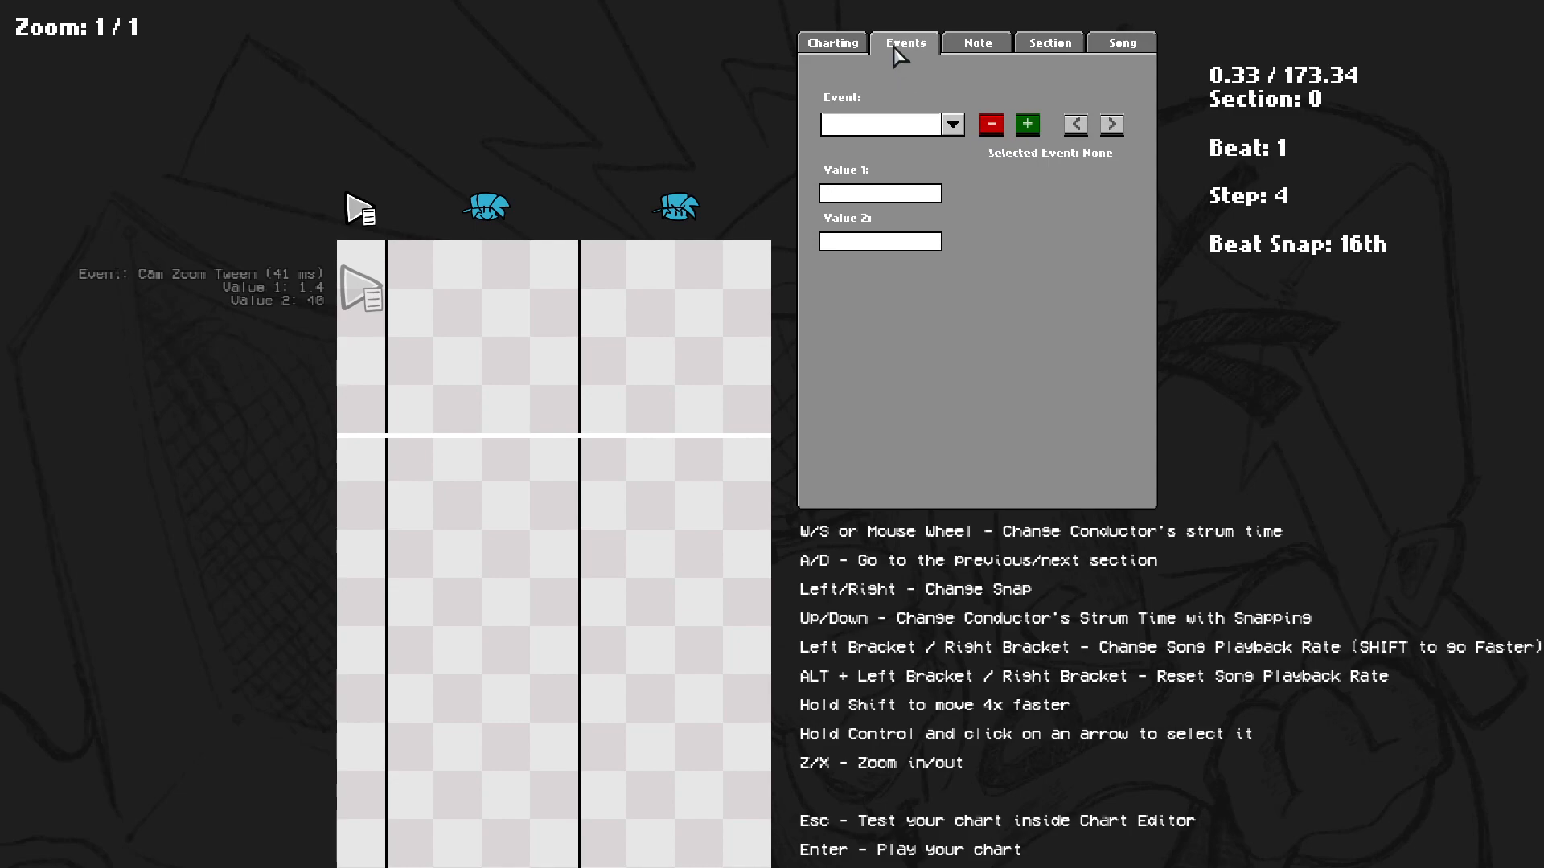
{"action": "left_click", "coordinate": [970, 44]}
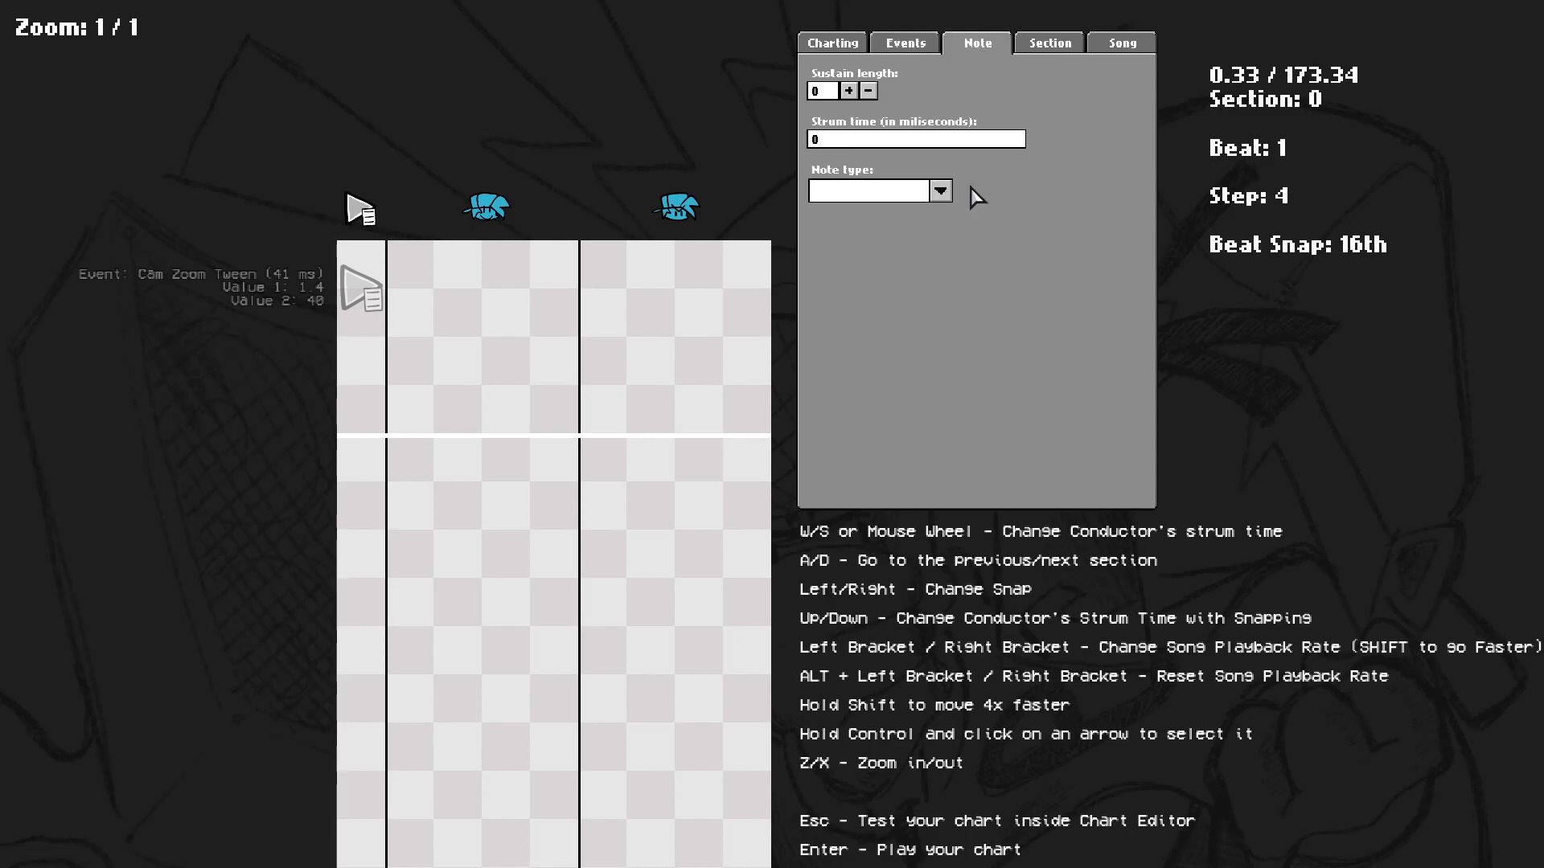
{"action": "left_click", "coordinate": [1043, 49]}
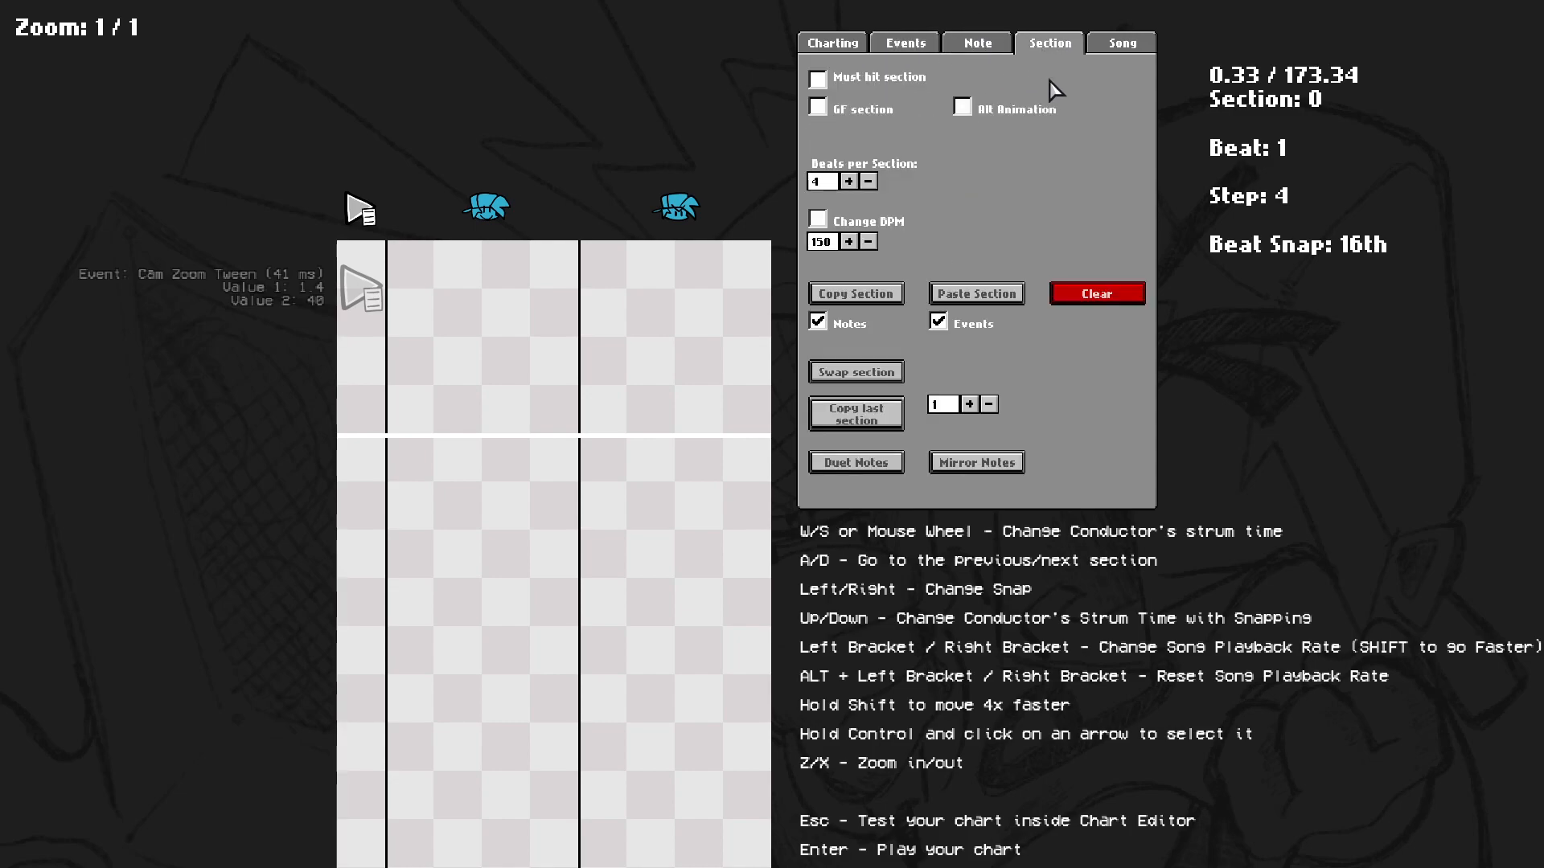
{"action": "left_click", "coordinate": [837, 46]}
{"action": "left_click", "coordinate": [1047, 44]}
{"action": "left_click", "coordinate": [860, 46]}
{"action": "left_click", "coordinate": [1121, 47]}
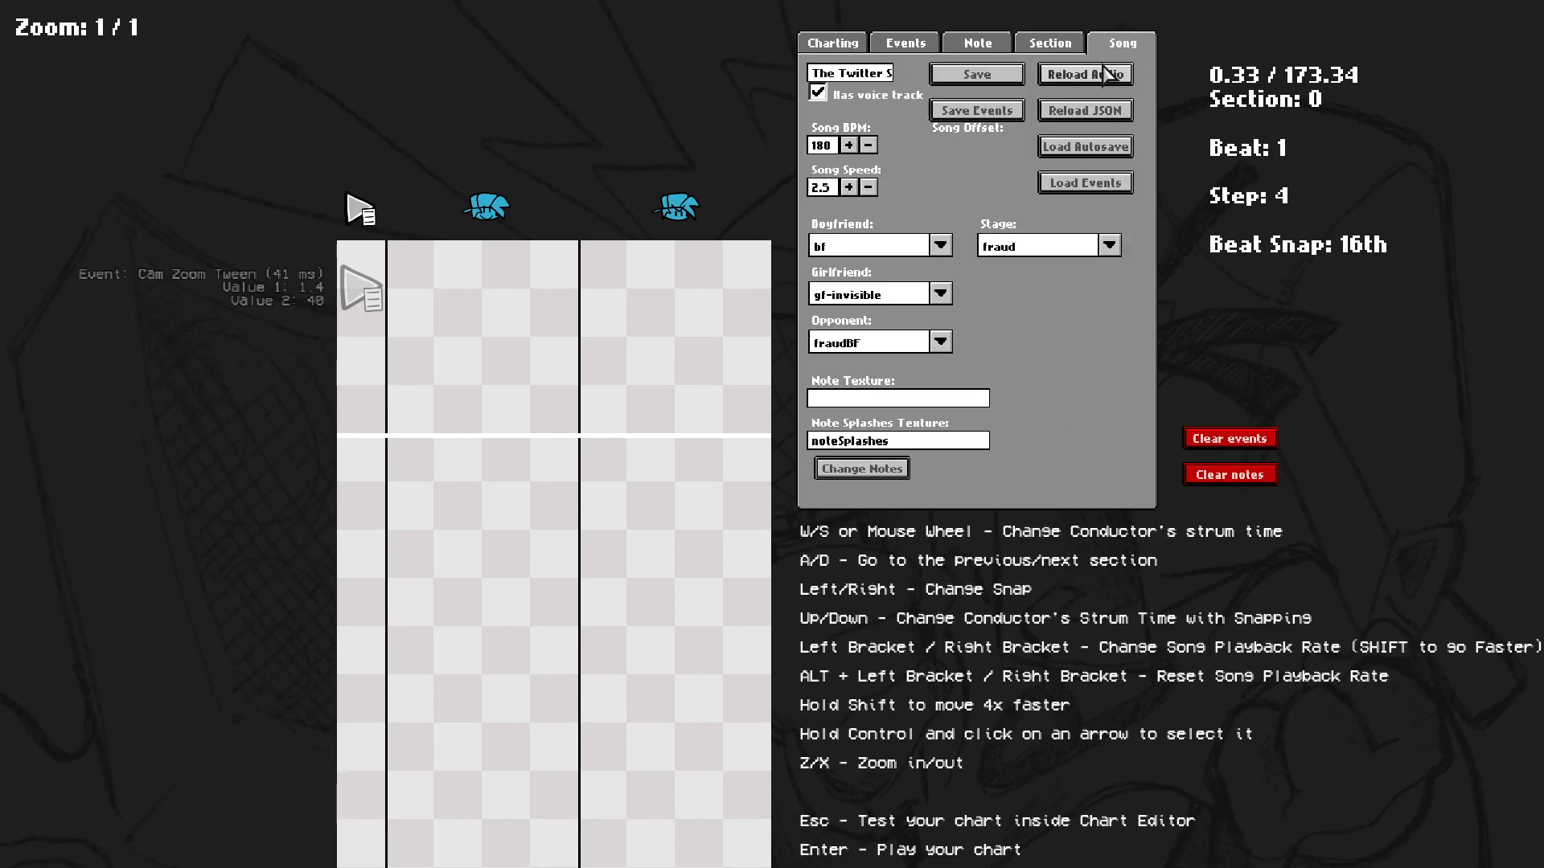
{"action": "left_click", "coordinate": [833, 44]}
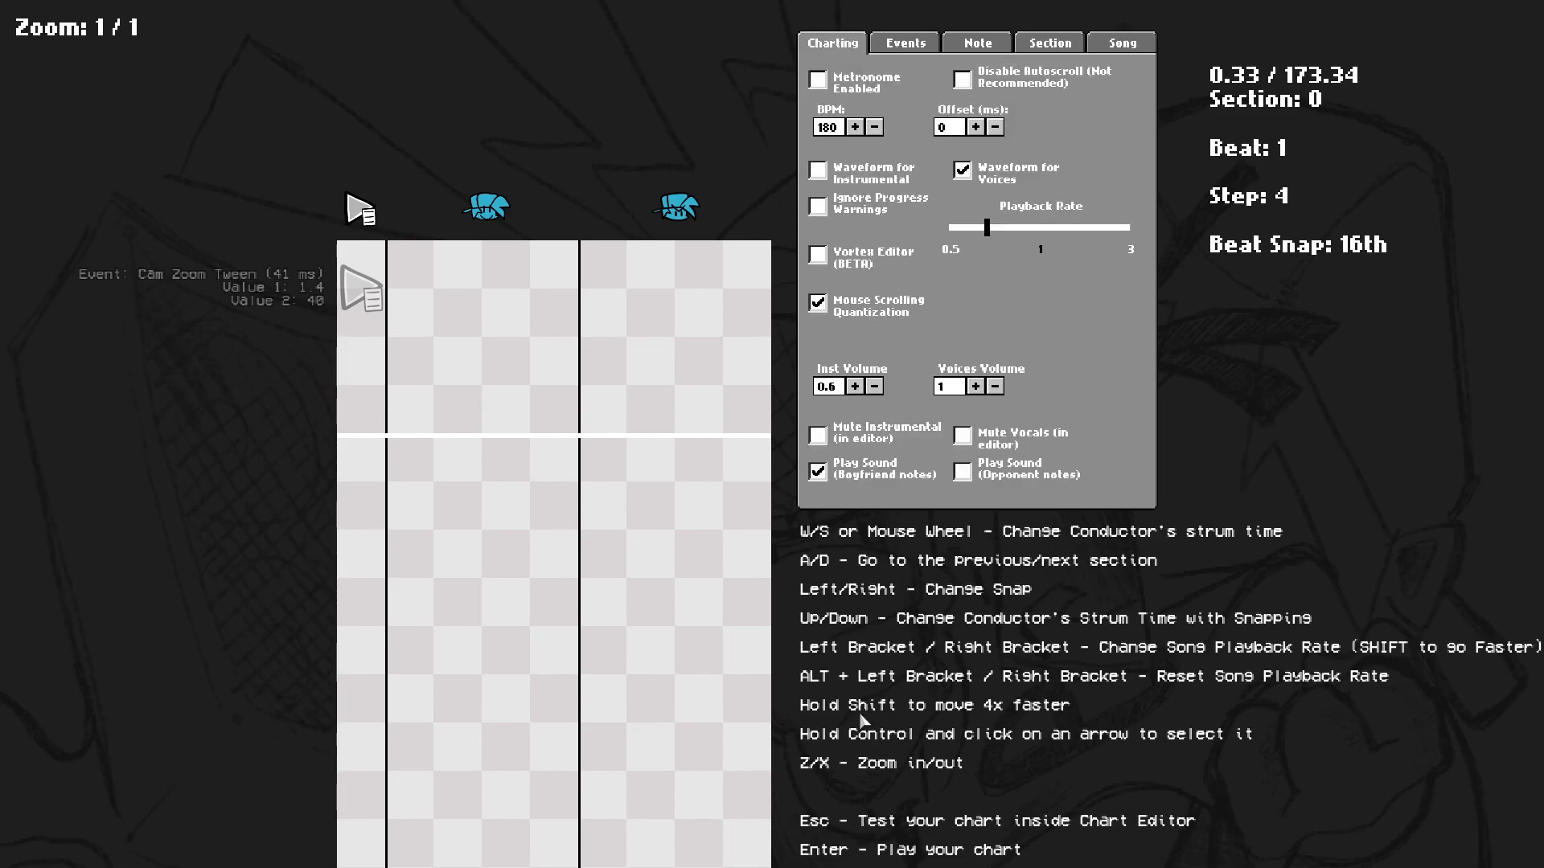
Clear all events from the chart.
{"action": "scroll", "coordinate": [427, 483], "scroll_direction": "up", "scroll_amount": 4}
{"action": "left_click", "coordinate": [1126, 50]}
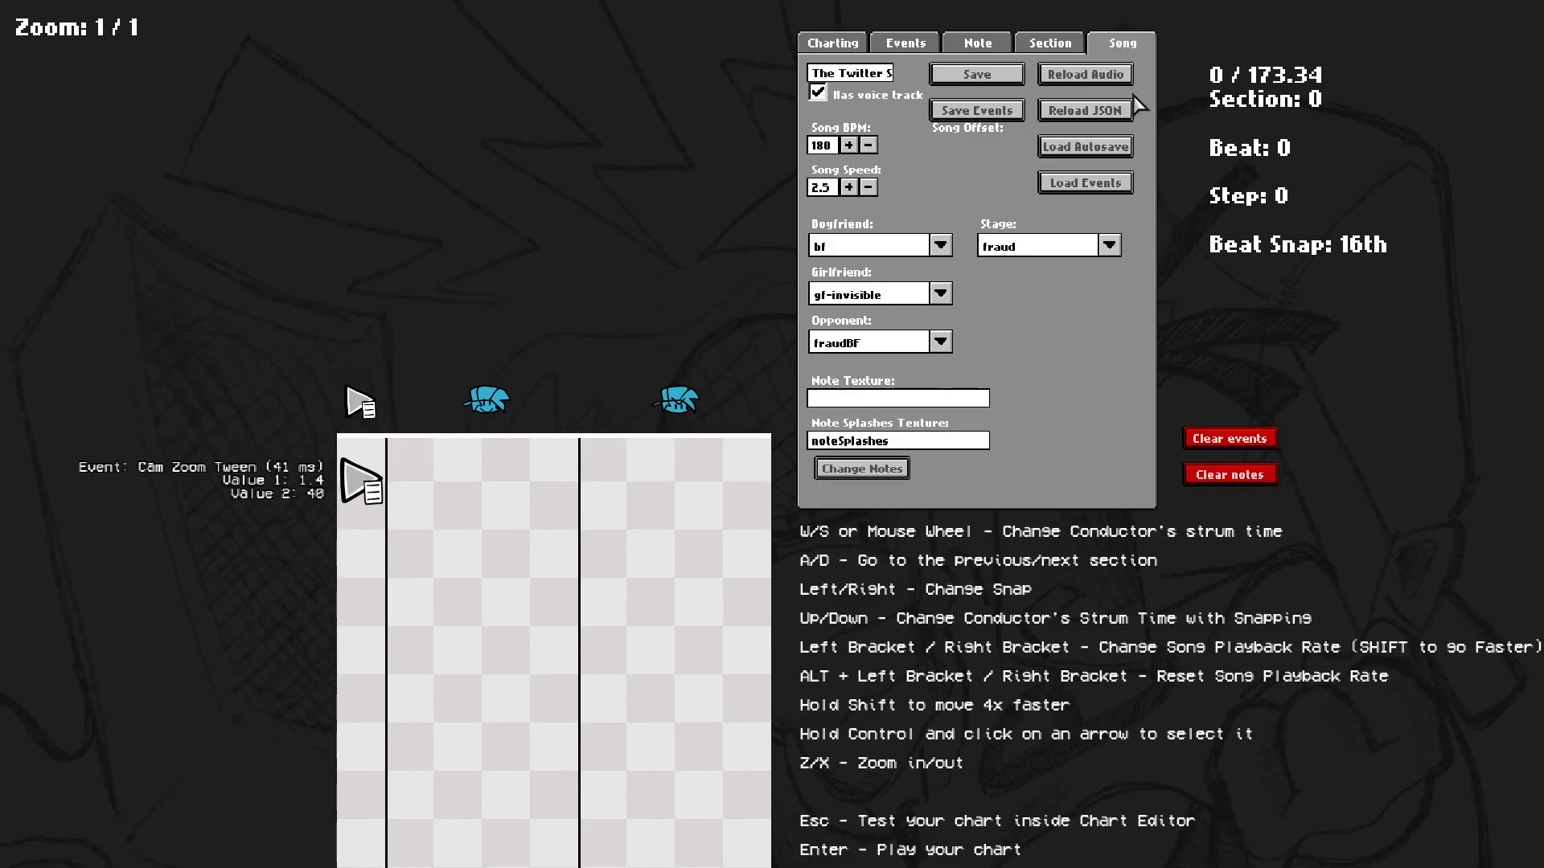
{"action": "left_click", "coordinate": [1203, 441]}
{"action": "left_click", "coordinate": [708, 503]}
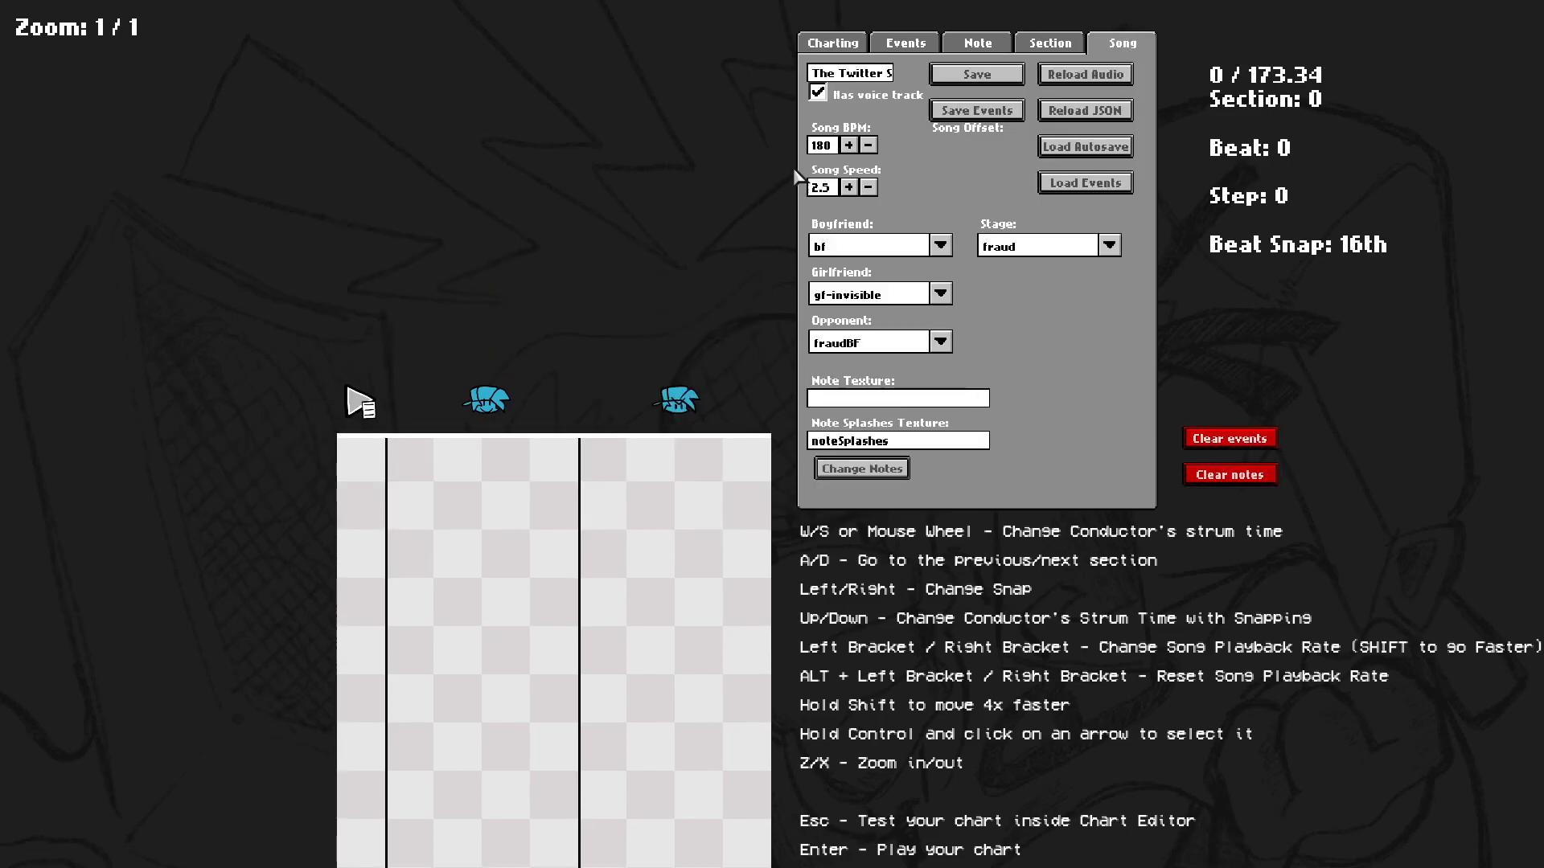
Switch between the Charting and Song tabs to review their settings again.
{"action": "left_click", "coordinate": [841, 44]}
{"action": "left_click", "coordinate": [1118, 45]}
{"action": "left_click", "coordinate": [846, 47]}
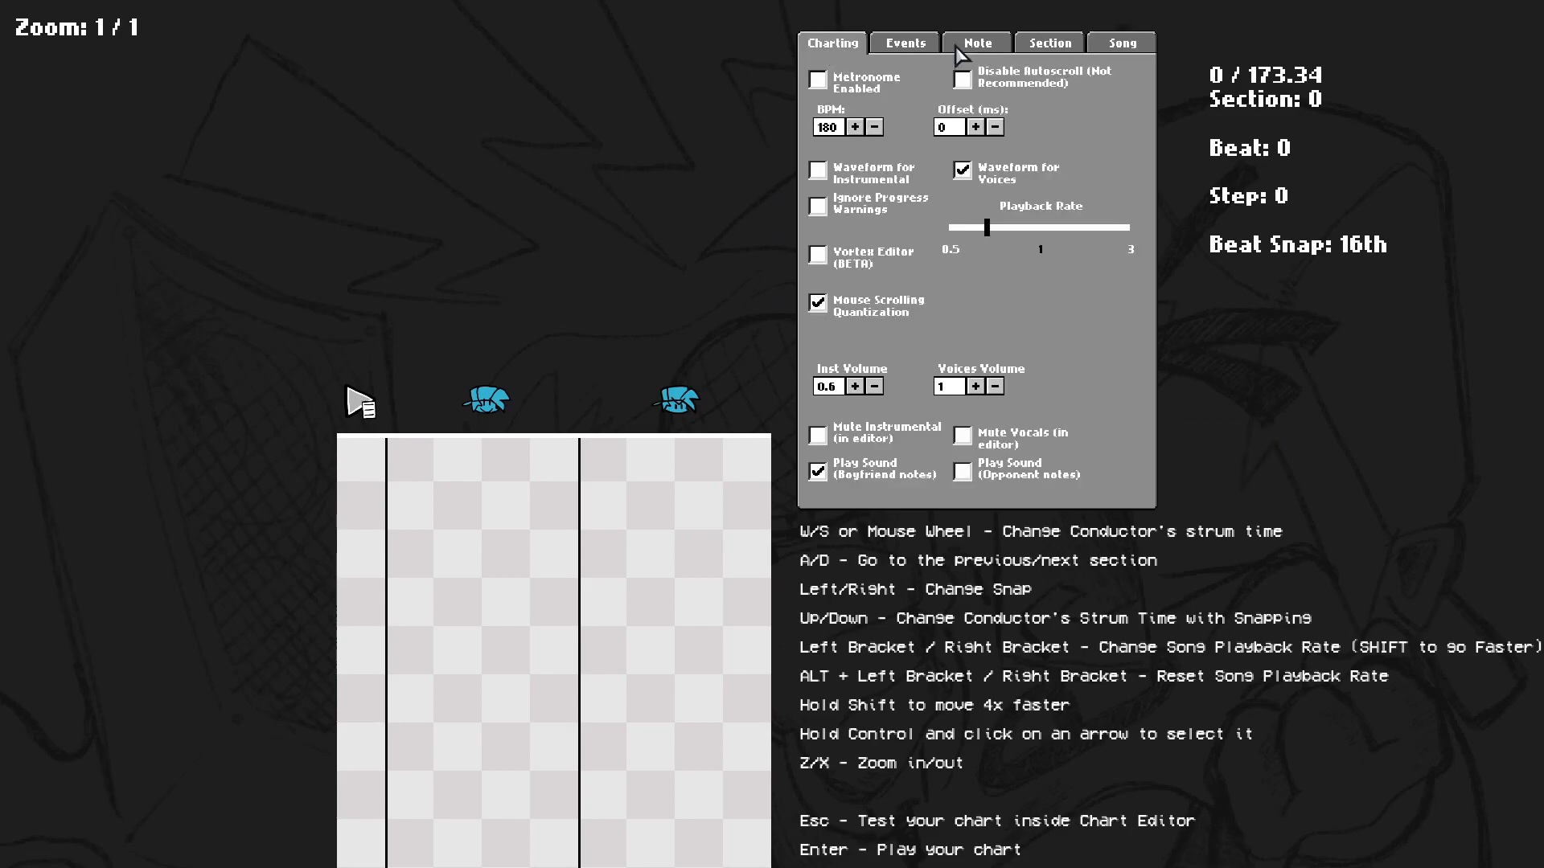
{"action": "left_click", "coordinate": [1120, 45]}
{"action": "left_click", "coordinate": [1069, 50]}
{"action": "left_click", "coordinate": [1116, 48]}
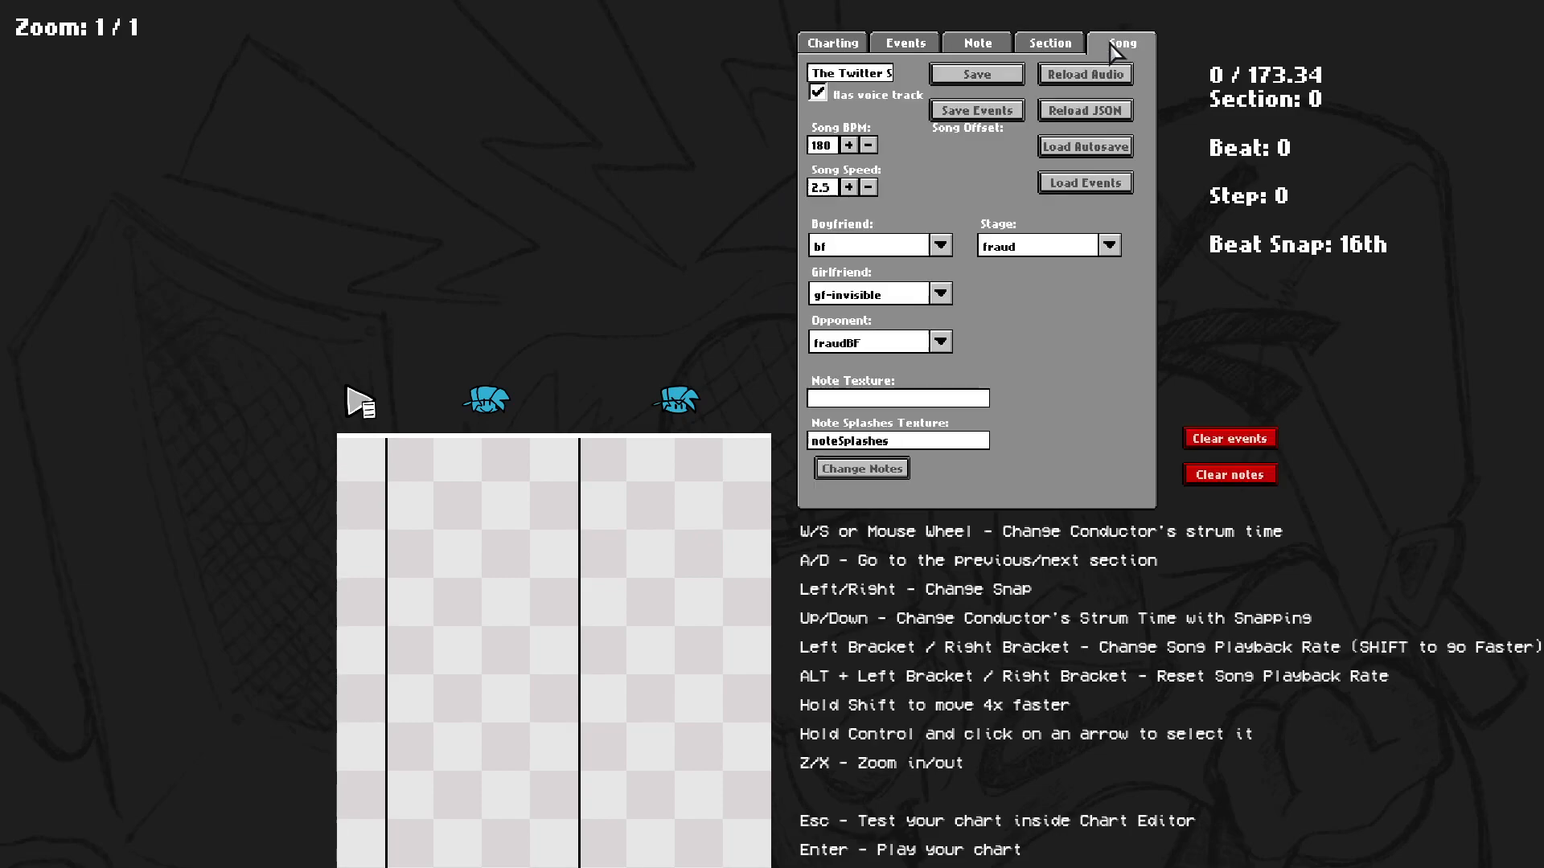
{"action": "left_click", "coordinate": [830, 46]}
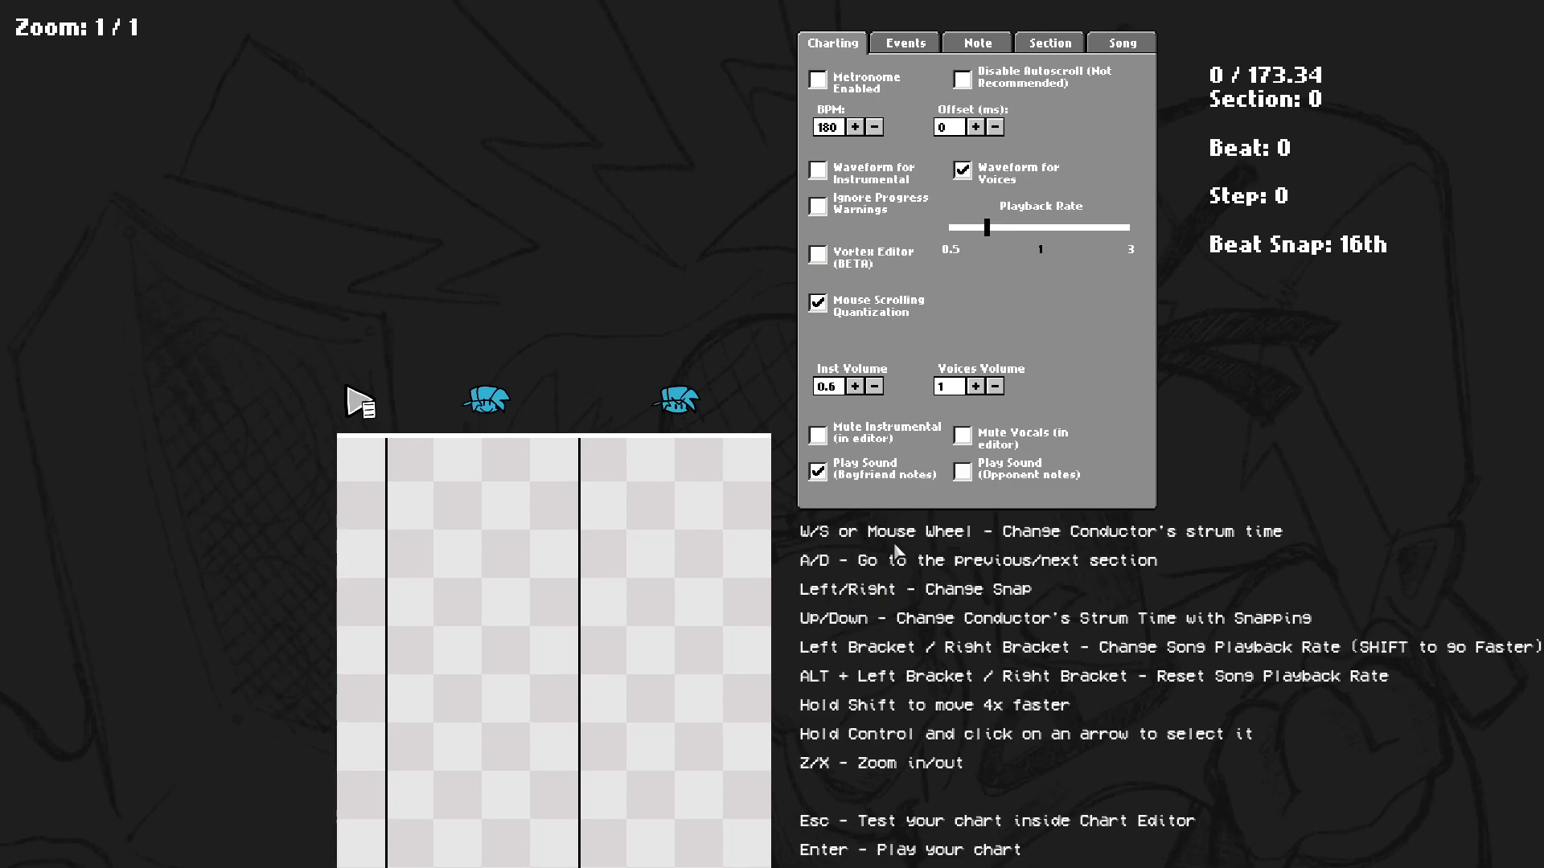
Play the chart preview and scroll back to the start of the song.
{"action": "scroll", "coordinate": [809, 530], "scroll_direction": "down", "scroll_amount": 4}
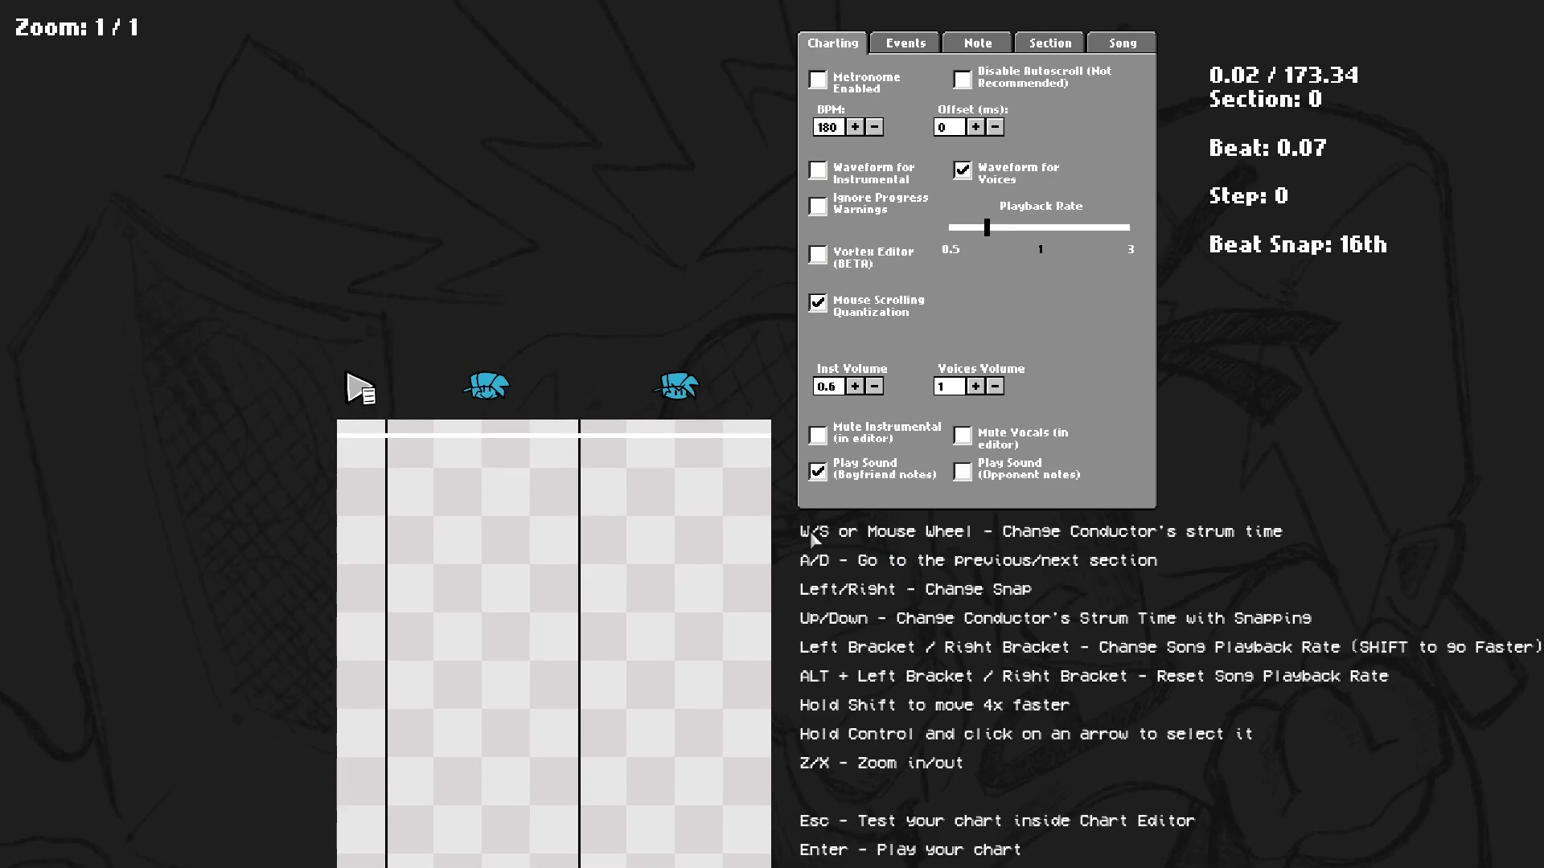
{"action": "scroll", "coordinate": [427, 441], "scroll_direction": "up", "scroll_amount": 3}
{"action": "scroll", "coordinate": [428, 447], "scroll_direction": "down", "scroll_amount": 7}
{"action": "scroll", "coordinate": [427, 448], "scroll_direction": "up", "scroll_amount": 8}
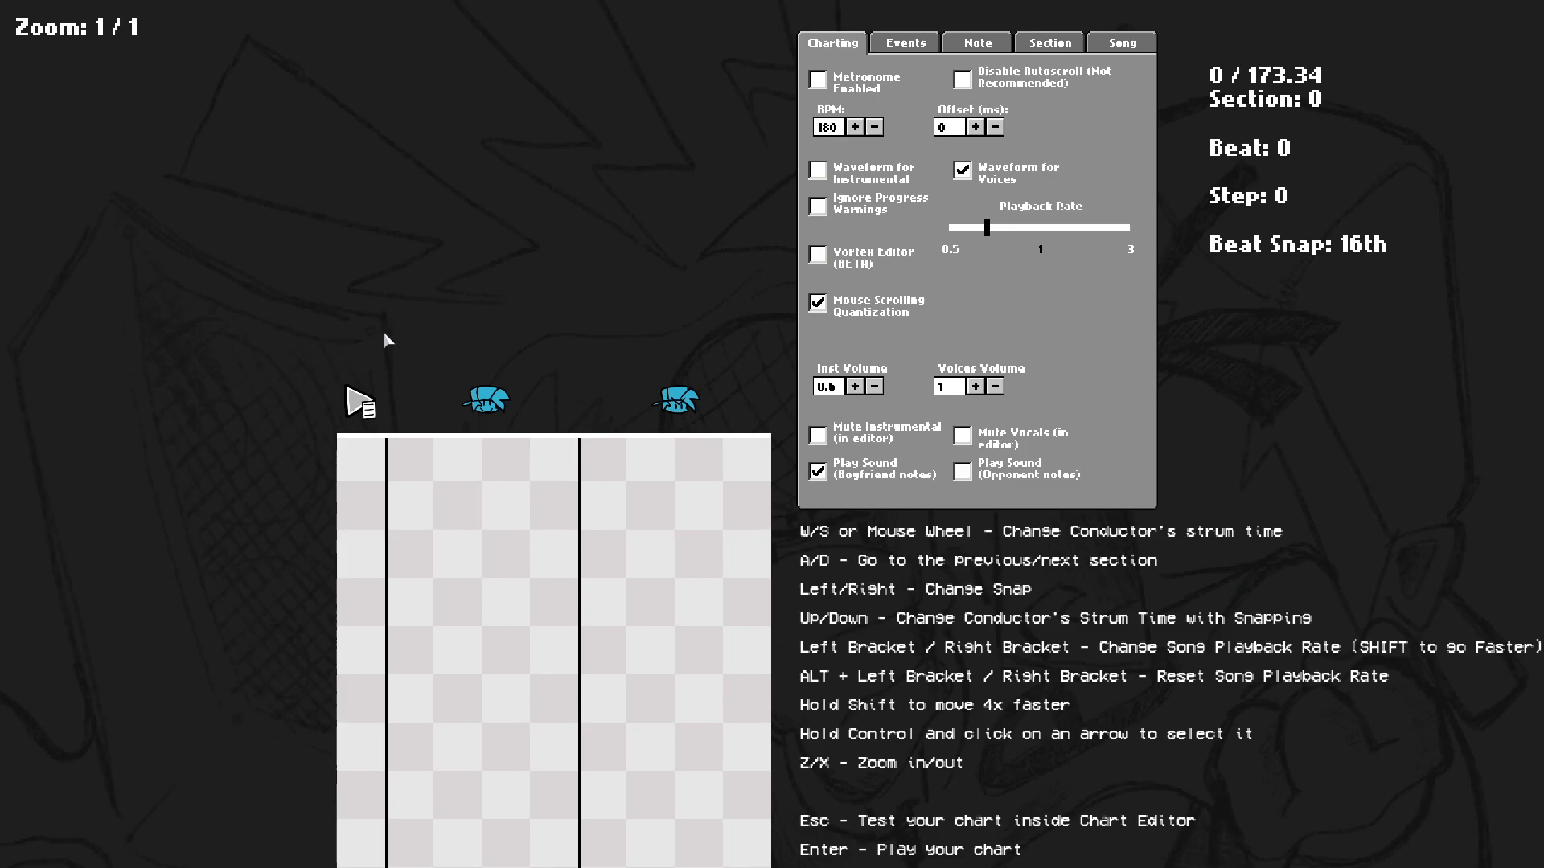
{"action": "key", "text": "space"}
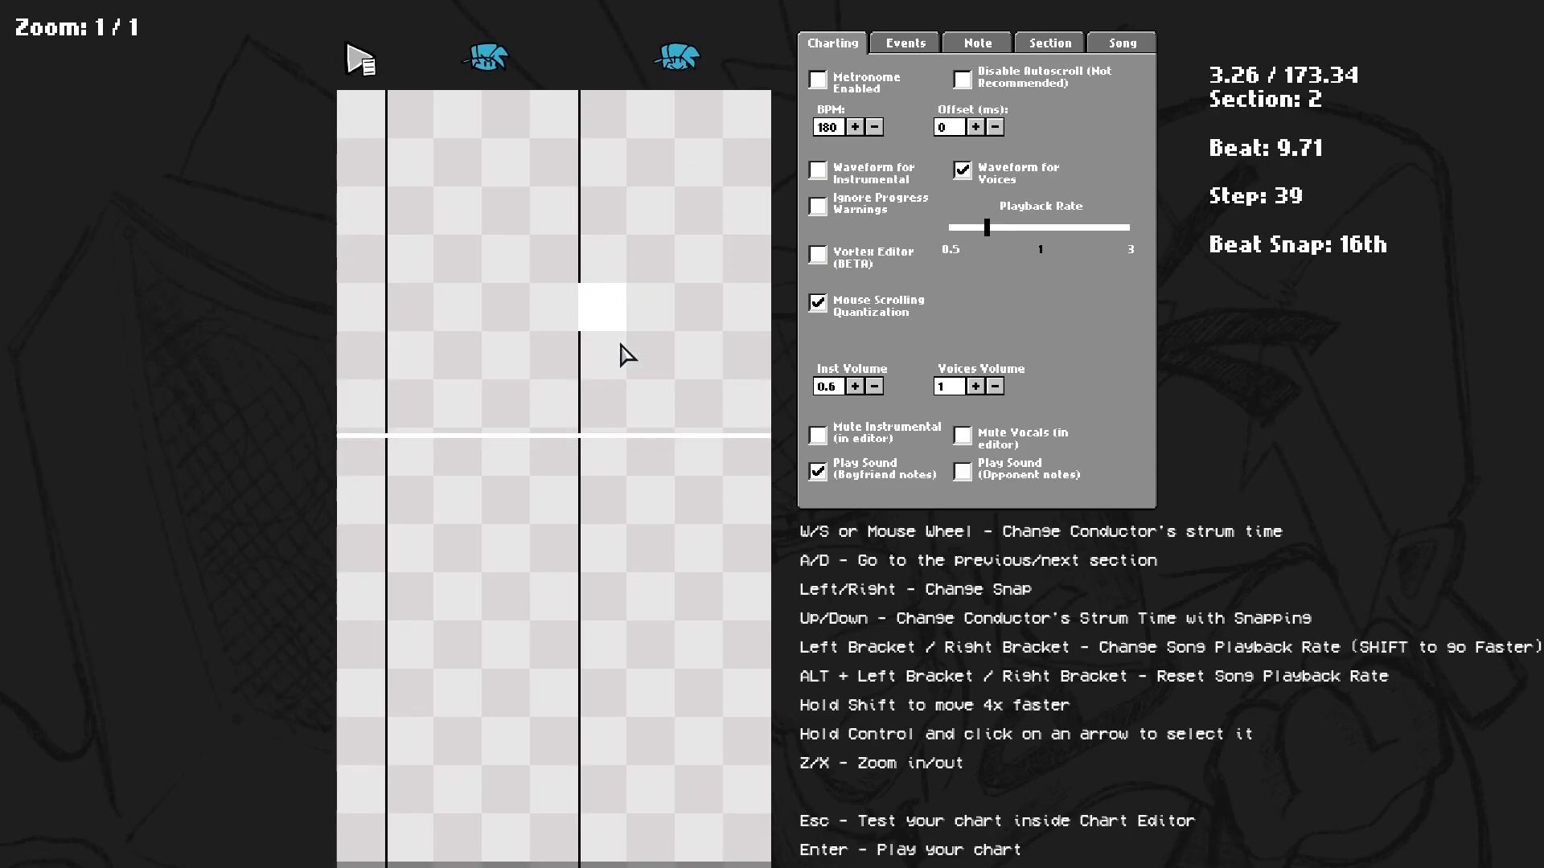
{"action": "scroll", "coordinate": [556, 527], "scroll_direction": "up", "scroll_amount": 11}
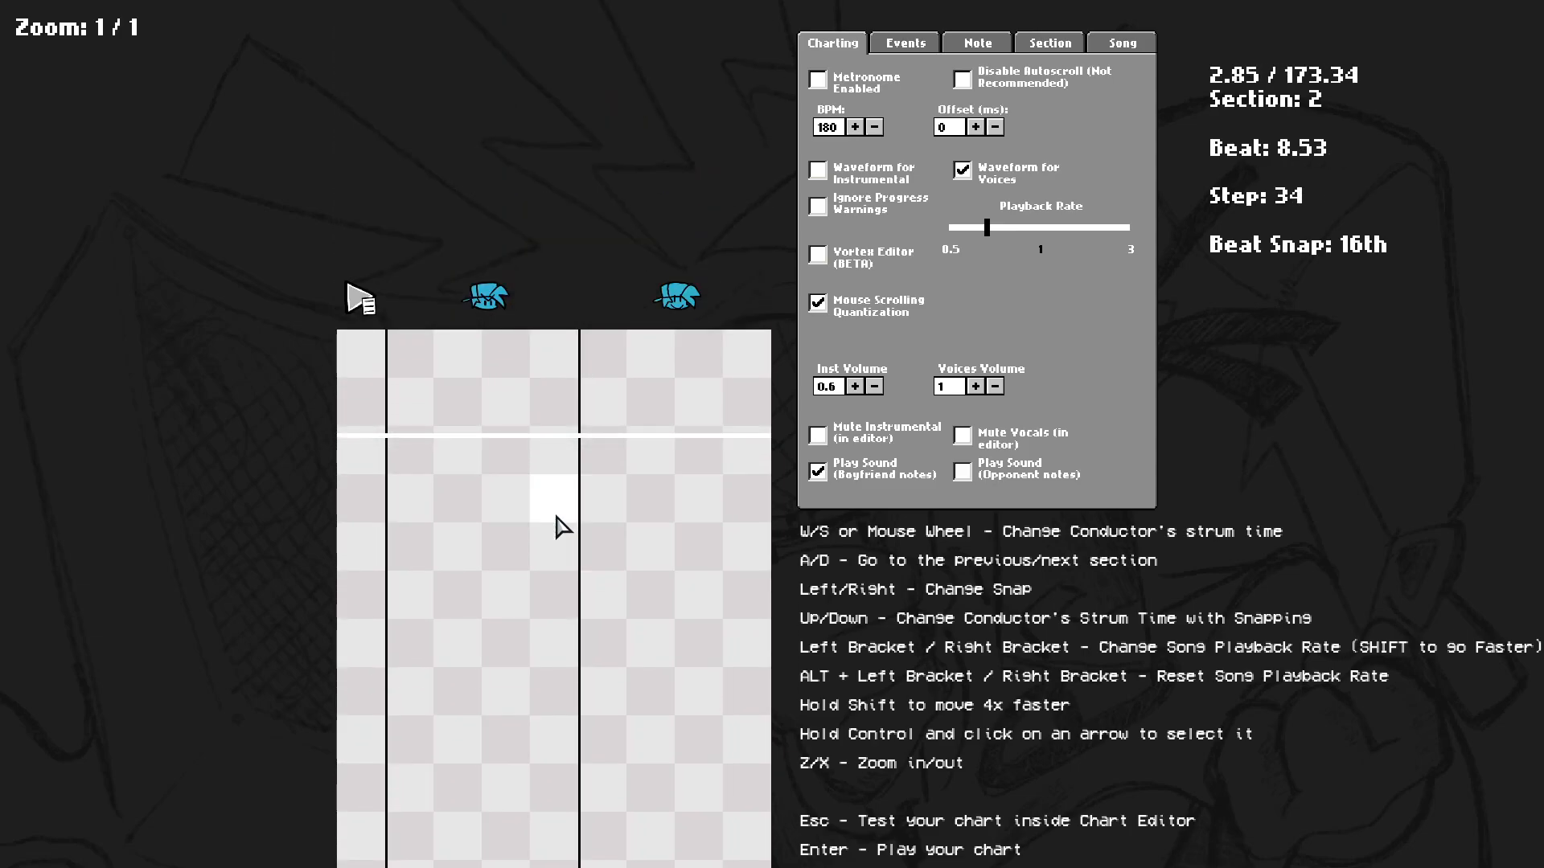
{"action": "scroll", "coordinate": [595, 542], "scroll_direction": "up", "scroll_amount": 13}
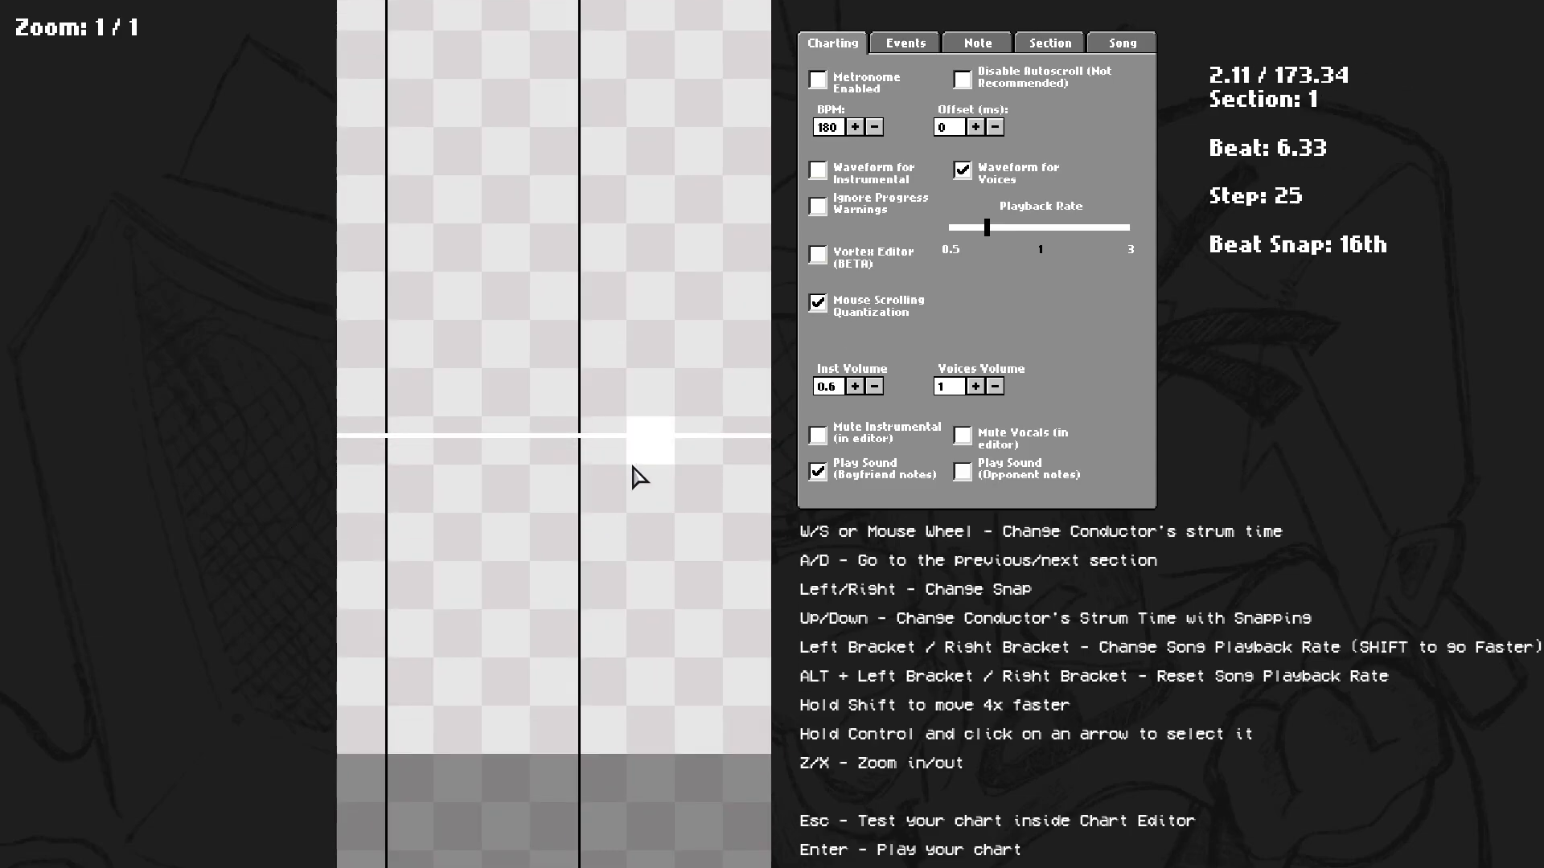
{"action": "scroll", "coordinate": [527, 574], "scroll_direction": "up", "scroll_amount": 12}
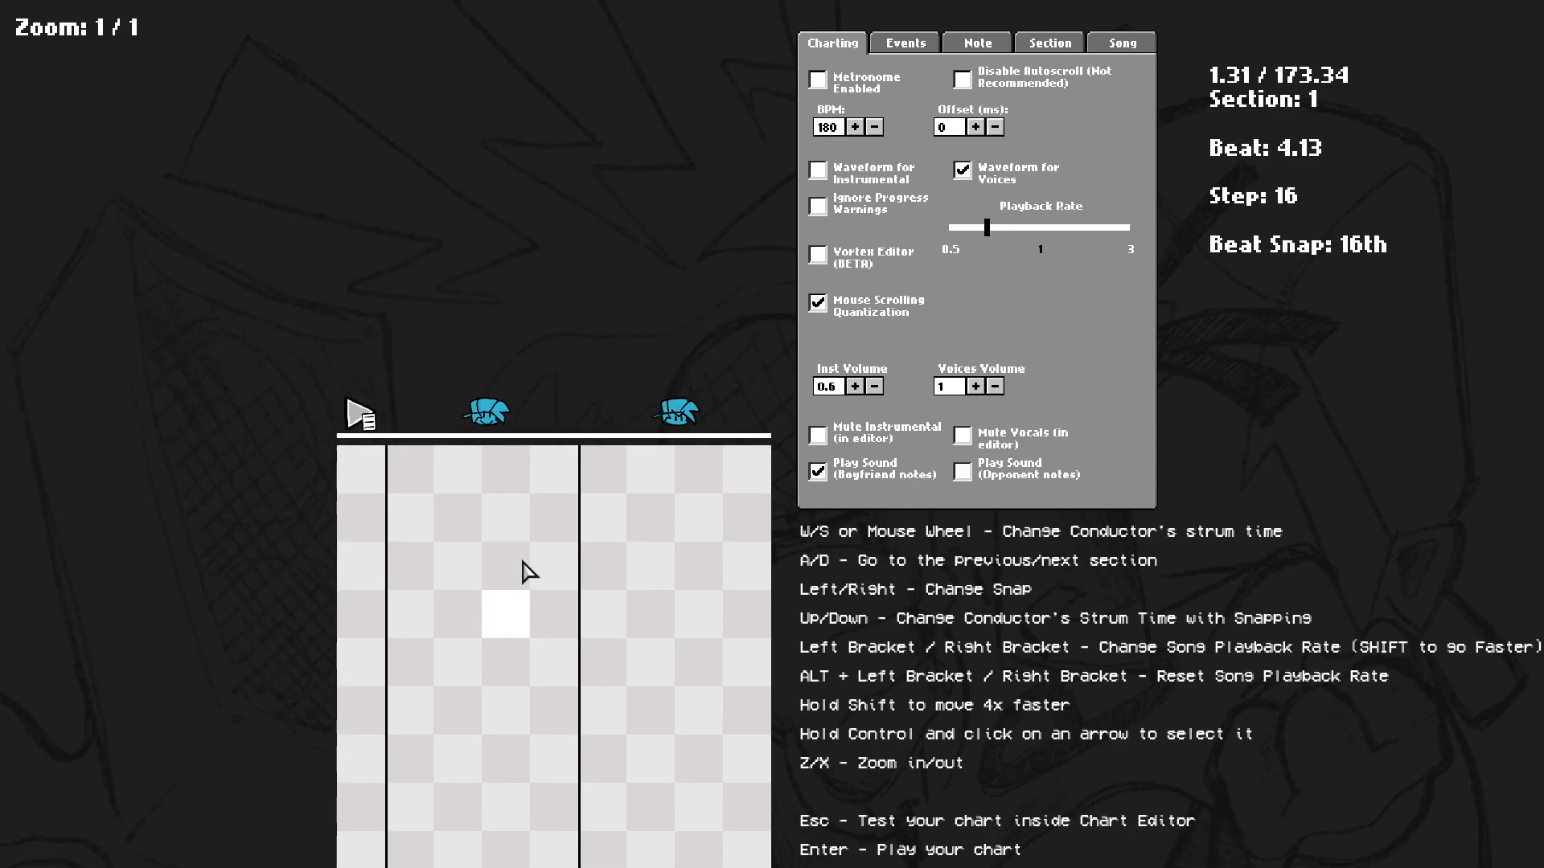
{"action": "scroll", "coordinate": [527, 574], "scroll_direction": "up", "scroll_amount": 9}
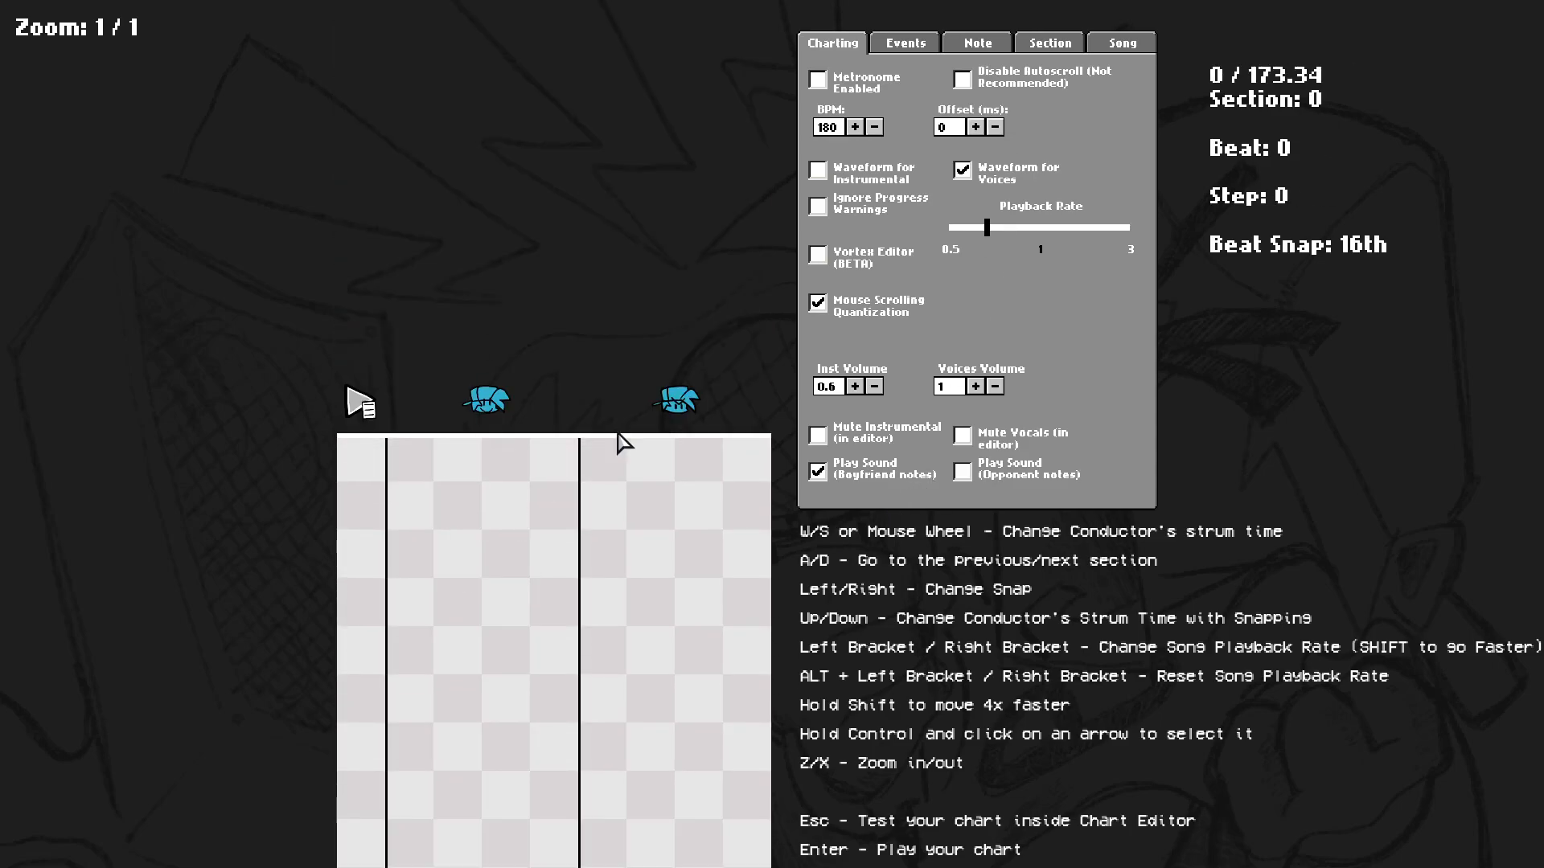
Try changing the current section's beats per section, entering values of 1 and 6.
{"action": "left_click", "coordinate": [1047, 45]}
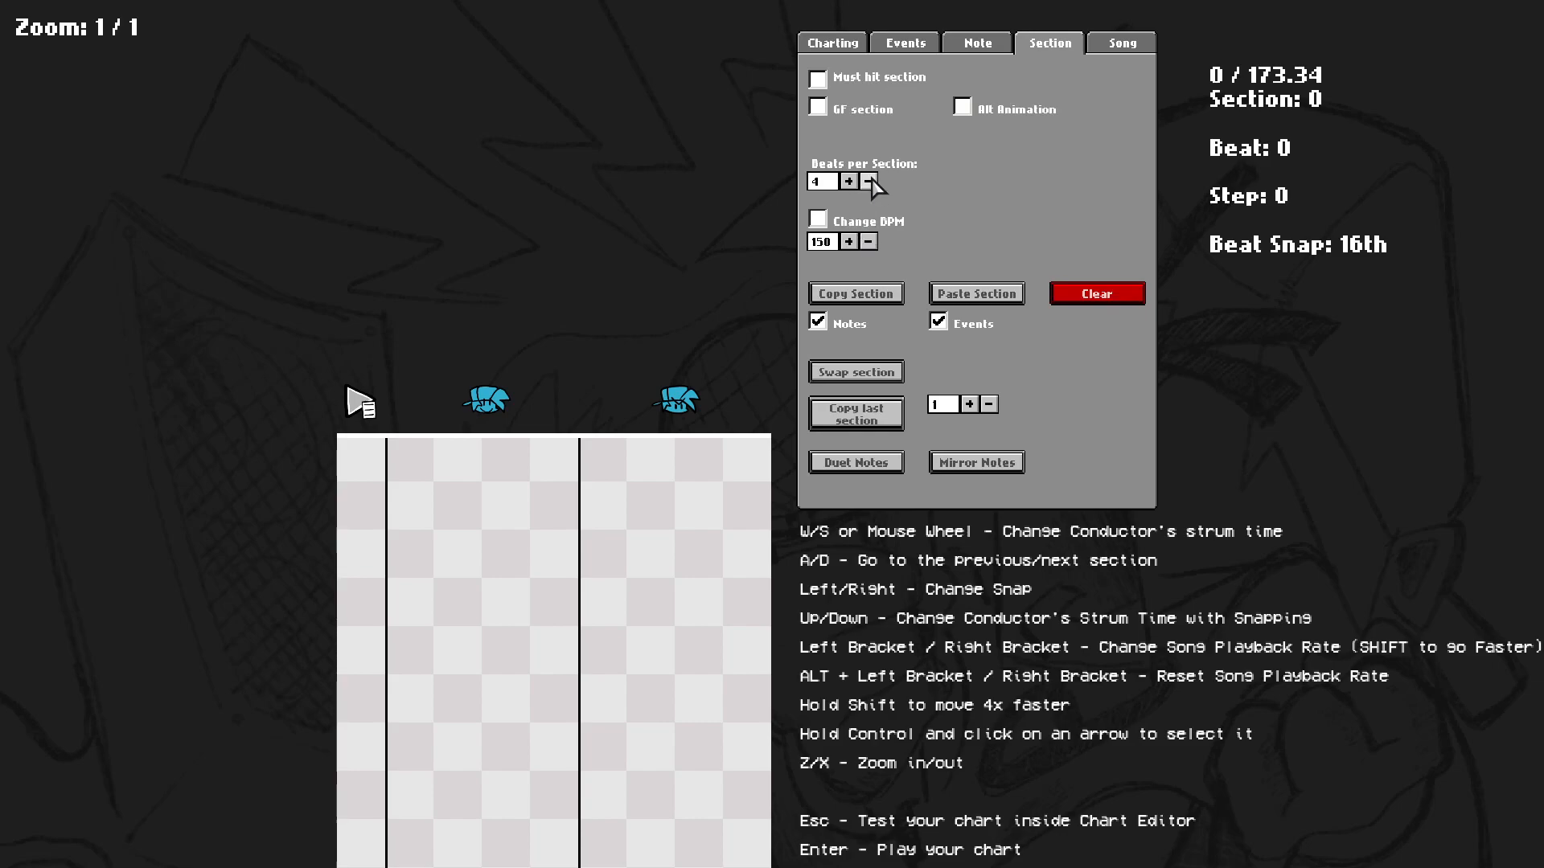
{"action": "left_click", "coordinate": [849, 182]}
{"action": "left_click", "coordinate": [849, 182]}
{"action": "left_click", "coordinate": [869, 182]}
{"action": "left_click", "coordinate": [868, 182]}
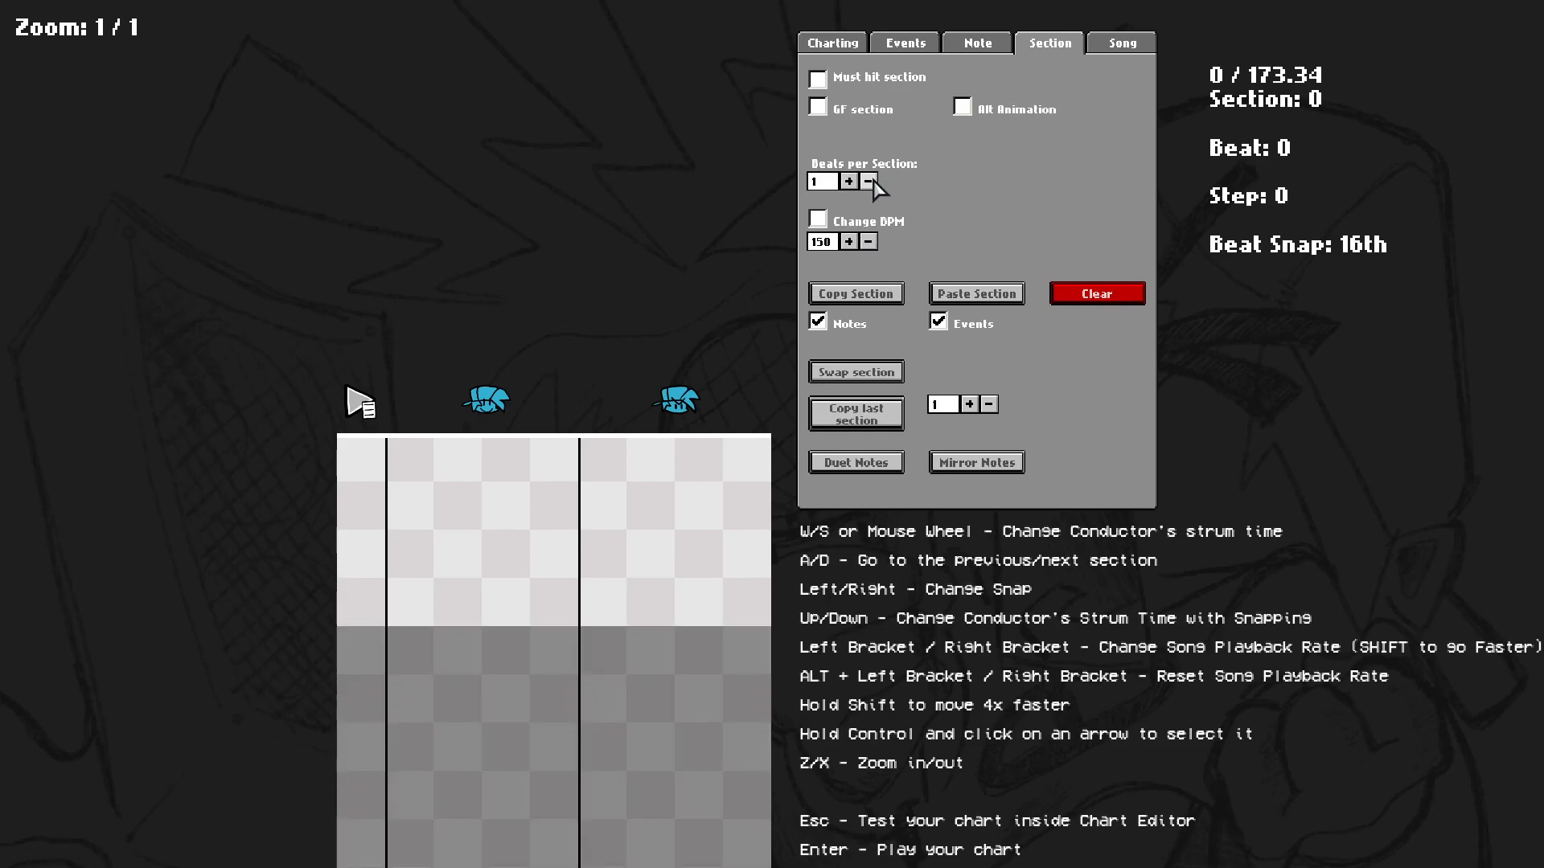
{"action": "left_click", "coordinate": [848, 187]}
{"action": "left_click", "coordinate": [848, 187]}
{"action": "left_click", "coordinate": [848, 187]}
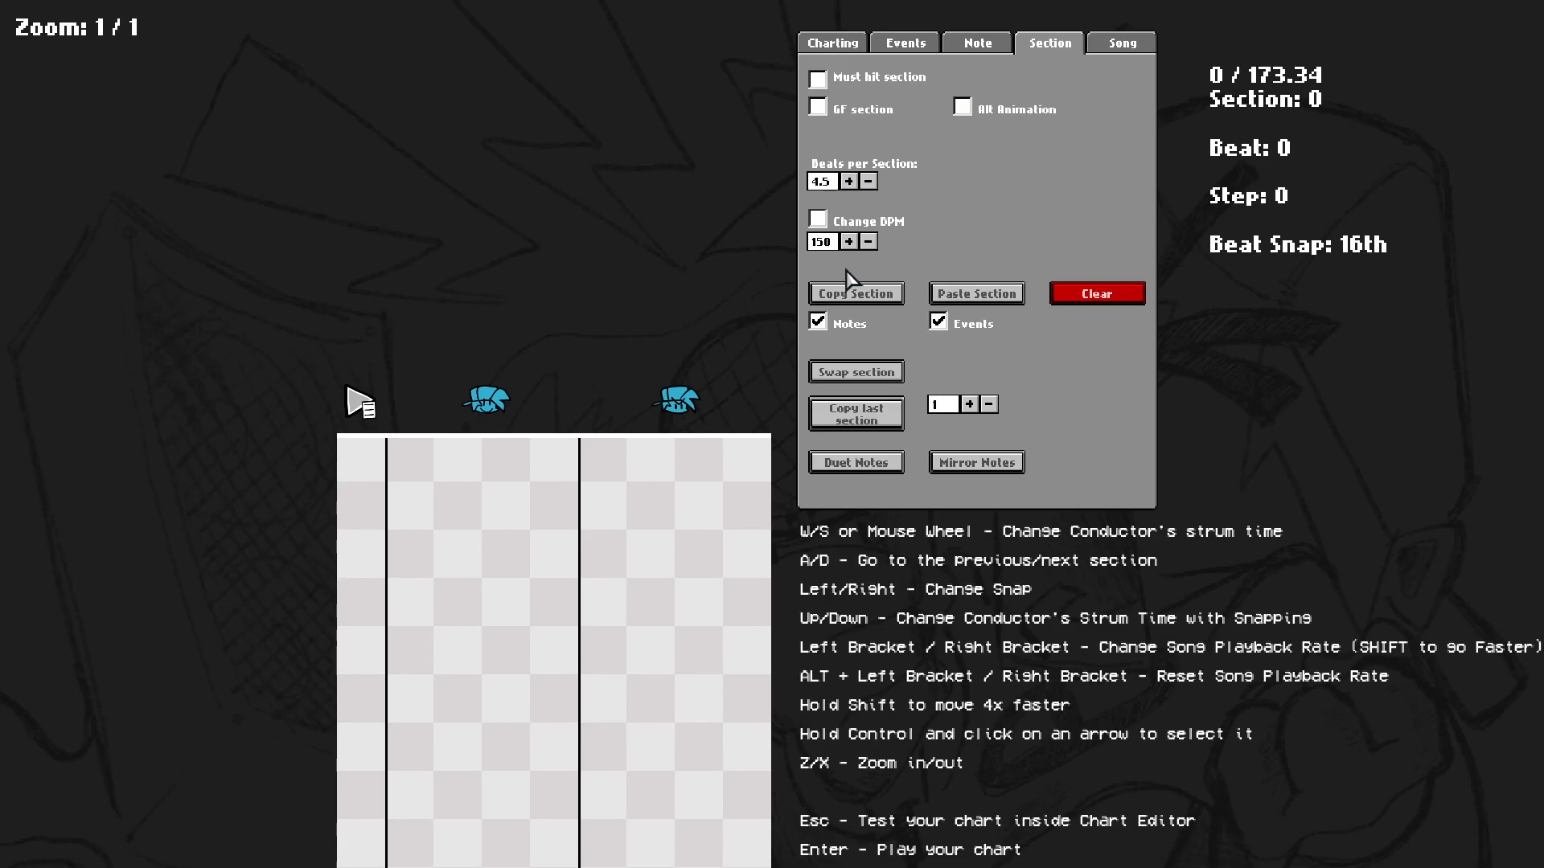
{"action": "left_click", "coordinate": [865, 183]}
{"action": "key", "text": "BackSpace"}
{"action": "type", "text": "1"}
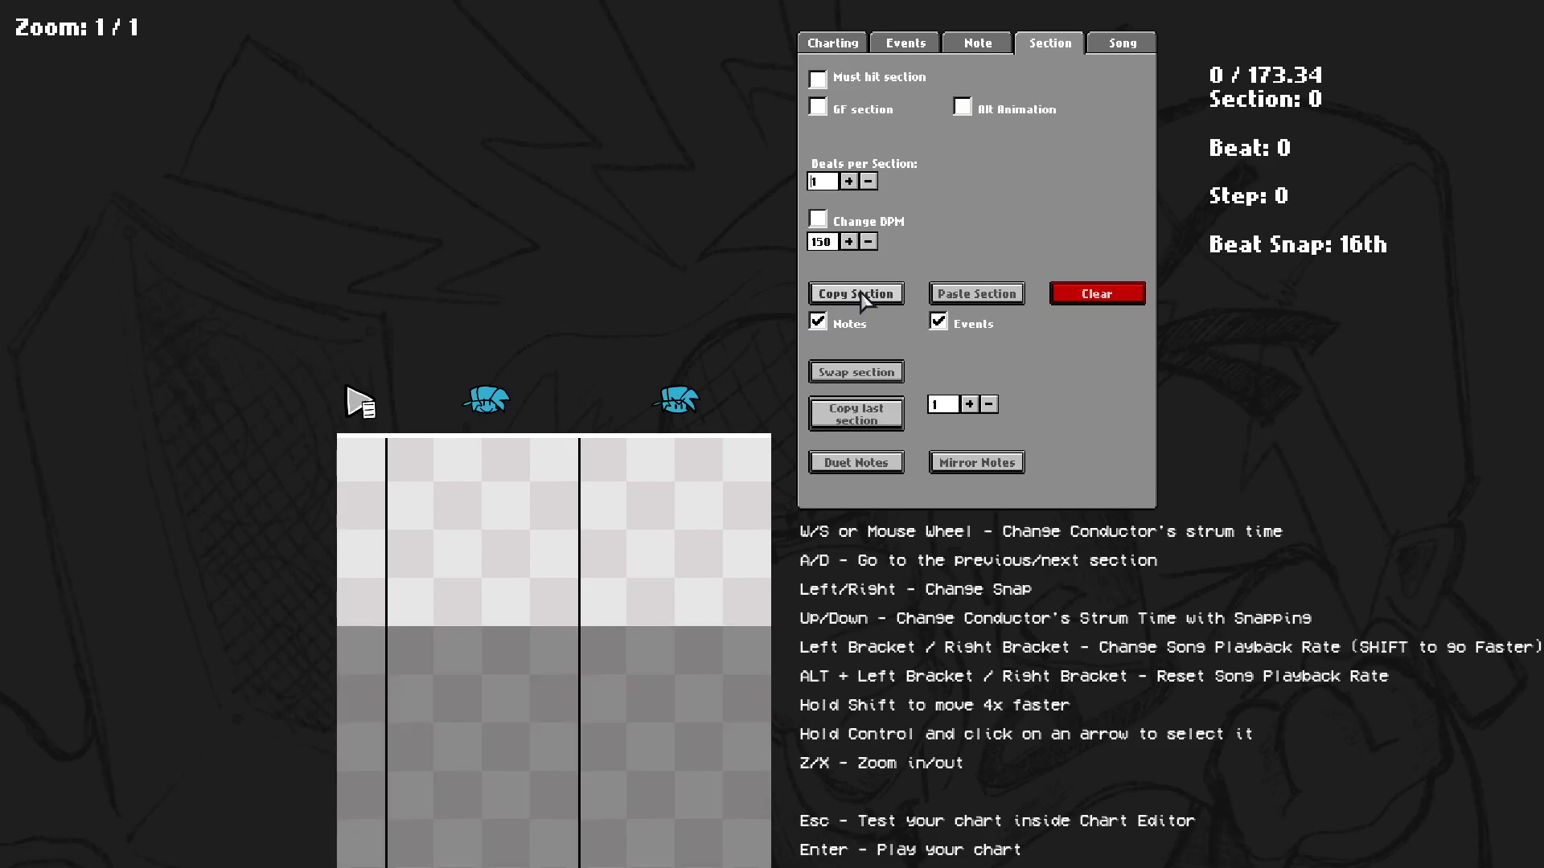
{"action": "key", "text": "BackSpace"}
{"action": "type", "text": "6"}
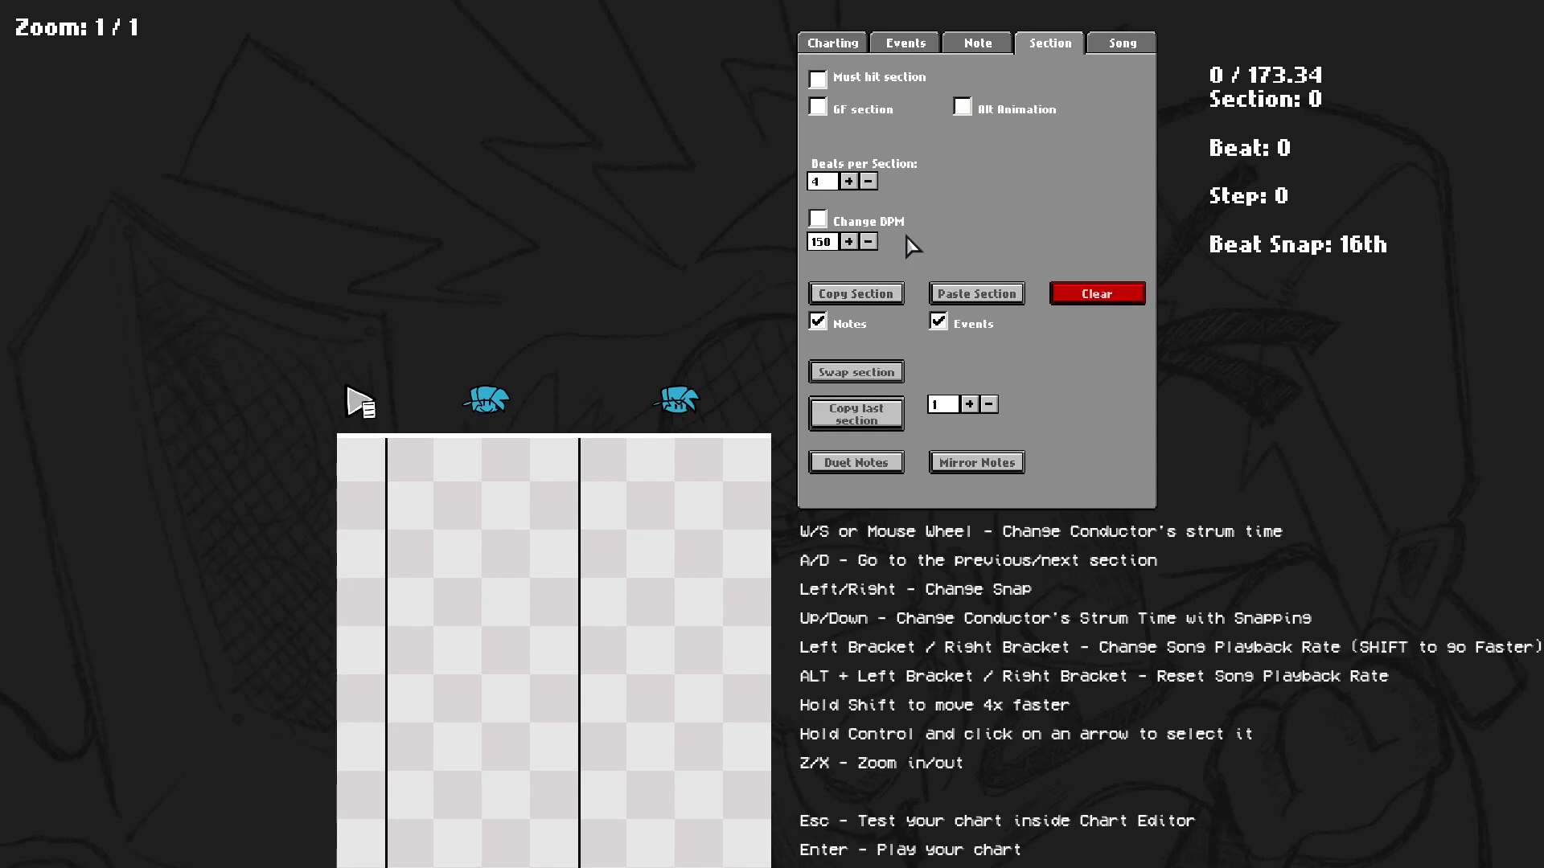
Return to the Charting tab and repeatedly play and stop the chart preview from the start.
{"action": "scroll", "coordinate": [738, 808], "scroll_direction": "down", "scroll_amount": 11}
{"action": "scroll", "coordinate": [820, 490], "scroll_direction": "up", "scroll_amount": 7}
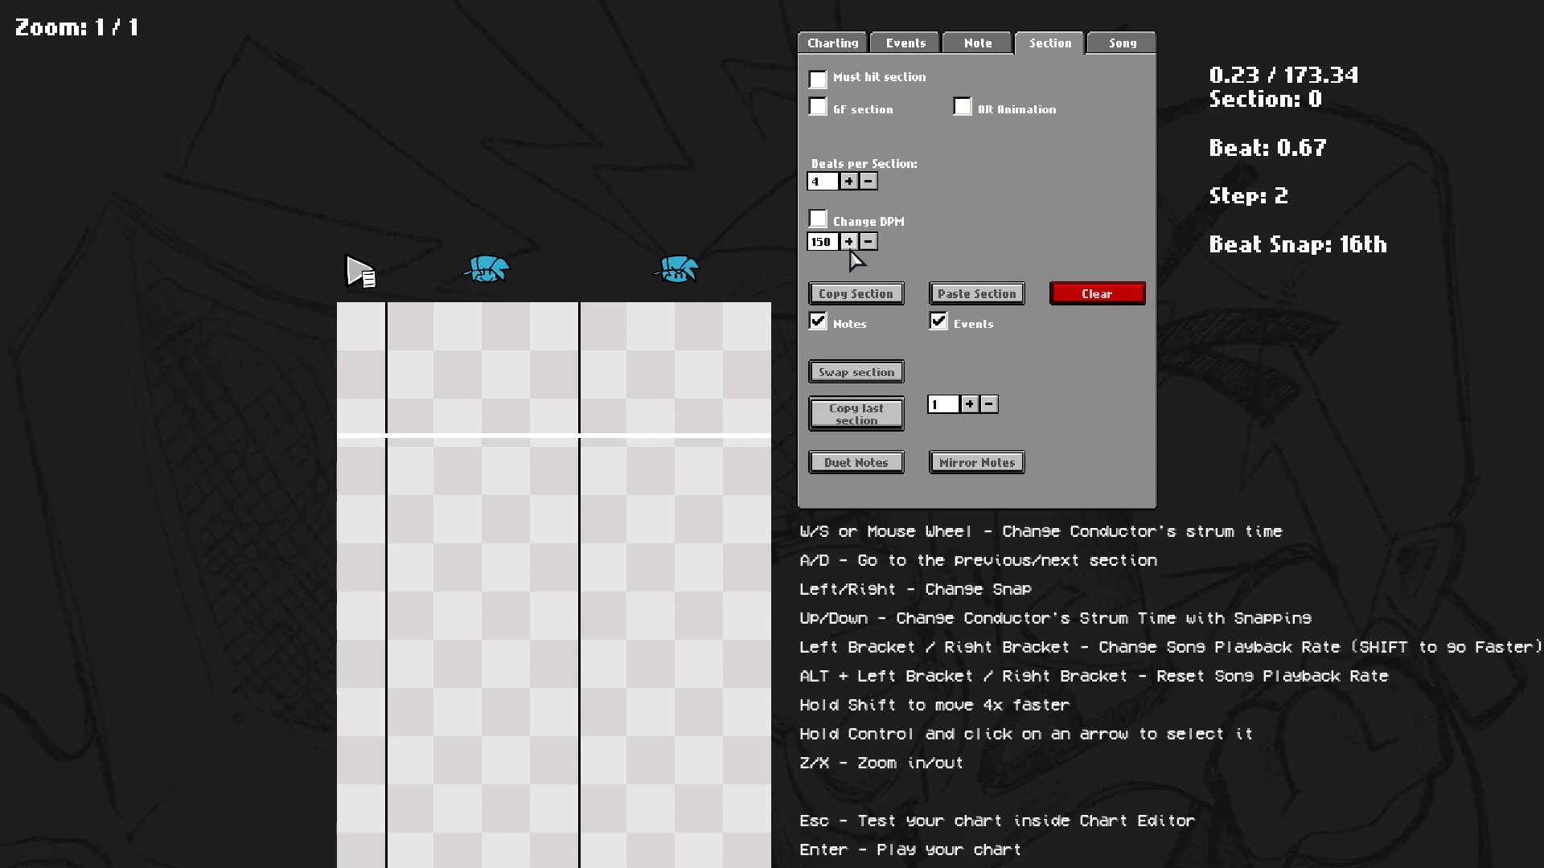
{"action": "left_click", "coordinate": [837, 45]}
{"action": "scroll", "coordinate": [844, 601], "scroll_direction": "up", "scroll_amount": 2}
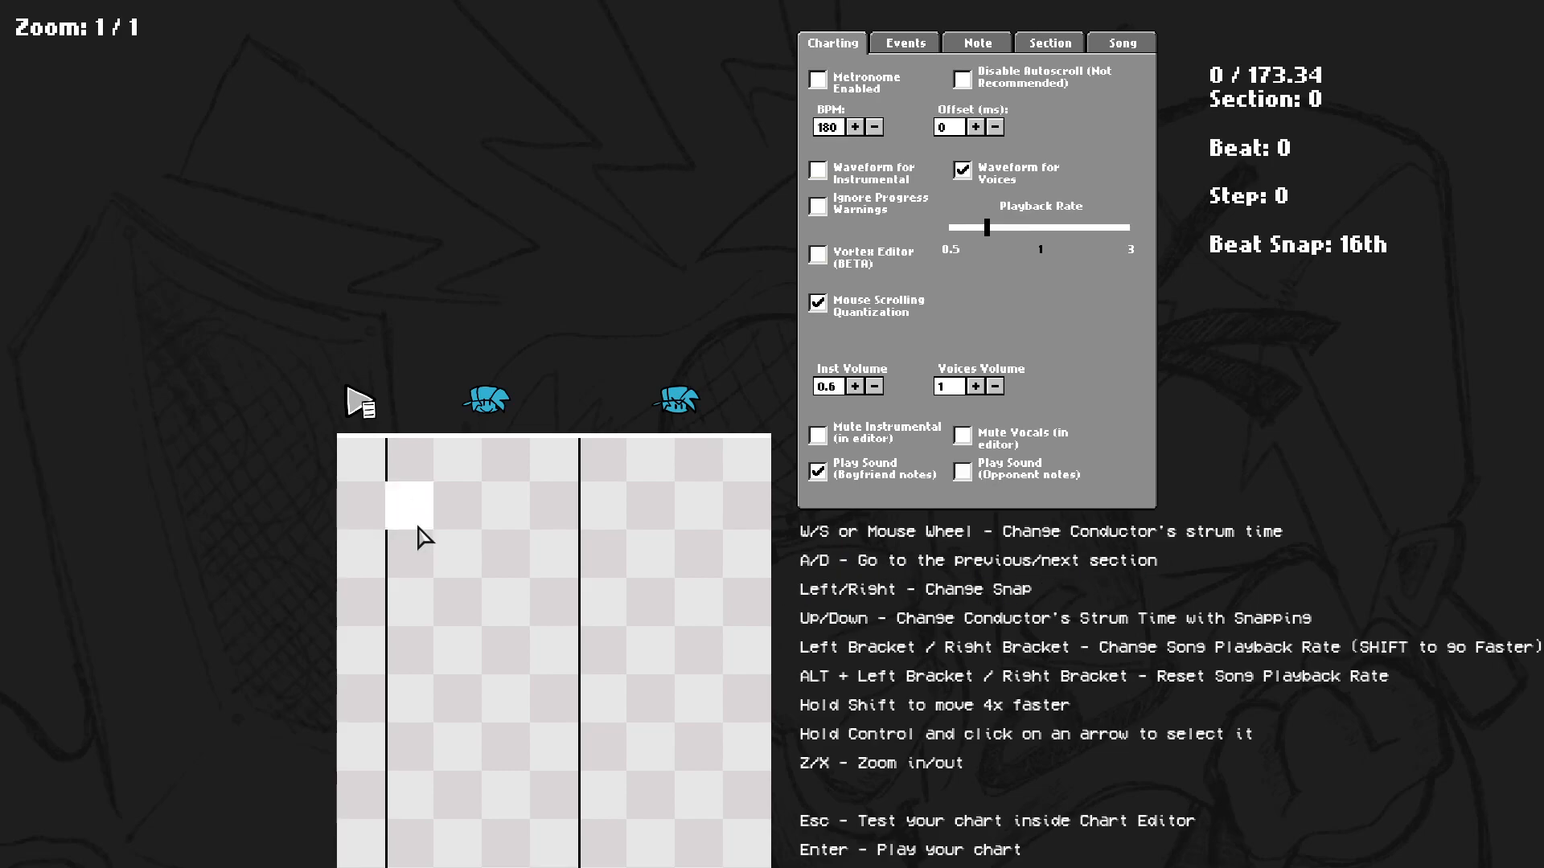
{"action": "key", "text": "space"}
{"action": "scroll", "coordinate": [465, 408], "scroll_direction": "up", "scroll_amount": 3}
{"action": "key", "text": "space"}
{"action": "scroll", "coordinate": [465, 410], "scroll_direction": "up", "scroll_amount": 3}
{"action": "key", "text": "space"}
{"action": "scroll", "coordinate": [422, 683], "scroll_direction": "up", "scroll_amount": 10}
{"action": "key", "text": "space"}
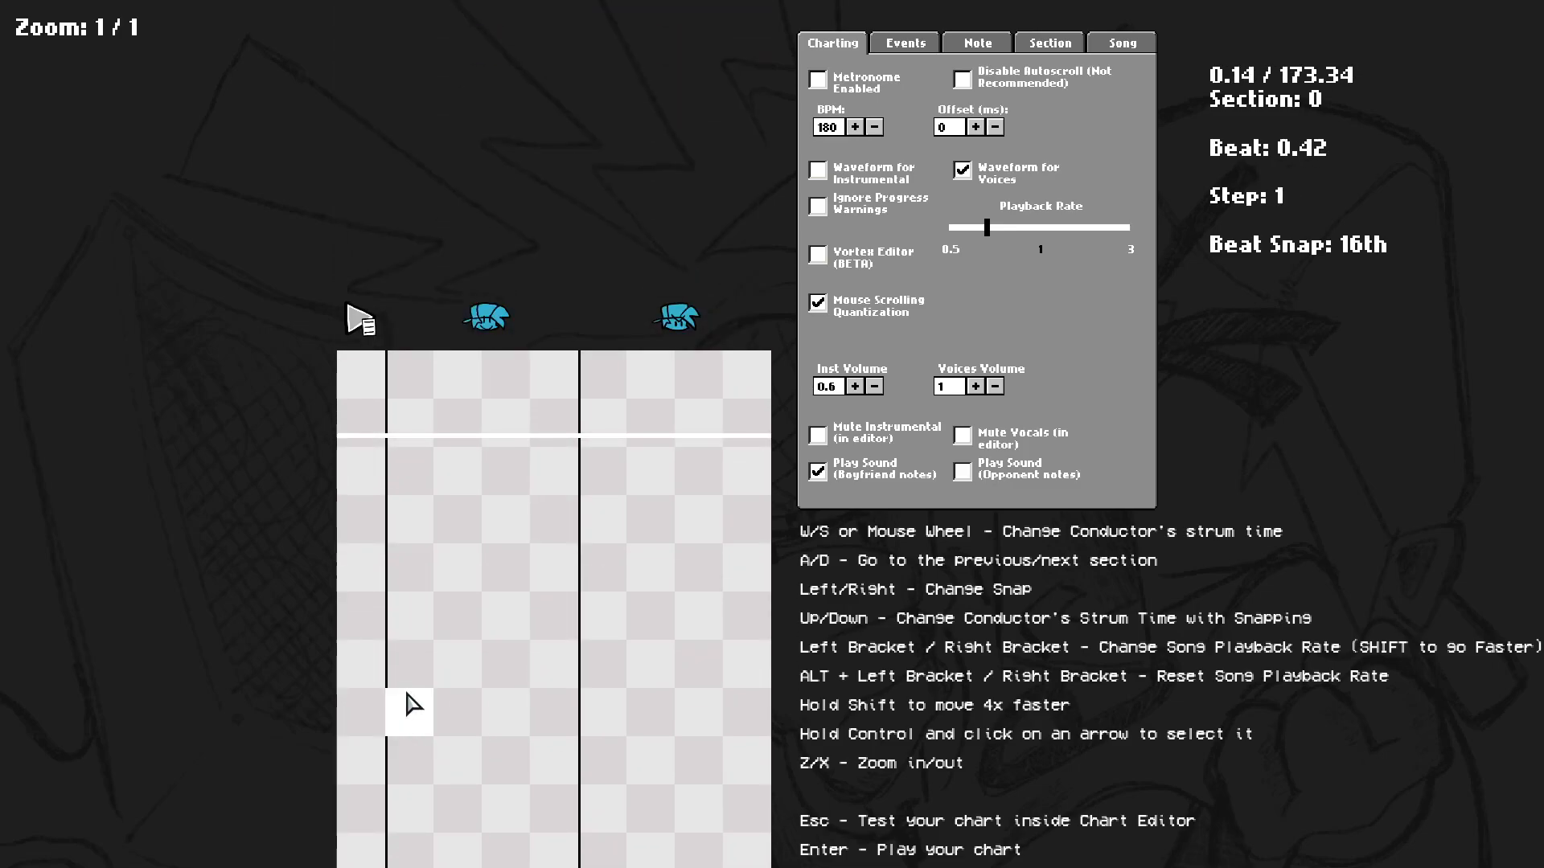
Step forward and back between sections and play the chart from the first section.
{"action": "key", "text": "d"}
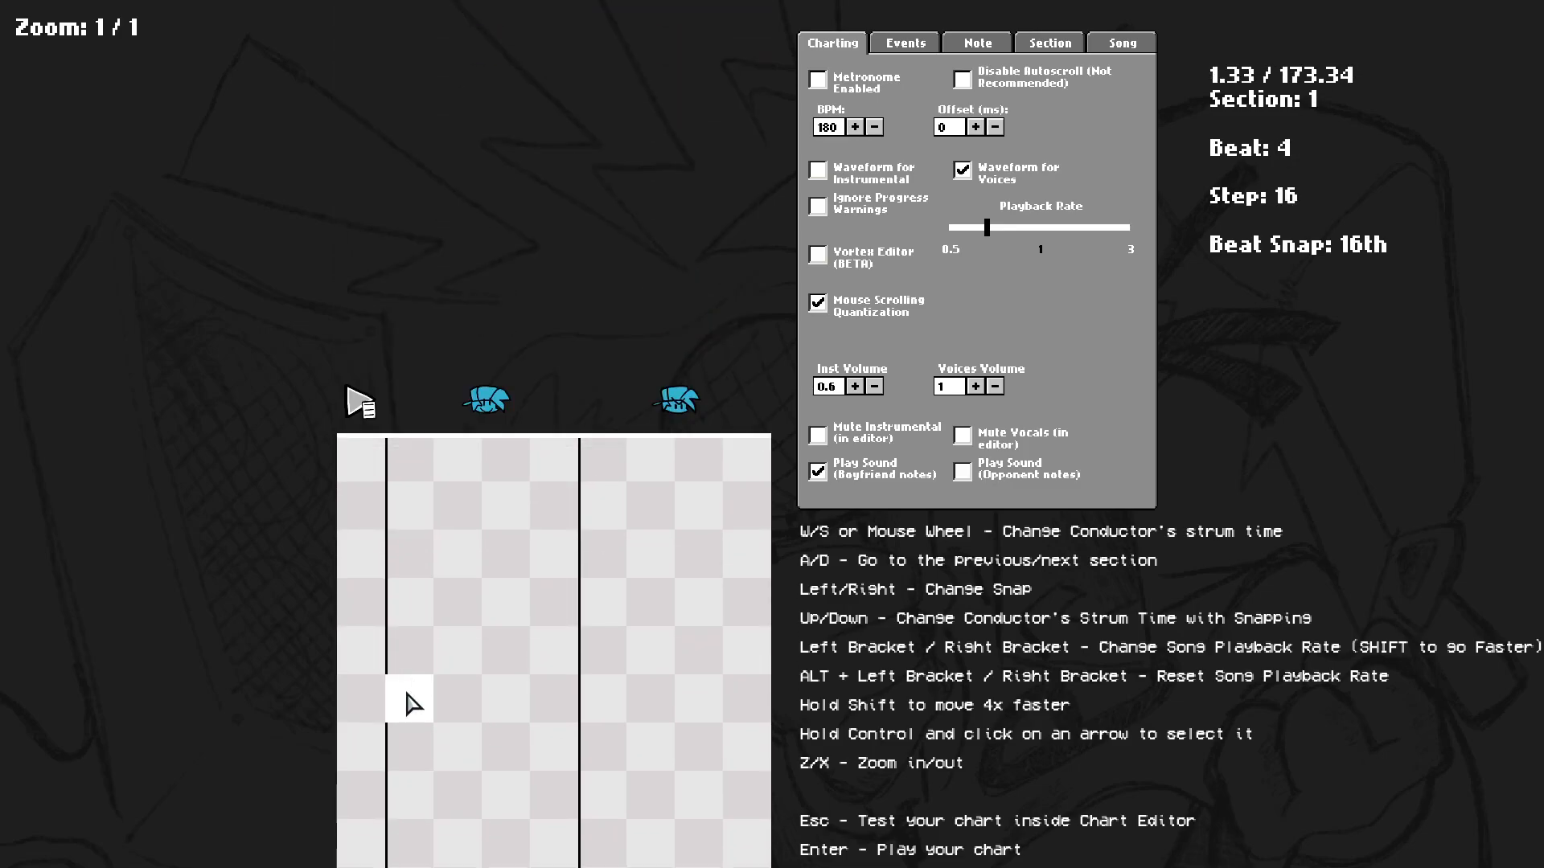
{"action": "key", "text": "a"}
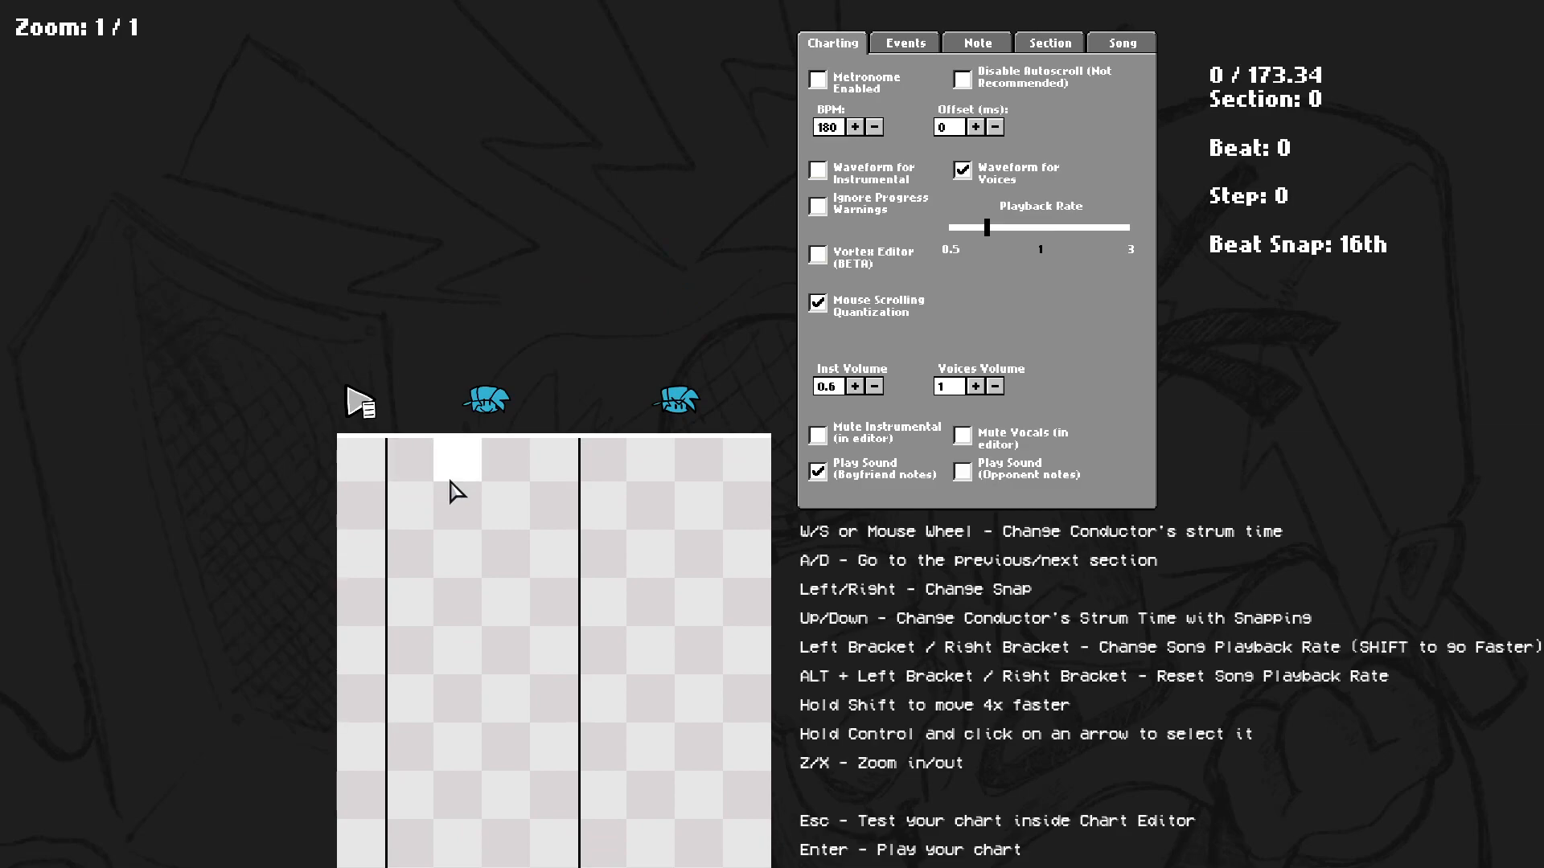
{"action": "key", "text": "space"}
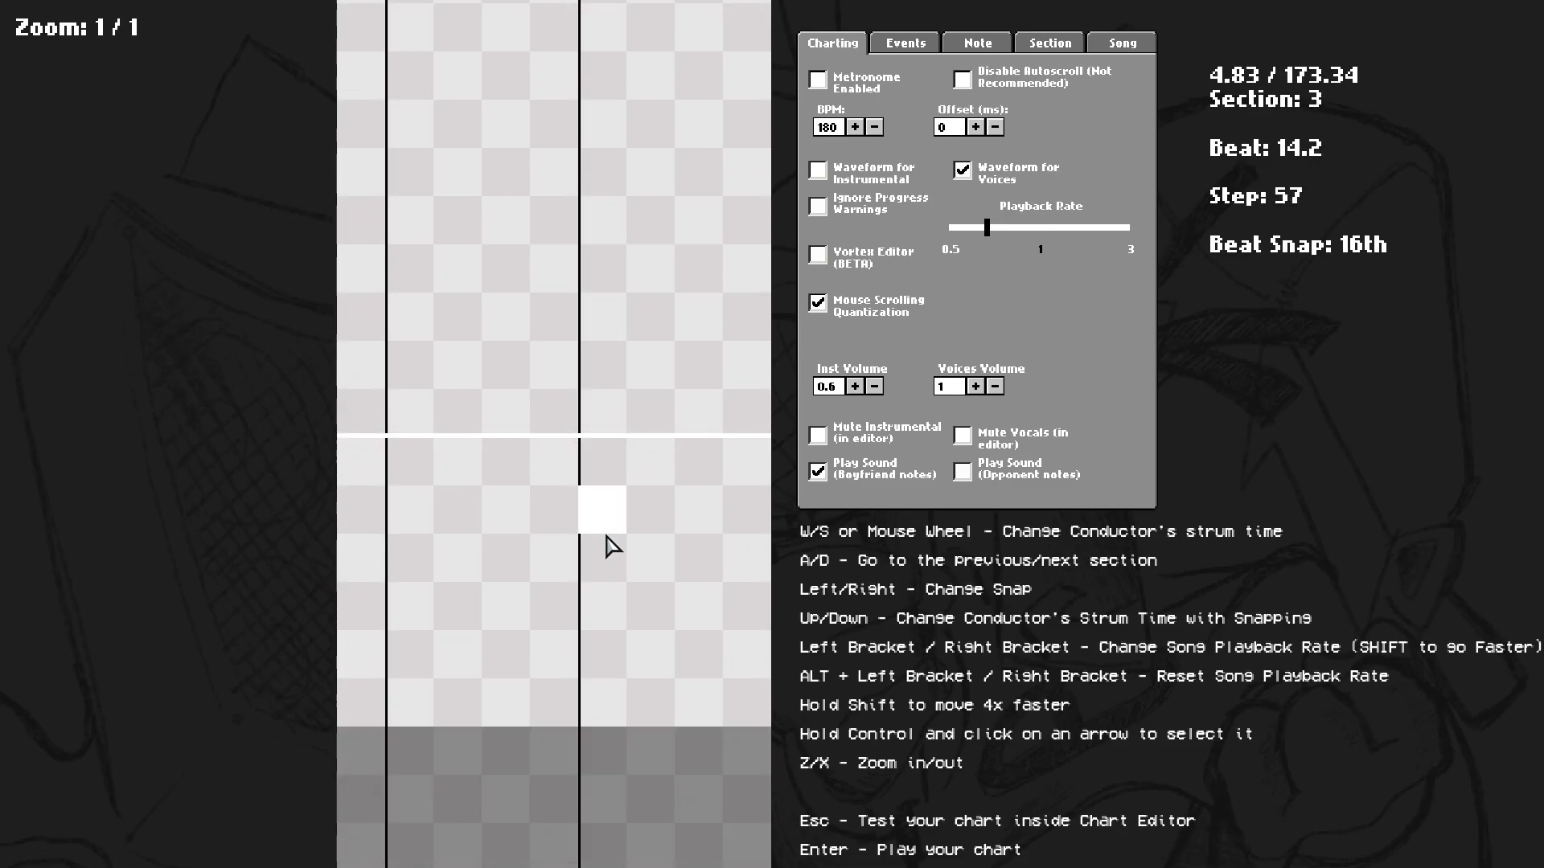
{"action": "key", "text": "a"}
{"action": "key", "text": "a"}
{"action": "key", "text": "a"}
{"action": "key", "text": "a"}
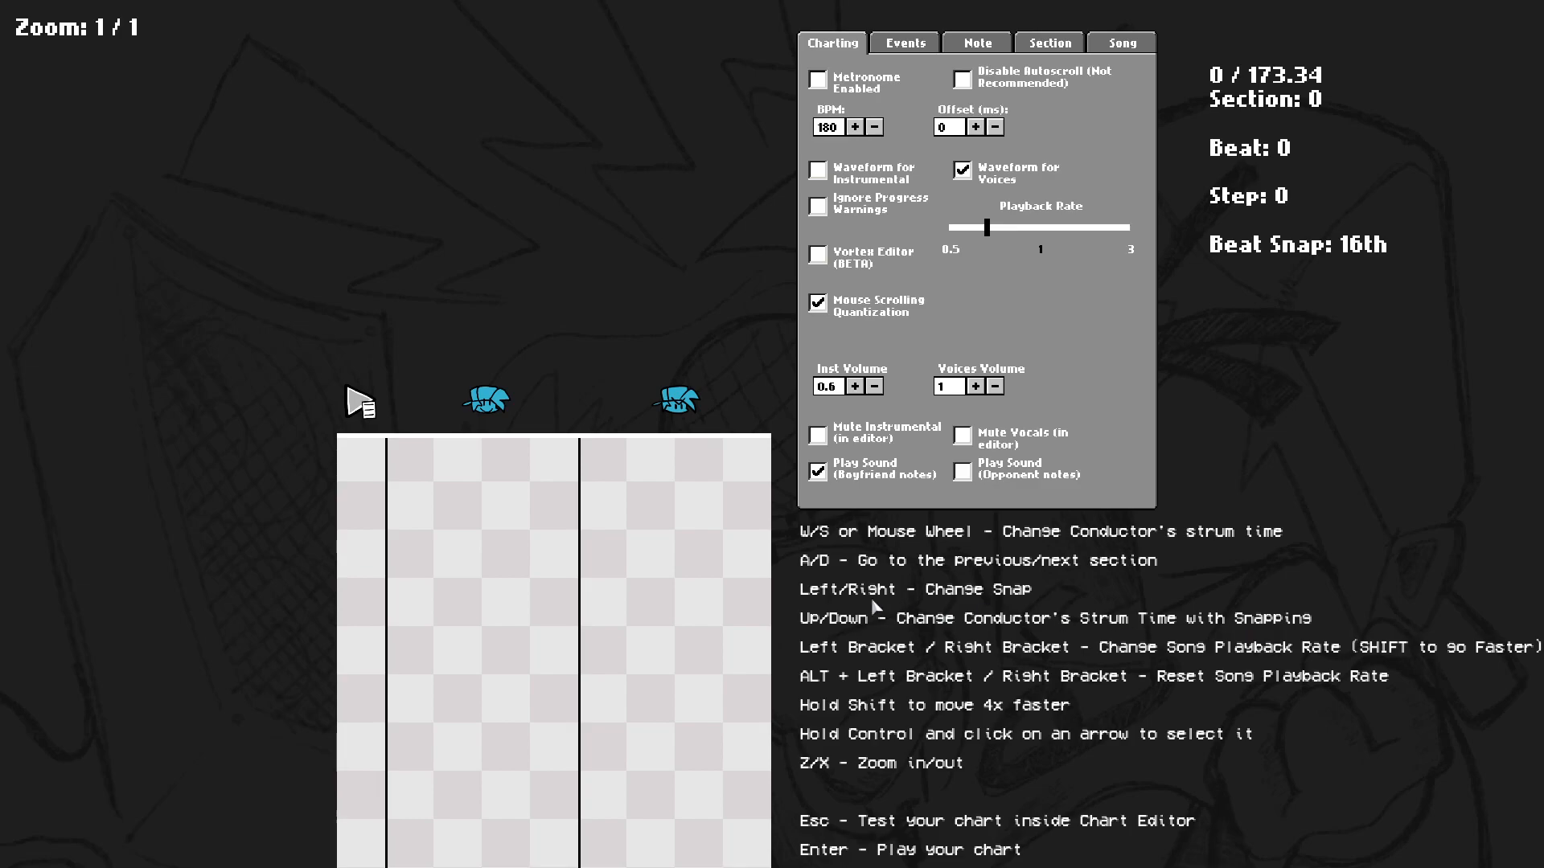
{"action": "key", "text": "space"}
{"action": "key", "text": "space"}
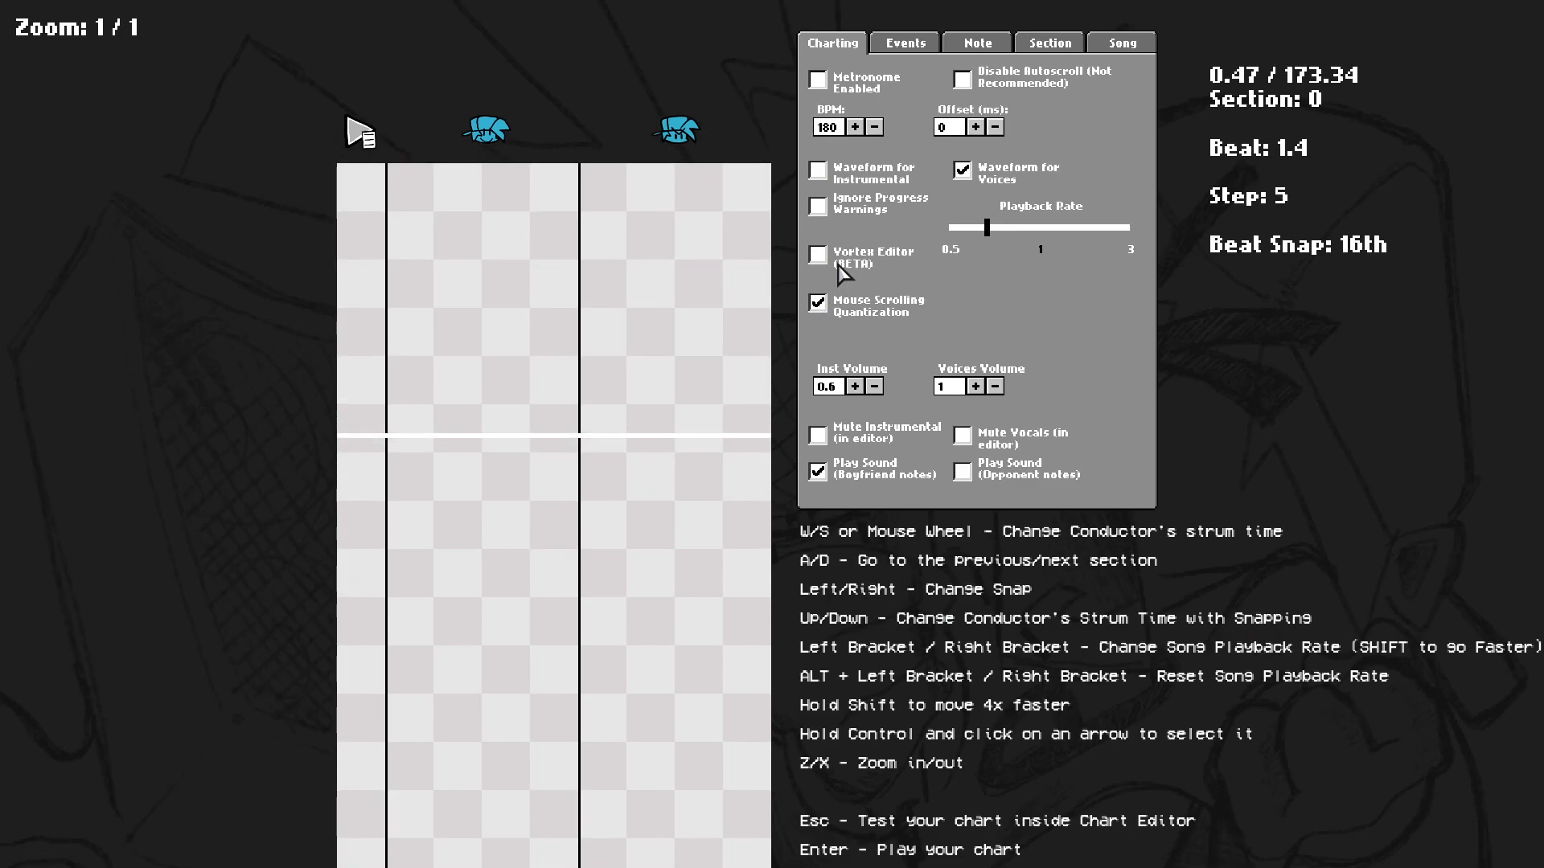
Scroll the chart's strum time up and down through the first section.
{"action": "scroll", "coordinate": [458, 403], "scroll_direction": "up", "scroll_amount": 1}
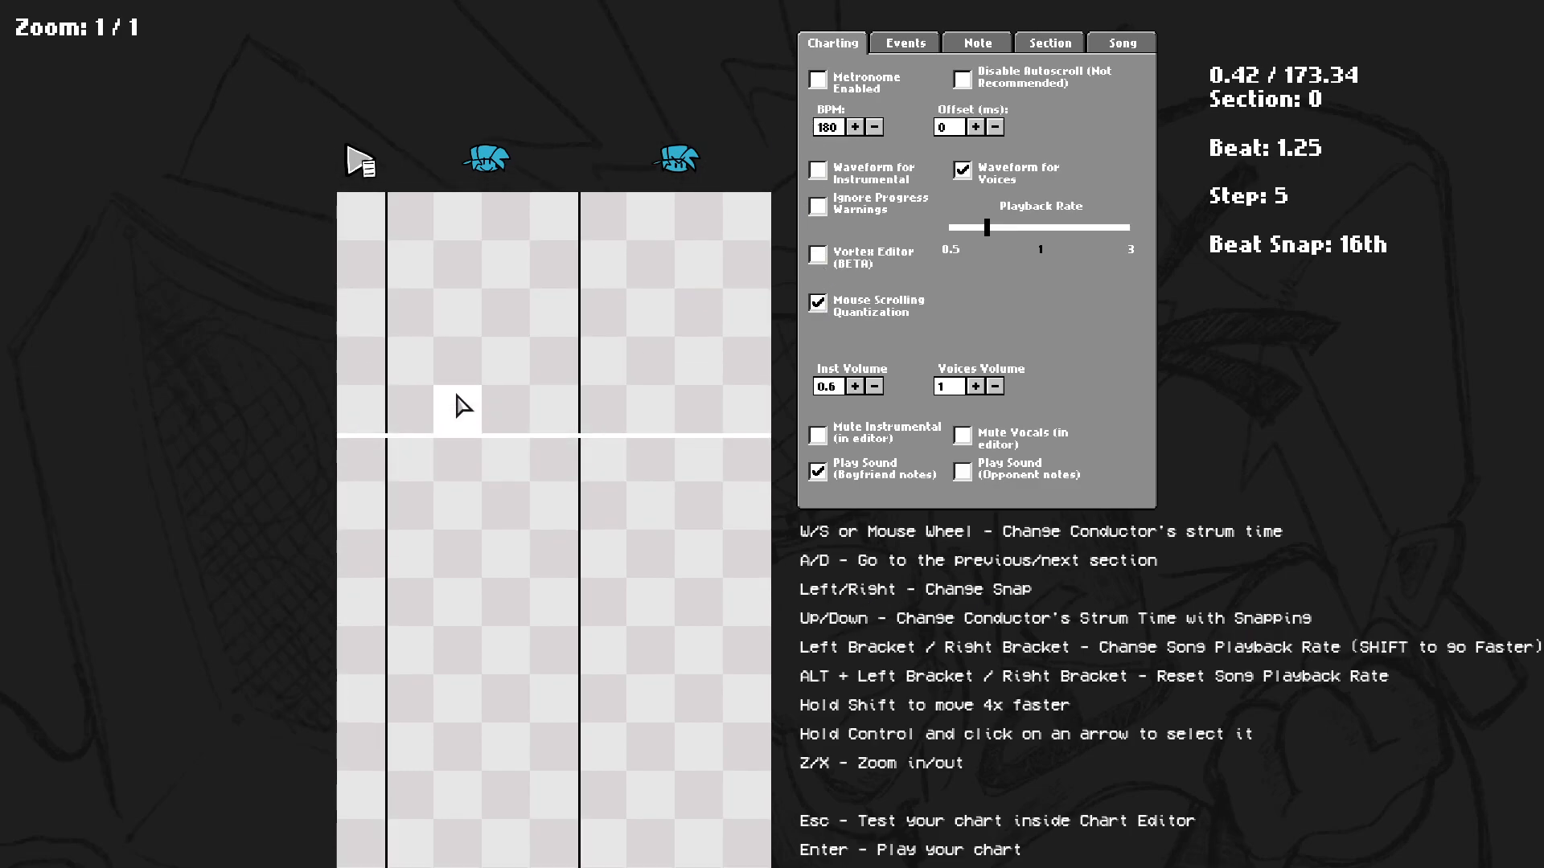
{"action": "scroll", "coordinate": [460, 404], "scroll_direction": "down", "scroll_amount": 1}
{"action": "scroll", "coordinate": [459, 406], "scroll_direction": "up", "scroll_amount": 5}
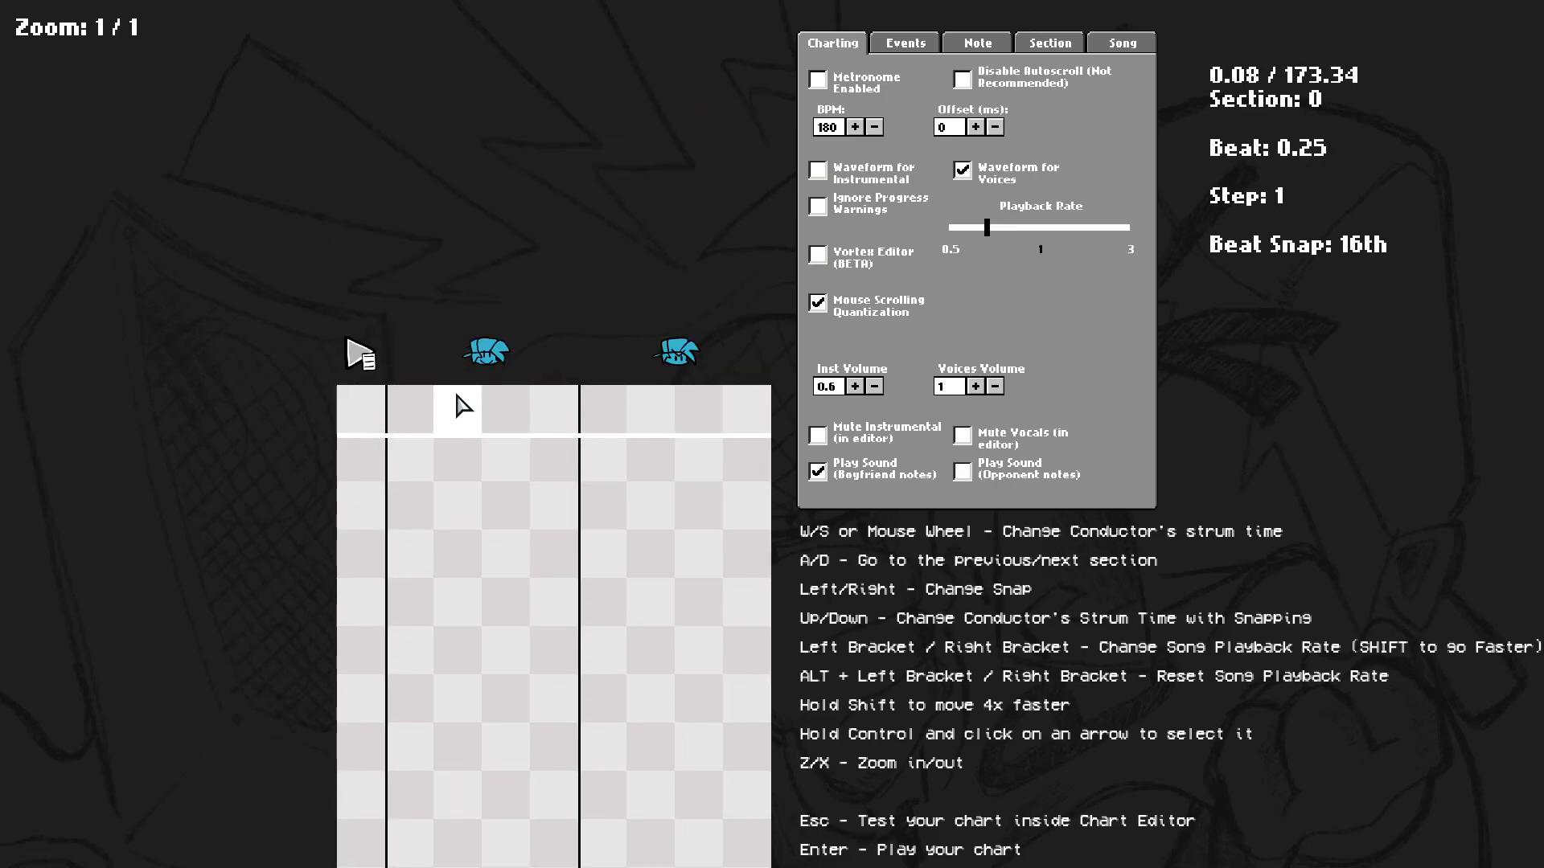
{"action": "scroll", "coordinate": [464, 542], "scroll_direction": "down", "scroll_amount": 3}
{"action": "scroll", "coordinate": [466, 541], "scroll_direction": "down", "scroll_amount": 6}
{"action": "scroll", "coordinate": [483, 330], "scroll_direction": "up", "scroll_amount": 6}
{"action": "scroll", "coordinate": [541, 384], "scroll_direction": "up", "scroll_amount": 1}
{"action": "scroll", "coordinate": [541, 384], "scroll_direction": "down", "scroll_amount": 2}
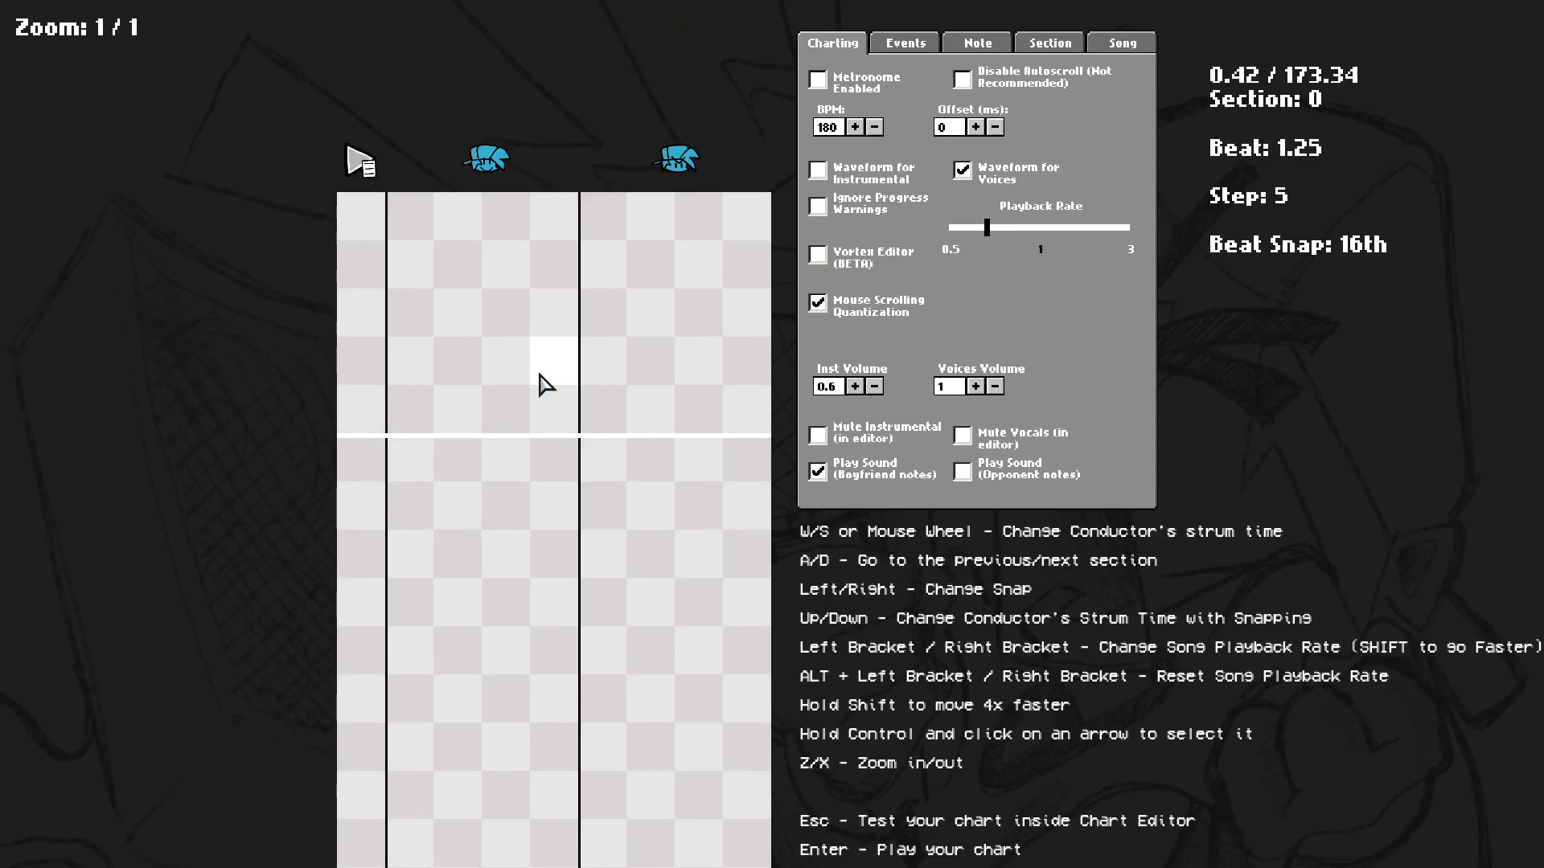
Cycle the beat snap and the zoom level forward and back.
{"action": "key", "text": "Right"}
{"action": "key", "text": "Right"}
{"action": "key", "text": "Left"}
{"action": "key", "text": "Left"}
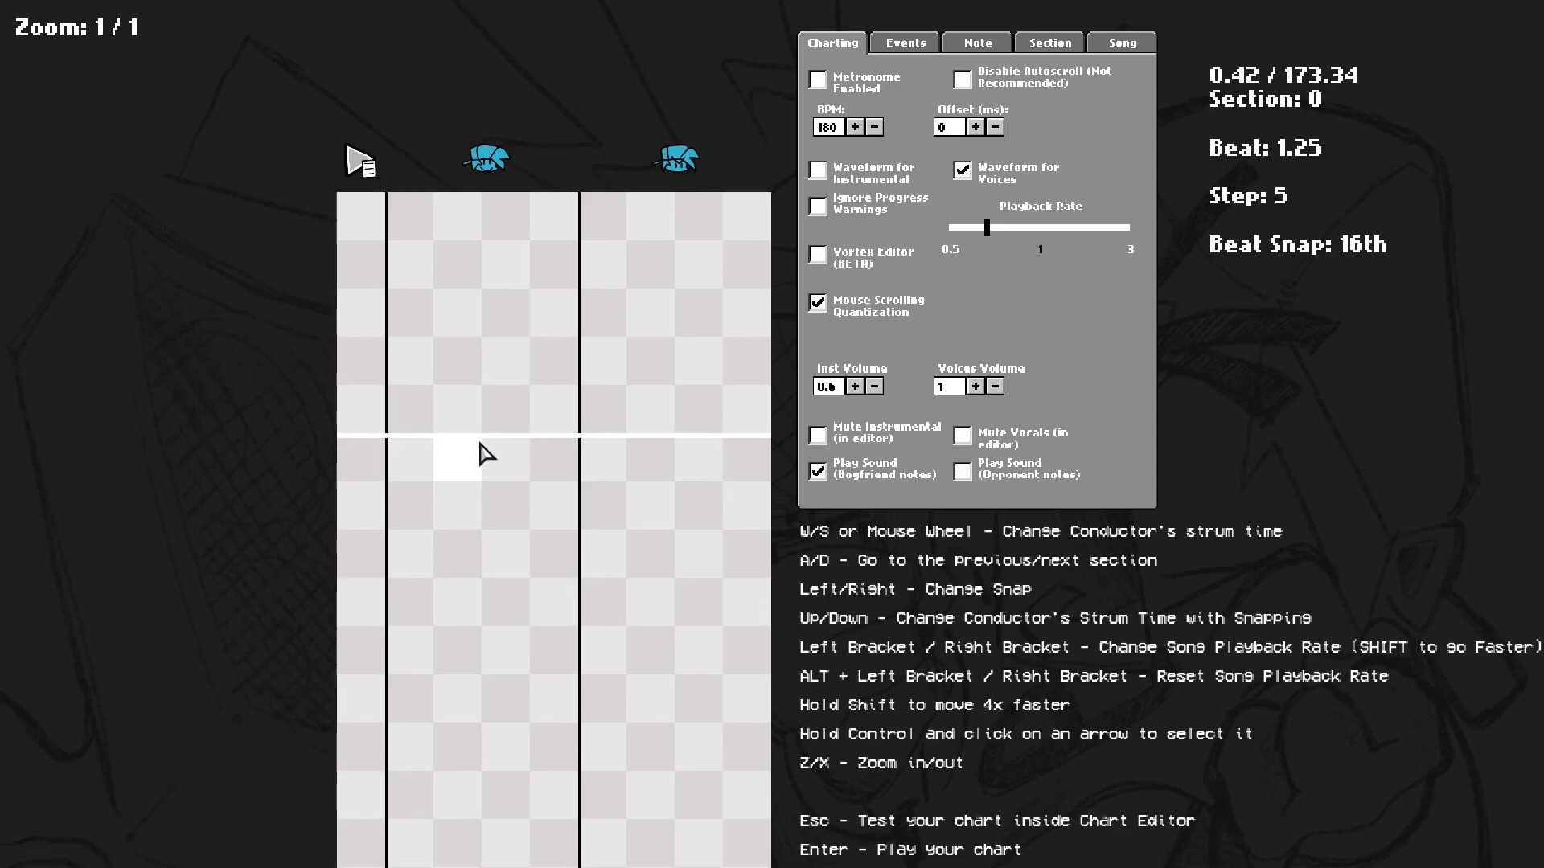
{"action": "key", "text": "z"}
{"action": "key", "text": "z"}
{"action": "key", "text": "z"}
{"action": "key", "text": "x"}
Jump ahead two sections, play the preview, and step back to the first section.
{"action": "scroll", "coordinate": [521, 403], "scroll_direction": "up", "scroll_amount": 2}
{"action": "key", "text": "shift+d"}
{"action": "key", "text": "shift+d"}
{"action": "key", "text": "space"}
{"action": "scroll", "coordinate": [511, 503], "scroll_direction": "up", "scroll_amount": 6}
{"action": "key", "text": "a"}
{"action": "key", "text": "a"}
{"action": "key", "text": "a"}
{"action": "key", "text": "a"}
{"action": "key", "text": "a"}
{"action": "key", "text": "a"}
{"action": "key", "text": "a"}
{"action": "key", "text": "a"}
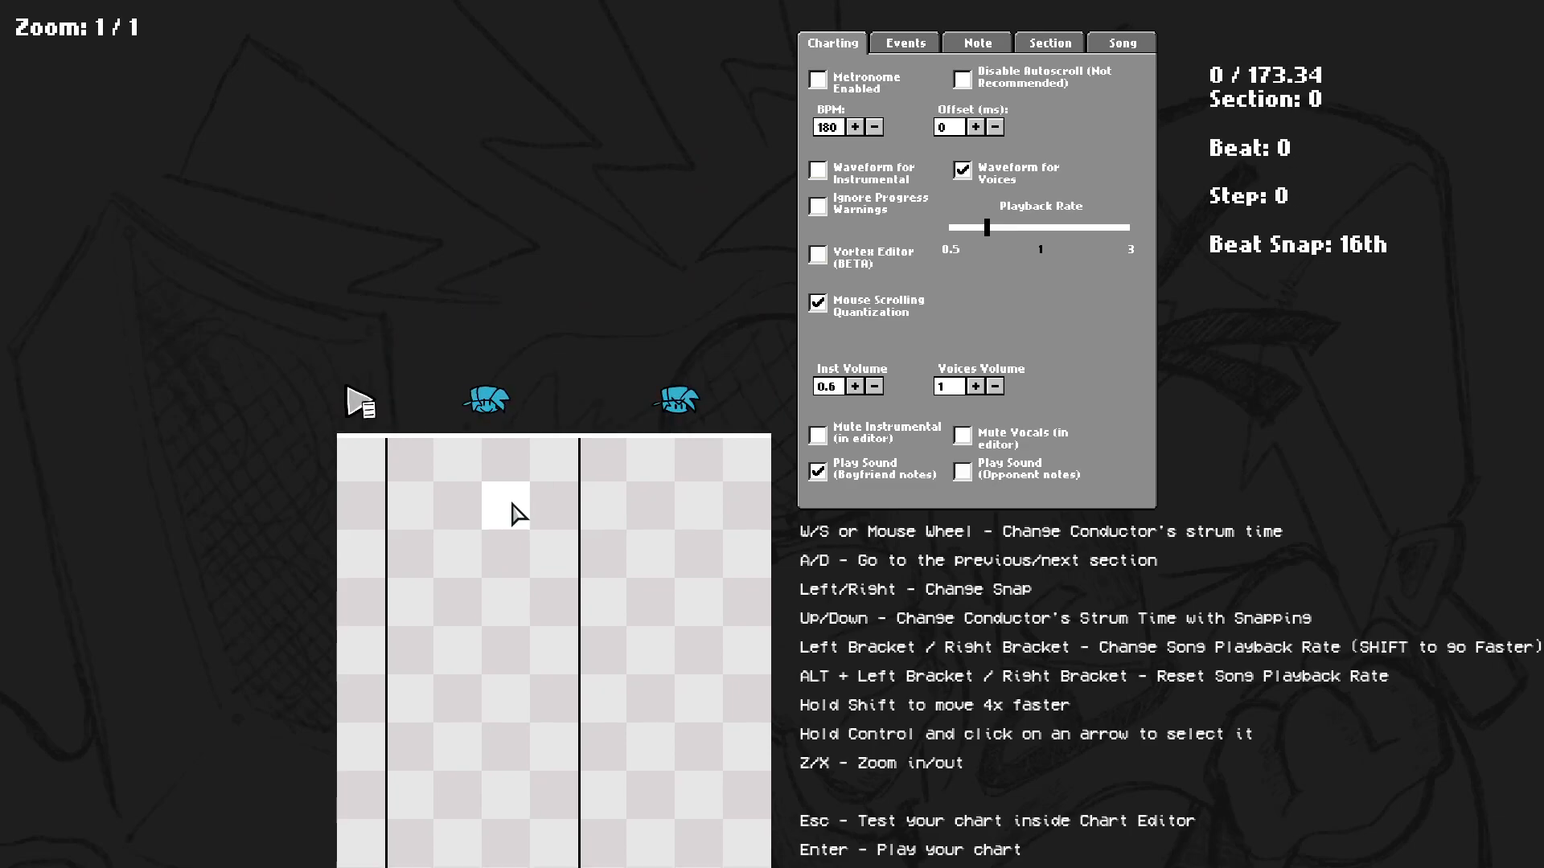
Switch the waveform display from voices to instrumental.
{"action": "left_click", "coordinate": [884, 172]}
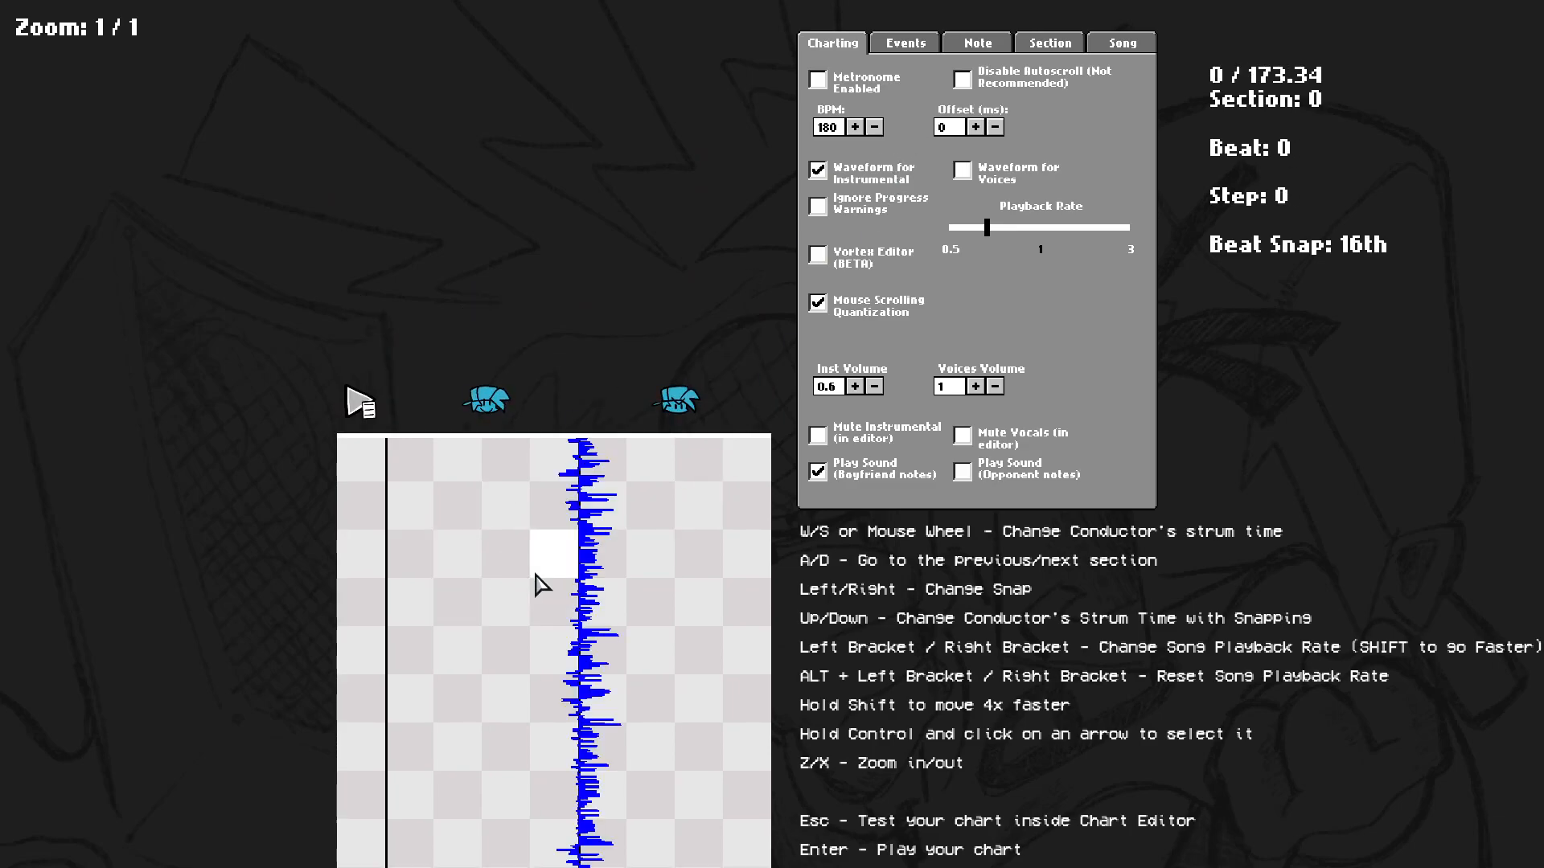
{"action": "scroll", "coordinate": [465, 524], "scroll_direction": "down", "scroll_amount": 4}
{"action": "scroll", "coordinate": [466, 524], "scroll_direction": "up", "scroll_amount": 4}
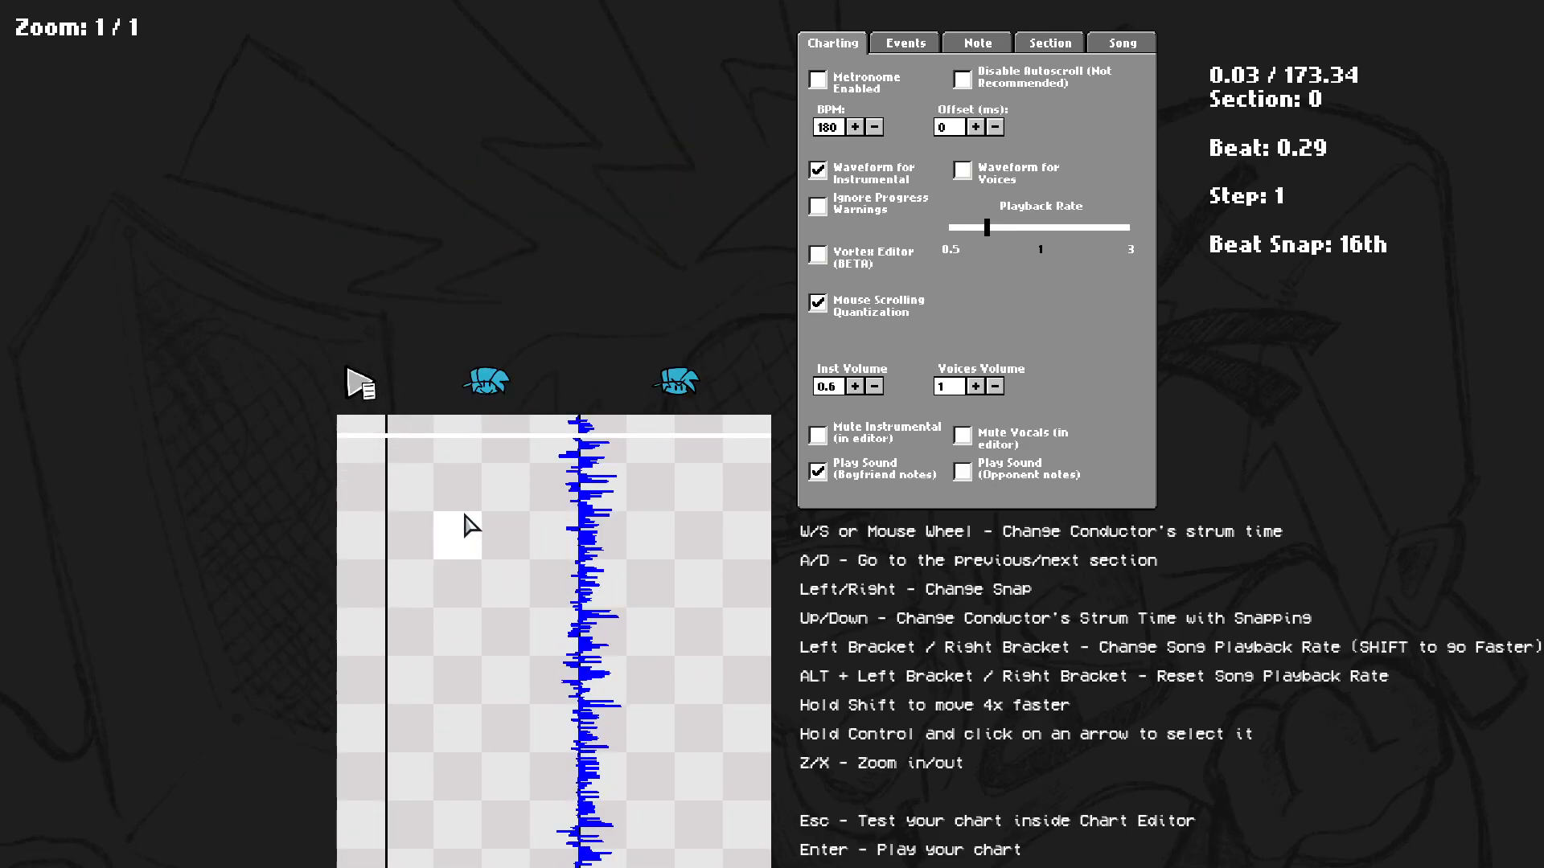
Place down, left, up and right notes on successive steps at the start of the first section.
{"action": "left_click", "coordinate": [459, 456]}
{"action": "left_click", "coordinate": [415, 506]}
{"action": "left_click", "coordinate": [505, 553]}
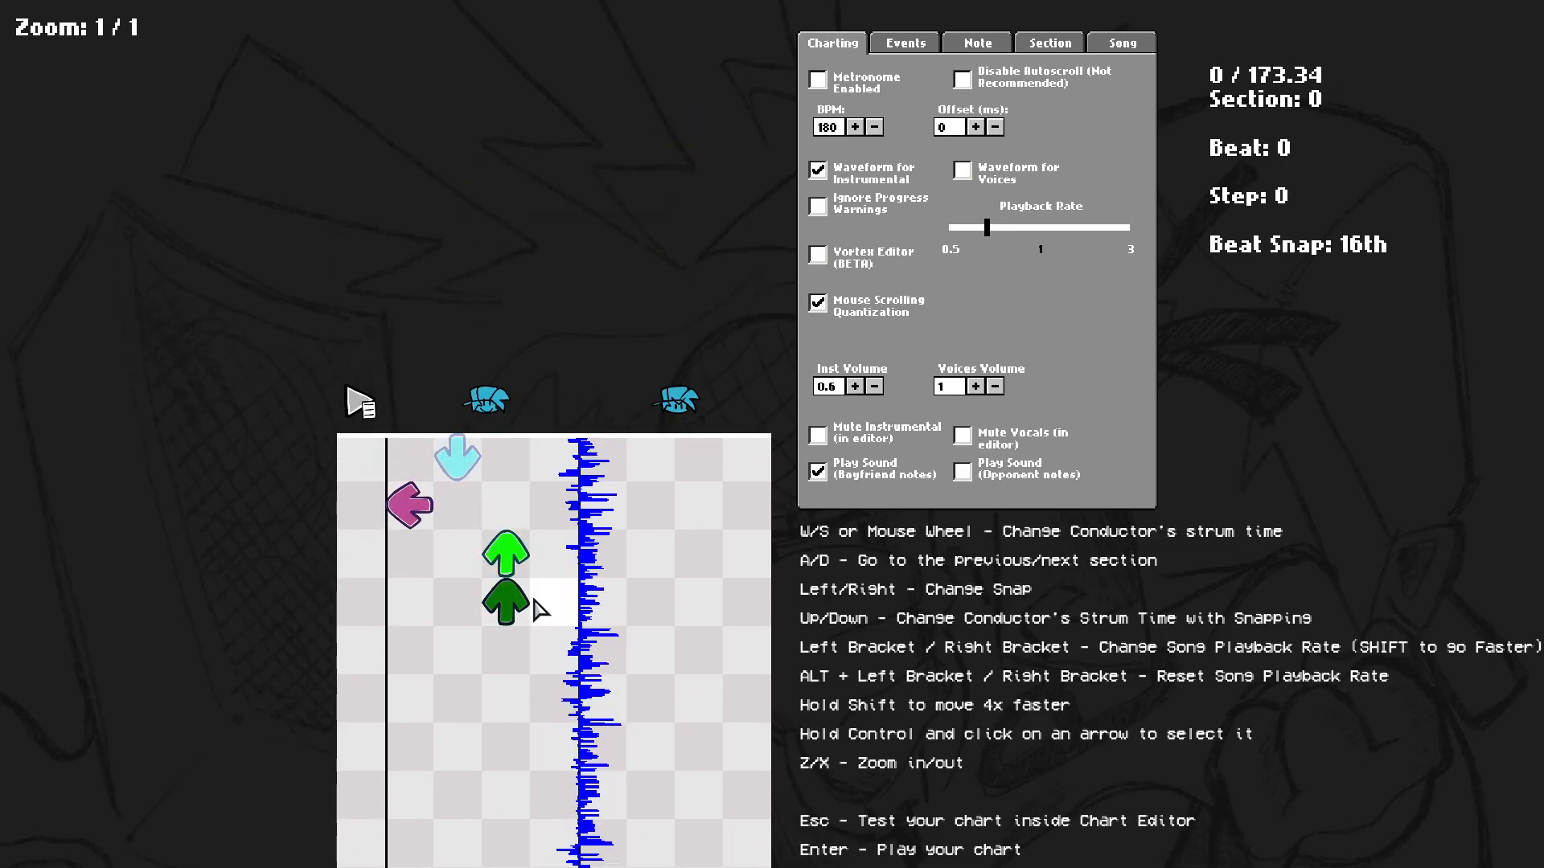
{"action": "left_click", "coordinate": [561, 607]}
{"action": "scroll", "coordinate": [555, 595], "scroll_direction": "down", "scroll_amount": 1}
{"action": "scroll", "coordinate": [555, 514], "scroll_direction": "down", "scroll_amount": 1}
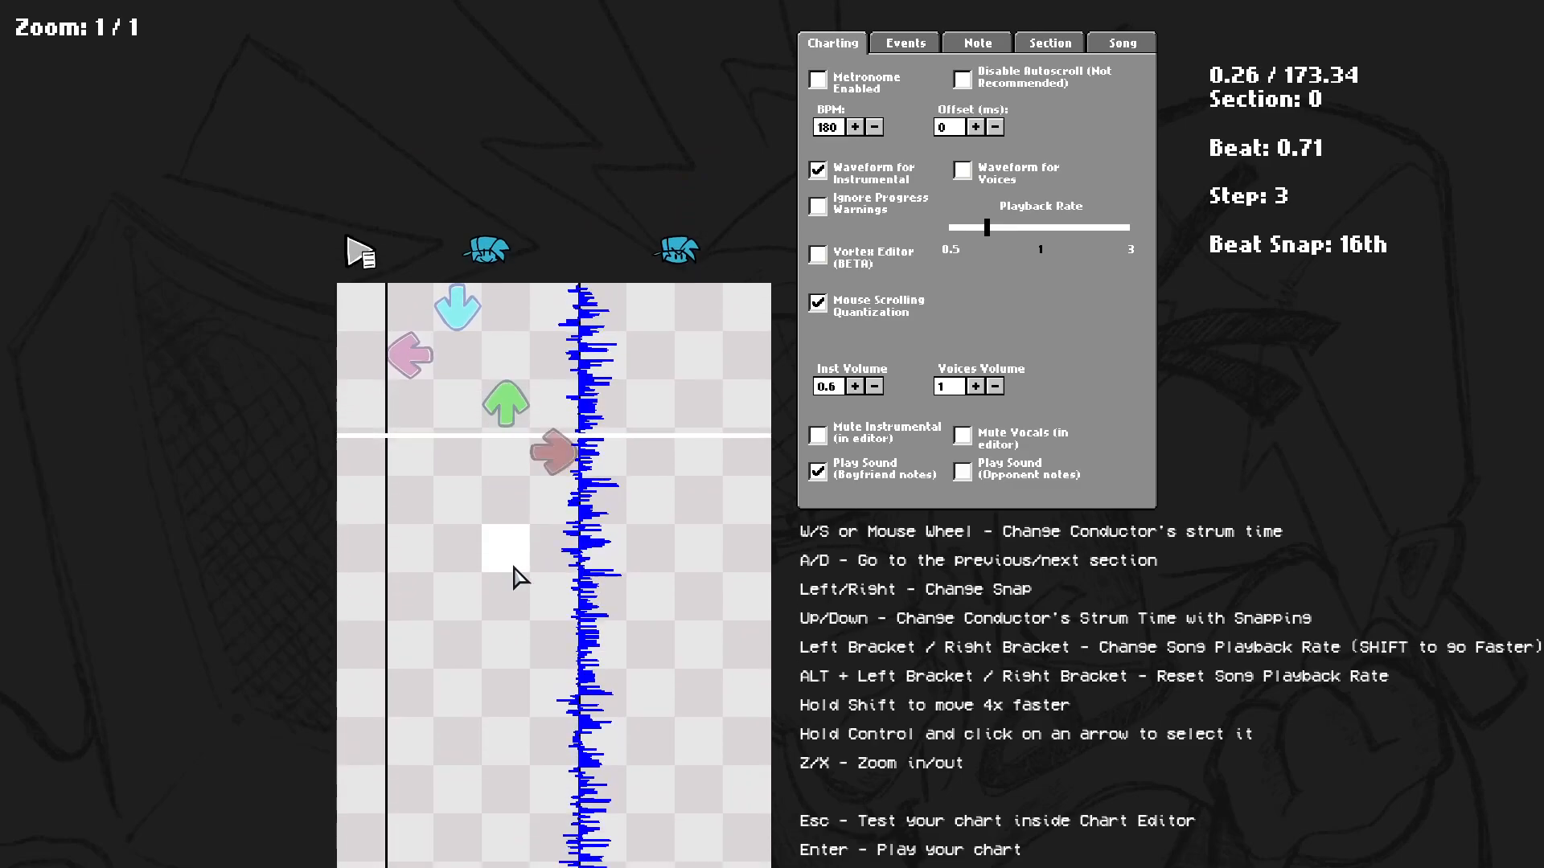
Remove the left, up and right notes and lengthen the down note's sustain.
{"action": "left_click", "coordinate": [552, 496]}
{"action": "left_click", "coordinate": [505, 432]}
{"action": "left_click", "coordinate": [411, 383]}
{"action": "left_click", "coordinate": [451, 352], "text": "ctrl"}
{"action": "key", "text": "e"}
{"action": "key", "text": "e"}
{"action": "key", "text": "e"}
{"action": "scroll", "coordinate": [625, 550], "scroll_direction": "up", "scroll_amount": 3}
{"action": "scroll", "coordinate": [611, 550], "scroll_direction": "down", "scroll_amount": 5}
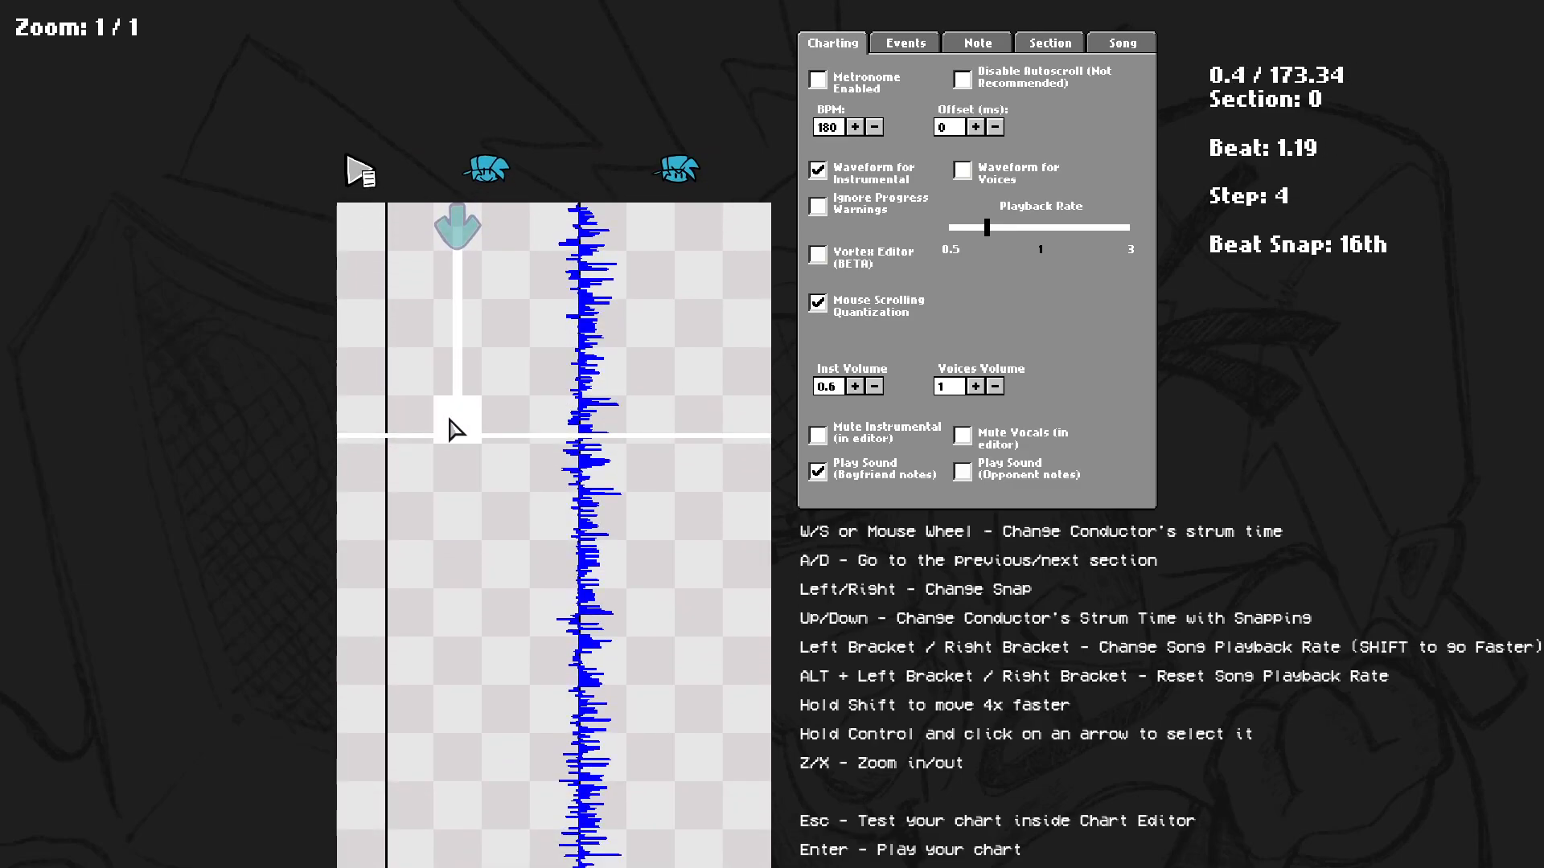
Place left, up and right notes beside the end of the down note's sustain while zooming in and out.
{"action": "left_click", "coordinate": [427, 426]}
{"action": "key", "text": "z"}
{"action": "key", "text": "x"}
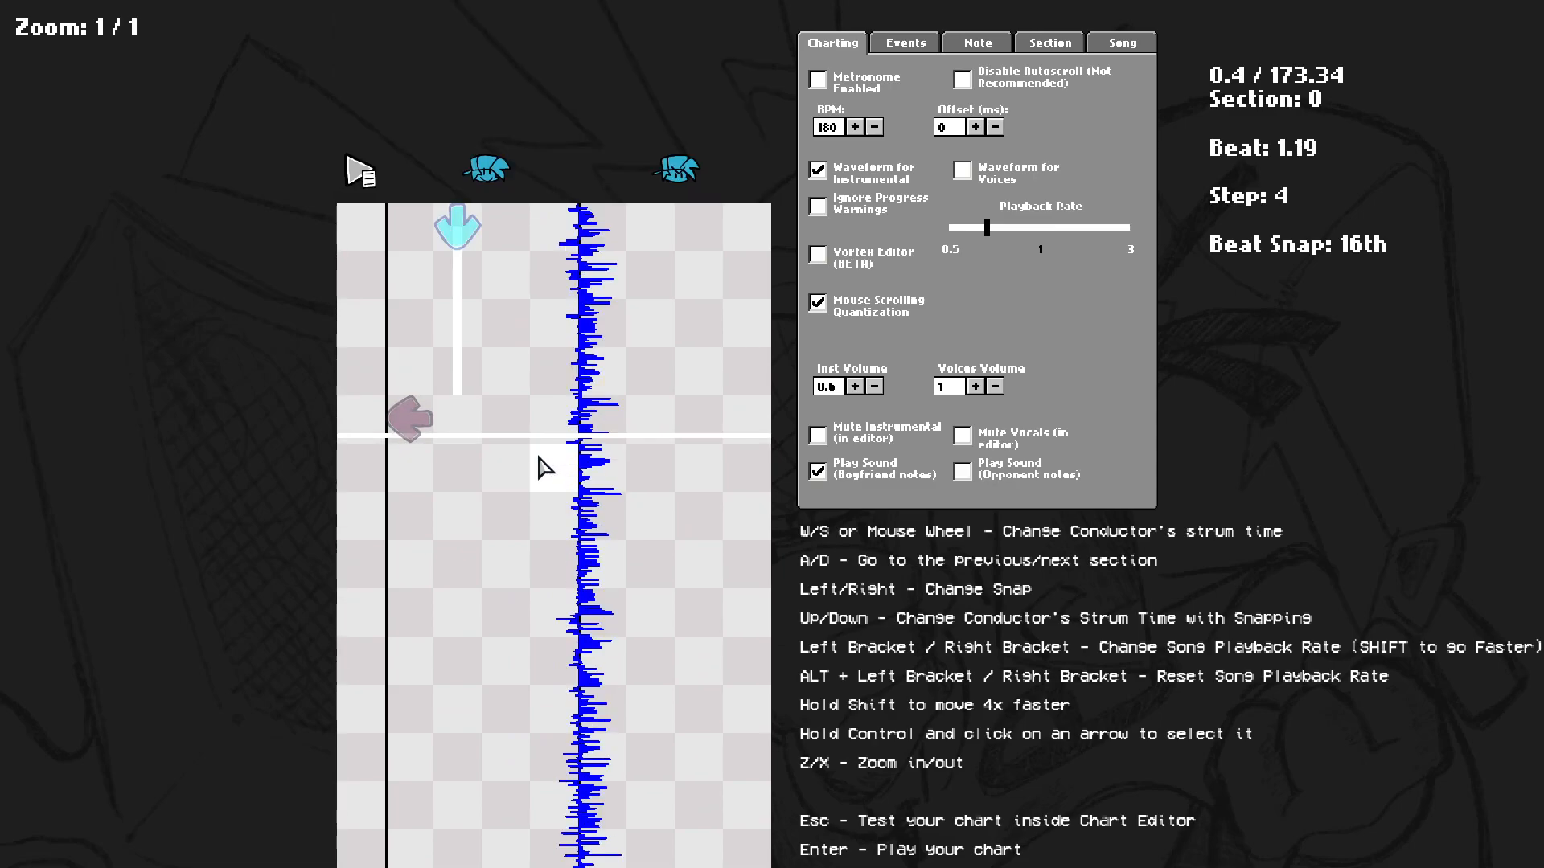
{"action": "left_click", "coordinate": [543, 454]}
{"action": "left_click", "coordinate": [444, 519]}
{"action": "key", "text": "x"}
{"action": "left_click", "coordinate": [493, 441]}
{"action": "left_click", "coordinate": [419, 475]}
{"action": "key", "text": "z"}
{"action": "scroll", "coordinate": [503, 537], "scroll_direction": "down", "scroll_amount": 1}
{"action": "scroll", "coordinate": [483, 530], "scroll_direction": "up", "scroll_amount": 1}
{"action": "left_click", "coordinate": [456, 523]}
{"action": "left_click", "coordinate": [411, 475]}
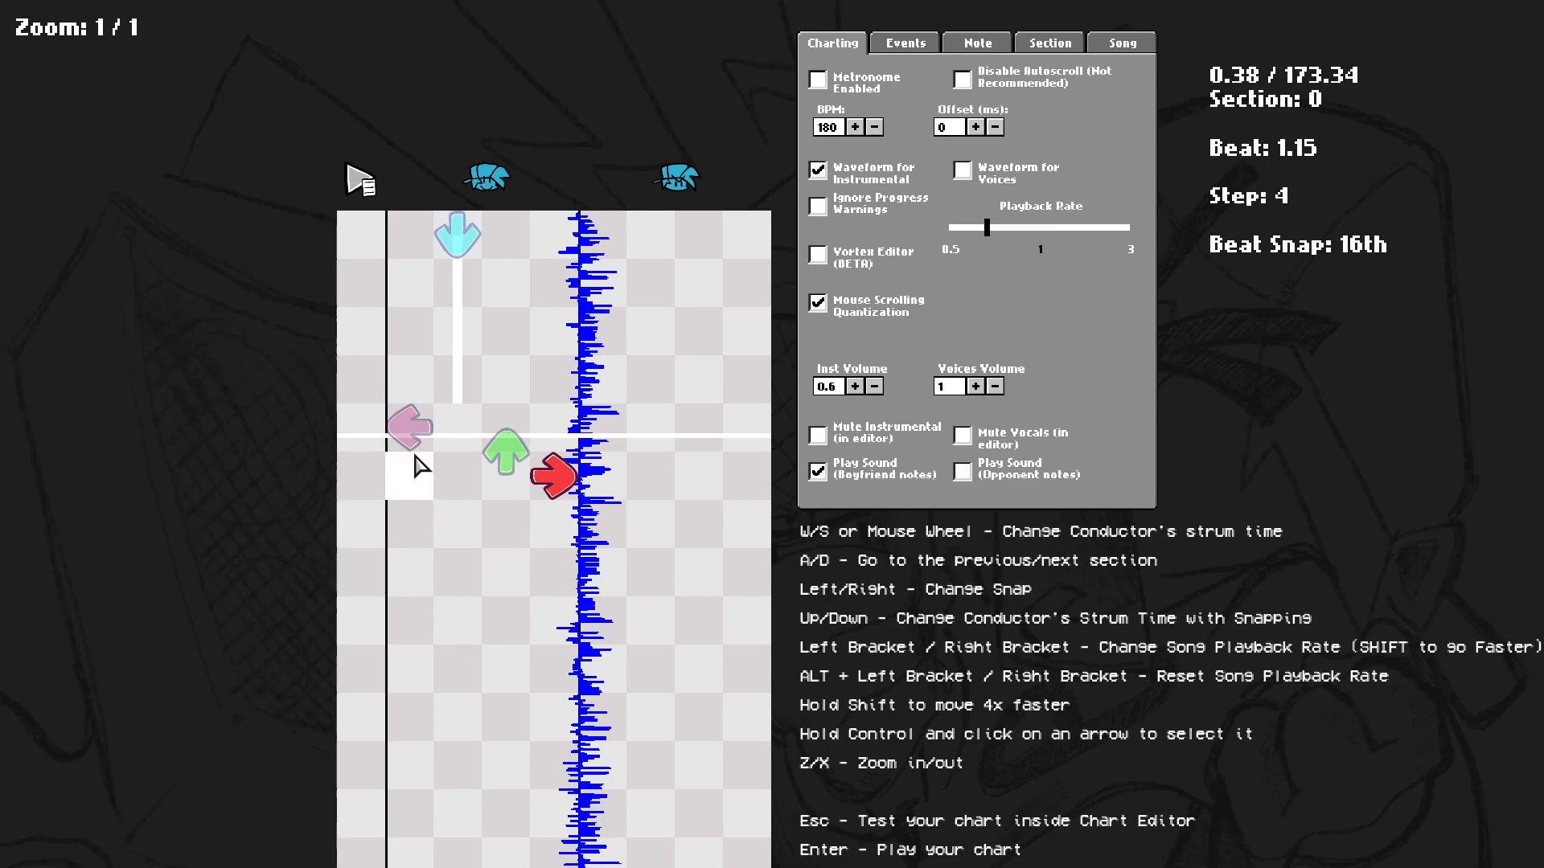
Delete the left, up and right notes just placed.
{"action": "left_click", "coordinate": [412, 427]}
{"action": "left_click", "coordinate": [519, 454]}
{"action": "left_click", "coordinate": [562, 492]}
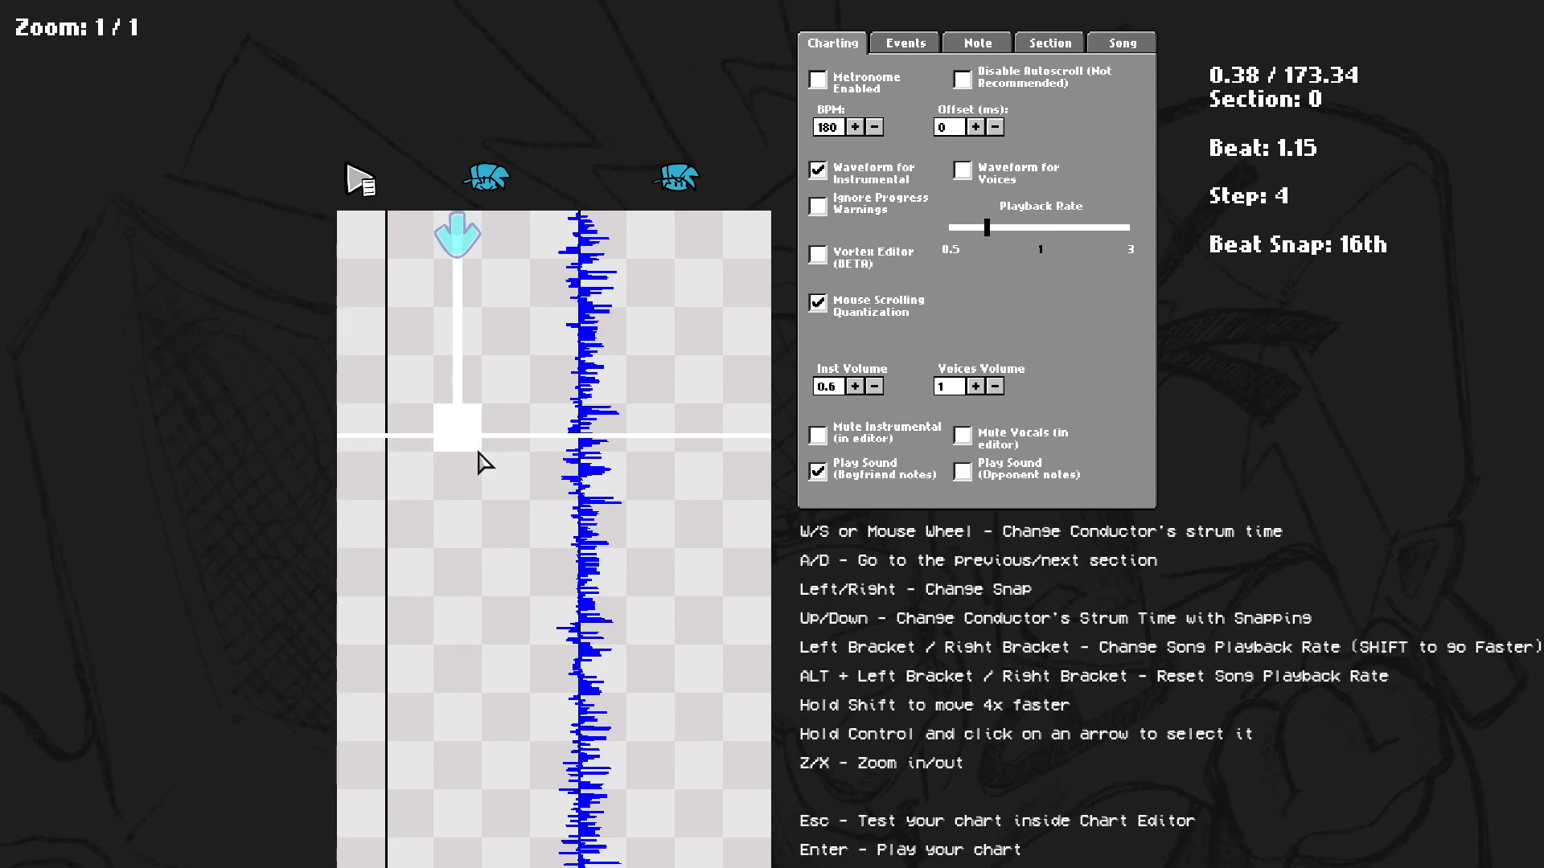
Place an up note at 12th beat snap, then down and right notes at 16th snap.
{"action": "key", "text": "Left"}
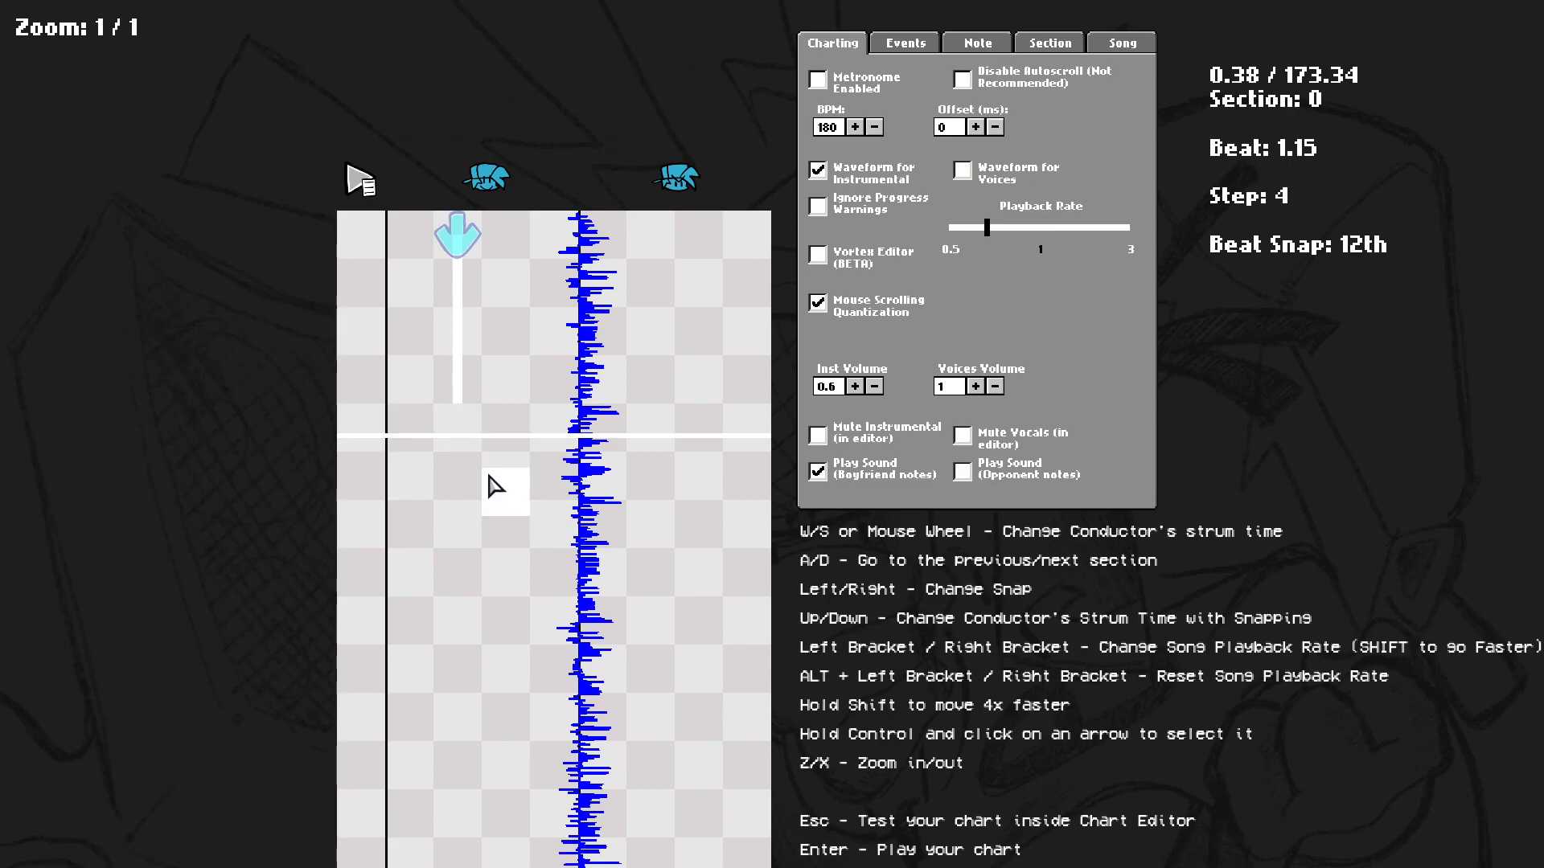
{"action": "left_click", "coordinate": [504, 500]}
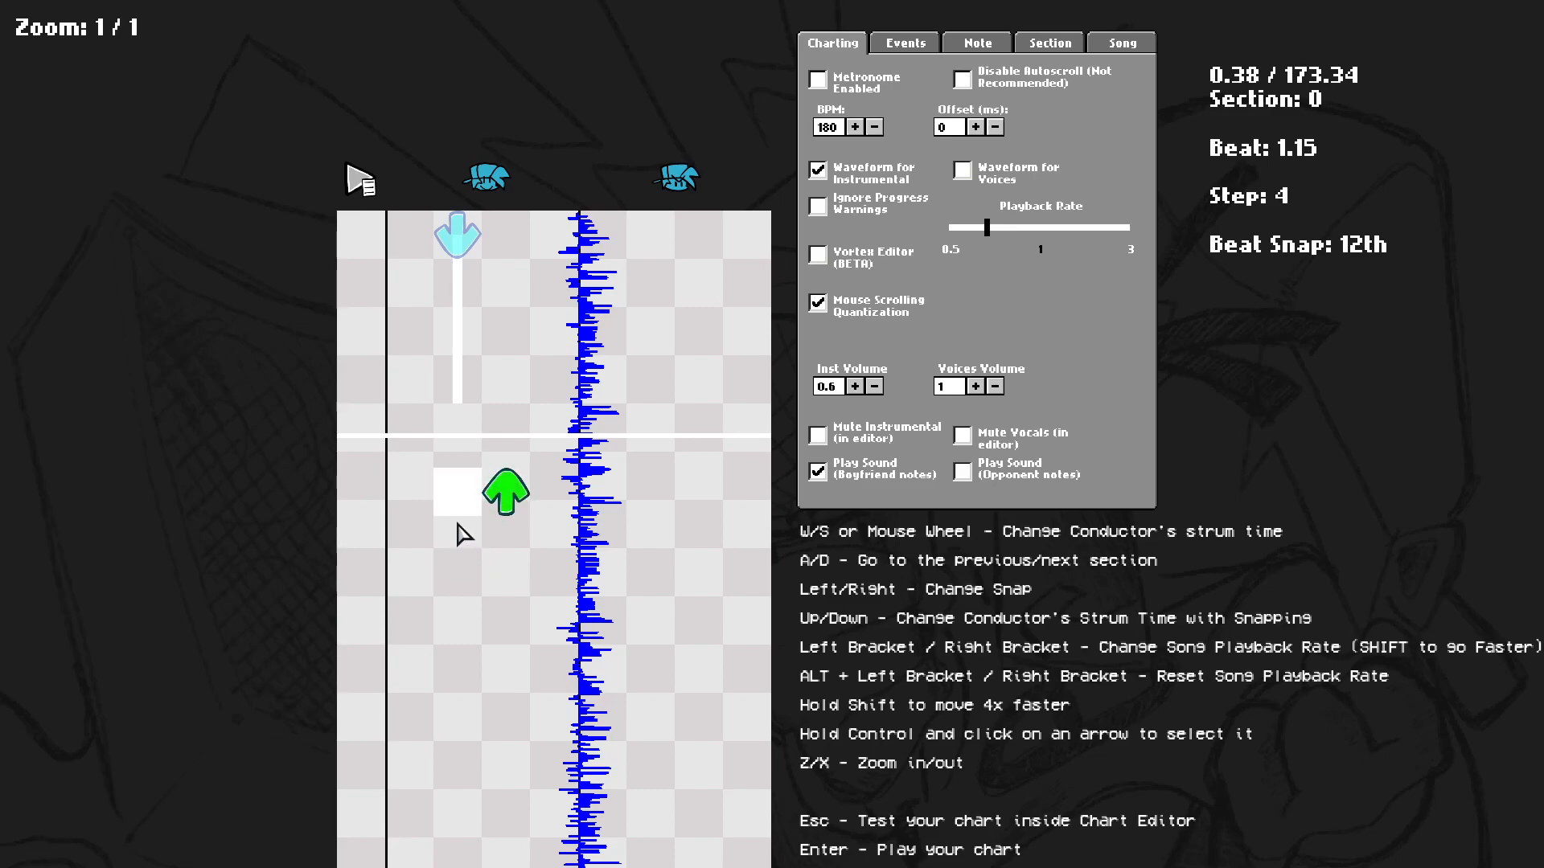
{"action": "key", "text": "Right"}
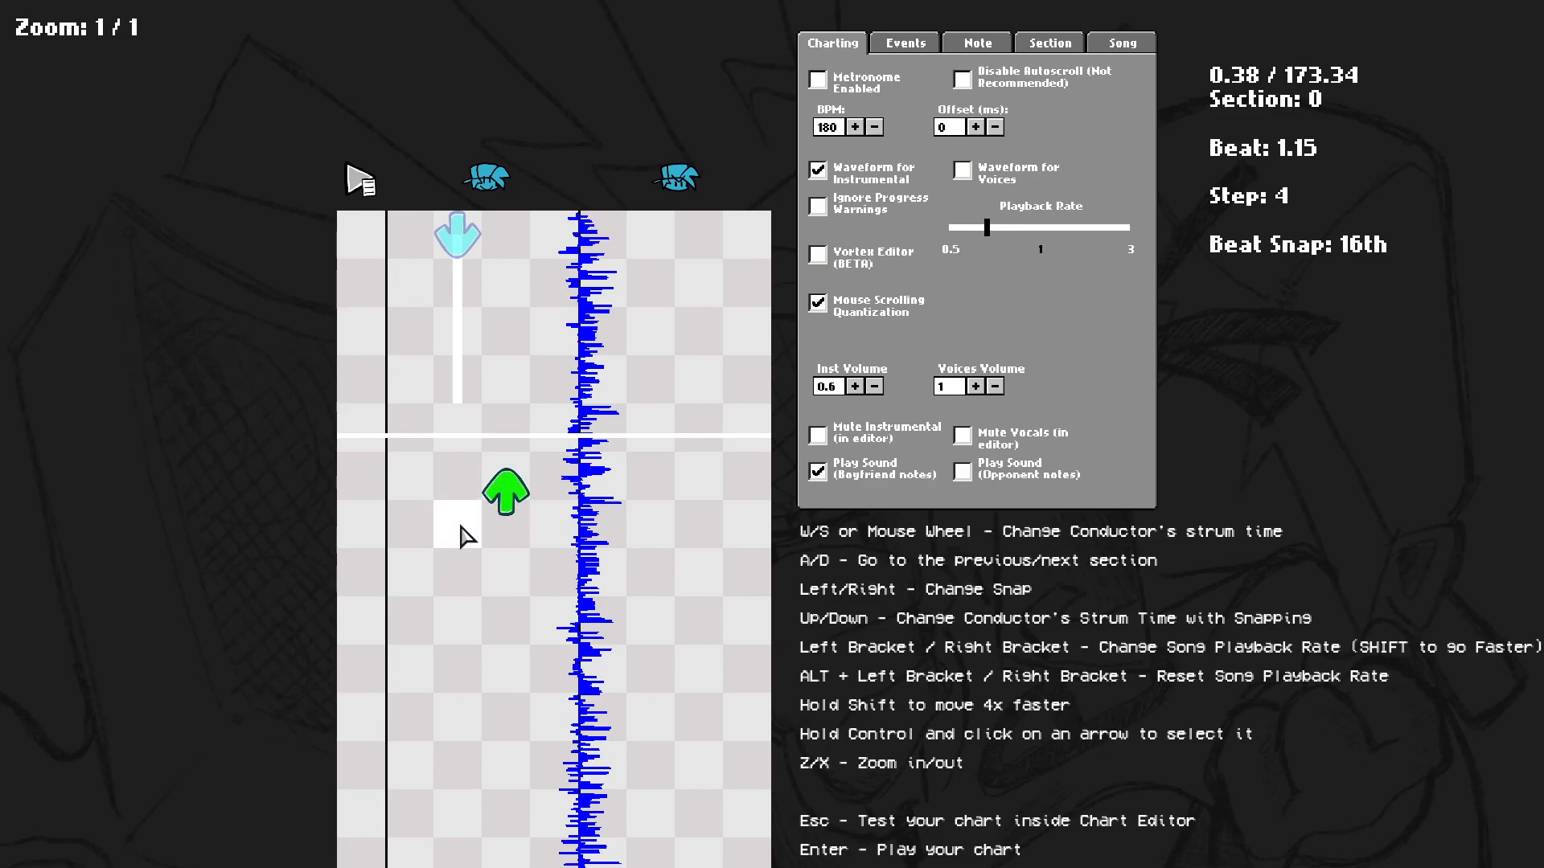
{"action": "left_click", "coordinate": [458, 526]}
{"action": "left_click", "coordinate": [555, 574]}
{"action": "scroll", "coordinate": [561, 605], "scroll_direction": "down", "scroll_amount": 4}
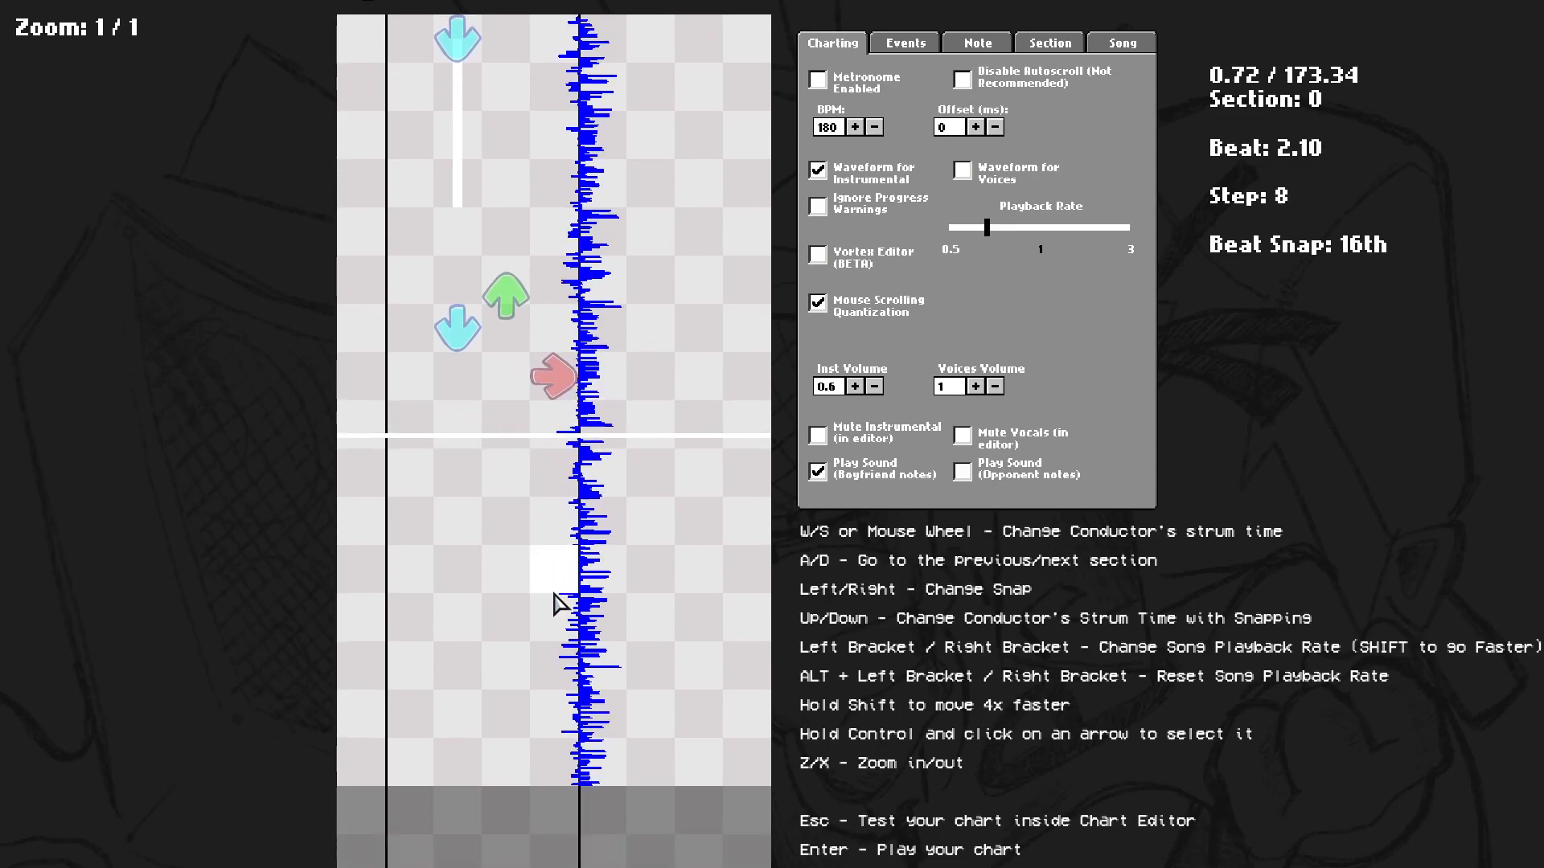
Delete the up, down and right notes below the sustained note.
{"action": "scroll", "coordinate": [562, 606], "scroll_direction": "up", "scroll_amount": 3}
{"action": "left_click", "coordinate": [554, 509]}
{"action": "left_click", "coordinate": [457, 460]}
{"action": "left_click", "coordinate": [507, 428]}
{"action": "scroll", "coordinate": [526, 424], "scroll_direction": "up", "scroll_amount": 4}
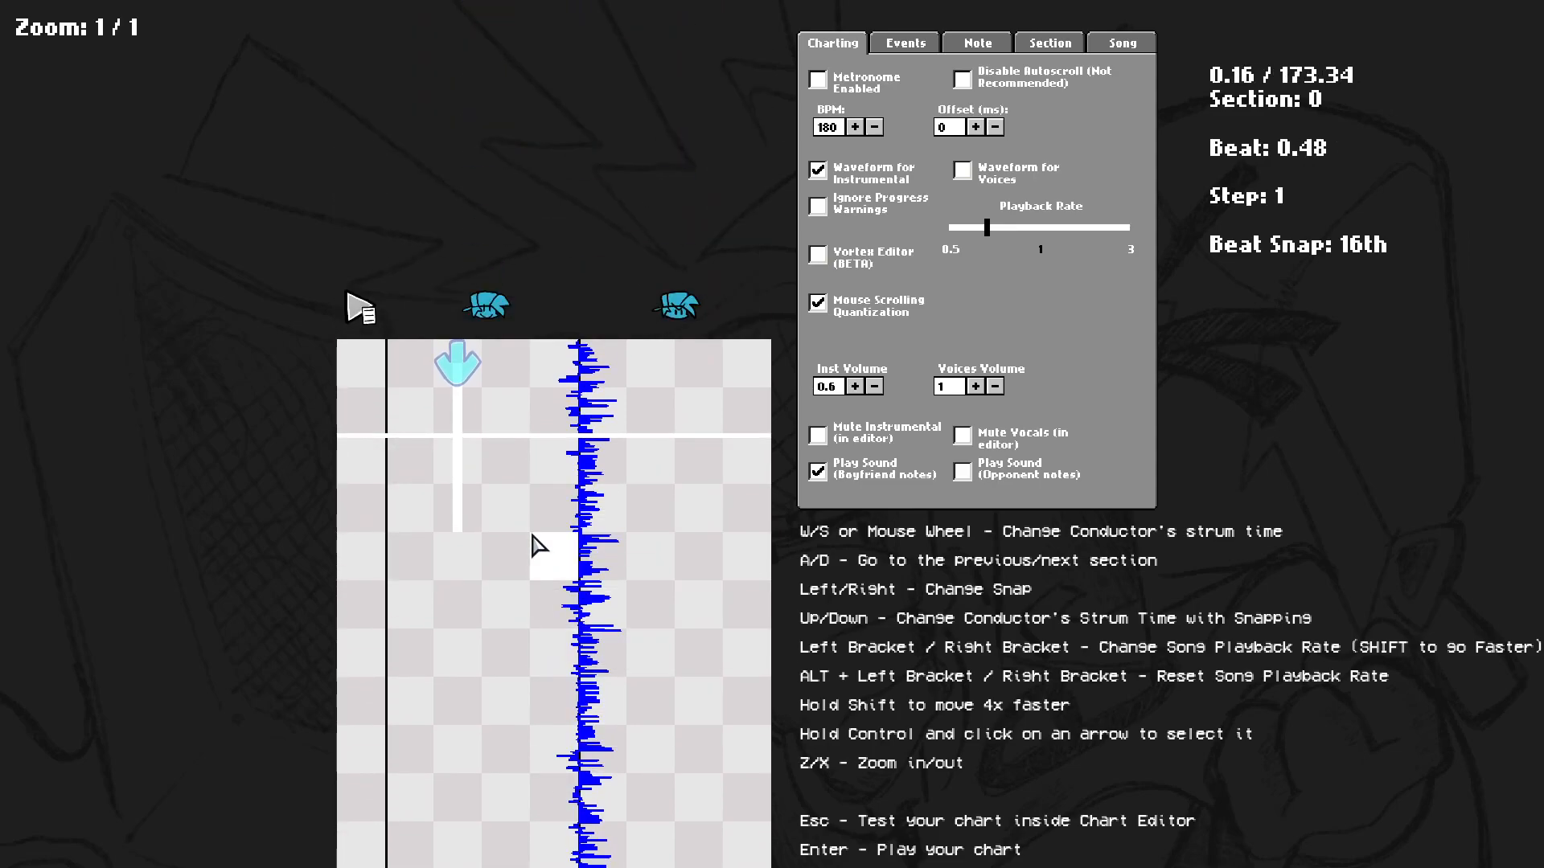
Zoom the chart in and out and briefly play and stop the preview.
{"action": "key", "text": "z"}
{"action": "key", "text": "x"}
{"action": "key", "text": "x"}
{"action": "key", "text": "z"}
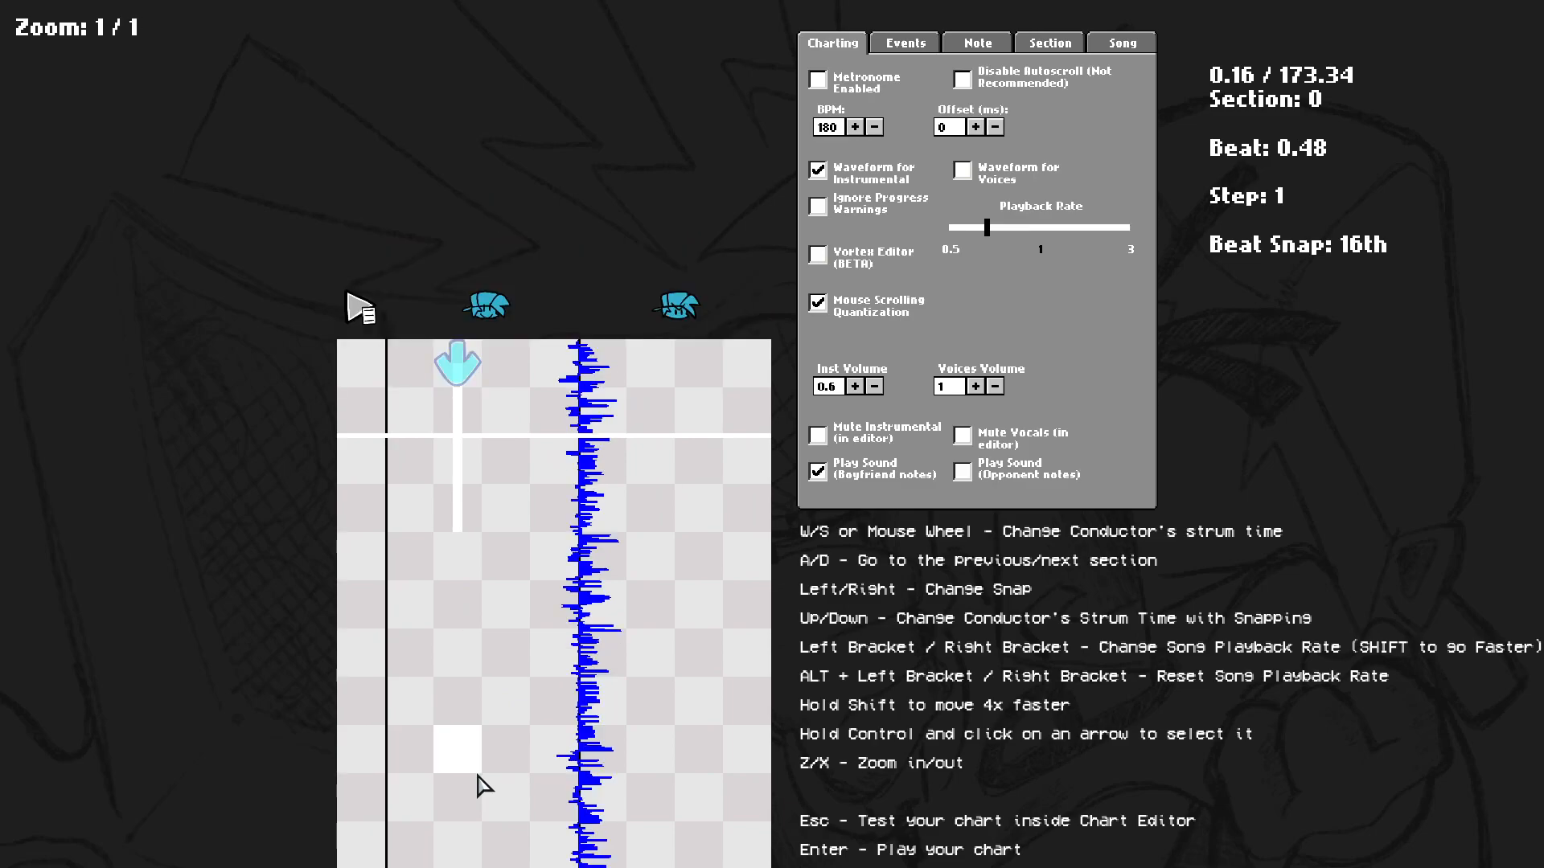
{"action": "key", "text": "z"}
{"action": "key", "text": "space"}
{"action": "key", "text": "space"}
{"action": "scroll", "coordinate": [475, 398], "scroll_direction": "up", "scroll_amount": 1}
{"action": "key", "text": "x"}
{"action": "key", "text": "x"}
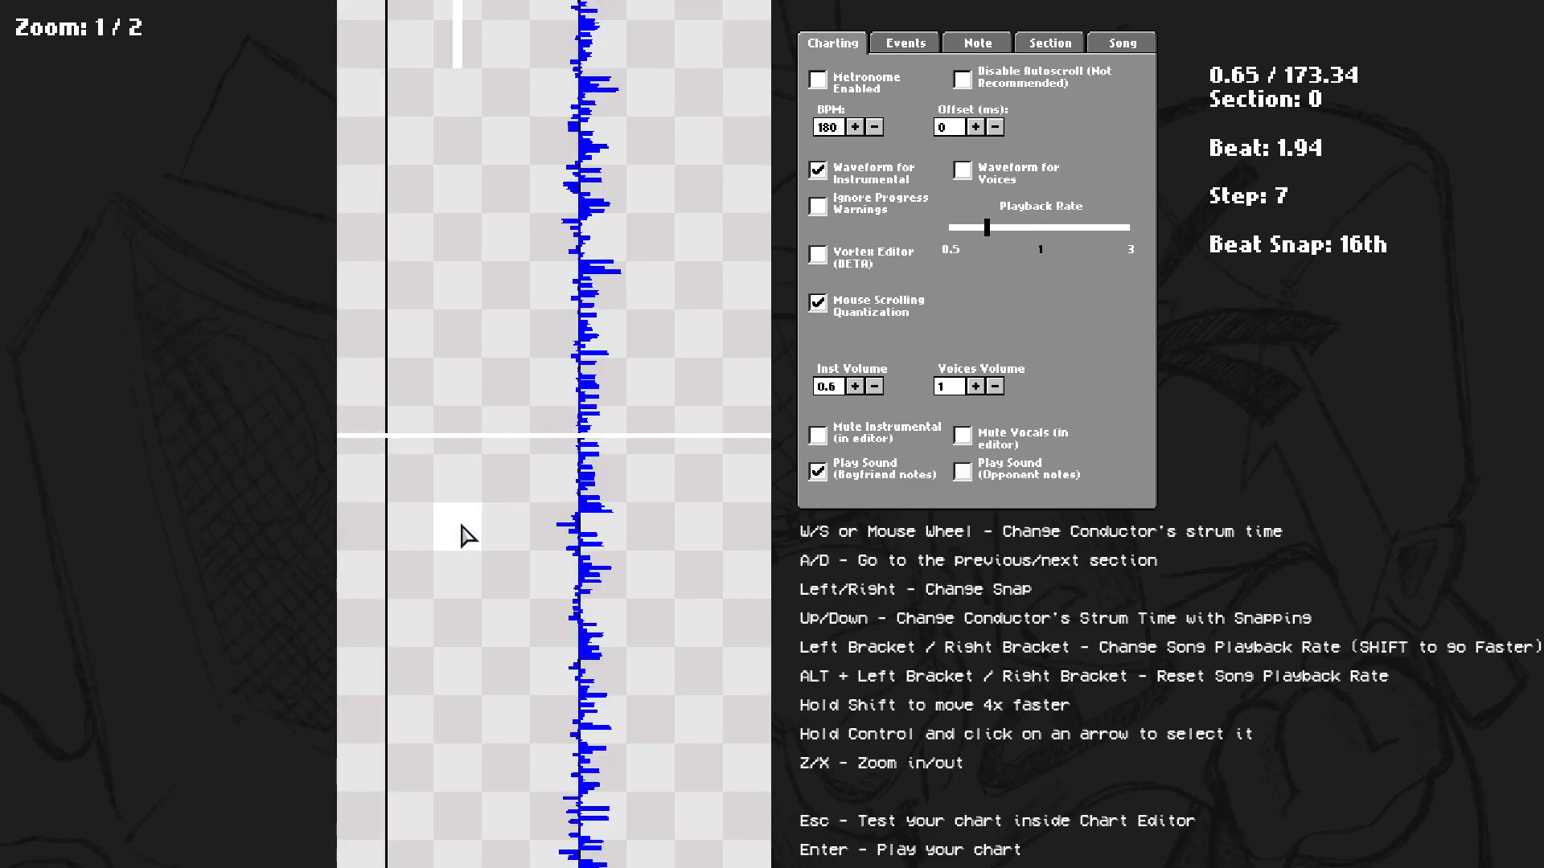
{"action": "key", "text": "z"}
{"action": "scroll", "coordinate": [465, 534], "scroll_direction": "up", "scroll_amount": 7}
{"action": "scroll", "coordinate": [465, 534], "scroll_direction": "down", "scroll_amount": 3}
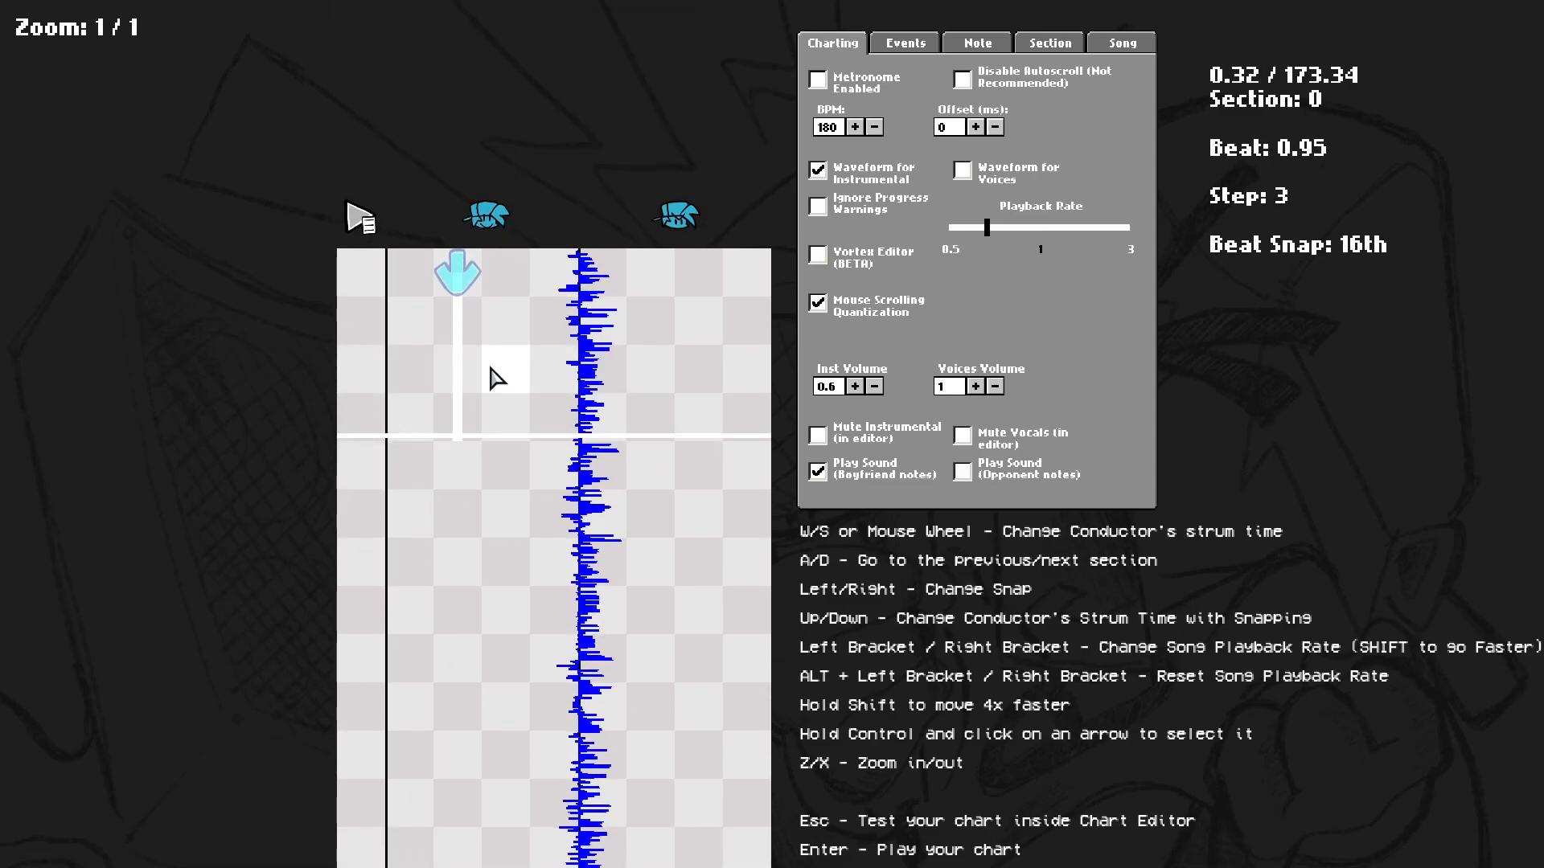
Place up, left, right and down notes below the sustained note while zooming.
{"action": "key", "text": "x"}
{"action": "left_click", "coordinate": [505, 473]}
{"action": "left_click", "coordinate": [410, 523]}
{"action": "left_click", "coordinate": [563, 580]}
{"action": "left_click", "coordinate": [470, 617]}
{"action": "key", "text": "z"}
{"action": "scroll", "coordinate": [493, 659], "scroll_direction": "down", "scroll_amount": 1}
{"action": "scroll", "coordinate": [492, 658], "scroll_direction": "up", "scroll_amount": 2}
{"action": "scroll", "coordinate": [506, 523], "scroll_direction": "down", "scroll_amount": 3}
Delete the newly placed notes, leaving only the sustained down note.
{"action": "left_click", "coordinate": [412, 423]}
{"action": "left_click", "coordinate": [430, 424]}
{"action": "left_click", "coordinate": [455, 377]}
{"action": "left_click", "coordinate": [410, 352]}
{"action": "left_click", "coordinate": [505, 328]}
{"action": "left_click", "coordinate": [554, 375]}
{"action": "scroll", "coordinate": [595, 399], "scroll_direction": "up", "scroll_amount": 7}
{"action": "scroll", "coordinate": [607, 422], "scroll_direction": "down", "scroll_amount": 4}
{"action": "scroll", "coordinate": [612, 434], "scroll_direction": "down", "scroll_amount": 1}
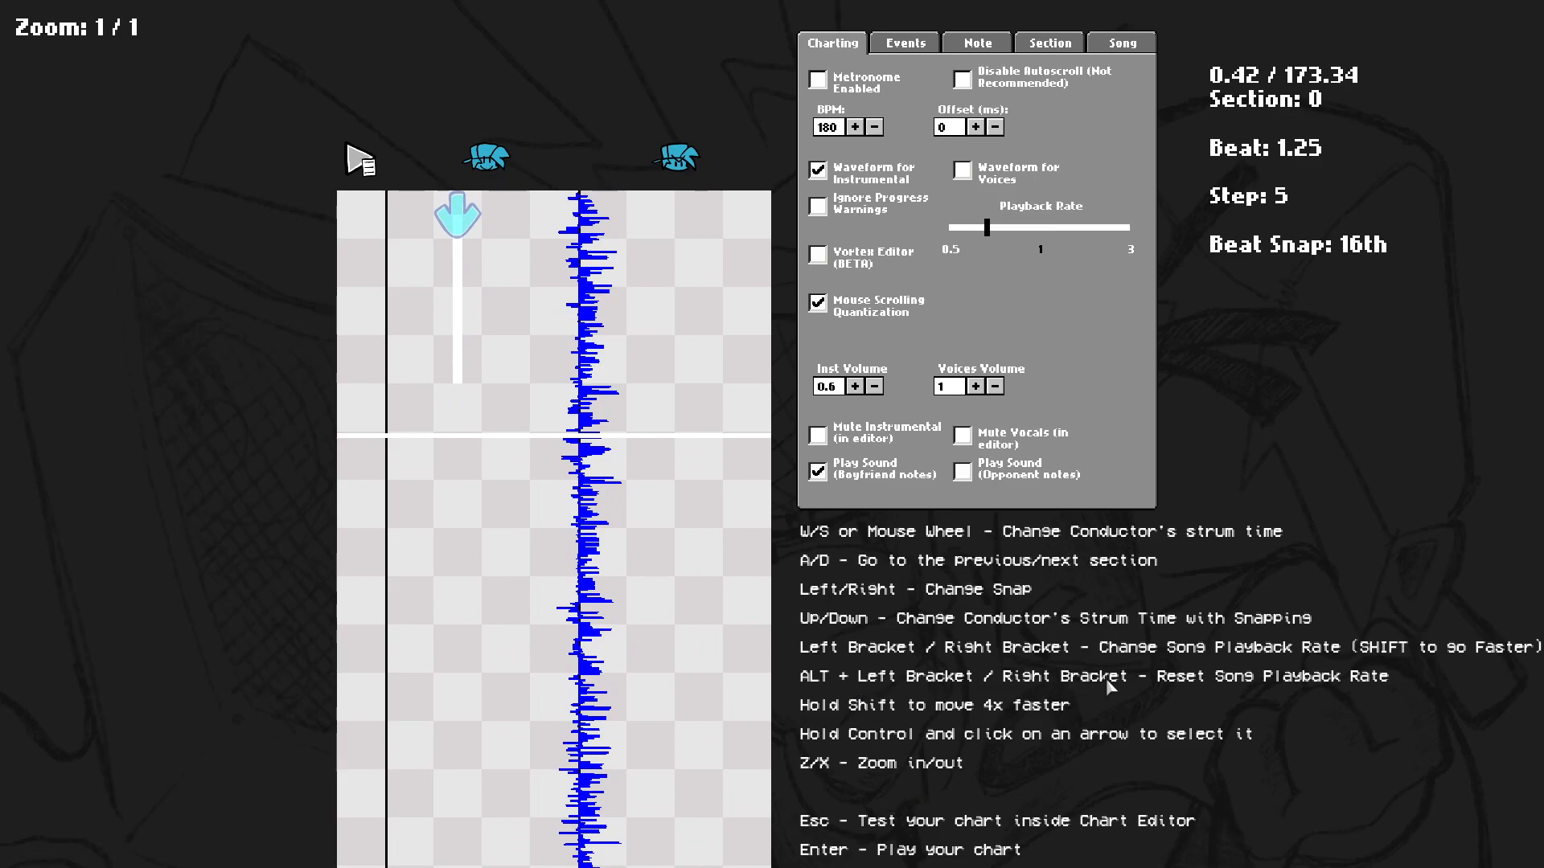
Step the conductor's strum time forward and back.
{"action": "key", "text": "w"}
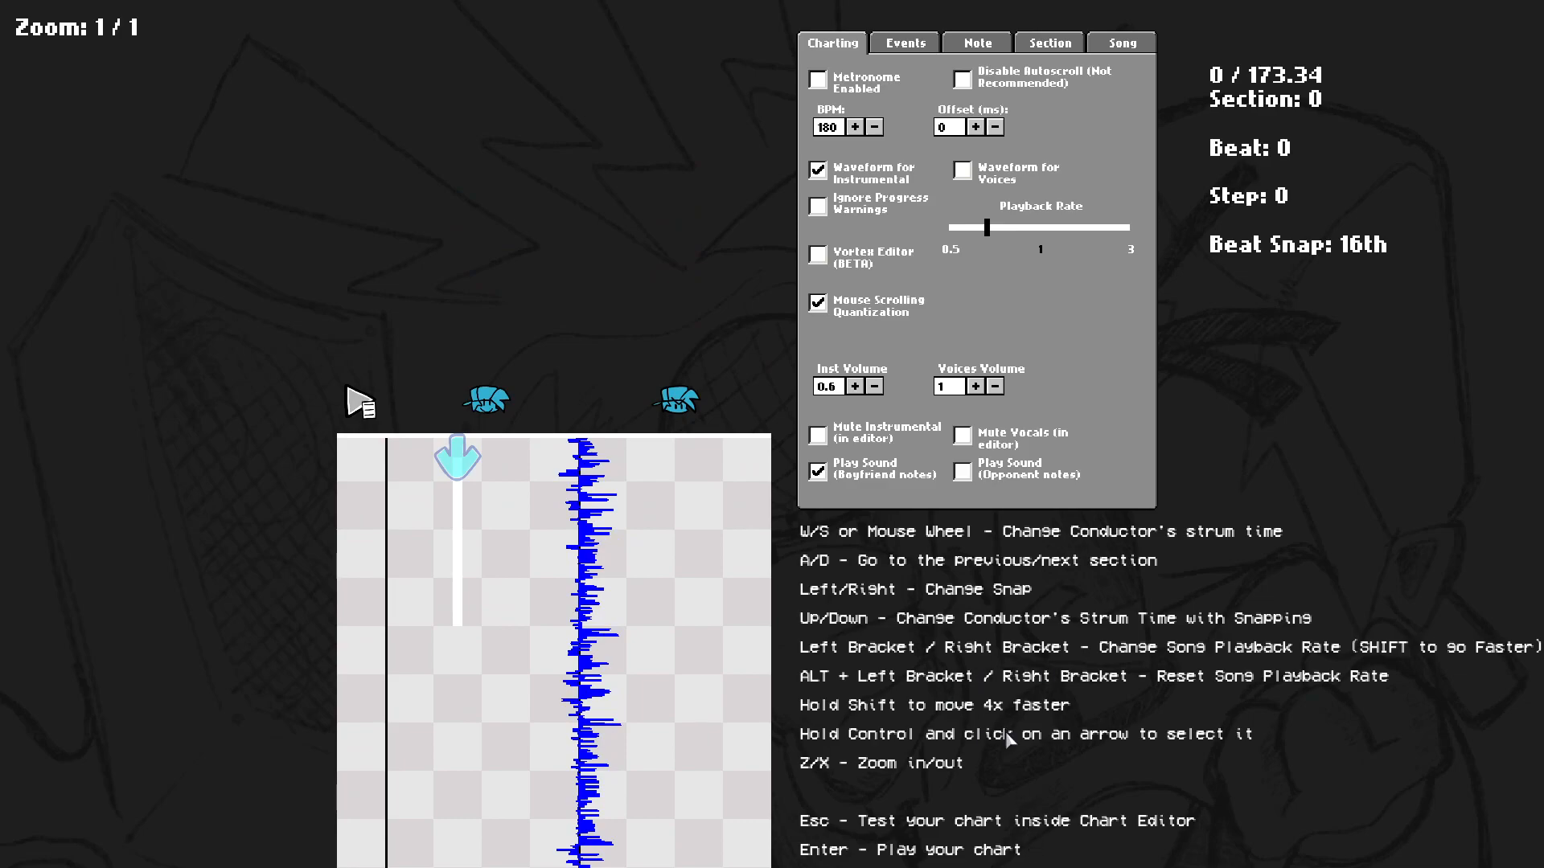
{"action": "key", "text": "s"}
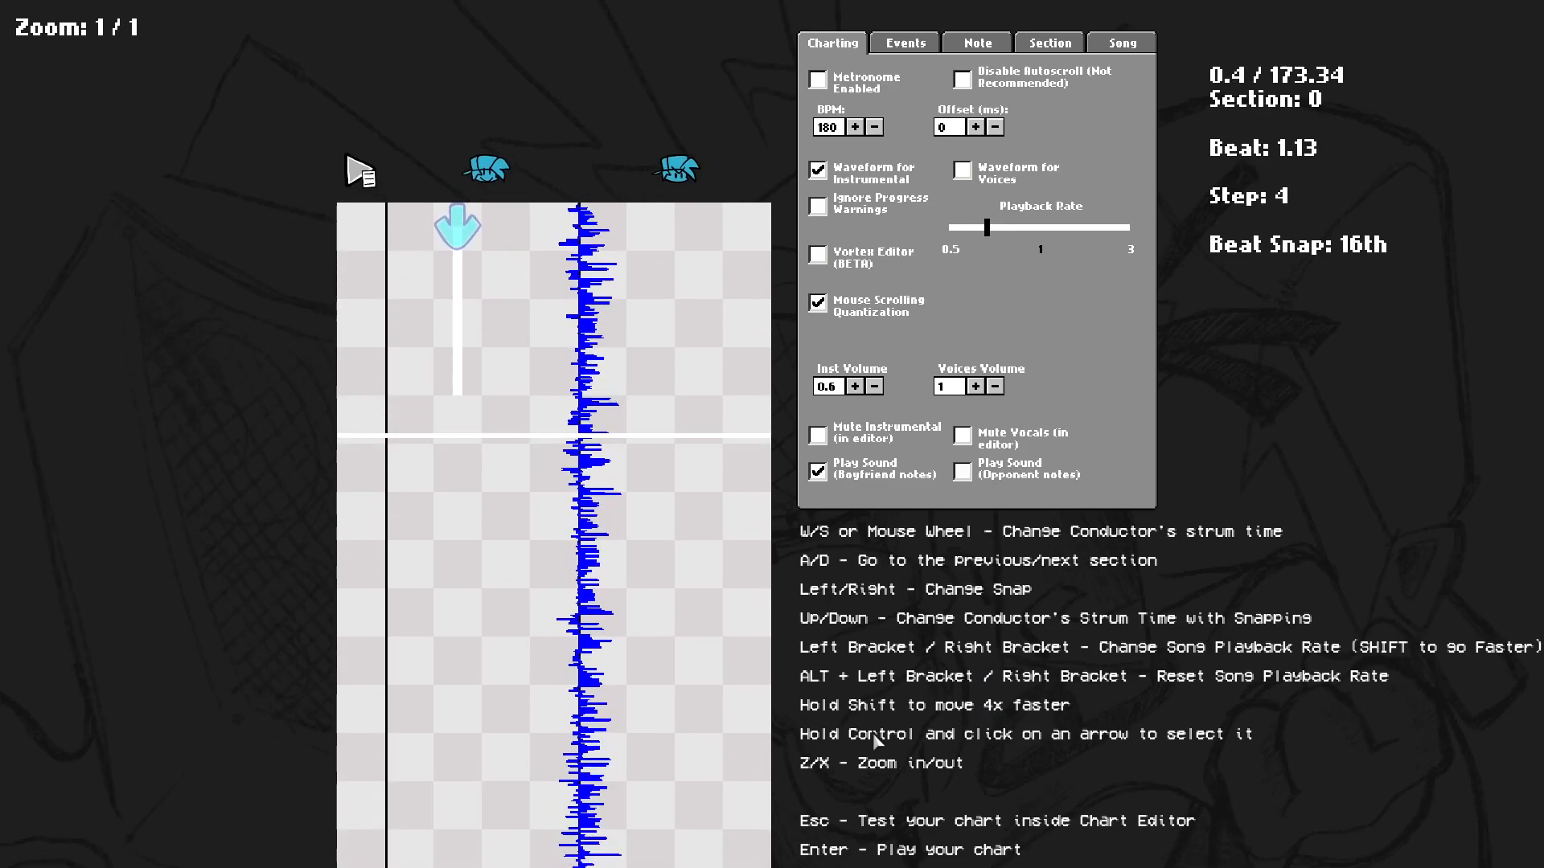
{"action": "key", "text": "w"}
{"action": "key", "text": "s"}
{"action": "key", "text": "s"}
{"action": "key", "text": "w"}
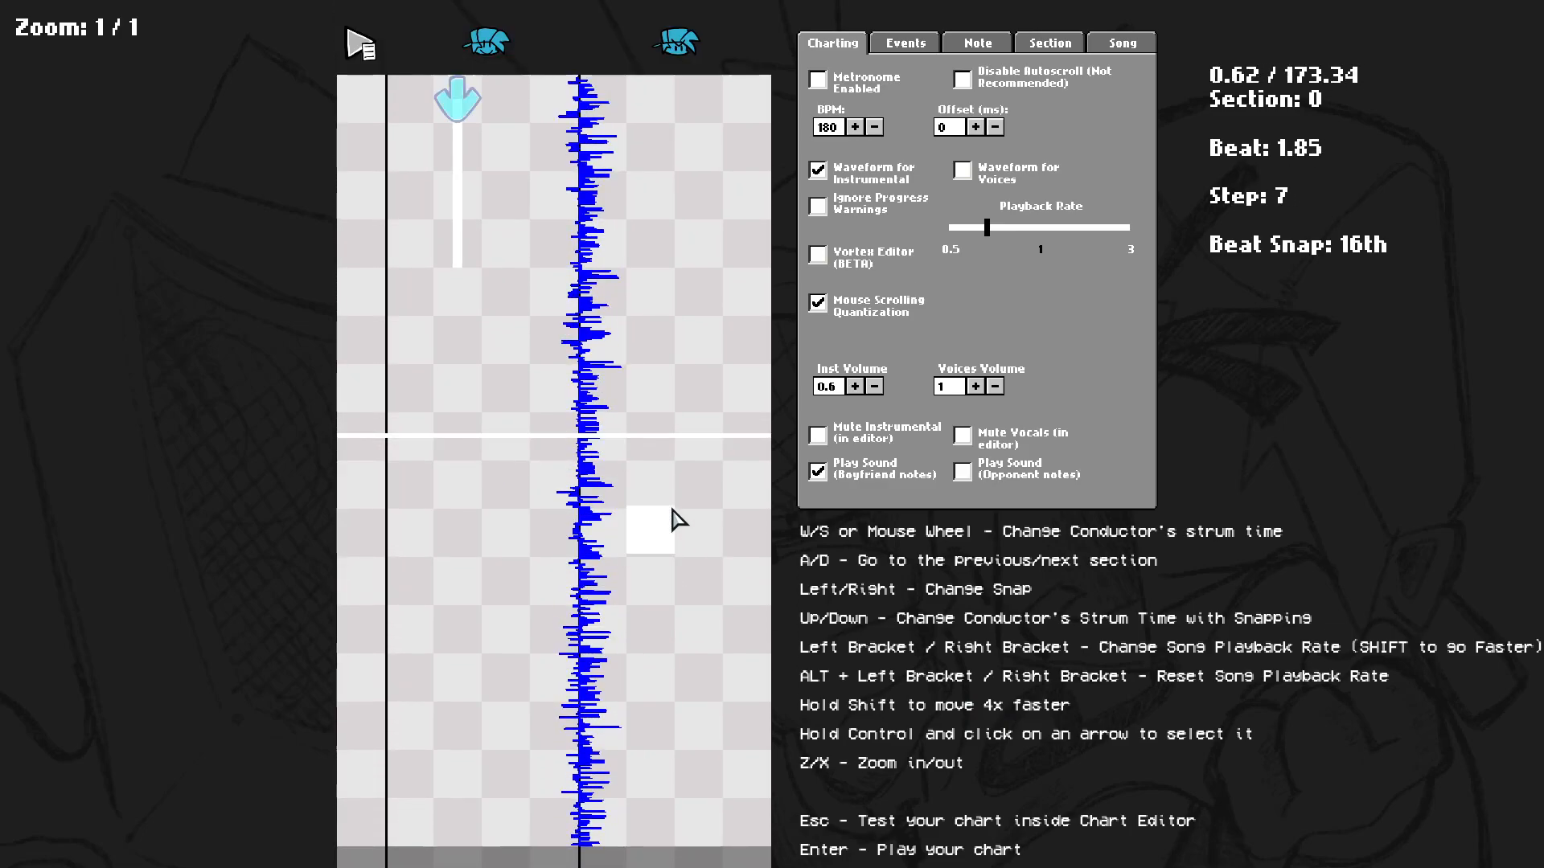
{"action": "key", "text": "s"}
Move the strum time quickly across sections, briefly play the preview, and return to the start.
{"action": "key", "text": "shift+s"}
{"action": "key", "text": "shift+s"}
{"action": "key", "text": "shift+w"}
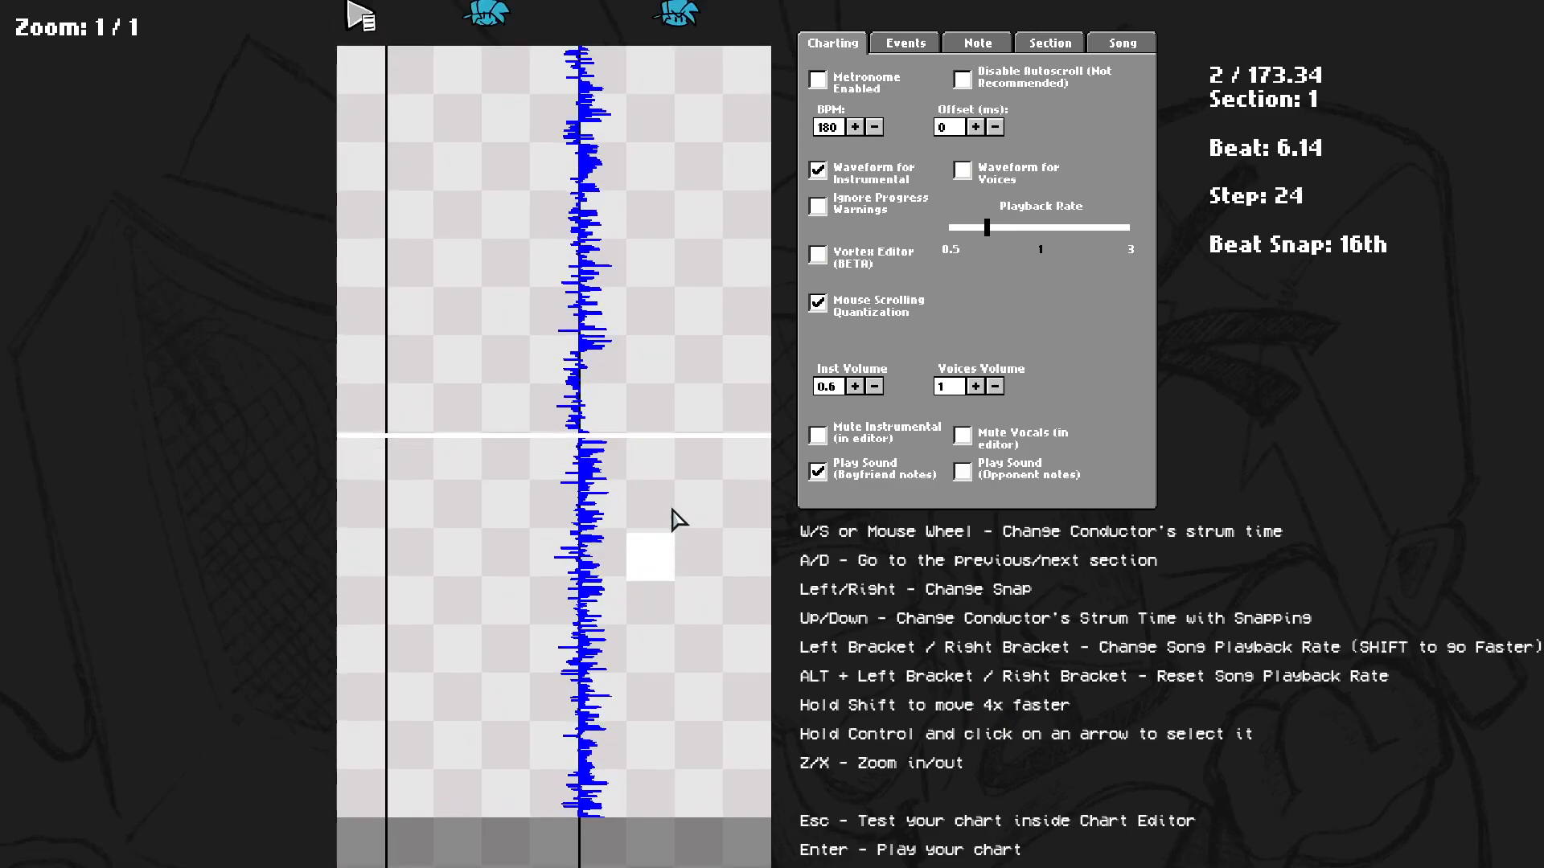
{"action": "key", "text": "shift+s"}
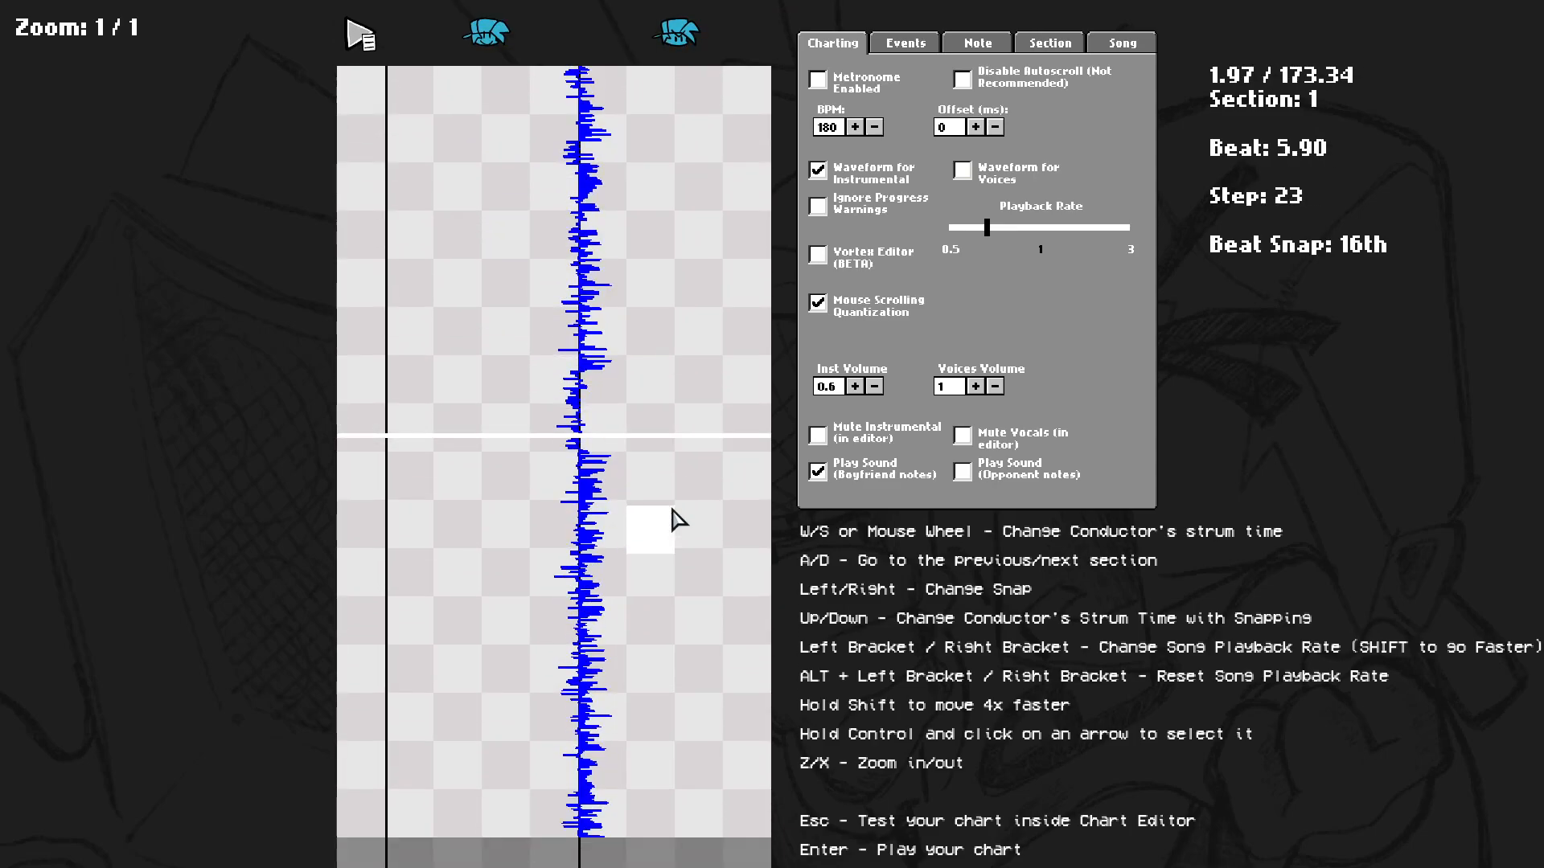
{"action": "key", "text": "shift+w"}
{"action": "key", "text": "space"}
{"action": "key", "text": "space"}
{"action": "key", "text": "shift+w"}
{"action": "key", "text": "shift+w"}
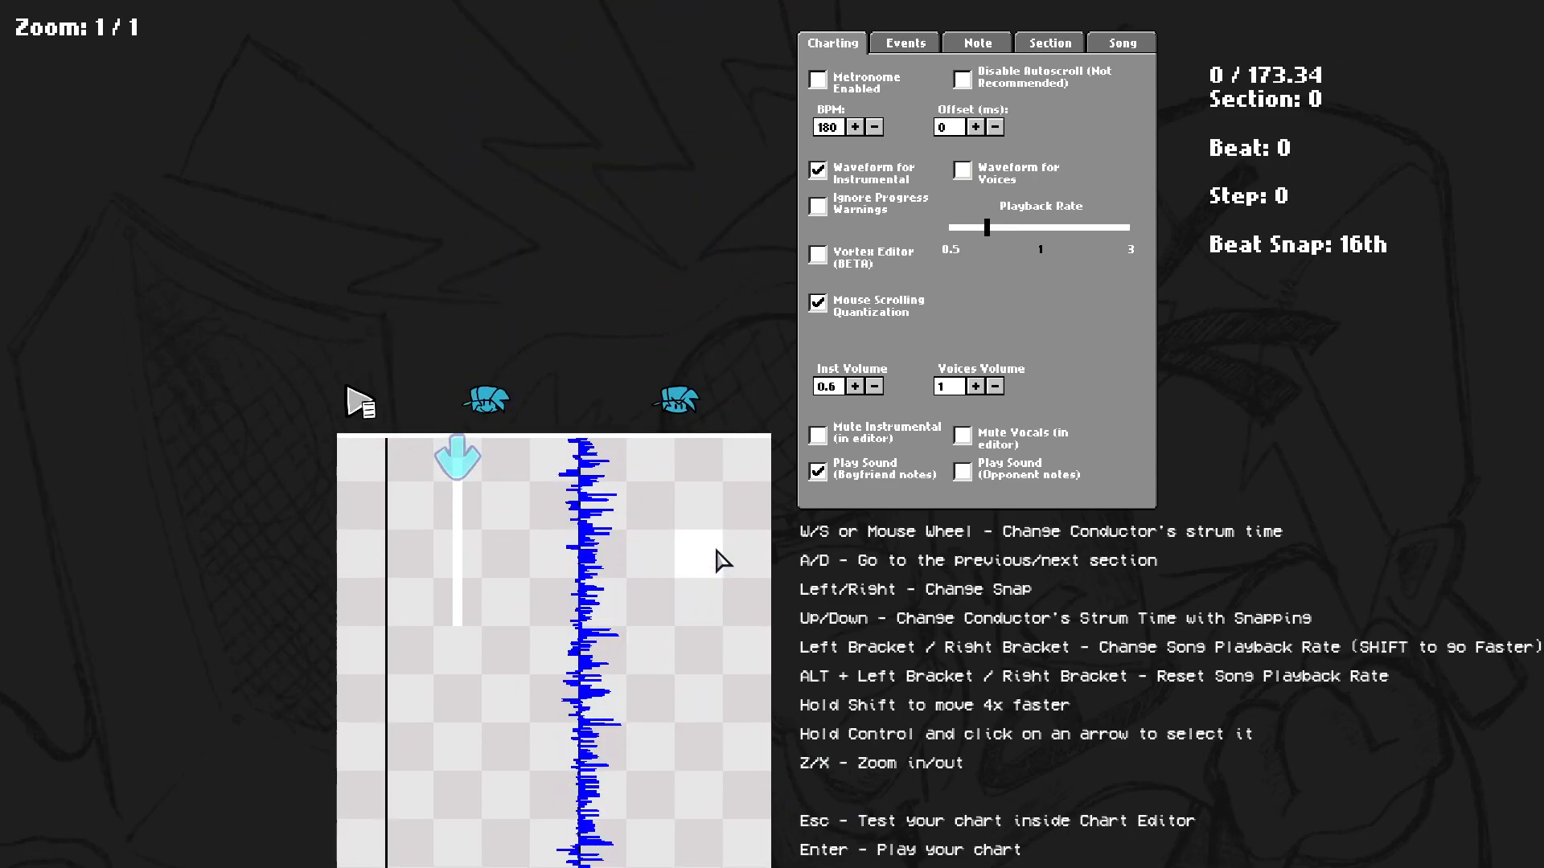
Test the chart inside the chart editor and exit back to the editor.
{"action": "key", "text": "Escape"}
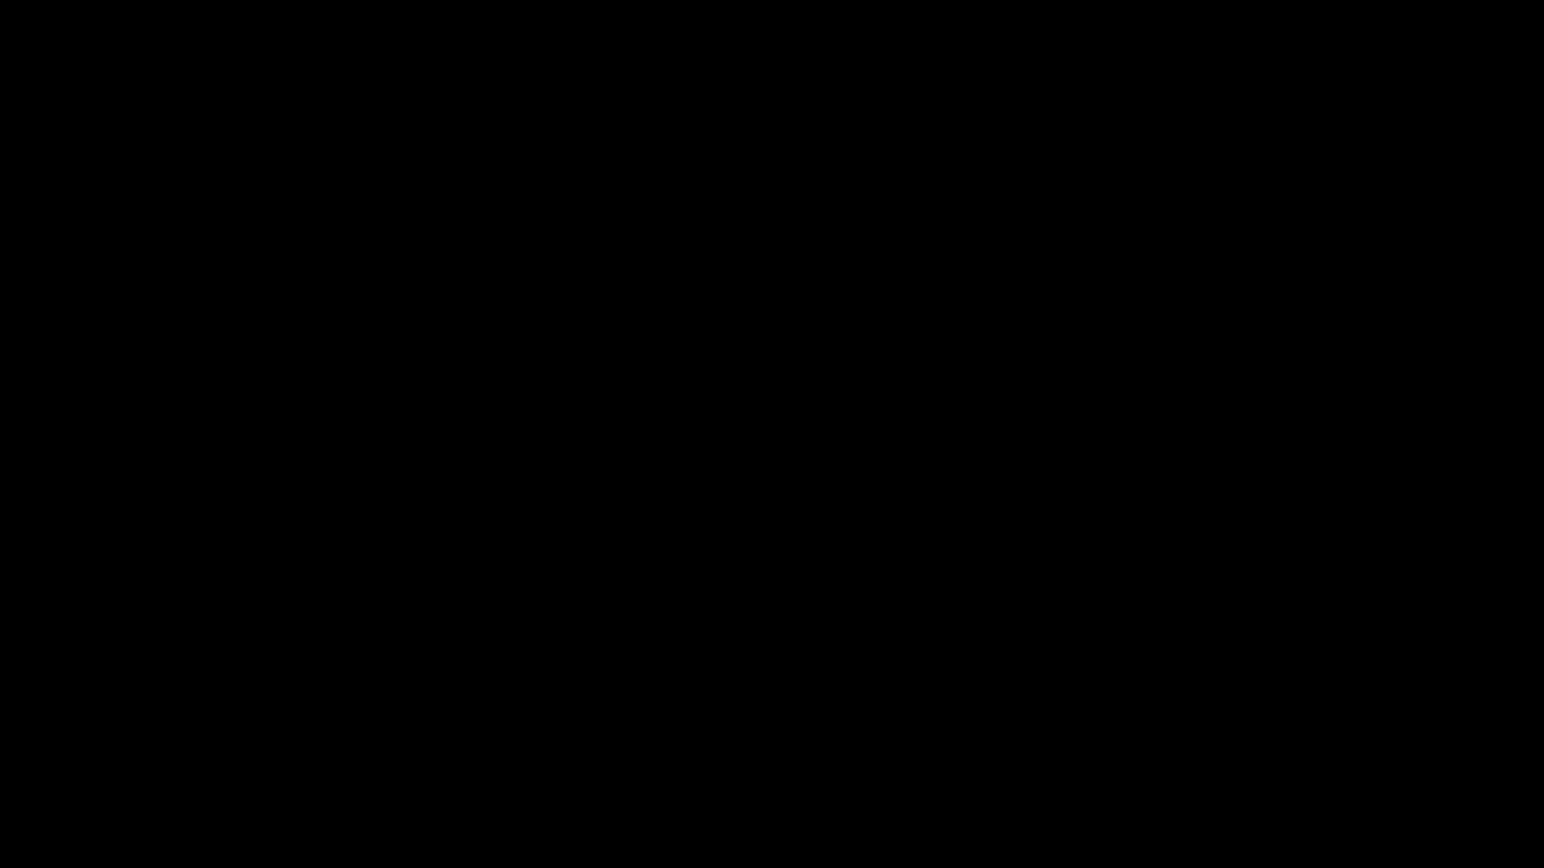
{"action": "key", "text": "Escape"}
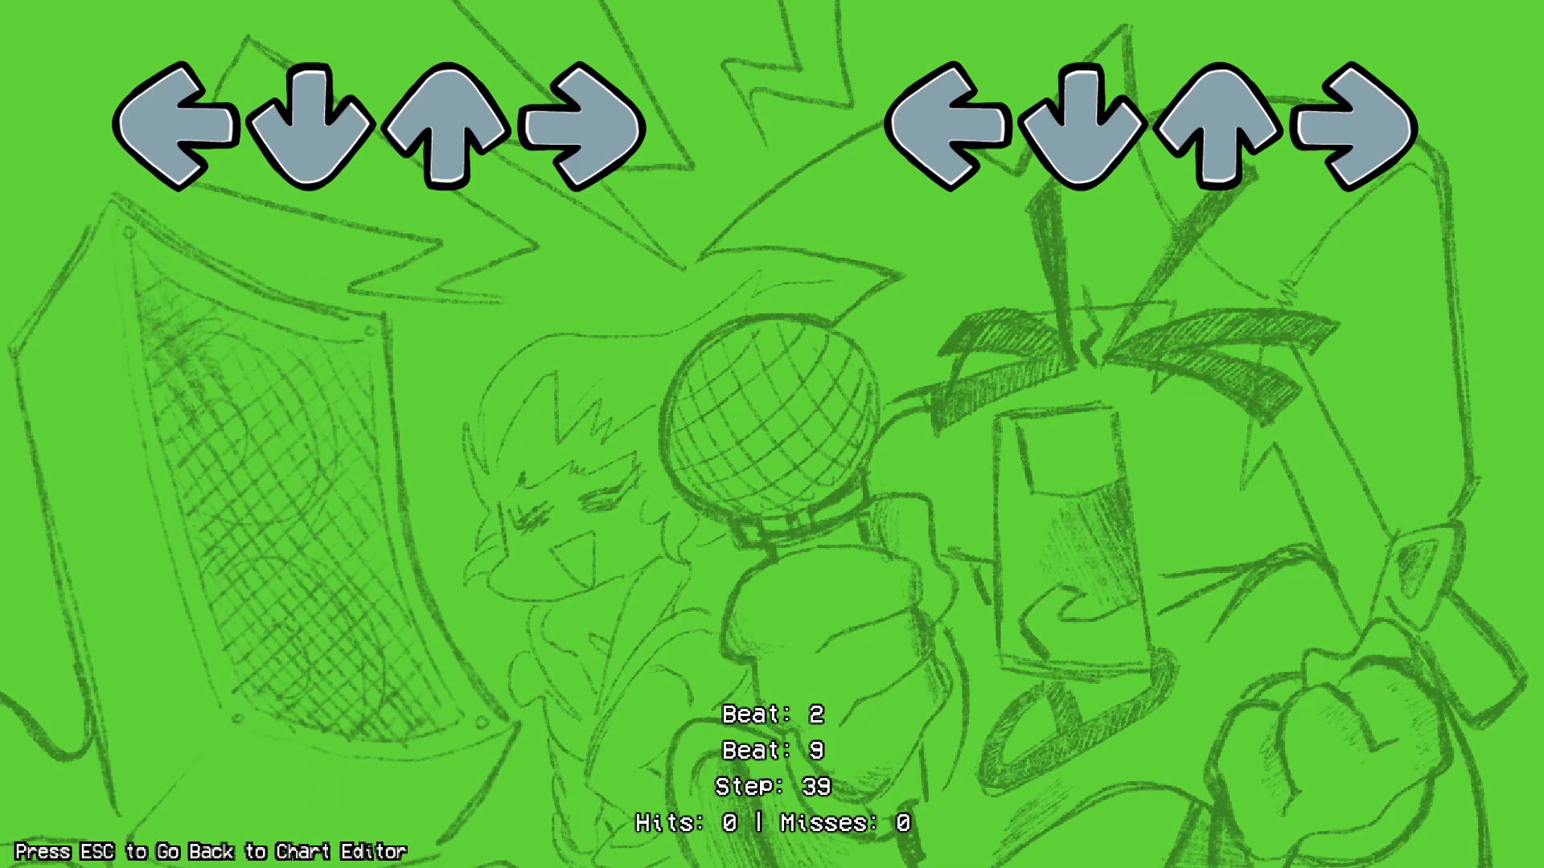
{"action": "key", "text": "Escape"}
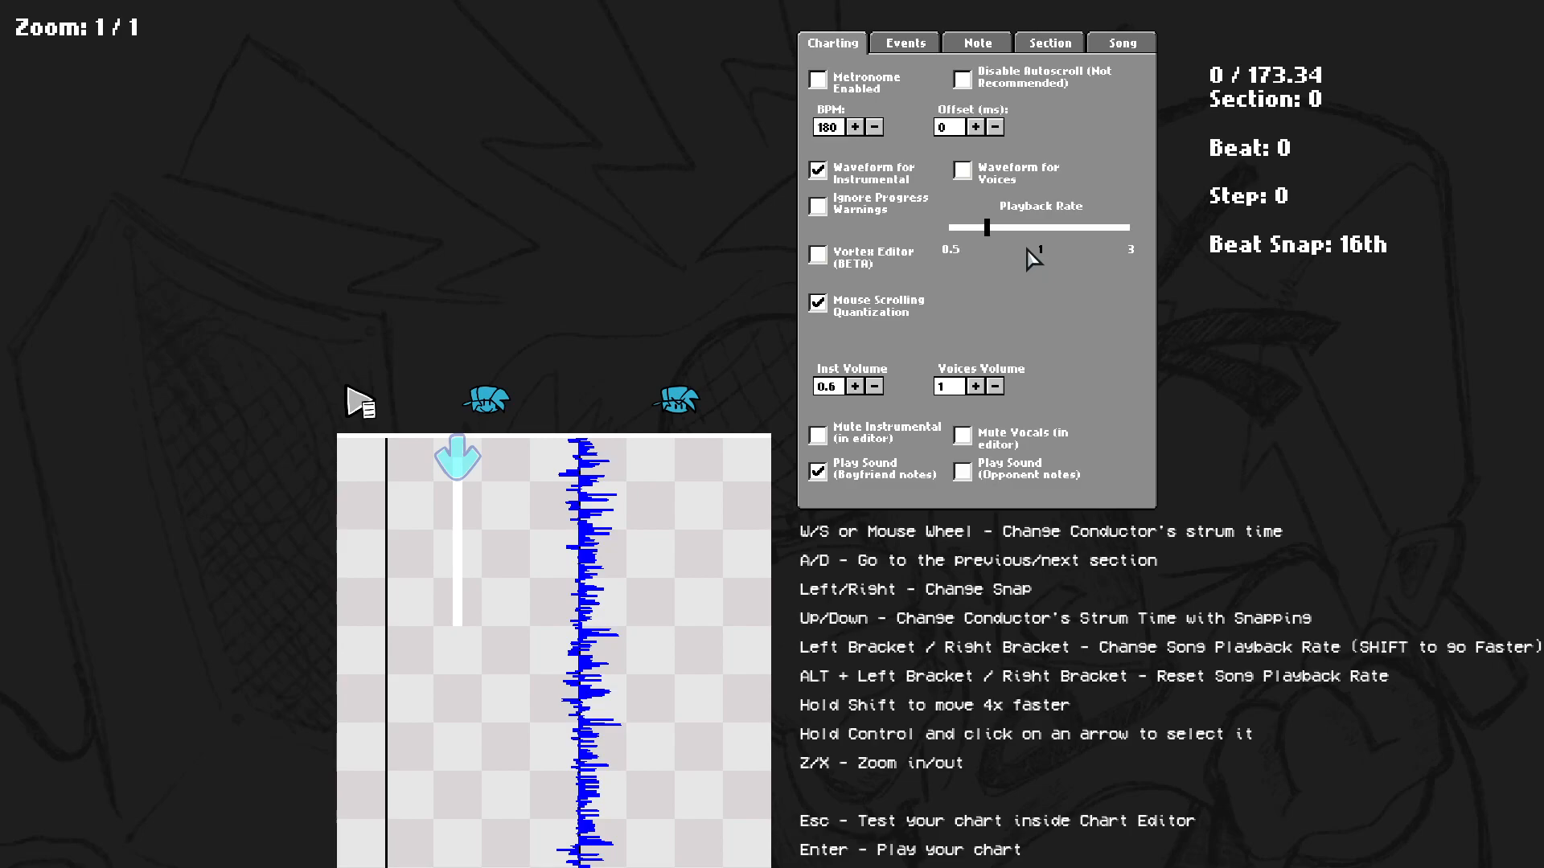
Enable the metronome and play the preview, then jump back to the first section.
{"action": "left_click", "coordinate": [862, 84]}
{"action": "key", "text": "space"}
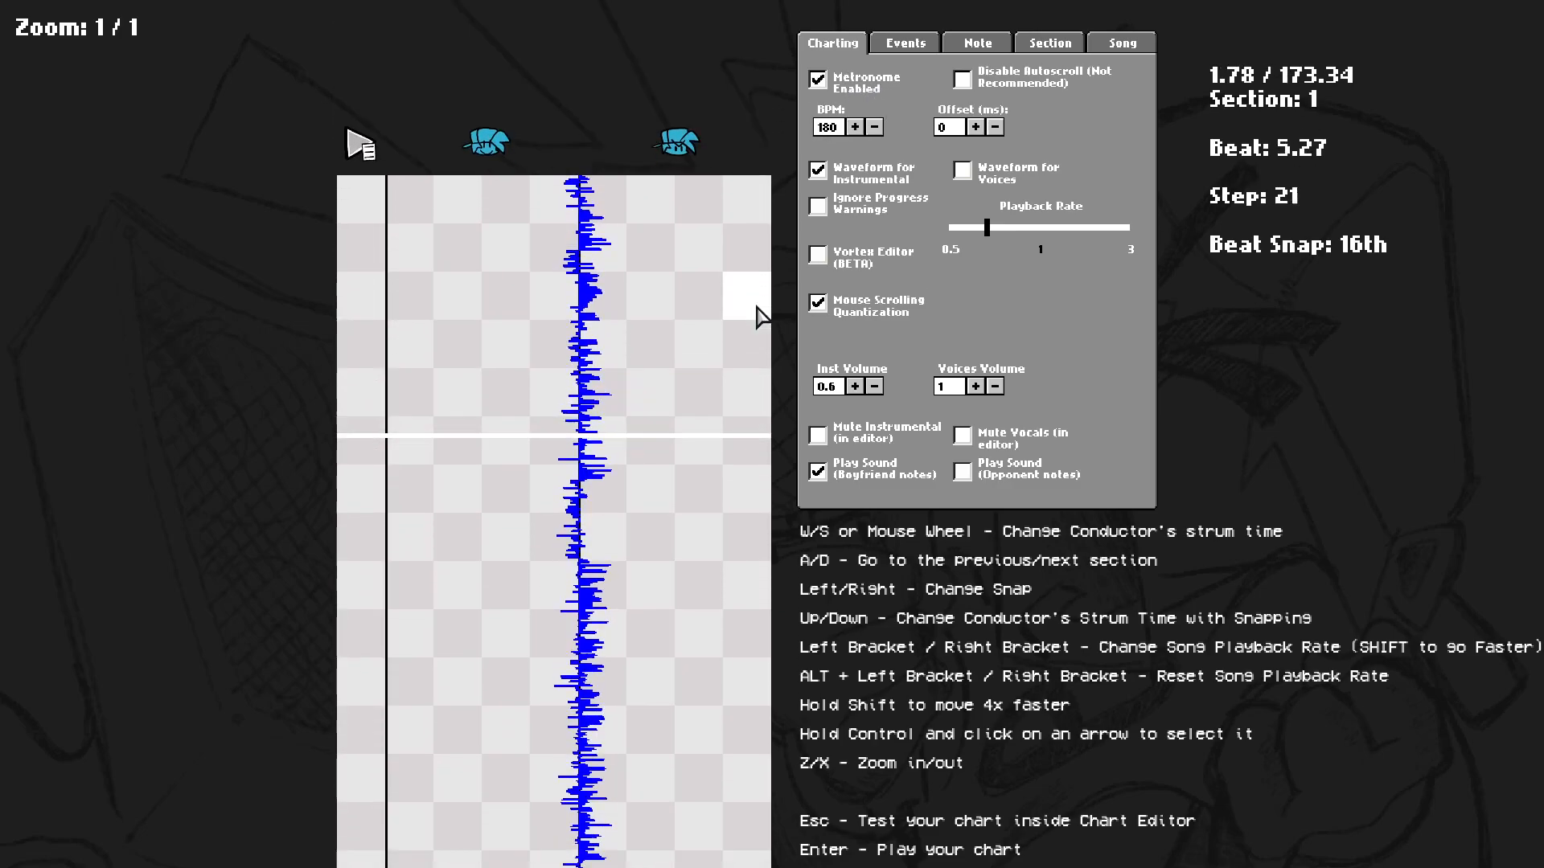
{"action": "key", "text": "a"}
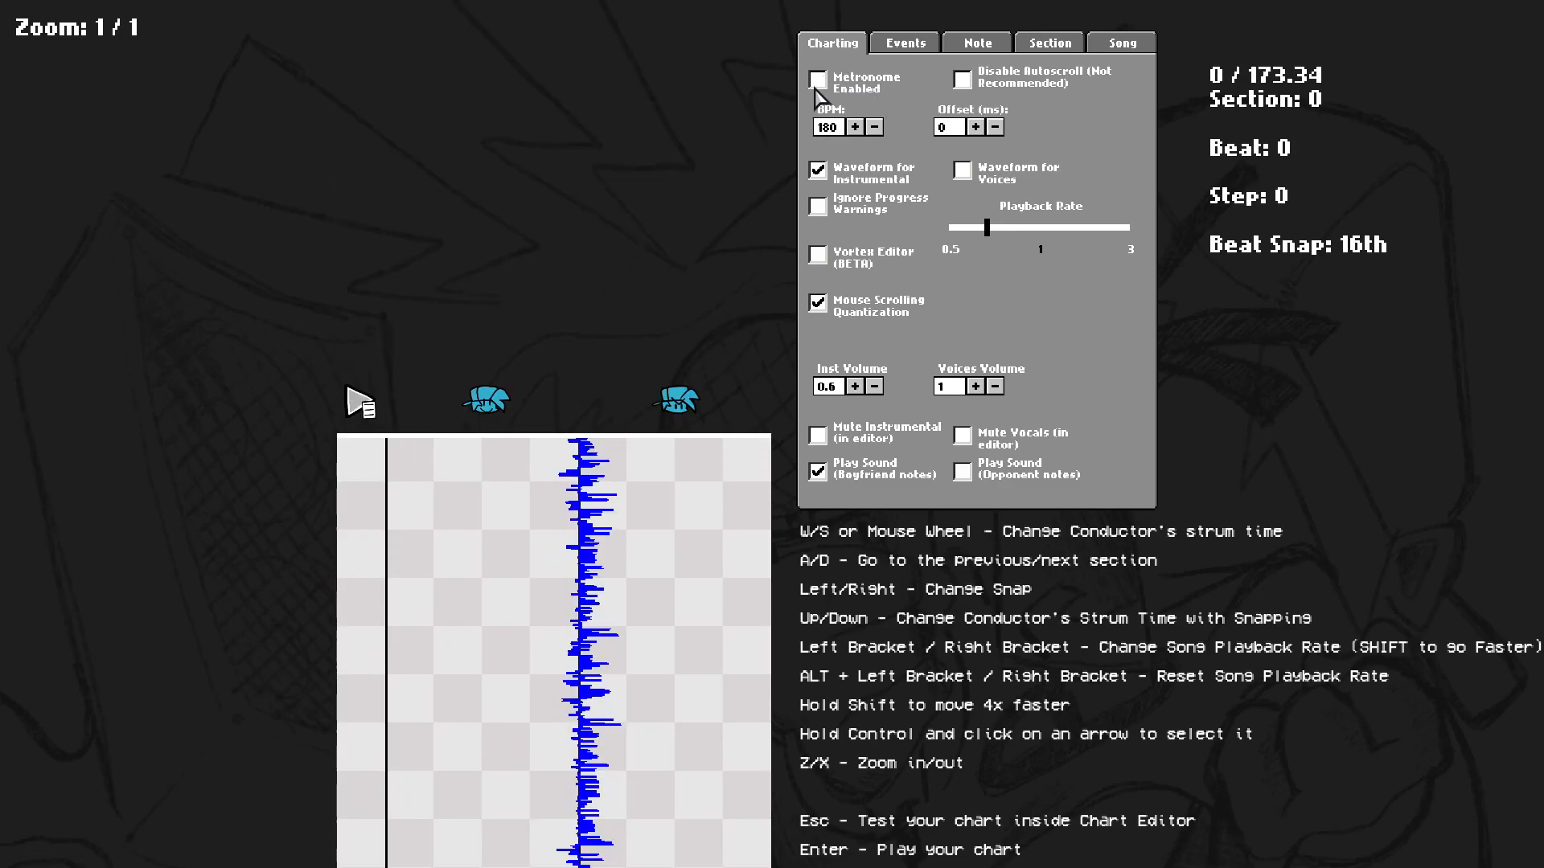
Turn off the metronome, enable Disable Autoscroll, and play then rewind the preview.
{"action": "left_click", "coordinate": [817, 79]}
{"action": "left_click", "coordinate": [818, 169]}
{"action": "key", "text": "space"}
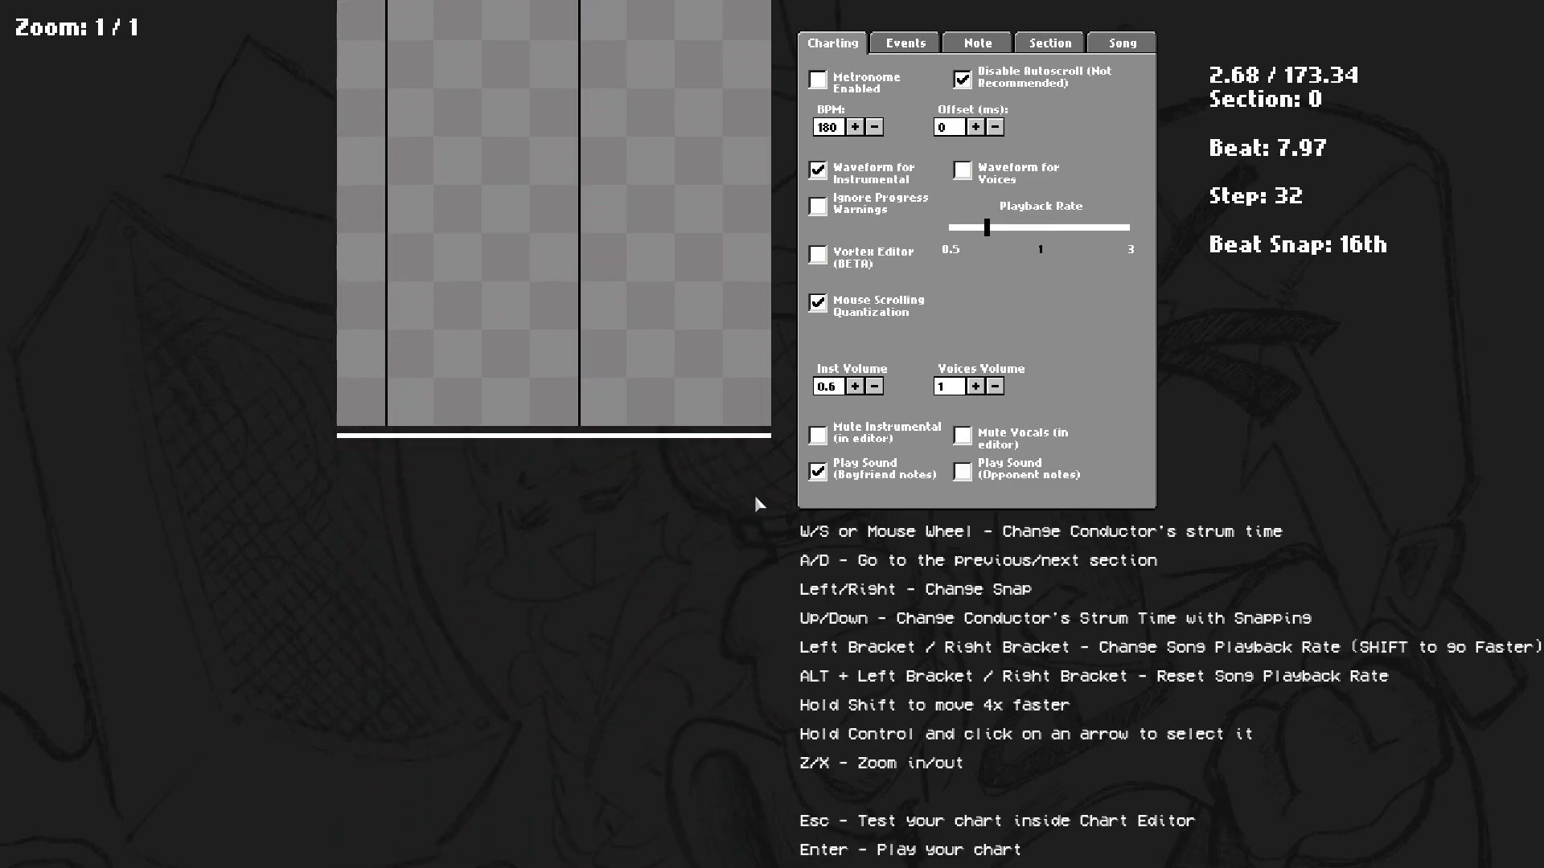
{"action": "scroll", "coordinate": [754, 500], "scroll_direction": "up", "scroll_amount": 20}
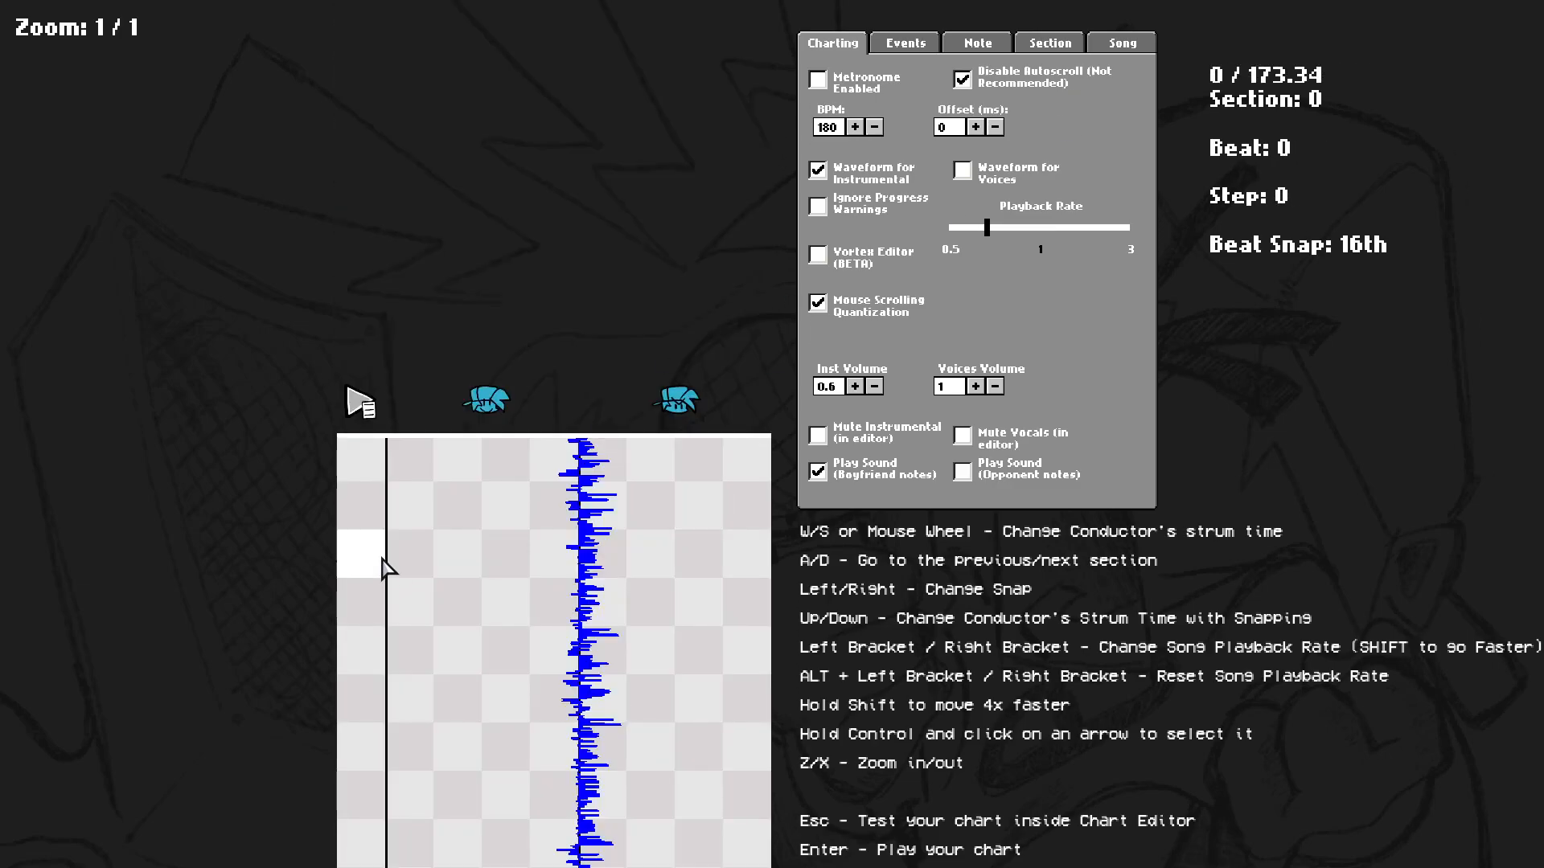
Place a down note at the start of the first section and turn off Disable Autoscroll.
{"action": "left_click", "coordinate": [454, 465]}
{"action": "scroll", "coordinate": [458, 476], "scroll_direction": "down", "scroll_amount": 5}
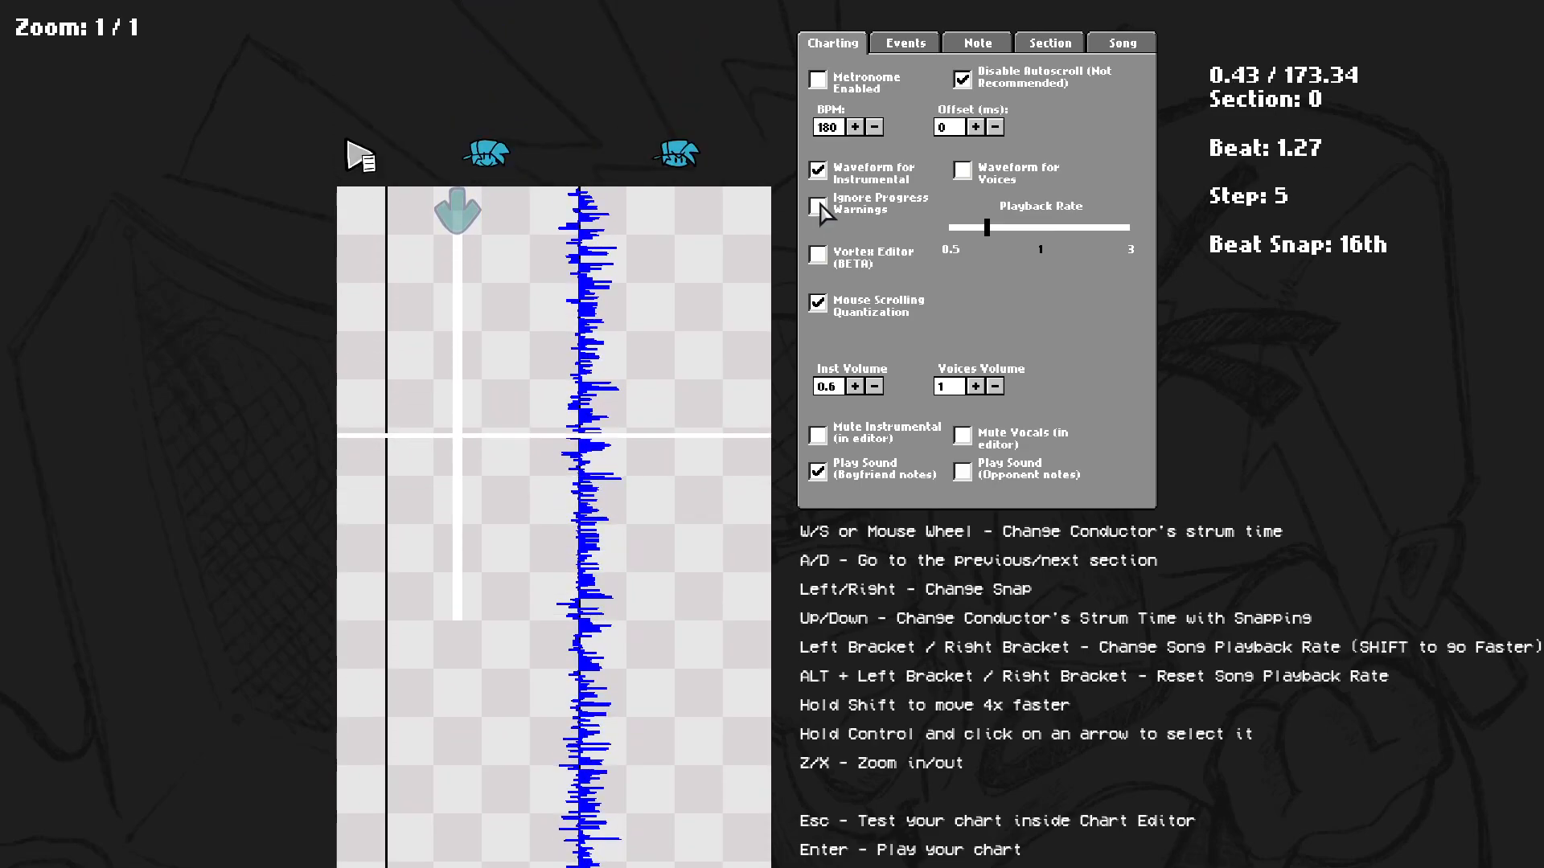
{"action": "left_click", "coordinate": [962, 79]}
{"action": "scroll", "coordinate": [963, 173], "scroll_direction": "up", "scroll_amount": 3}
Adjust the down note's sustain length up and down repeatedly.
{"action": "key", "text": "q"}
{"action": "key", "text": "q"}
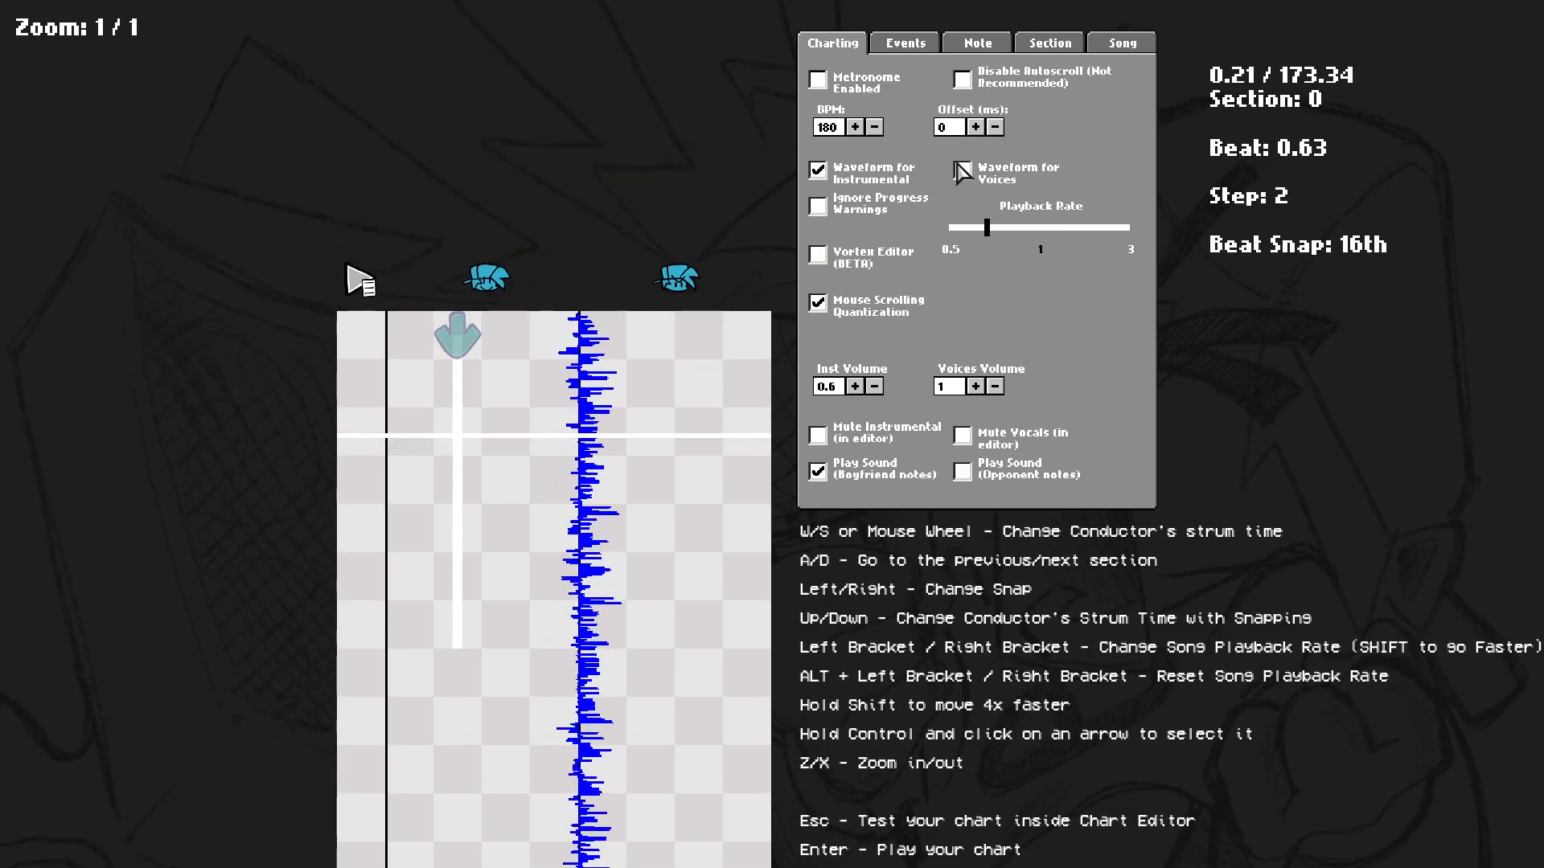
{"action": "key", "text": "q"}
{"action": "key", "text": "q"}
{"action": "key", "text": "q"}
{"action": "key", "text": "e"}
{"action": "key", "text": "e"}
{"action": "key", "text": "e"}
{"action": "key", "text": "e"}
{"action": "key", "text": "q"}
{"action": "key", "text": "q"}
{"action": "key", "text": "q"}
{"action": "key", "text": "e"}
{"action": "key", "text": "e"}
{"action": "key", "text": "e"}
{"action": "key", "text": "e"}
{"action": "key", "text": "e"}
{"action": "key", "text": "e"}
{"action": "key", "text": "e"}
{"action": "key", "text": "q"}
{"action": "key", "text": "q"}
{"action": "key", "text": "q"}
{"action": "key", "text": "q"}
{"action": "key", "text": "q"}
{"action": "key", "text": "q"}
{"action": "key", "text": "q"}
{"action": "key", "text": "q"}
{"action": "key", "text": "q"}
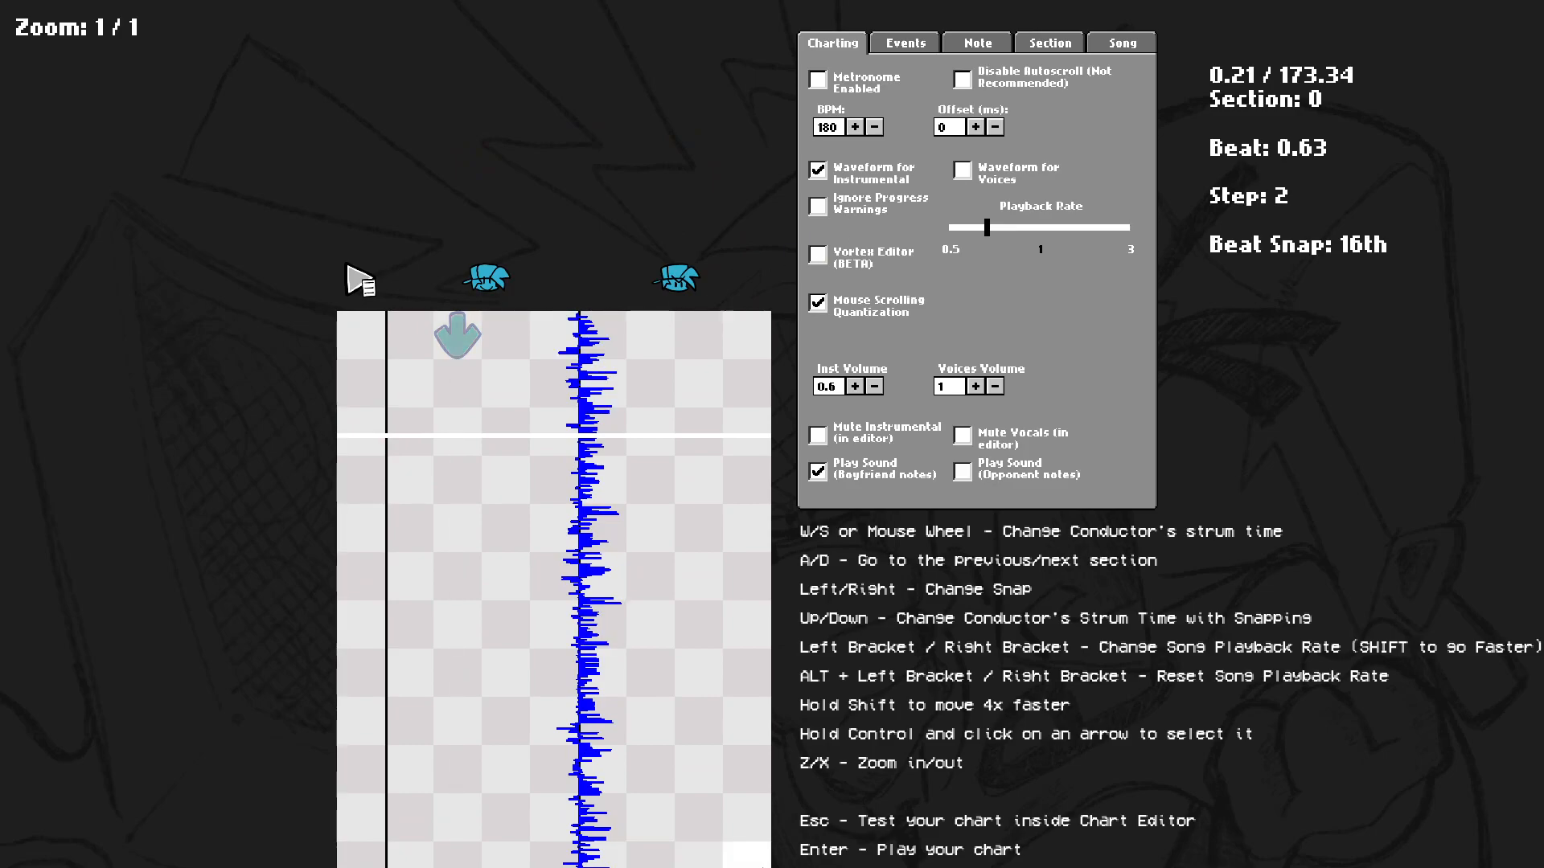
{"action": "key", "text": "e"}
{"action": "key", "text": "e"}
{"action": "key", "text": "e"}
{"action": "key", "text": "q"}
{"action": "key", "text": "q"}
{"action": "key", "text": "e"}
{"action": "key", "text": "q"}
{"action": "key", "text": "e"}
{"action": "key", "text": "e"}
{"action": "key", "text": "e"}
{"action": "key", "text": "e"}
Play the preview and extend the down note's sustain across several steps.
{"action": "key", "text": "space"}
{"action": "key", "text": "e"}
{"action": "key", "text": "e"}
{"action": "key", "text": "e"}
{"action": "key", "text": "e"}
{"action": "key", "text": "e"}
{"action": "key", "text": "e"}
{"action": "scroll", "coordinate": [619, 425], "scroll_direction": "up", "scroll_amount": 3}
{"action": "key", "text": "e"}
{"action": "key", "text": "e"}
{"action": "key", "text": "e"}
{"action": "key", "text": "e"}
{"action": "key", "text": "e"}
{"action": "key", "text": "e"}
{"action": "key", "text": "space"}
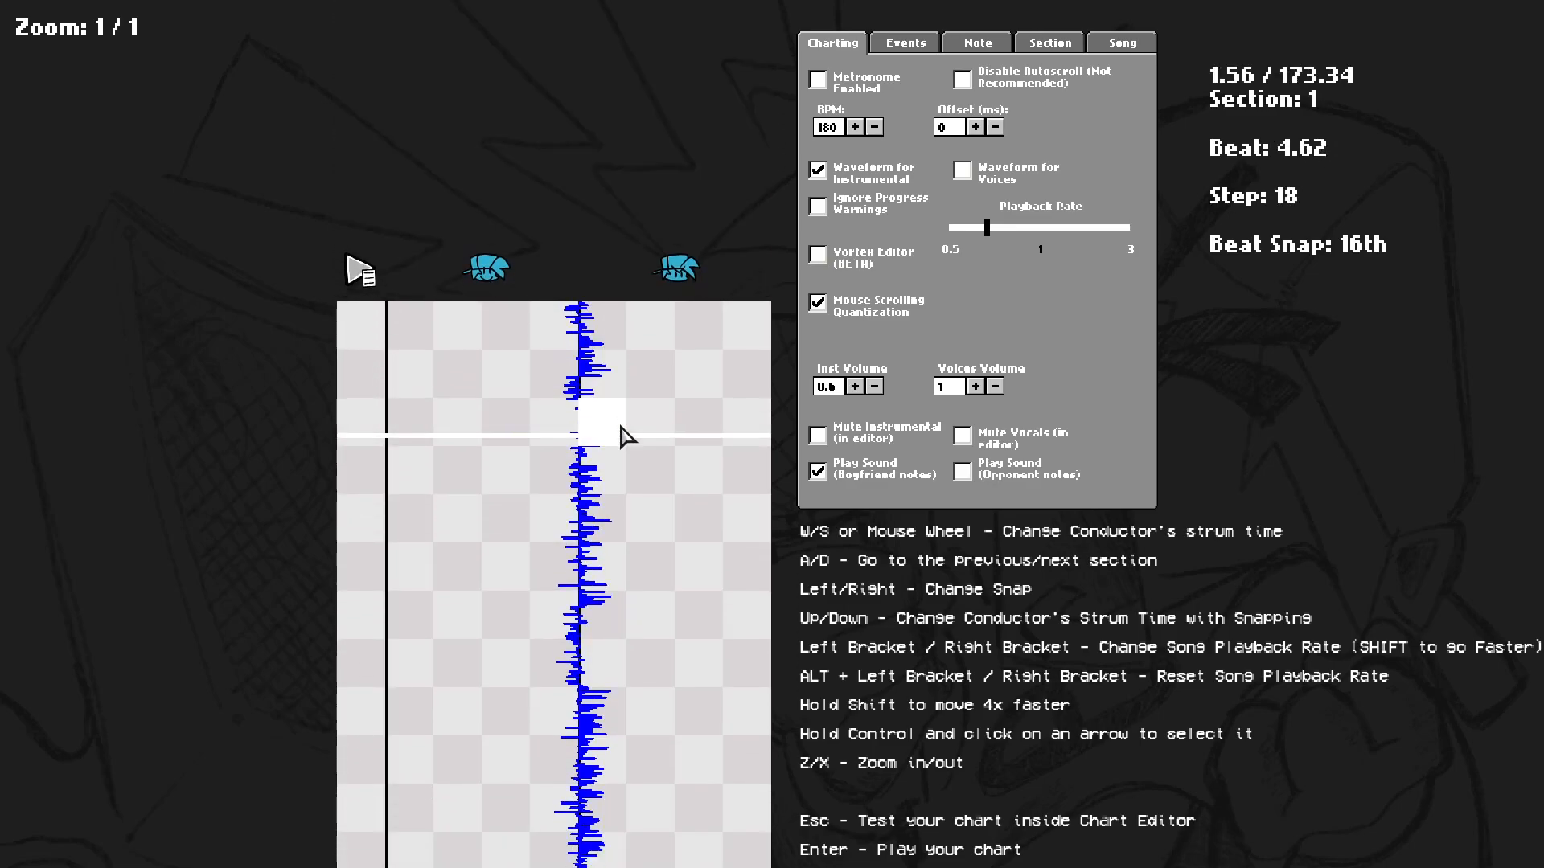
{"action": "scroll", "coordinate": [627, 438], "scroll_direction": "up", "scroll_amount": 8}
{"action": "key", "text": "space"}
{"action": "scroll", "coordinate": [627, 438], "scroll_direction": "up", "scroll_amount": 3}
{"action": "scroll", "coordinate": [627, 438], "scroll_direction": "down", "scroll_amount": 1}
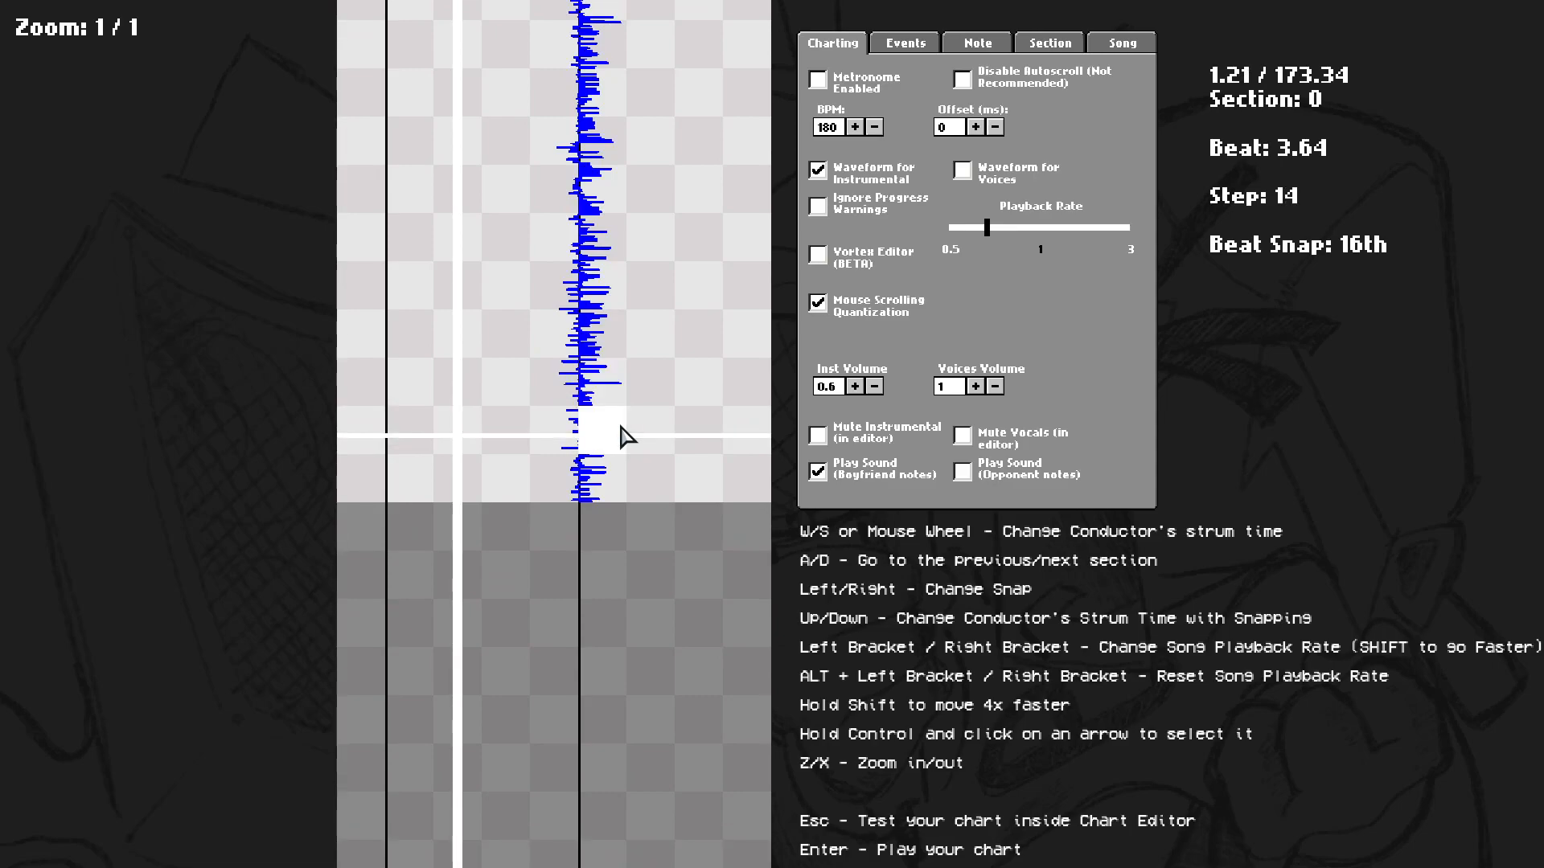
Play and pause the preview while toggling Disable Autoscroll on and off.
{"action": "key", "text": "space"}
{"action": "scroll", "coordinate": [627, 438], "scroll_direction": "up", "scroll_amount": 12}
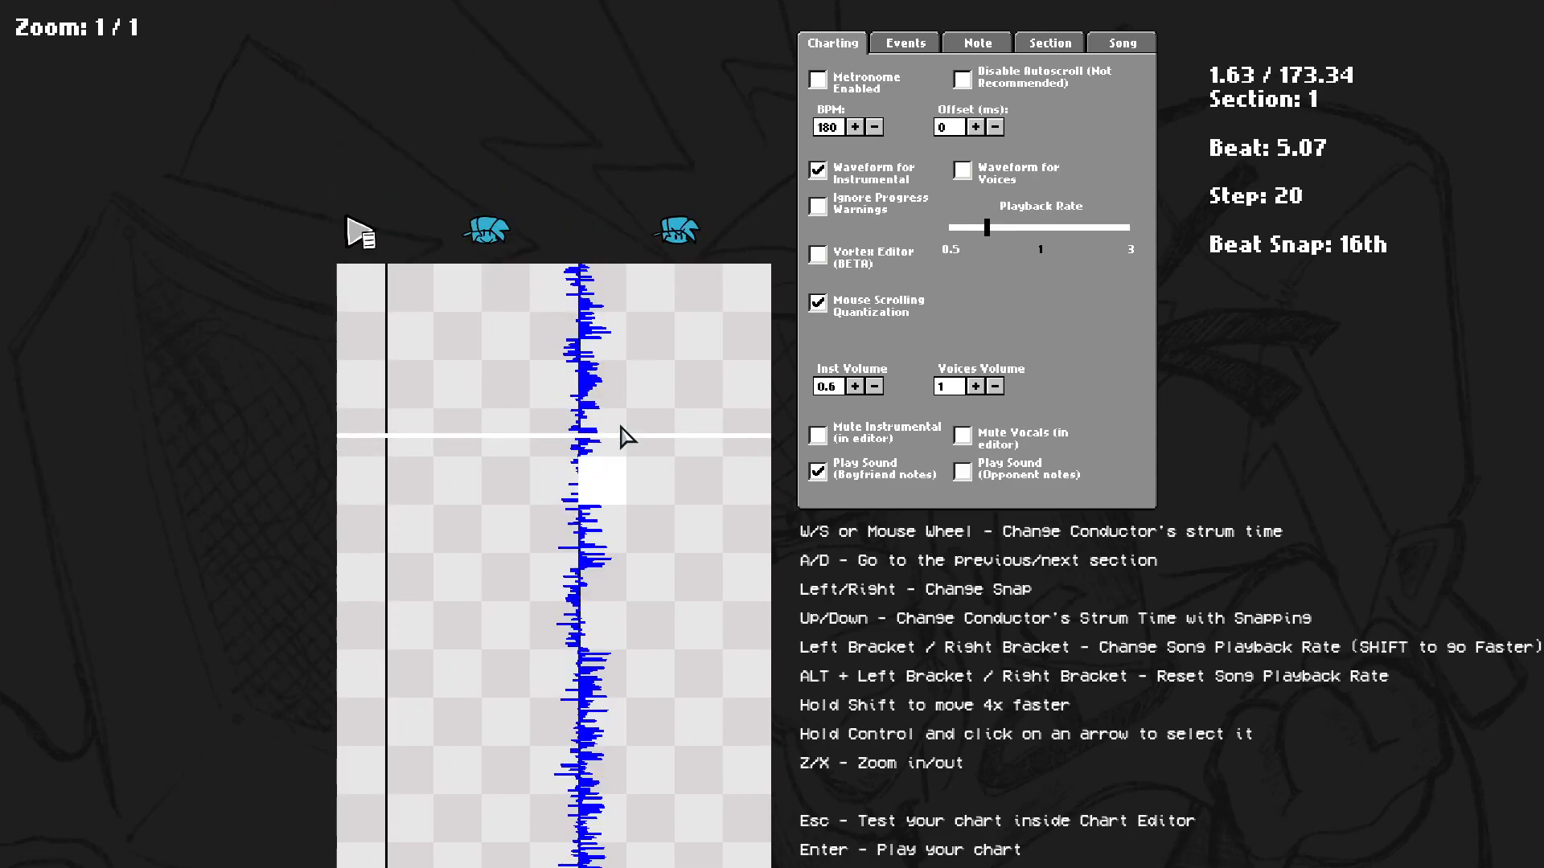
{"action": "scroll", "coordinate": [635, 414], "scroll_direction": "up", "scroll_amount": 4}
{"action": "left_click", "coordinate": [1016, 78]}
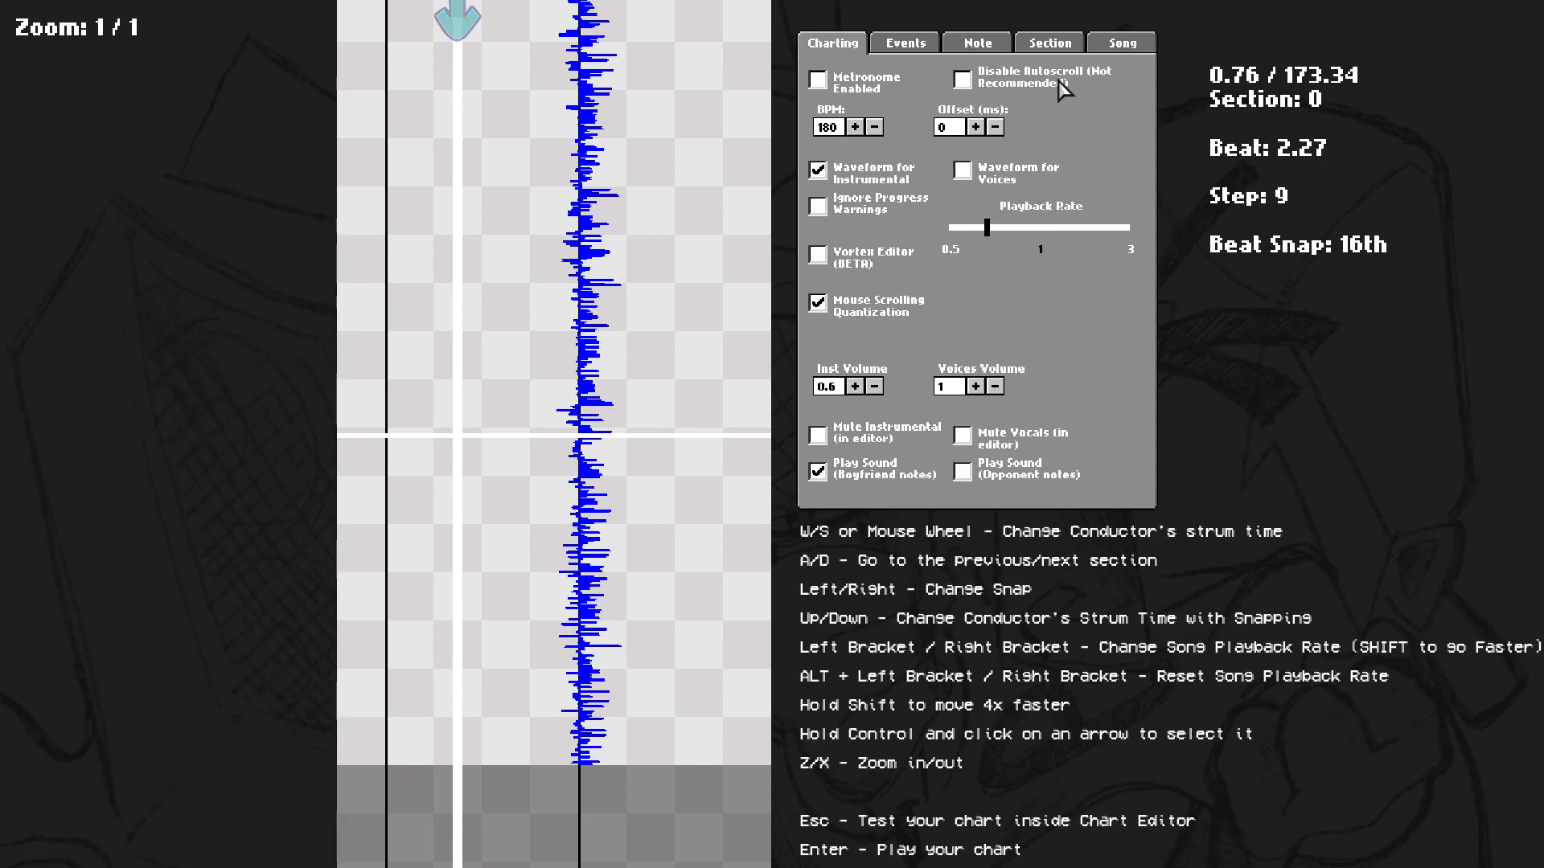
{"action": "key", "text": "space"}
{"action": "key", "text": "space"}
{"action": "left_click", "coordinate": [963, 78]}
Delete the sustained down note at the top of the first section.
{"action": "scroll", "coordinate": [591, 261], "scroll_direction": "up", "scroll_amount": 13}
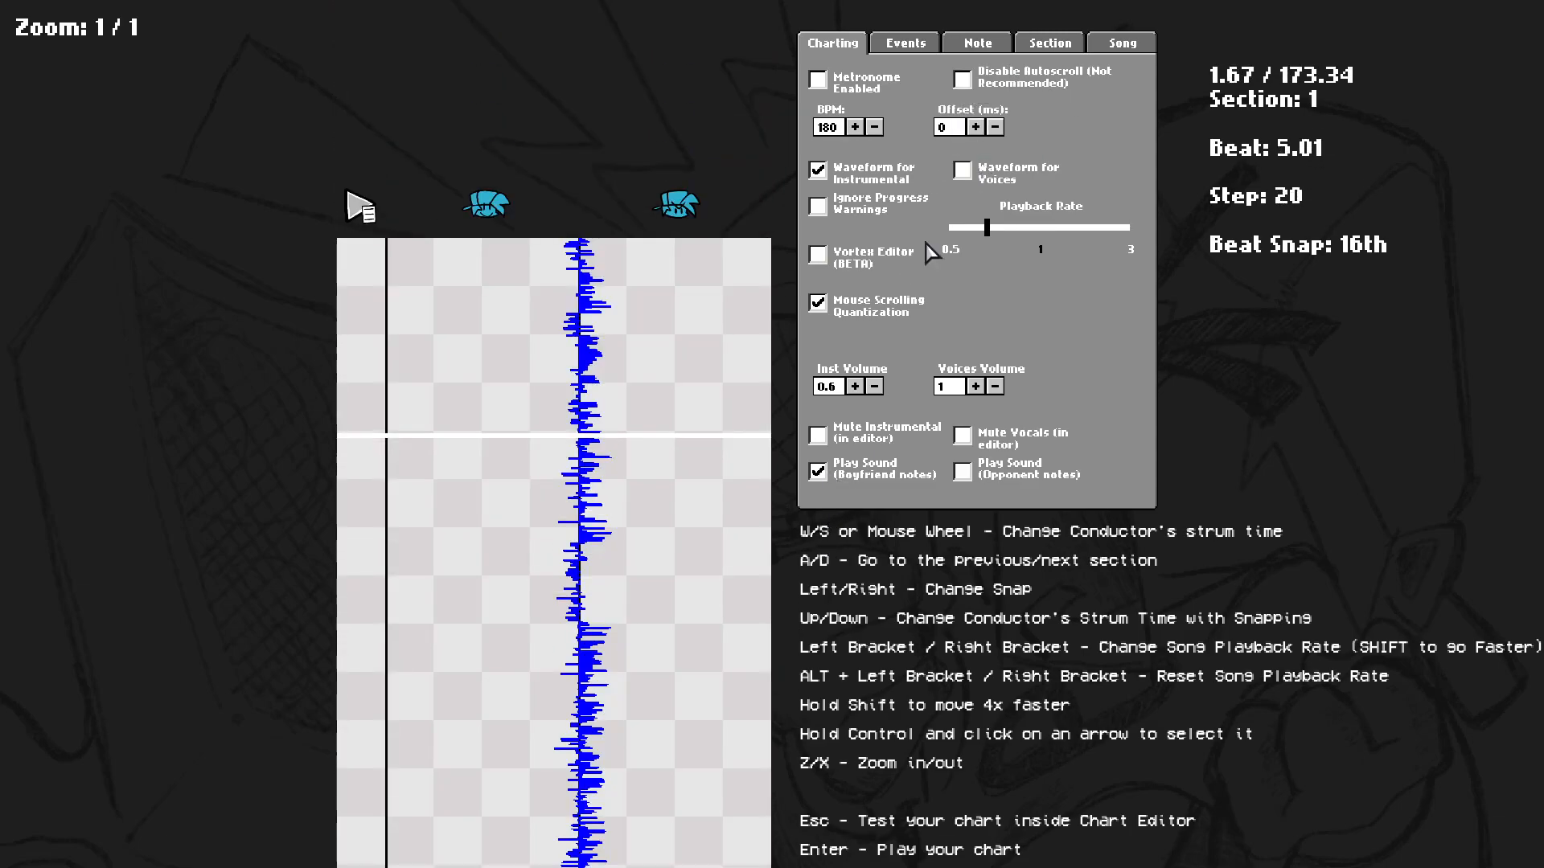
{"action": "scroll", "coordinate": [591, 261], "scroll_direction": "up", "scroll_amount": 7}
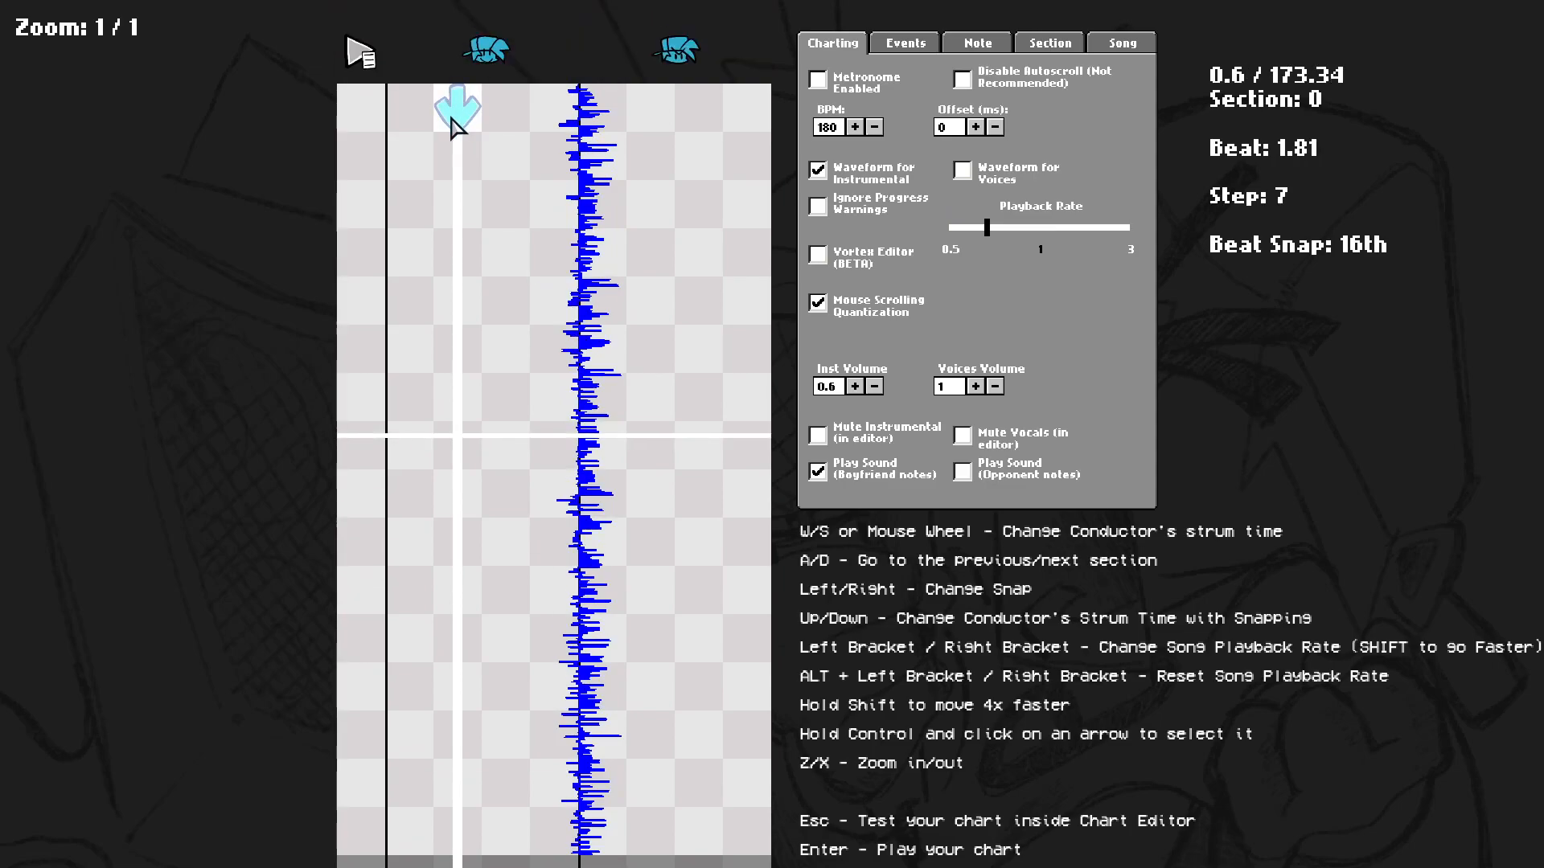
{"action": "left_click", "coordinate": [465, 111]}
{"action": "scroll", "coordinate": [633, 436], "scroll_direction": "up", "scroll_amount": 7}
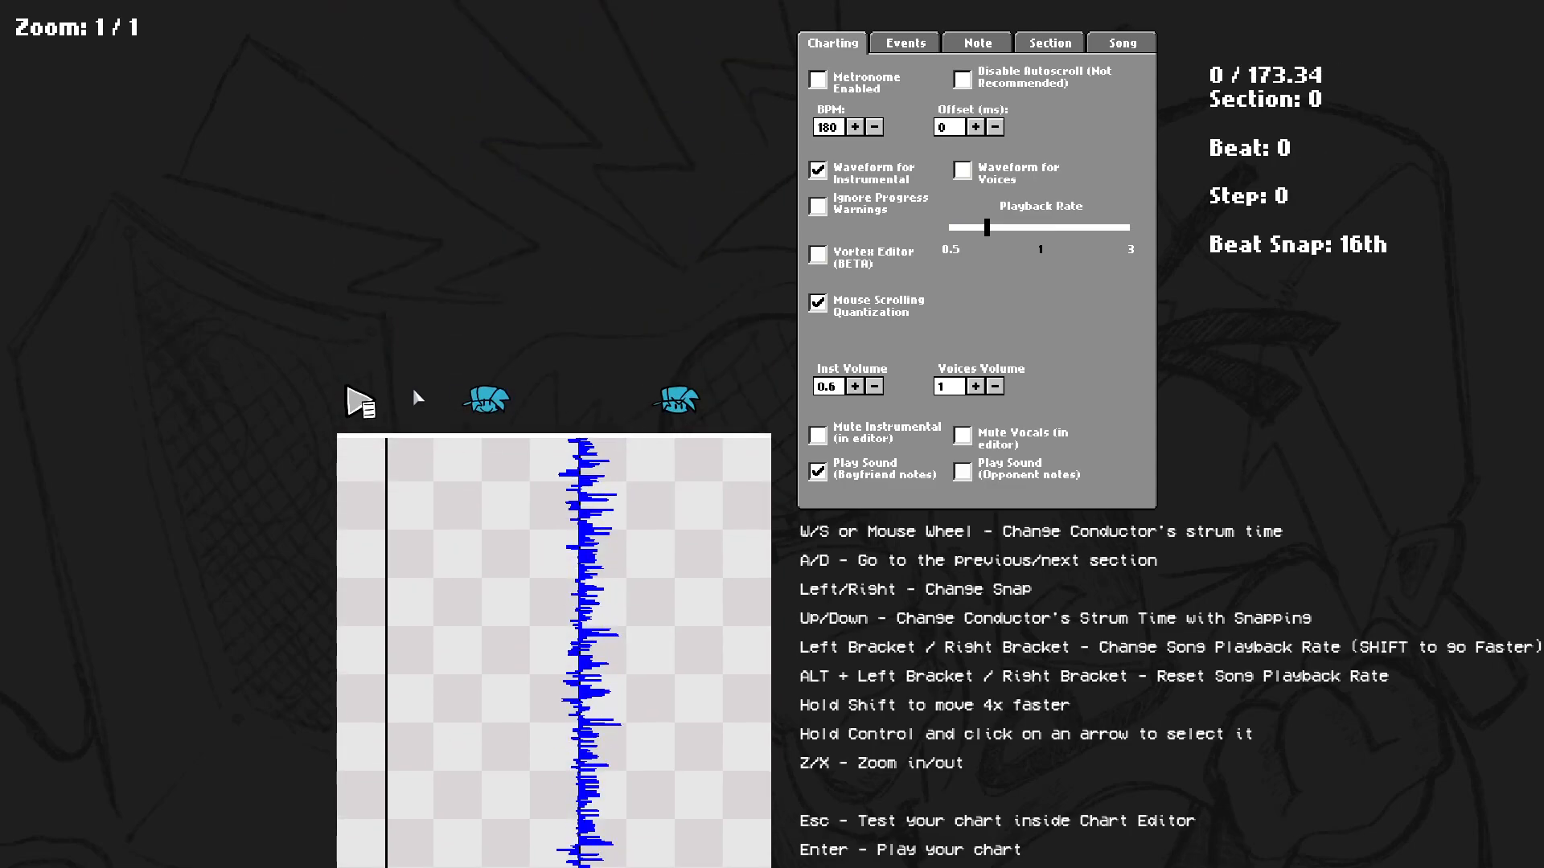
Place a down note just before the strum line and remove it again.
{"action": "scroll", "coordinate": [410, 381], "scroll_direction": "down", "scroll_amount": 4}
{"action": "left_click", "coordinate": [455, 402]}
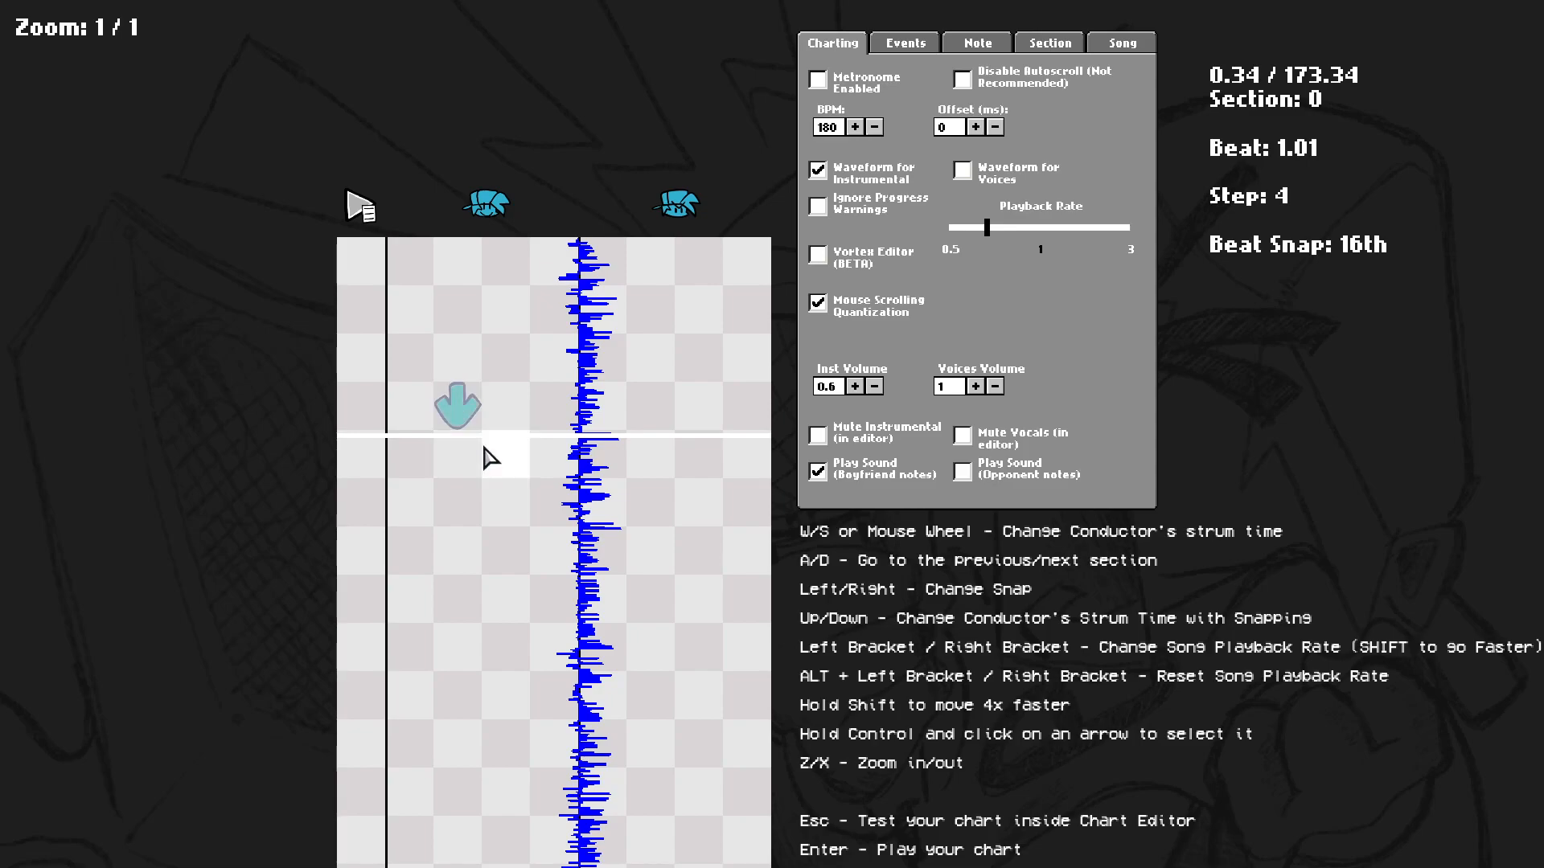
{"action": "left_click", "coordinate": [456, 406]}
{"action": "scroll", "coordinate": [475, 434], "scroll_direction": "up", "scroll_amount": 4}
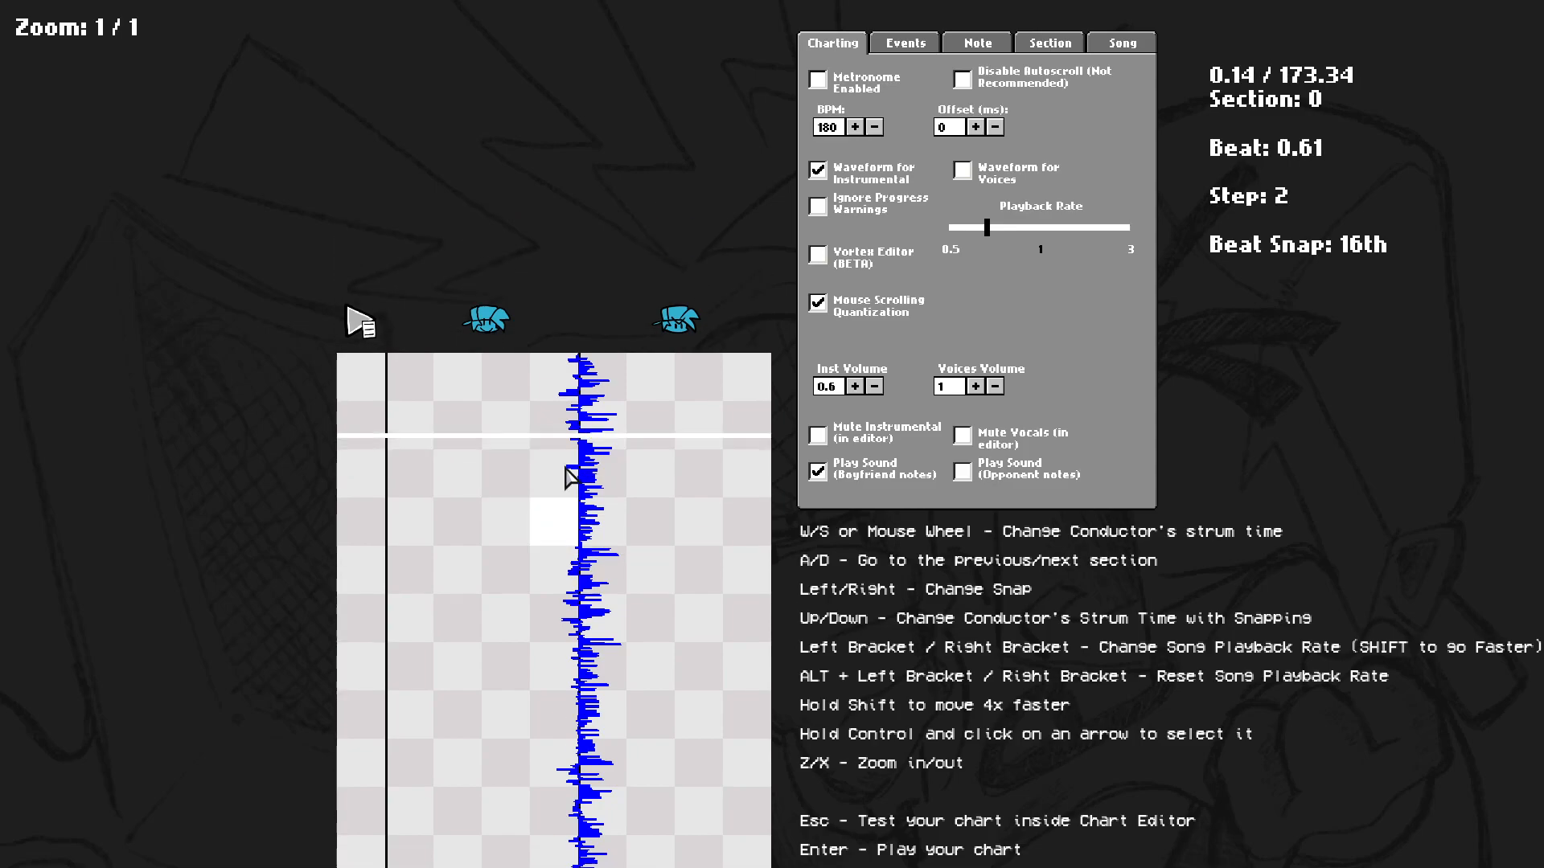
Lower the instrumental volume to 0.4 and test scrolling with Mouse Scrolling Quantization toggled off and on.
{"action": "left_click", "coordinate": [874, 386]}
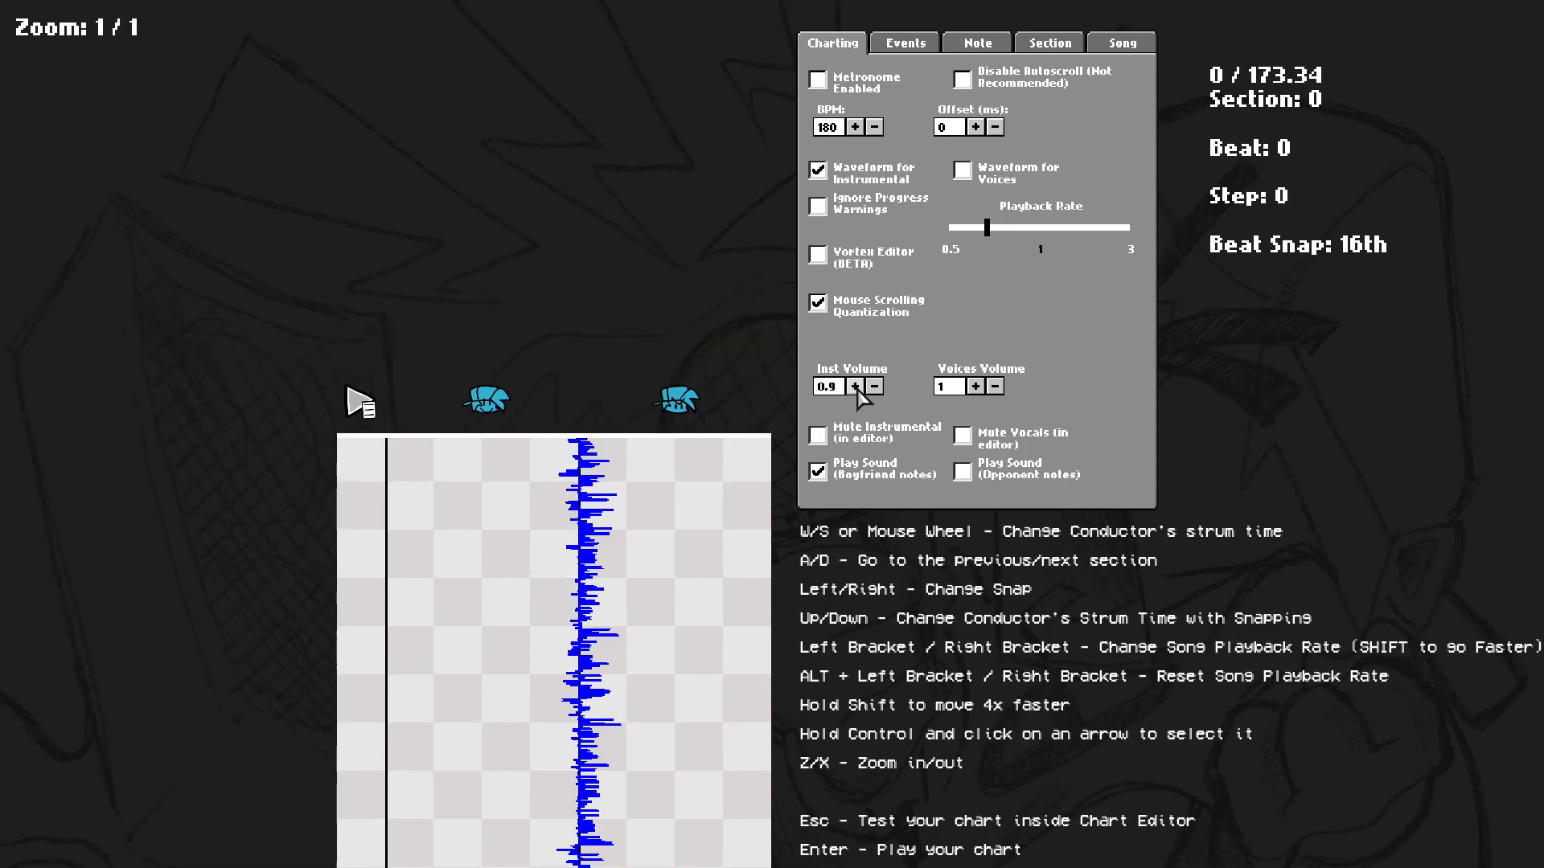
{"action": "left_click", "coordinate": [874, 387]}
{"action": "left_click", "coordinate": [874, 386]}
{"action": "left_click", "coordinate": [874, 386]}
{"action": "left_click", "coordinate": [818, 303]}
{"action": "scroll", "coordinate": [702, 517], "scroll_direction": "down", "scroll_amount": 2}
{"action": "scroll", "coordinate": [702, 517], "scroll_direction": "down", "scroll_amount": 4}
{"action": "scroll", "coordinate": [702, 517], "scroll_direction": "up", "scroll_amount": 5}
{"action": "scroll", "coordinate": [701, 517], "scroll_direction": "down", "scroll_amount": 5}
{"action": "scroll", "coordinate": [704, 494], "scroll_direction": "up", "scroll_amount": 9}
{"action": "left_click", "coordinate": [857, 312]}
Enable the Vortex Editor (BETA) option.
{"action": "left_click", "coordinate": [861, 265]}
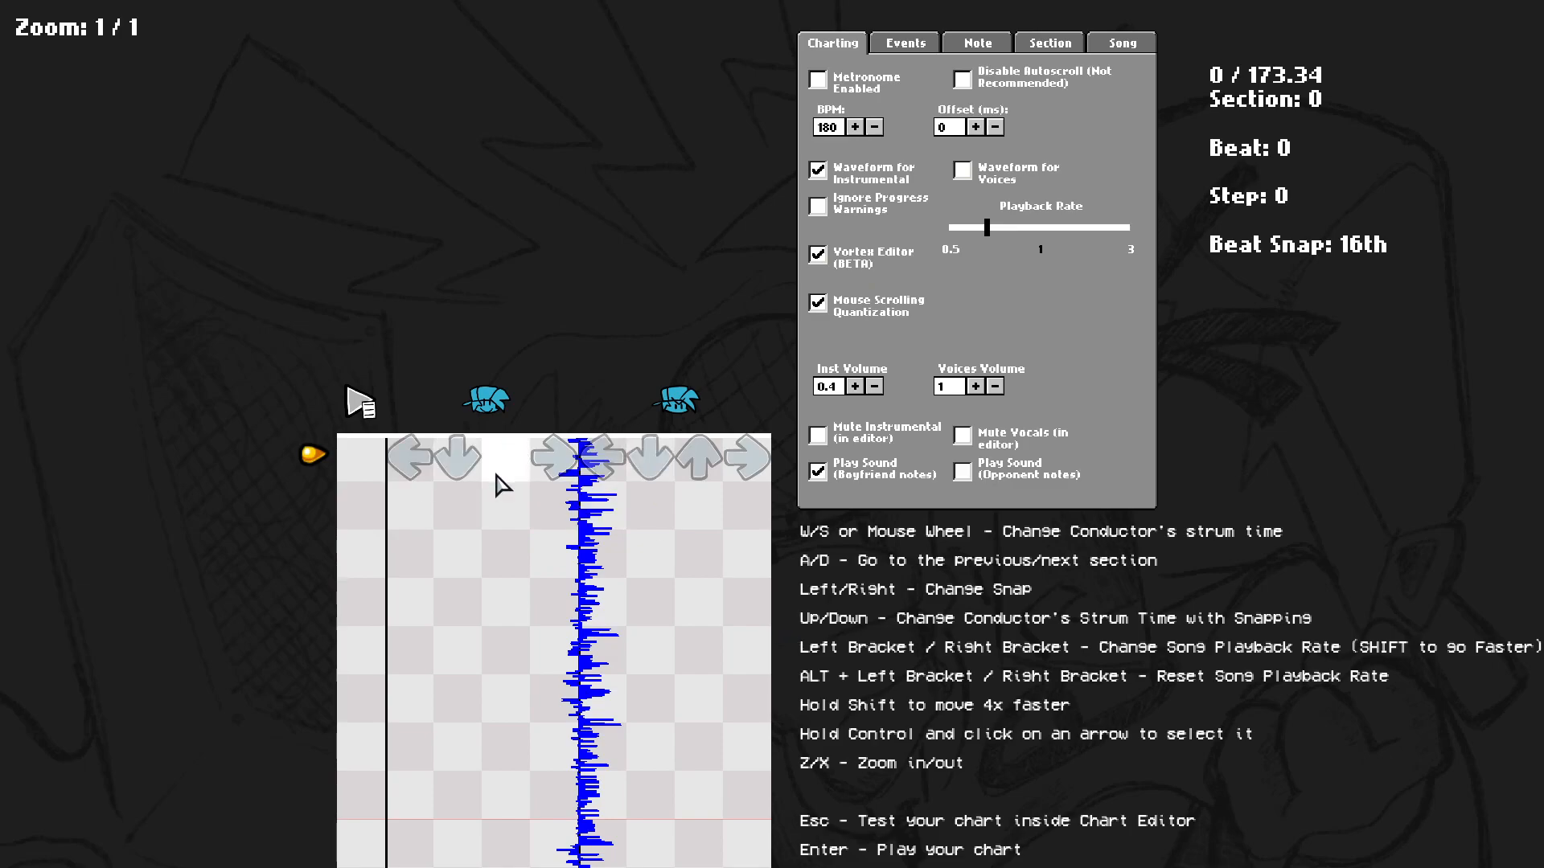
{"action": "scroll", "coordinate": [558, 504], "scroll_direction": "down", "scroll_amount": 4}
{"action": "scroll", "coordinate": [434, 491], "scroll_direction": "up", "scroll_amount": 4}
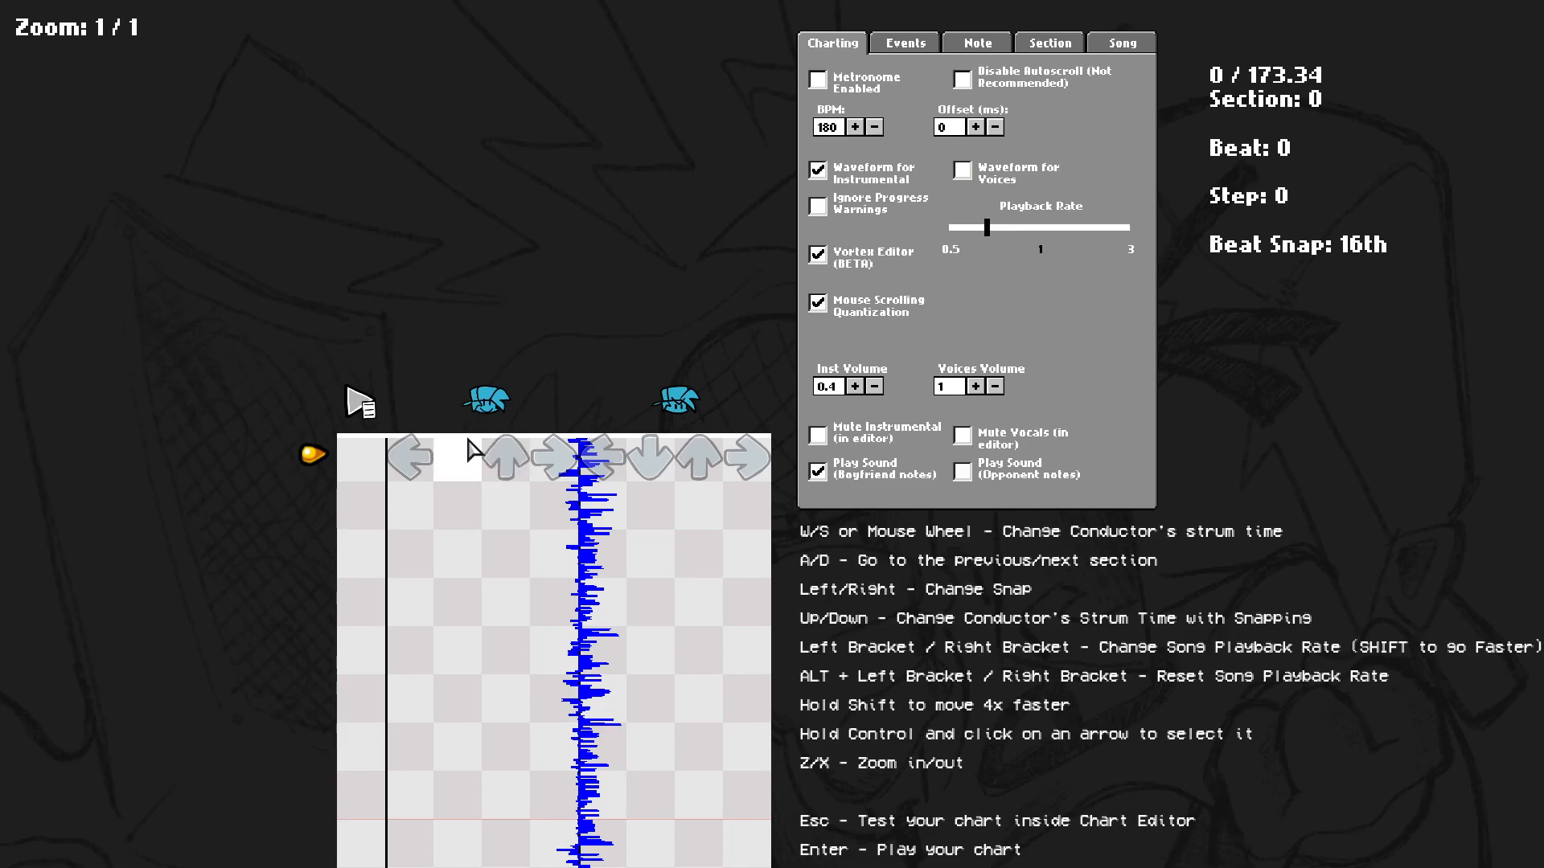
Place left, up, right and down notes in the first section and play the preview.
{"action": "left_click", "coordinate": [429, 568]}
{"action": "left_click", "coordinate": [506, 602]}
{"action": "left_click", "coordinate": [551, 647]}
{"action": "left_click", "coordinate": [470, 693]}
{"action": "key", "text": "space"}
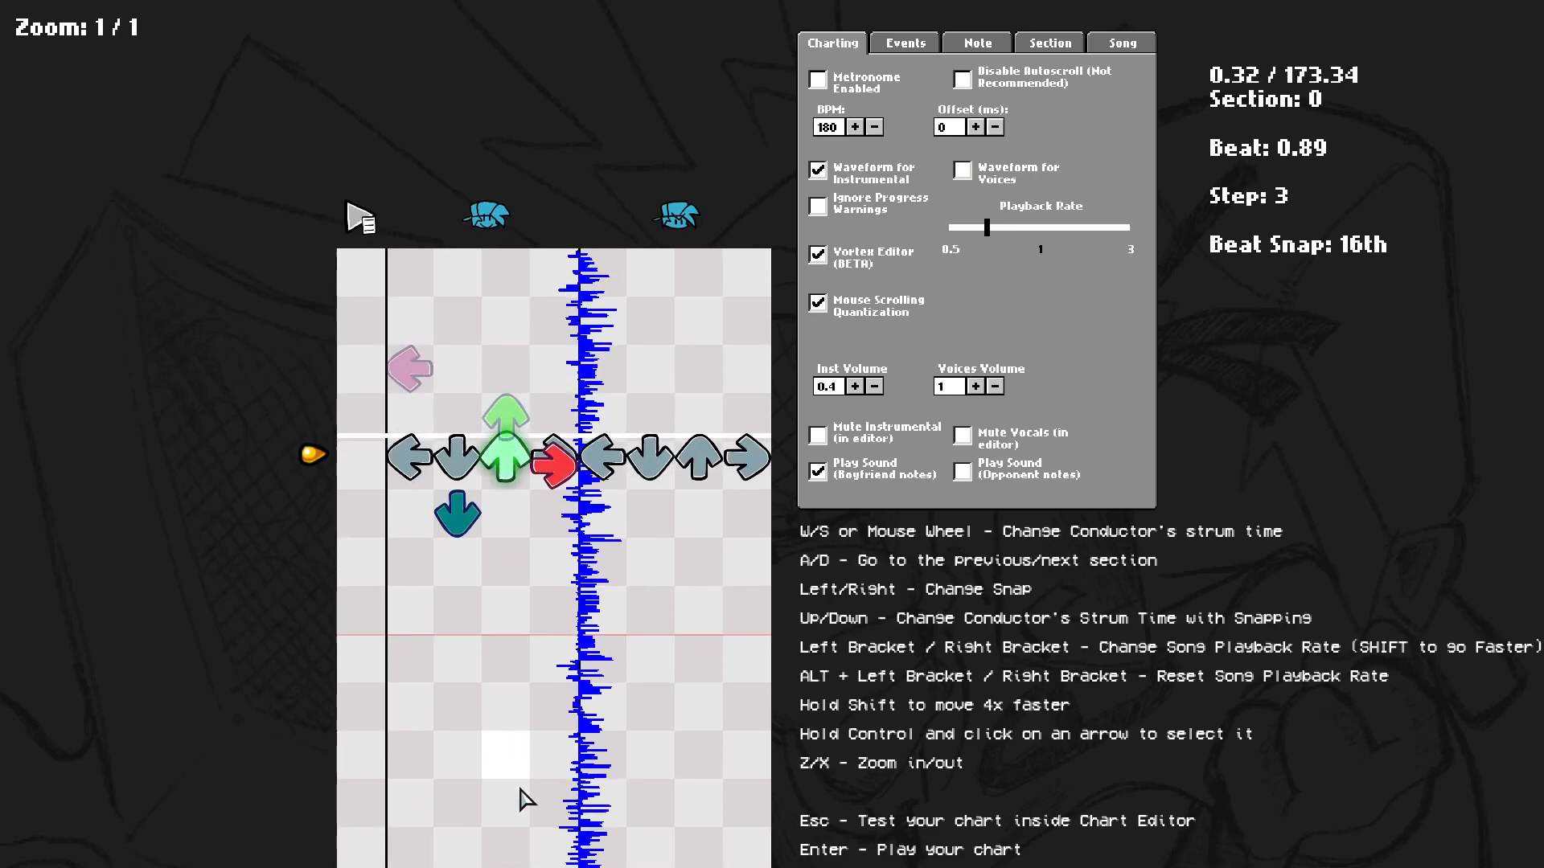
{"action": "scroll", "coordinate": [520, 788], "scroll_direction": "up", "scroll_amount": 3}
Remove the placed notes and add down, right and up notes, then play the preview.
{"action": "left_click", "coordinate": [442, 545]}
{"action": "left_click", "coordinate": [534, 510]}
{"action": "left_click", "coordinate": [509, 466]}
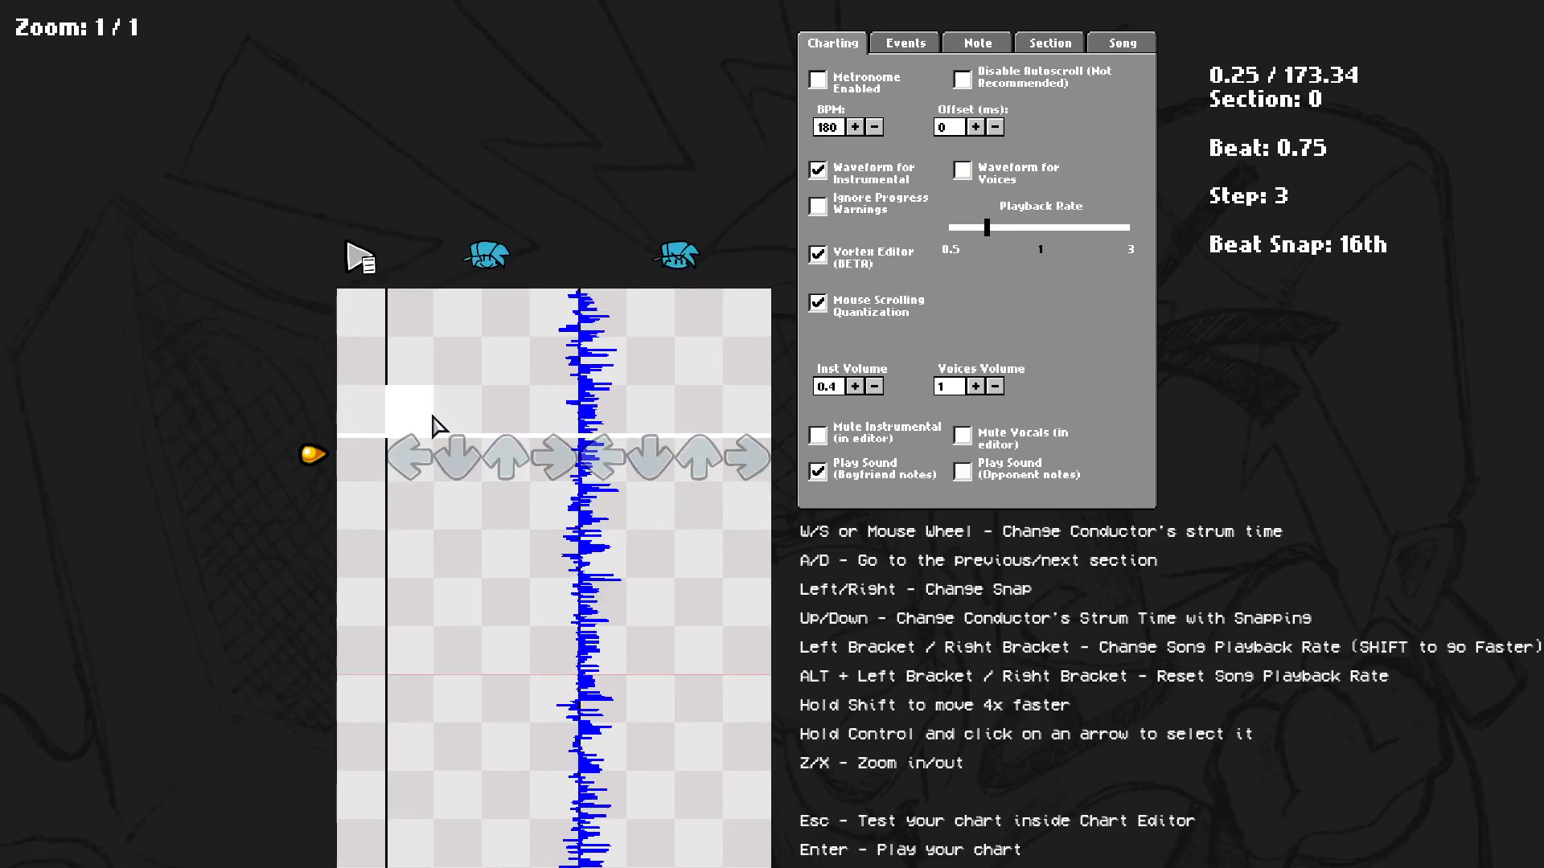
{"action": "left_click", "coordinate": [456, 504]}
{"action": "left_click", "coordinate": [566, 643]}
{"action": "left_click", "coordinate": [535, 736]}
{"action": "left_click", "coordinate": [533, 735]}
{"action": "left_click", "coordinate": [516, 750]}
{"action": "key", "text": "space"}
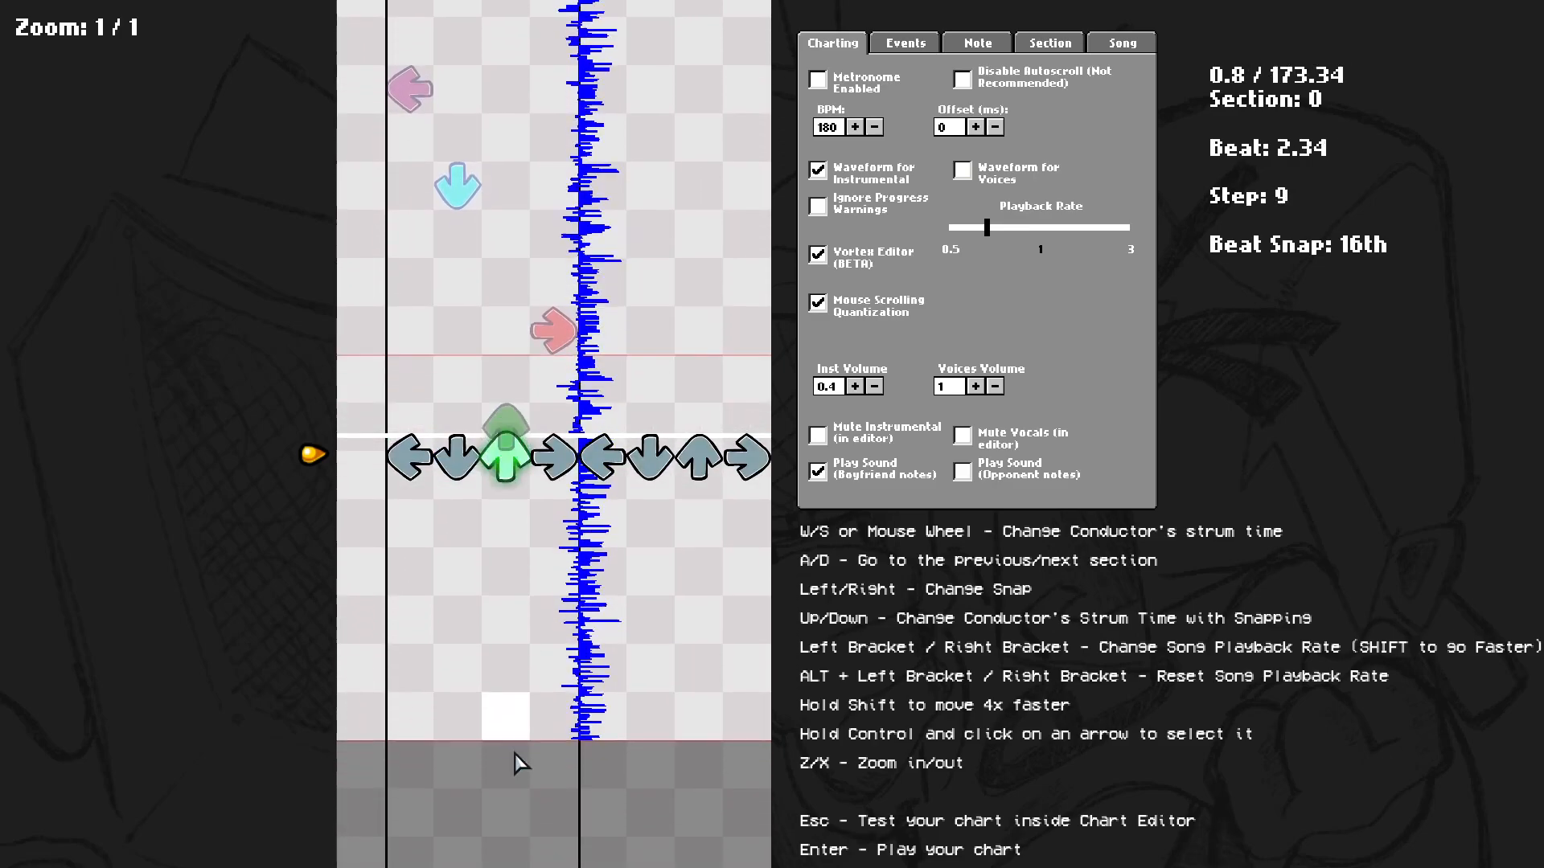
Delete all remaining notes from the first section.
{"action": "scroll", "coordinate": [515, 754], "scroll_direction": "up", "scroll_amount": 1}
{"action": "left_click", "coordinate": [511, 463]}
{"action": "left_click", "coordinate": [521, 373]}
{"action": "left_click", "coordinate": [539, 369]}
{"action": "left_click", "coordinate": [514, 352]}
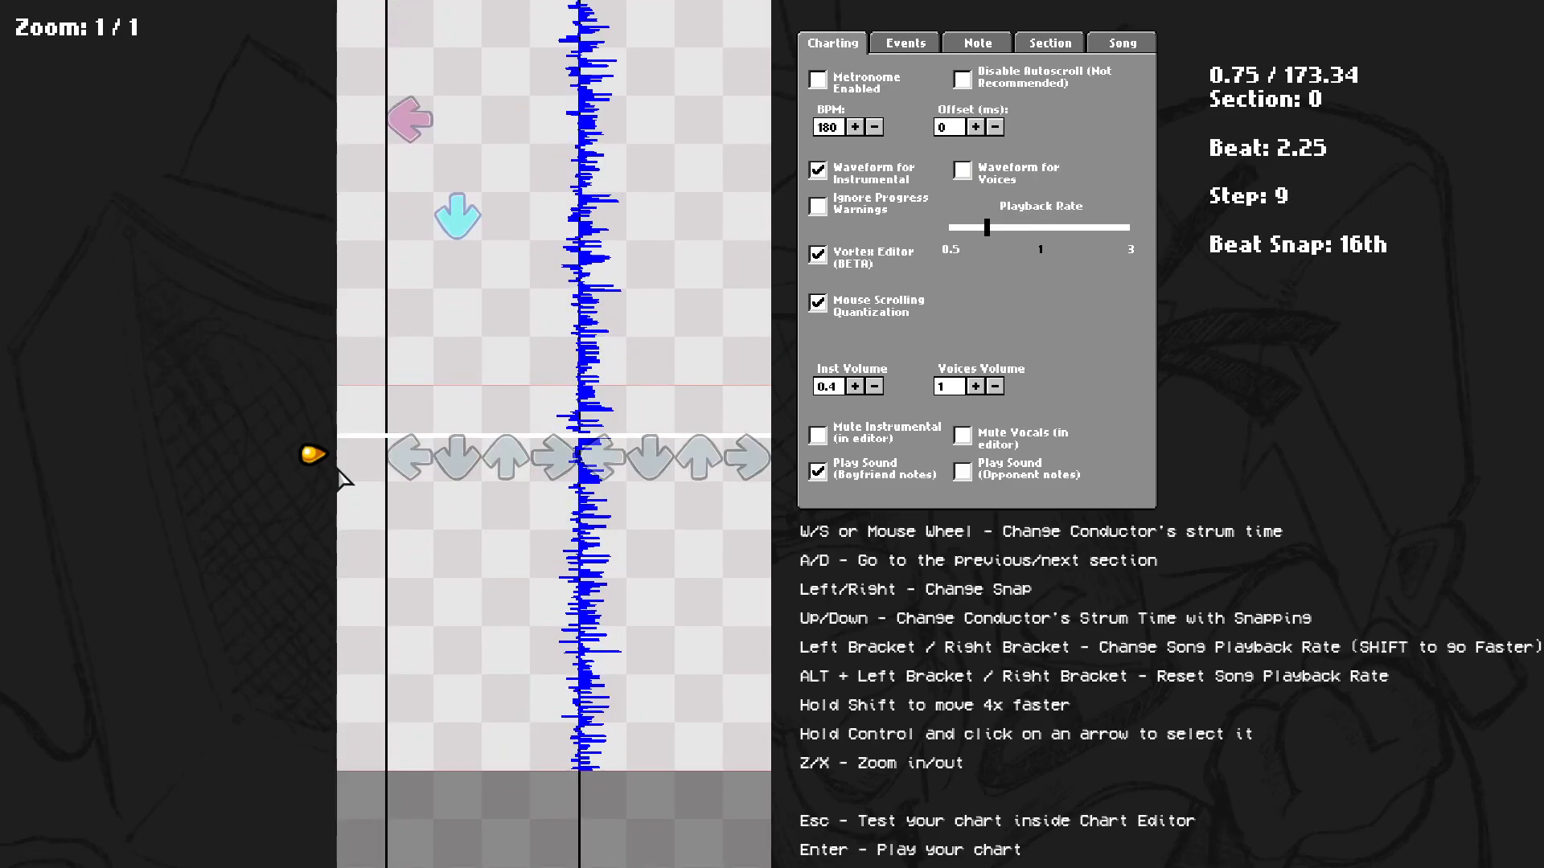
{"action": "scroll", "coordinate": [317, 471], "scroll_direction": "up", "scroll_amount": 8}
{"action": "left_click", "coordinate": [458, 603]}
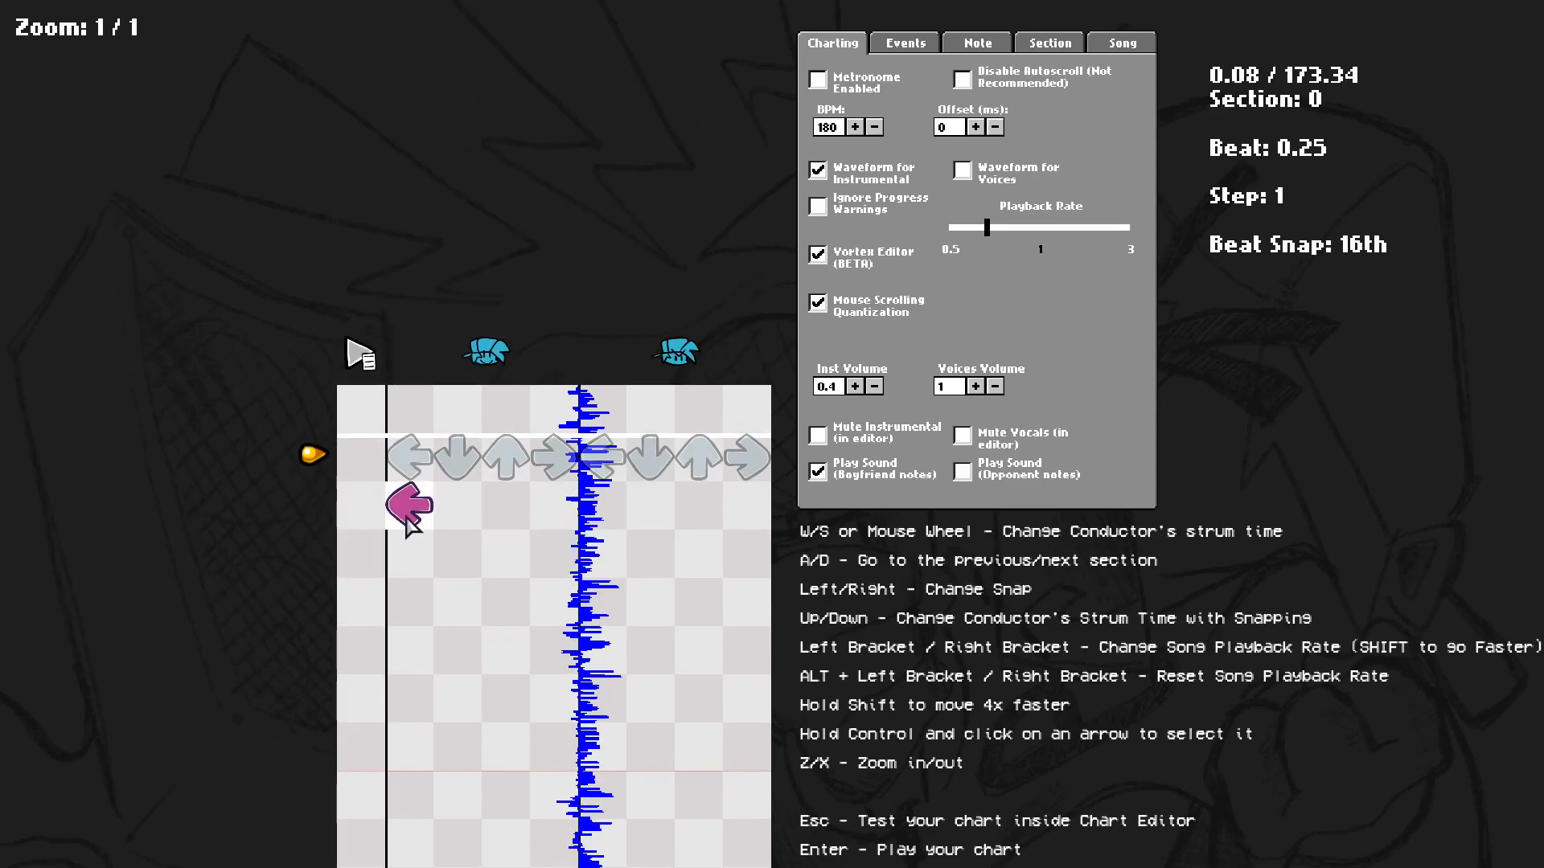
{"action": "left_click", "coordinate": [409, 505]}
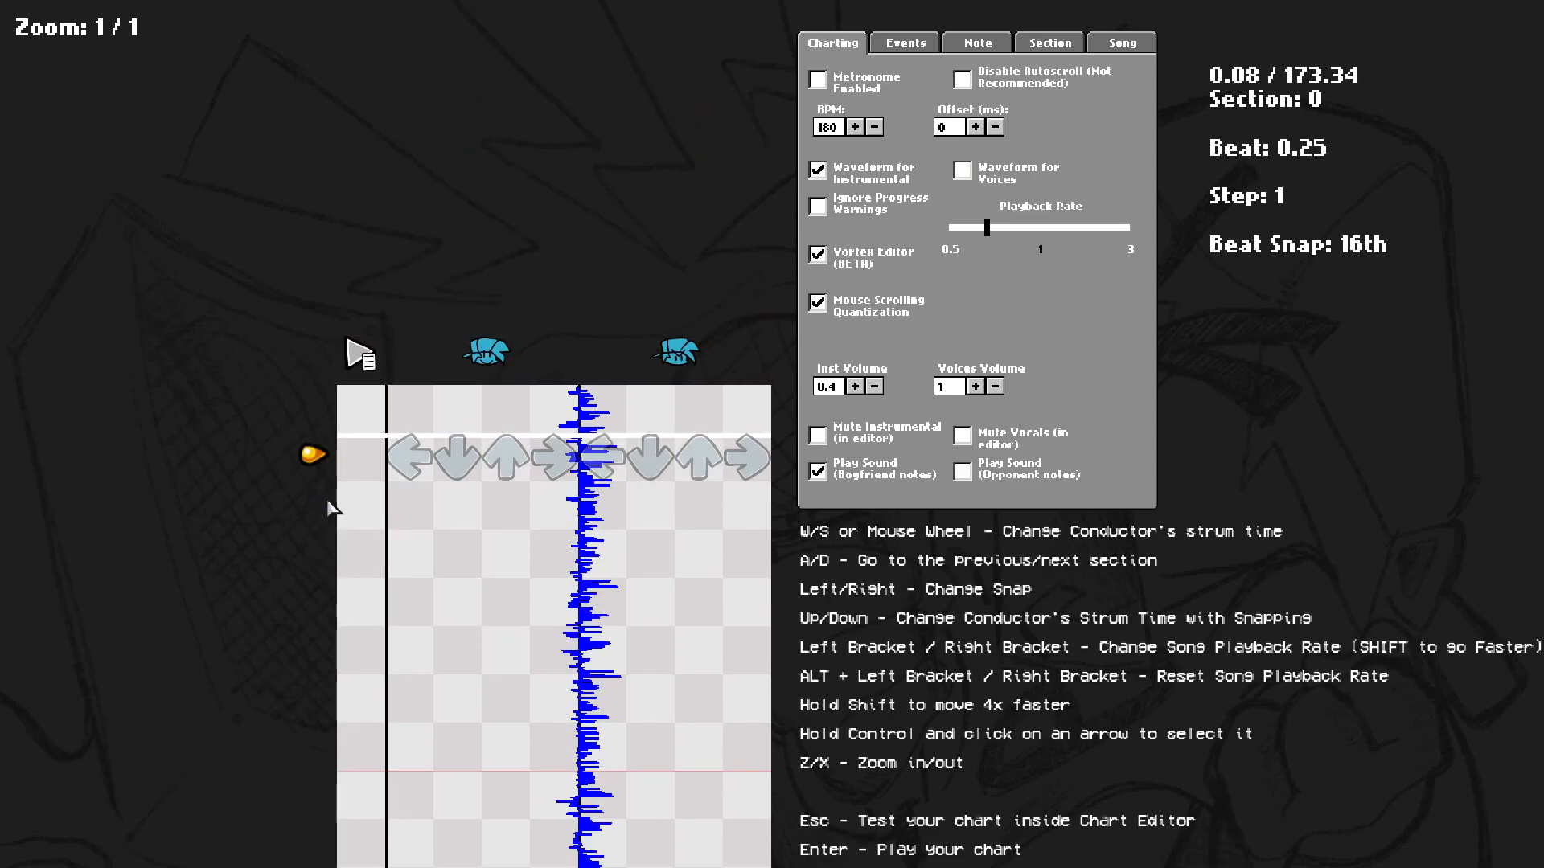
Change the beat snap and place then remove down and up notes at the new snap.
{"action": "key", "text": "Left"}
{"action": "key", "text": "Left"}
{"action": "key", "text": "Left"}
{"action": "key", "text": "Left"}
{"action": "key", "text": "Left"}
{"action": "left_click", "coordinate": [457, 553]}
{"action": "left_click", "coordinate": [458, 710]}
{"action": "left_click", "coordinate": [506, 674]}
{"action": "left_click", "coordinate": [457, 710]}
{"action": "left_click", "coordinate": [506, 674]}
{"action": "left_click", "coordinate": [457, 553]}
Set the beat snap to 12th and place then remove an up note.
{"action": "key", "text": "Right"}
{"action": "key", "text": "Right"}
{"action": "key", "text": "Right"}
{"action": "key", "text": "Right"}
{"action": "key", "text": "Right"}
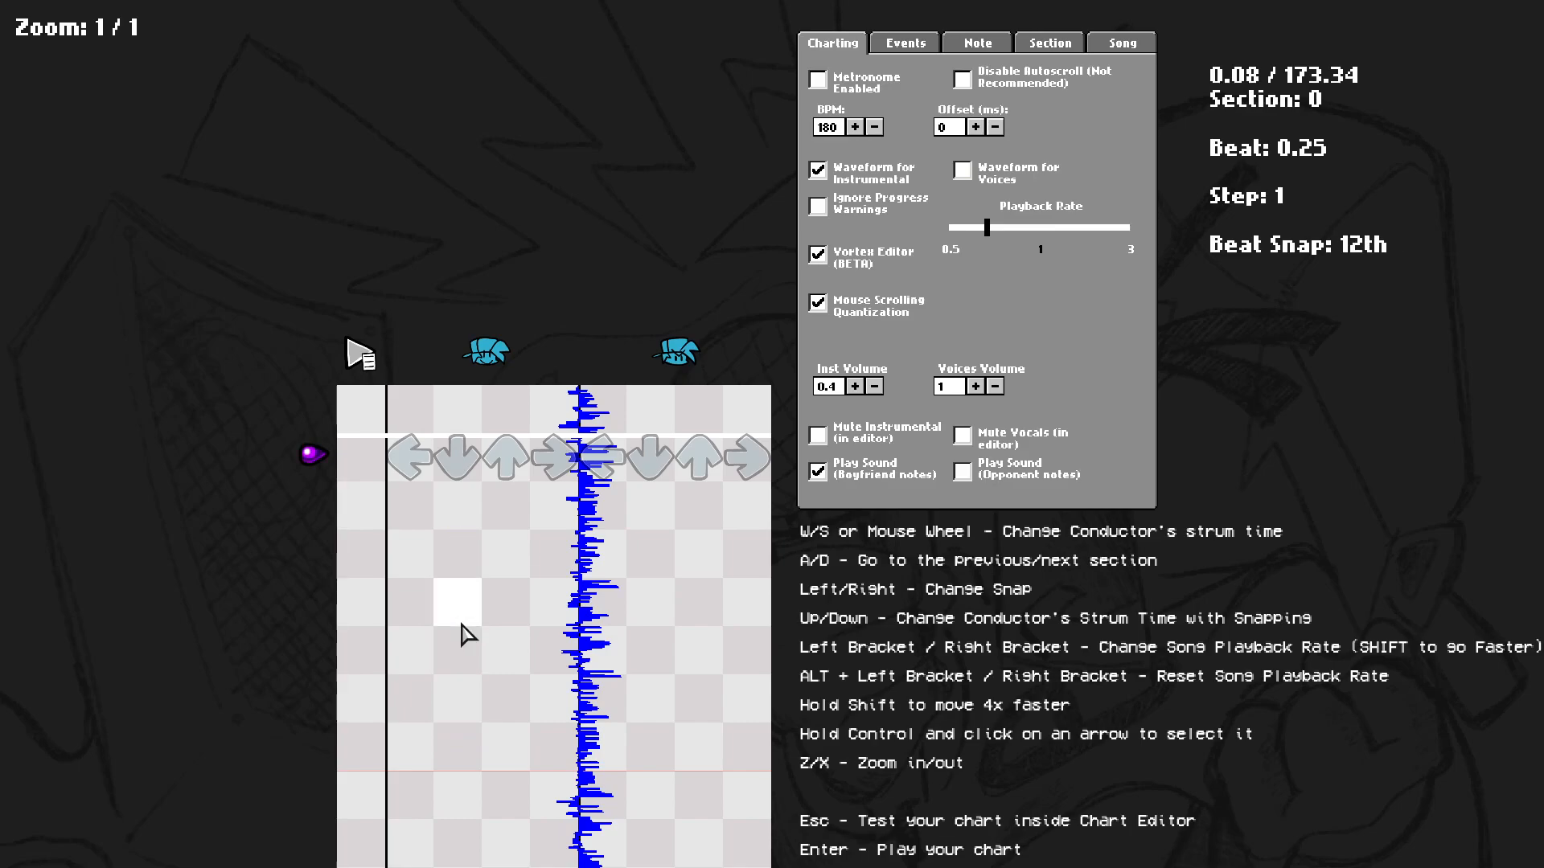
{"action": "left_click", "coordinate": [507, 603]}
{"action": "left_click", "coordinate": [506, 607]}
Zoom the grid in and out and briefly play the preview.
{"action": "key", "text": "x"}
{"action": "key", "text": "z"}
{"action": "key", "text": "z"}
{"action": "key", "text": "space"}
{"action": "key", "text": "x"}
{"action": "scroll", "coordinate": [689, 386], "scroll_direction": "up", "scroll_amount": 3}
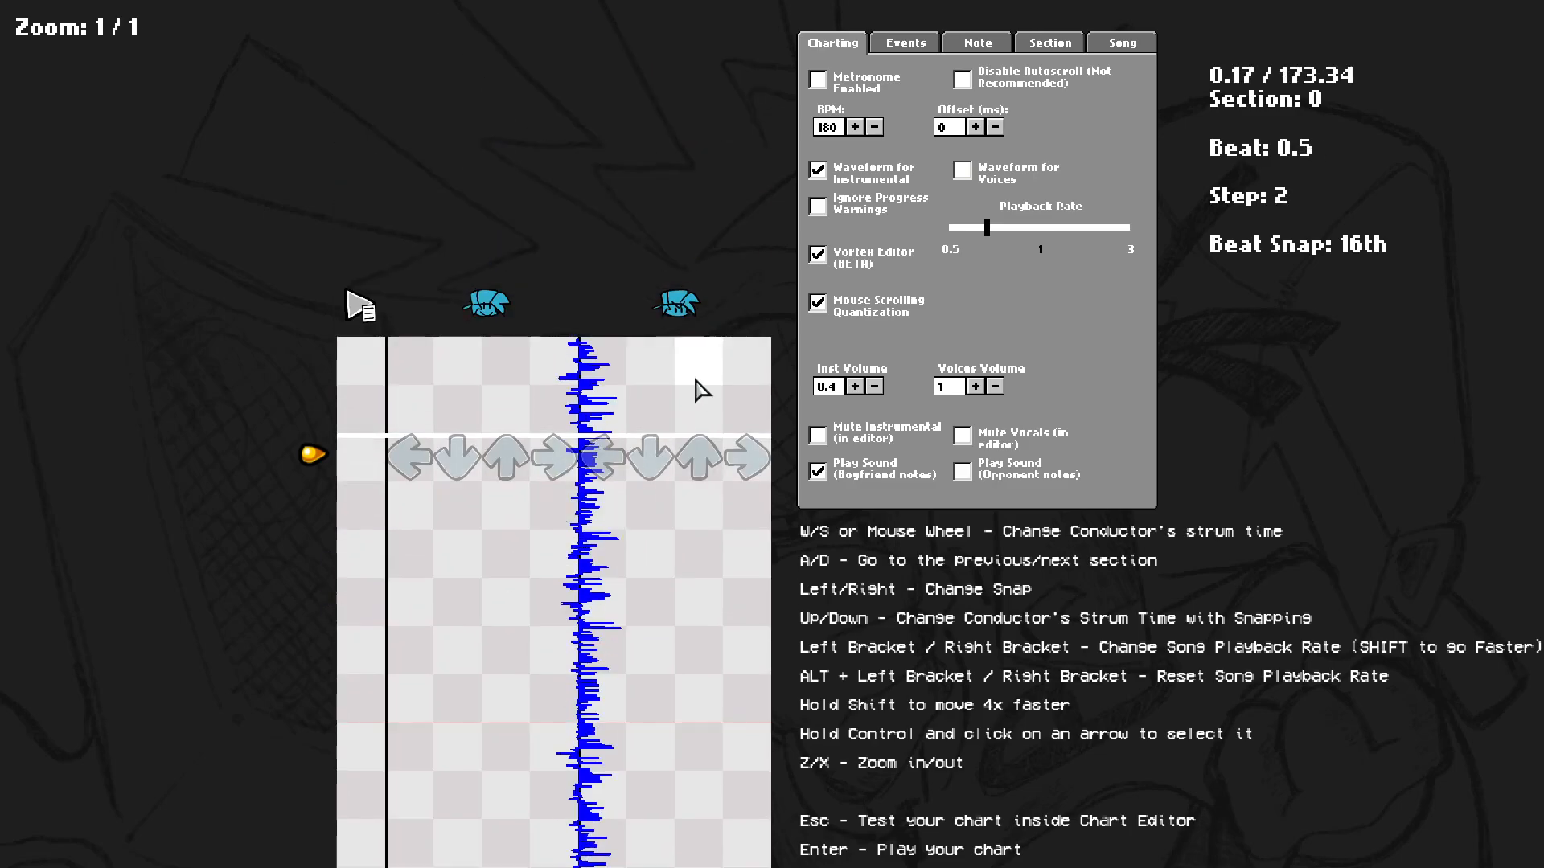
Disable the Vortex Editor and enable Ignore Progress Warnings.
{"action": "left_click", "coordinate": [829, 254]}
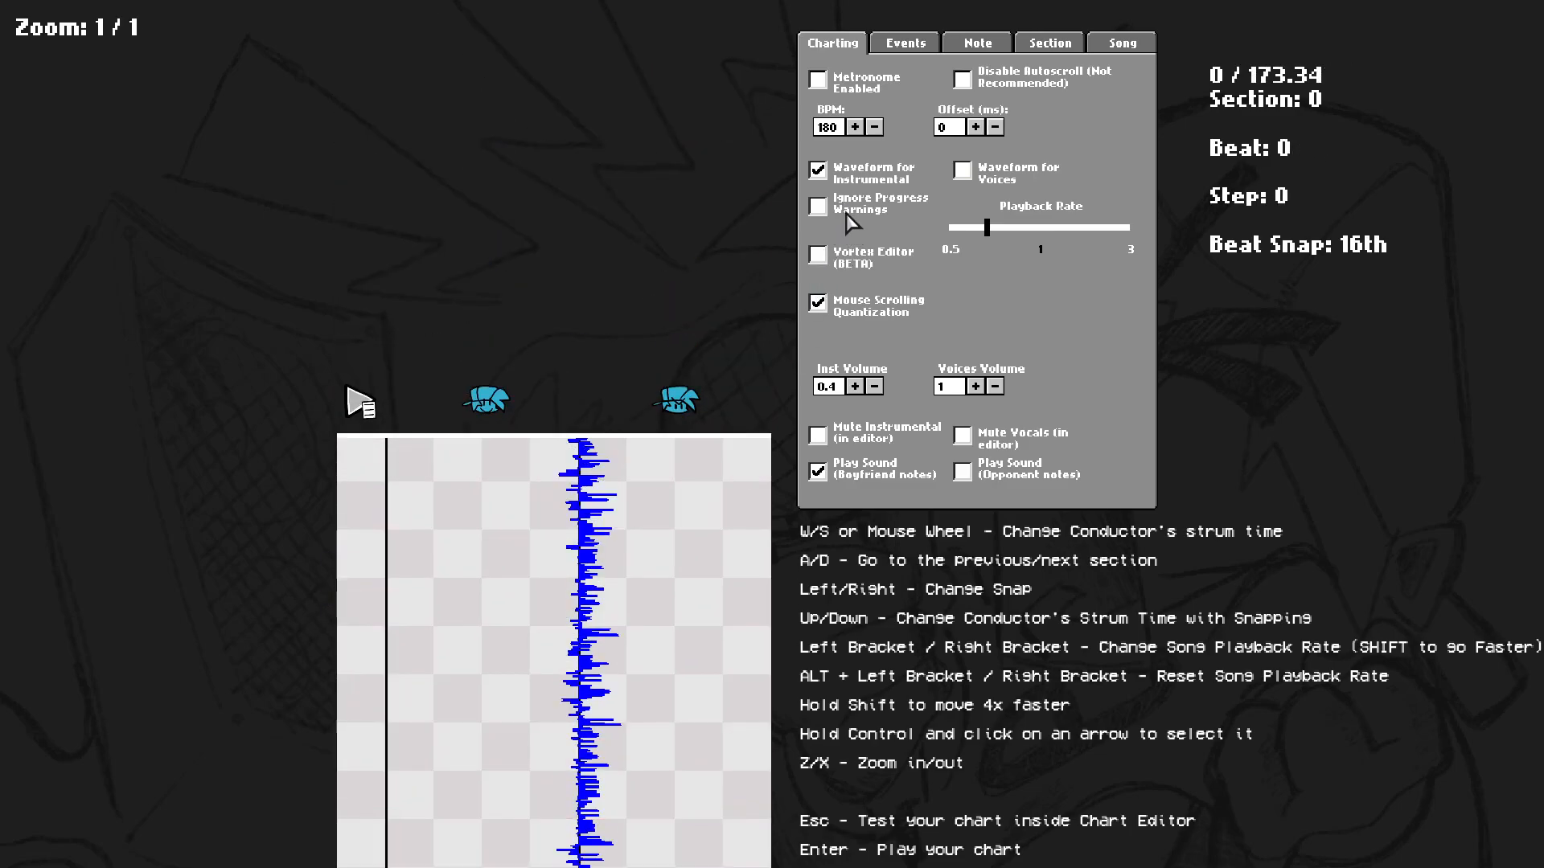
{"action": "left_click", "coordinate": [854, 213]}
{"action": "key", "text": "space"}
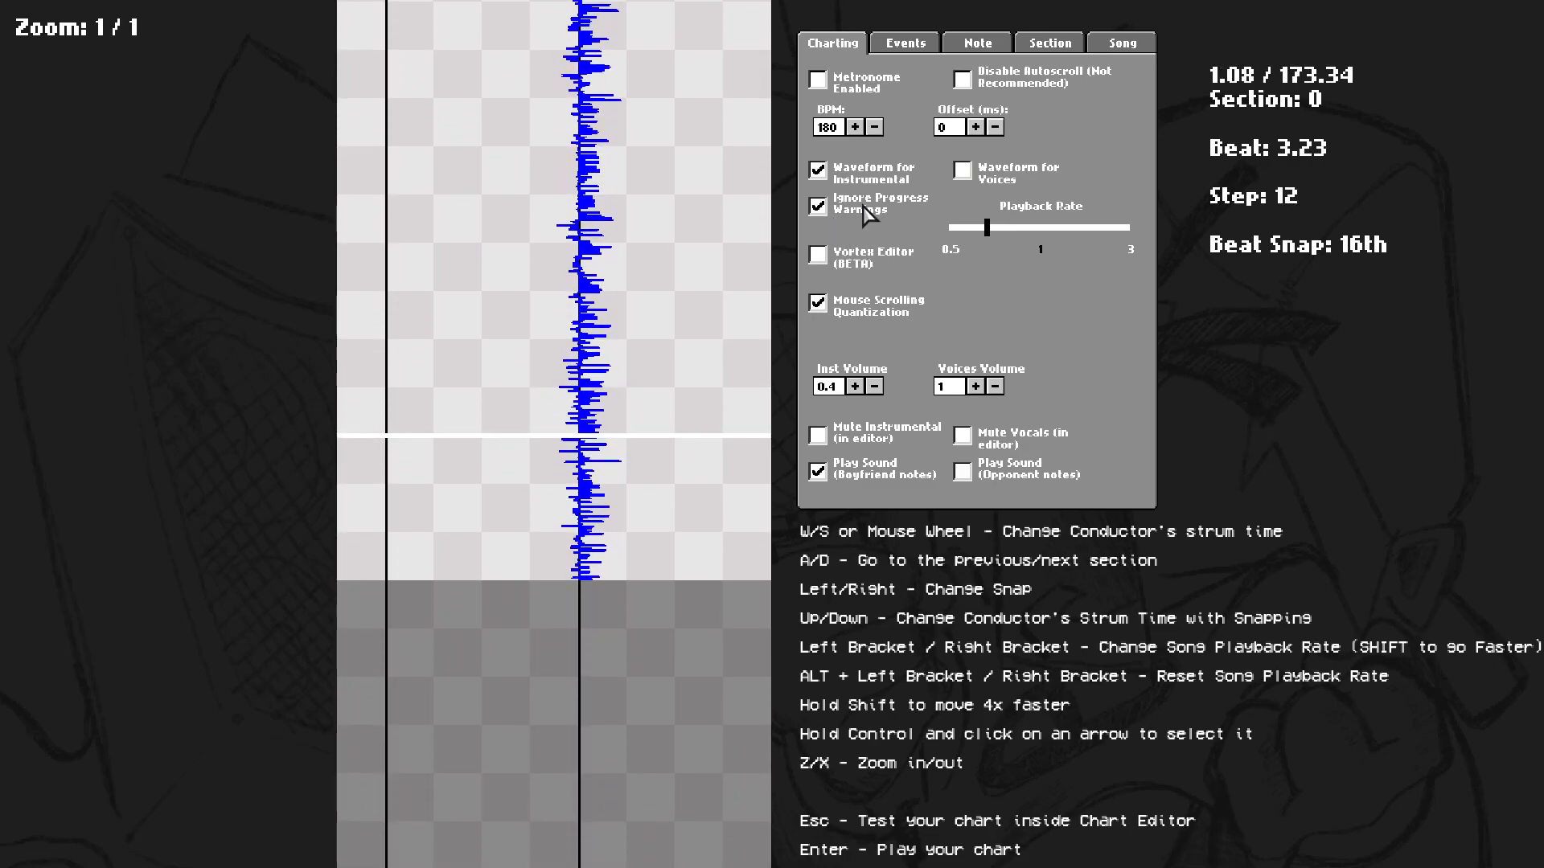
Open the Song tab and start clearing all notes, cancelling the confirmation.
{"action": "left_click", "coordinate": [1126, 46]}
{"action": "left_click", "coordinate": [836, 45]}
{"action": "left_click", "coordinate": [1124, 45]}
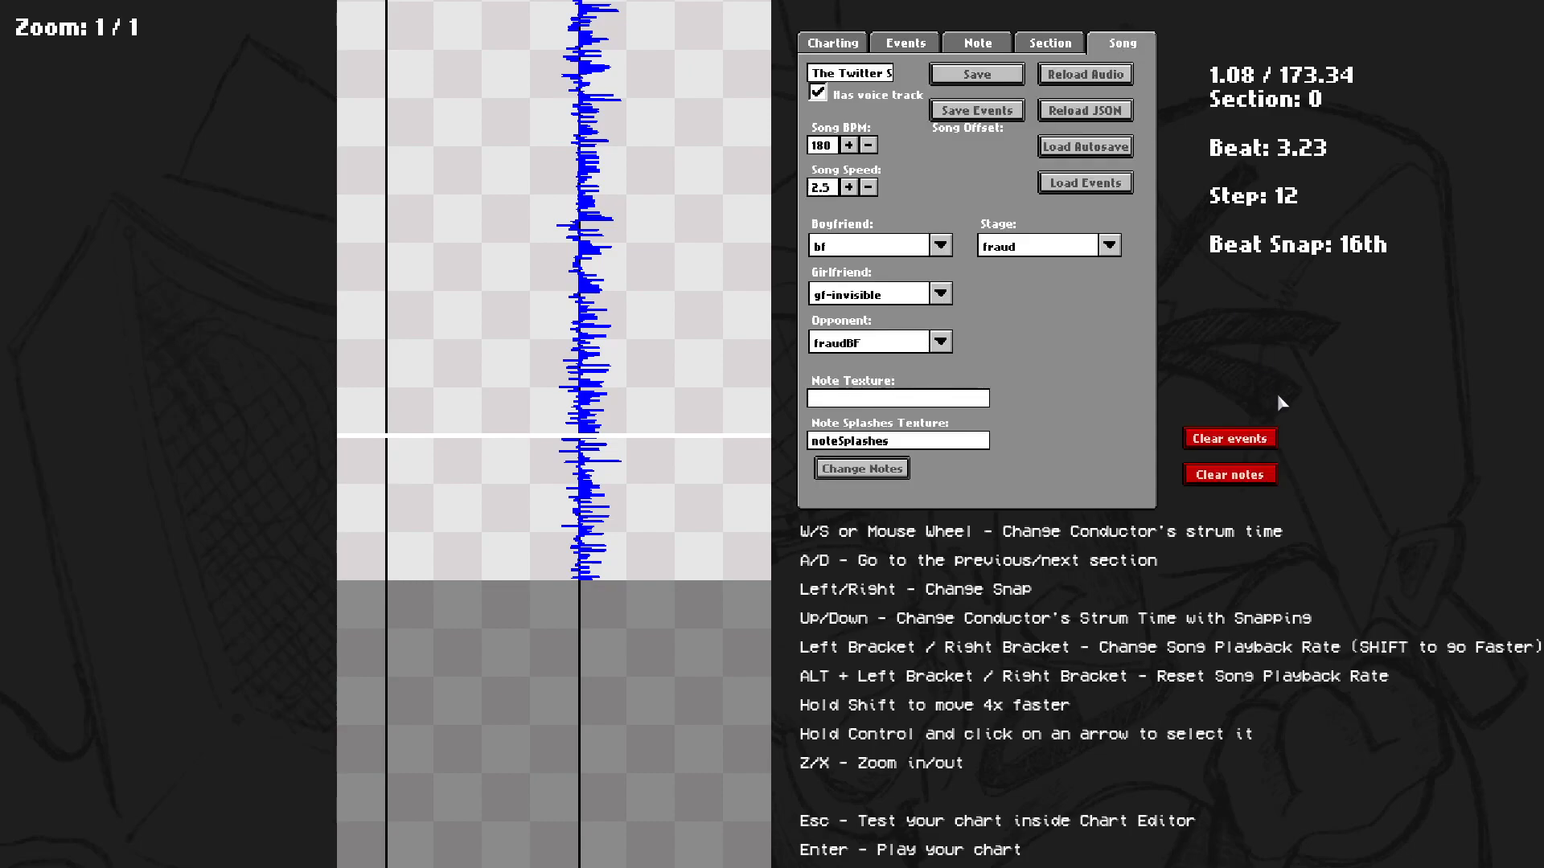
{"action": "left_click", "coordinate": [1258, 471]}
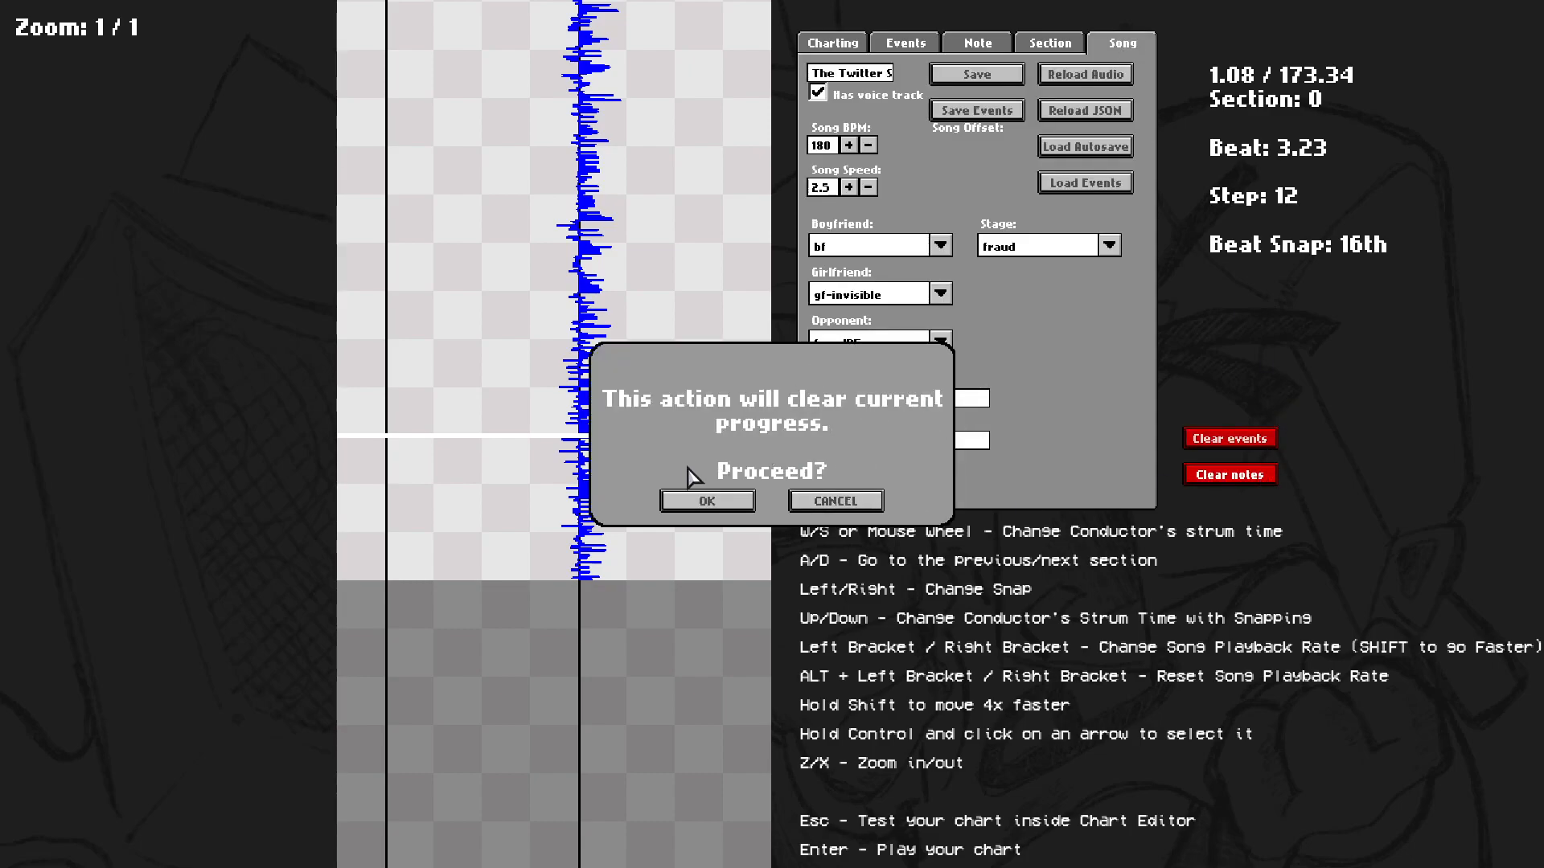
{"action": "left_click", "coordinate": [833, 504]}
{"action": "scroll", "coordinate": [874, 322], "scroll_direction": "up", "scroll_amount": 13}
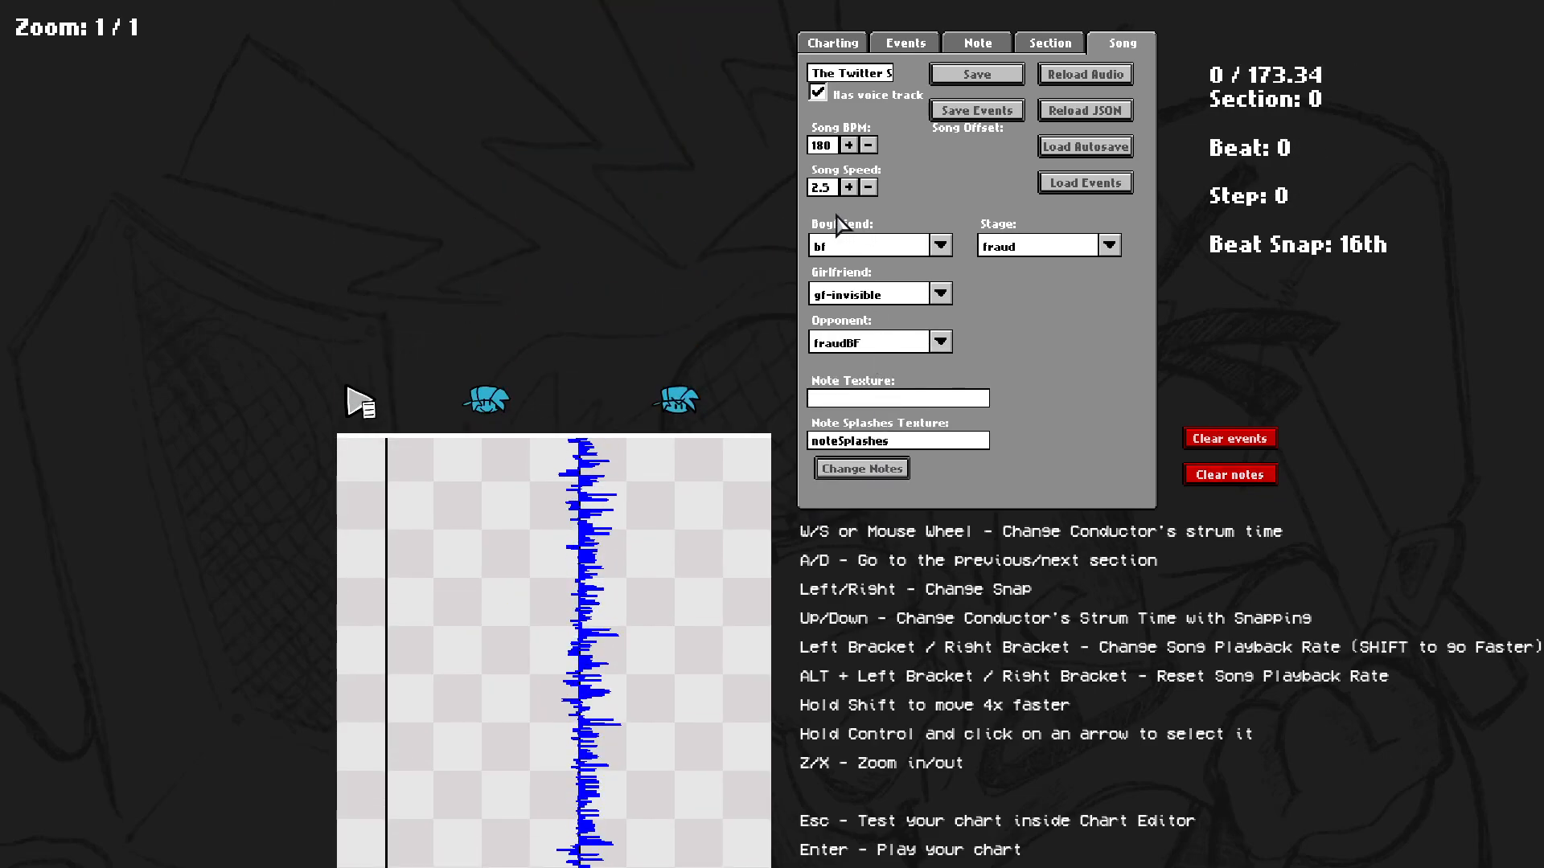
Switch the waveform display from instrumental to voices.
{"action": "left_click", "coordinate": [833, 44]}
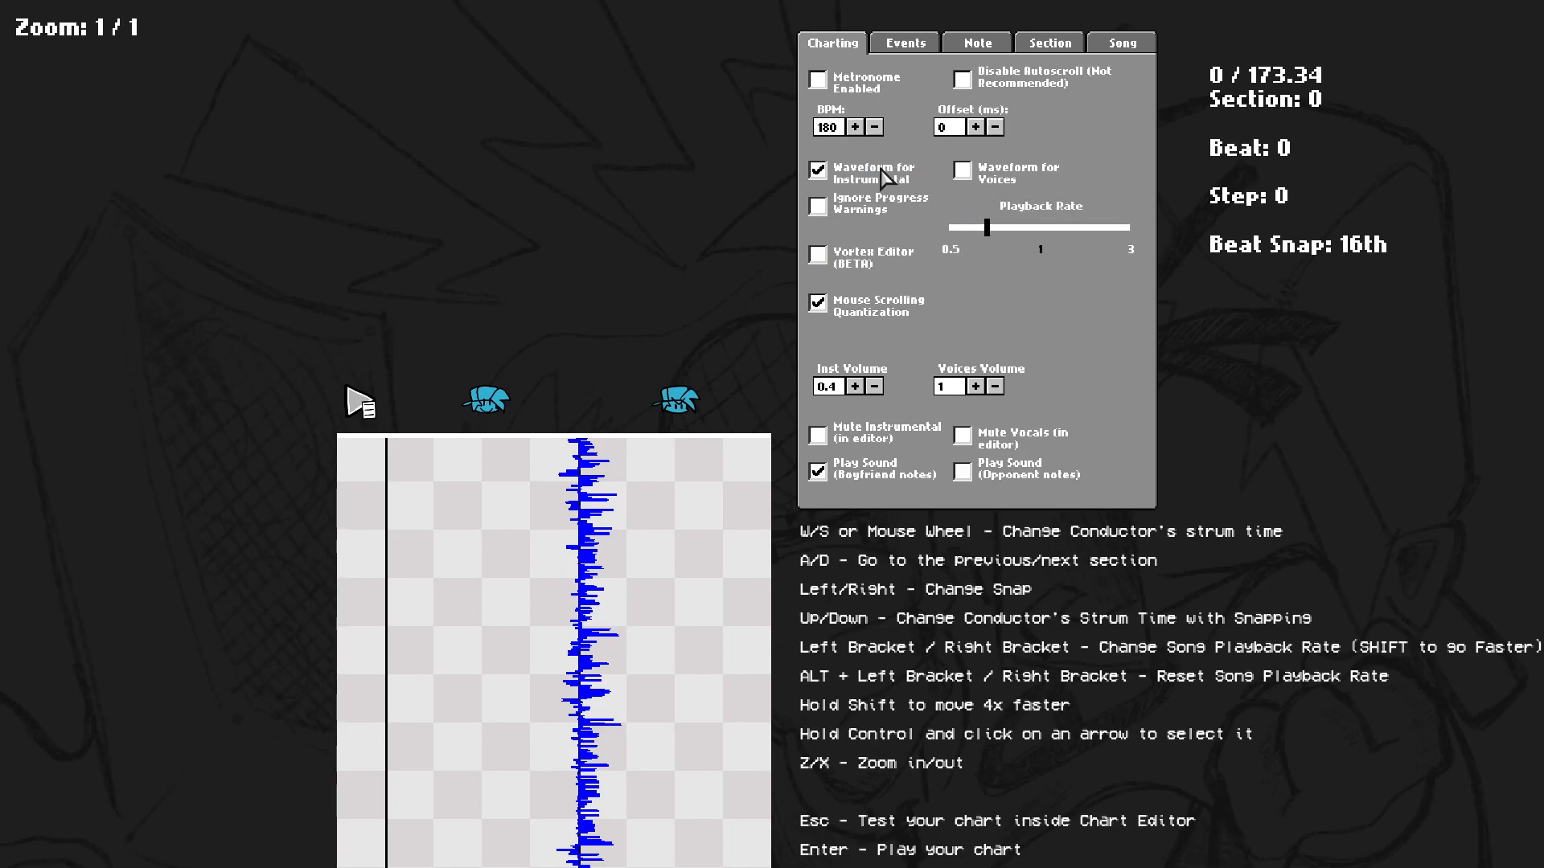
{"action": "left_click", "coordinate": [961, 172]}
{"action": "left_click", "coordinate": [895, 187]}
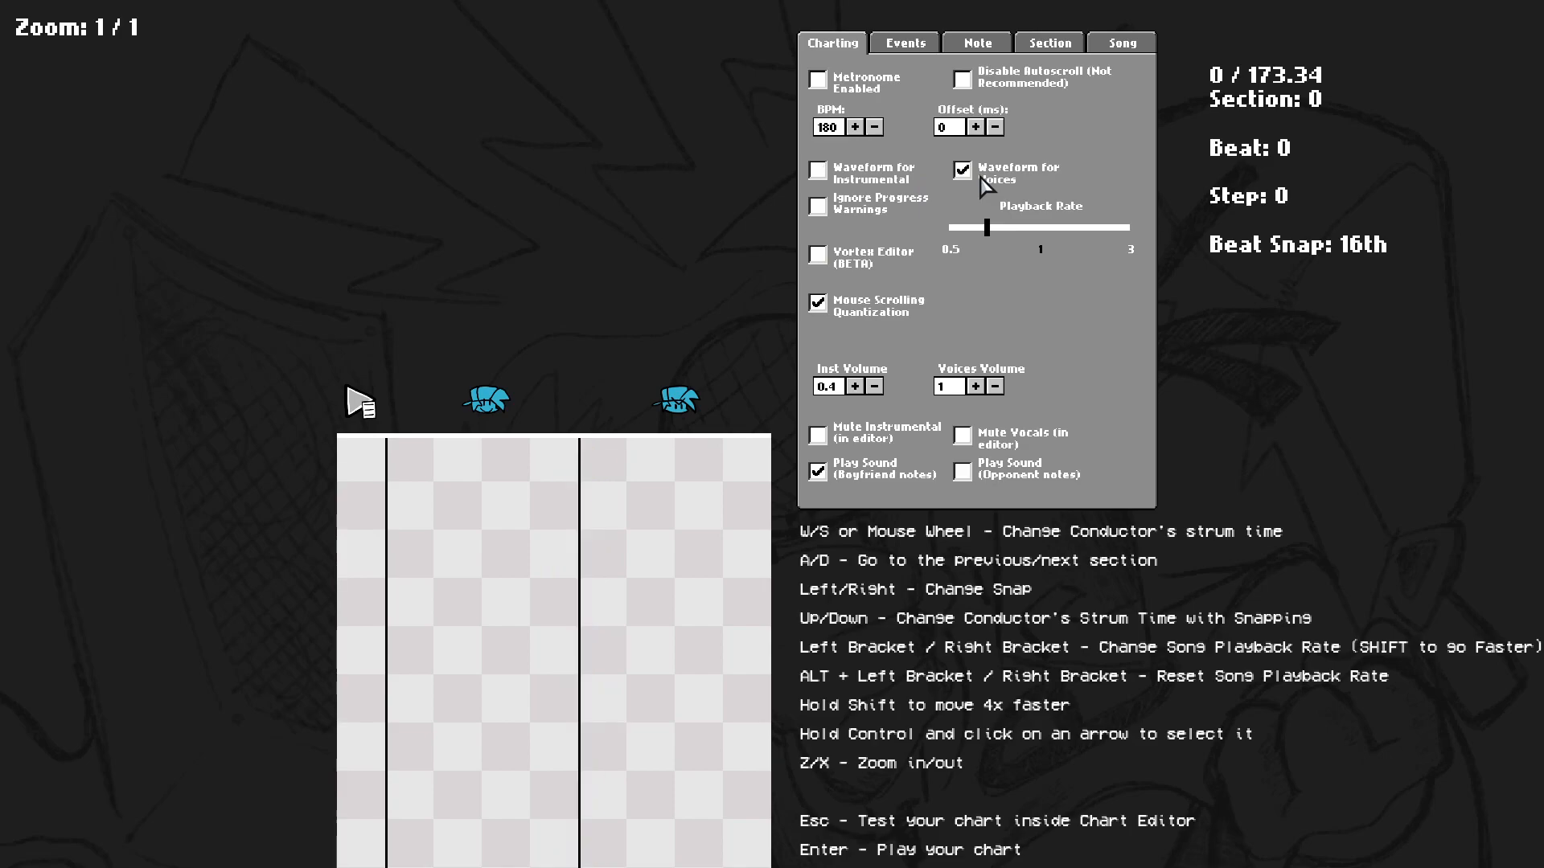
{"action": "key", "text": "space"}
Skip ahead several sections to the existing notes and play the preview there.
{"action": "key", "text": "space"}
{"action": "key", "text": "shift+d"}
{"action": "key", "text": "shift+d"}
{"action": "key", "text": "shift+d"}
{"action": "key", "text": "shift+d"}
{"action": "key", "text": "space"}
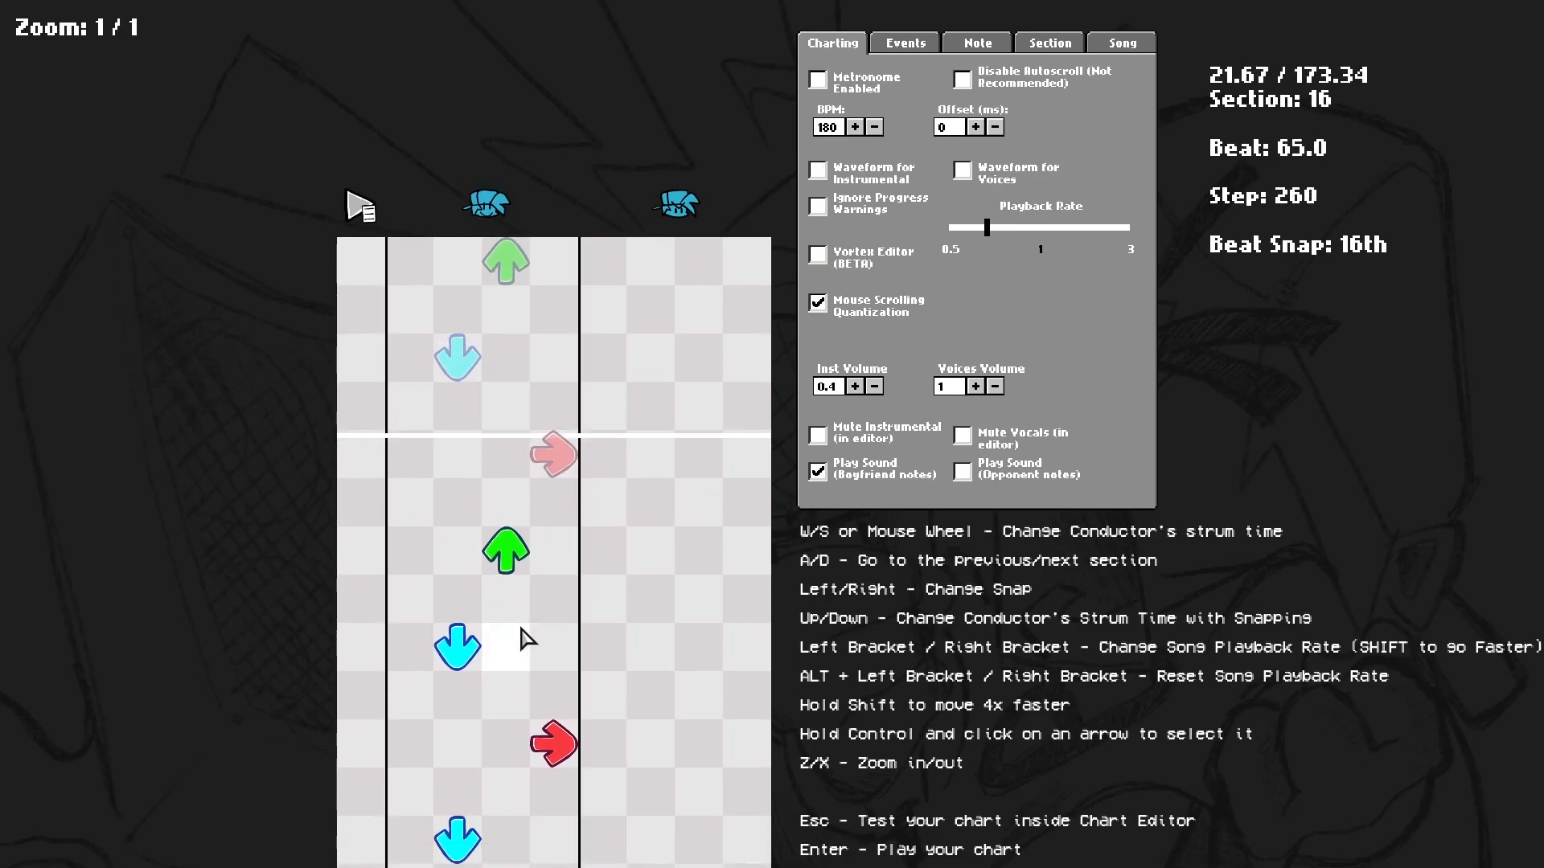
{"action": "key", "text": "a"}
{"action": "key", "text": "space"}
{"action": "scroll", "coordinate": [700, 439], "scroll_direction": "up", "scroll_amount": 4}
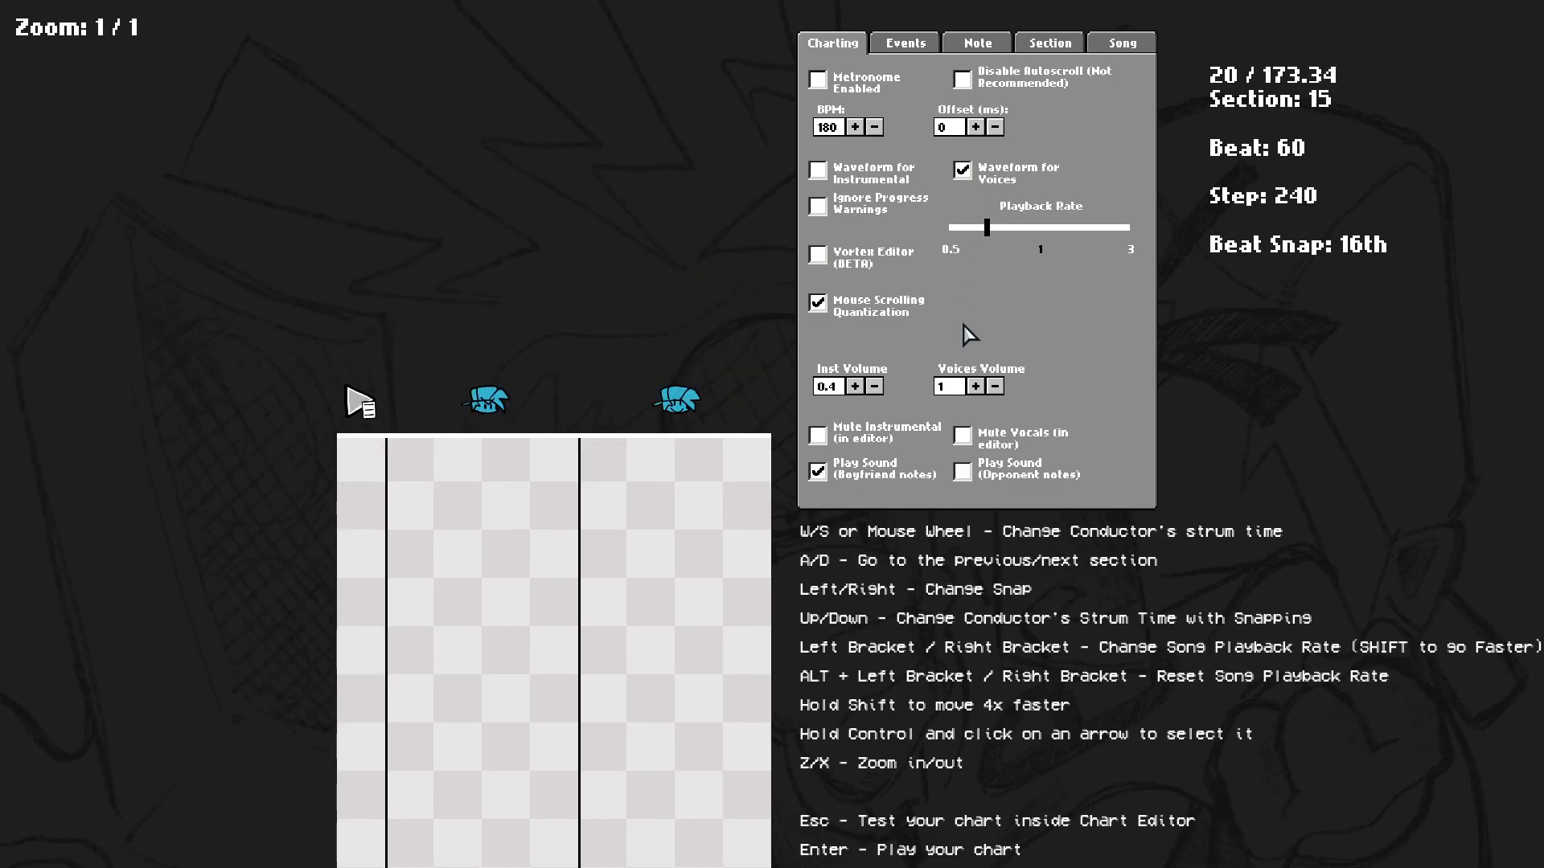
Switch the waveform back to instrumental and play the preview.
{"action": "left_click", "coordinate": [895, 186]}
{"action": "left_click", "coordinate": [994, 181]}
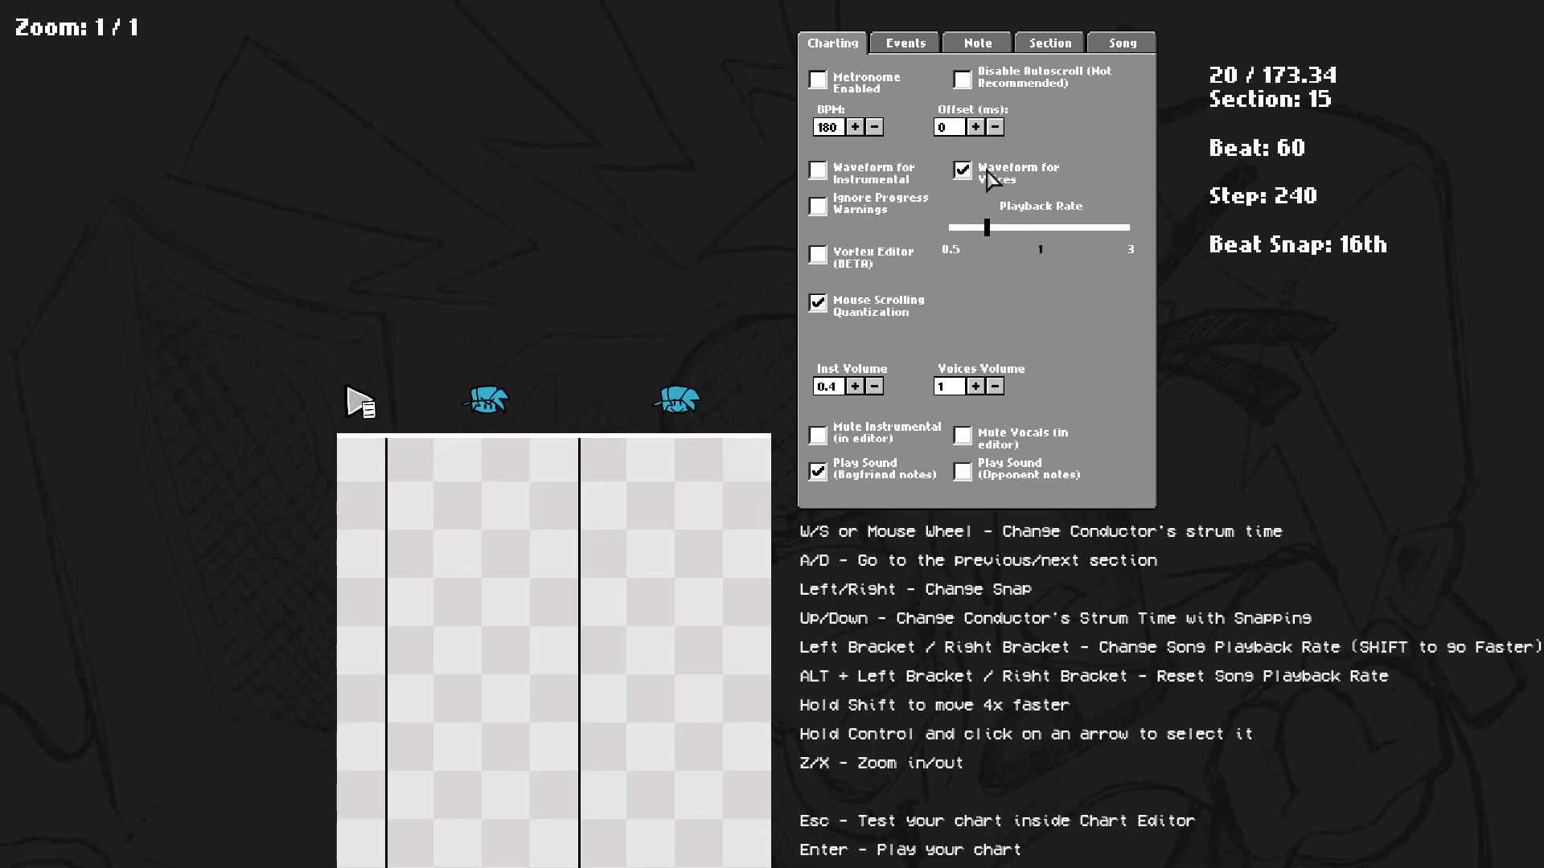
{"action": "left_click", "coordinate": [860, 187]}
{"action": "key", "text": "space"}
{"action": "scroll", "coordinate": [442, 421], "scroll_direction": "up", "scroll_amount": 8}
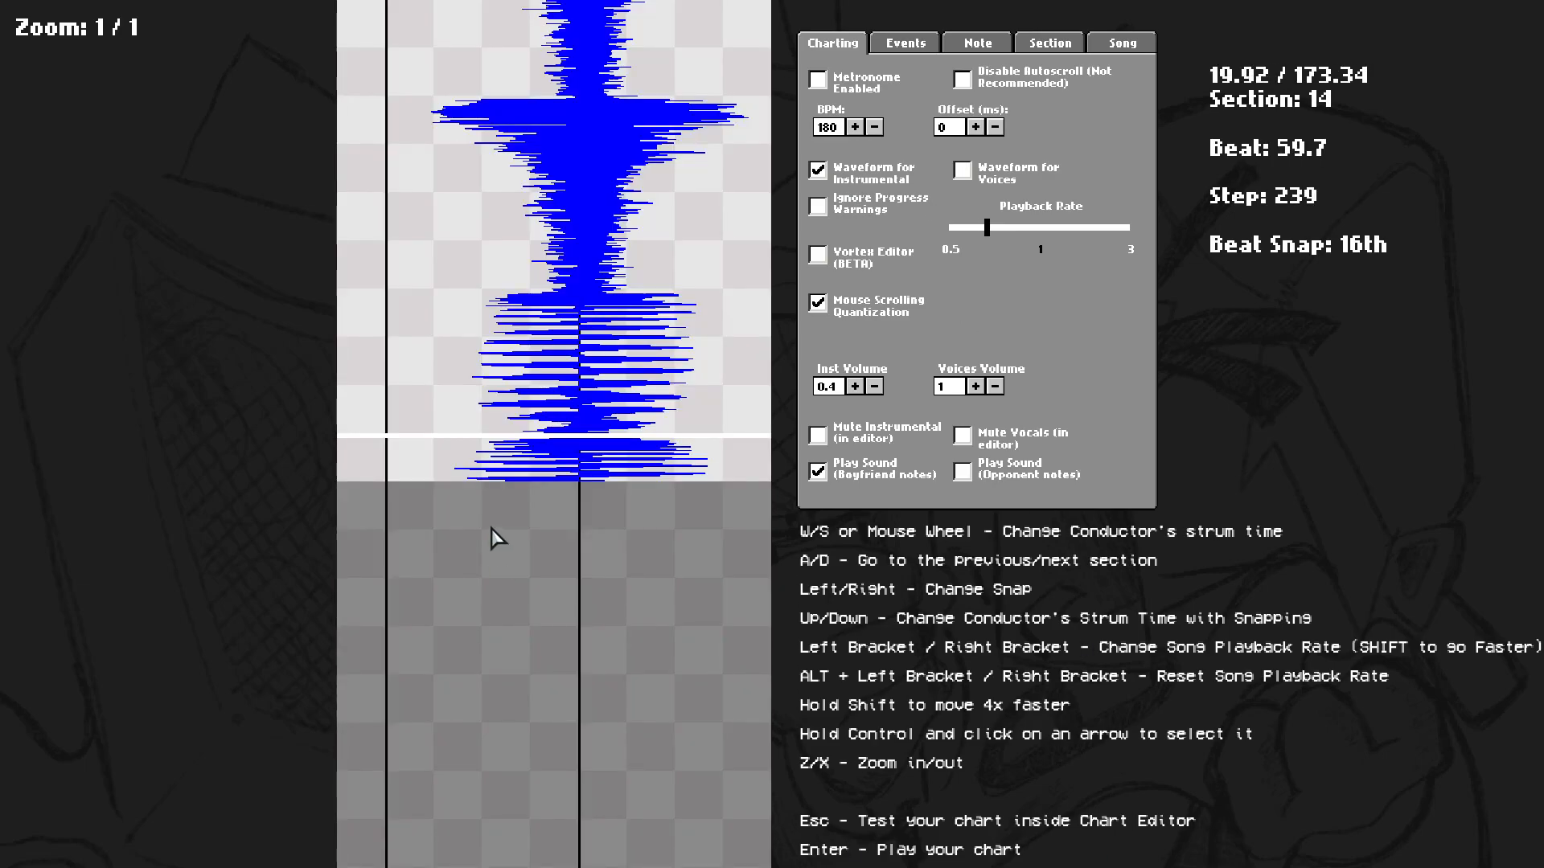
Chart down, up, down and right notes at the start of section 15.
{"action": "scroll", "coordinate": [491, 515], "scroll_direction": "down", "scroll_amount": 5}
{"action": "left_click", "coordinate": [455, 270]}
{"action": "left_click", "coordinate": [497, 363]}
{"action": "left_click", "coordinate": [469, 451]}
{"action": "scroll", "coordinate": [478, 447], "scroll_direction": "up", "scroll_amount": 6}
{"action": "key", "text": "space"}
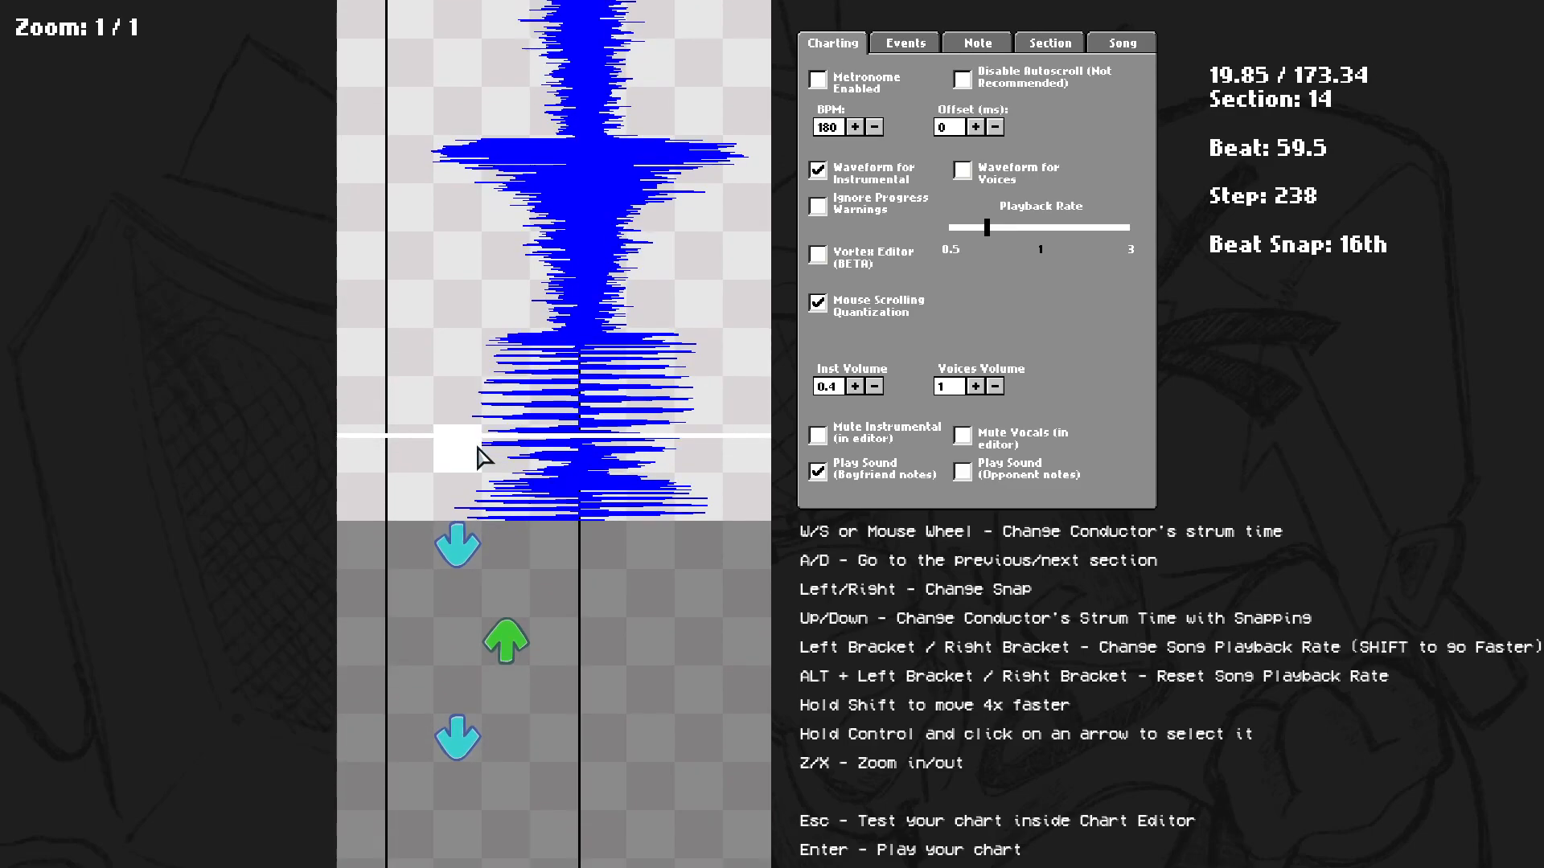
{"action": "scroll", "coordinate": [514, 662], "scroll_direction": "up", "scroll_amount": 1}
{"action": "left_click", "coordinate": [547, 602]}
{"action": "scroll", "coordinate": [549, 600], "scroll_direction": "up", "scroll_amount": 1}
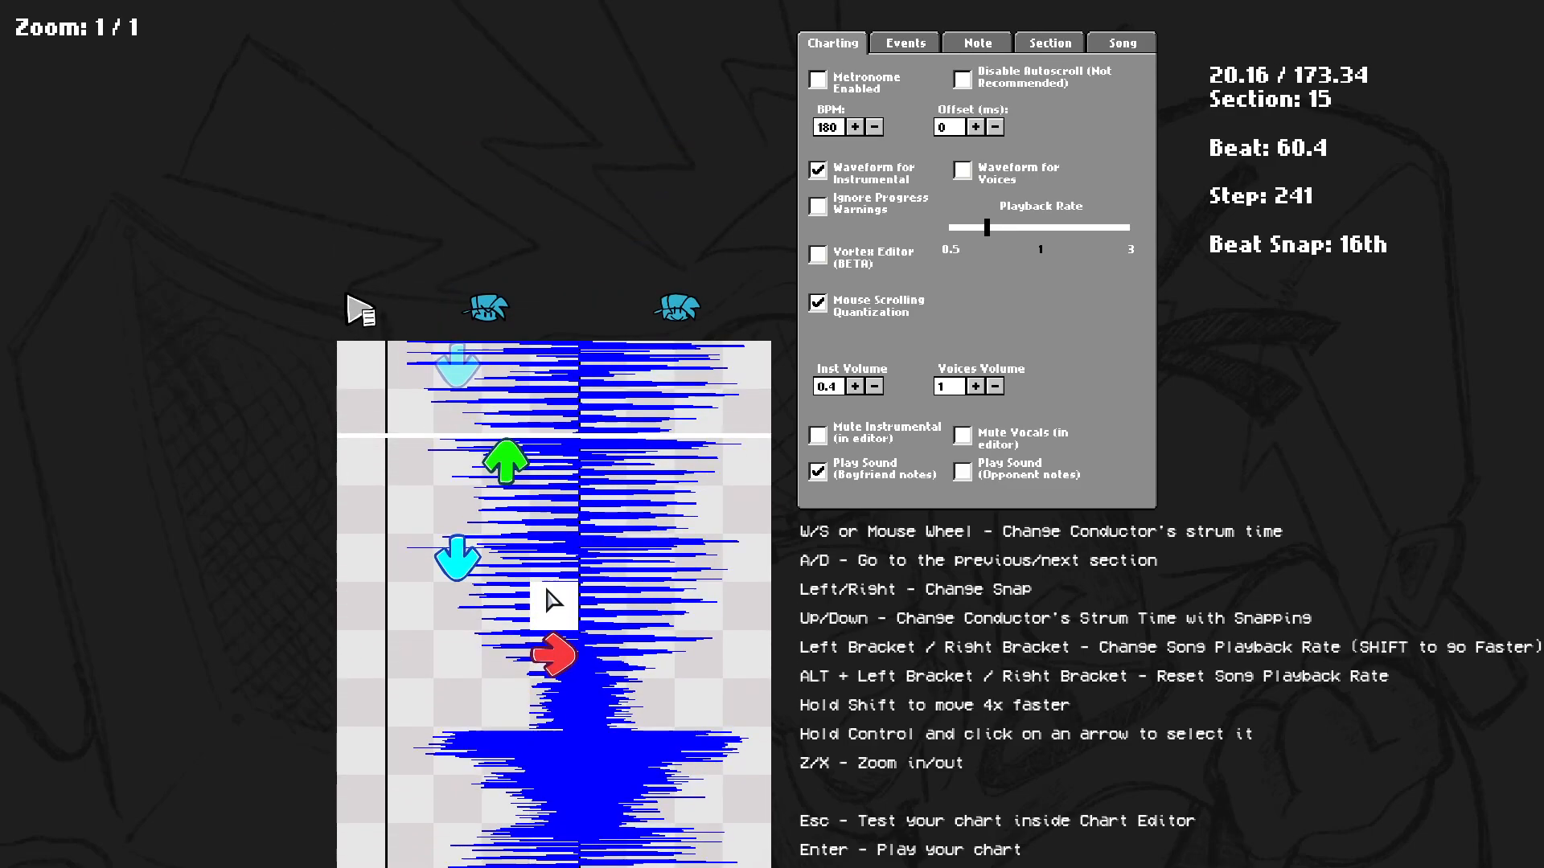
Add left notes in section 15 and play the preview from there.
{"action": "scroll", "coordinate": [531, 611], "scroll_direction": "down", "scroll_amount": 8}
{"action": "left_click", "coordinate": [417, 553]}
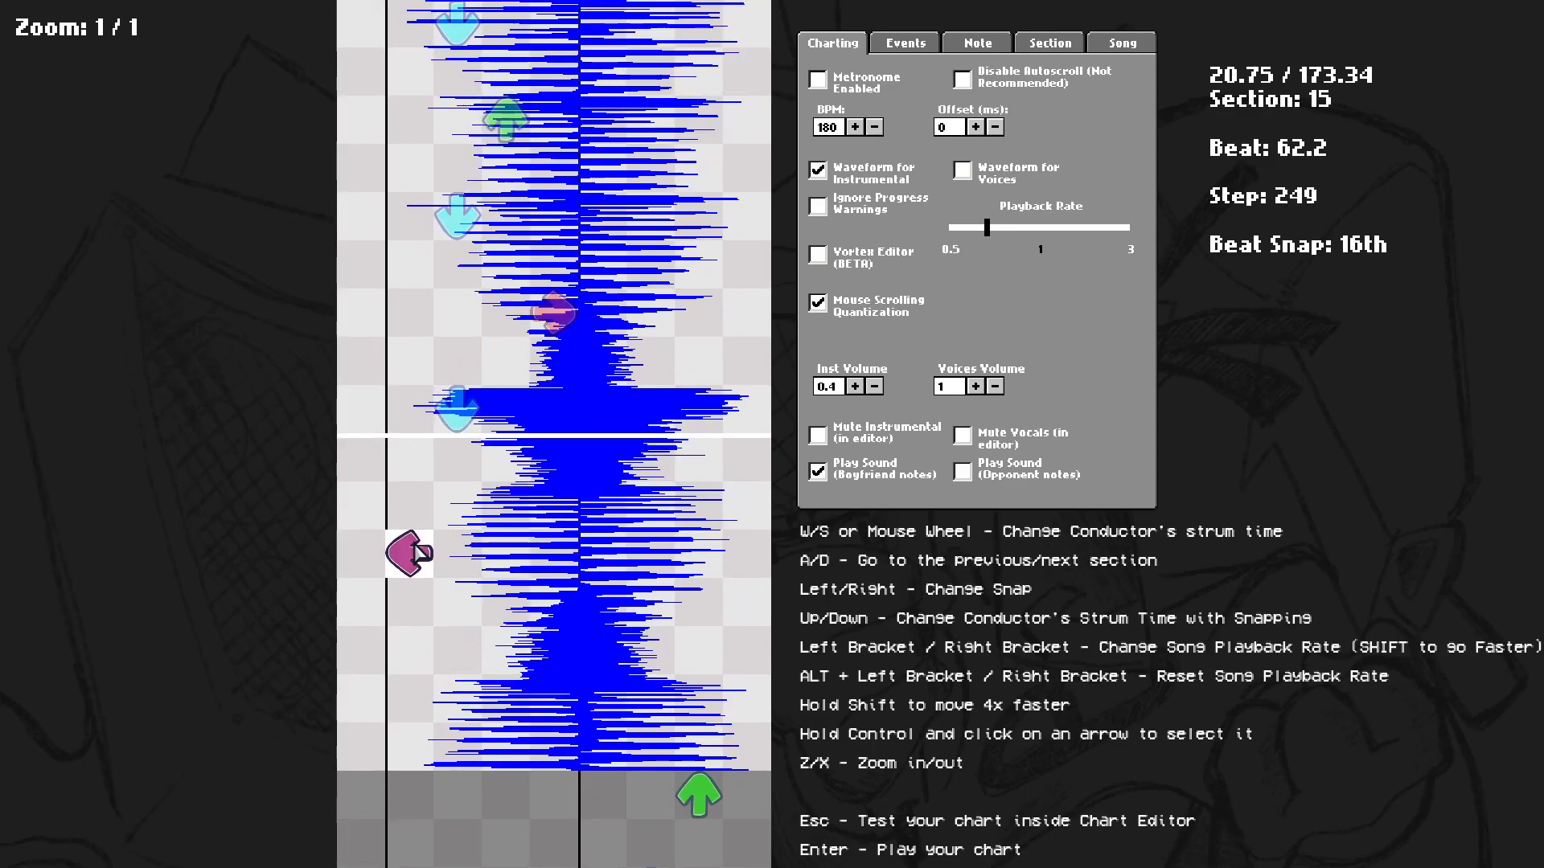
{"action": "scroll", "coordinate": [416, 546], "scroll_direction": "up", "scroll_amount": 2}
{"action": "left_click", "coordinate": [413, 667]}
{"action": "left_click", "coordinate": [417, 620]}
{"action": "scroll", "coordinate": [417, 621], "scroll_direction": "up", "scroll_amount": 9}
{"action": "key", "text": "space"}
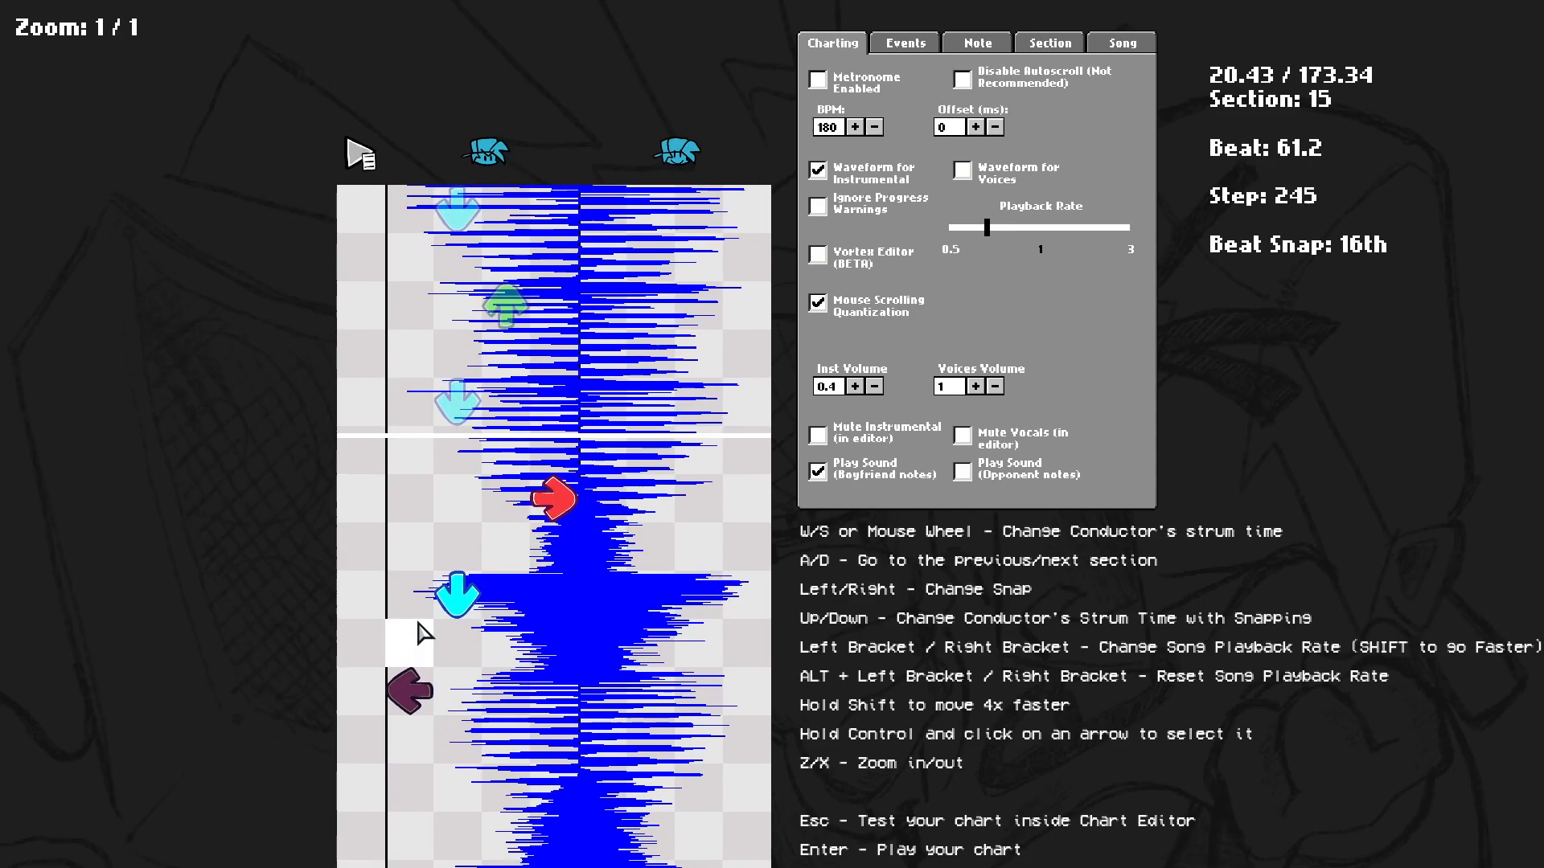
Adjust the down notes around the start of section 15 and play the preview again.
{"action": "scroll", "coordinate": [423, 632], "scroll_direction": "down", "scroll_amount": 1}
{"action": "left_click", "coordinate": [457, 507]}
{"action": "scroll", "coordinate": [467, 537], "scroll_direction": "up", "scroll_amount": 1}
{"action": "left_click", "coordinate": [466, 523]}
{"action": "left_click", "coordinate": [462, 598]}
{"action": "left_click", "coordinate": [467, 551]}
{"action": "left_click", "coordinate": [462, 506]}
{"action": "scroll", "coordinate": [462, 515], "scroll_direction": "up", "scroll_amount": 12}
{"action": "key", "text": "space"}
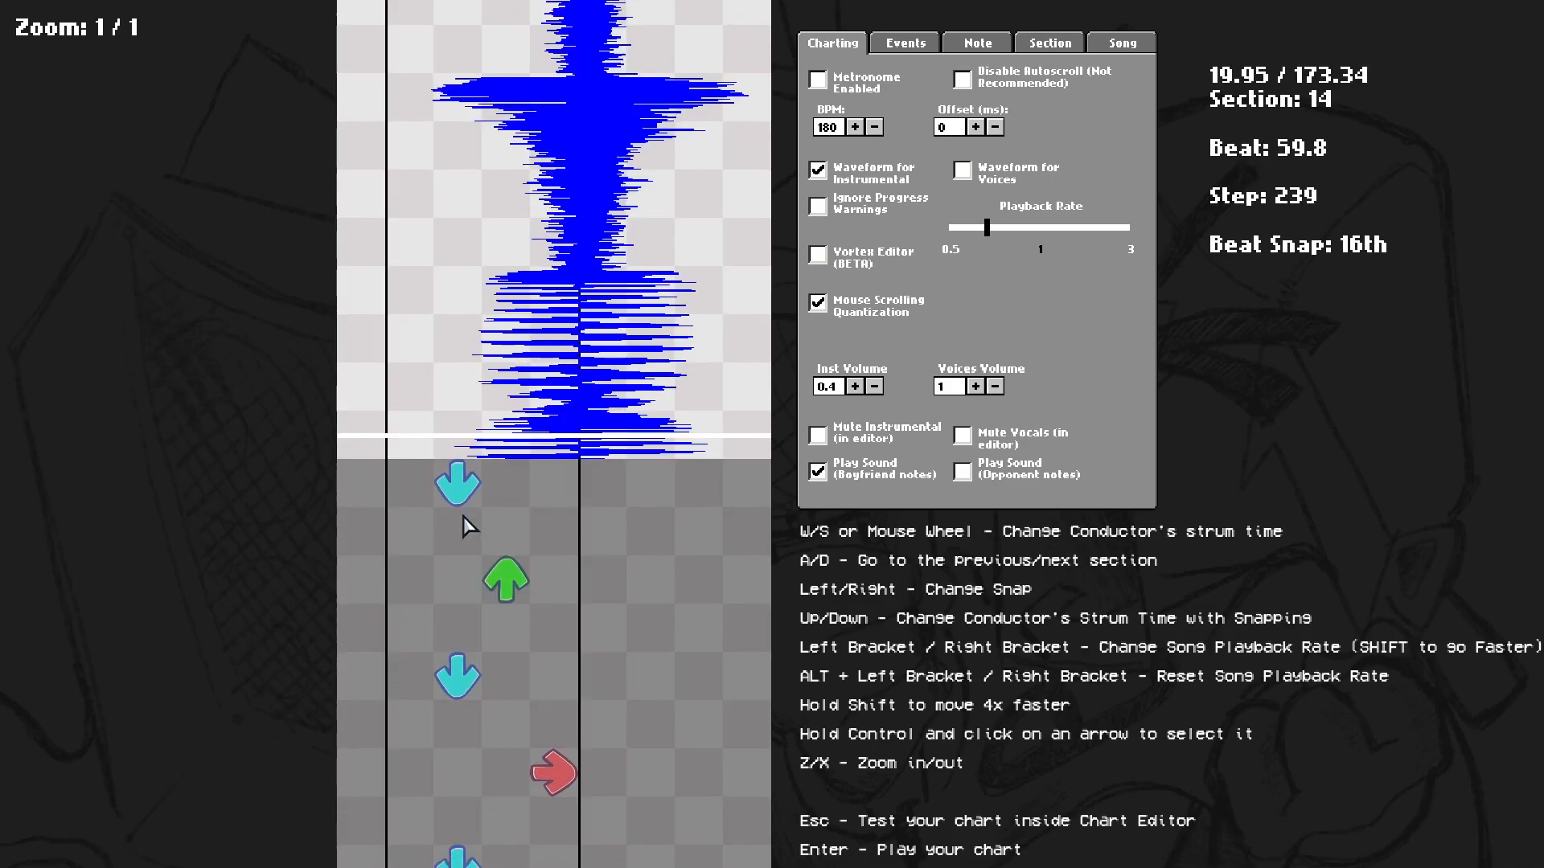
{"action": "scroll", "coordinate": [452, 530], "scroll_direction": "up", "scroll_amount": 5}
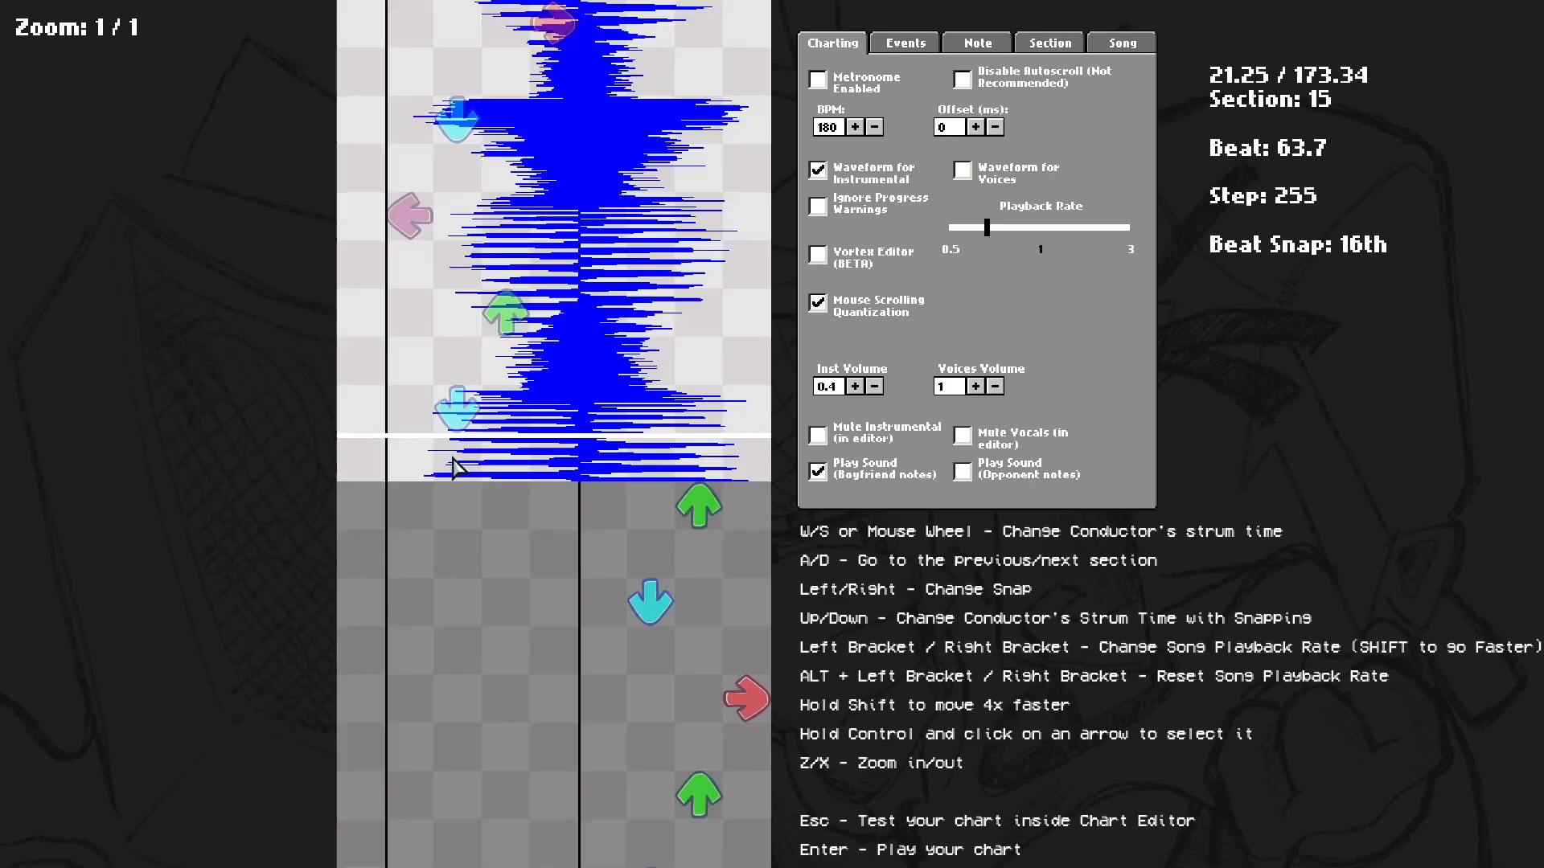
Delete the notes charted in section 15.
{"action": "left_click", "coordinate": [457, 554]}
{"action": "left_click", "coordinate": [505, 456]}
{"action": "left_click", "coordinate": [420, 352]}
{"action": "left_click", "coordinate": [421, 352]}
{"action": "left_click", "coordinate": [440, 356]}
{"action": "left_click", "coordinate": [423, 352]}
{"action": "left_click", "coordinate": [452, 270]}
{"action": "left_click", "coordinate": [560, 182]}
{"action": "scroll", "coordinate": [555, 197], "scroll_direction": "up", "scroll_amount": 4}
{"action": "left_click", "coordinate": [458, 264]}
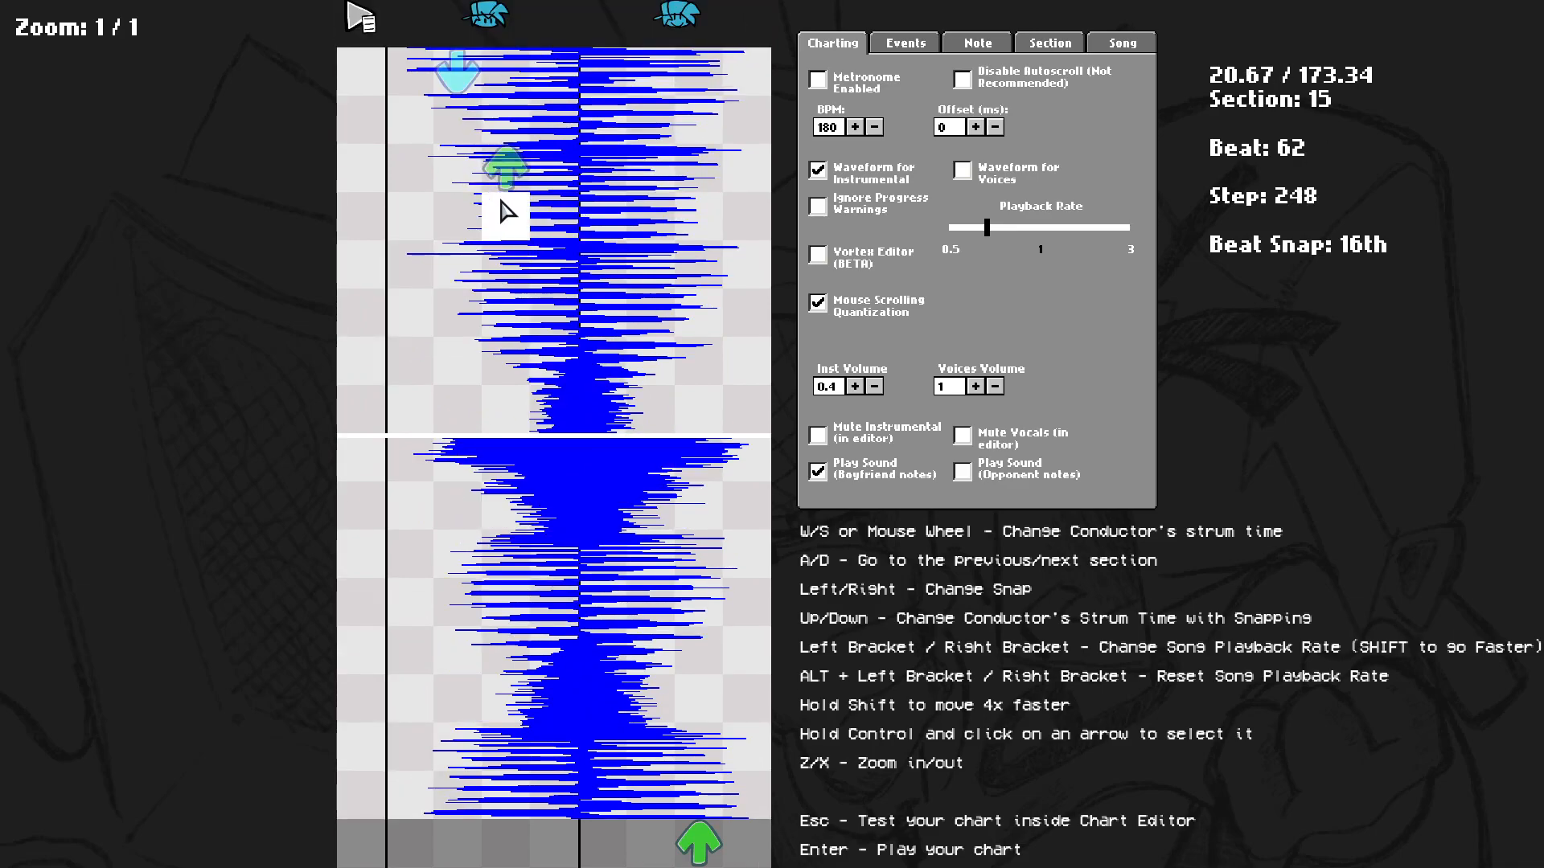
{"action": "left_click", "coordinate": [505, 167]}
{"action": "left_click", "coordinate": [455, 71]}
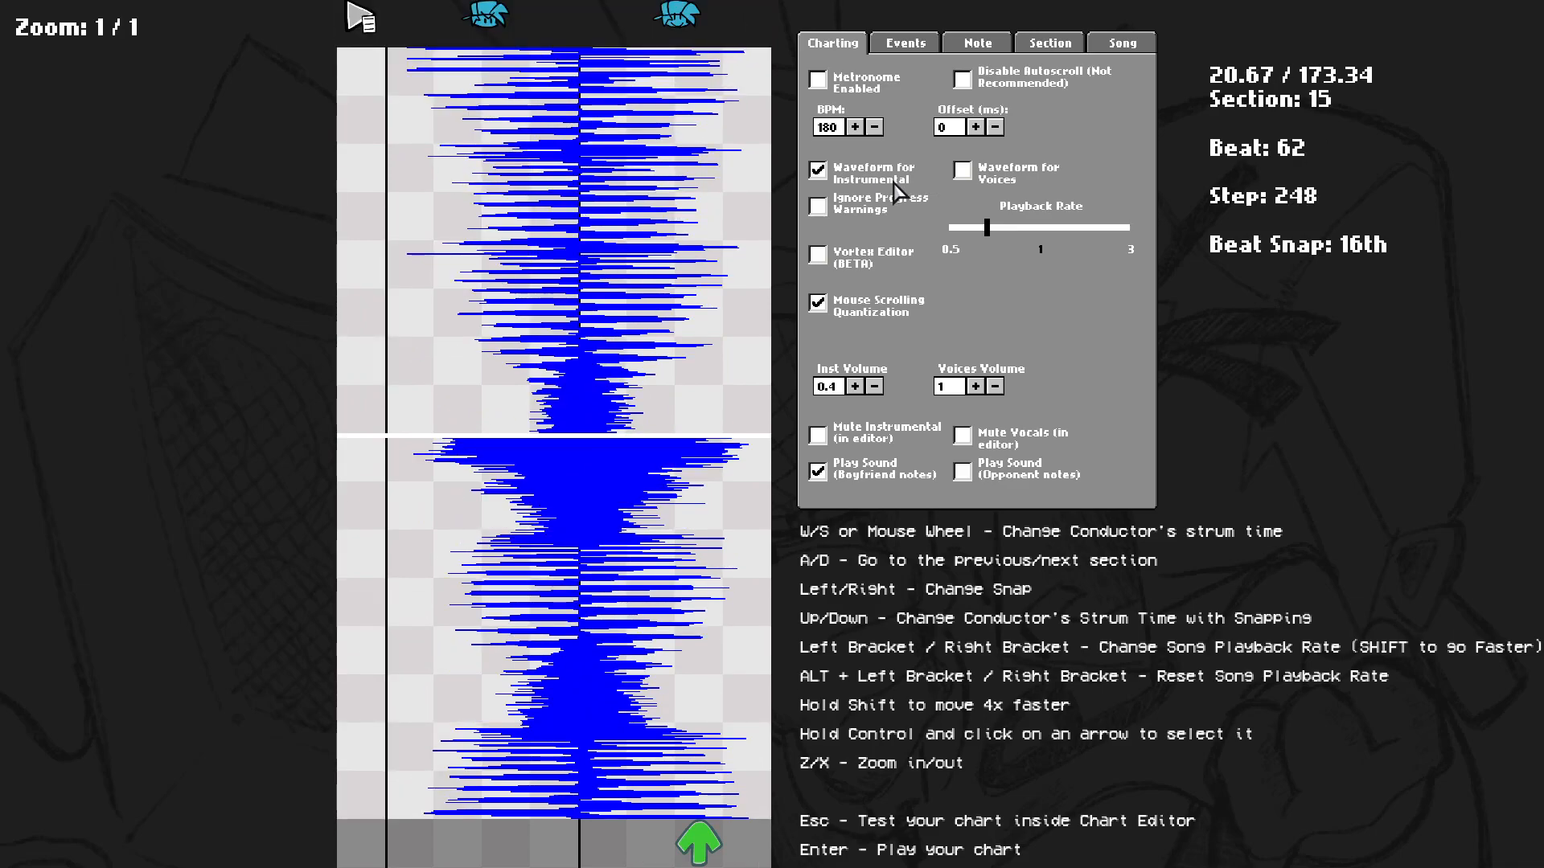
Switch the waveform display to voices and play the preview from section 16.
{"action": "left_click", "coordinate": [977, 184]}
{"action": "scroll", "coordinate": [901, 273], "scroll_direction": "up", "scroll_amount": 5}
{"action": "scroll", "coordinate": [654, 638], "scroll_direction": "down", "scroll_amount": 10}
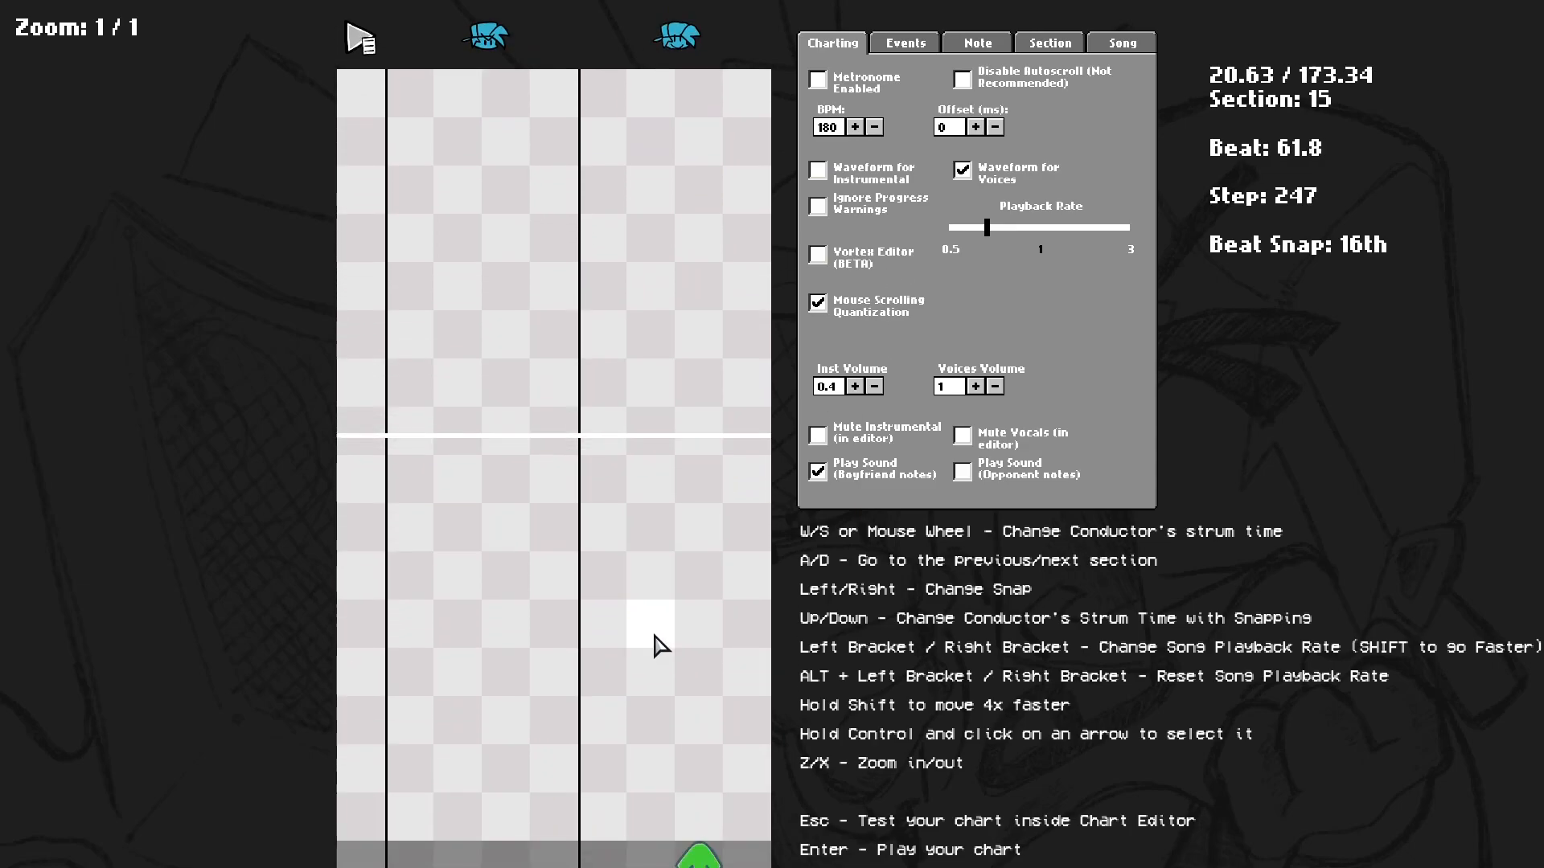
{"action": "scroll", "coordinate": [655, 637], "scroll_direction": "down", "scroll_amount": 6}
{"action": "scroll", "coordinate": [644, 624], "scroll_direction": "up", "scroll_amount": 1}
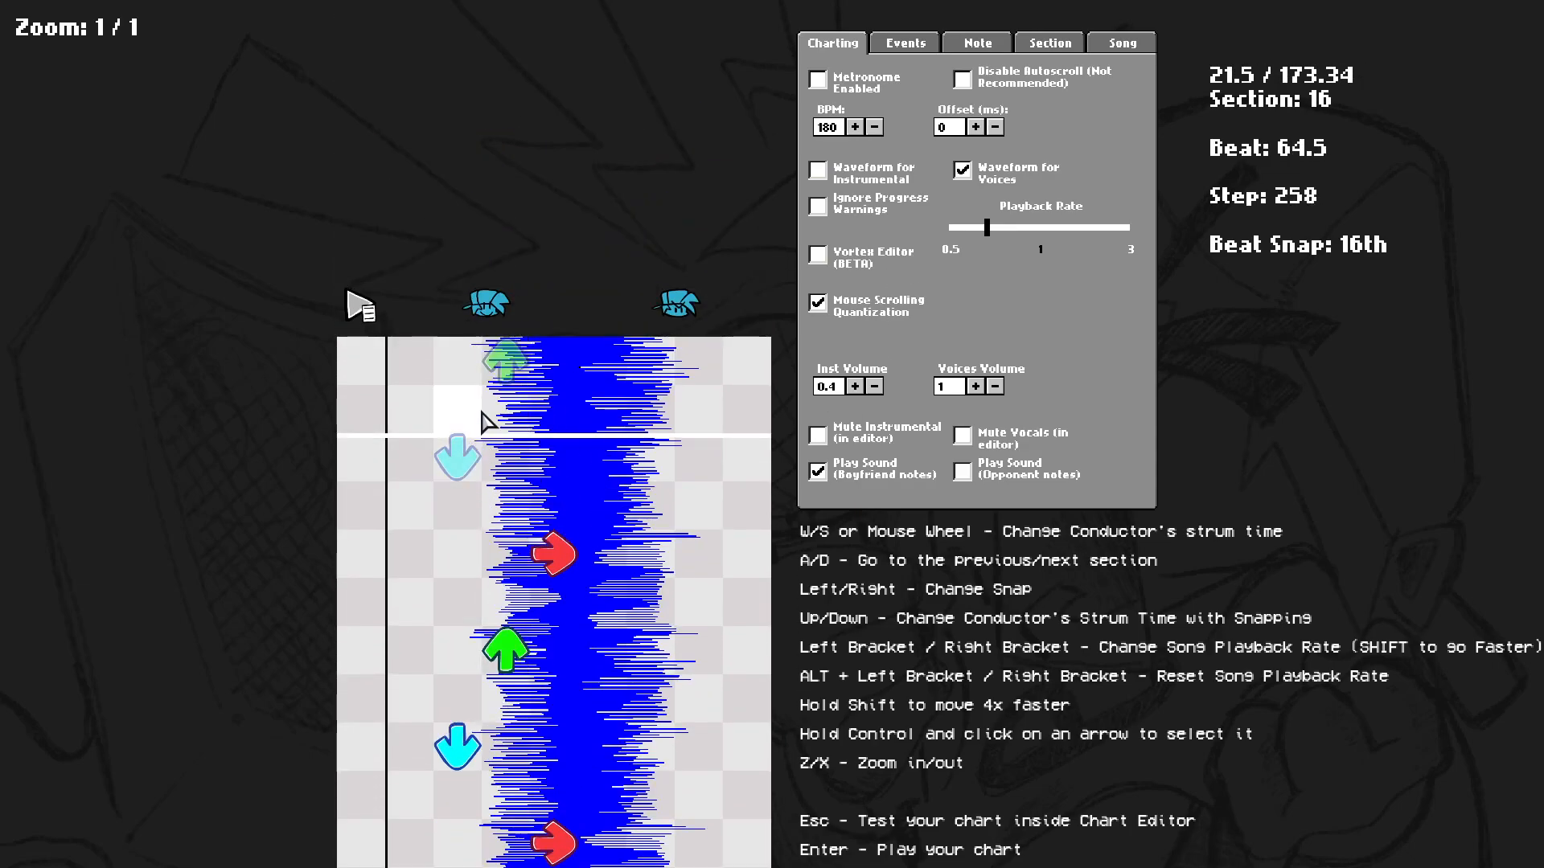
{"action": "scroll", "coordinate": [493, 391], "scroll_direction": "up", "scroll_amount": 4}
{"action": "scroll", "coordinate": [534, 510], "scroll_direction": "down", "scroll_amount": 2}
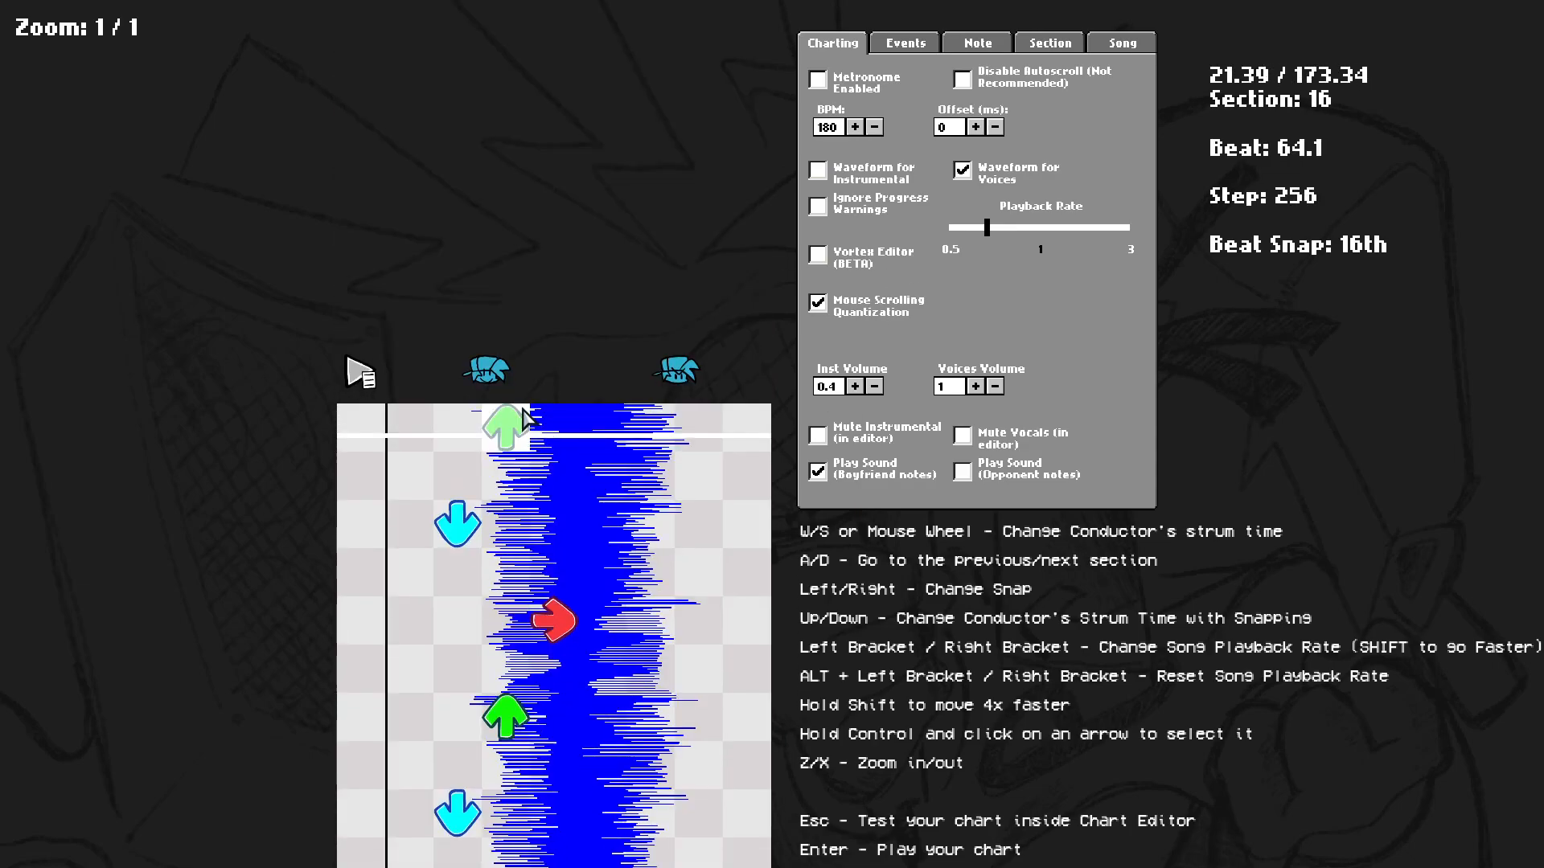
{"action": "left_click", "coordinate": [599, 440]}
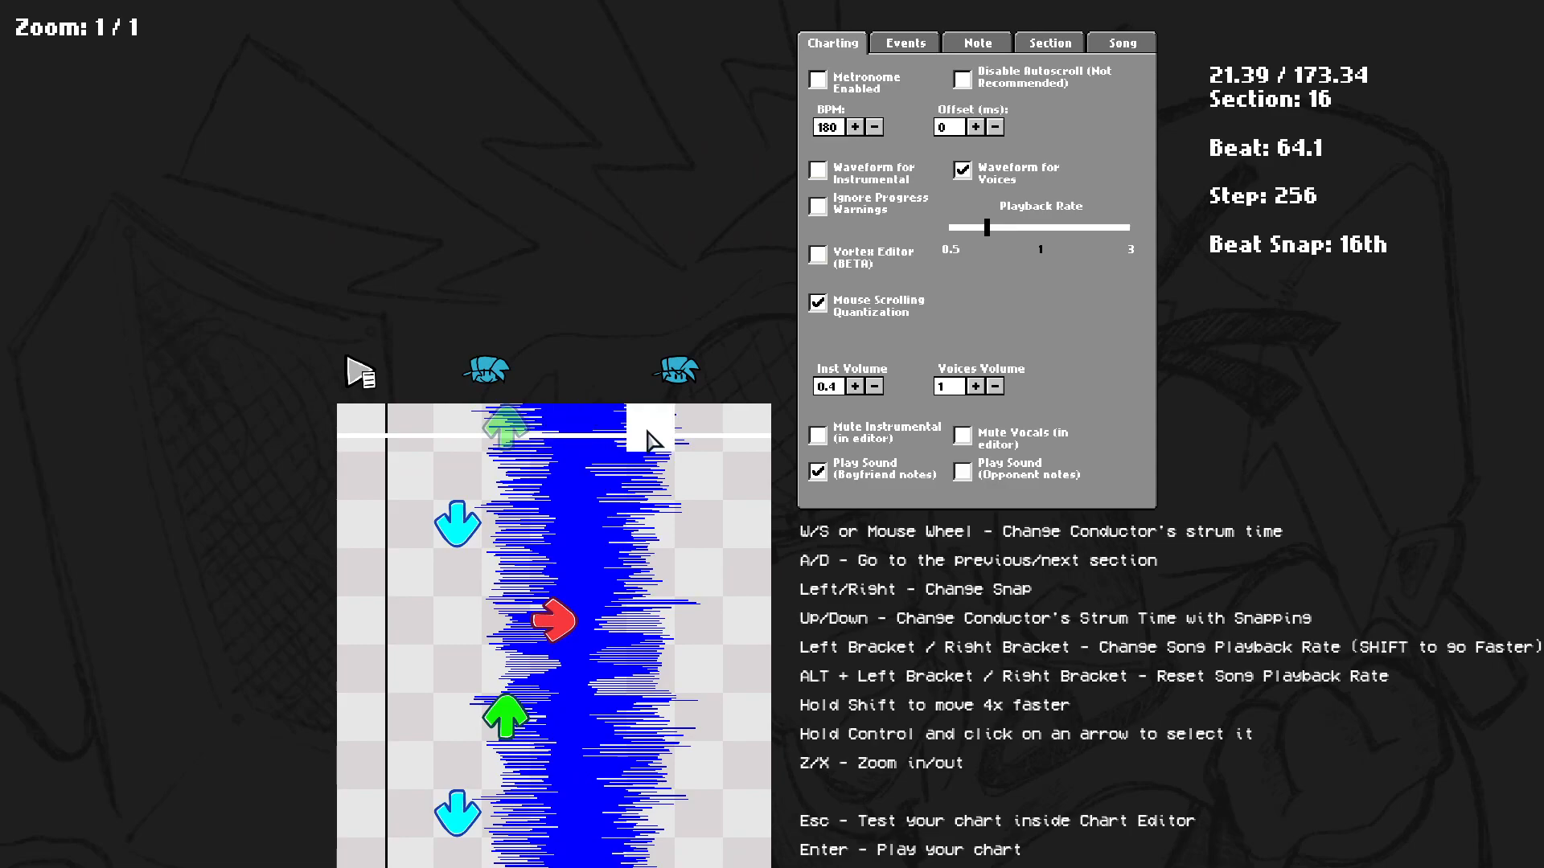
{"action": "left_click", "coordinate": [561, 435]}
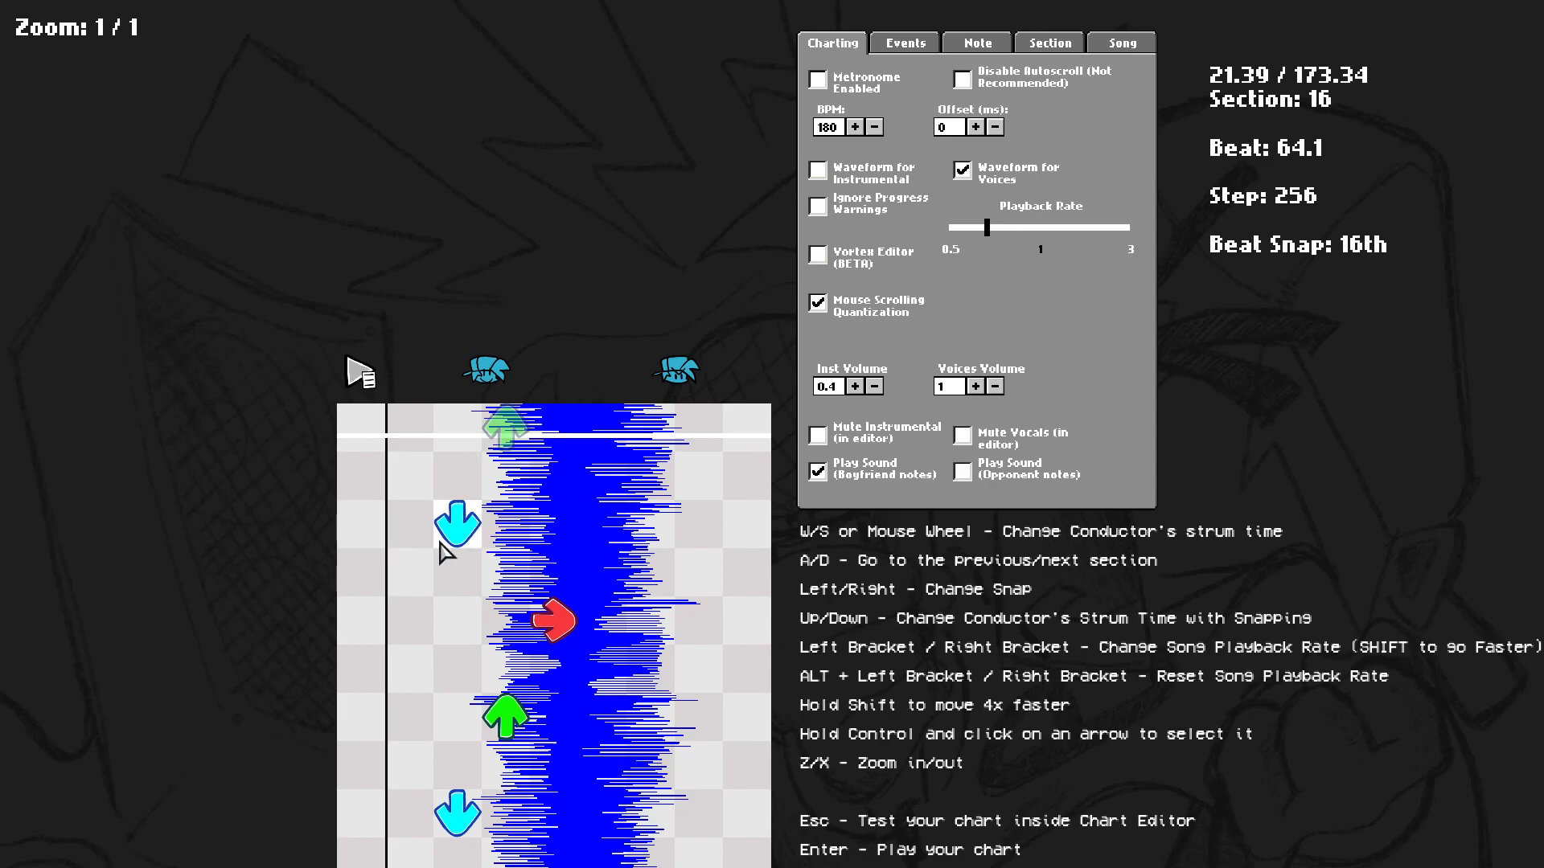
{"action": "key", "text": "space"}
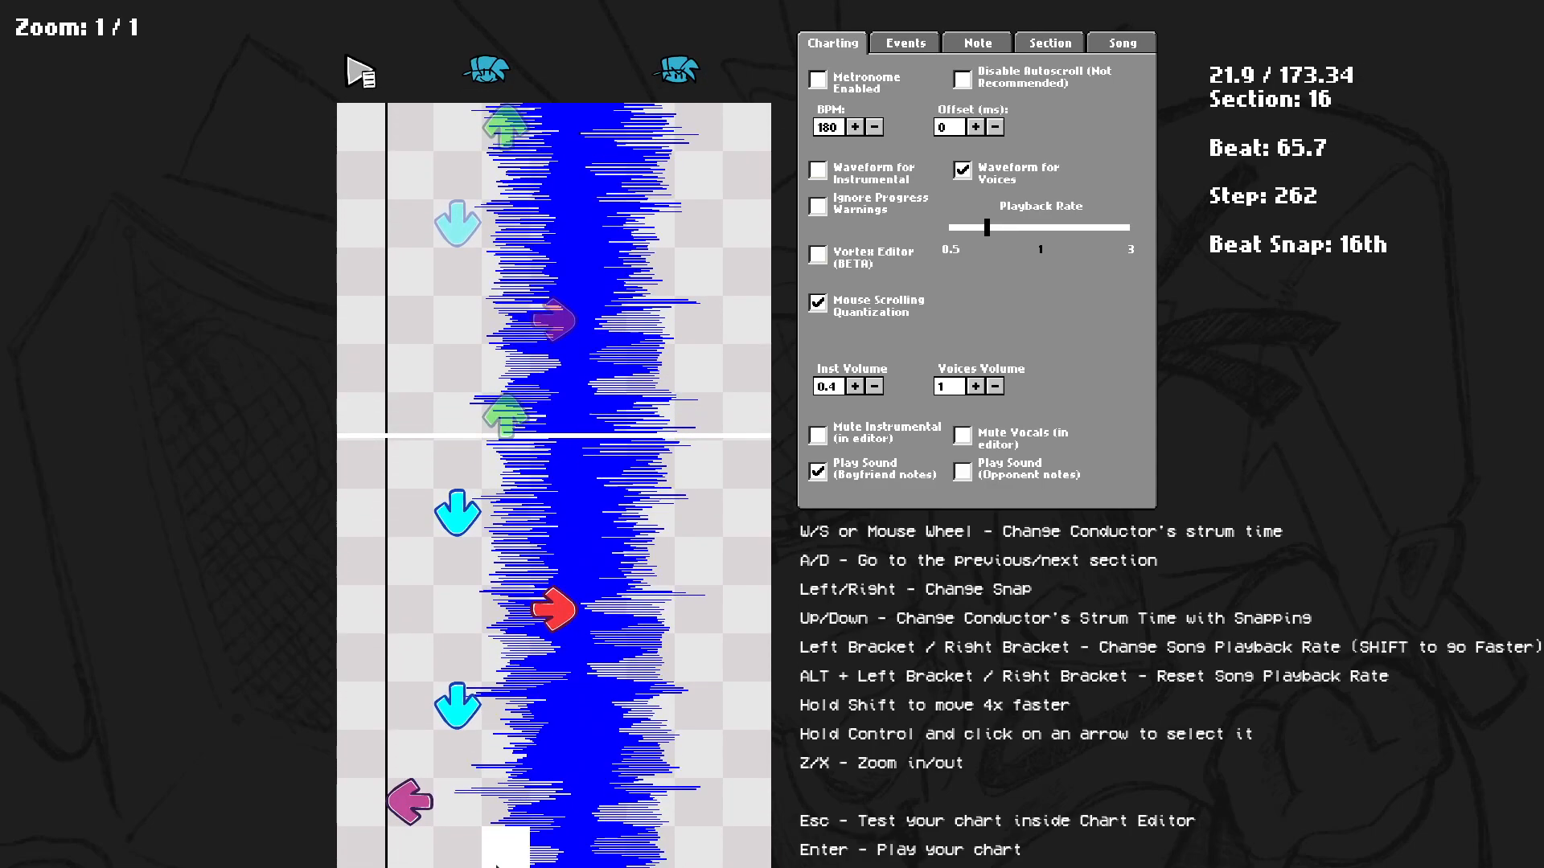
{"action": "scroll", "coordinate": [491, 563], "scroll_direction": "up", "scroll_amount": 4}
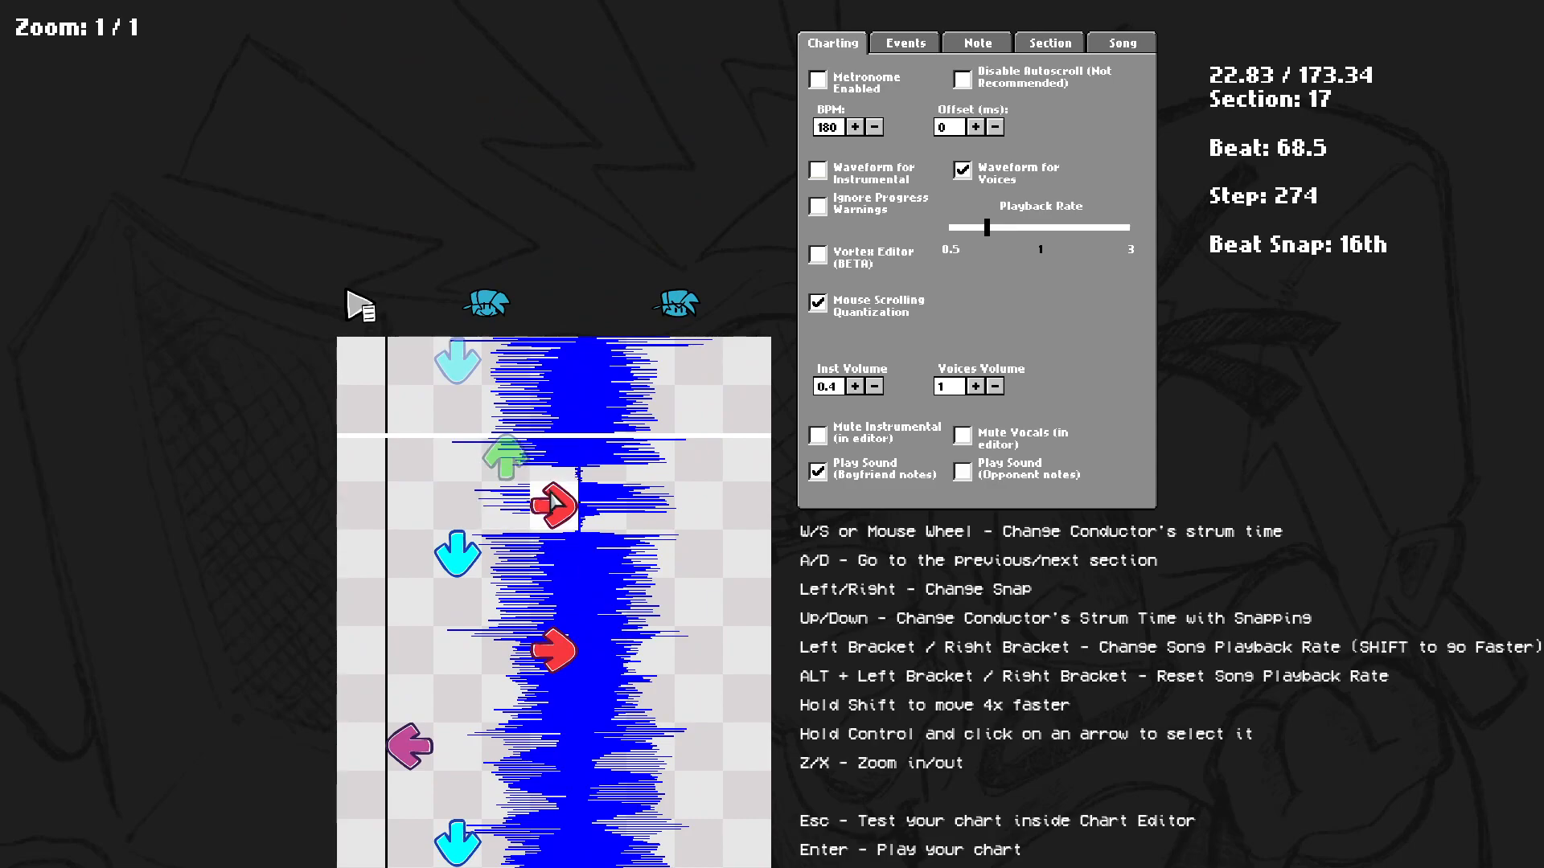
Reposition the right note near the start of section 17, zooming in and out to place it.
{"action": "left_click", "coordinate": [553, 529]}
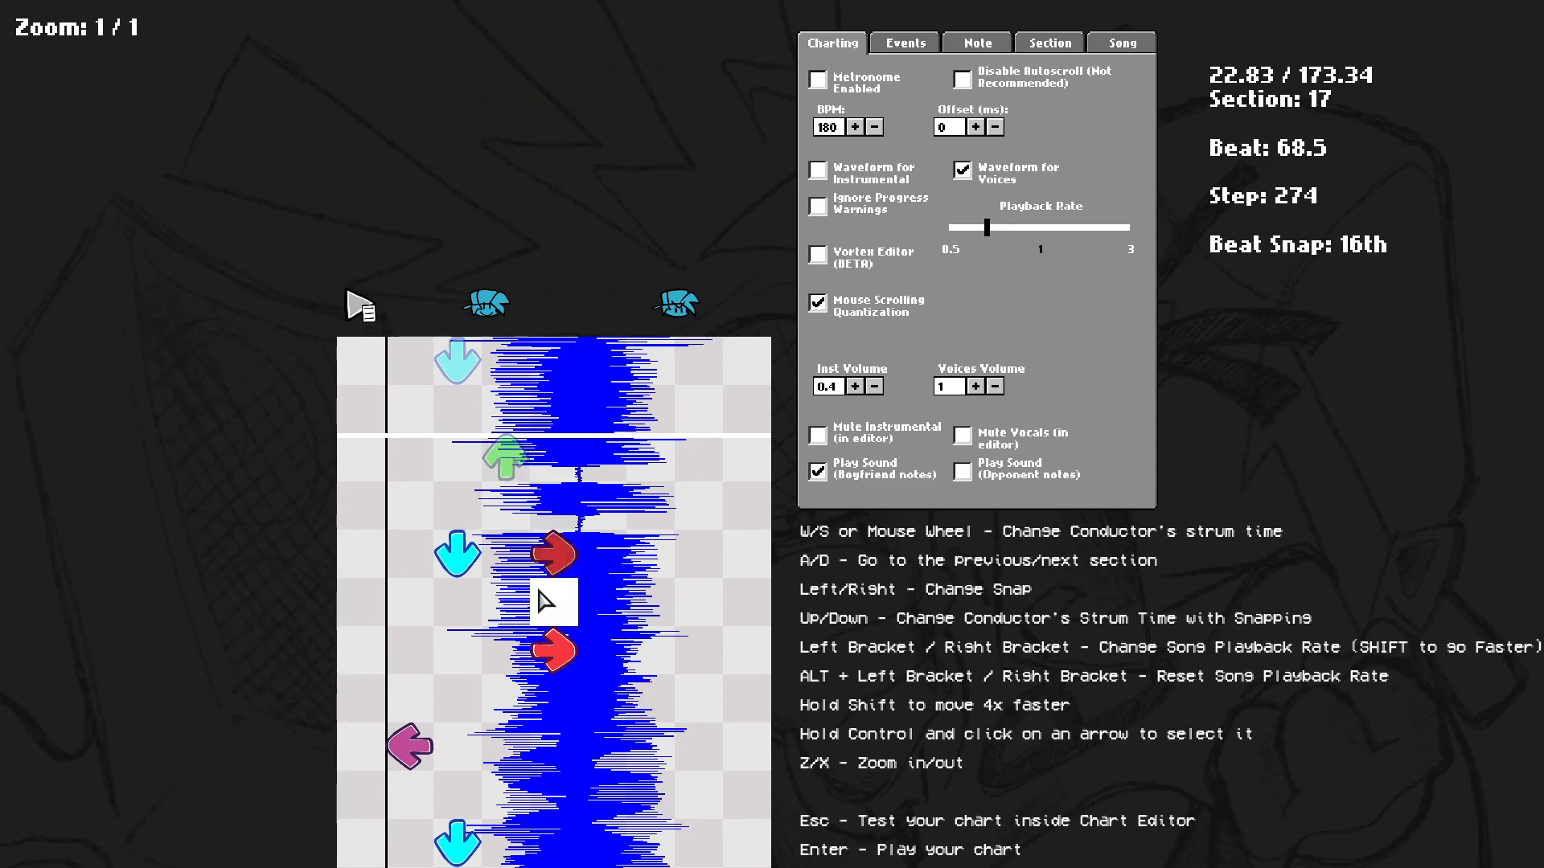
{"action": "key", "text": "x"}
{"action": "left_click", "coordinate": [553, 496]}
{"action": "left_click", "coordinate": [462, 551]}
{"action": "key", "text": "z"}
{"action": "left_click", "coordinate": [546, 560]}
{"action": "left_click", "coordinate": [475, 515]}
{"action": "left_click", "coordinate": [542, 498]}
{"action": "left_click", "coordinate": [546, 517]}
{"action": "scroll", "coordinate": [550, 547], "scroll_direction": "down", "scroll_amount": 2}
{"action": "scroll", "coordinate": [550, 559], "scroll_direction": "up", "scroll_amount": 4}
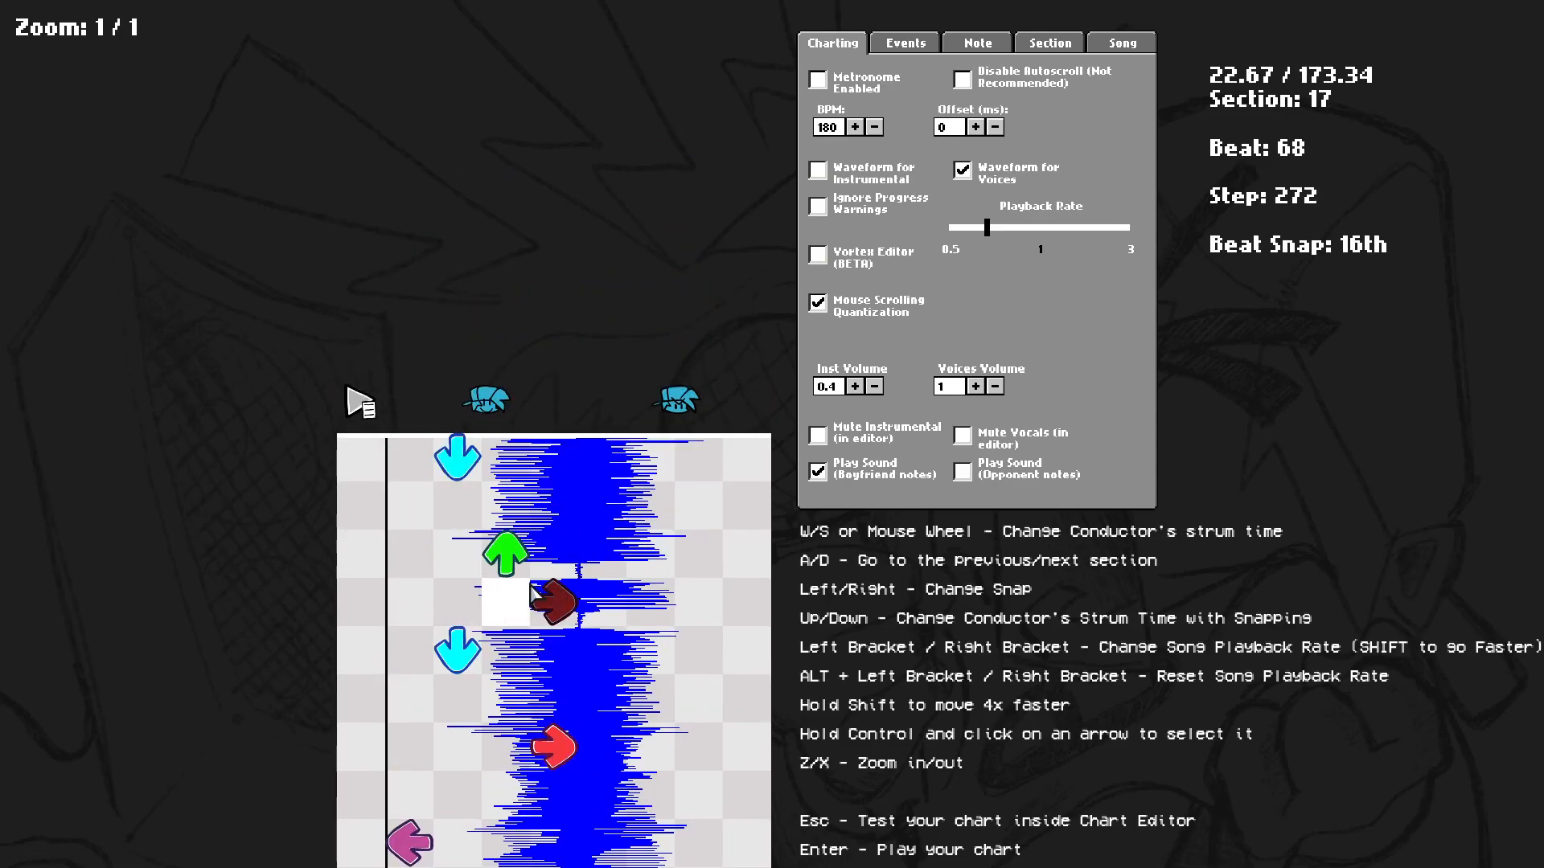
{"action": "scroll", "coordinate": [555, 555], "scroll_direction": "down", "scroll_amount": 2}
{"action": "scroll", "coordinate": [553, 559], "scroll_direction": "up", "scroll_amount": 1}
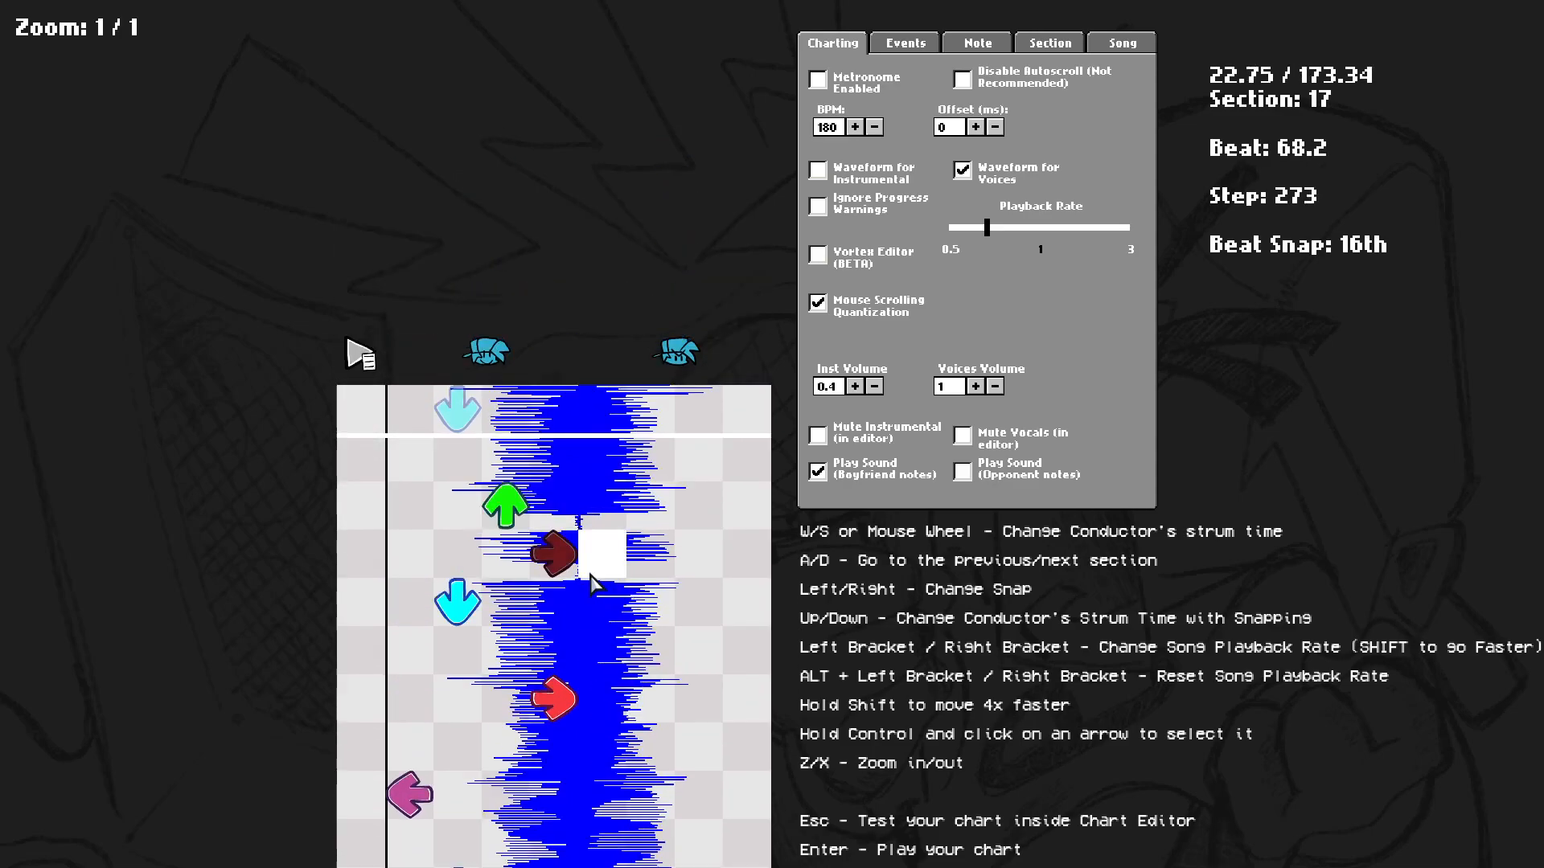
{"action": "scroll", "coordinate": [472, 840], "scroll_direction": "up", "scroll_amount": 6}
{"action": "scroll", "coordinate": [514, 611], "scroll_direction": "down", "scroll_amount": 8}
{"action": "scroll", "coordinate": [576, 514], "scroll_direction": "down", "scroll_amount": 14}
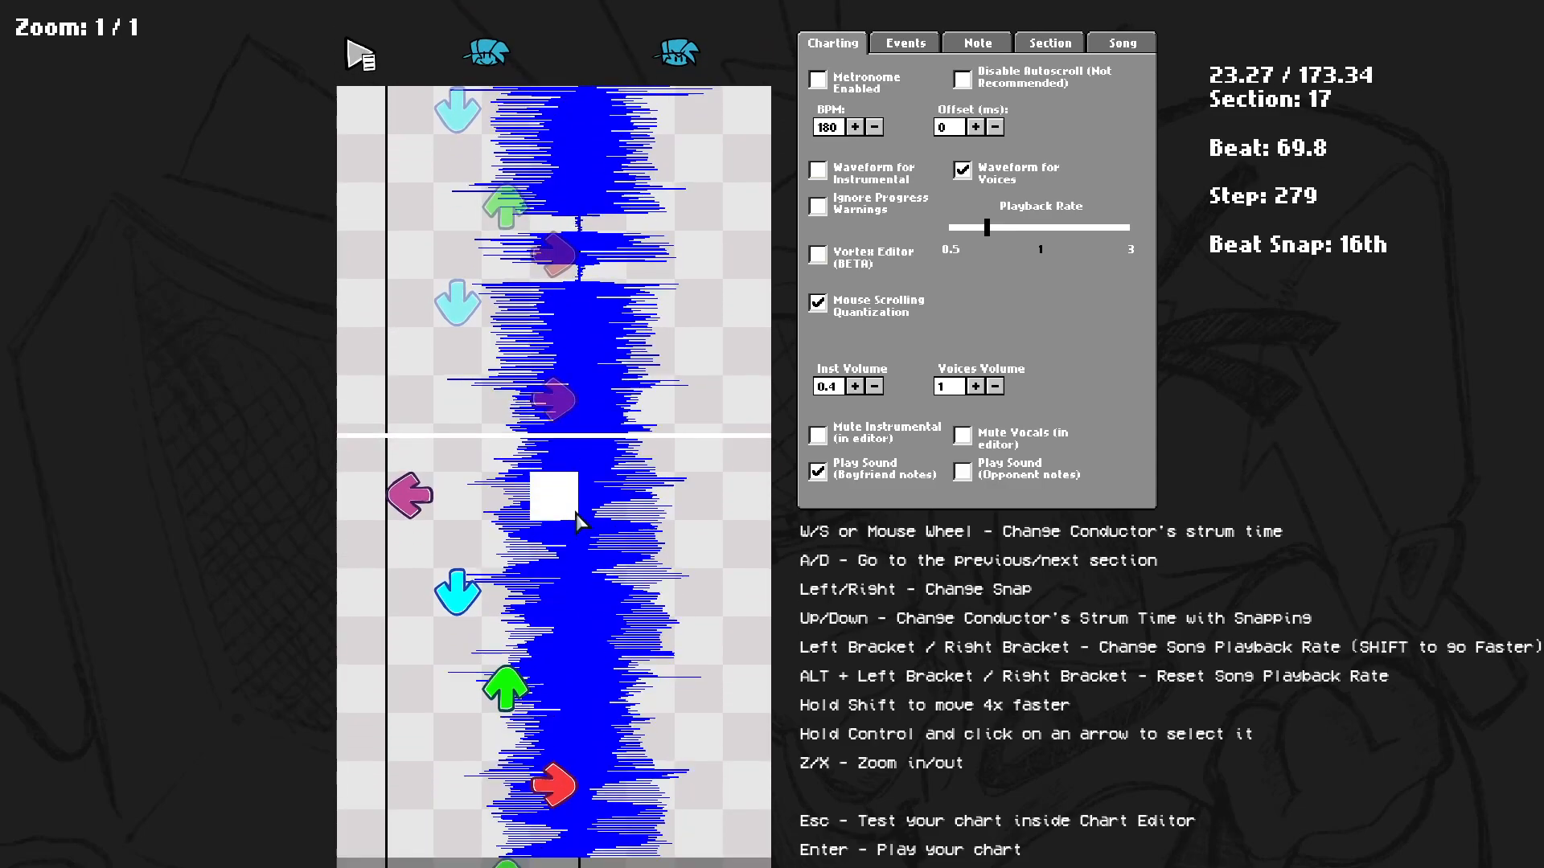
Go back two sections and play the preview around section 16.
{"action": "key", "text": "a"}
{"action": "key", "text": "a"}
{"action": "key", "text": "space"}
{"action": "key", "text": "space"}
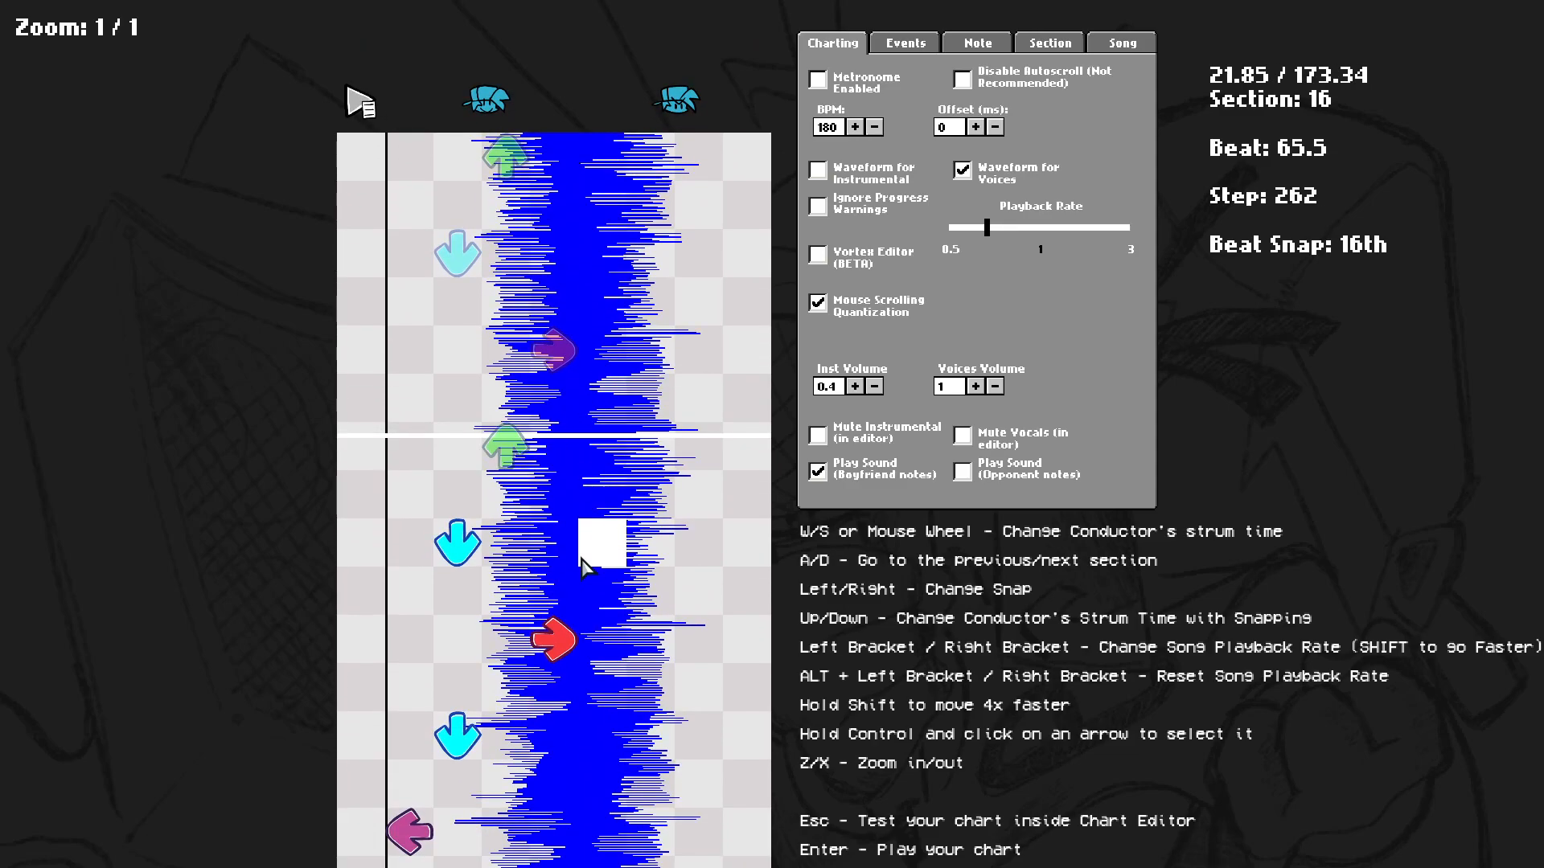
{"action": "scroll", "coordinate": [765, 426], "scroll_direction": "up", "scroll_amount": 5}
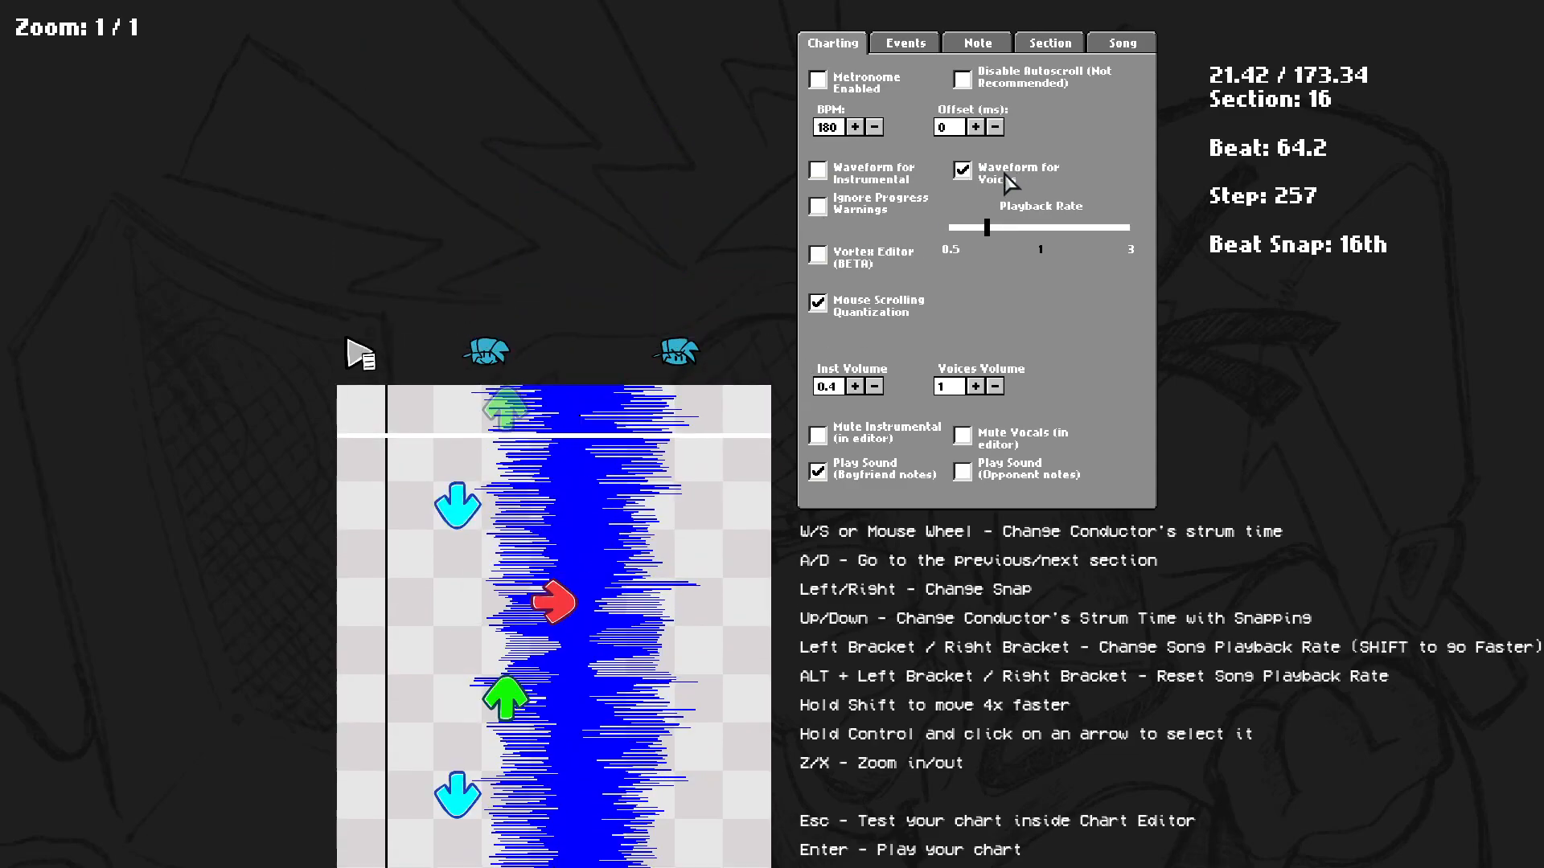
{"action": "scroll", "coordinate": [904, 462], "scroll_direction": "up", "scroll_amount": 8}
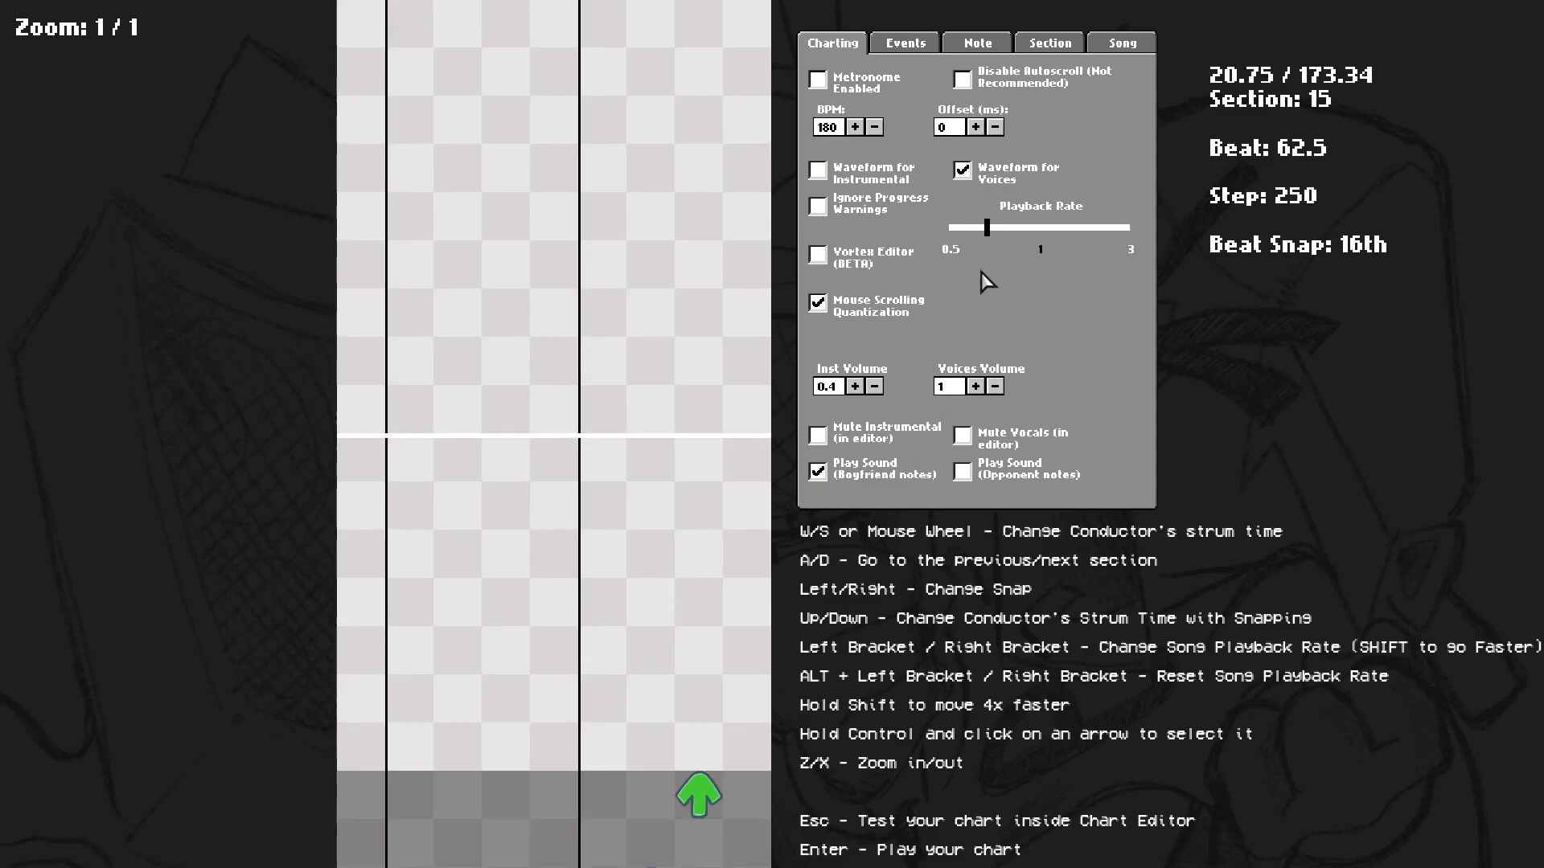
{"action": "scroll", "coordinate": [925, 549], "scroll_direction": "down", "scroll_amount": 6}
{"action": "scroll", "coordinate": [451, 503], "scroll_direction": "down", "scroll_amount": 3}
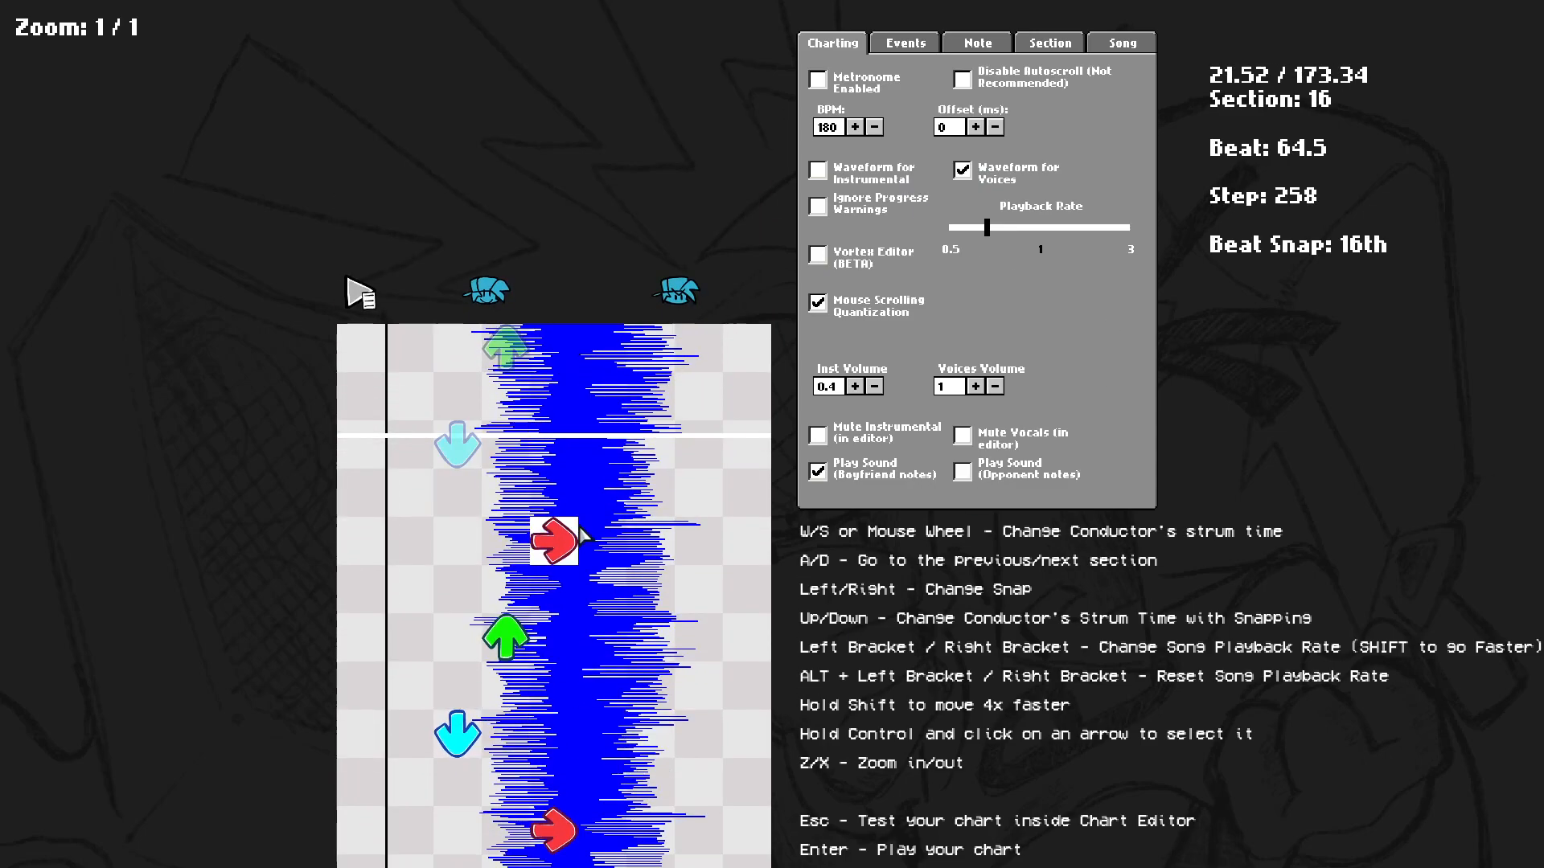
{"action": "scroll", "coordinate": [559, 625], "scroll_direction": "up", "scroll_amount": 3}
{"action": "scroll", "coordinate": [390, 648], "scroll_direction": "down", "scroll_amount": 4}
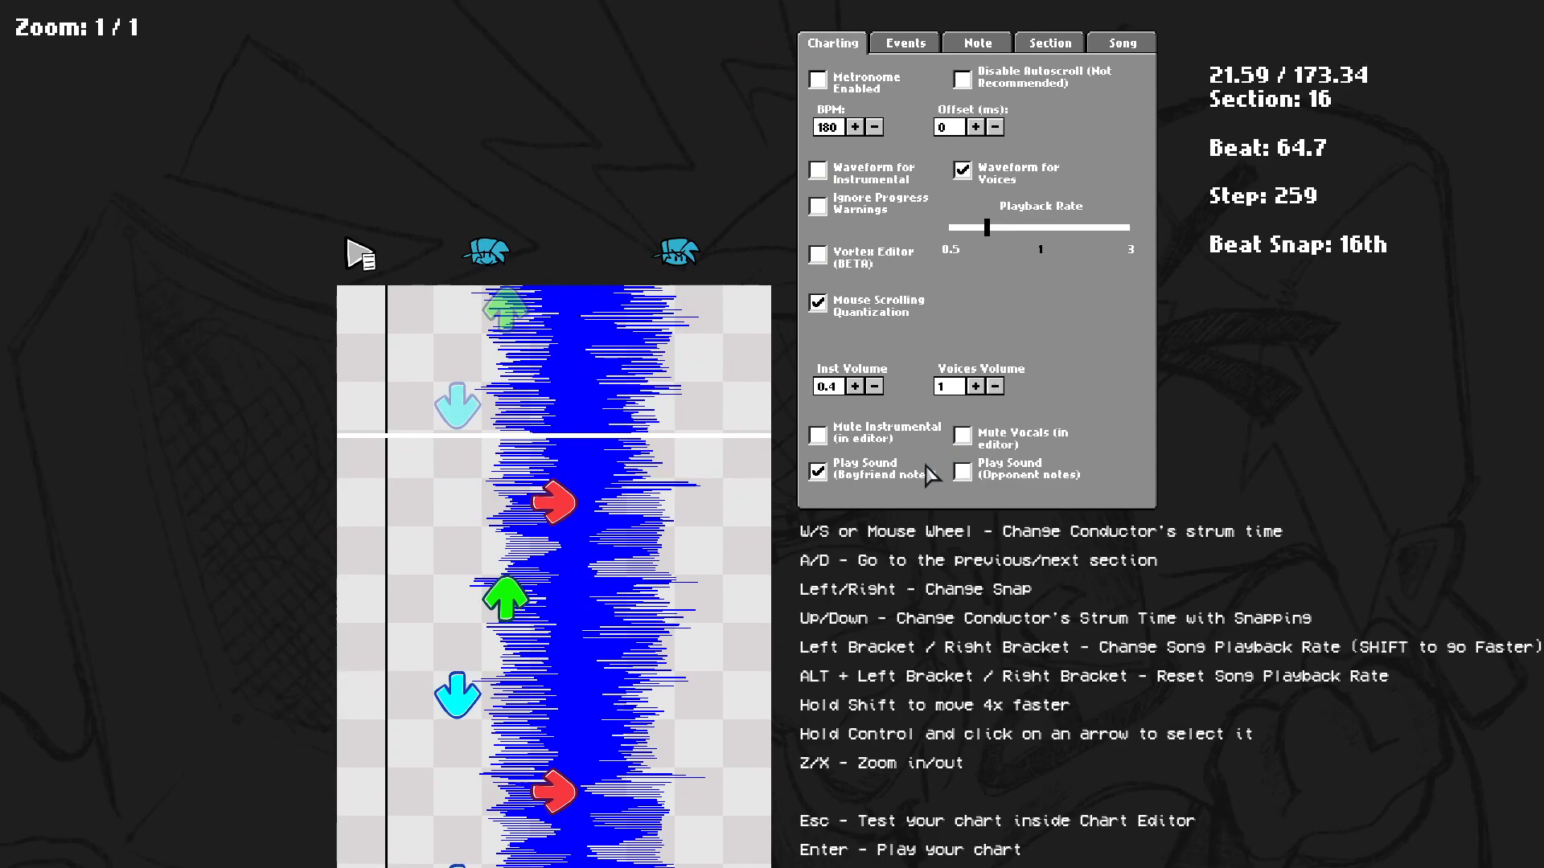
{"action": "scroll", "coordinate": [902, 473], "scroll_direction": "up", "scroll_amount": 2}
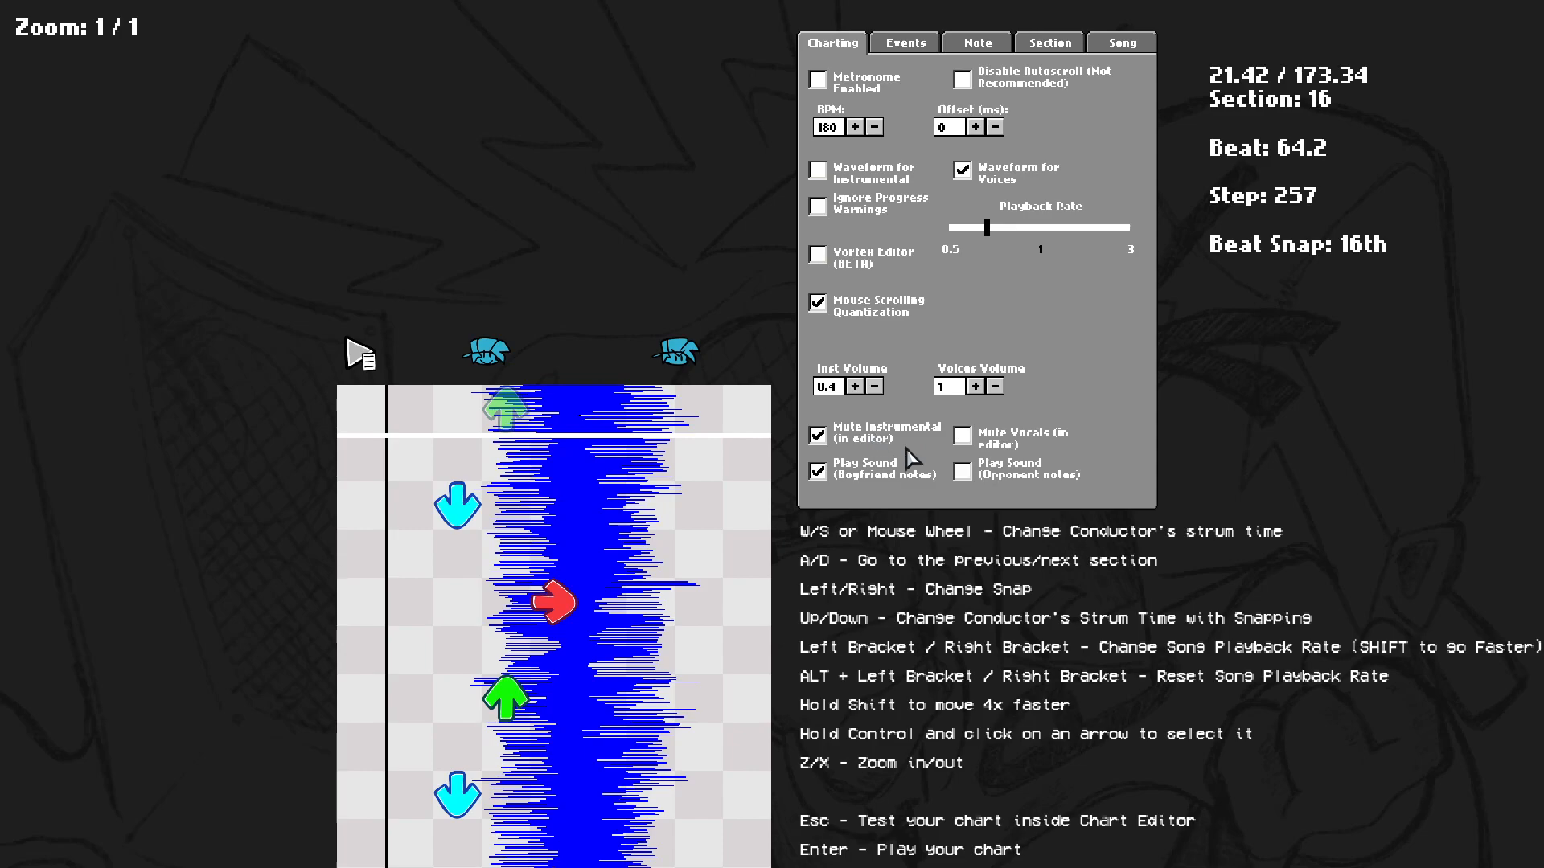
Unmute the vocals in the editor and play the preview at section 16.
{"action": "scroll", "coordinate": [893, 454], "scroll_direction": "up", "scroll_amount": 8}
{"action": "scroll", "coordinate": [859, 410], "scroll_direction": "down", "scroll_amount": 7}
{"action": "scroll", "coordinate": [817, 441], "scroll_direction": "down", "scroll_amount": 6}
{"action": "scroll", "coordinate": [862, 707], "scroll_direction": "up", "scroll_amount": 4}
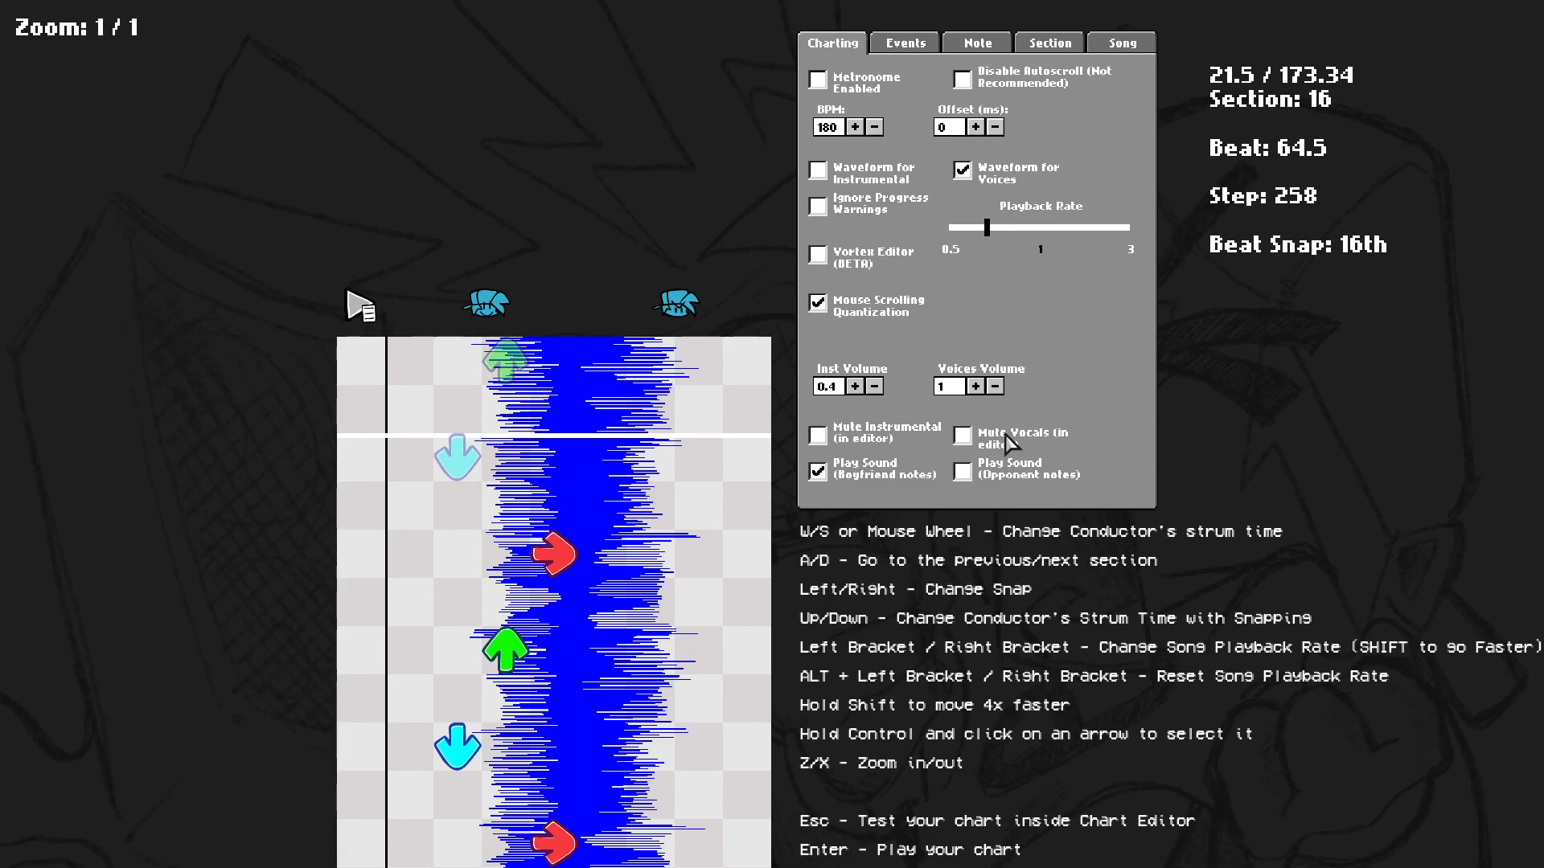
{"action": "key", "text": "space"}
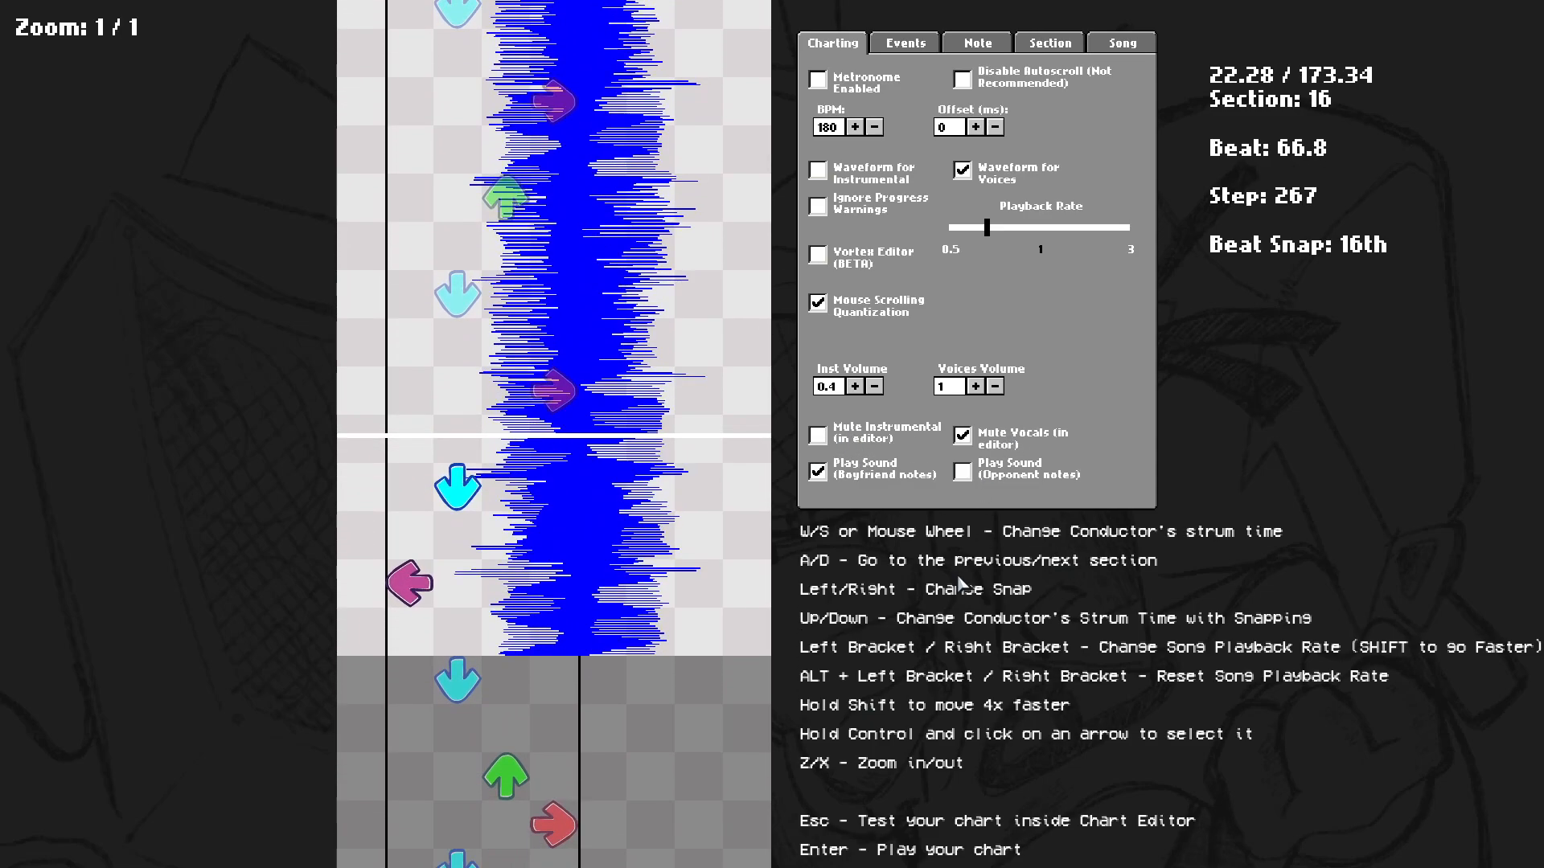
{"action": "scroll", "coordinate": [919, 581], "scroll_direction": "up", "scroll_amount": 5}
{"action": "left_click", "coordinate": [985, 437]}
{"action": "scroll", "coordinate": [983, 471], "scroll_direction": "up", "scroll_amount": 11}
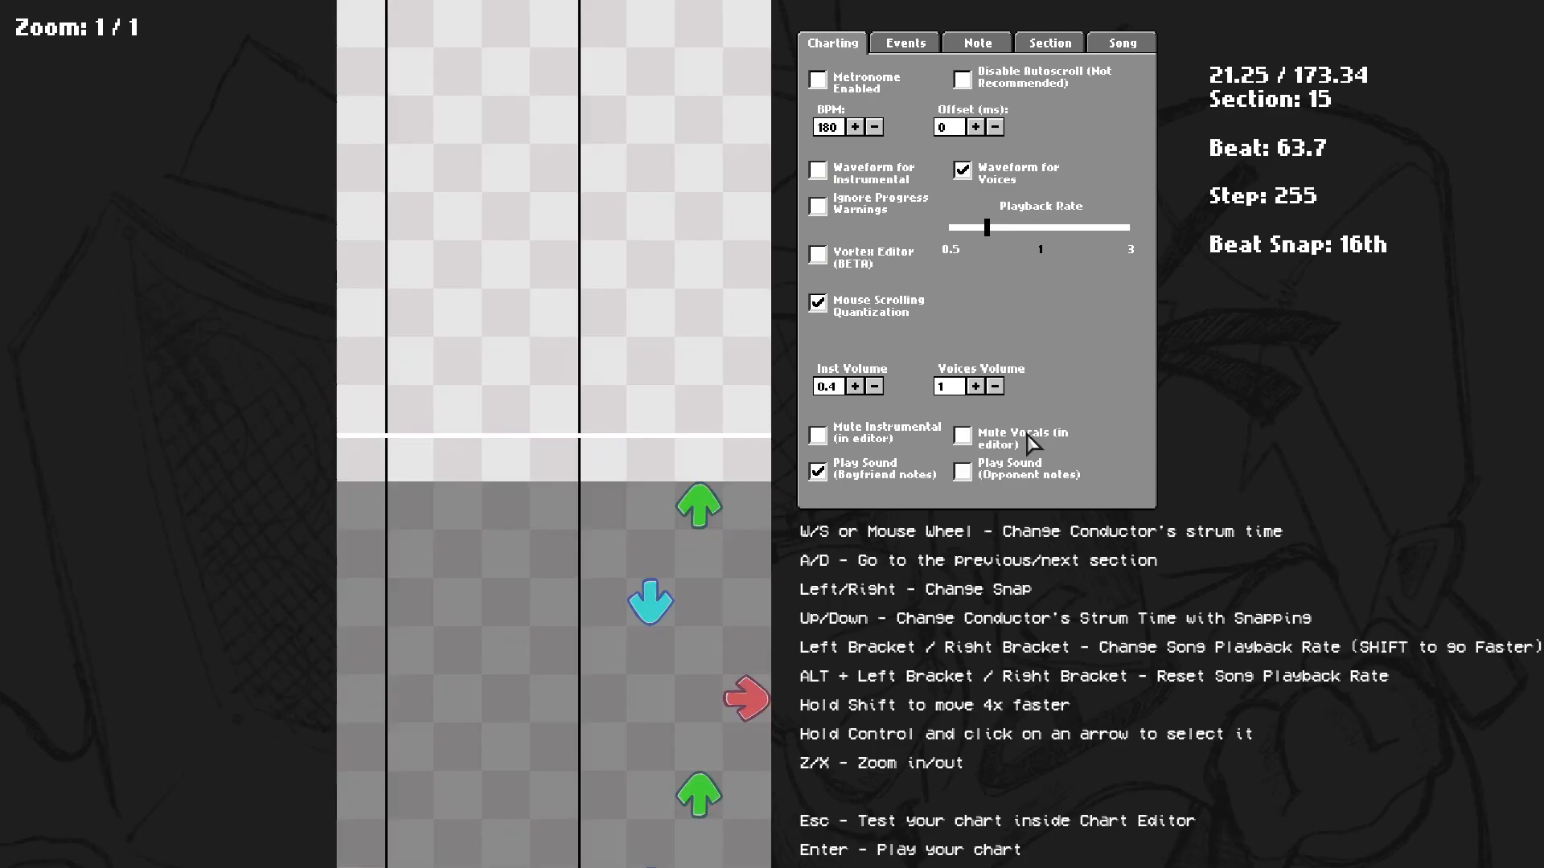
{"action": "key", "text": "space"}
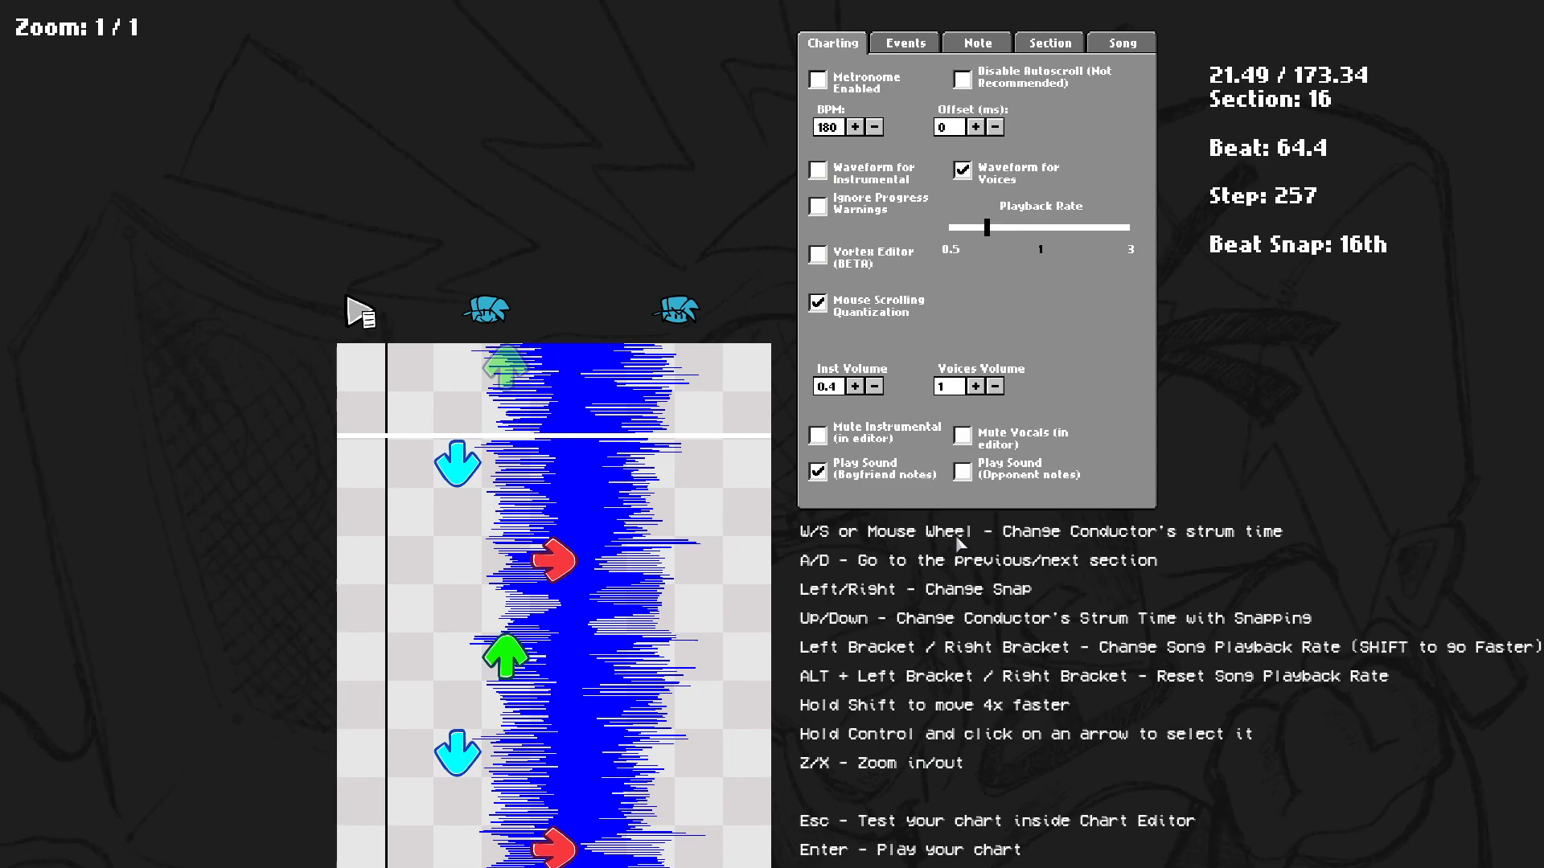
Play the preview again around sections 15 and 16 to listen to the vocals.
{"action": "scroll", "coordinate": [939, 515], "scroll_direction": "up", "scroll_amount": 5}
{"action": "key", "text": "space"}
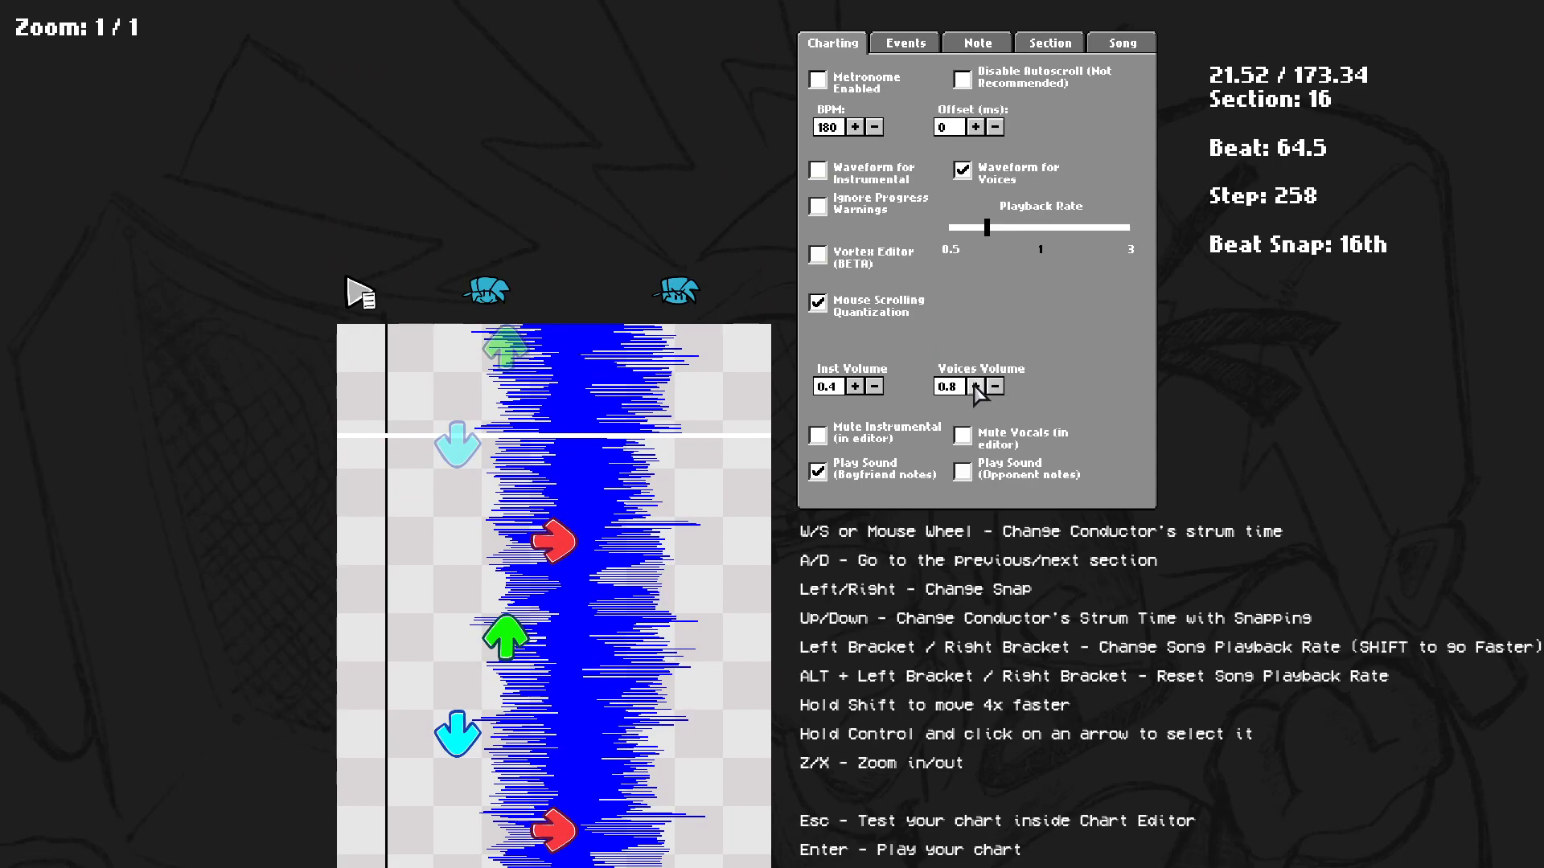
{"action": "scroll", "coordinate": [881, 482], "scroll_direction": "up", "scroll_amount": 3}
{"action": "scroll", "coordinate": [897, 478], "scroll_direction": "down", "scroll_amount": 3}
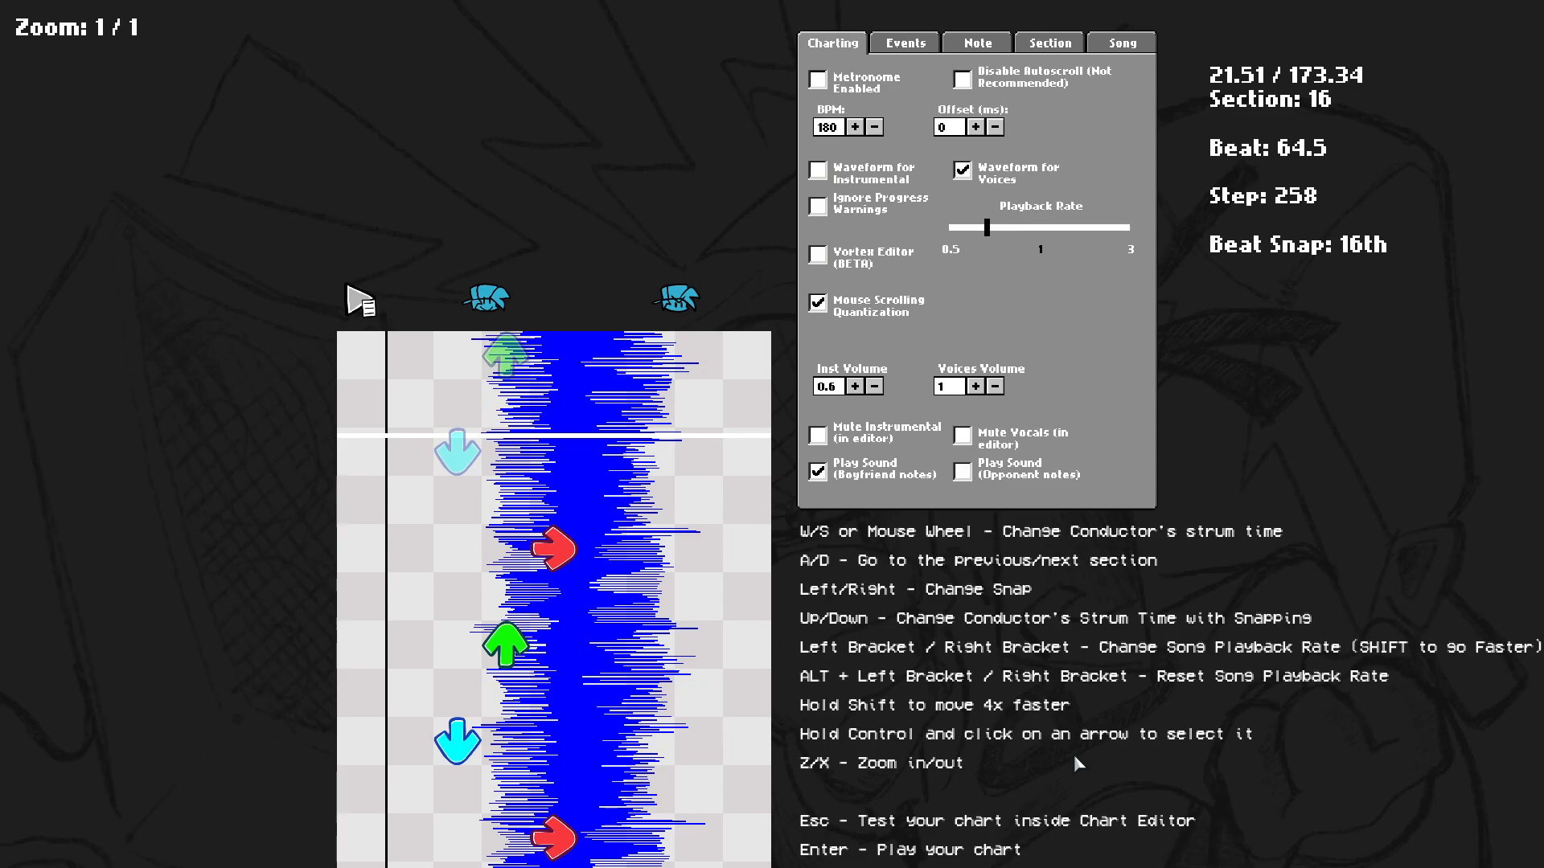
{"action": "scroll", "coordinate": [995, 613], "scroll_direction": "up", "scroll_amount": 5}
{"action": "scroll", "coordinate": [869, 484], "scroll_direction": "down", "scroll_amount": 5}
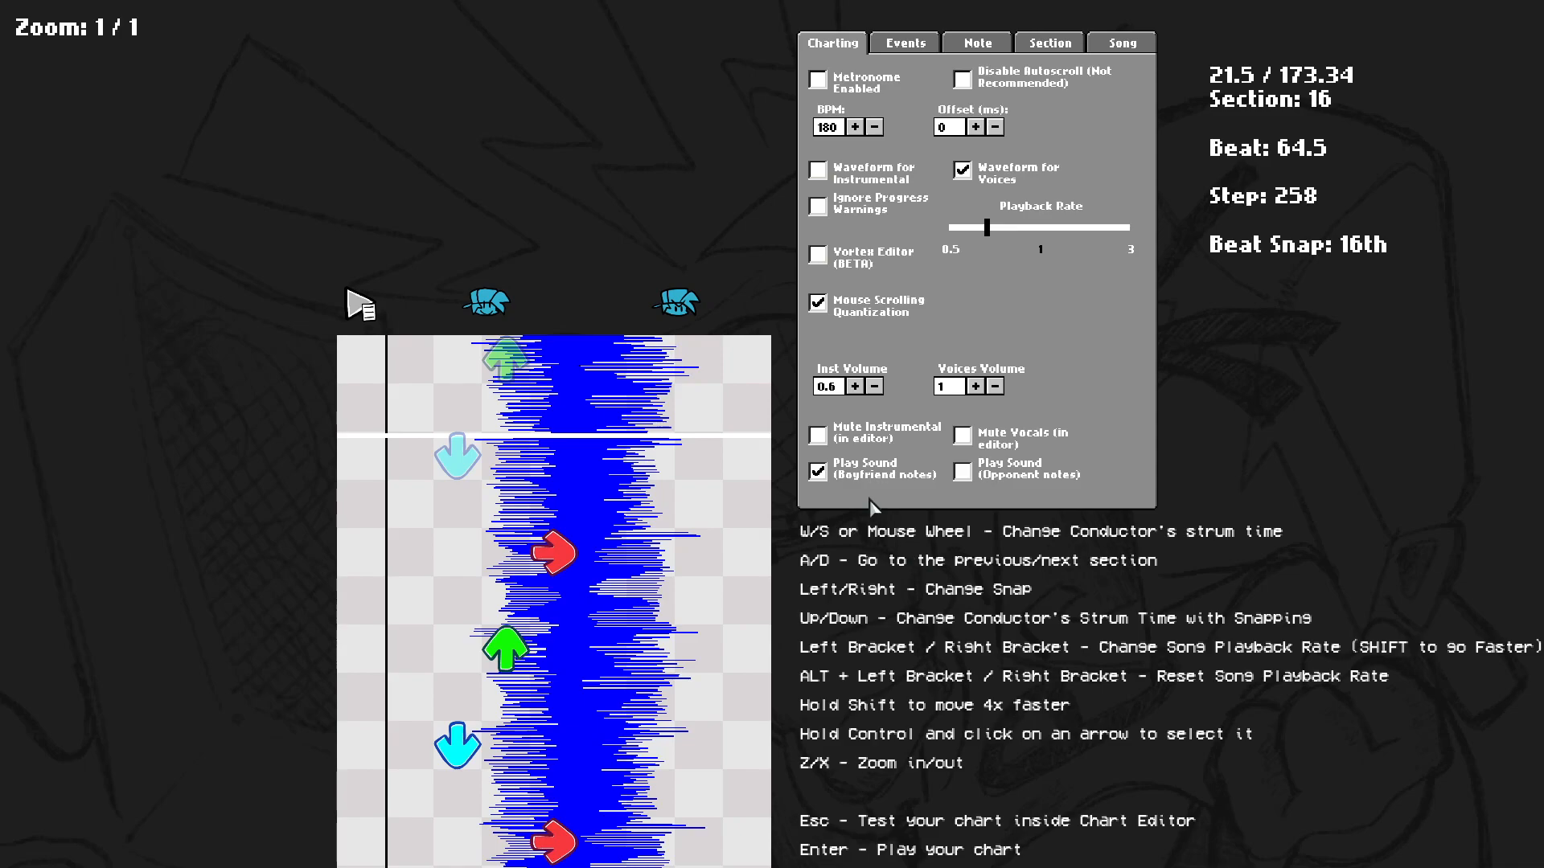
{"action": "scroll", "coordinate": [898, 632], "scroll_direction": "up", "scroll_amount": 13}
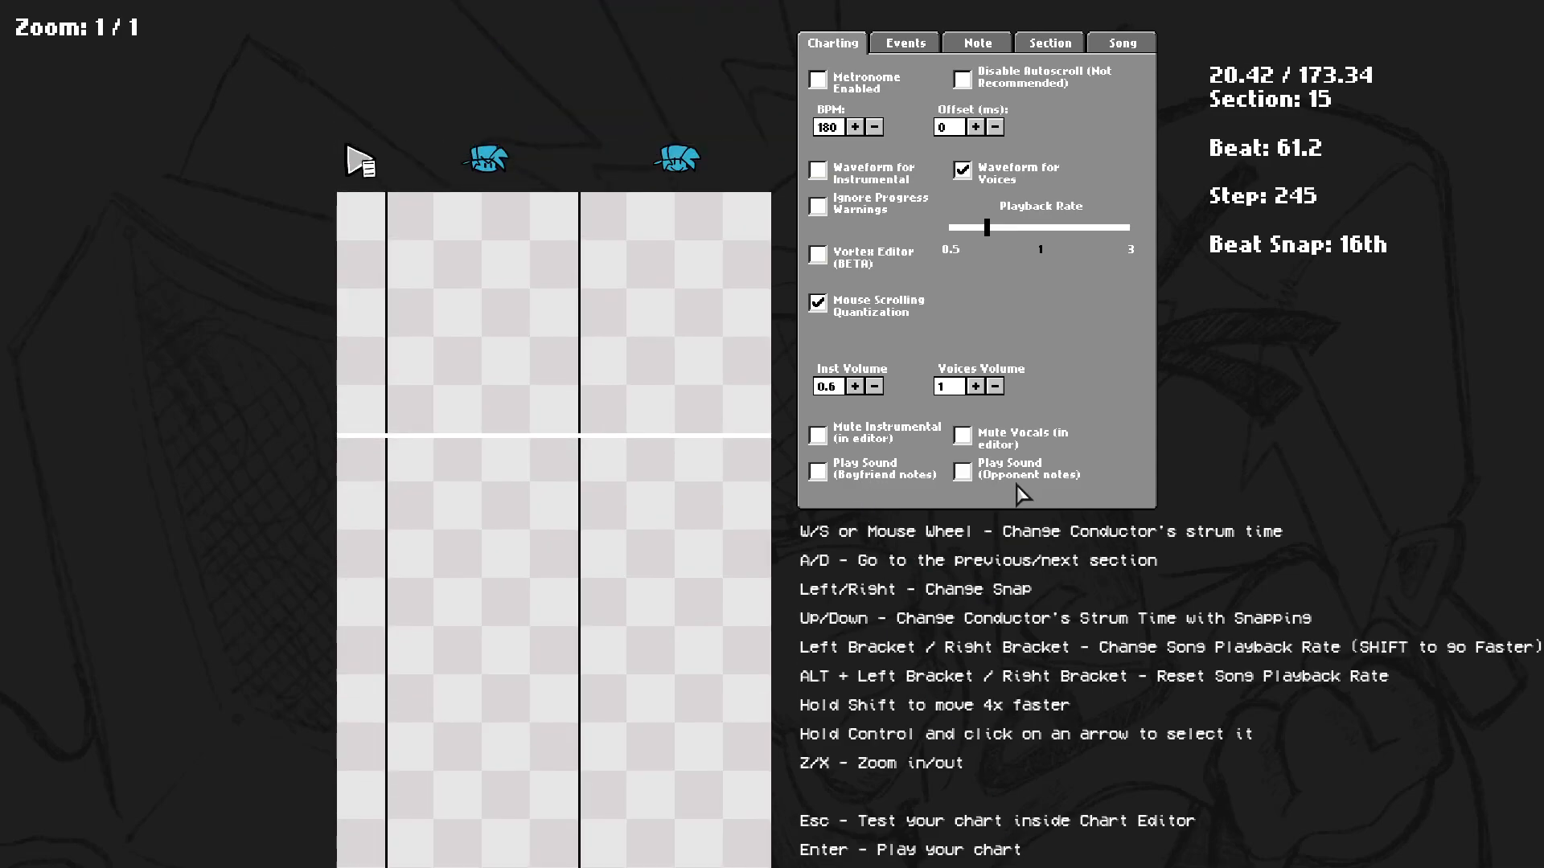
{"action": "scroll", "coordinate": [1039, 816], "scroll_direction": "down", "scroll_amount": 7}
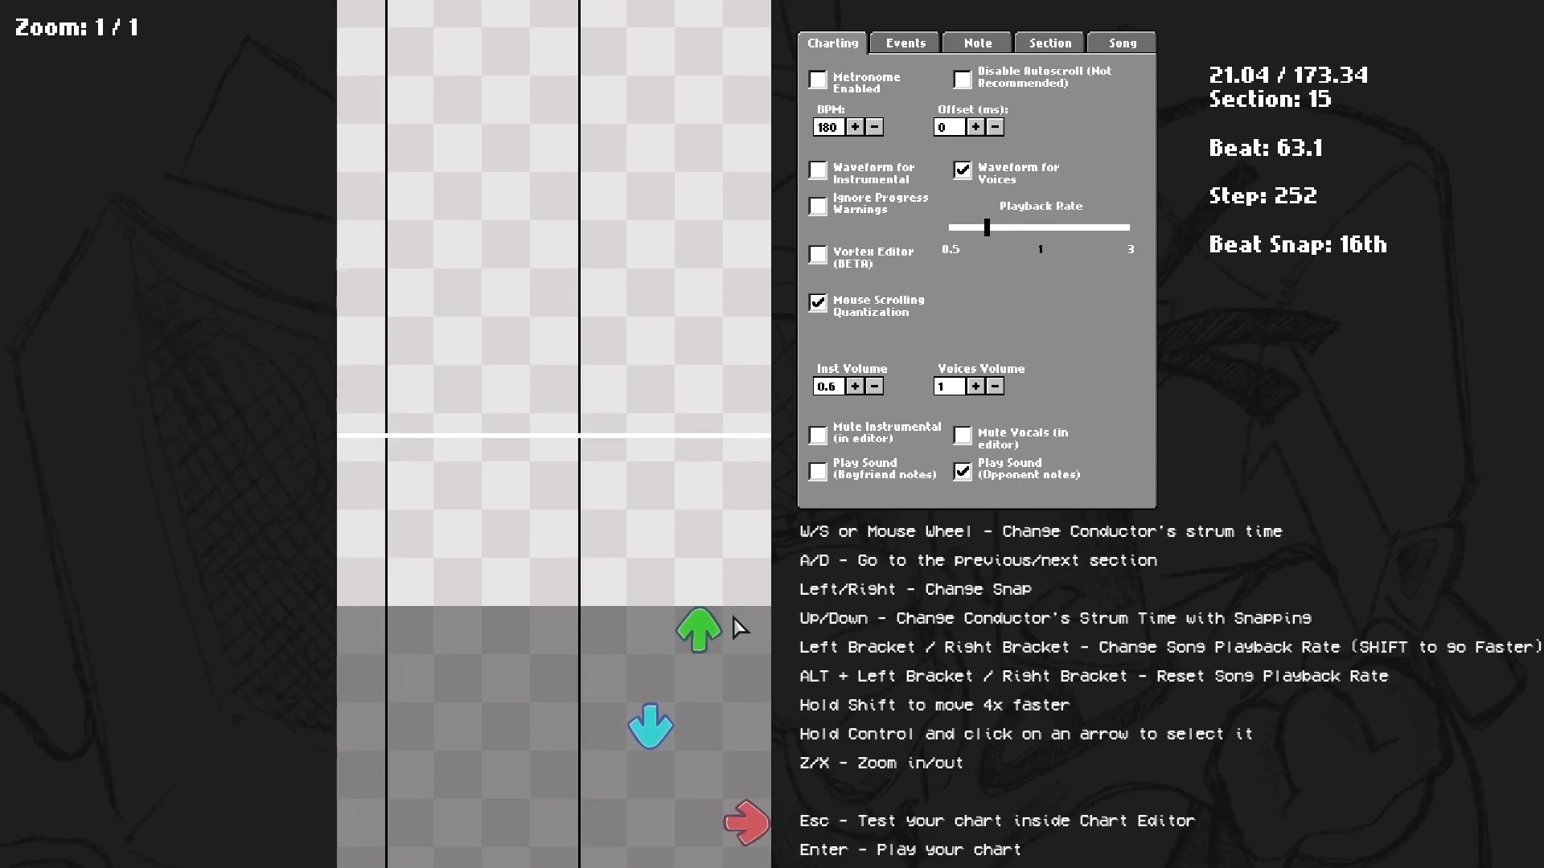
{"action": "scroll", "coordinate": [740, 623], "scroll_direction": "up", "scroll_amount": 10}
{"action": "scroll", "coordinate": [740, 620], "scroll_direction": "down", "scroll_amount": 11}
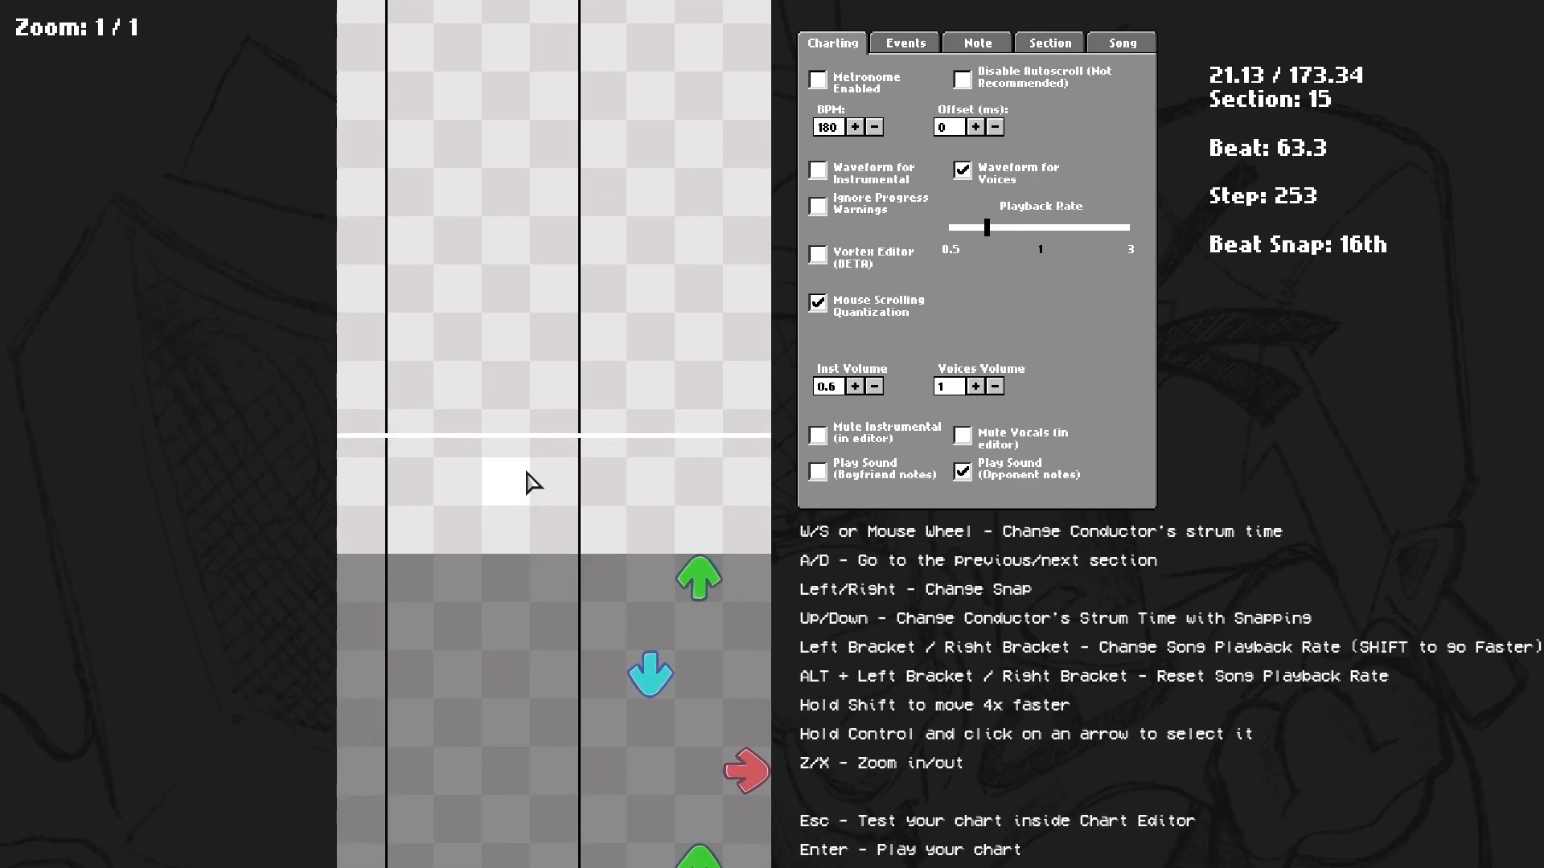
Rearrange the down and up notes at the start of section 15, removing the extra ones.
{"action": "scroll", "coordinate": [527, 483], "scroll_direction": "up", "scroll_amount": 3}
{"action": "left_click", "coordinate": [463, 507]}
{"action": "left_click", "coordinate": [502, 615]}
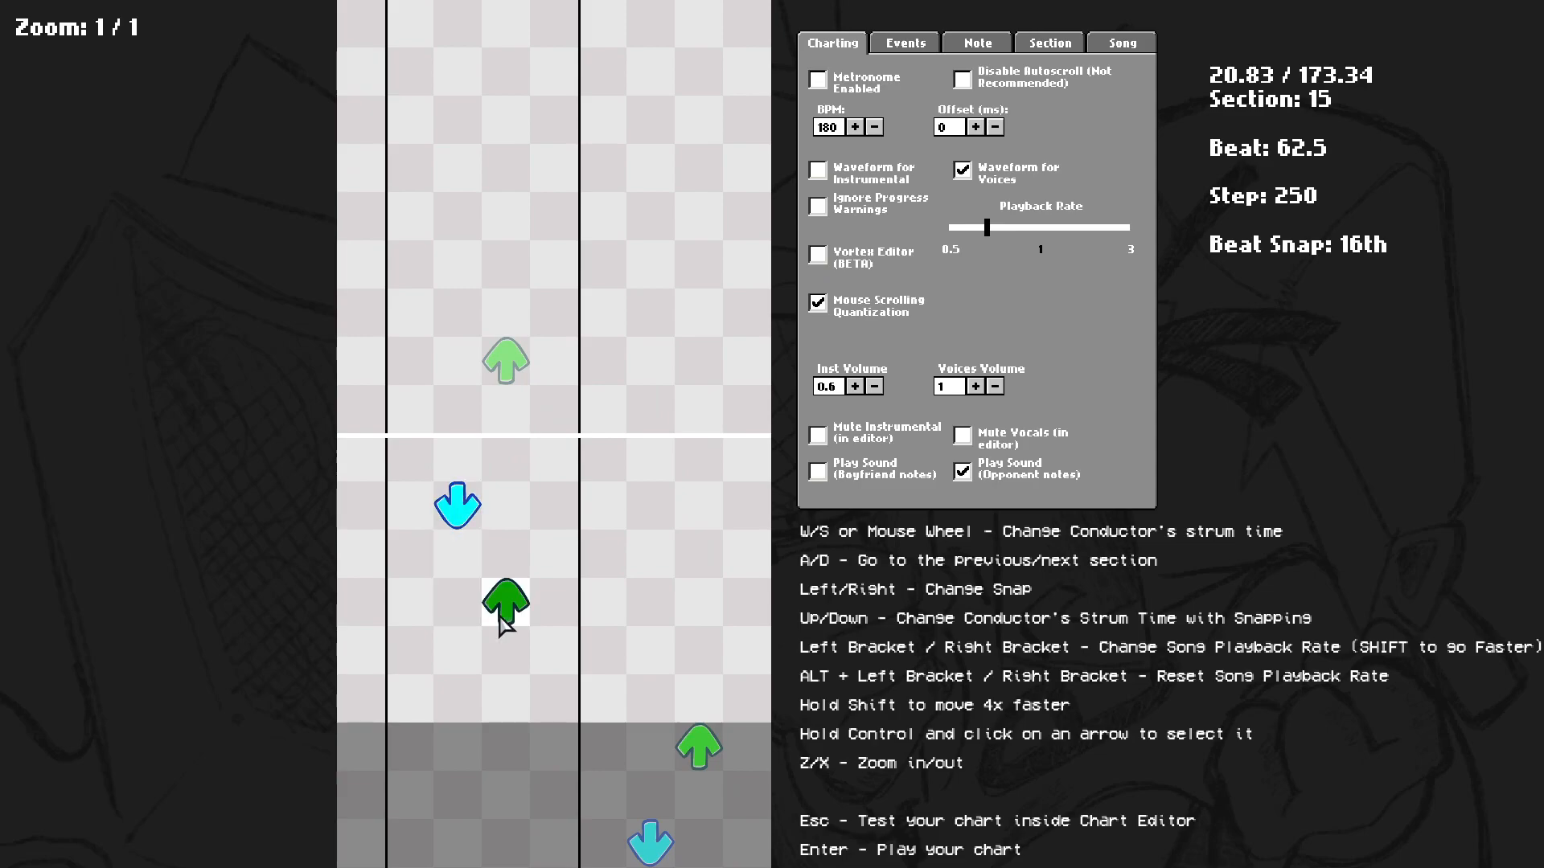
{"action": "left_click", "coordinate": [464, 510]}
{"action": "left_click", "coordinate": [500, 367]}
{"action": "scroll", "coordinate": [517, 465], "scroll_direction": "up", "scroll_amount": 6}
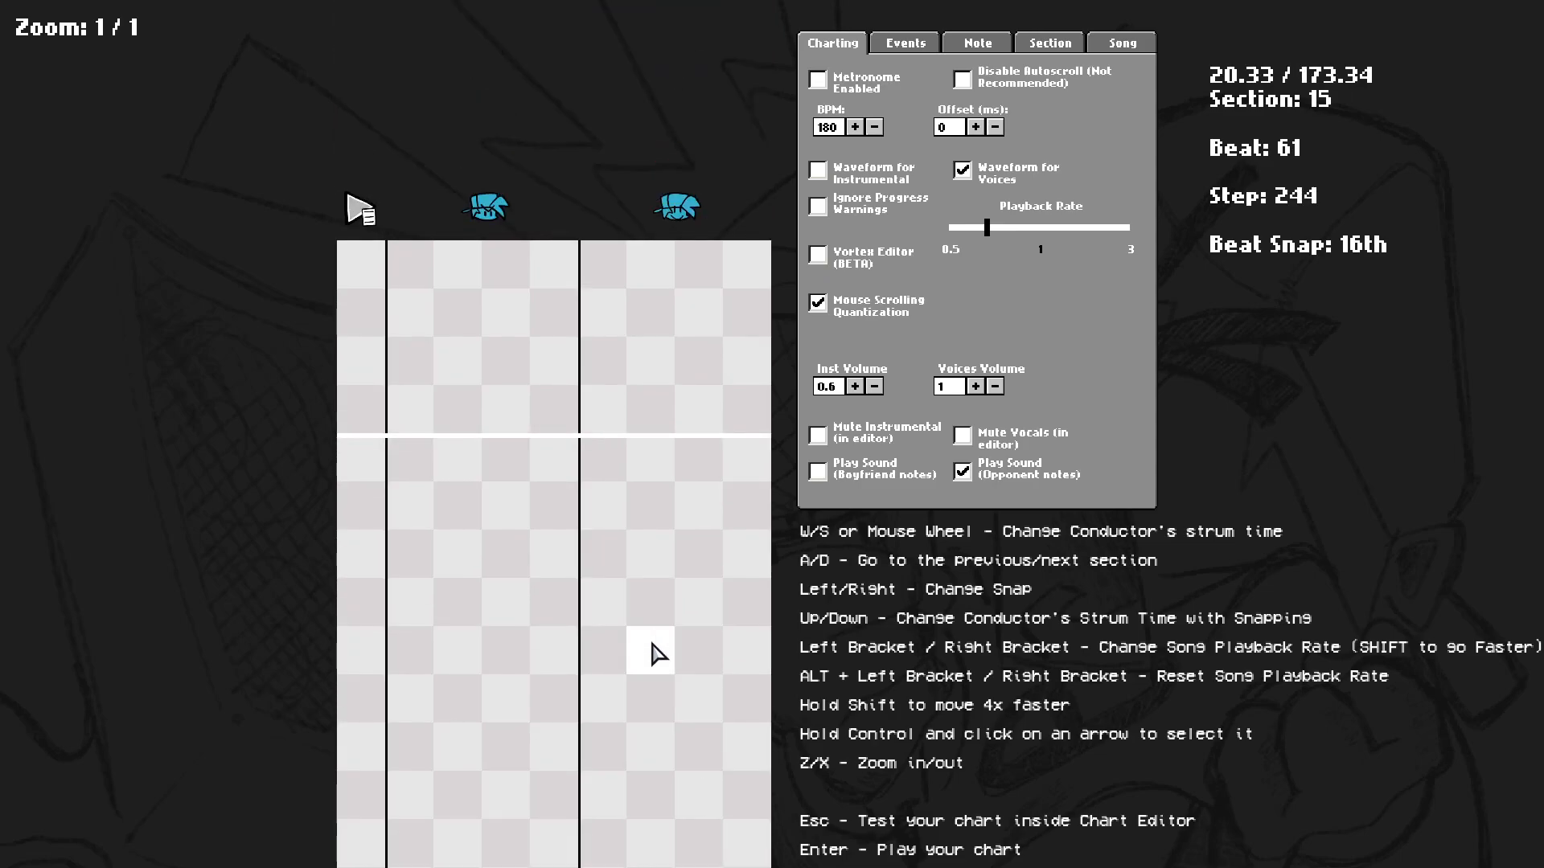
Play the preview from section 15 onward to hear the vocals through section 19.
{"action": "key", "text": "space"}
{"action": "scroll", "coordinate": [618, 766], "scroll_direction": "up", "scroll_amount": 1}
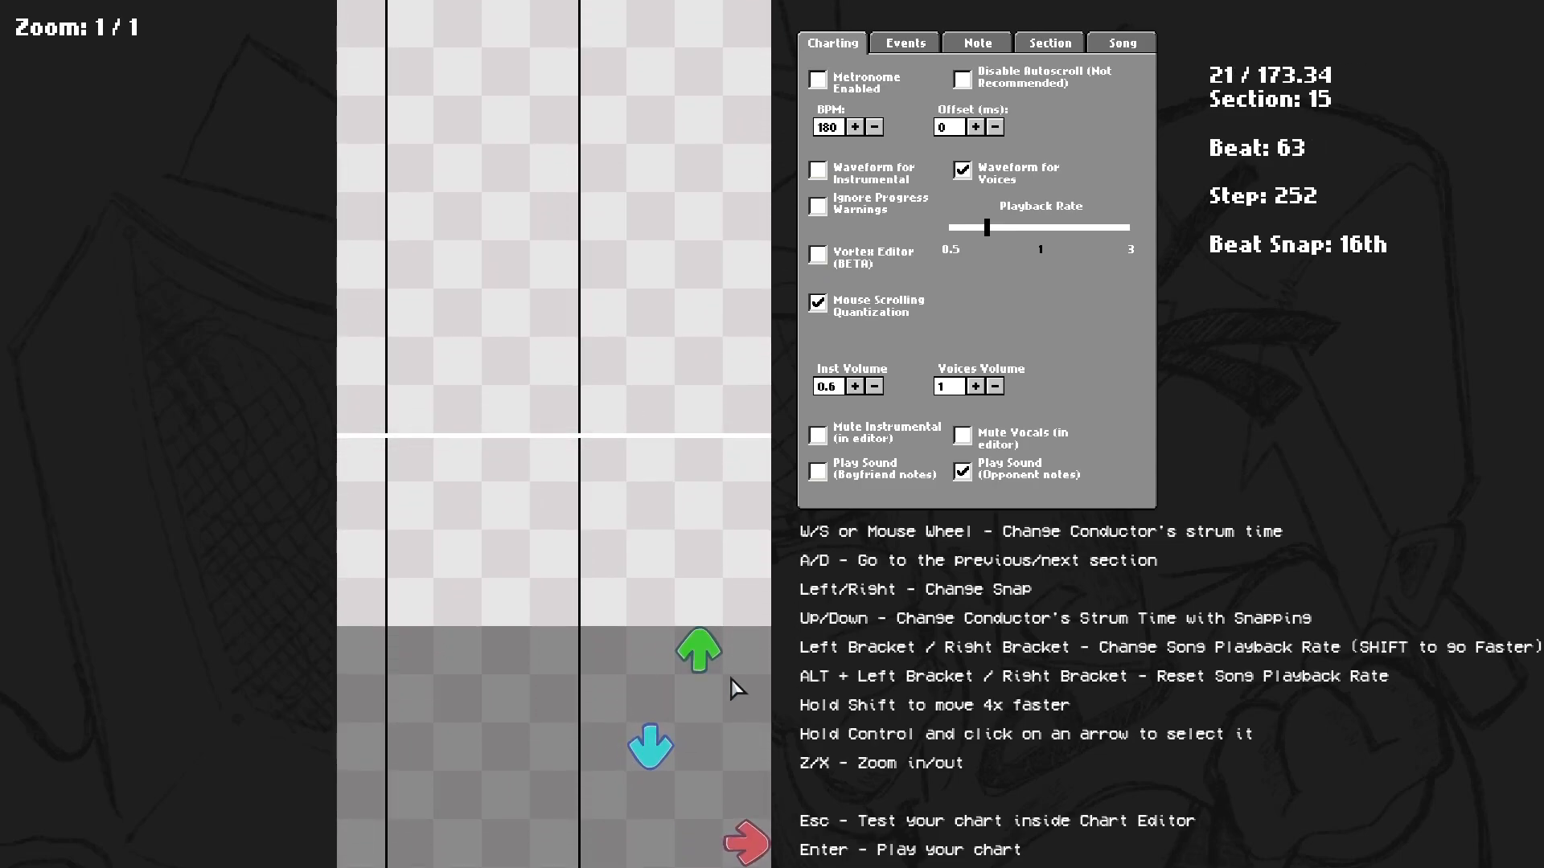
{"action": "key", "text": "space"}
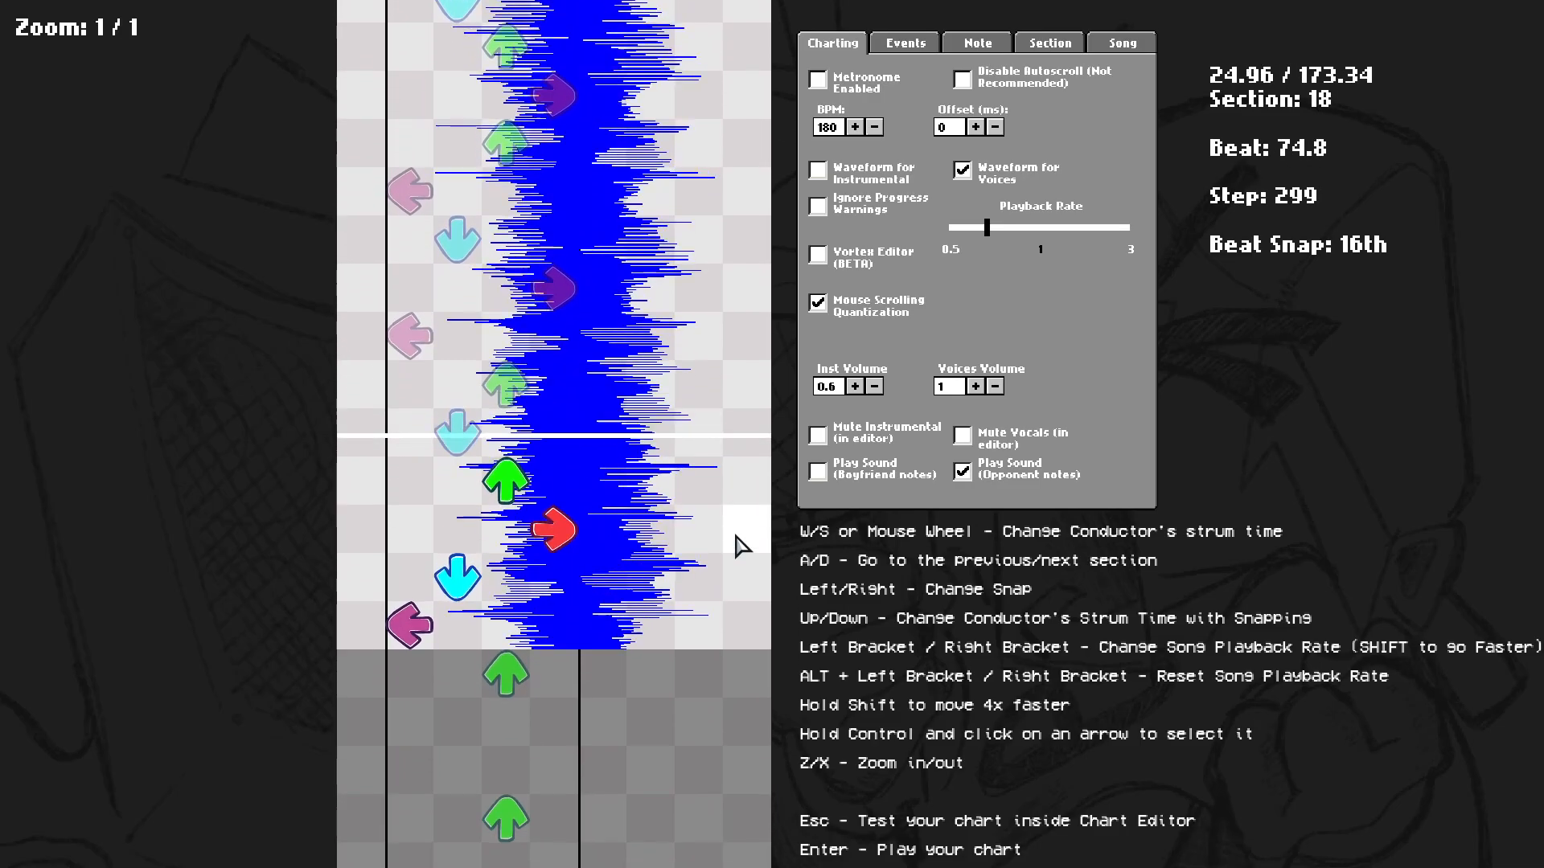
{"action": "key", "text": "space"}
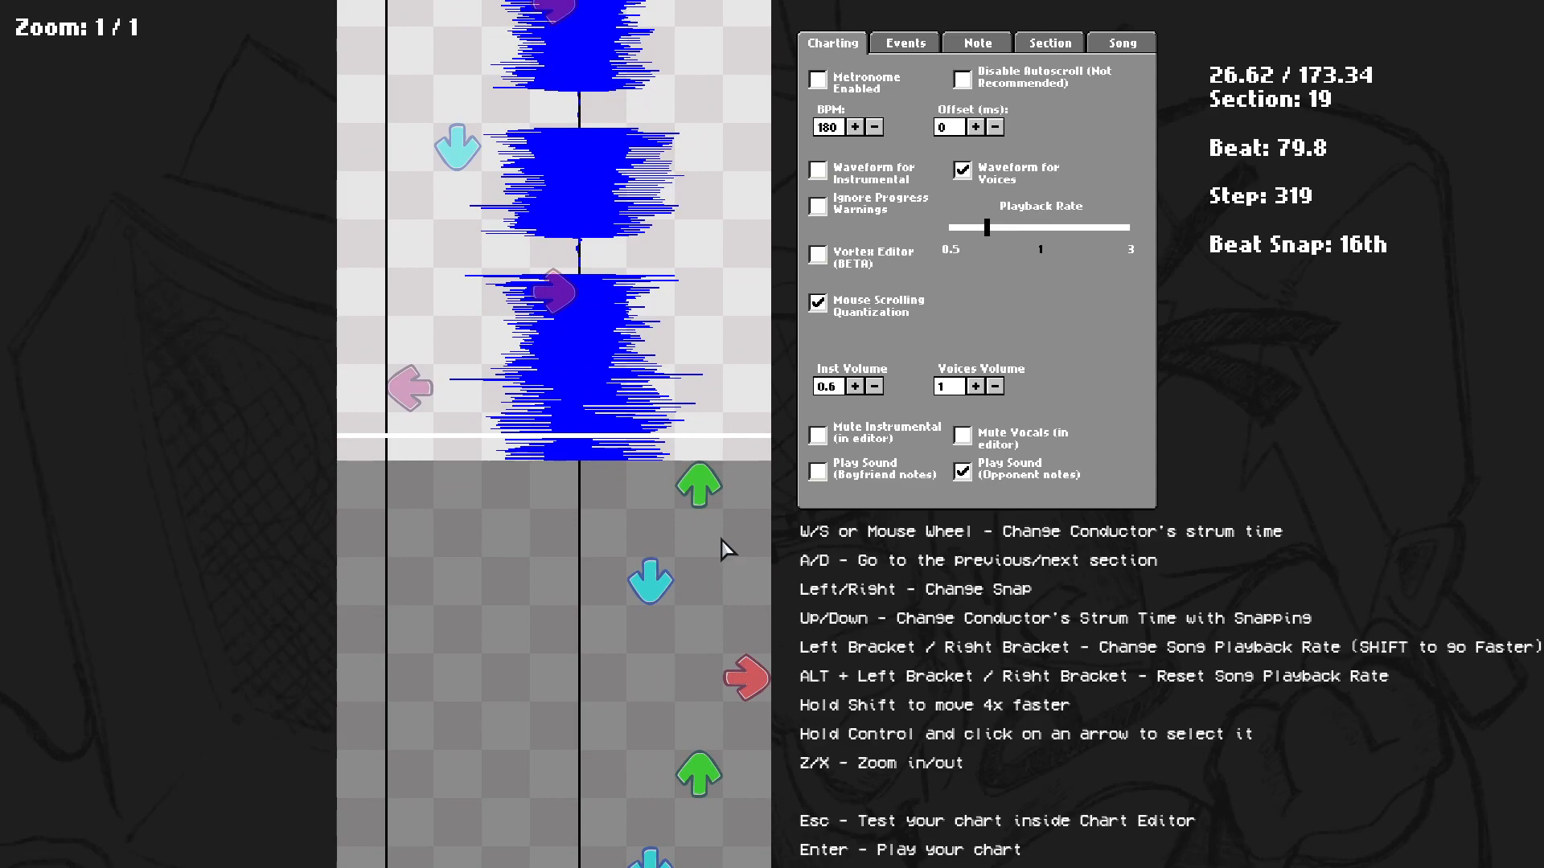
Try placing three player notes in section 19 and remove them again.
{"action": "scroll", "coordinate": [743, 548], "scroll_direction": "up", "scroll_amount": 10}
{"action": "scroll", "coordinate": [1001, 489], "scroll_direction": "up", "scroll_amount": 4}
{"action": "scroll", "coordinate": [910, 575], "scroll_direction": "up", "scroll_amount": 3}
{"action": "scroll", "coordinate": [910, 576], "scroll_direction": "down", "scroll_amount": 6}
{"action": "scroll", "coordinate": [620, 519], "scroll_direction": "down", "scroll_amount": 1}
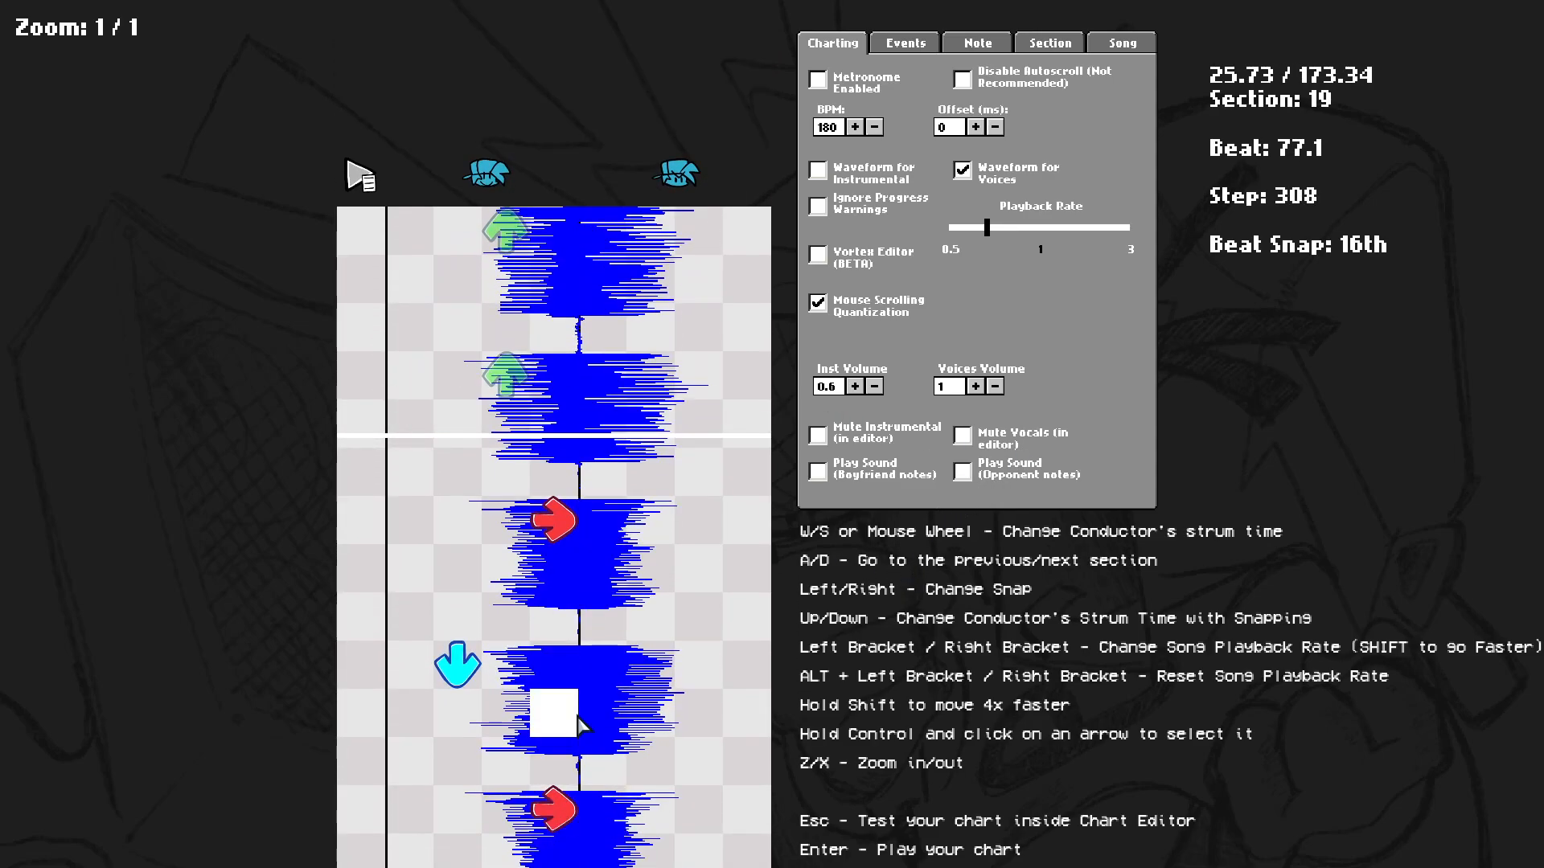
{"action": "left_click", "coordinate": [692, 663]}
{"action": "left_click", "coordinate": [652, 711]}
{"action": "left_click", "coordinate": [711, 768]}
{"action": "left_click", "coordinate": [714, 771]}
{"action": "left_click", "coordinate": [662, 714]}
{"action": "left_click", "coordinate": [697, 669]}
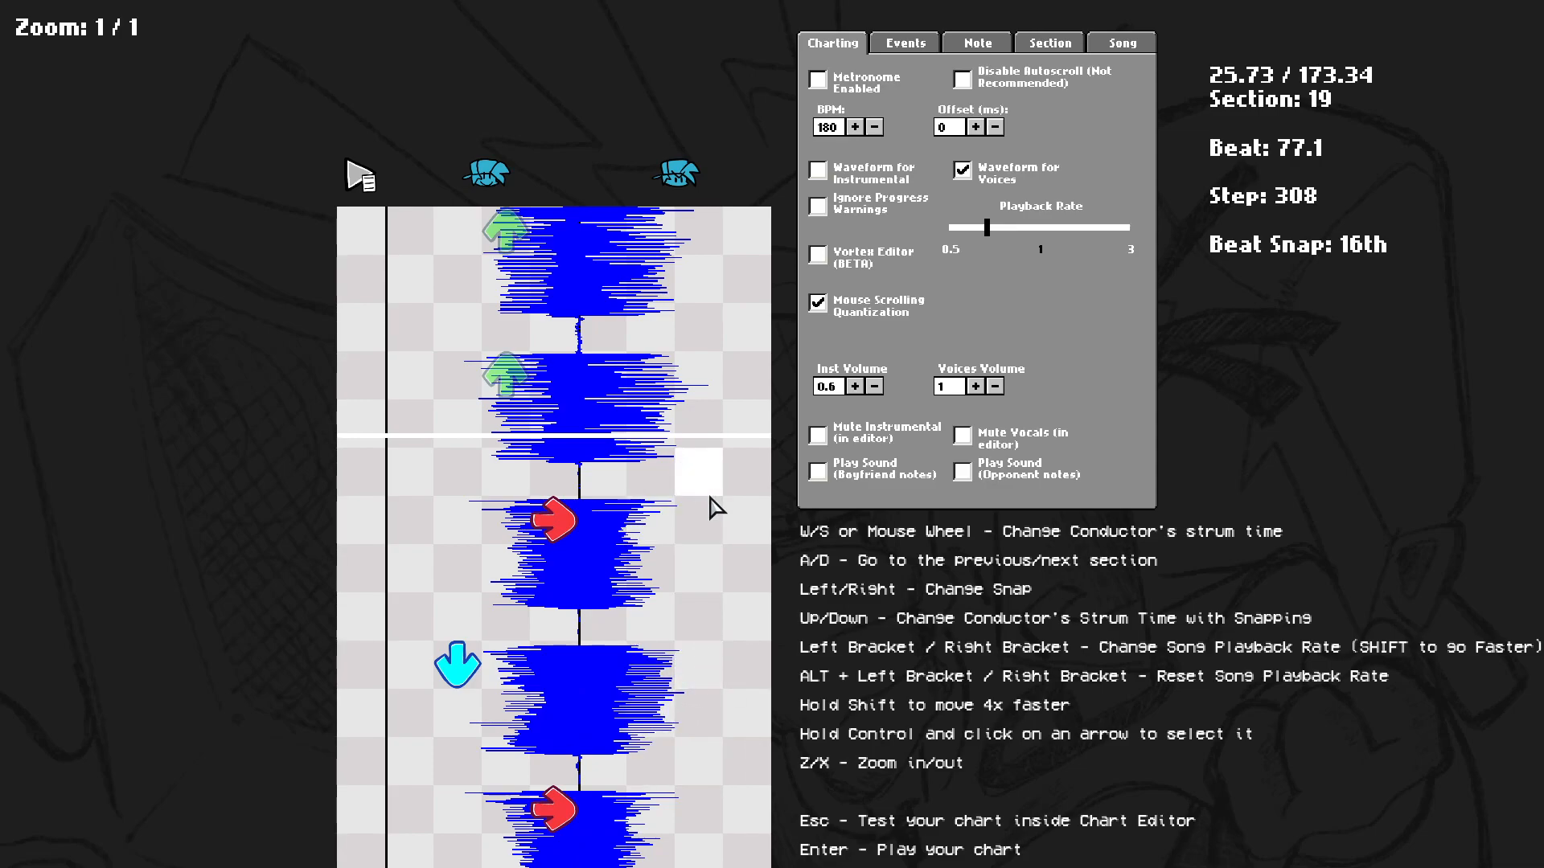
Go back to section 16 and play the preview through sections 16 to 18.
{"action": "key", "text": "shift+a"}
{"action": "key", "text": "space"}
{"action": "key", "text": "d"}
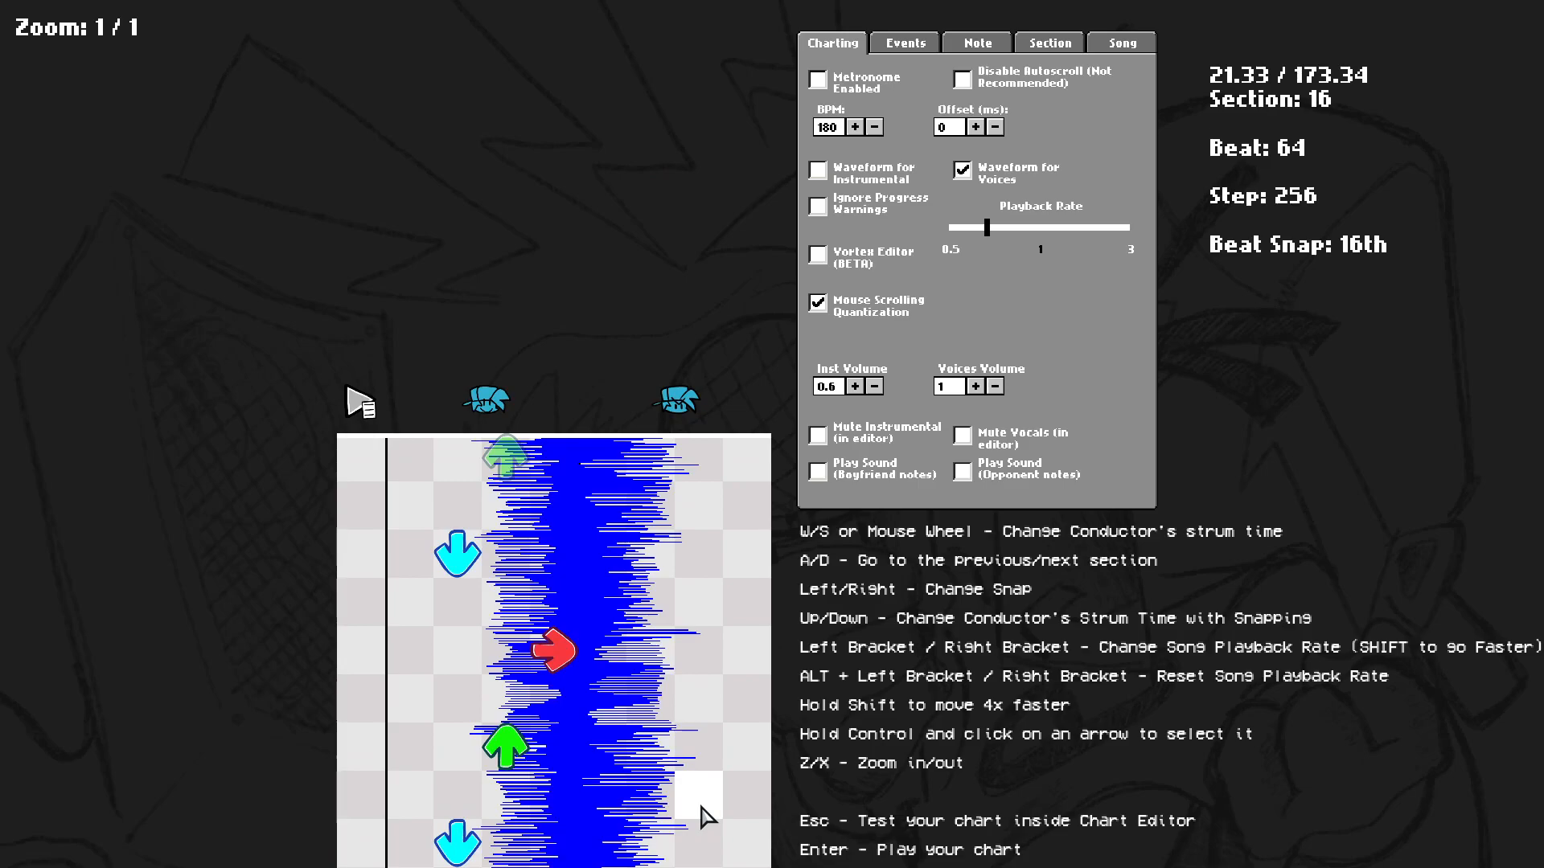
{"action": "key", "text": "space"}
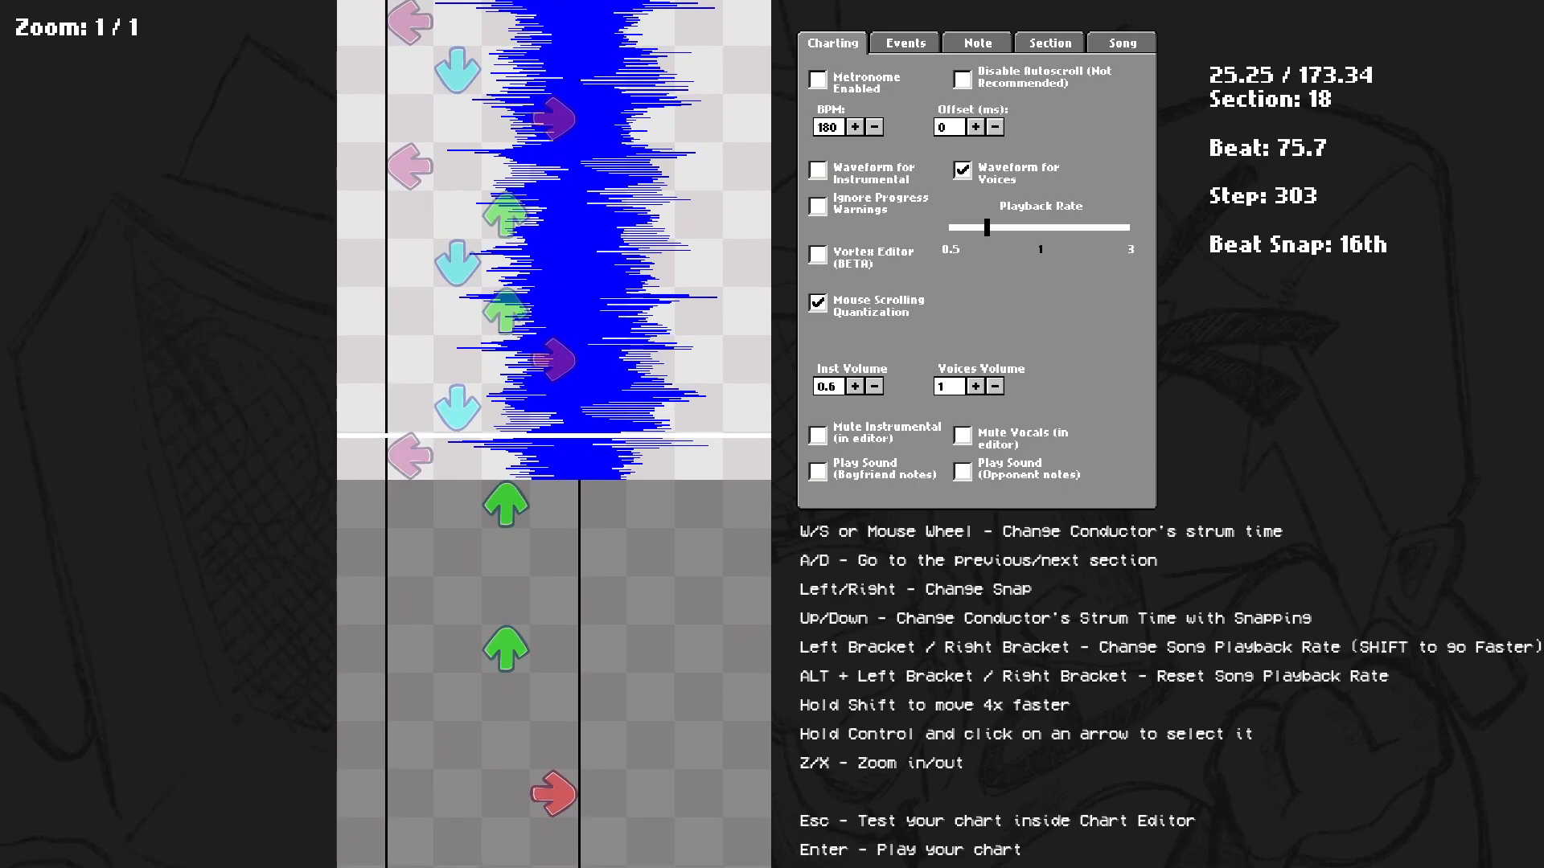
{"action": "scroll", "coordinate": [868, 489], "scroll_direction": "up", "scroll_amount": 15}
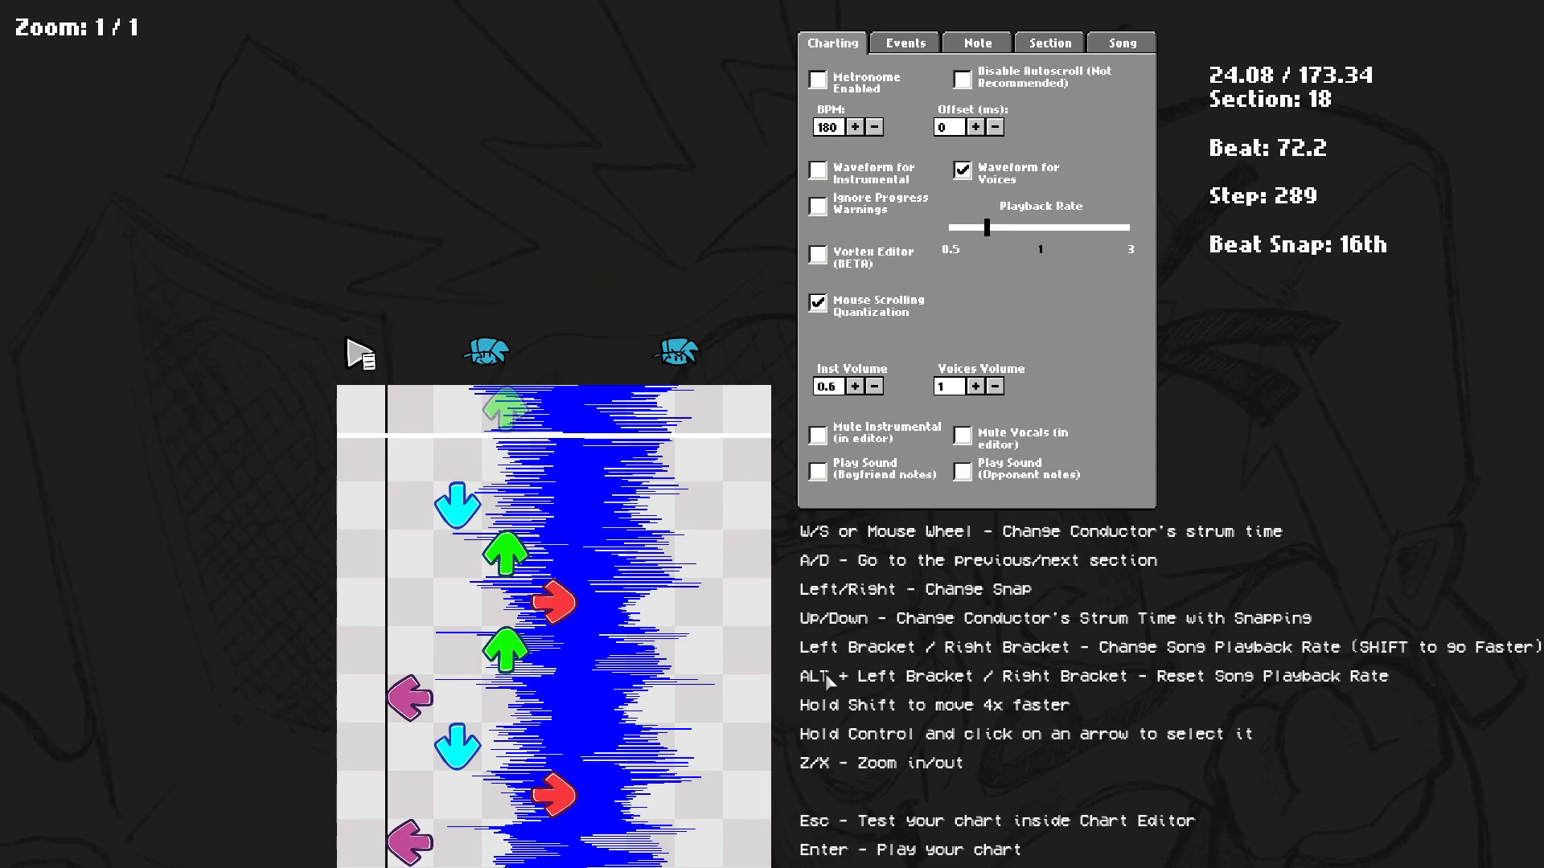
{"action": "key", "text": "space"}
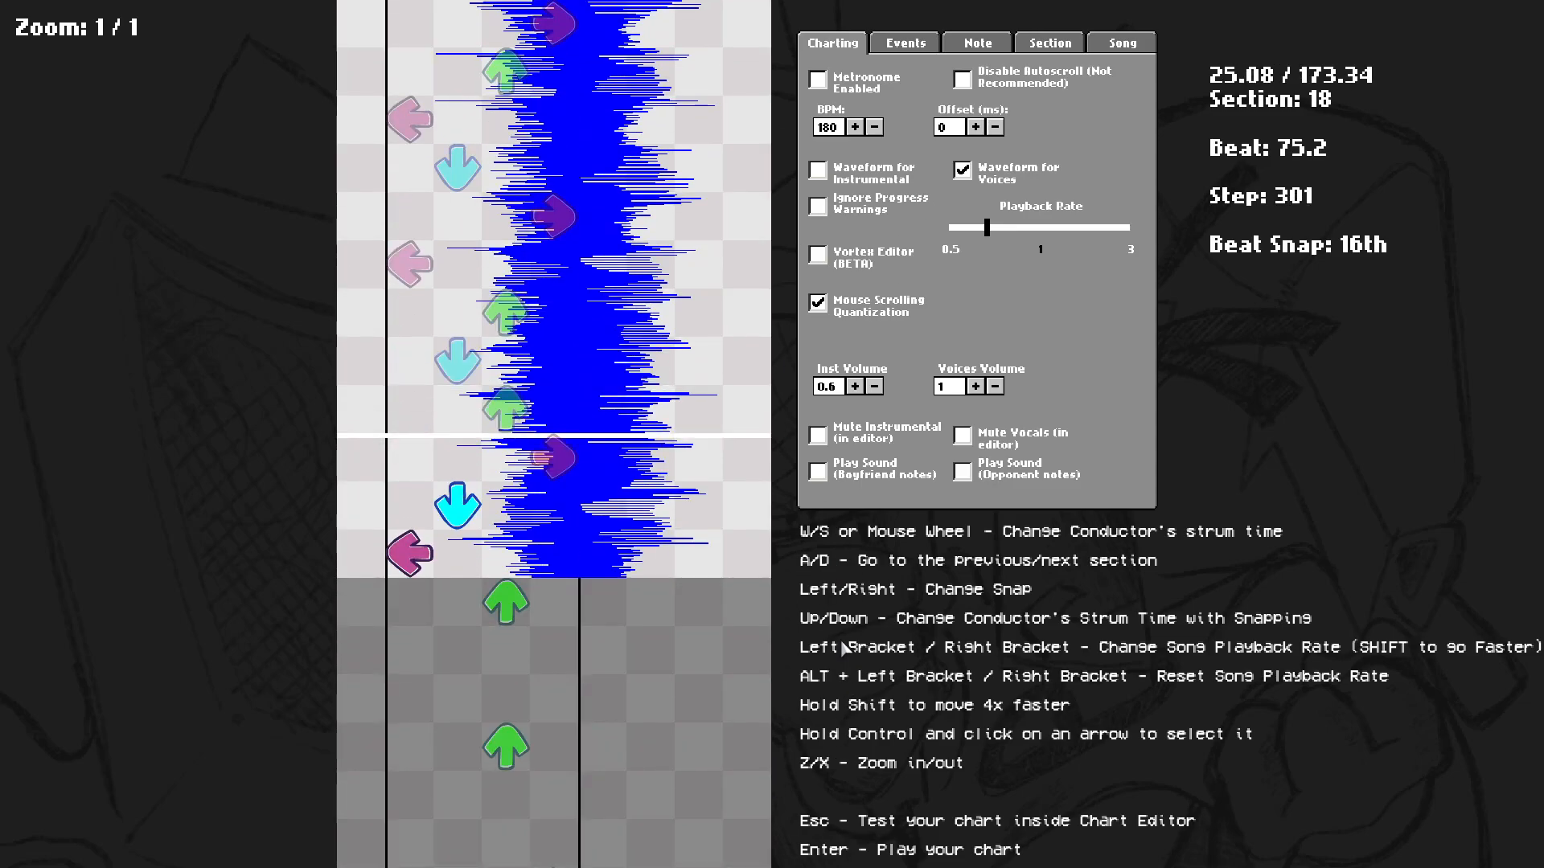
{"action": "scroll", "coordinate": [983, 463], "scroll_direction": "up", "scroll_amount": 6}
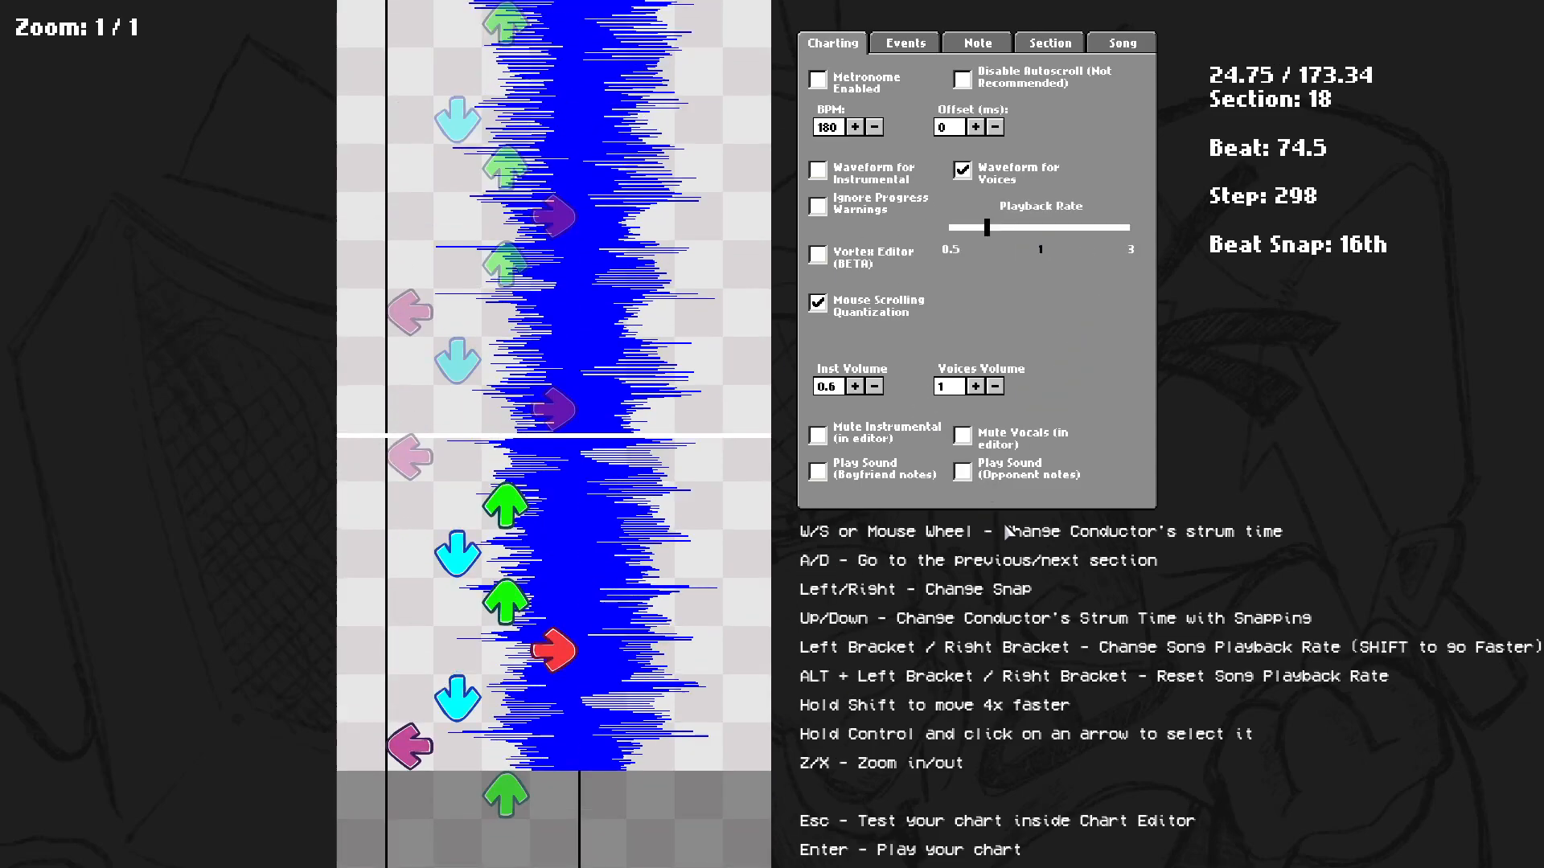
{"action": "scroll", "coordinate": [1335, 181], "scroll_direction": "up", "scroll_amount": 8}
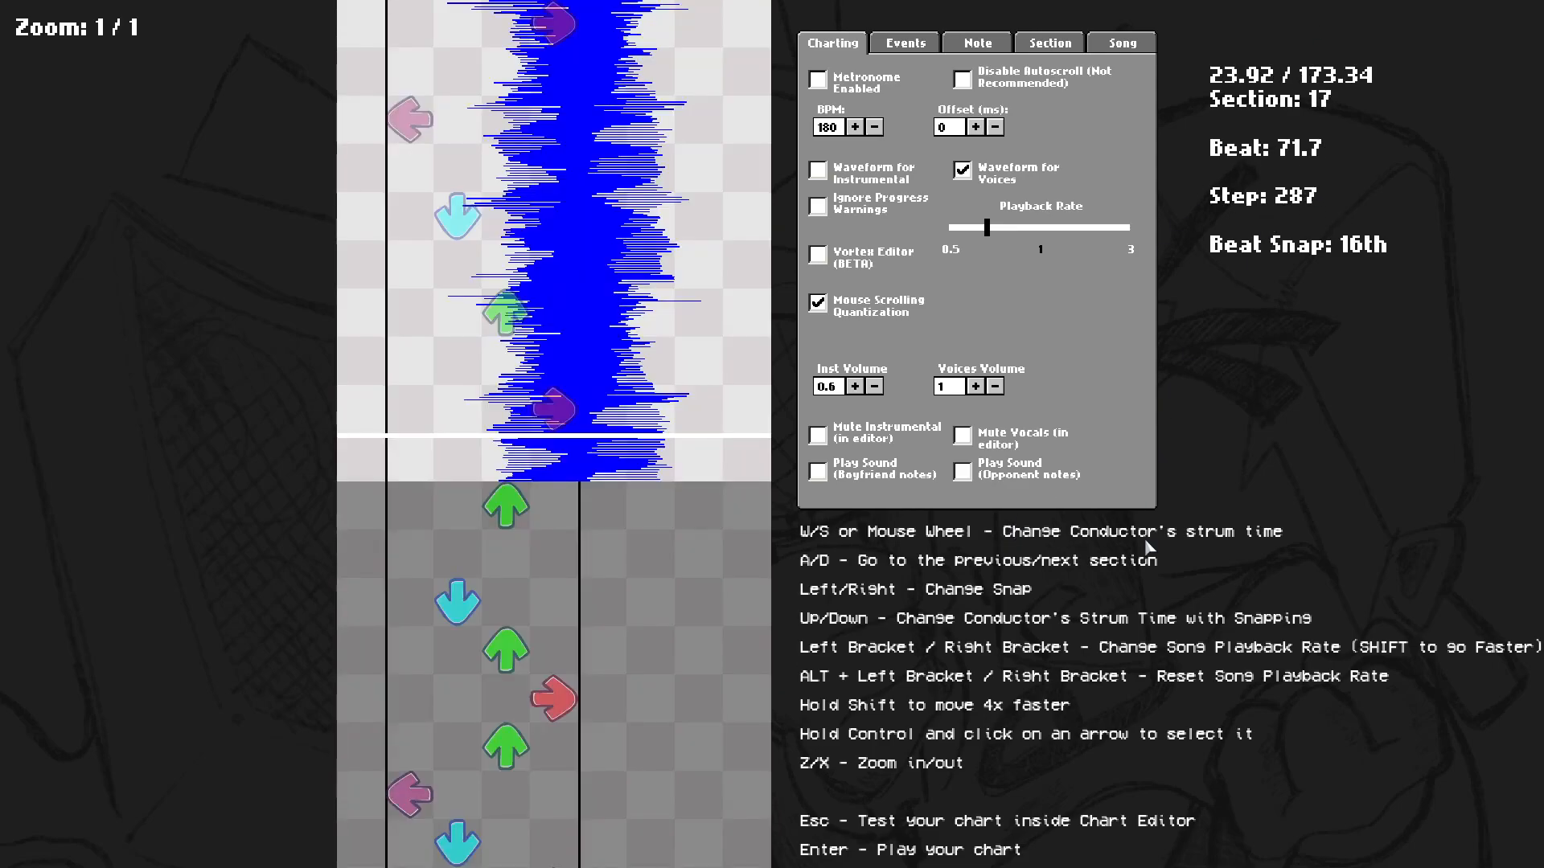
Return to the start of the song and switch the waveform display to the instrumental.
{"action": "key", "text": "a"}
{"action": "key", "text": "a"}
{"action": "key", "text": "a"}
{"action": "key", "text": "a"}
{"action": "key", "text": "a"}
{"action": "key", "text": "a"}
{"action": "key", "text": "a"}
{"action": "key", "text": "a"}
{"action": "key", "text": "a"}
{"action": "key", "text": "a"}
{"action": "key", "text": "a"}
{"action": "key", "text": "a"}
{"action": "key", "text": "a"}
{"action": "key", "text": "a"}
{"action": "key", "text": "a"}
{"action": "key", "text": "a"}
{"action": "key", "text": "a"}
{"action": "key", "text": "a"}
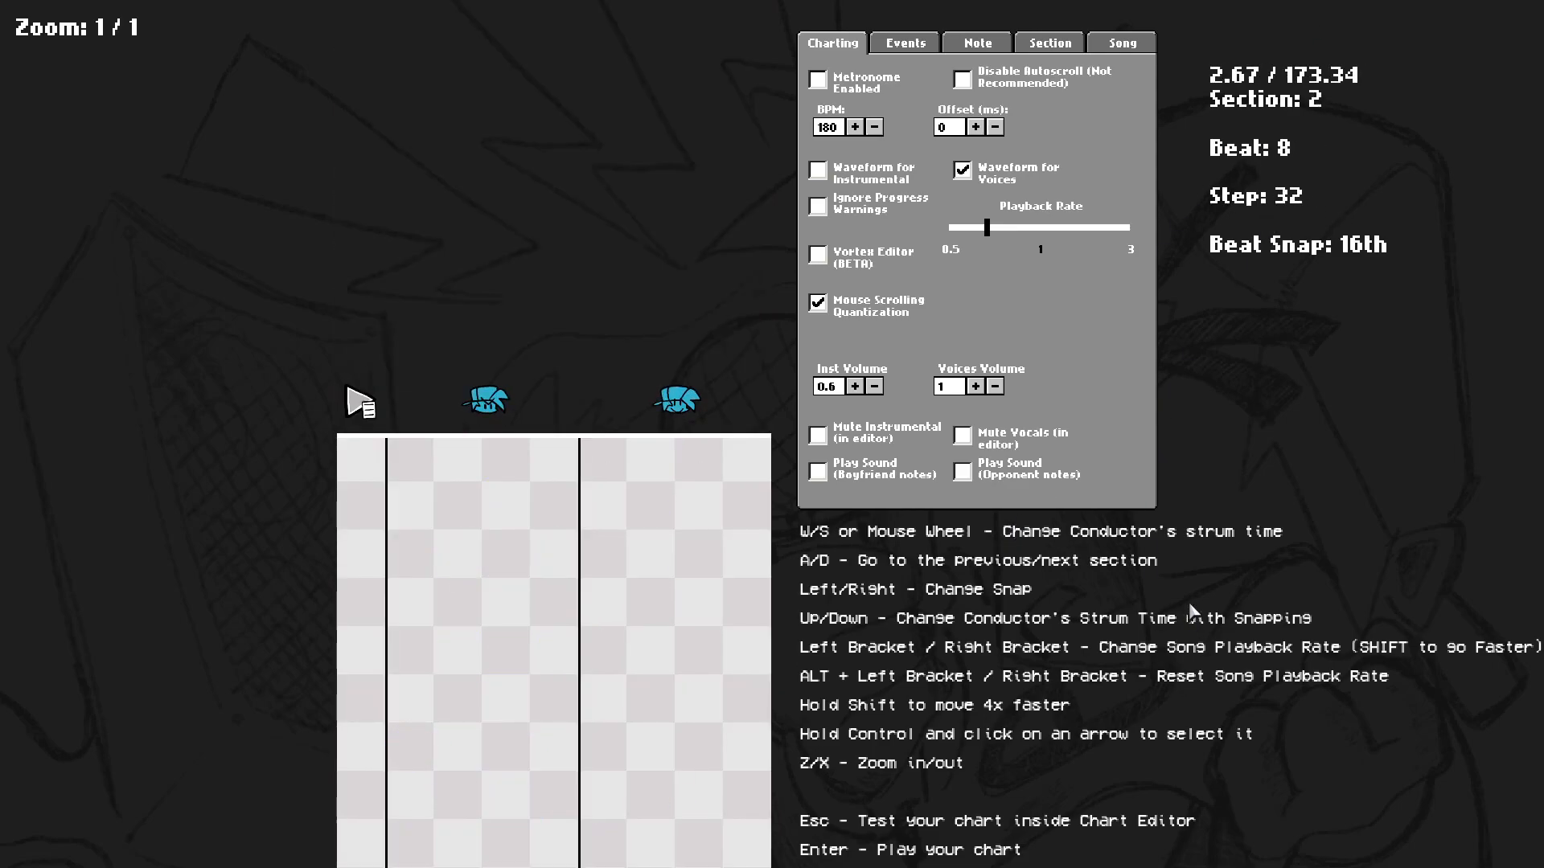
{"action": "key", "text": "space"}
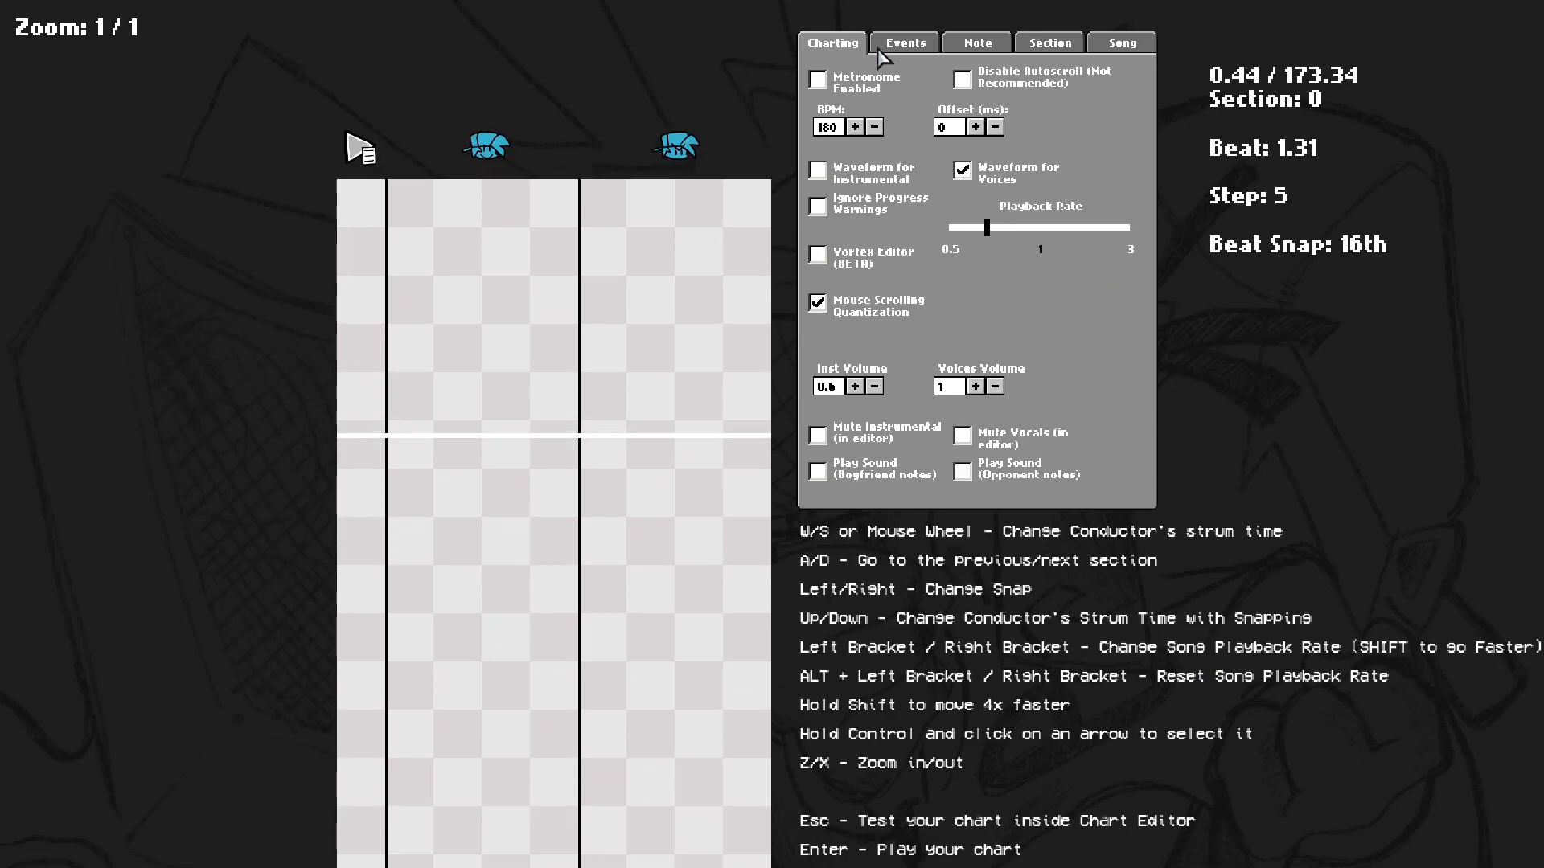
{"action": "left_click", "coordinate": [859, 177]}
{"action": "scroll", "coordinate": [870, 370], "scroll_direction": "up", "scroll_amount": 5}
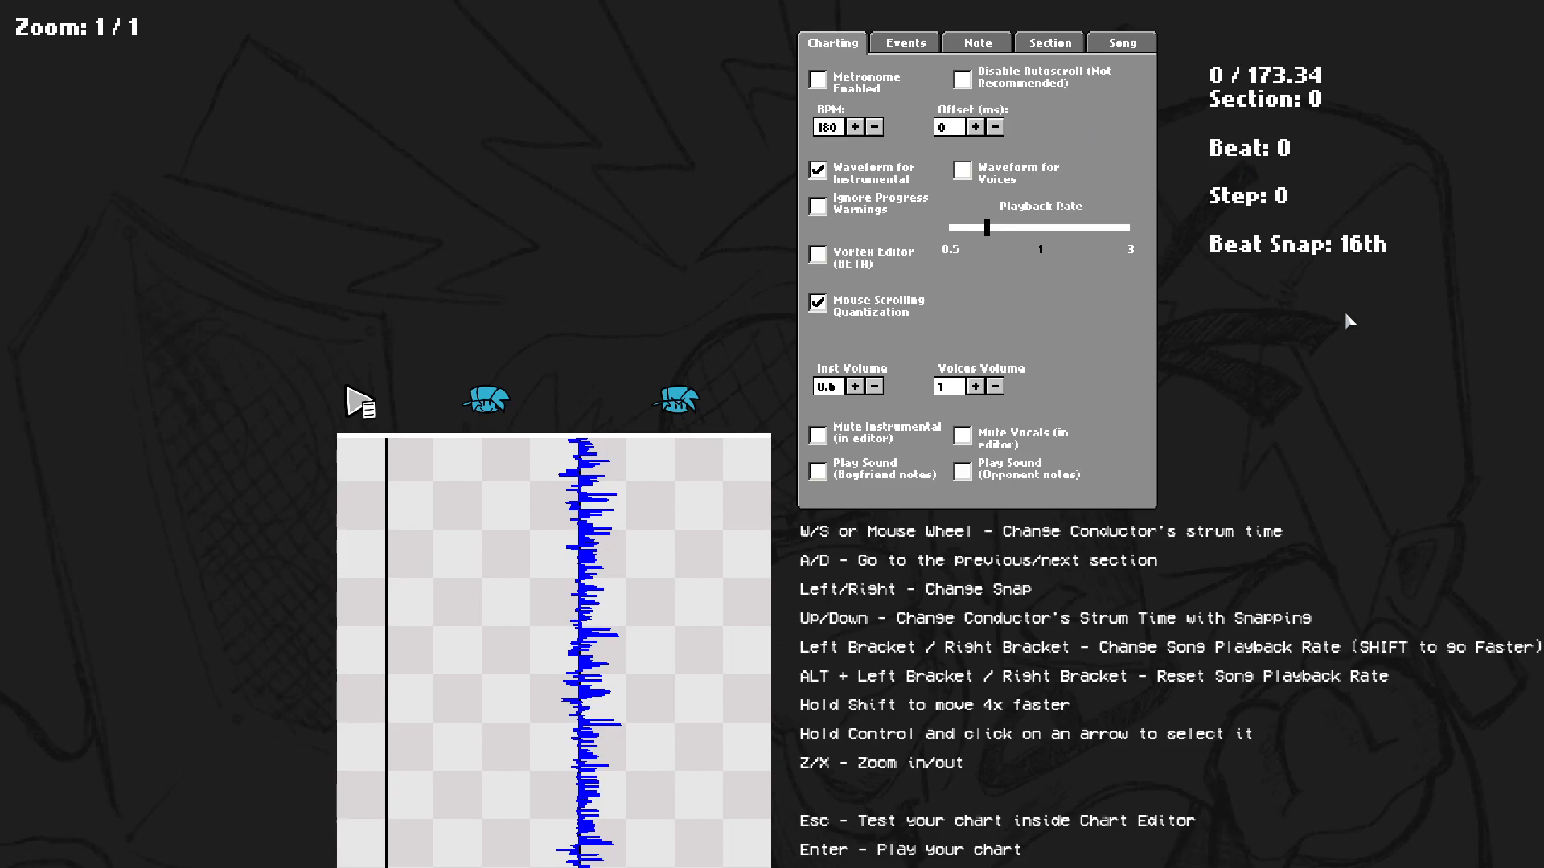
Cycle through the beat snap settings and nudge the conductor's strum time at the song start.
{"action": "key", "text": "Left"}
{"action": "key", "text": "Right"}
{"action": "key", "text": "Right"}
{"action": "key", "text": "Left"}
{"action": "key", "text": "Left"}
{"action": "key", "text": "Right"}
{"action": "key", "text": "Right"}
{"action": "key", "text": "Left"}
{"action": "key", "text": "Left"}
{"action": "key", "text": "Right"}
{"action": "key", "text": "s"}
{"action": "key", "text": "w"}
{"action": "key", "text": "s"}
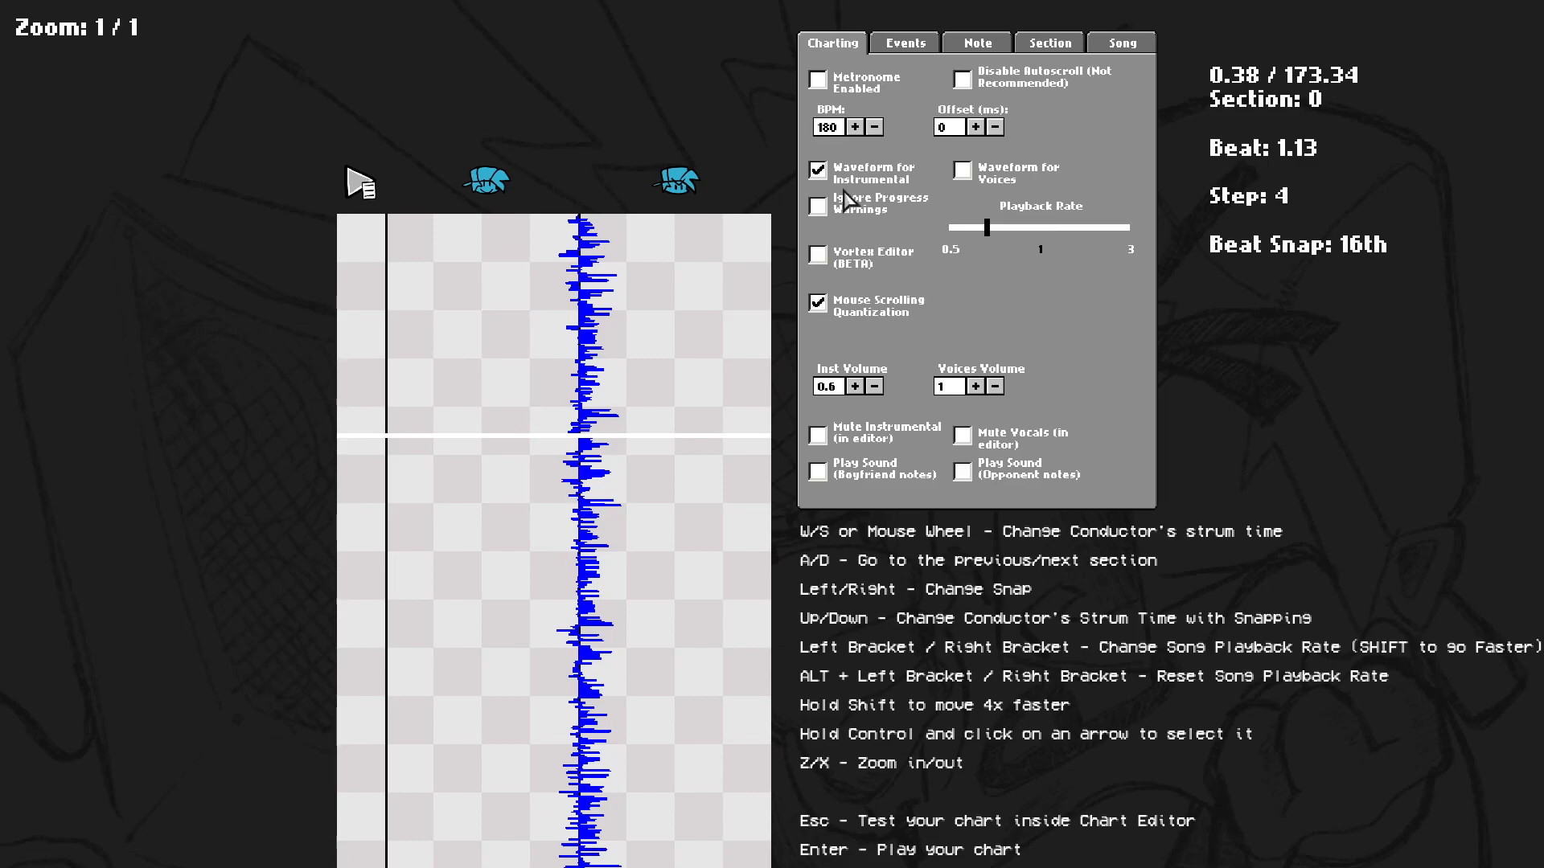
{"action": "key", "text": "s"}
{"action": "scroll", "coordinate": [572, 537], "scroll_direction": "up", "scroll_amount": 10}
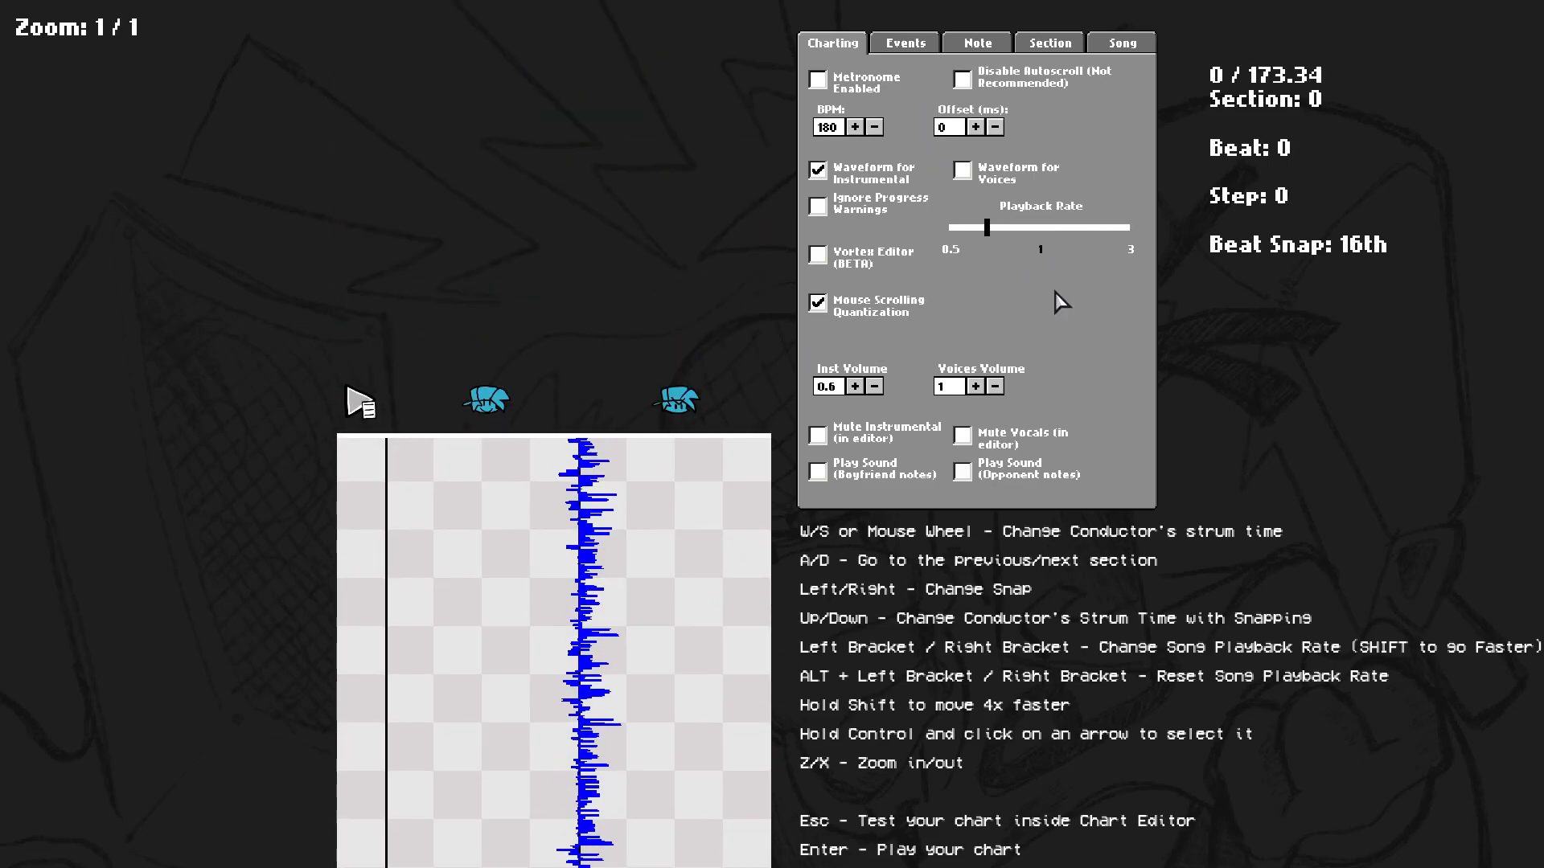
Place left notes in the opponent's left column at the first steps of section 0.
{"action": "left_click", "coordinate": [409, 457]}
{"action": "left_click", "coordinate": [409, 505]}
{"action": "left_click", "coordinate": [409, 554]}
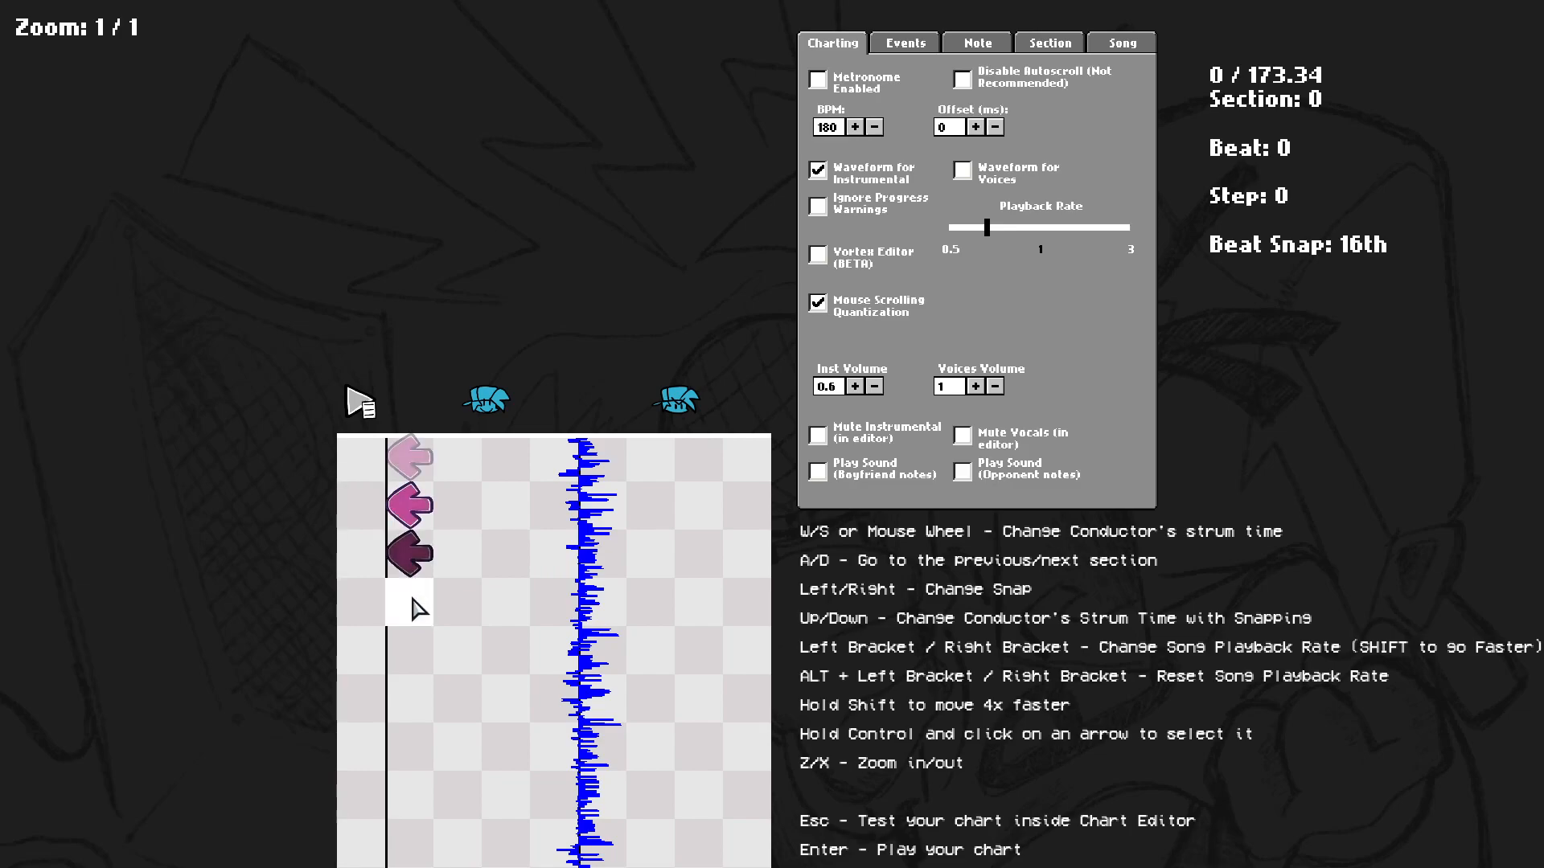
{"action": "left_click", "coordinate": [423, 567]}
{"action": "left_click", "coordinate": [428, 505]}
{"action": "left_click", "coordinate": [415, 498]}
Play the start of the song and delete the left notes placed there.
{"action": "scroll", "coordinate": [455, 533], "scroll_direction": "down", "scroll_amount": 2}
{"action": "scroll", "coordinate": [446, 522], "scroll_direction": "up", "scroll_amount": 2}
{"action": "scroll", "coordinate": [434, 503], "scroll_direction": "down", "scroll_amount": 1}
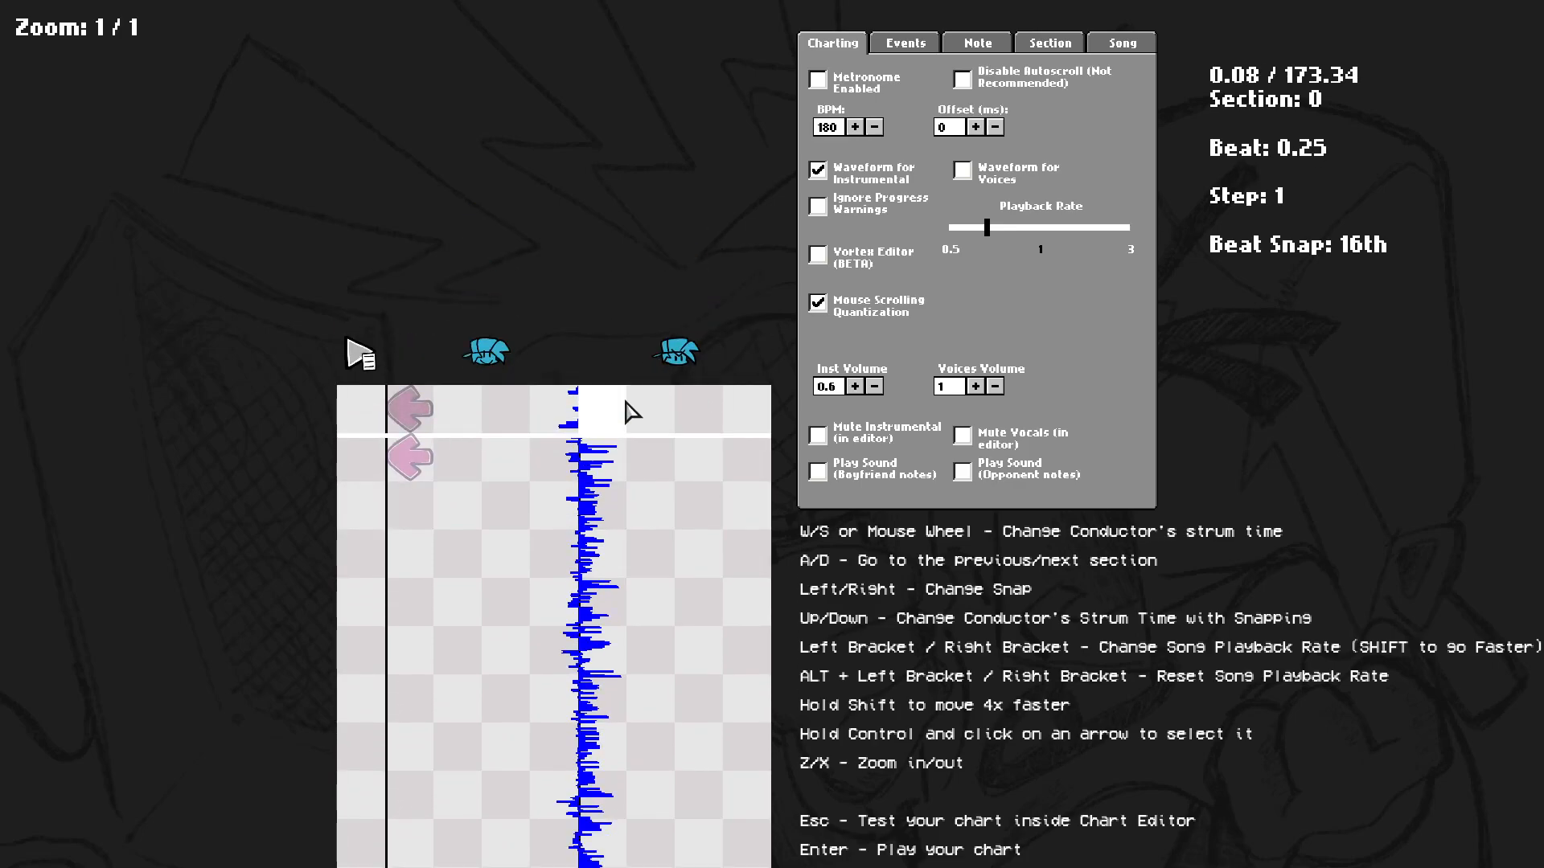
{"action": "scroll", "coordinate": [476, 476], "scroll_direction": "down", "scroll_amount": 1}
{"action": "scroll", "coordinate": [475, 475], "scroll_direction": "up", "scroll_amount": 1}
{"action": "scroll", "coordinate": [1152, 339], "scroll_direction": "up", "scroll_amount": 1}
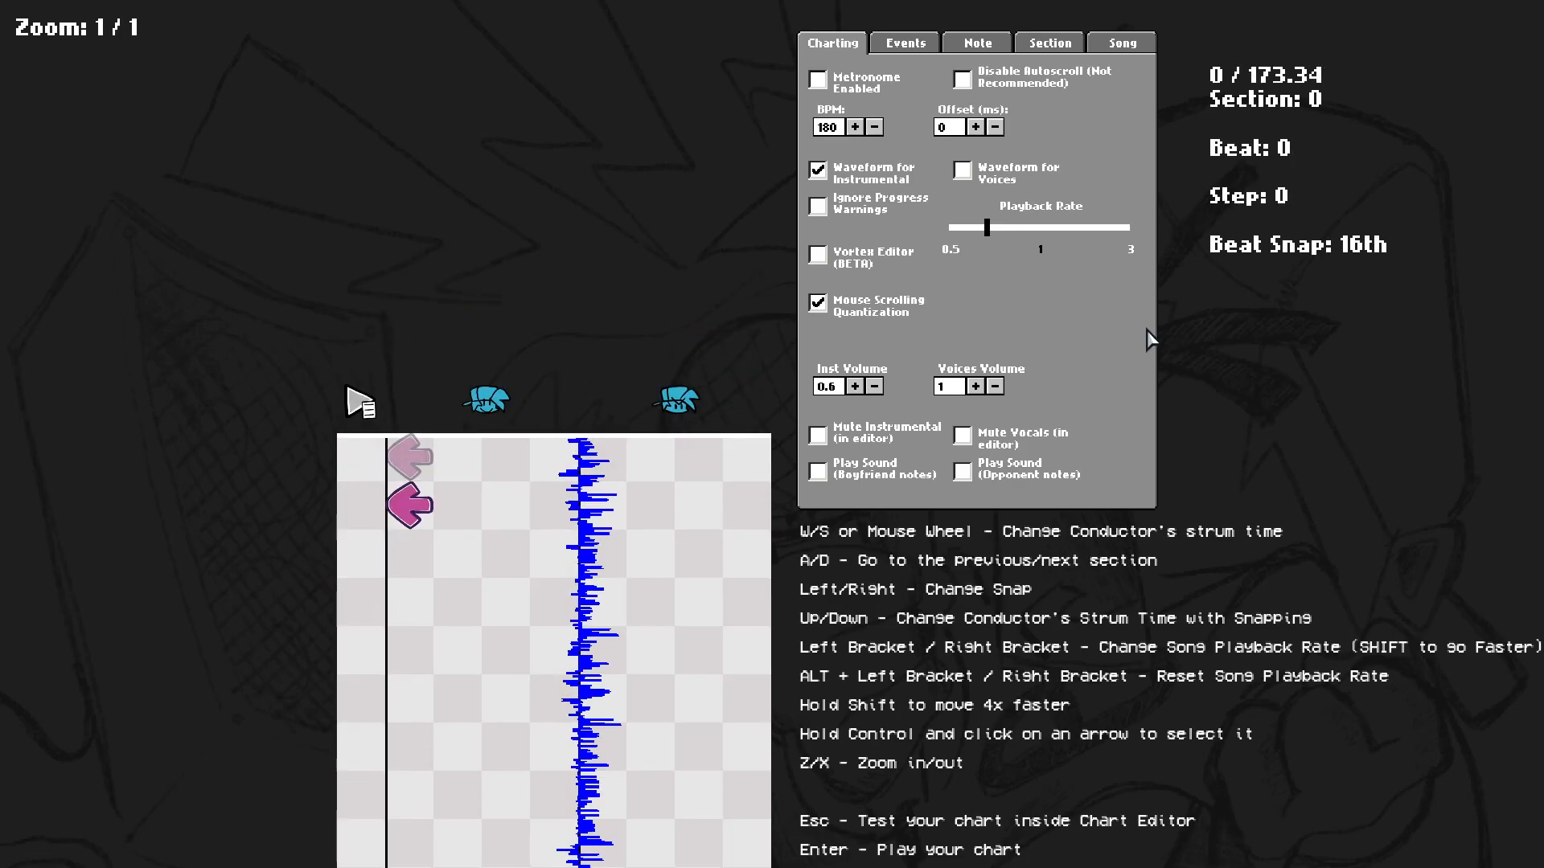
{"action": "scroll", "coordinate": [563, 451], "scroll_direction": "down", "scroll_amount": 1}
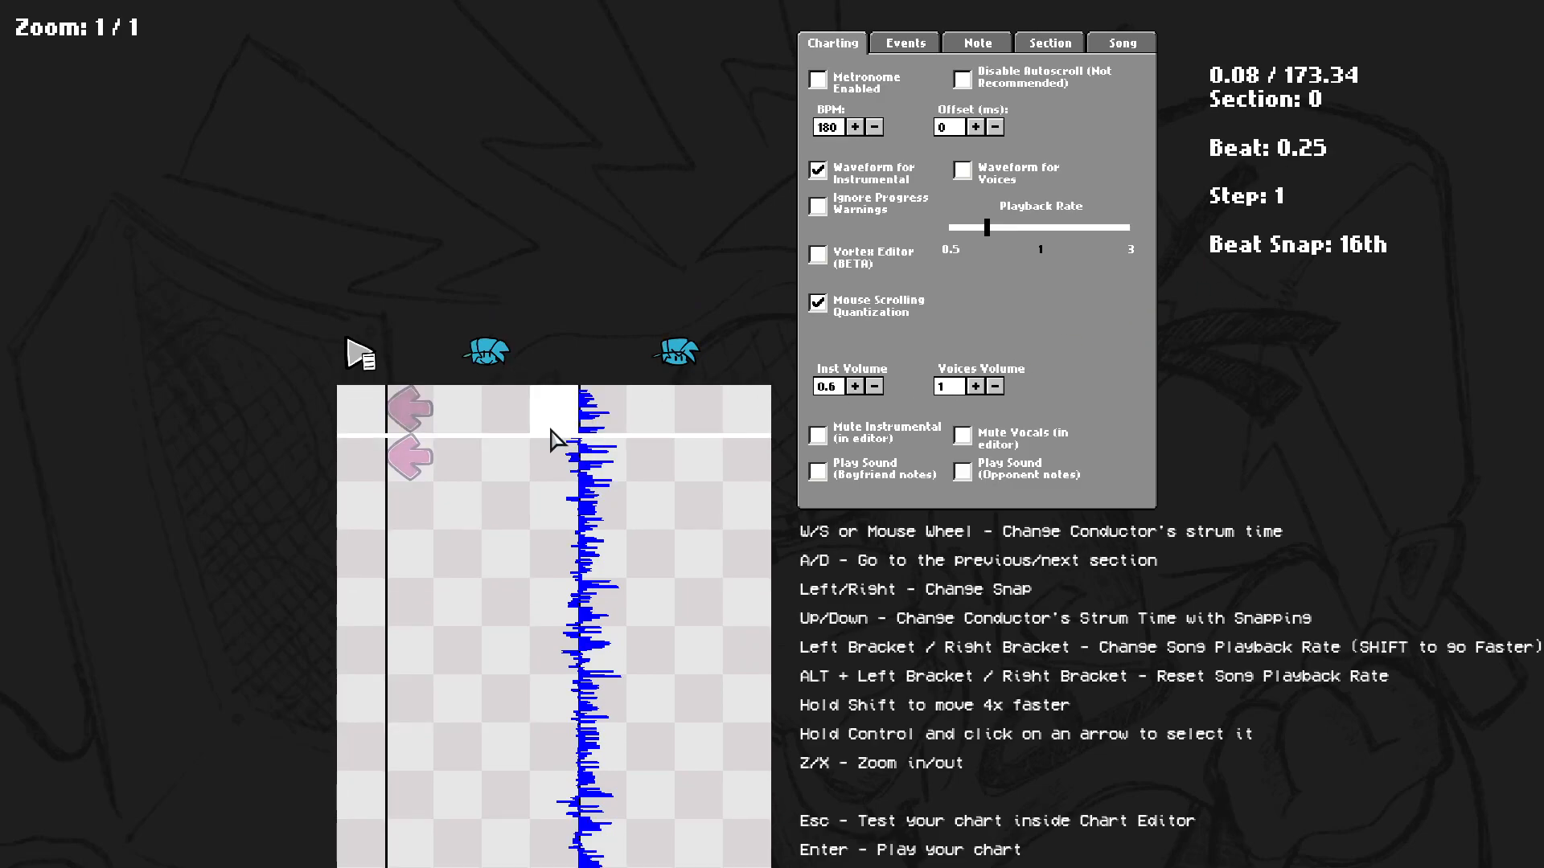
{"action": "key", "text": "space"}
{"action": "key", "text": "space"}
{"action": "left_click", "coordinate": [413, 338]}
{"action": "left_click", "coordinate": [419, 373]}
{"action": "scroll", "coordinate": [434, 366], "scroll_direction": "up", "scroll_amount": 1}
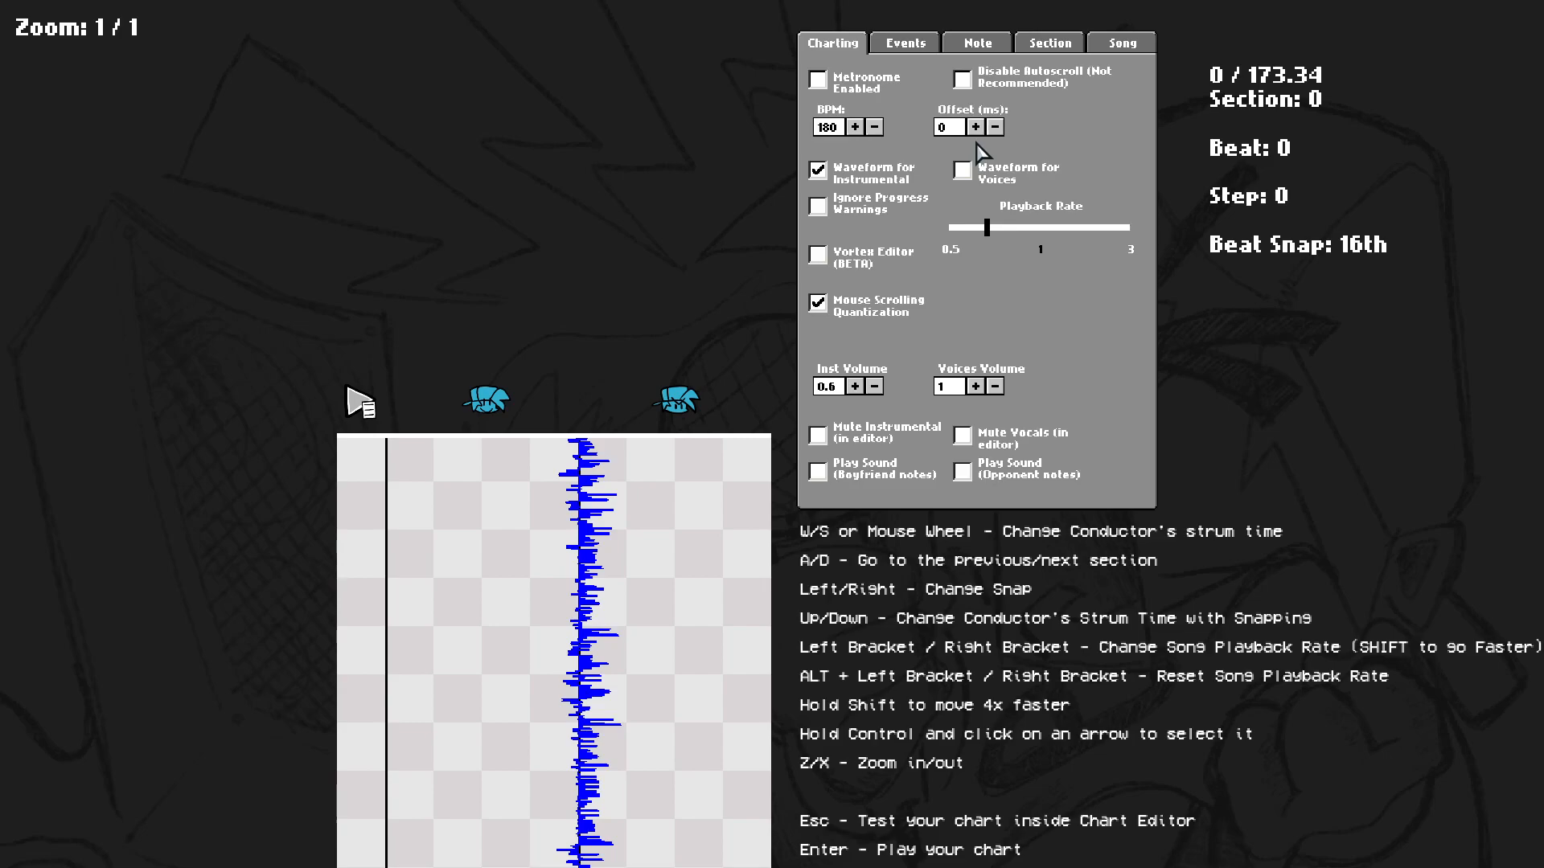
Open the Song tab and then the Section tab to view their options.
{"action": "left_click", "coordinate": [1125, 45]}
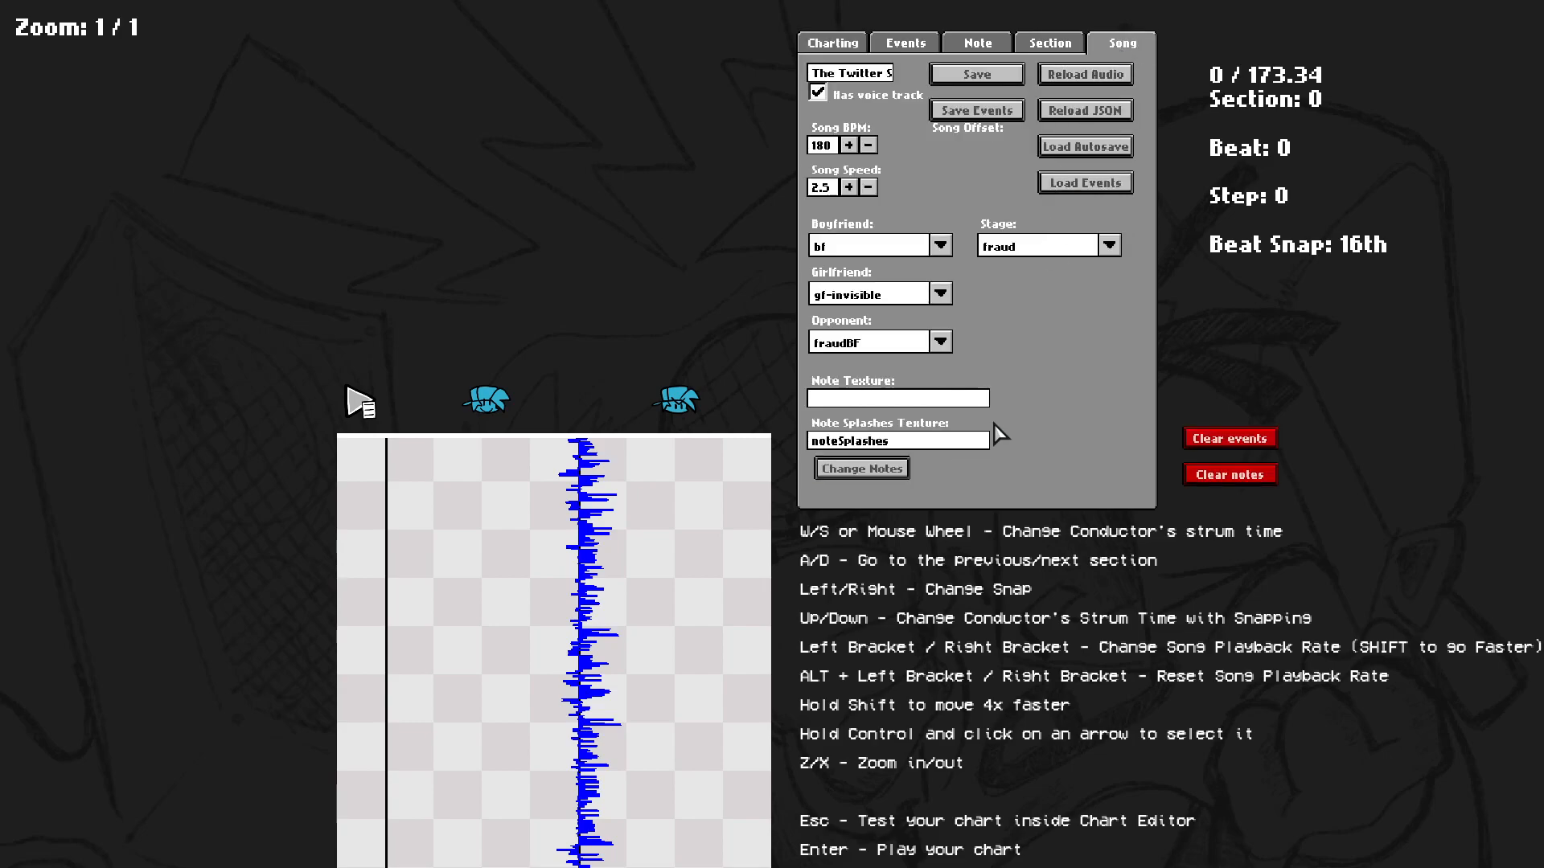
{"action": "left_click", "coordinate": [1058, 46]}
{"action": "scroll", "coordinate": [1021, 528], "scroll_direction": "down", "scroll_amount": 1}
{"action": "scroll", "coordinate": [1016, 528], "scroll_direction": "up", "scroll_amount": 1}
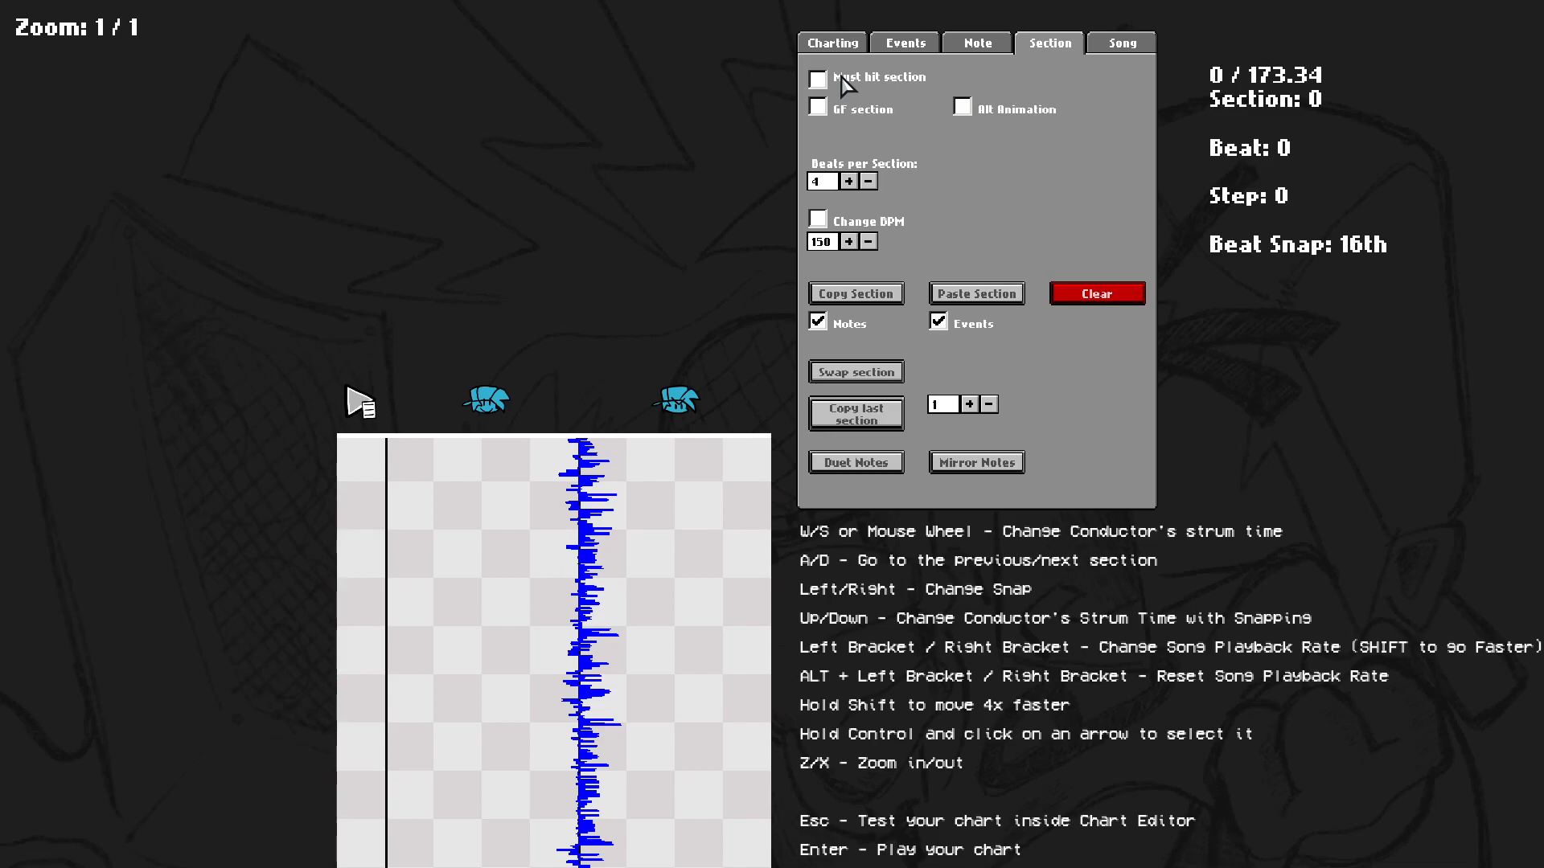
Toggle the Must hit section option on and off for section 0.
{"action": "key", "text": "s"}
{"action": "key", "text": "w"}
{"action": "left_click", "coordinate": [872, 86]}
{"action": "left_click", "coordinate": [873, 88]}
Jump to section 15, play the preview and advance to section 20.
{"action": "key", "text": "shift+d"}
{"action": "key", "text": "shift+d"}
{"action": "key", "text": "shift+d"}
{"action": "key", "text": "shift+d"}
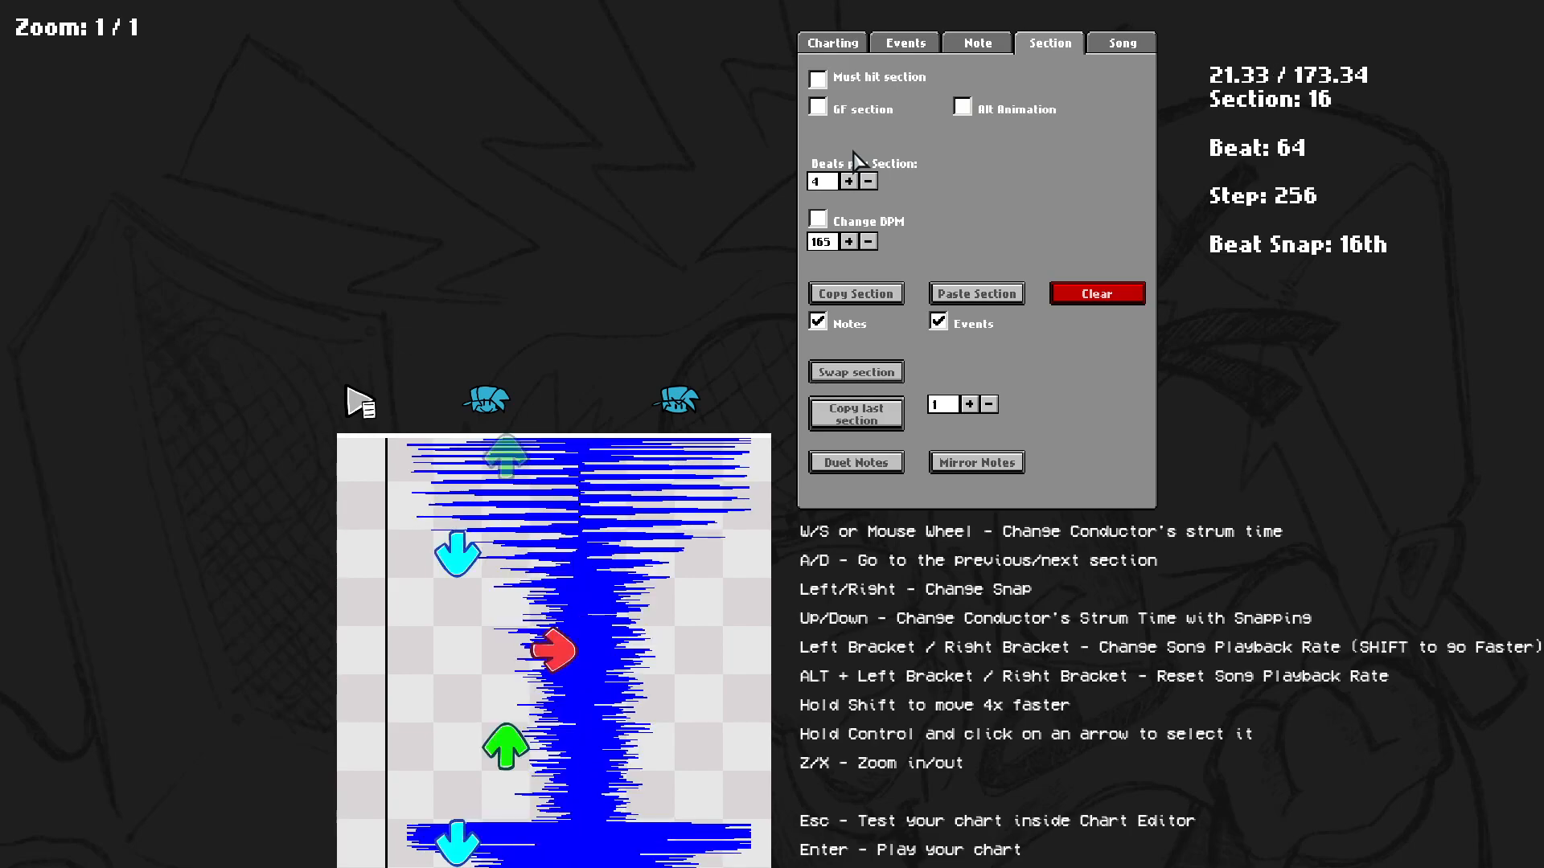
{"action": "key", "text": "w"}
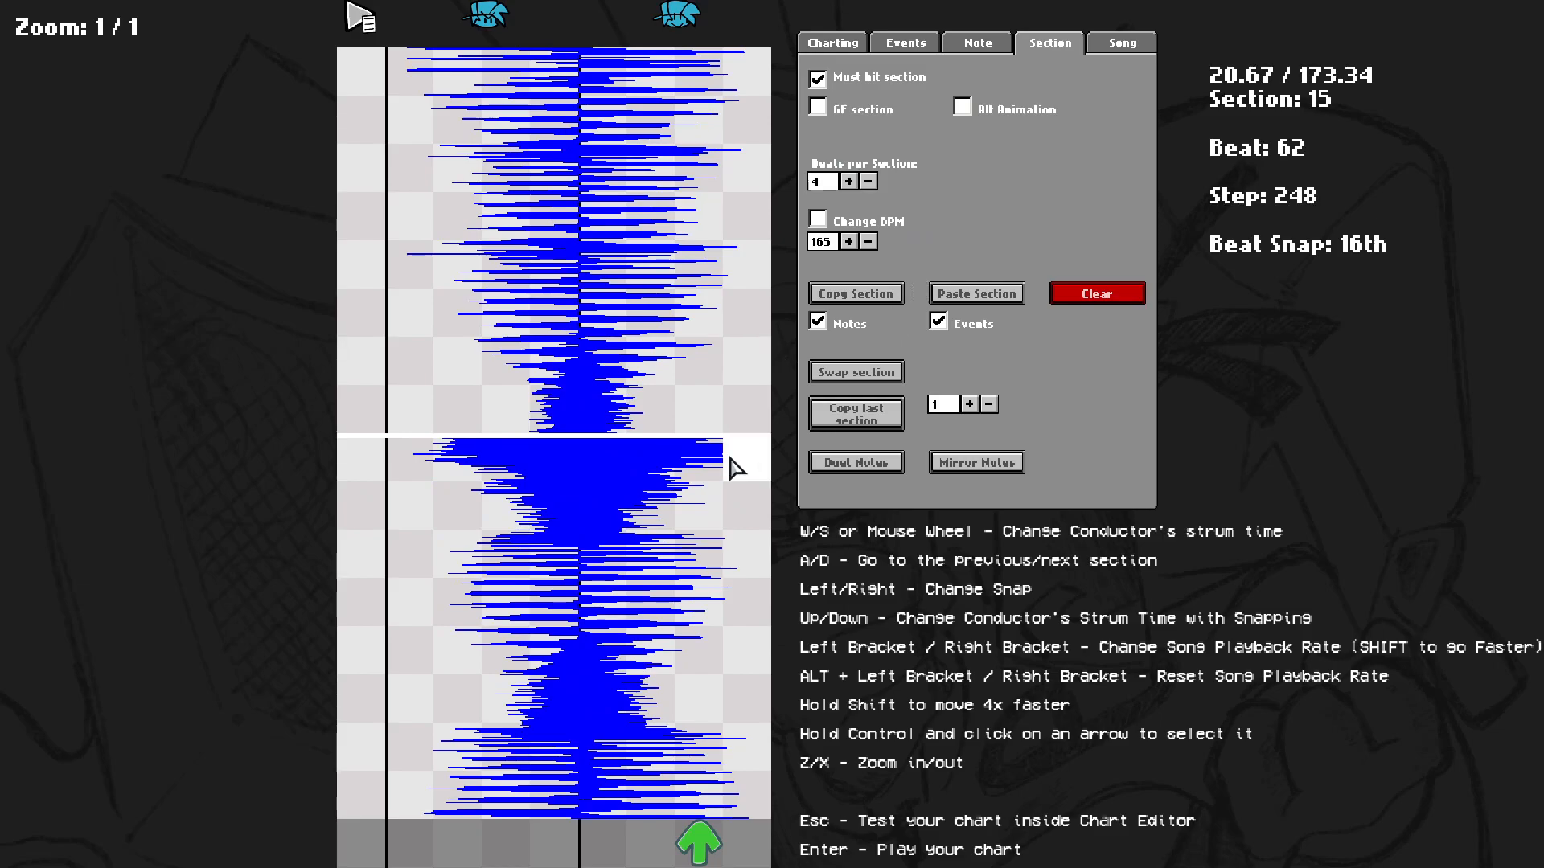
{"action": "key", "text": "space"}
{"action": "key", "text": "d"}
{"action": "key", "text": "d"}
{"action": "key", "text": "d"}
{"action": "key", "text": "d"}
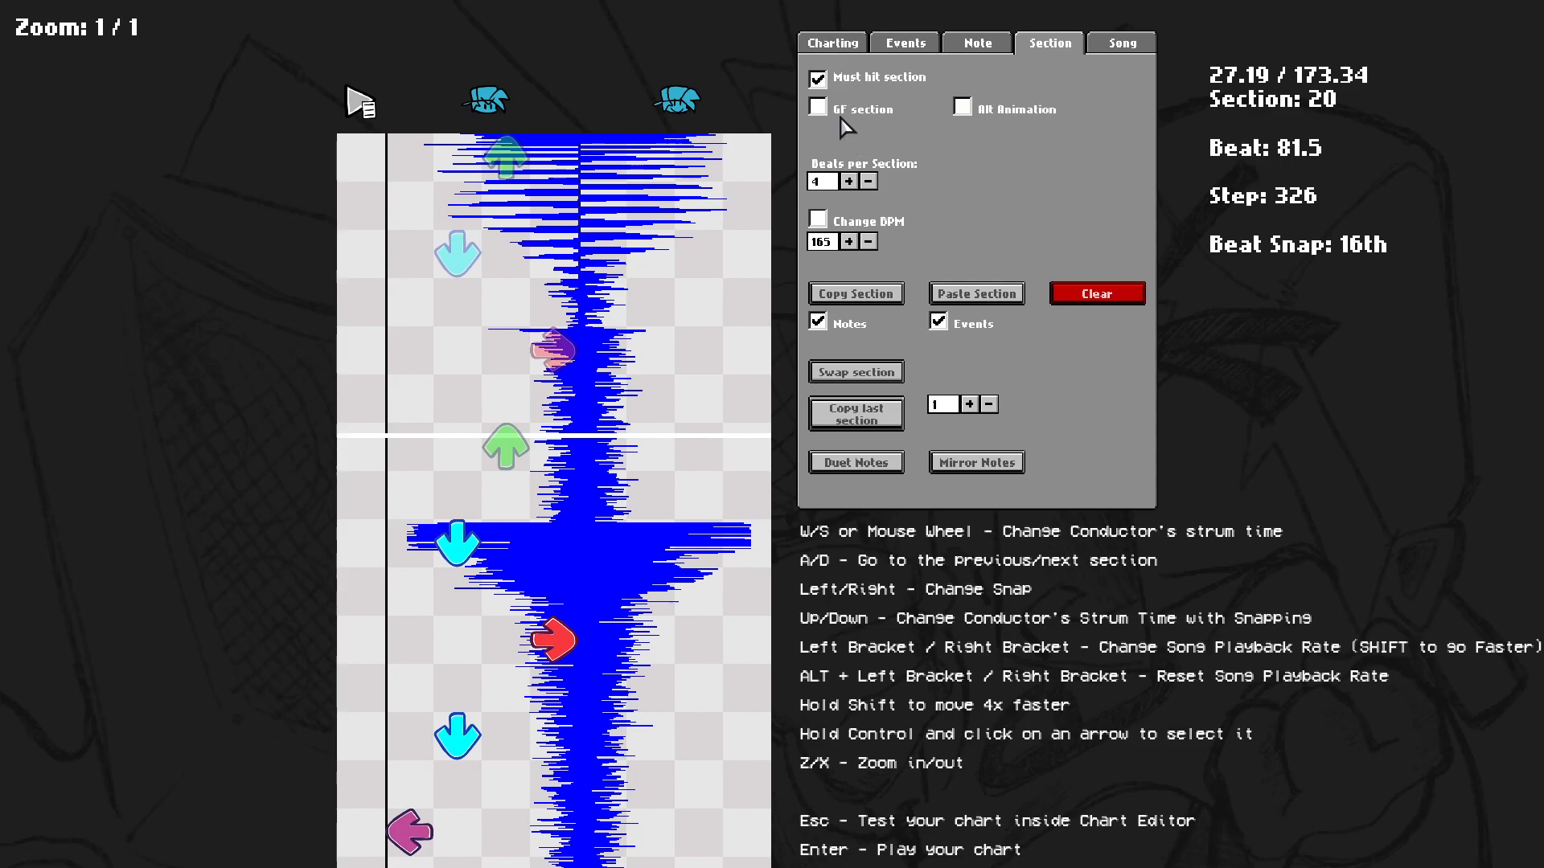
{"action": "scroll", "coordinate": [843, 128], "scroll_direction": "up", "scroll_amount": 15}
{"action": "scroll", "coordinate": [844, 132], "scroll_direction": "down", "scroll_amount": 7}
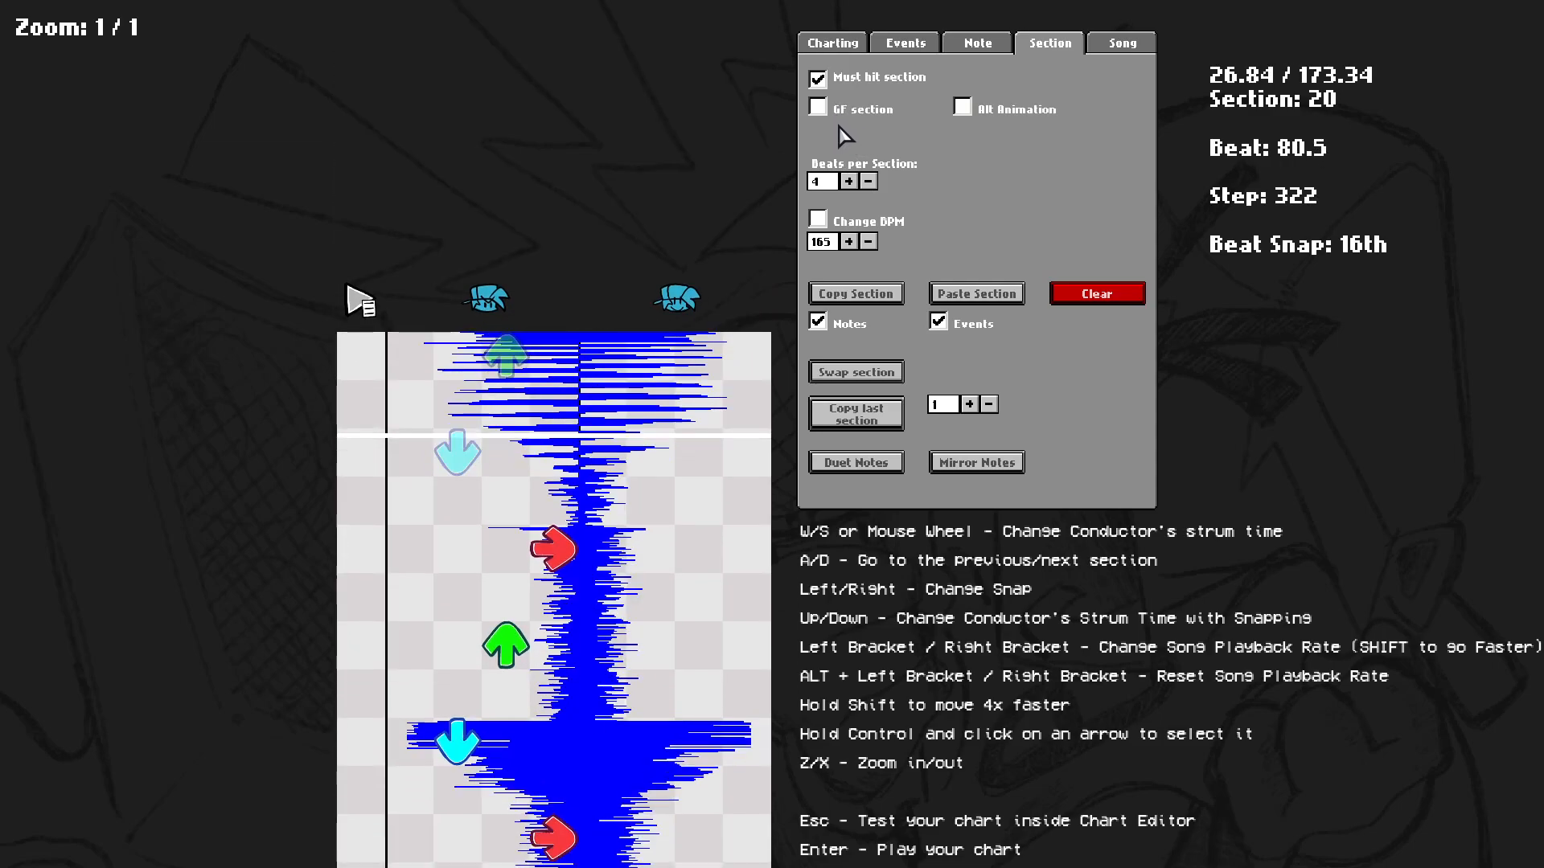
Toggle the GF section and Must hit section options for section 20 and restore them.
{"action": "left_click", "coordinate": [863, 110]}
{"action": "left_click", "coordinate": [862, 80]}
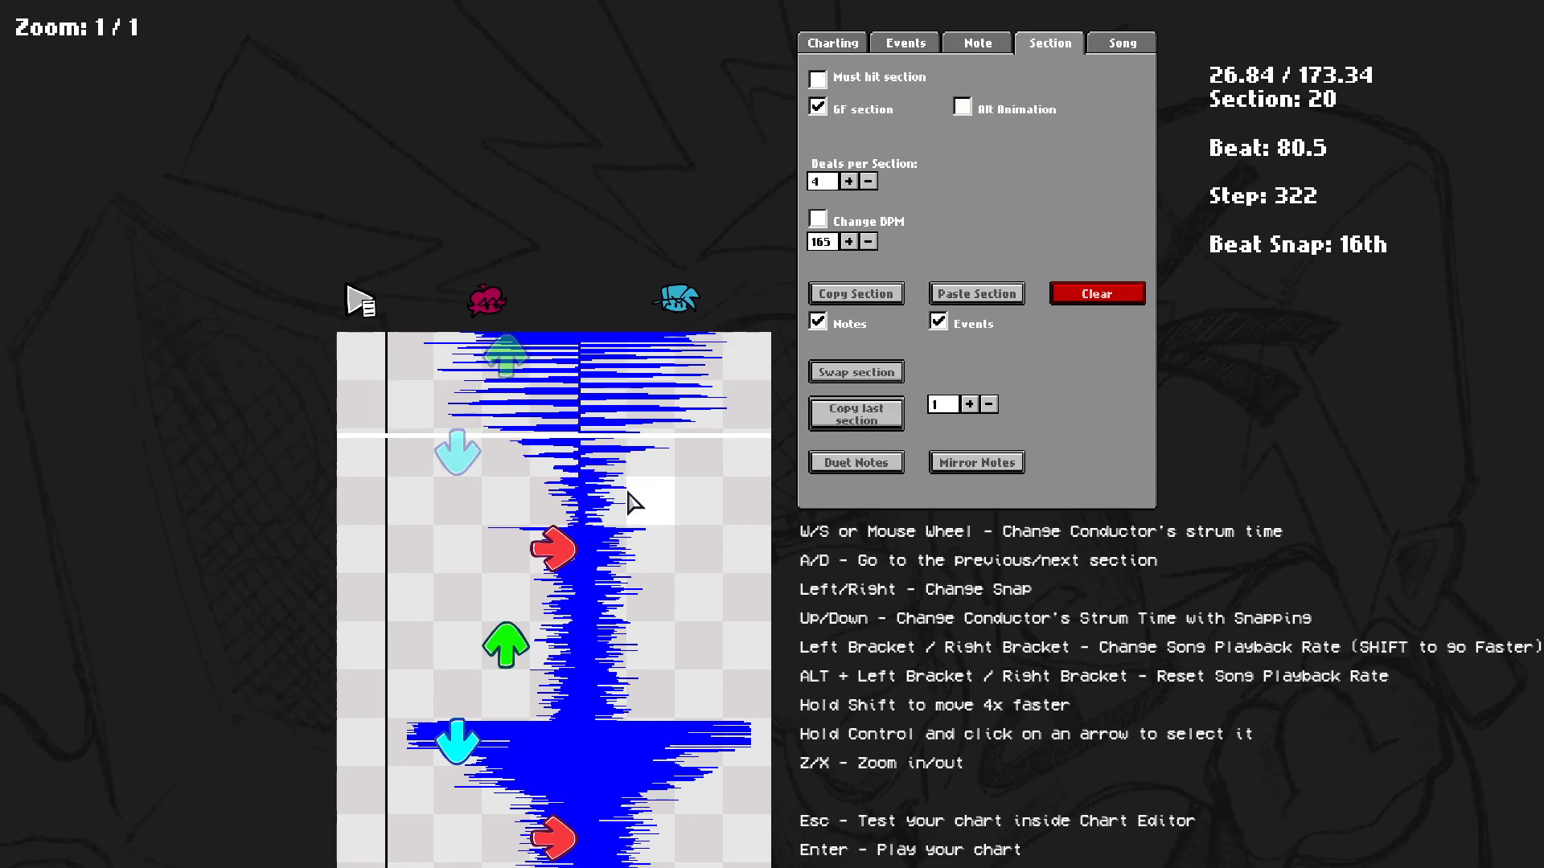
{"action": "left_click", "coordinate": [857, 78]}
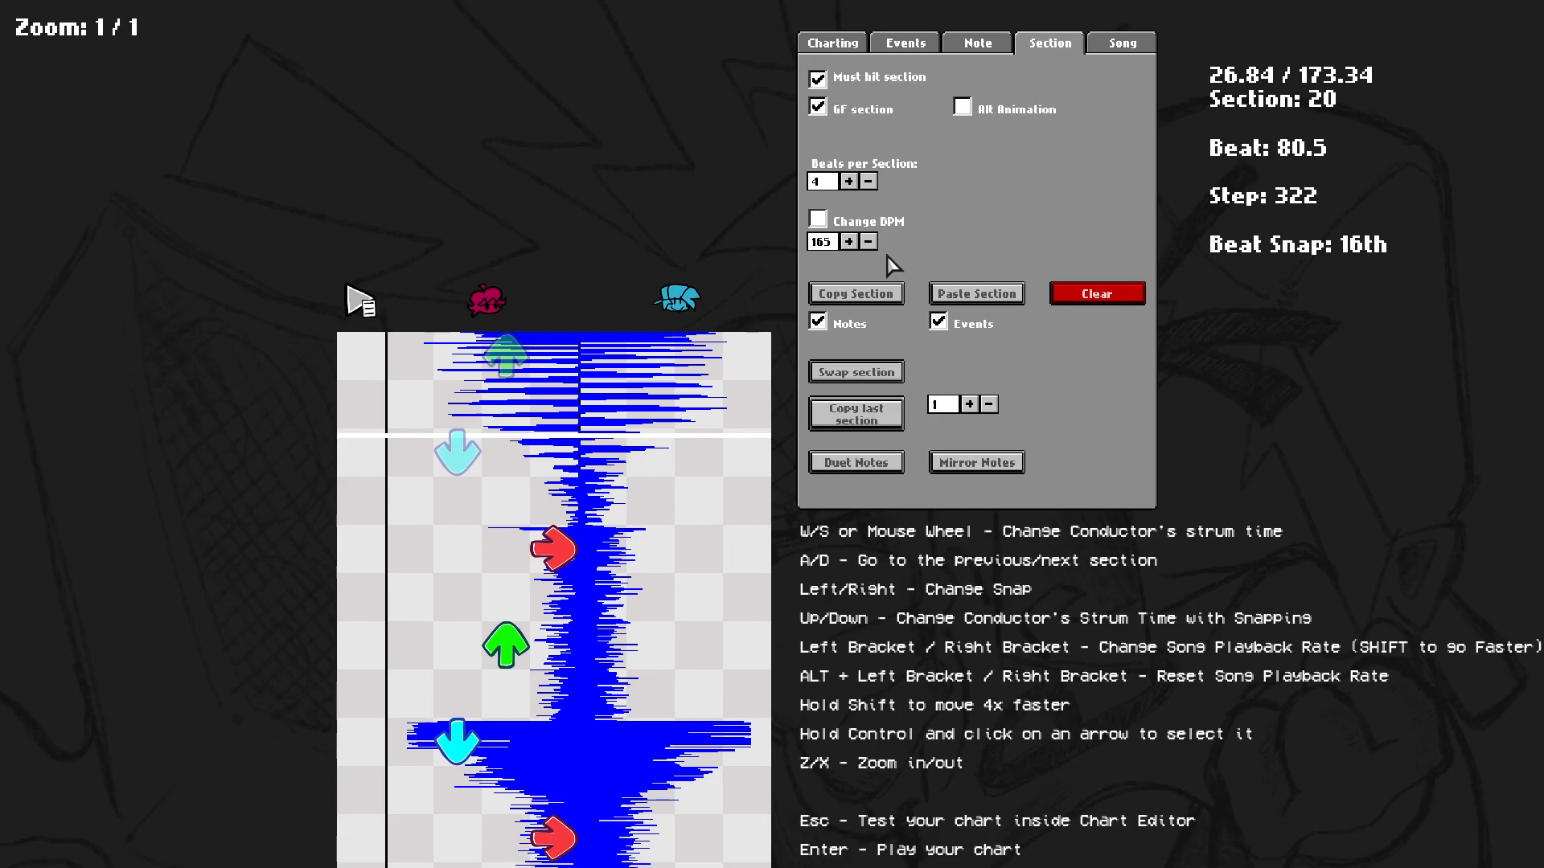
{"action": "left_click", "coordinate": [843, 109]}
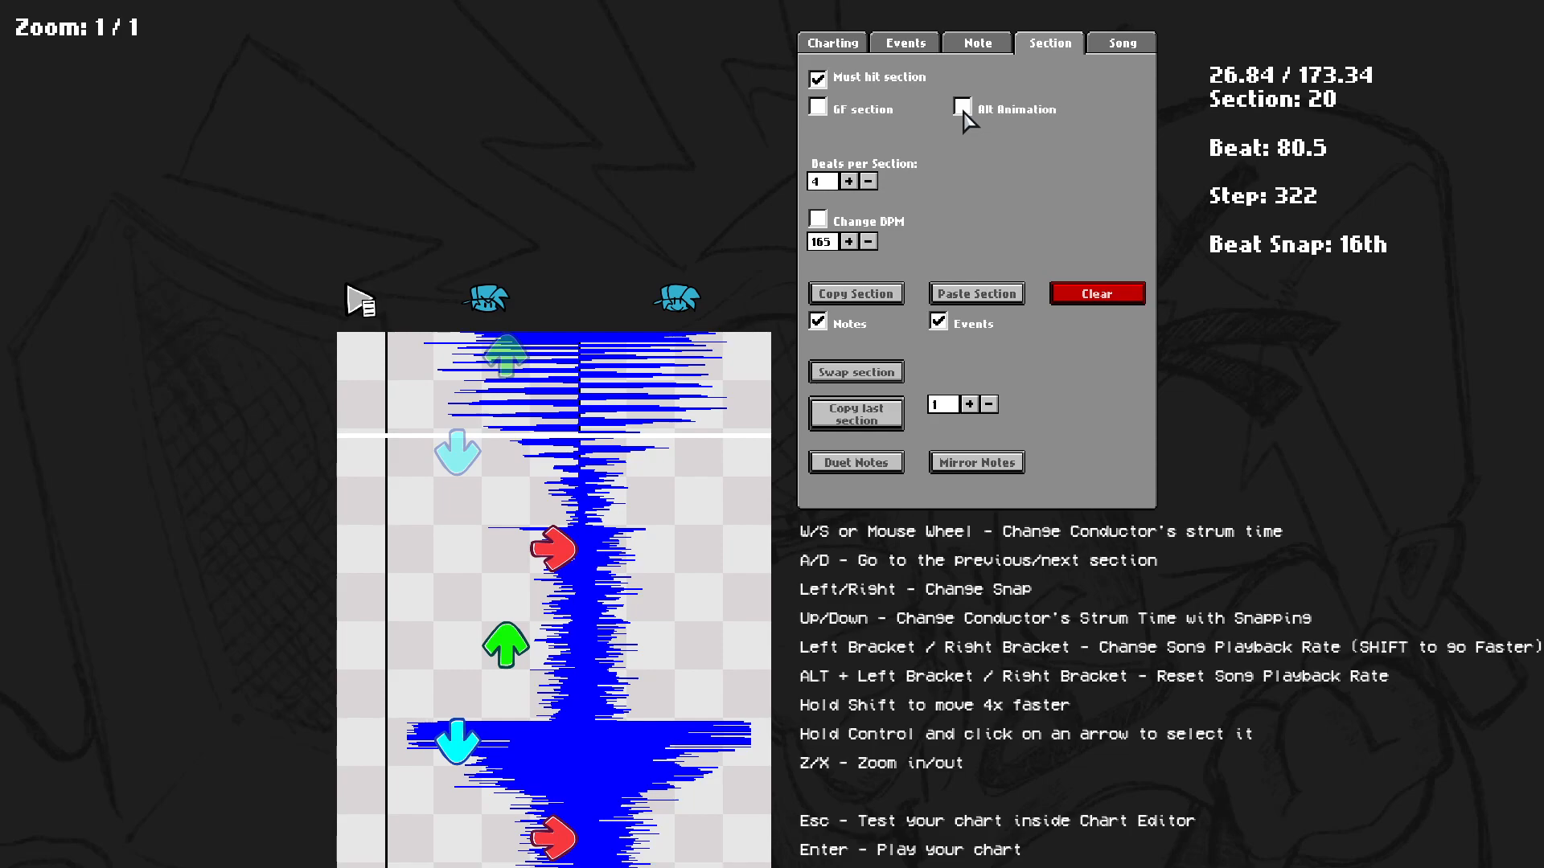
Open the note options and pick note types from the list, choosing No Animation and then Alt Animation.
{"action": "left_click", "coordinate": [978, 42]}
{"action": "left_click", "coordinate": [940, 191]}
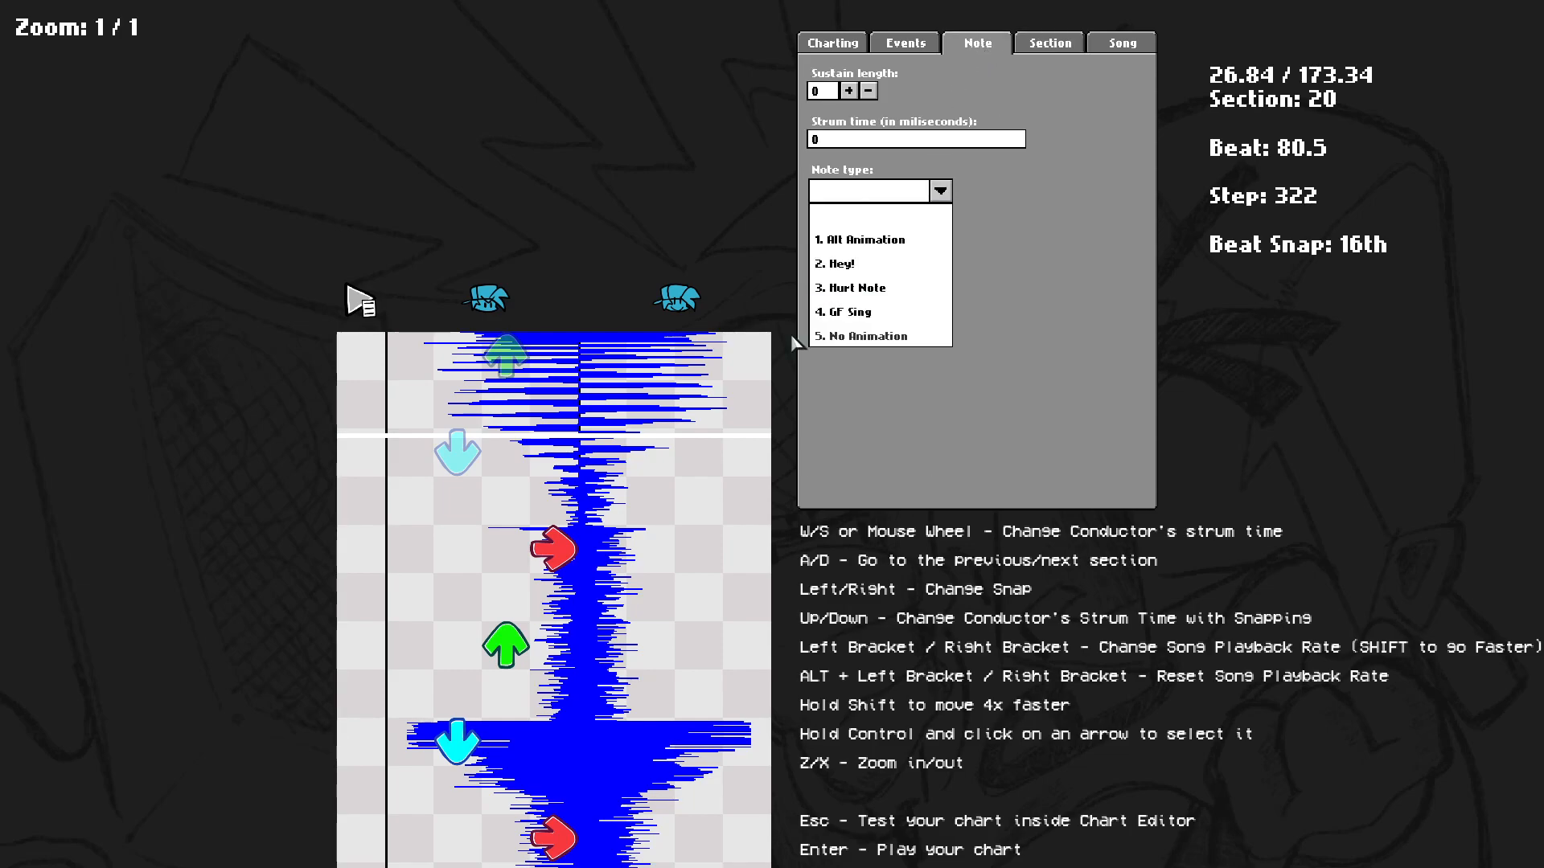
{"action": "left_click", "coordinate": [858, 337]}
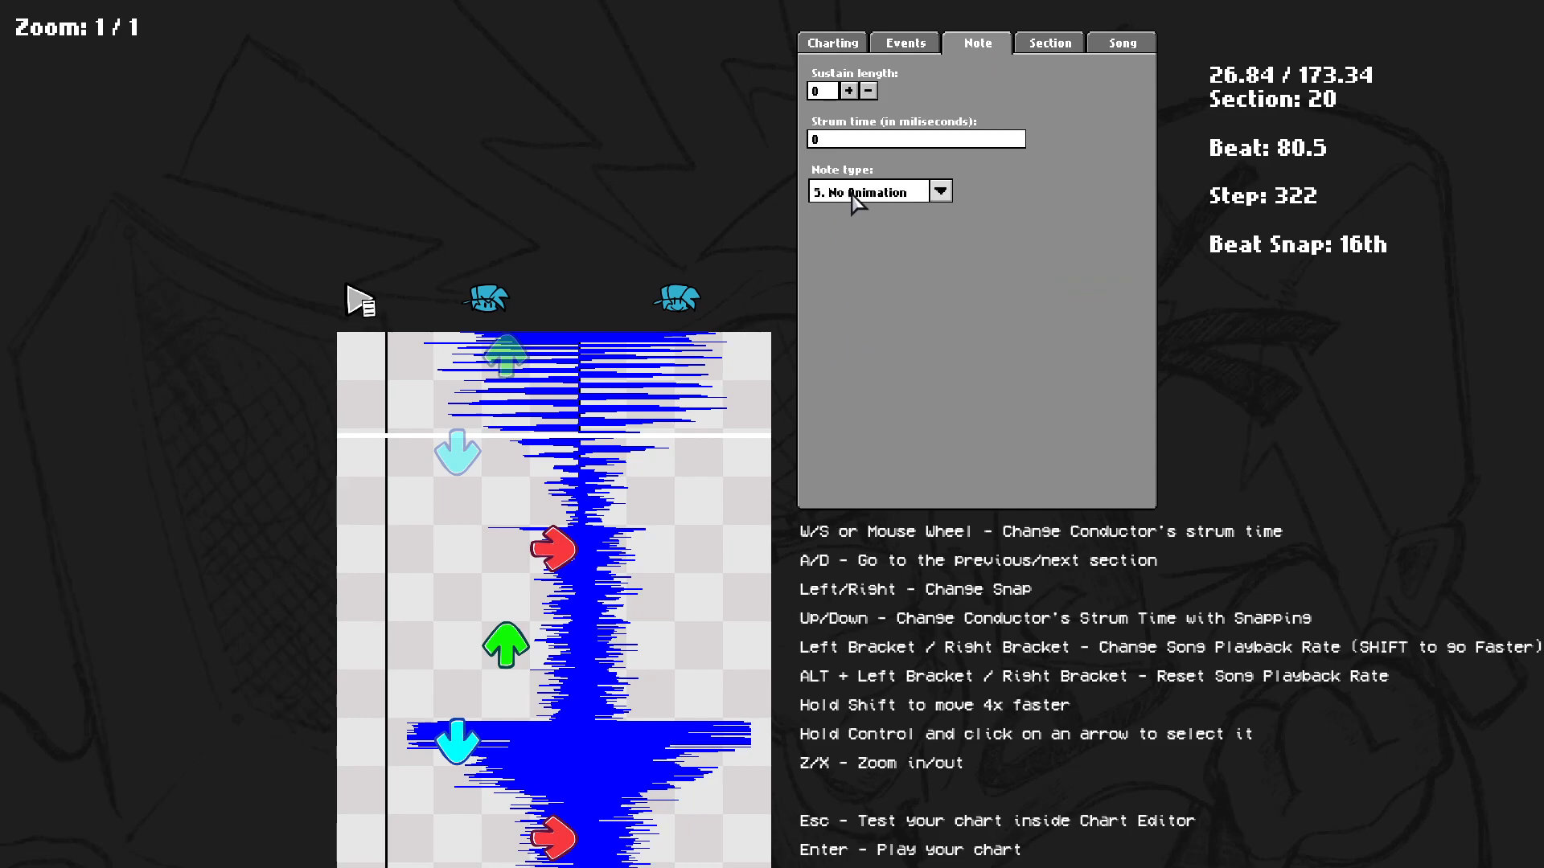
{"action": "left_click", "coordinate": [940, 191]}
{"action": "left_click", "coordinate": [837, 241]}
{"action": "left_click", "coordinate": [849, 197]}
{"action": "left_click", "coordinate": [850, 202]}
{"action": "left_click", "coordinate": [849, 193]}
{"action": "left_click", "coordinate": [858, 215]}
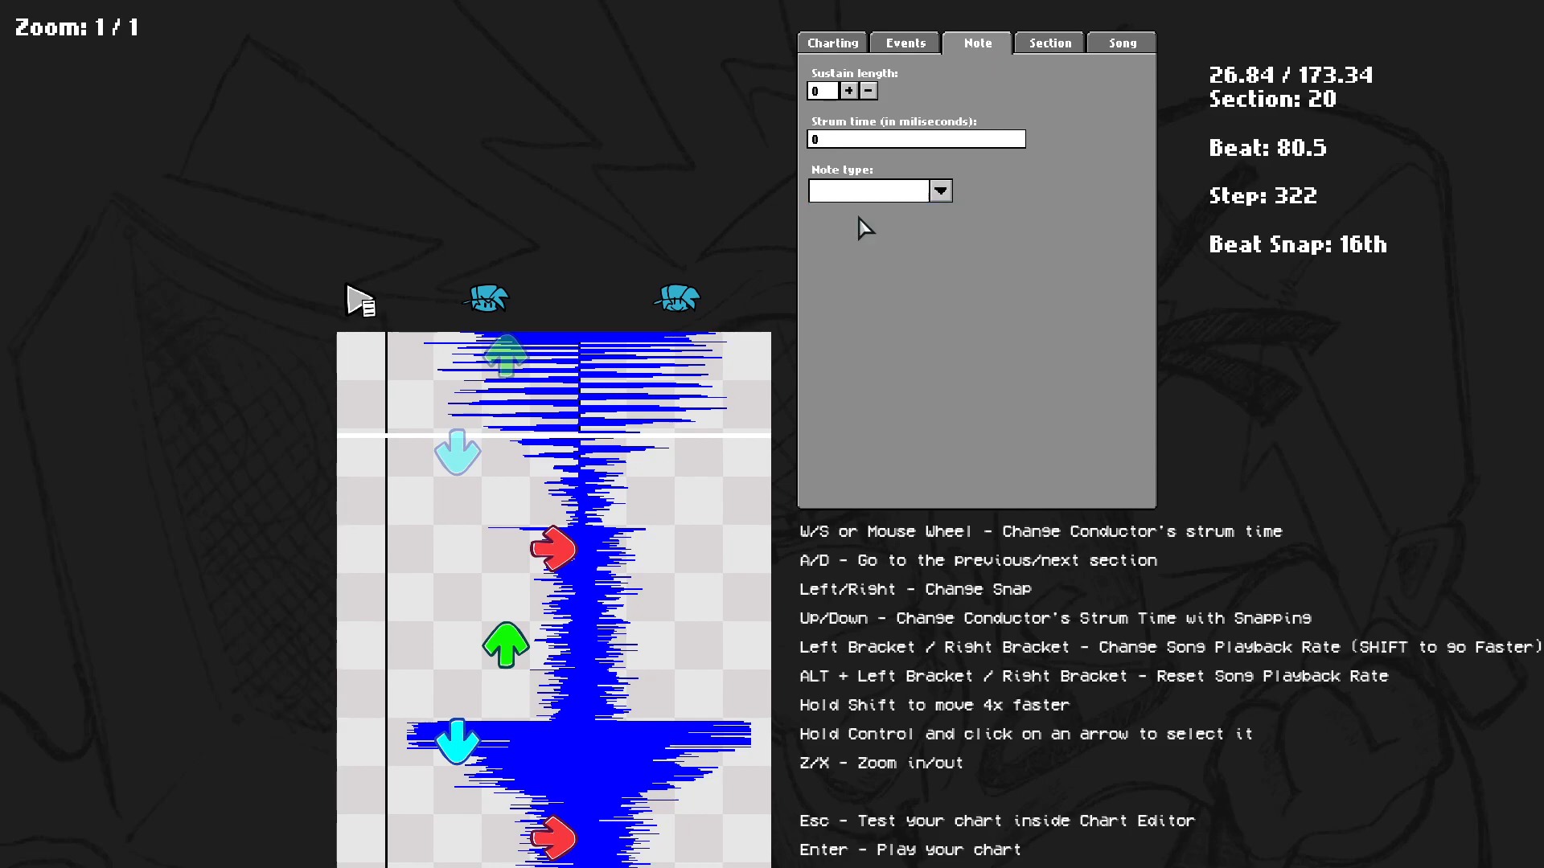
Glance at the Events tab and return to the Section tab for section 20.
{"action": "left_click", "coordinate": [904, 40]}
{"action": "left_click", "coordinate": [1023, 48]}
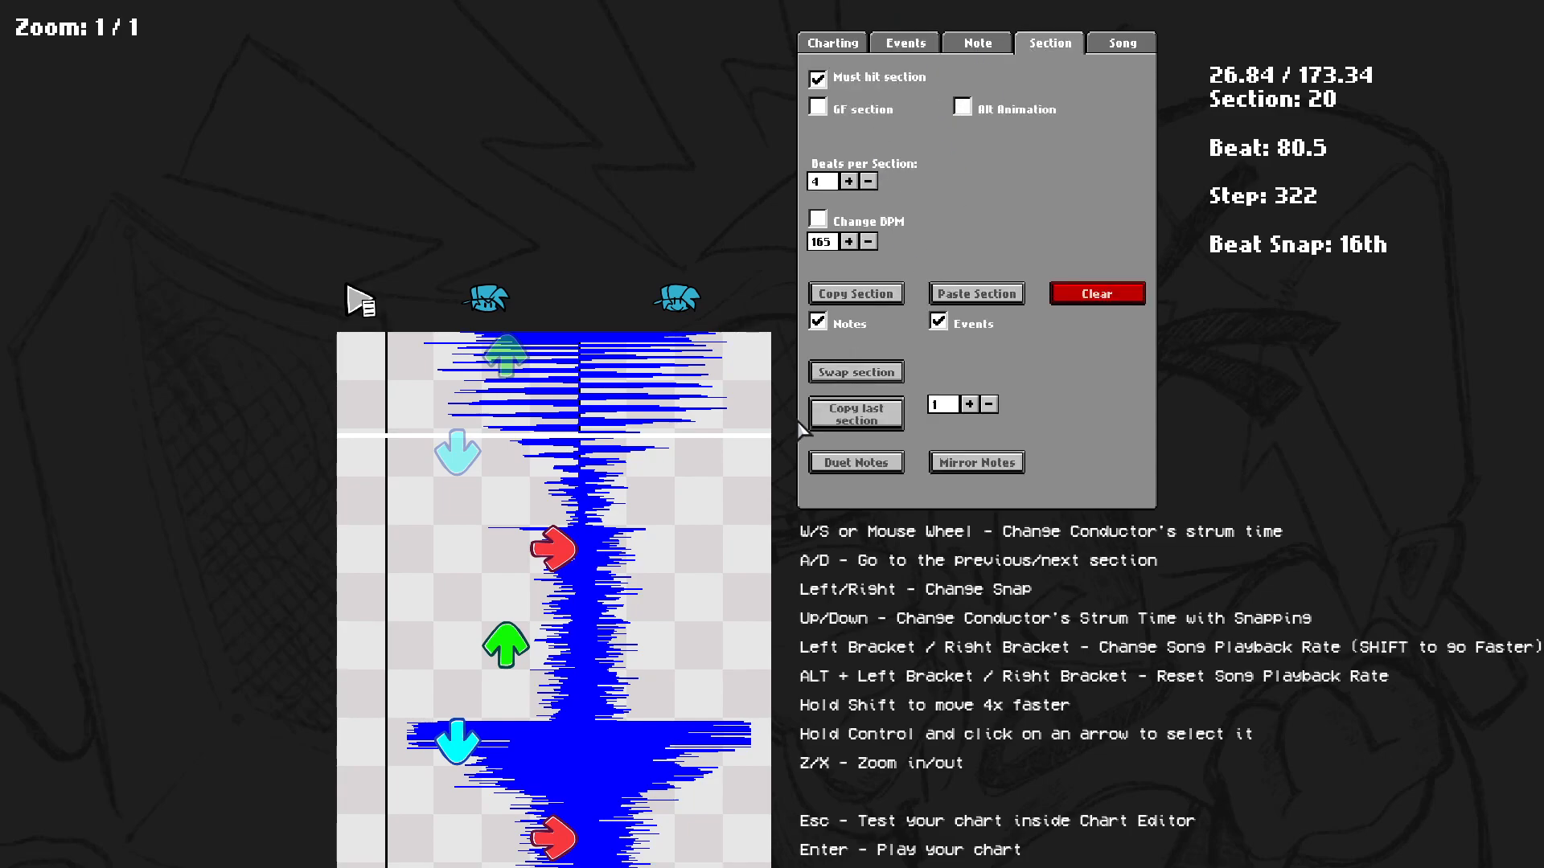
{"action": "scroll", "coordinate": [627, 676], "scroll_direction": "up", "scroll_amount": 5}
{"action": "scroll", "coordinate": [483, 585], "scroll_direction": "down", "scroll_amount": 4}
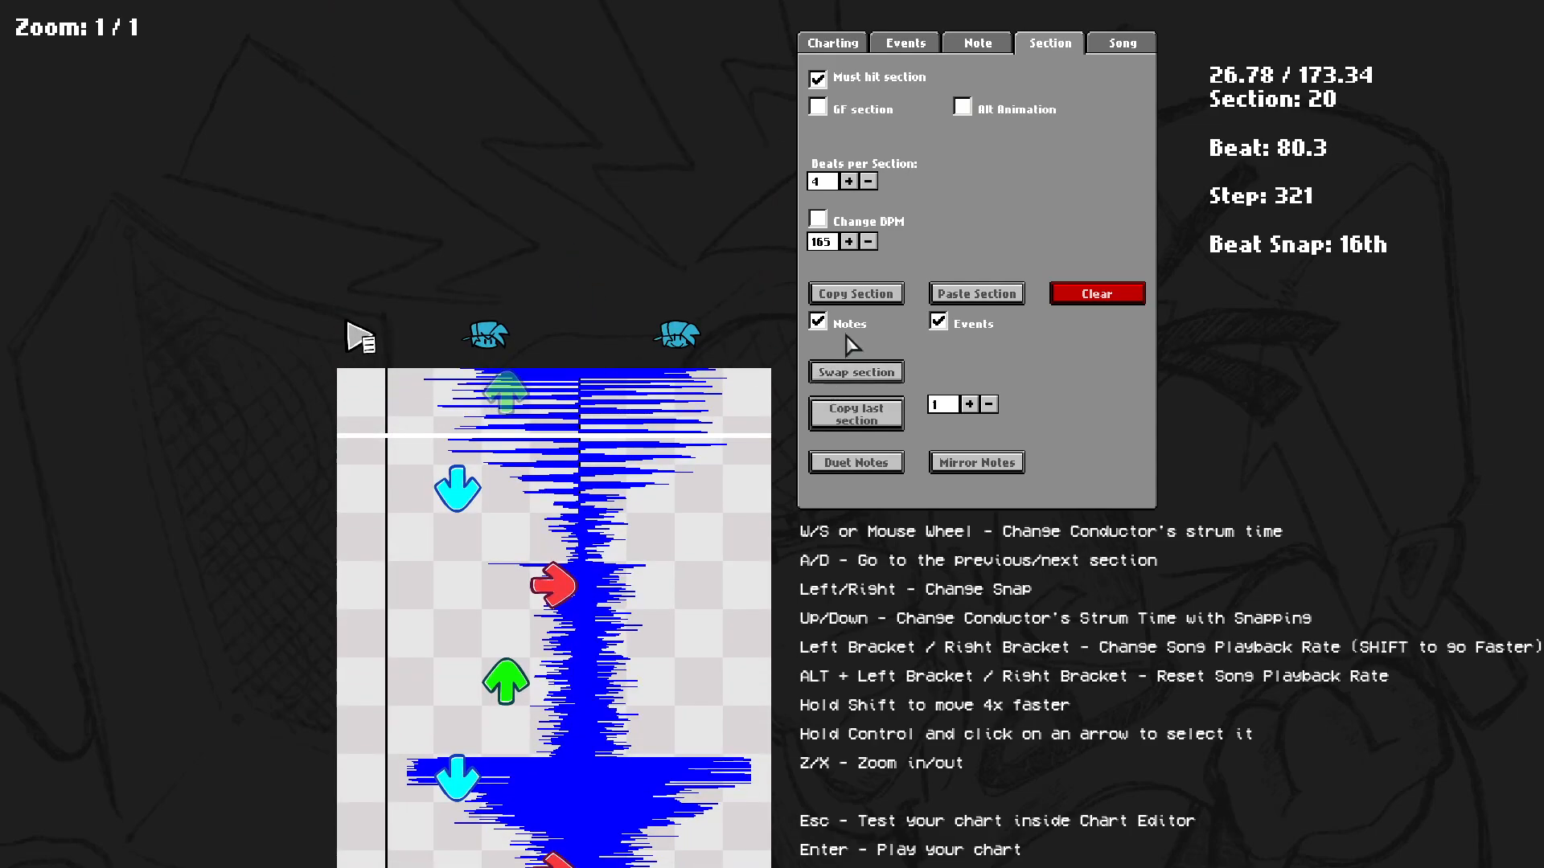
{"action": "scroll", "coordinate": [871, 187], "scroll_direction": "down", "scroll_amount": 4}
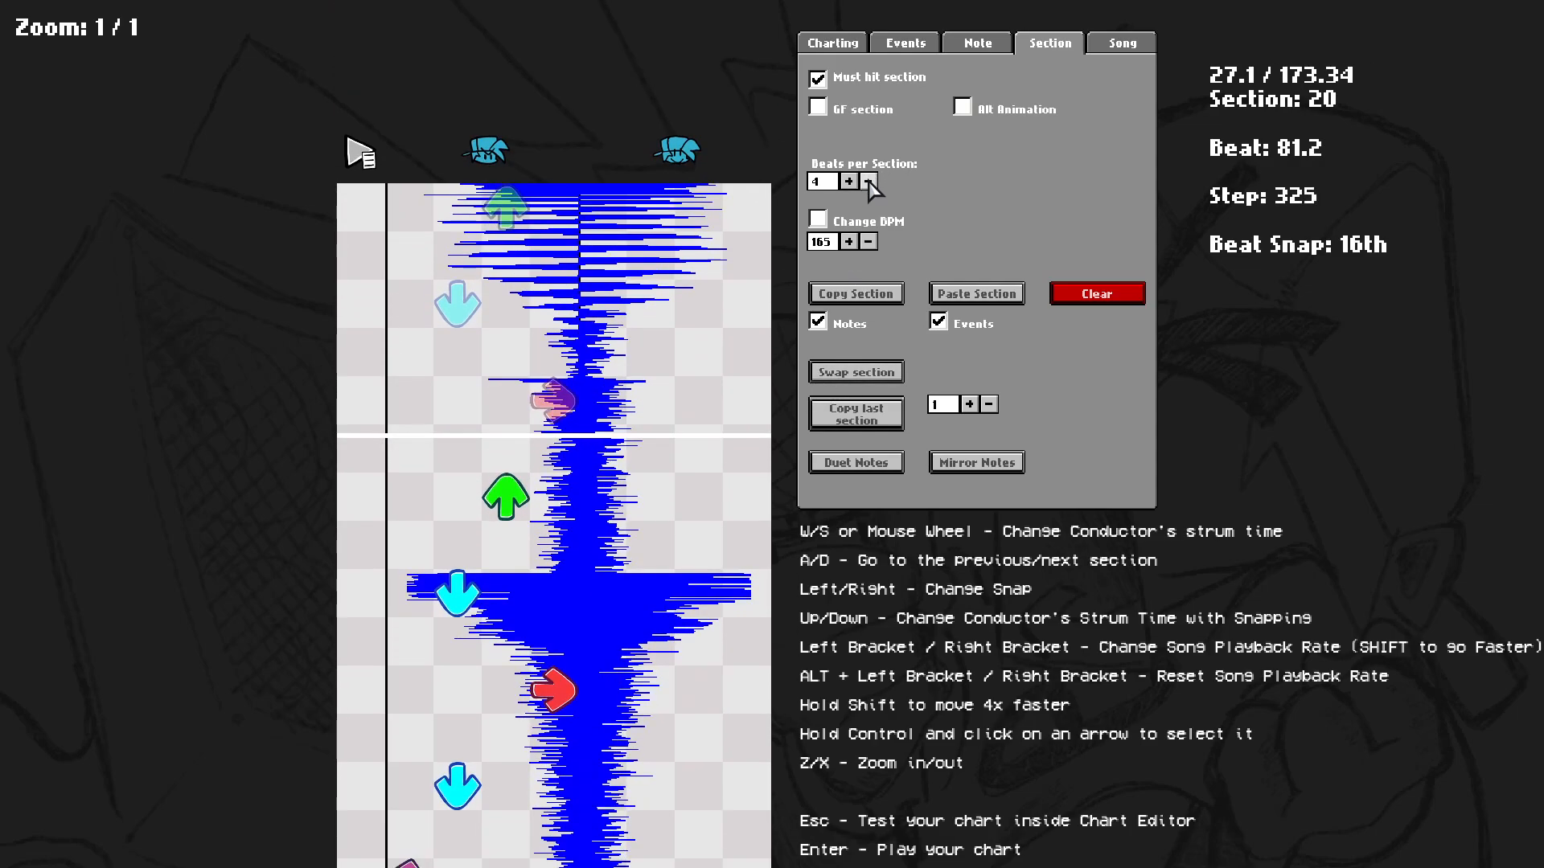
Jump back to section 8, paste the copied section there and clear it again.
{"action": "scroll", "coordinate": [885, 276], "scroll_direction": "up", "scroll_amount": 3}
{"action": "scroll", "coordinate": [884, 276], "scroll_direction": "up", "scroll_amount": 3}
{"action": "scroll", "coordinate": [851, 359], "scroll_direction": "down", "scroll_amount": 10}
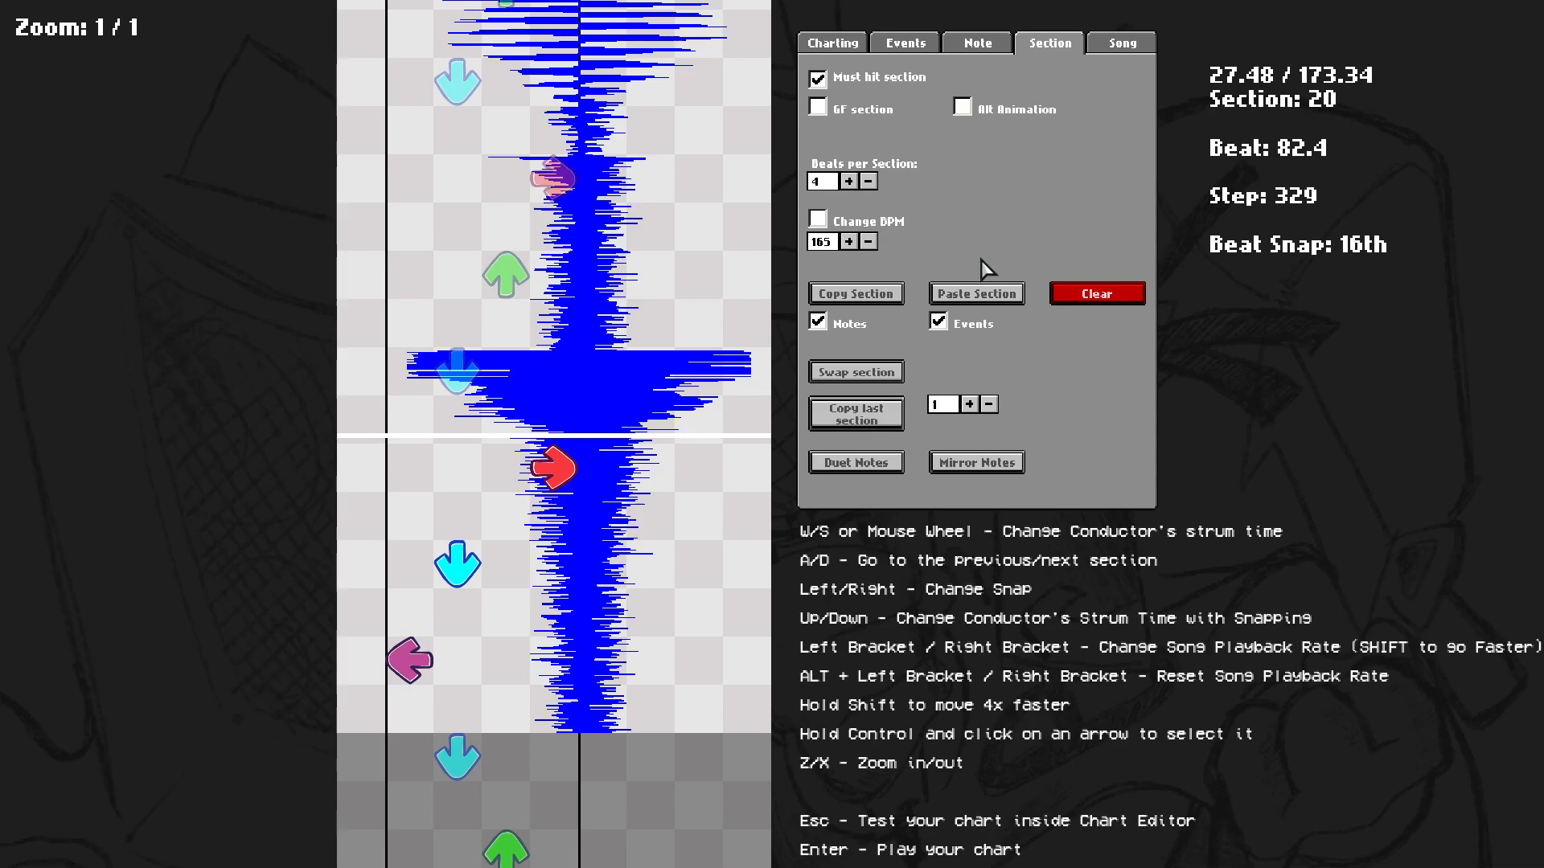
{"action": "scroll", "coordinate": [1079, 262], "scroll_direction": "up", "scroll_amount": 5}
{"action": "scroll", "coordinate": [864, 271], "scroll_direction": "down", "scroll_amount": 6}
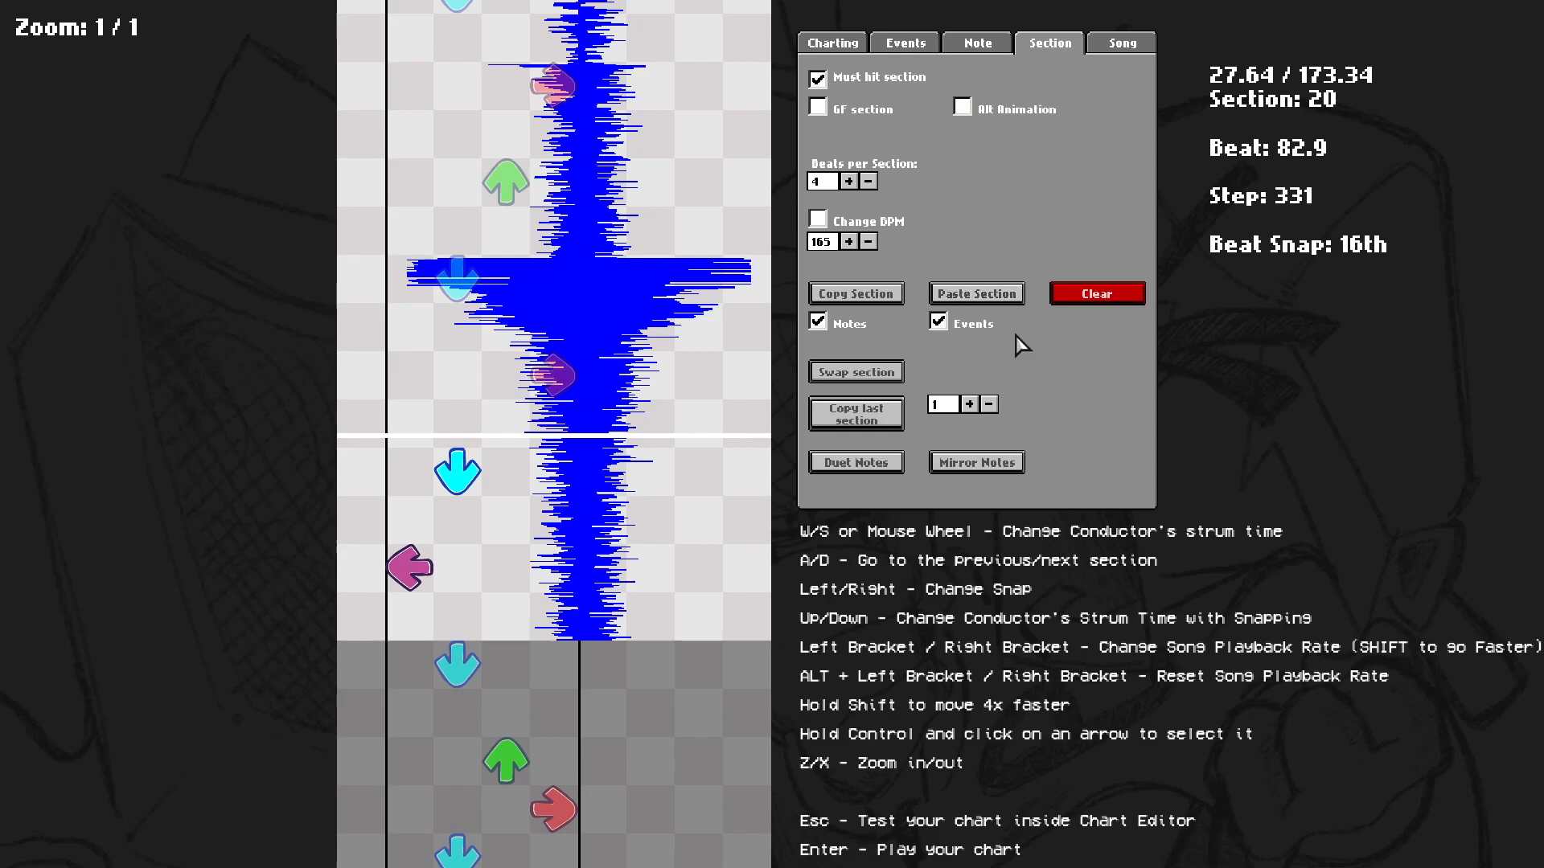
{"action": "scroll", "coordinate": [1029, 378], "scroll_direction": "up", "scroll_amount": 6}
{"action": "key", "text": "shift+a"}
{"action": "key", "text": "shift+a"}
{"action": "key", "text": "shift+a"}
{"action": "left_click", "coordinate": [970, 299]}
{"action": "scroll", "coordinate": [964, 360], "scroll_direction": "down", "scroll_amount": 3}
{"action": "scroll", "coordinate": [562, 434], "scroll_direction": "up", "scroll_amount": 3}
{"action": "key", "text": "space"}
{"action": "scroll", "coordinate": [678, 592], "scroll_direction": "down", "scroll_amount": 7}
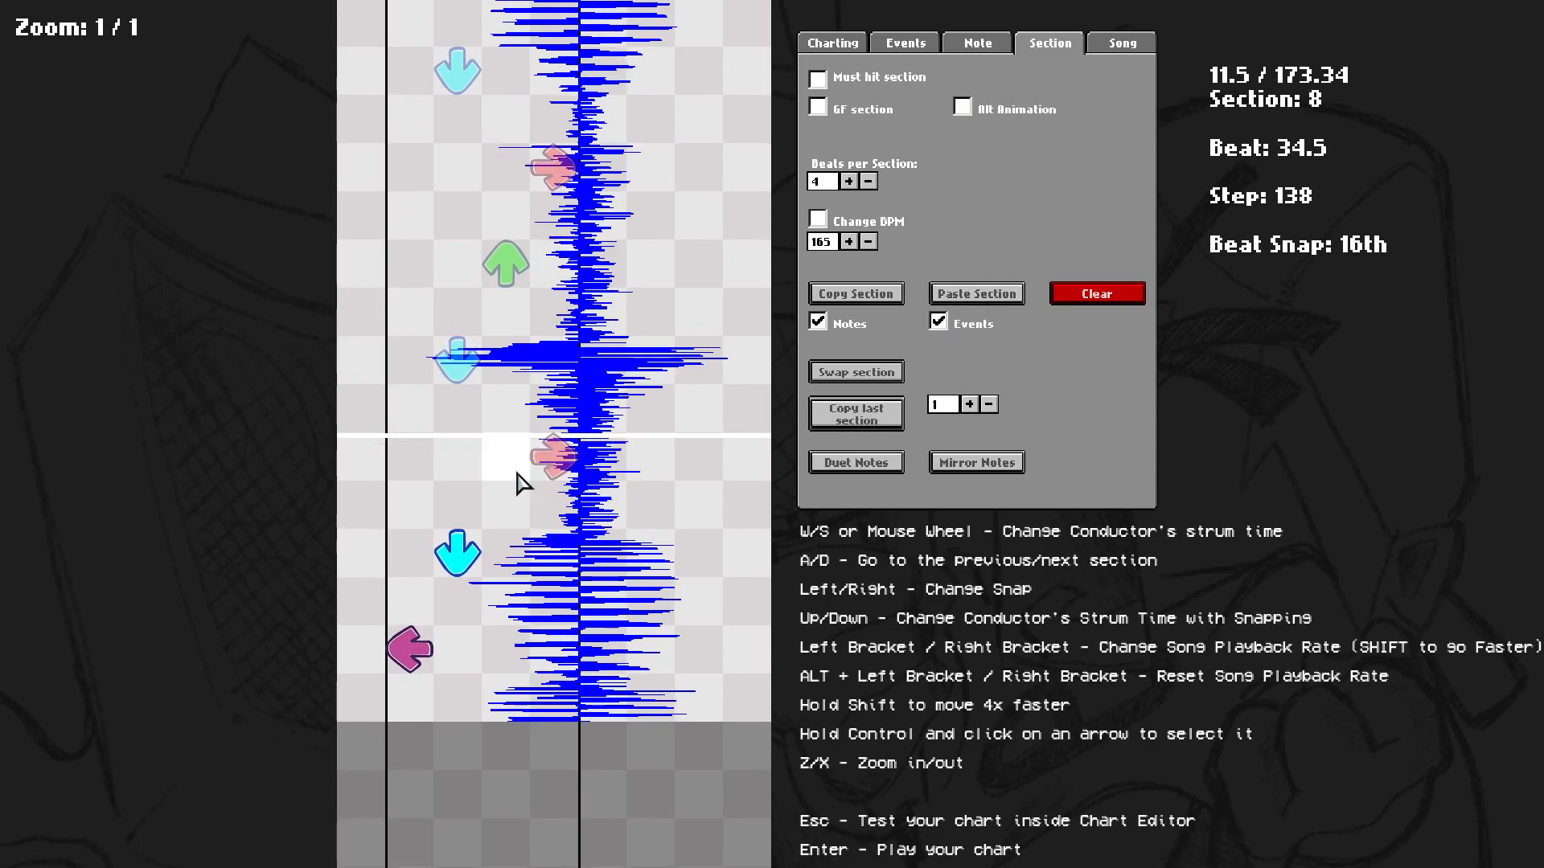
{"action": "left_click", "coordinate": [1054, 301]}
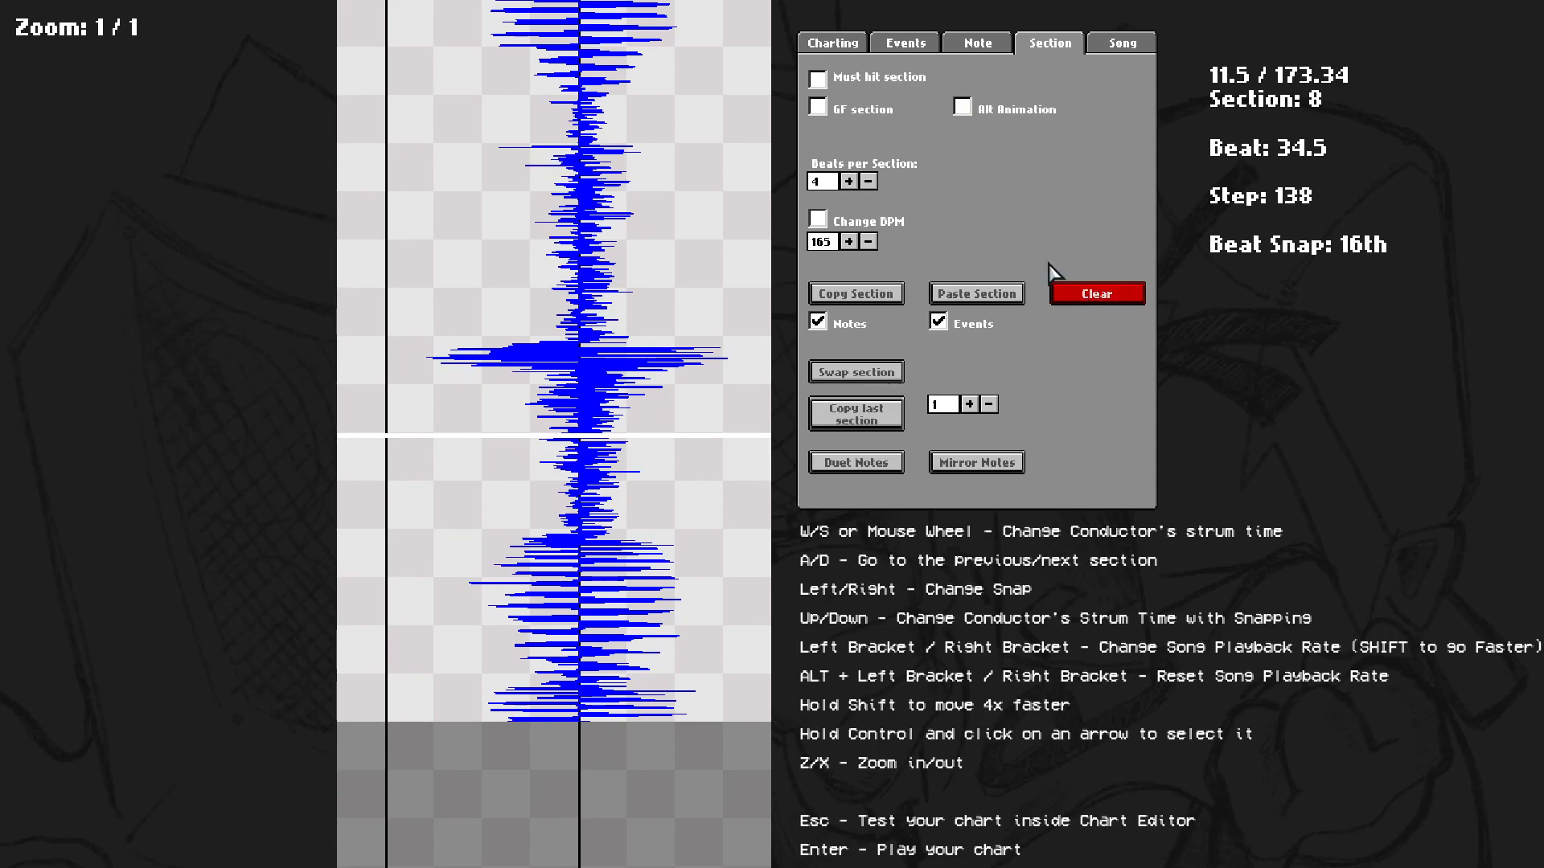
Move to section 17 and swap its notes to the other side, then swap them back.
{"action": "scroll", "coordinate": [1065, 268], "scroll_direction": "down", "scroll_amount": 3}
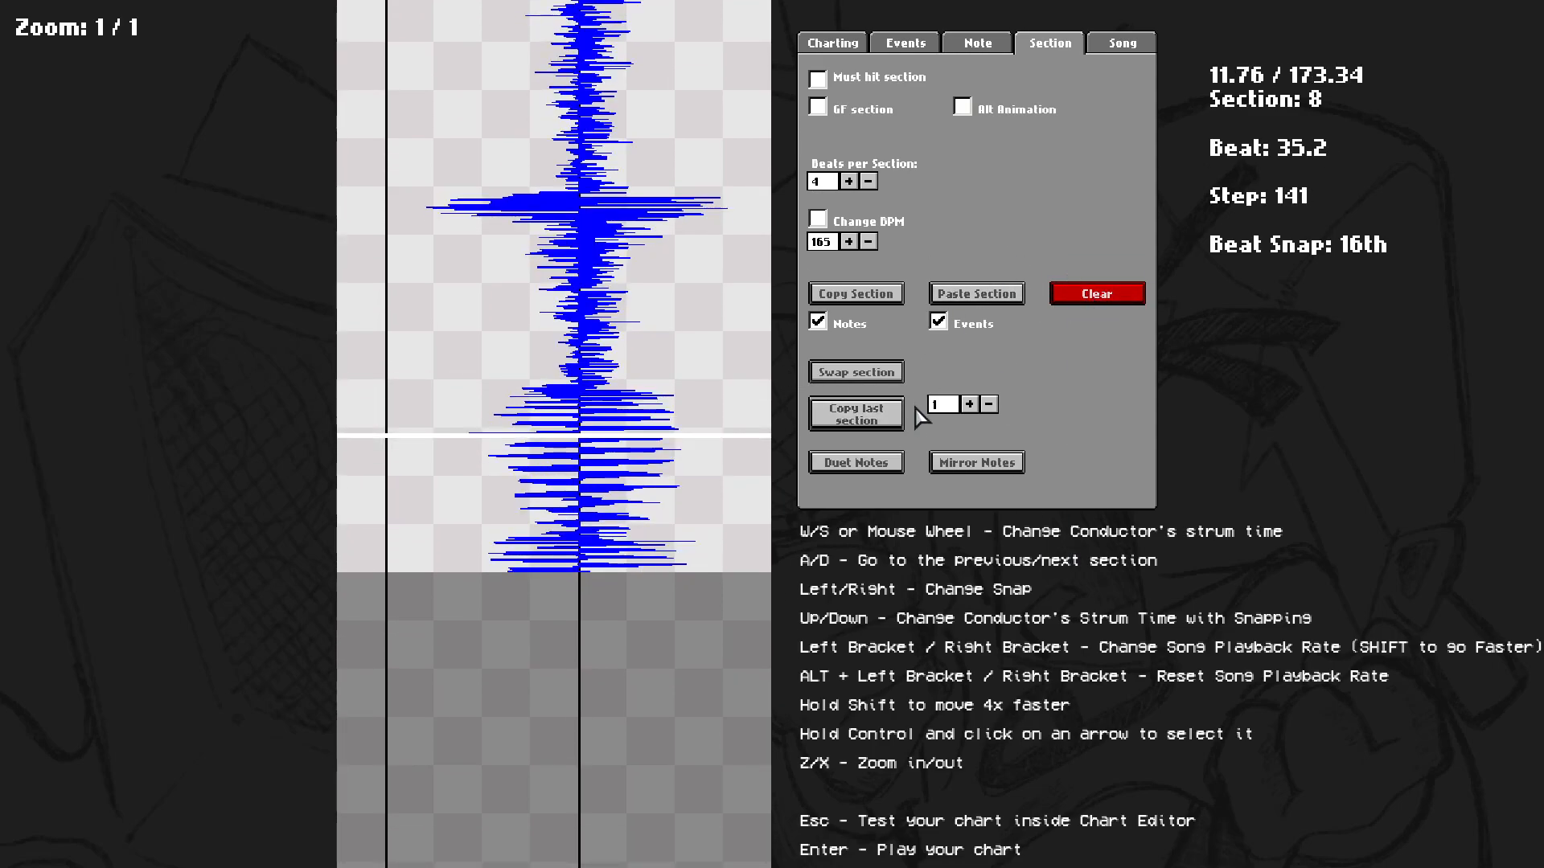
{"action": "scroll", "coordinate": [975, 455], "scroll_direction": "up", "scroll_amount": 4}
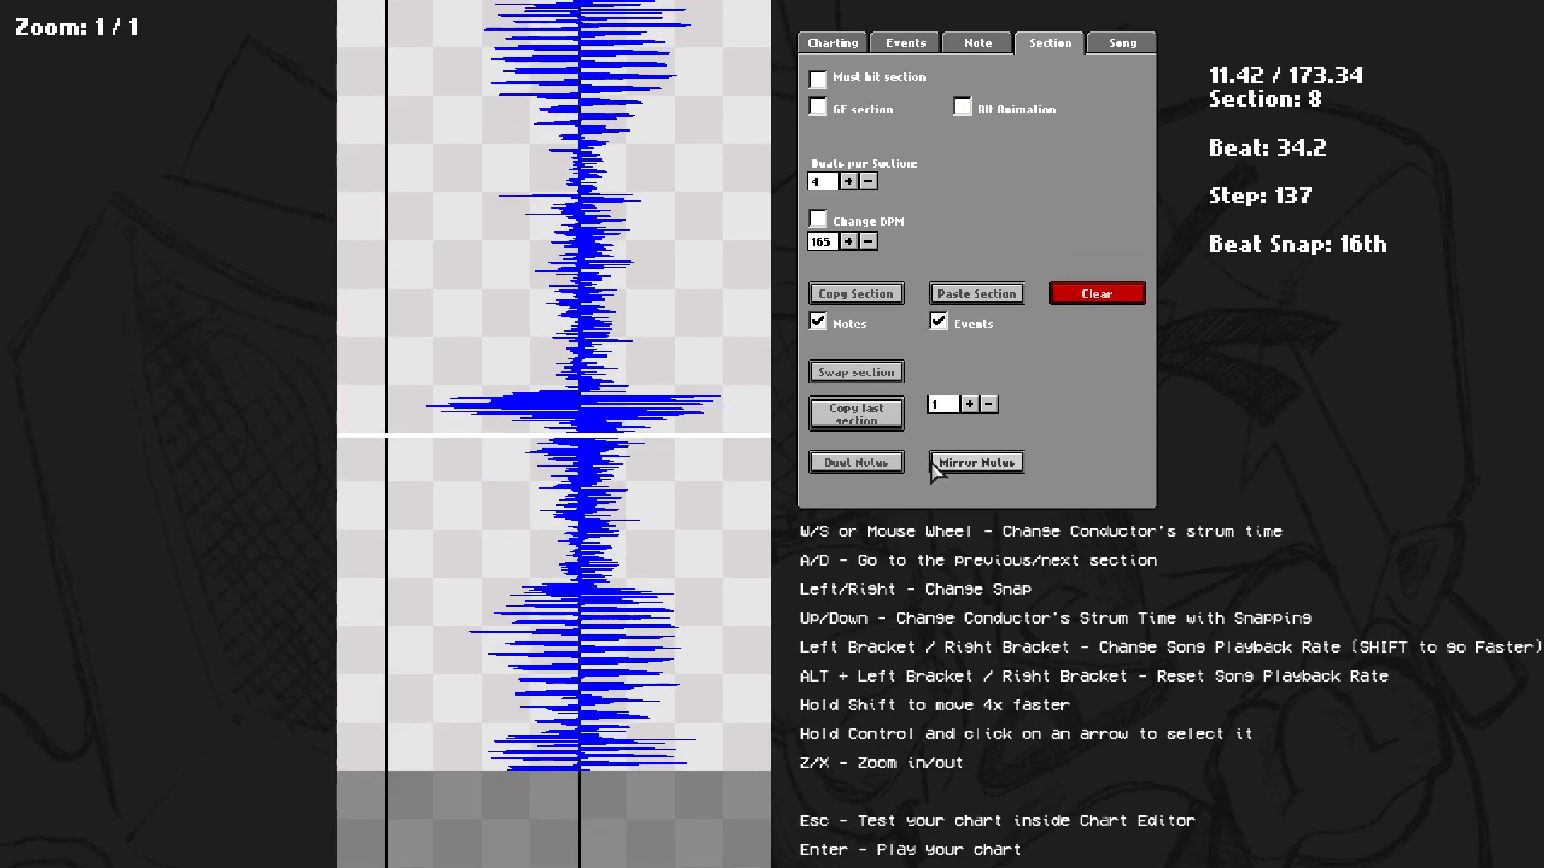
{"action": "scroll", "coordinate": [862, 389], "scroll_direction": "down", "scroll_amount": 5}
{"action": "key", "text": "d"}
{"action": "key", "text": "d"}
{"action": "key", "text": "d"}
{"action": "key", "text": "d"}
{"action": "key", "text": "d"}
{"action": "key", "text": "d"}
{"action": "key", "text": "d"}
{"action": "key", "text": "d"}
{"action": "key", "text": "d"}
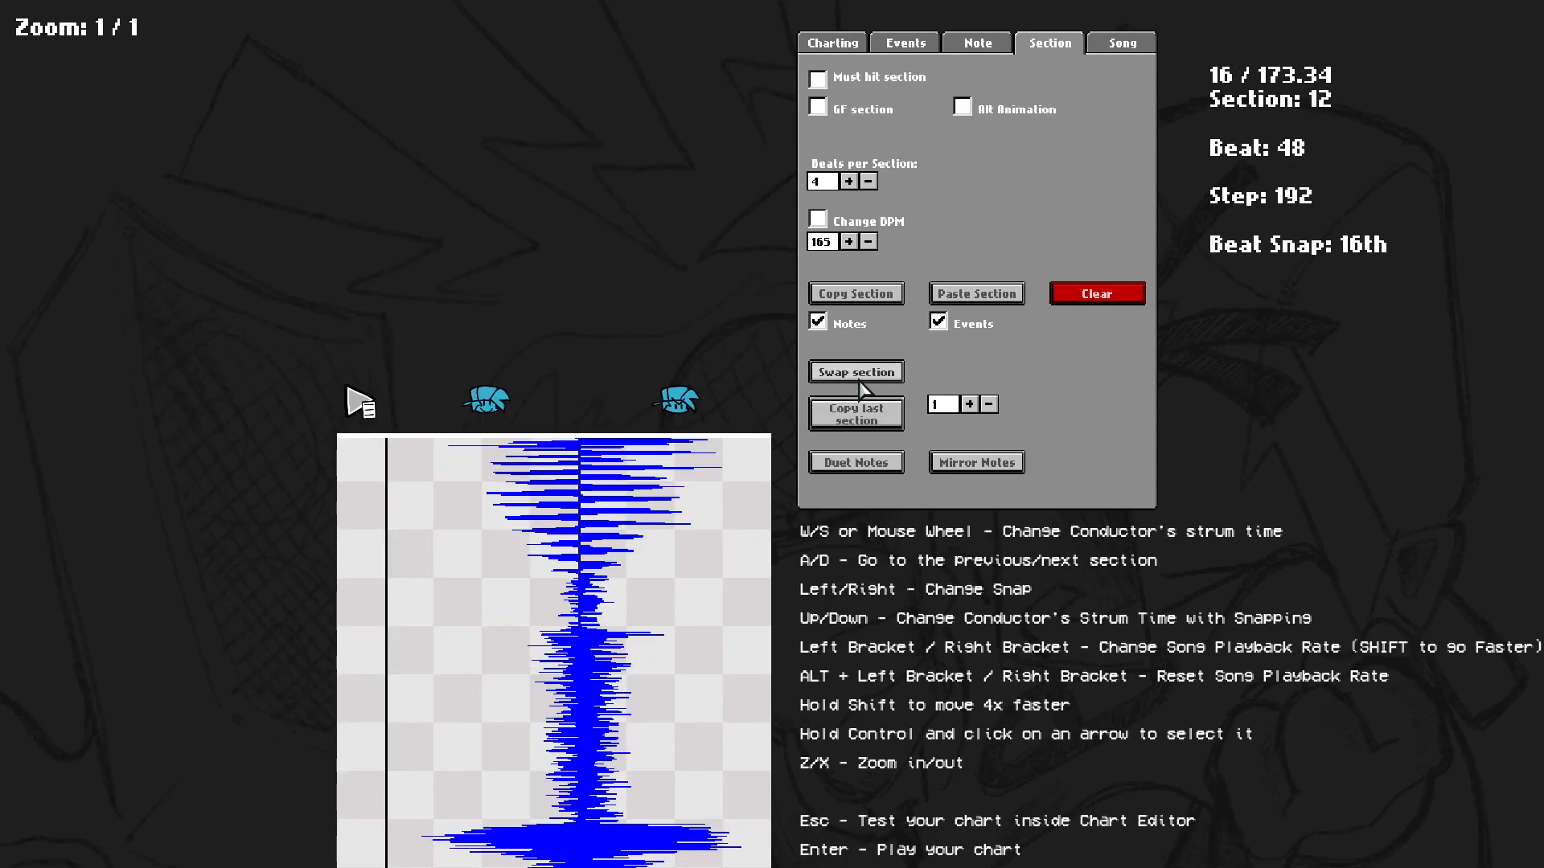
{"action": "scroll", "coordinate": [863, 389], "scroll_direction": "down", "scroll_amount": 3}
{"action": "left_click", "coordinate": [872, 373]}
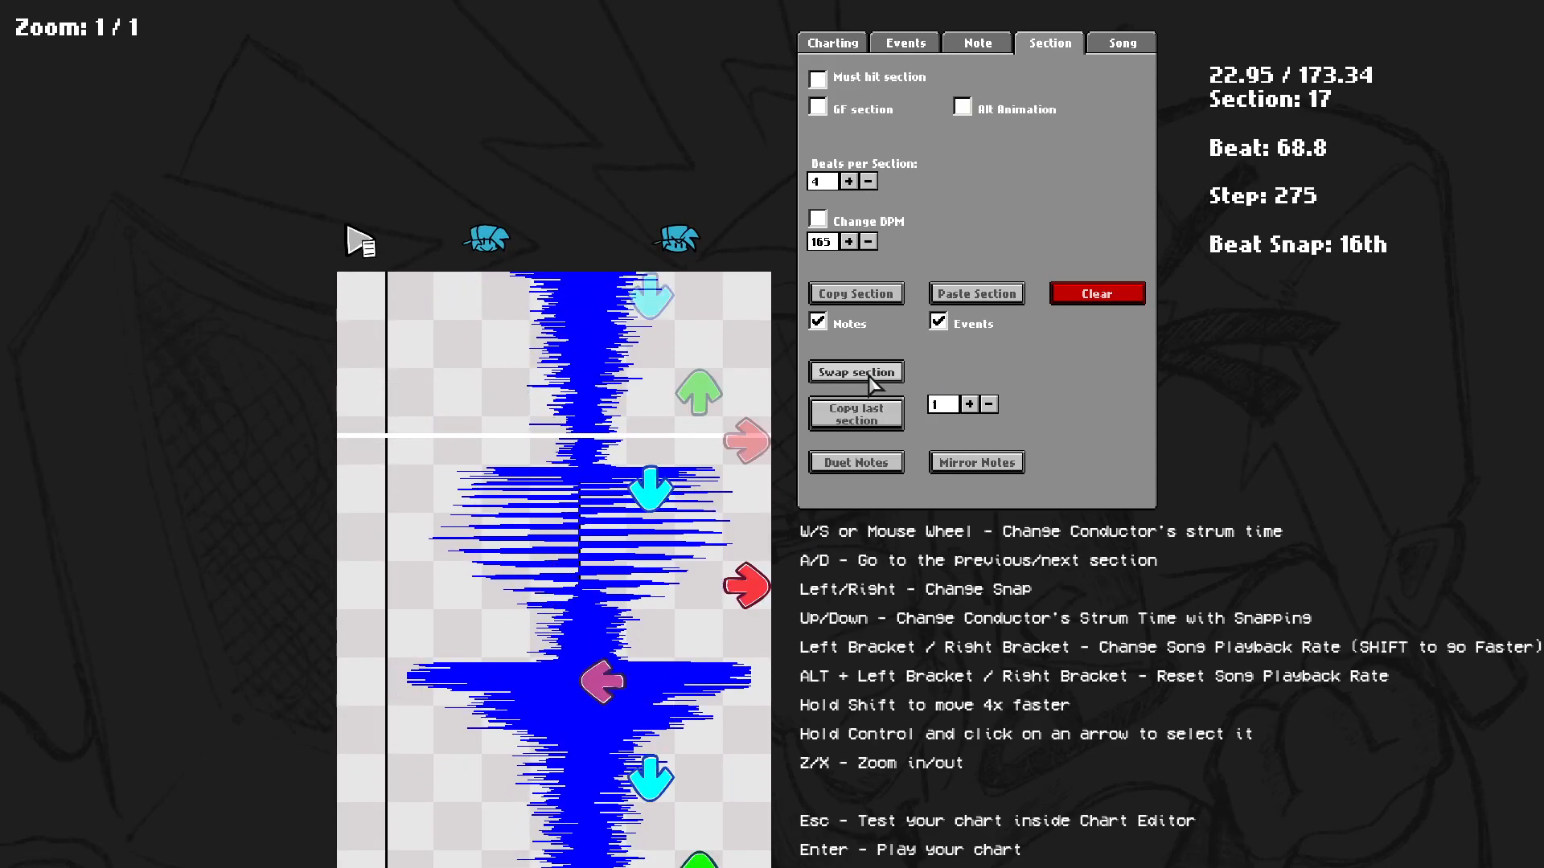
{"action": "scroll", "coordinate": [877, 378], "scroll_direction": "up", "scroll_amount": 5}
{"action": "scroll", "coordinate": [879, 380], "scroll_direction": "down", "scroll_amount": 6}
{"action": "scroll", "coordinate": [876, 380], "scroll_direction": "down", "scroll_amount": 3}
{"action": "left_click", "coordinate": [873, 373]}
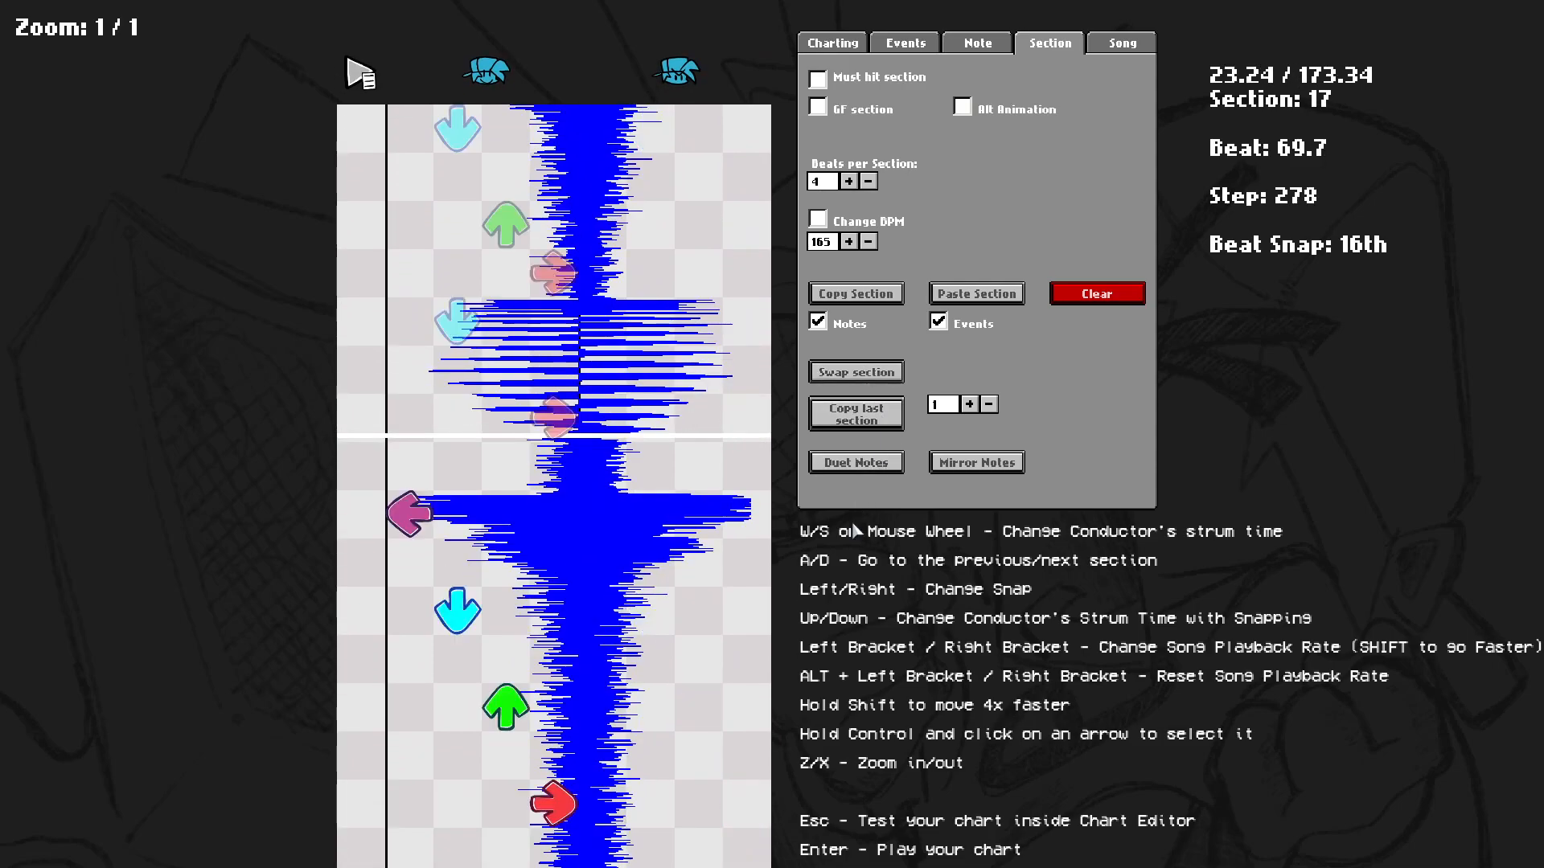
Copy the last section's notes into section 17, then clear the section.
{"action": "scroll", "coordinate": [868, 418], "scroll_direction": "up", "scroll_amount": 4}
{"action": "left_click", "coordinate": [870, 427]}
{"action": "scroll", "coordinate": [882, 491], "scroll_direction": "down", "scroll_amount": 6}
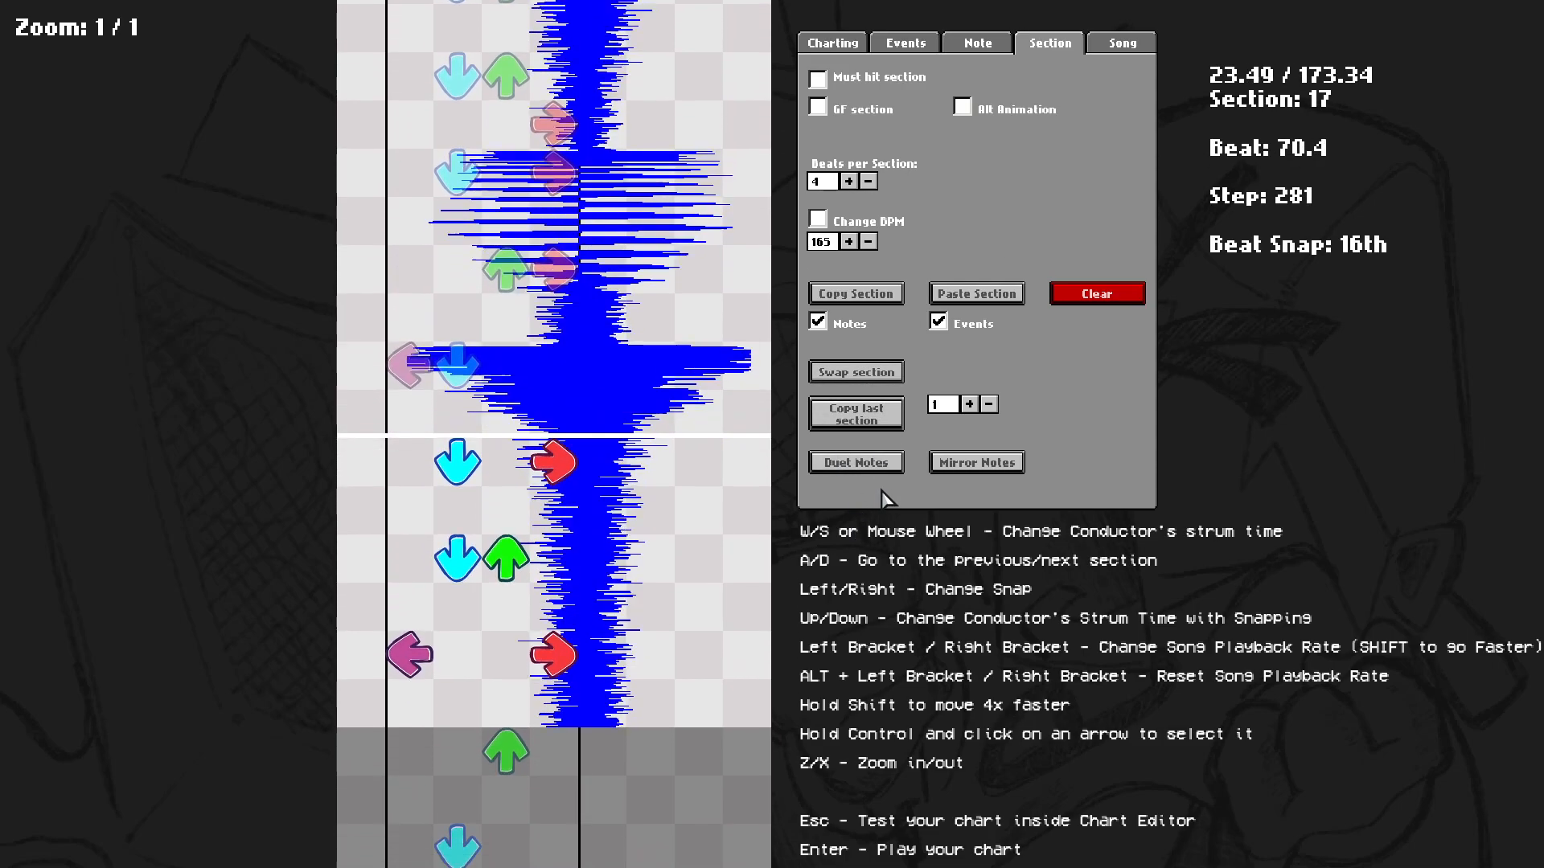
{"action": "scroll", "coordinate": [881, 490], "scroll_direction": "up", "scroll_amount": 1}
{"action": "left_click", "coordinate": [1078, 300]}
Copy section 21 and paste it into section 17, then play the preview.
{"action": "key", "text": "shift+d"}
{"action": "left_click", "coordinate": [891, 298]}
{"action": "key", "text": "shift+a"}
{"action": "left_click", "coordinate": [958, 300]}
{"action": "scroll", "coordinate": [836, 615], "scroll_direction": "down", "scroll_amount": 5}
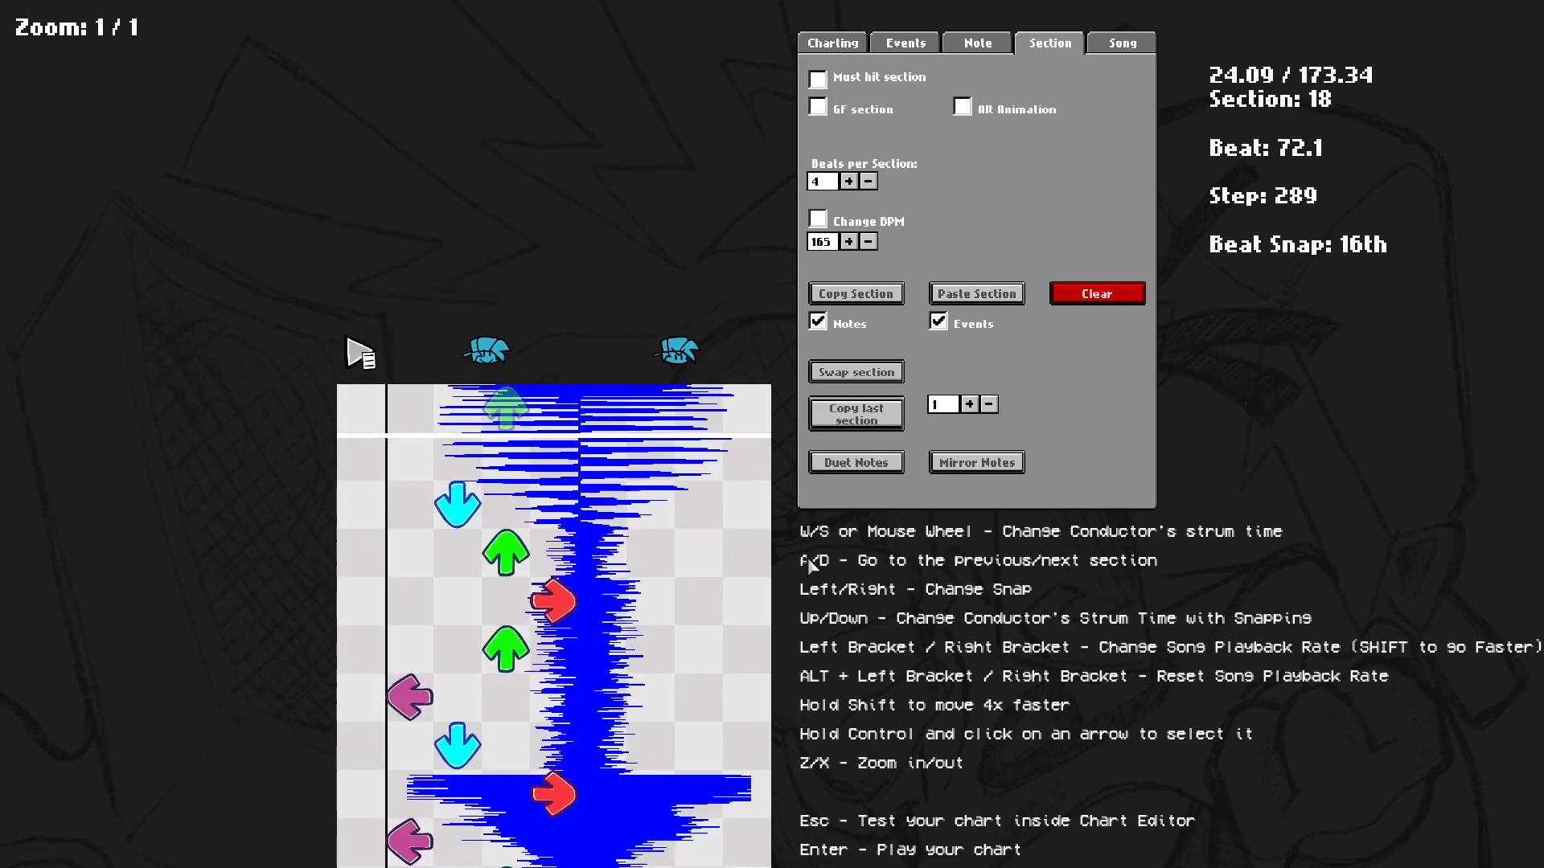
{"action": "key", "text": "space"}
{"action": "scroll", "coordinate": [862, 515], "scroll_direction": "down", "scroll_amount": 4}
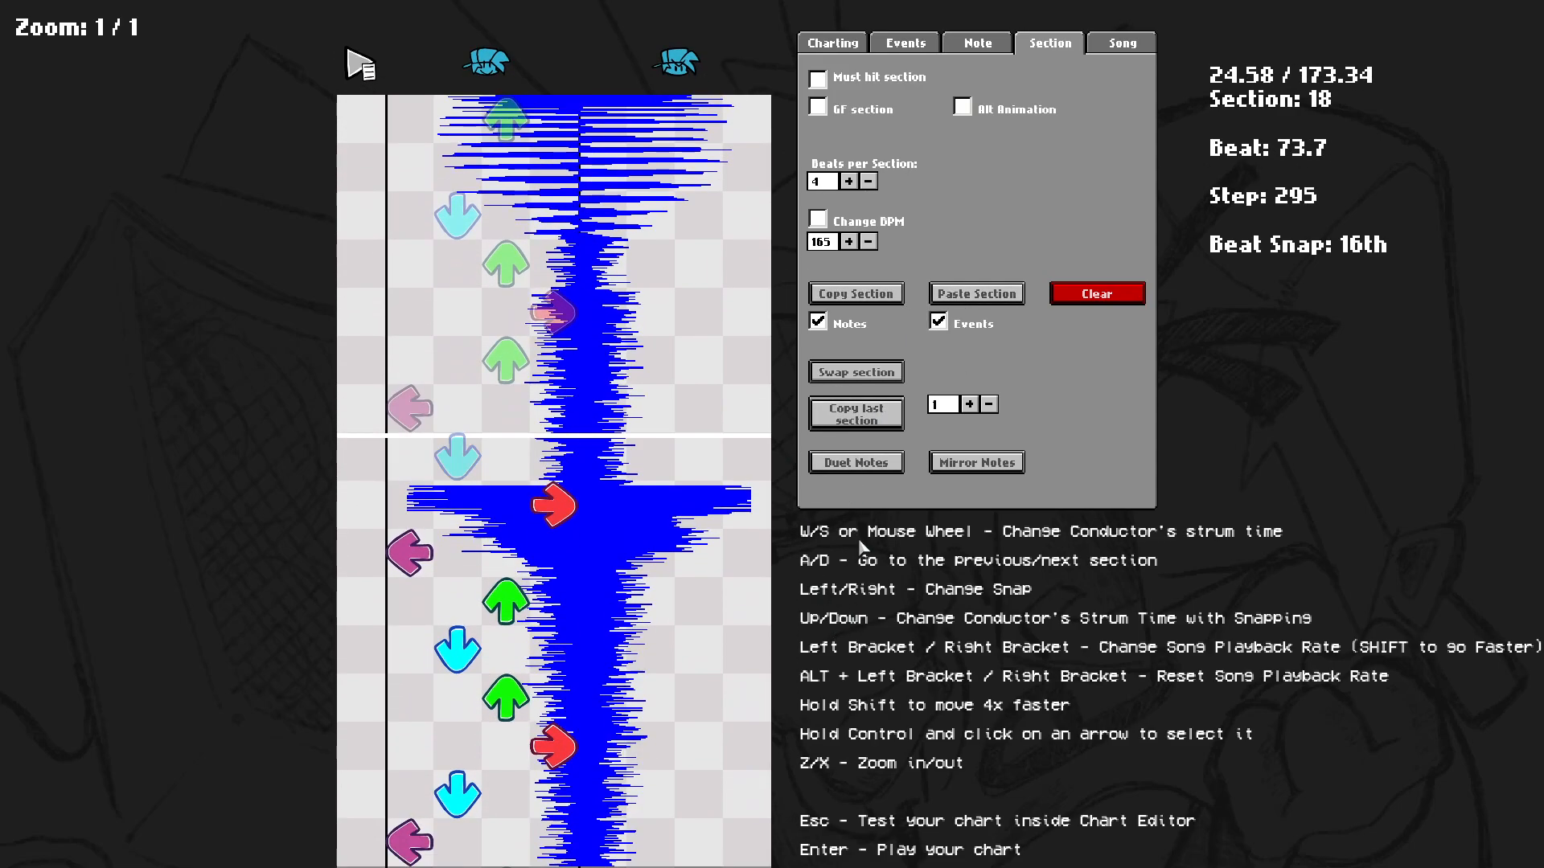
Duplicate section 18's notes onto the opponent side with Duet Notes, then clear the section.
{"action": "left_click", "coordinate": [875, 465]}
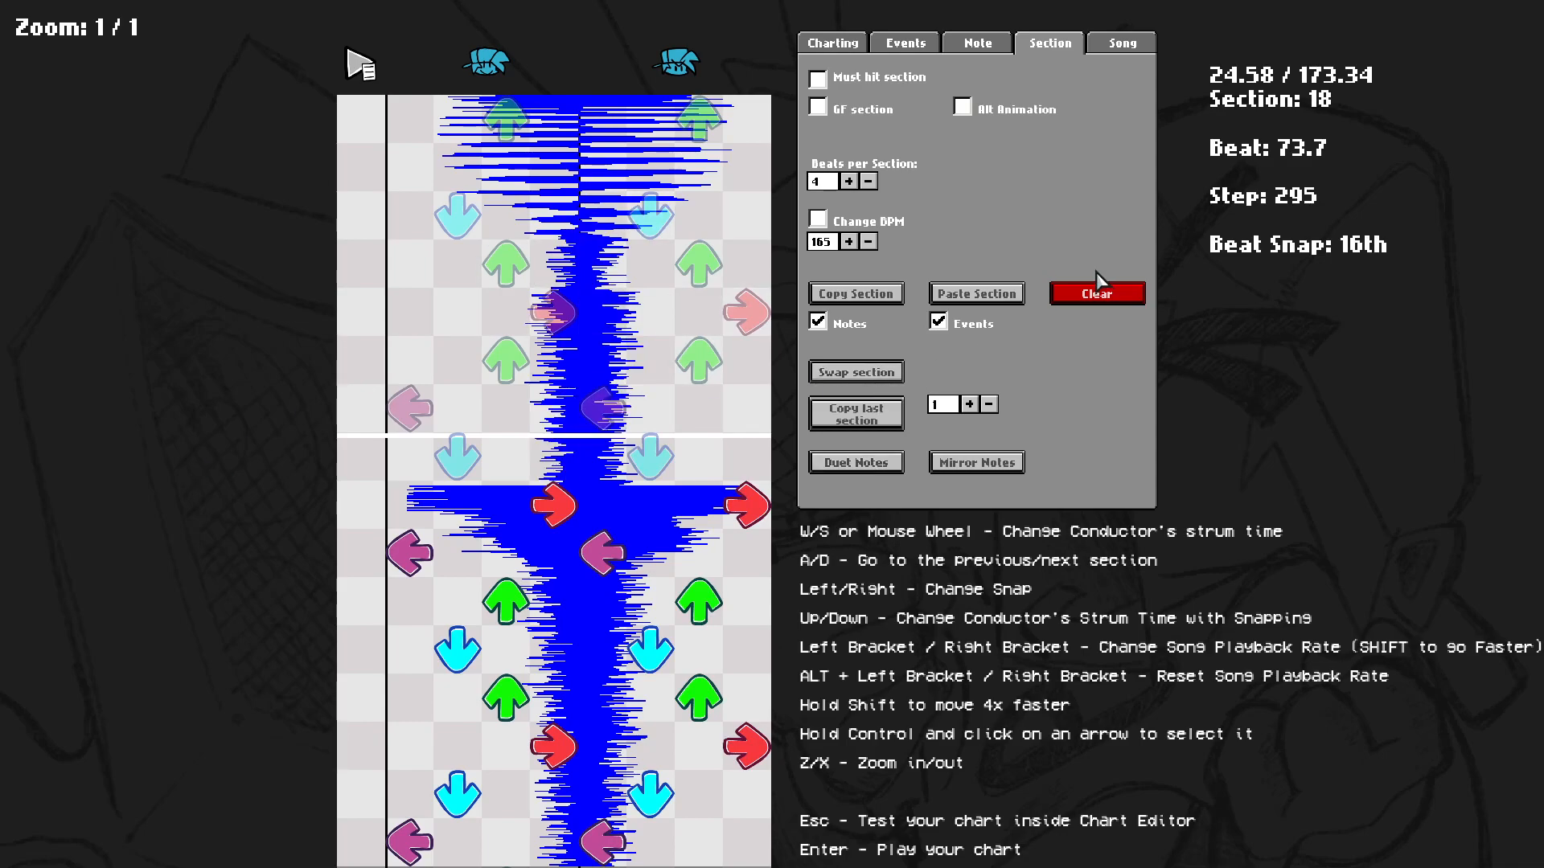
{"action": "left_click", "coordinate": [1086, 293]}
Copy section 22 and return to section 18.
{"action": "key", "text": "shift+d"}
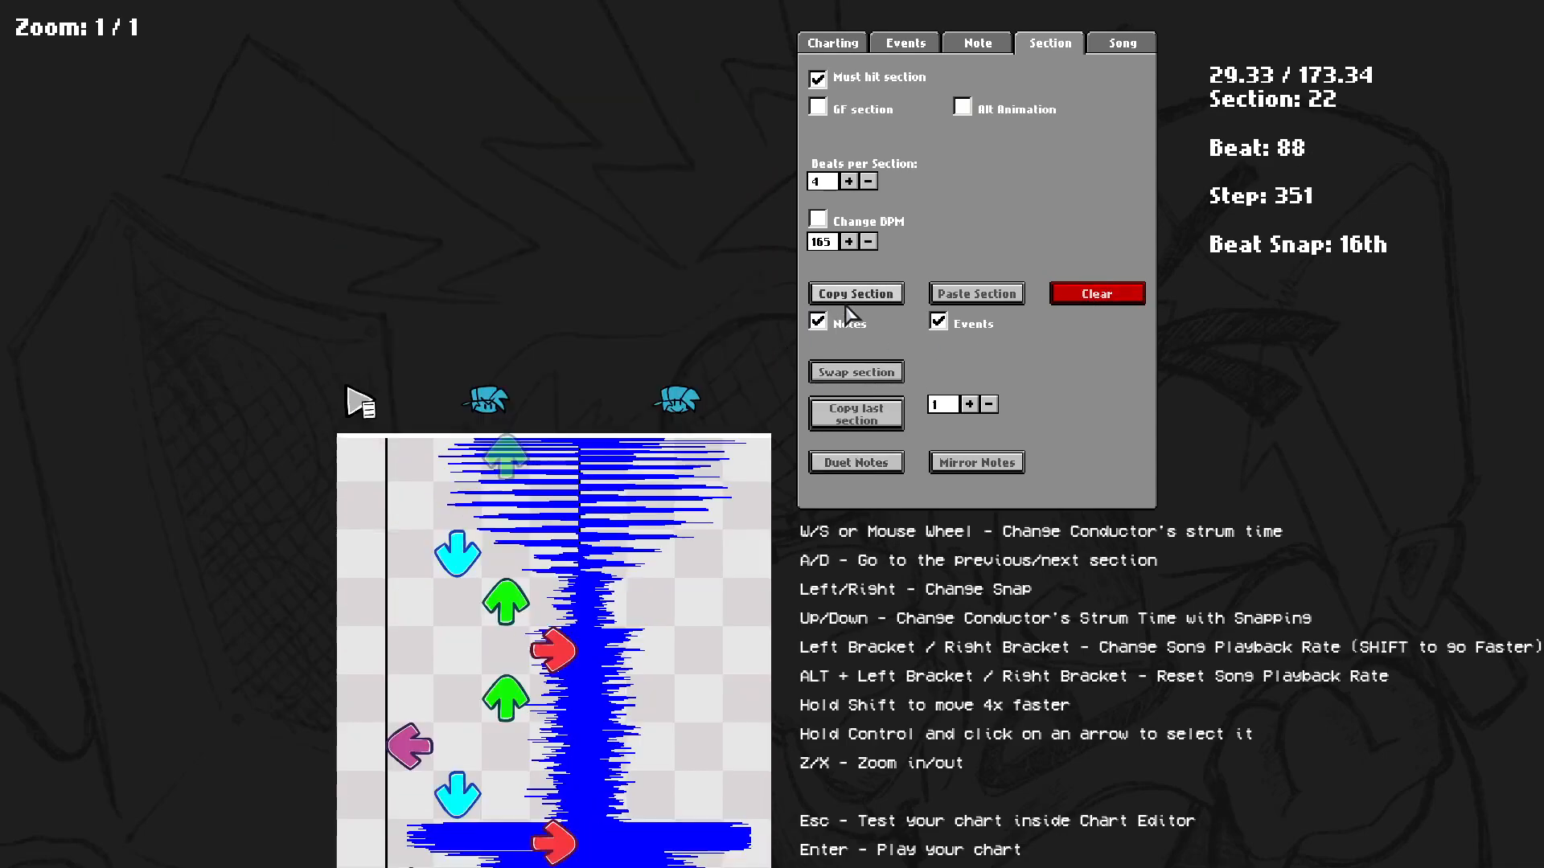
{"action": "left_click", "coordinate": [844, 293]}
{"action": "key", "text": "shift+a"}
{"action": "scroll", "coordinate": [510, 551], "scroll_direction": "down", "scroll_amount": 2}
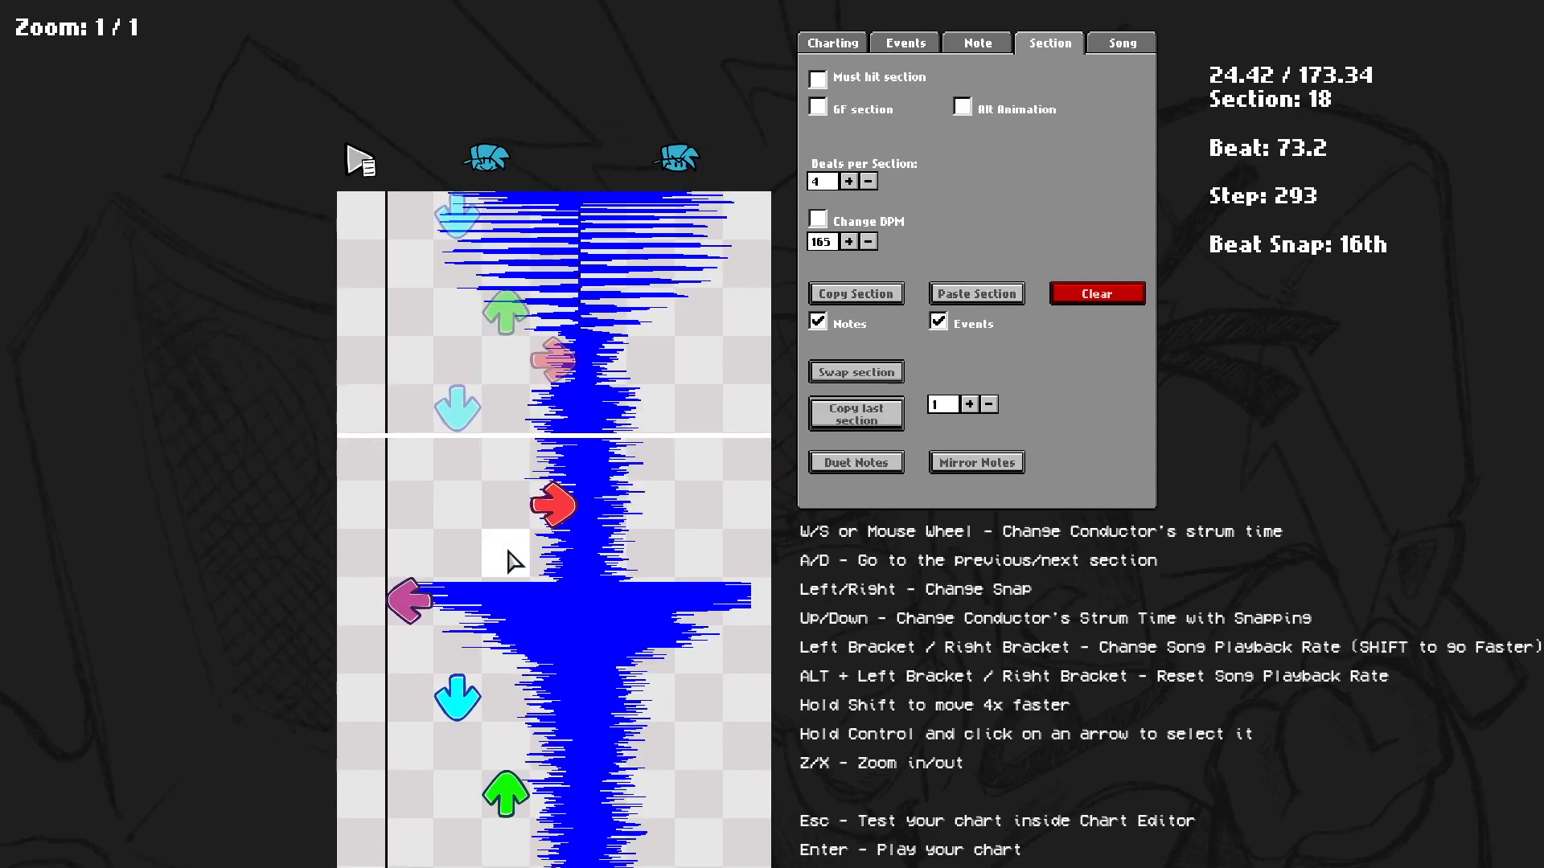
Place two notes in the opponent's up lane at the top of section 18 and remove them again.
{"action": "left_click", "coordinate": [701, 211]}
{"action": "left_click", "coordinate": [701, 261]}
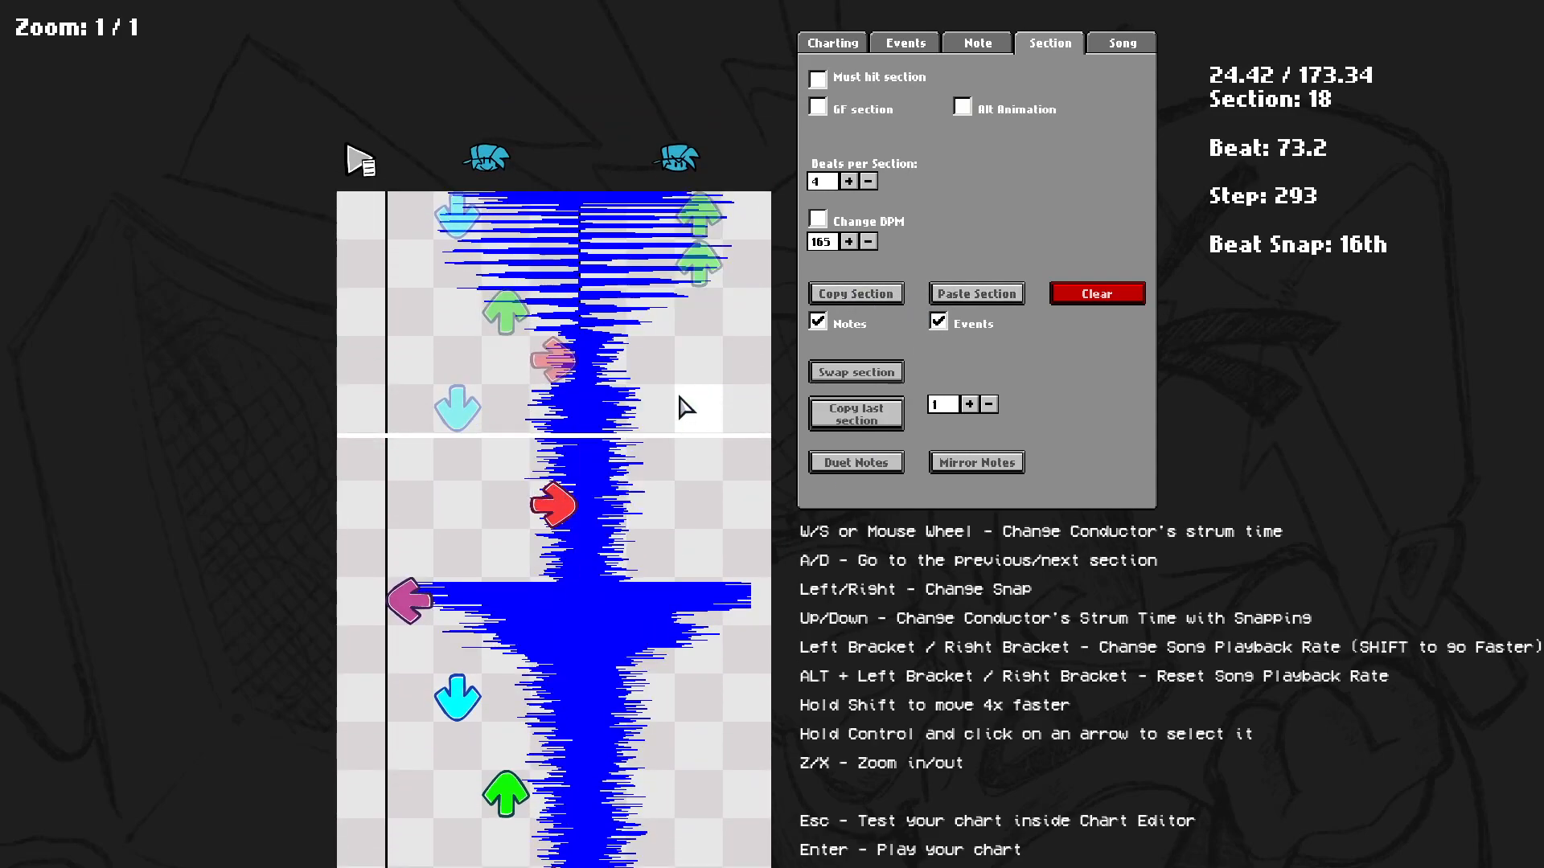
{"action": "left_click", "coordinate": [708, 261]}
{"action": "left_click", "coordinate": [702, 213]}
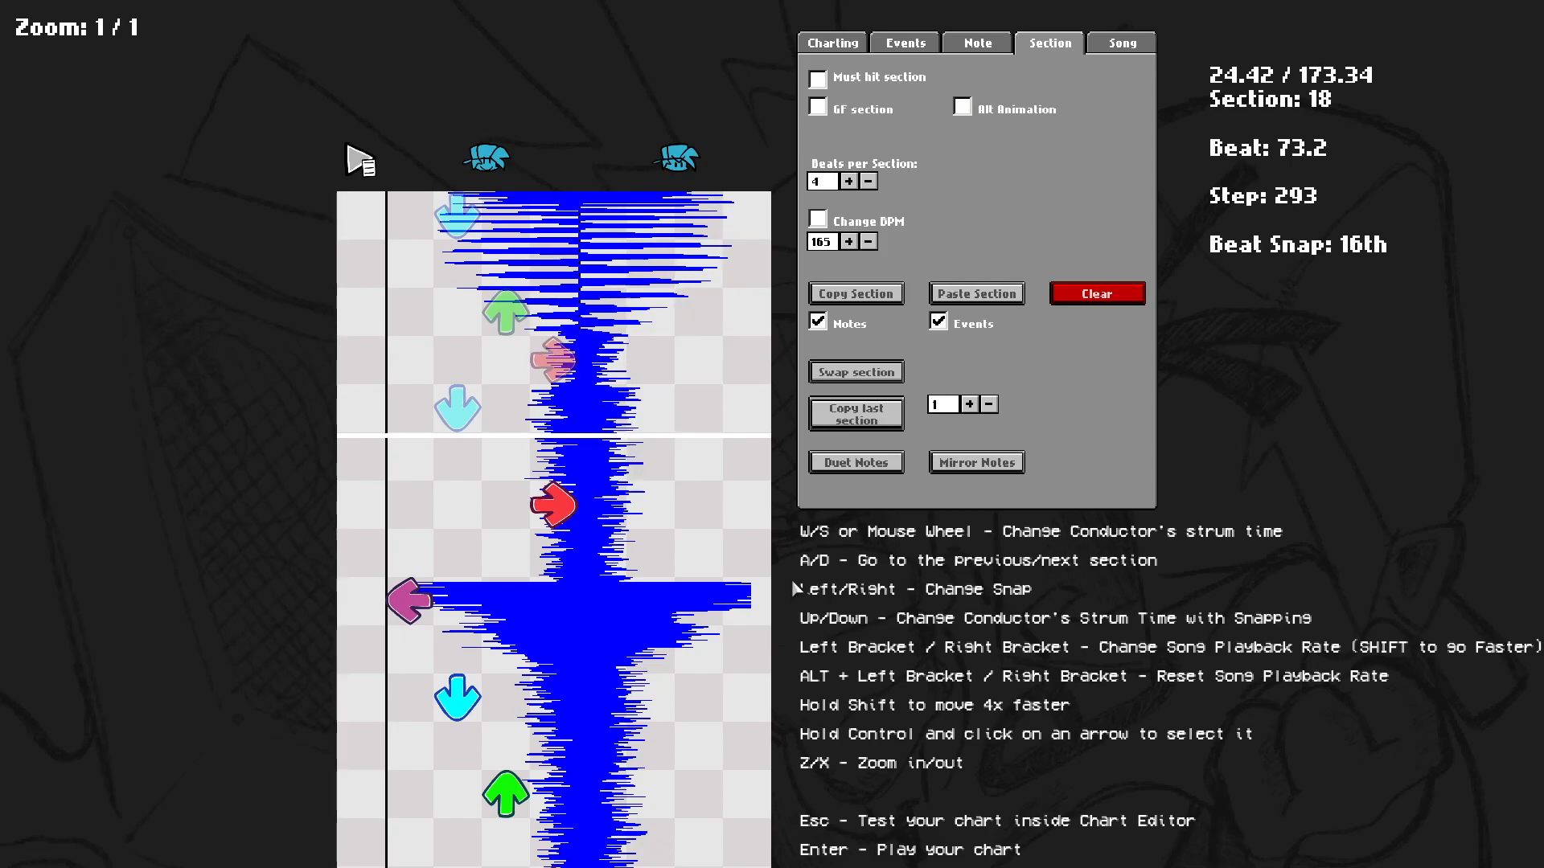
Mirror section 18's notes and mirror them back.
{"action": "scroll", "coordinate": [734, 414], "scroll_direction": "down", "scroll_amount": 10}
{"action": "scroll", "coordinate": [656, 611], "scroll_direction": "up", "scroll_amount": 3}
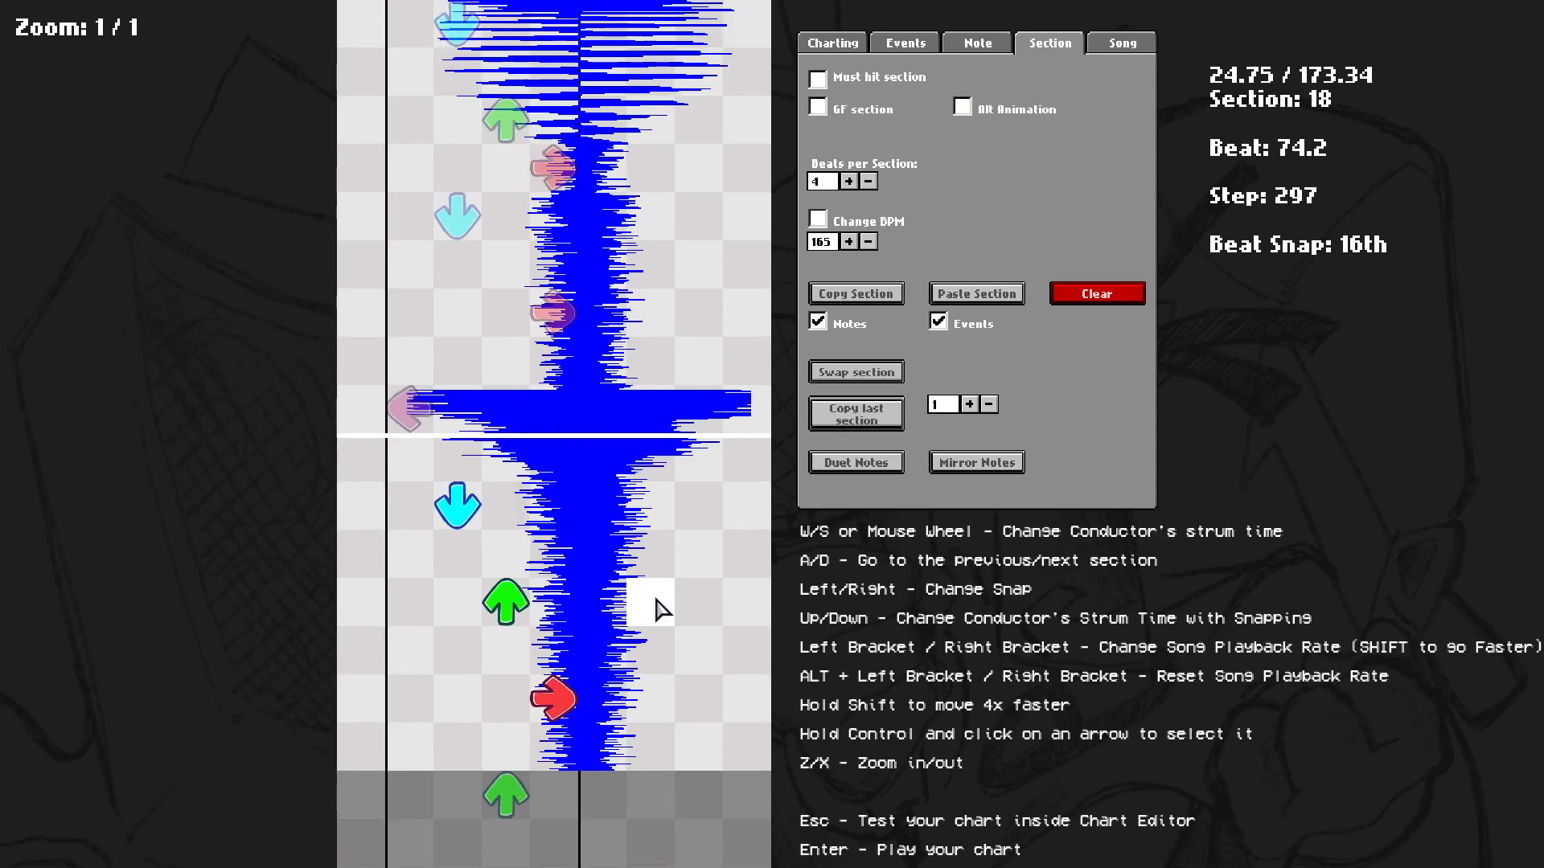
{"action": "scroll", "coordinate": [644, 530], "scroll_direction": "down", "scroll_amount": 7}
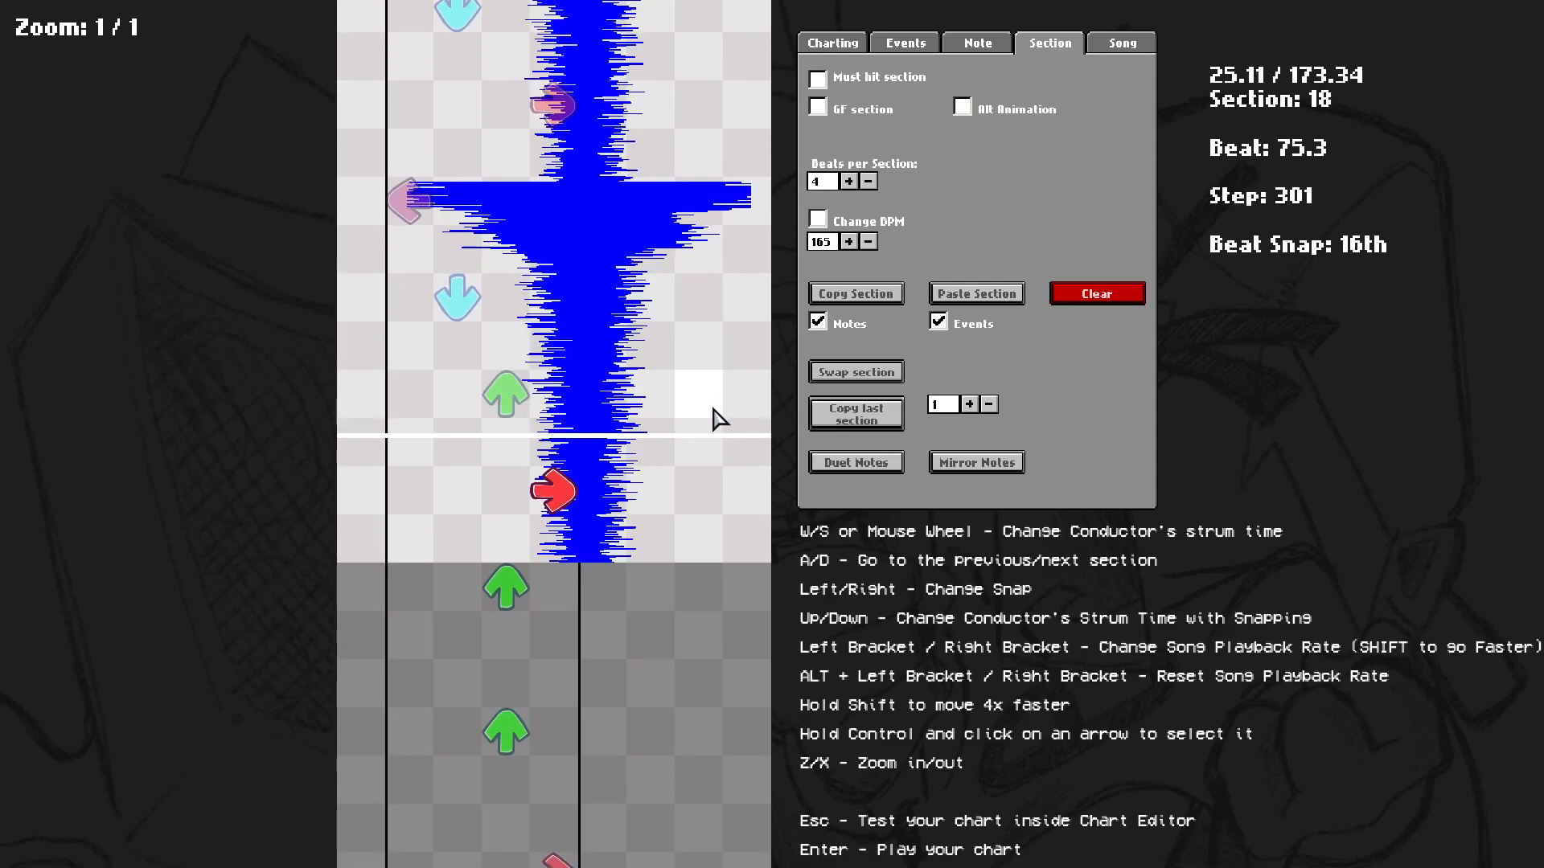
{"action": "scroll", "coordinate": [722, 417], "scroll_direction": "down", "scroll_amount": 12}
{"action": "scroll", "coordinate": [856, 655], "scroll_direction": "down", "scroll_amount": 2}
{"action": "left_click", "coordinate": [988, 461]}
{"action": "left_click", "coordinate": [989, 461]}
Apply Mirror Notes repeatedly to section 19.
{"action": "scroll", "coordinate": [765, 517], "scroll_direction": "down", "scroll_amount": 1}
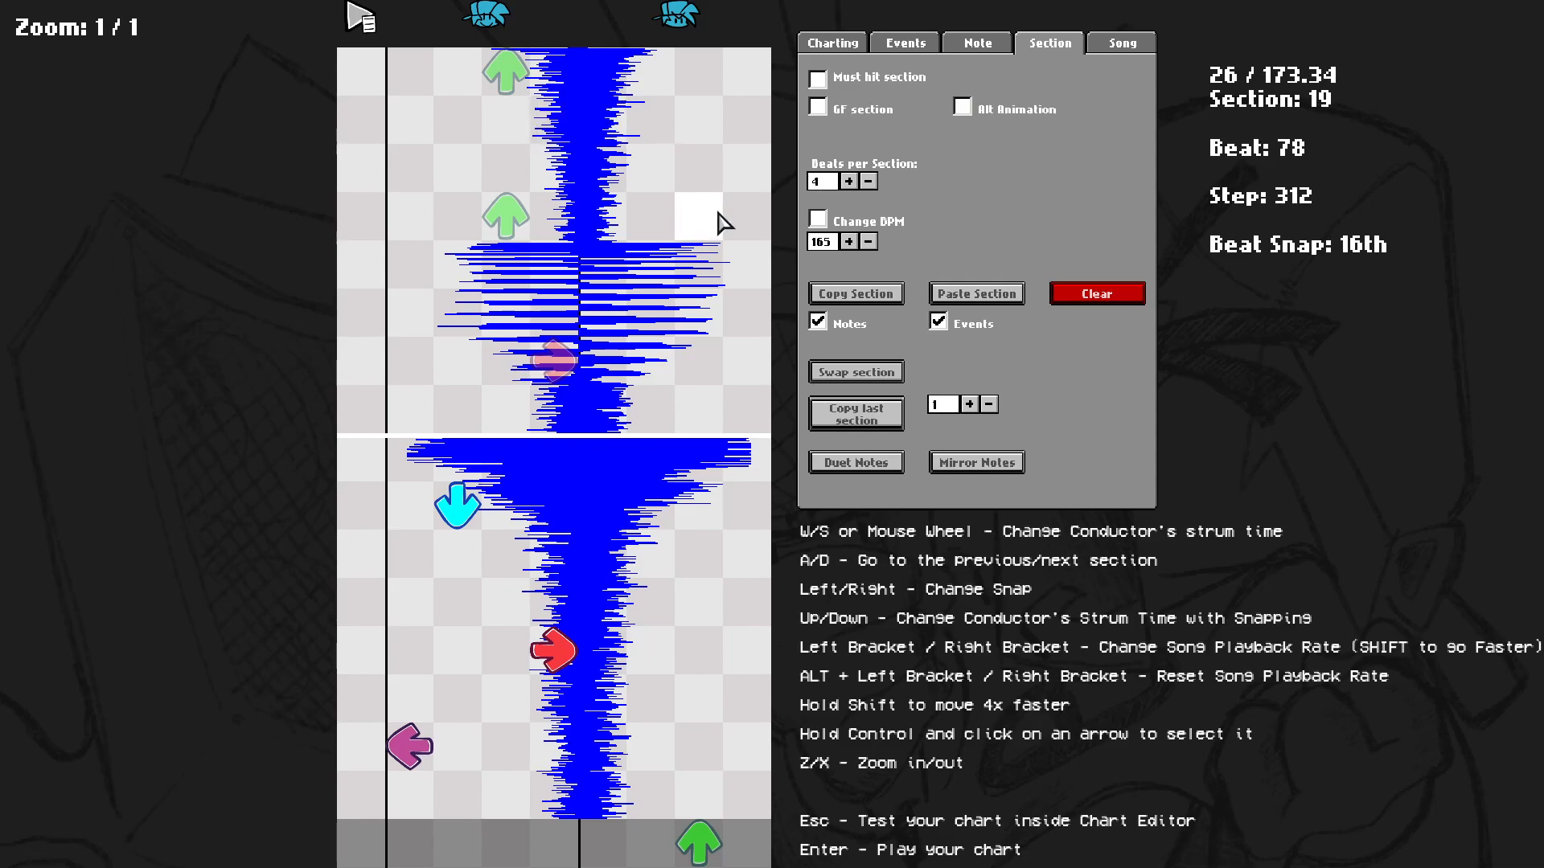
{"action": "left_click", "coordinate": [949, 465]}
{"action": "left_click", "coordinate": [949, 465]}
{"action": "left_click", "coordinate": [949, 464]}
{"action": "left_click", "coordinate": [949, 464]}
{"action": "left_click", "coordinate": [949, 464]}
{"action": "left_click", "coordinate": [949, 465]}
{"action": "left_click", "coordinate": [948, 465]}
{"action": "left_click", "coordinate": [949, 465]}
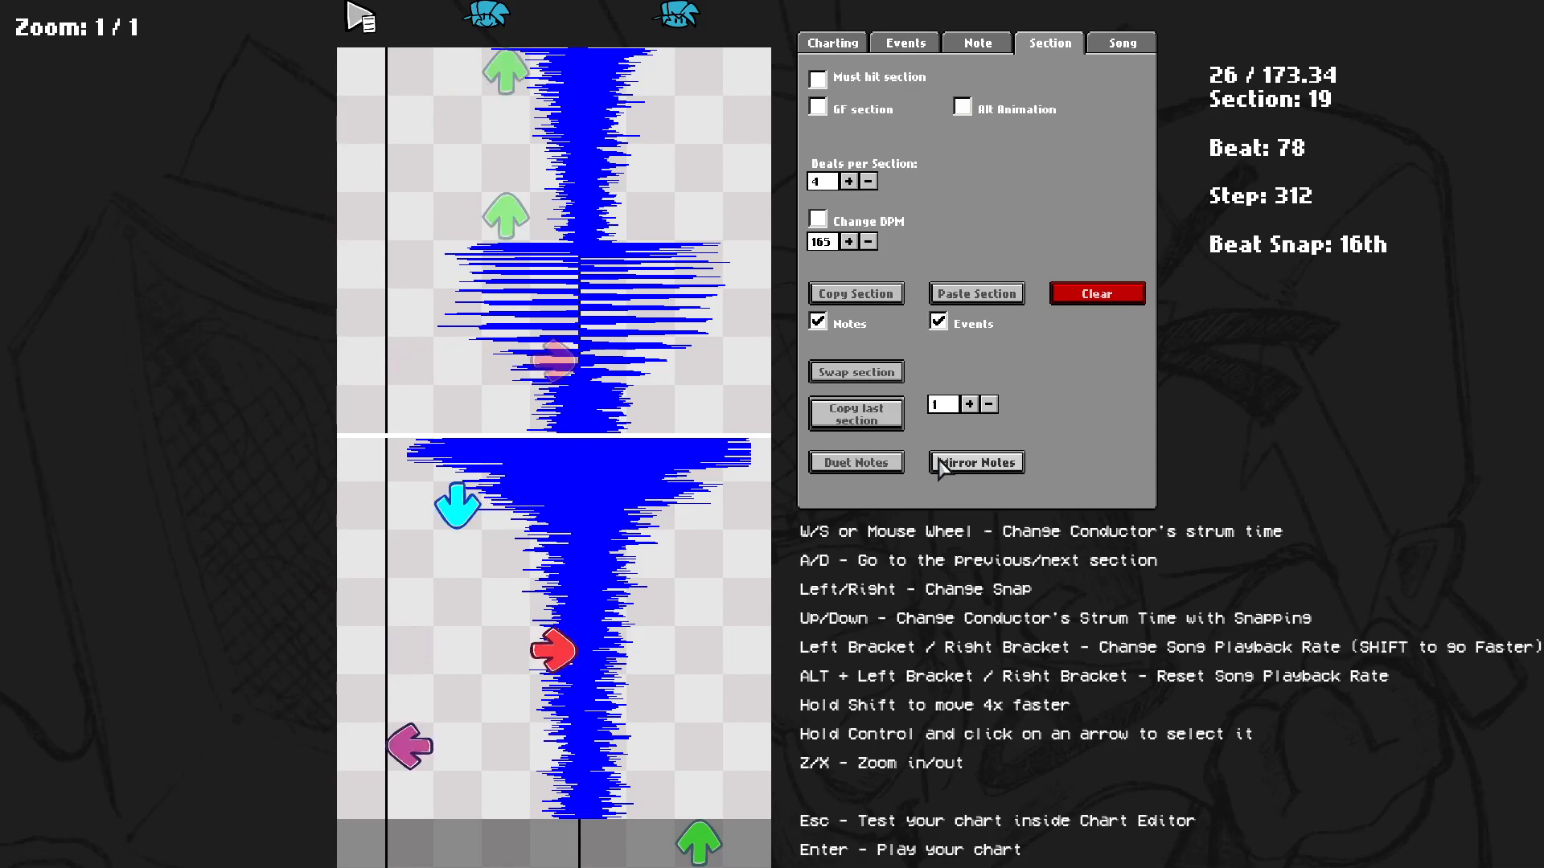
Play the chart preview from section 19 through section 22.
{"action": "scroll", "coordinate": [758, 615], "scroll_direction": "down", "scroll_amount": 4}
{"action": "key", "text": "space"}
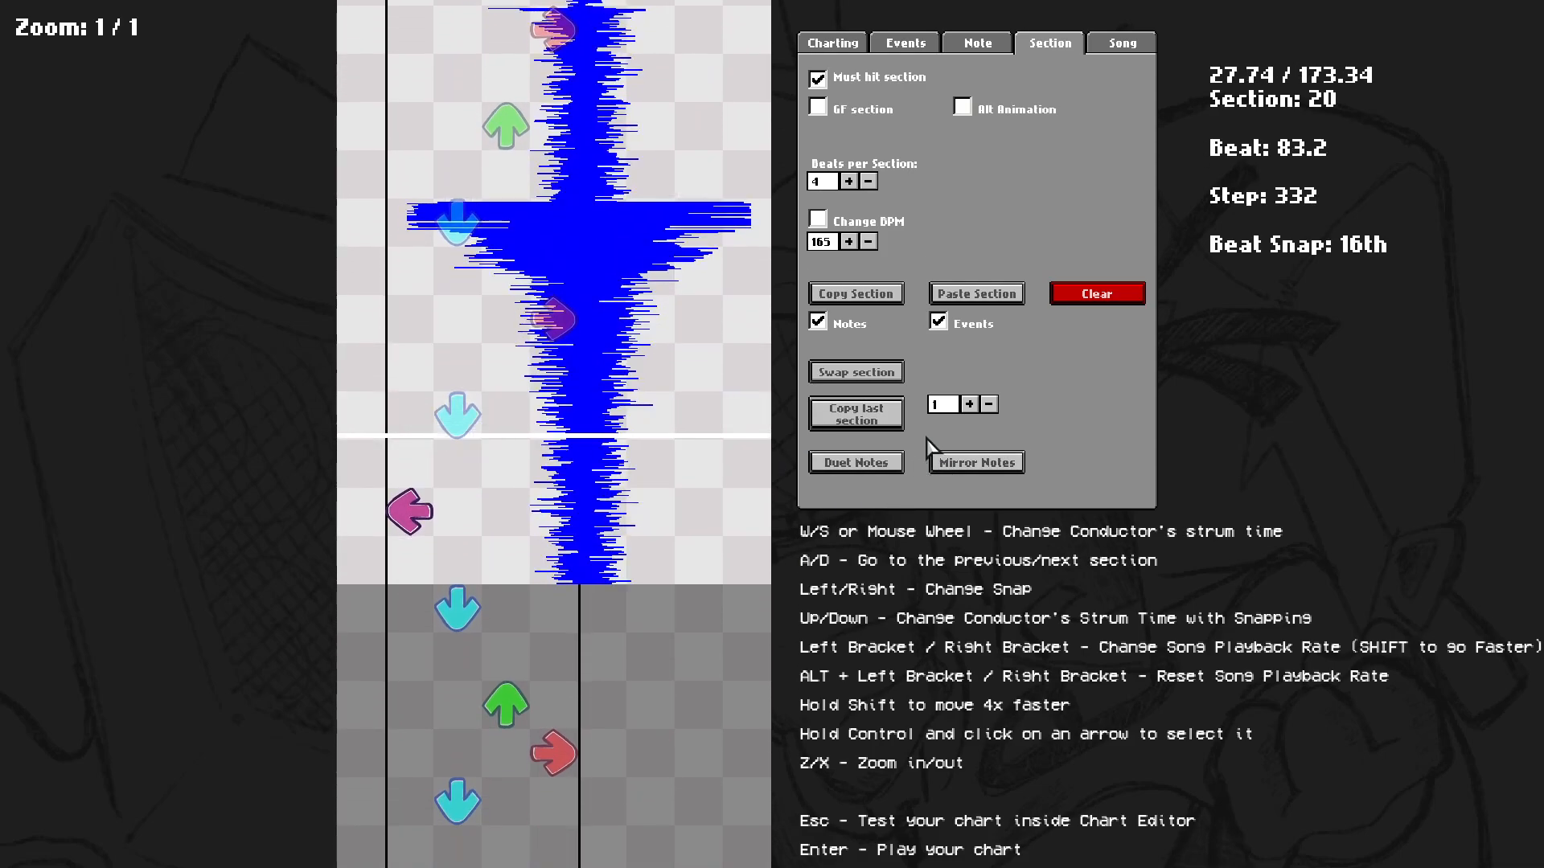
{"action": "scroll", "coordinate": [969, 410], "scroll_direction": "up", "scroll_amount": 4}
{"action": "scroll", "coordinate": [958, 418], "scroll_direction": "down", "scroll_amount": 3}
{"action": "key", "text": "space"}
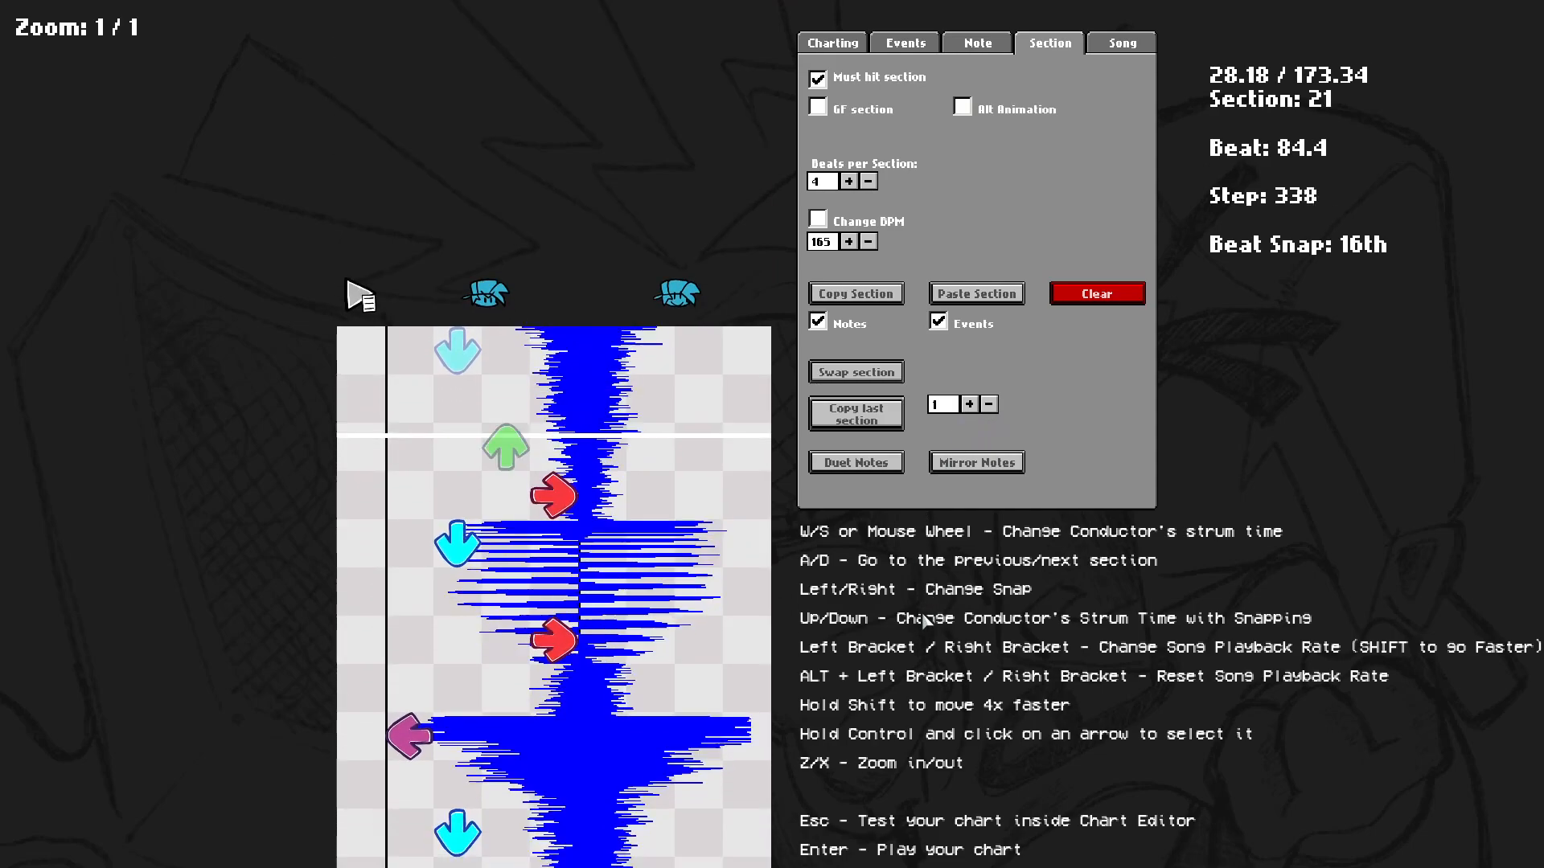
{"action": "key", "text": "space"}
{"action": "scroll", "coordinate": [1054, 189], "scroll_direction": "down", "scroll_amount": 5}
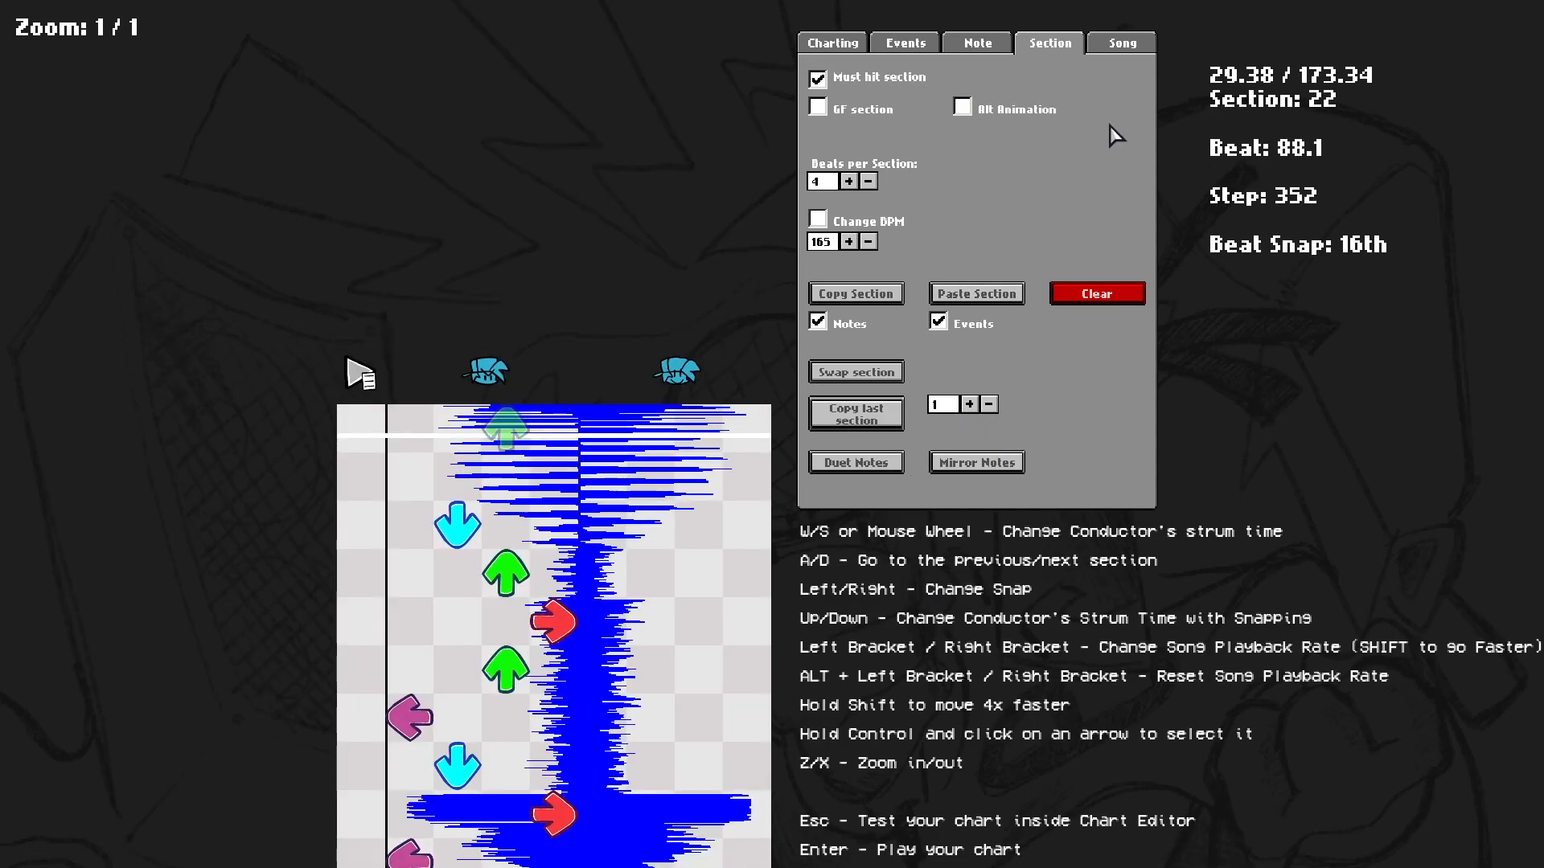
Toggle the Events and Notes copy options, then open the Song settings.
{"action": "left_click", "coordinate": [938, 324]}
{"action": "left_click", "coordinate": [946, 325]}
{"action": "left_click", "coordinate": [819, 323]}
{"action": "left_click", "coordinate": [1117, 48]}
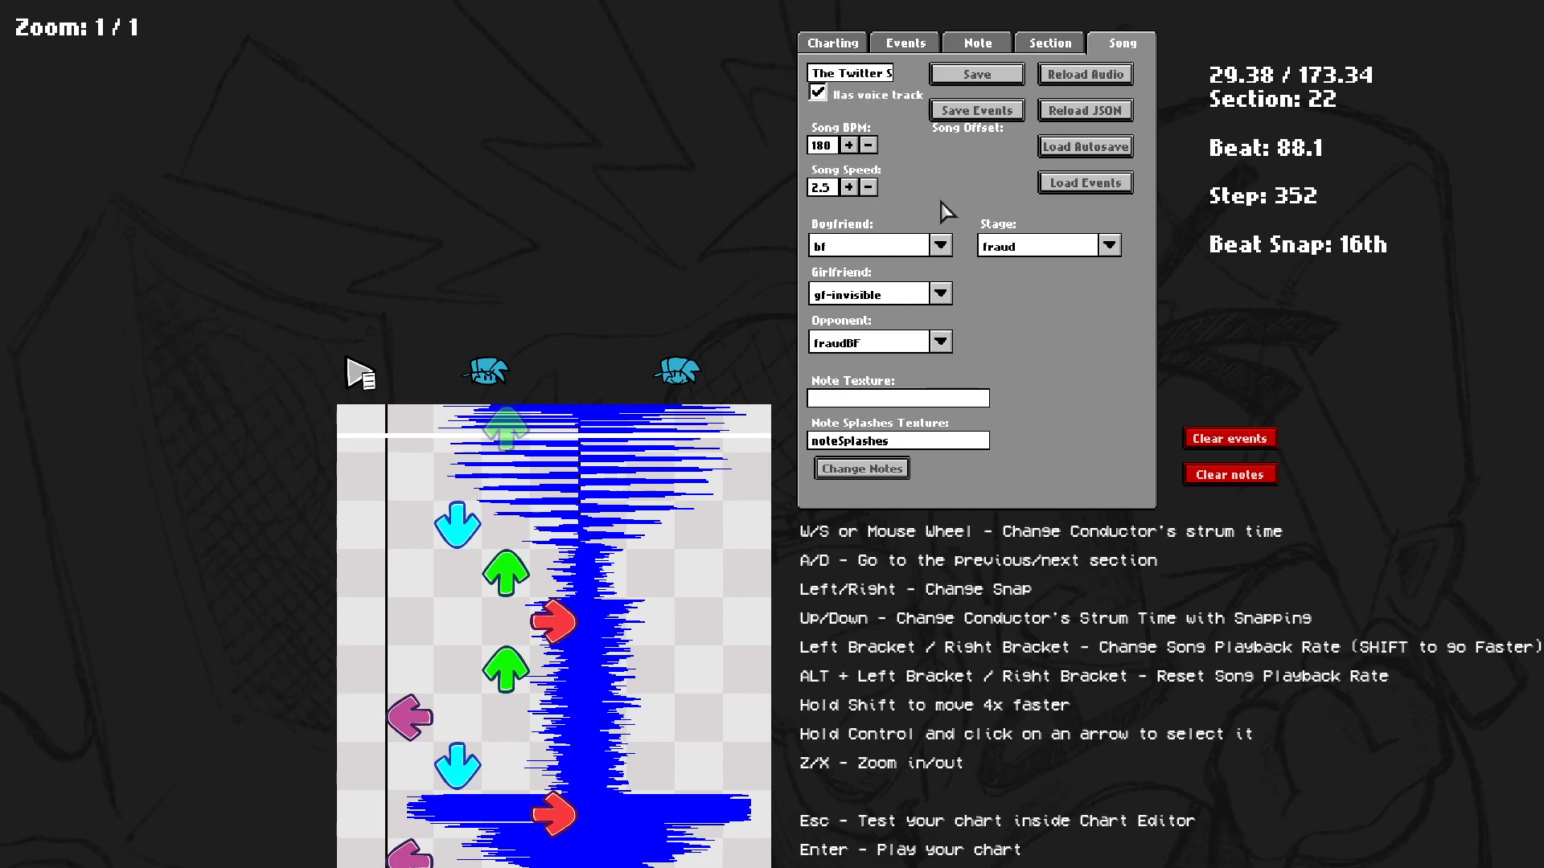
Change the opponent character to bigpp.
{"action": "left_click", "coordinate": [837, 339]}
{"action": "left_click", "coordinate": [838, 338]}
{"action": "left_click", "coordinate": [857, 346]}
{"action": "scroll", "coordinate": [865, 603], "scroll_direction": "down", "scroll_amount": 2}
{"action": "scroll", "coordinate": [860, 643], "scroll_direction": "down", "scroll_amount": 12}
{"action": "scroll", "coordinate": [849, 671], "scroll_direction": "down", "scroll_amount": 5}
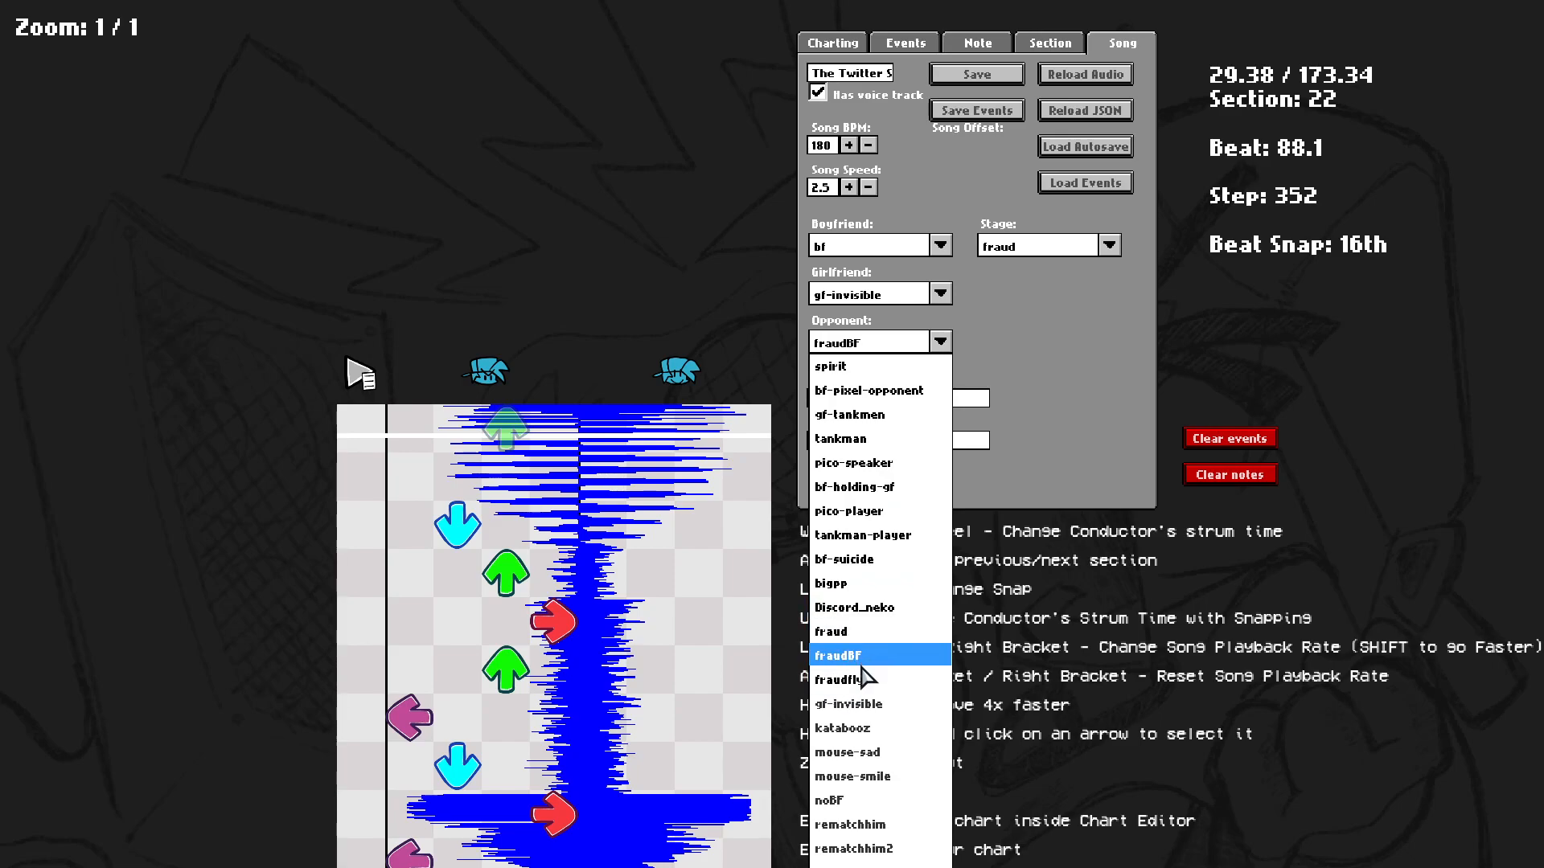
{"action": "left_click", "coordinate": [844, 584]}
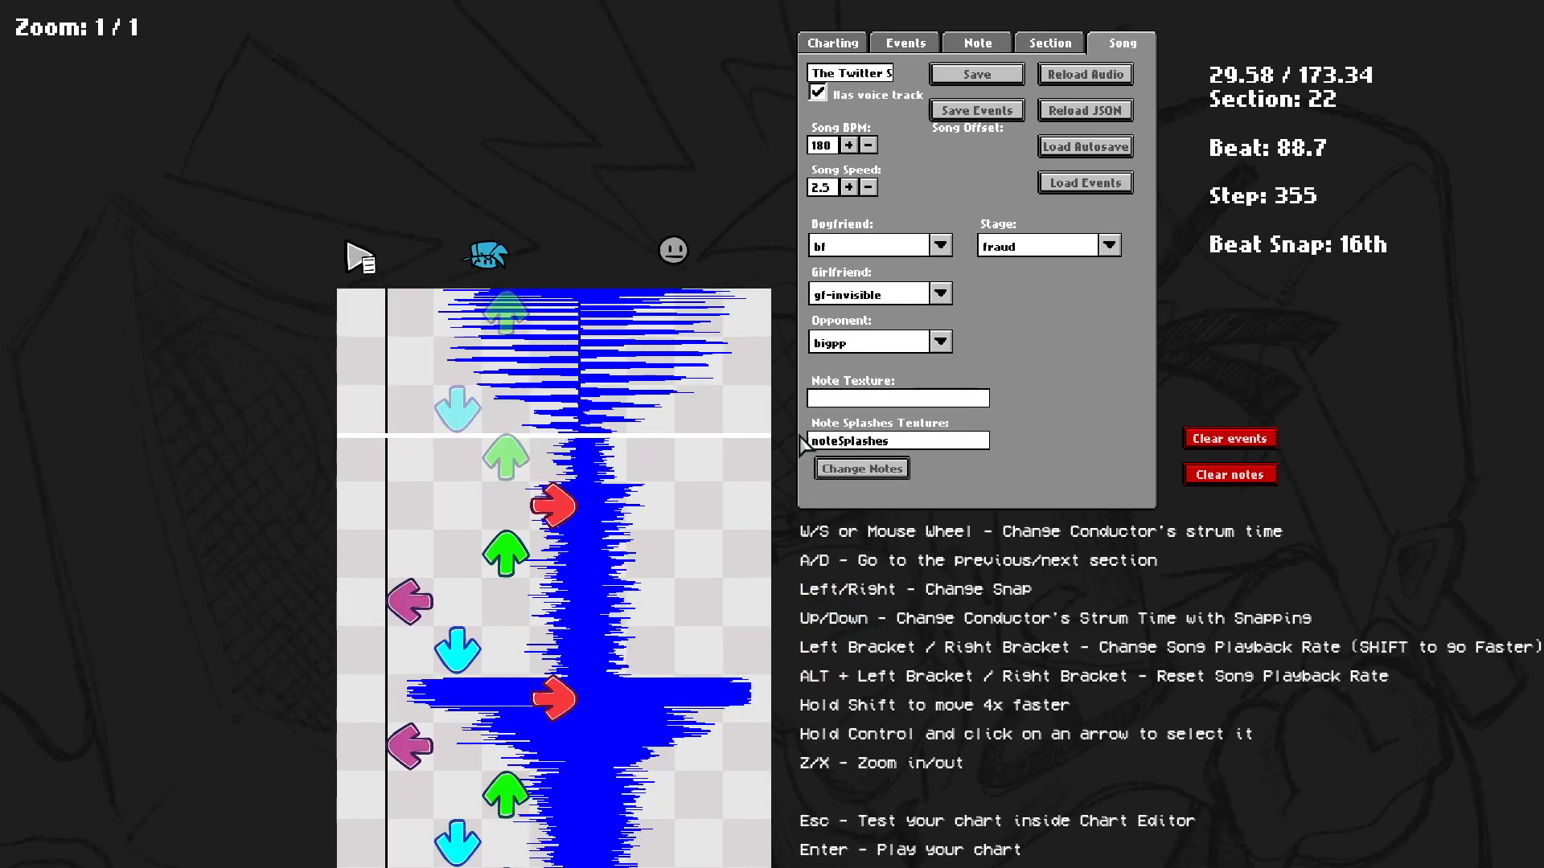
Try several other opponent characters, ending with dad.
{"action": "left_click", "coordinate": [853, 341]}
{"action": "left_click", "coordinate": [836, 390]}
{"action": "left_click", "coordinate": [854, 342]}
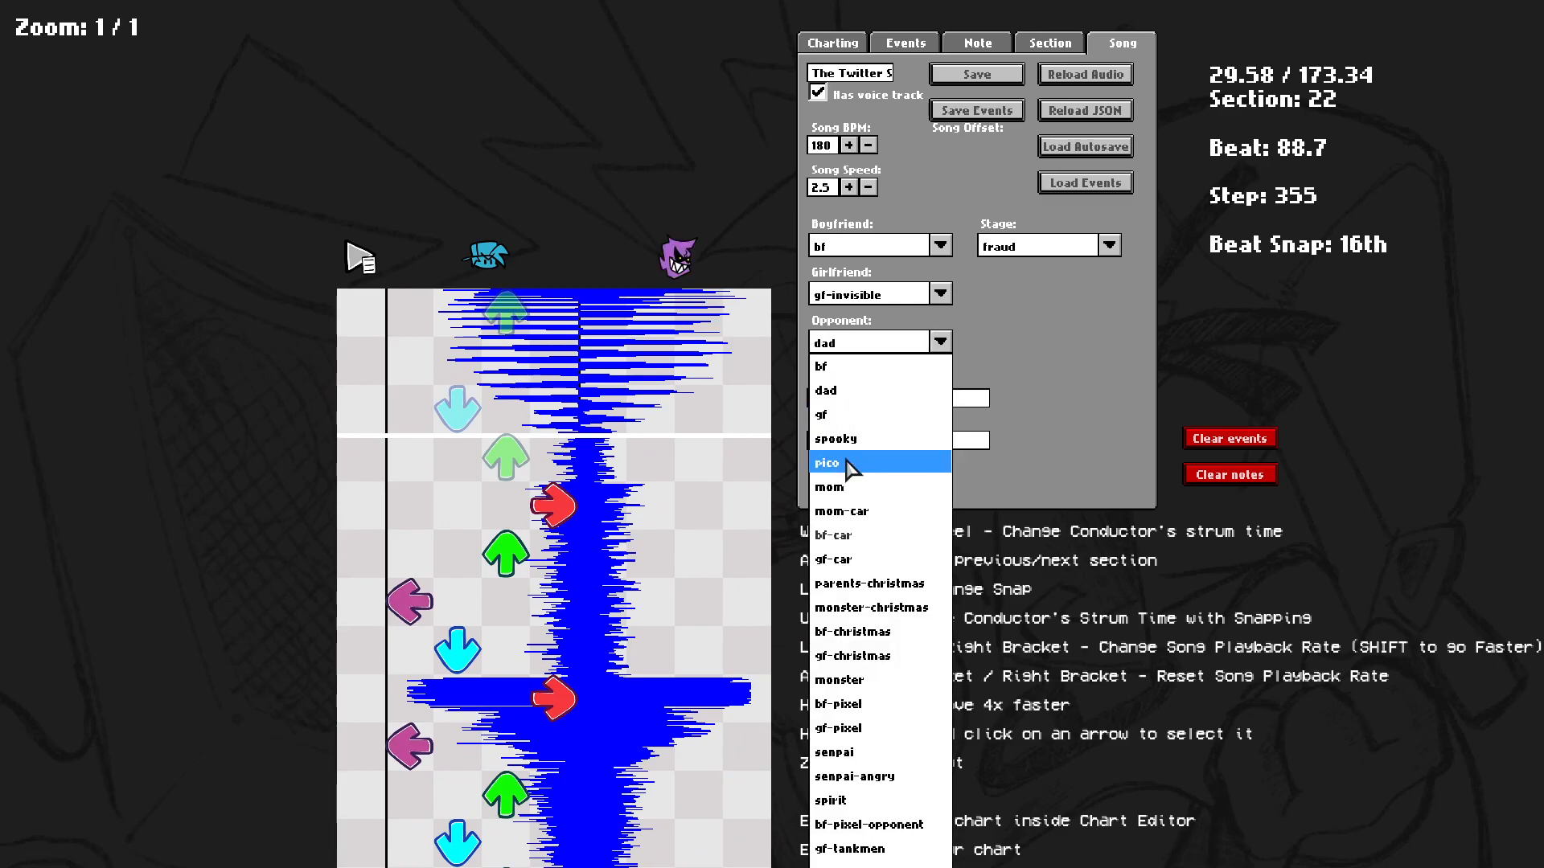
{"action": "left_click", "coordinate": [836, 487]}
{"action": "left_click", "coordinate": [940, 342]}
{"action": "scroll", "coordinate": [852, 679], "scroll_direction": "down", "scroll_amount": 4}
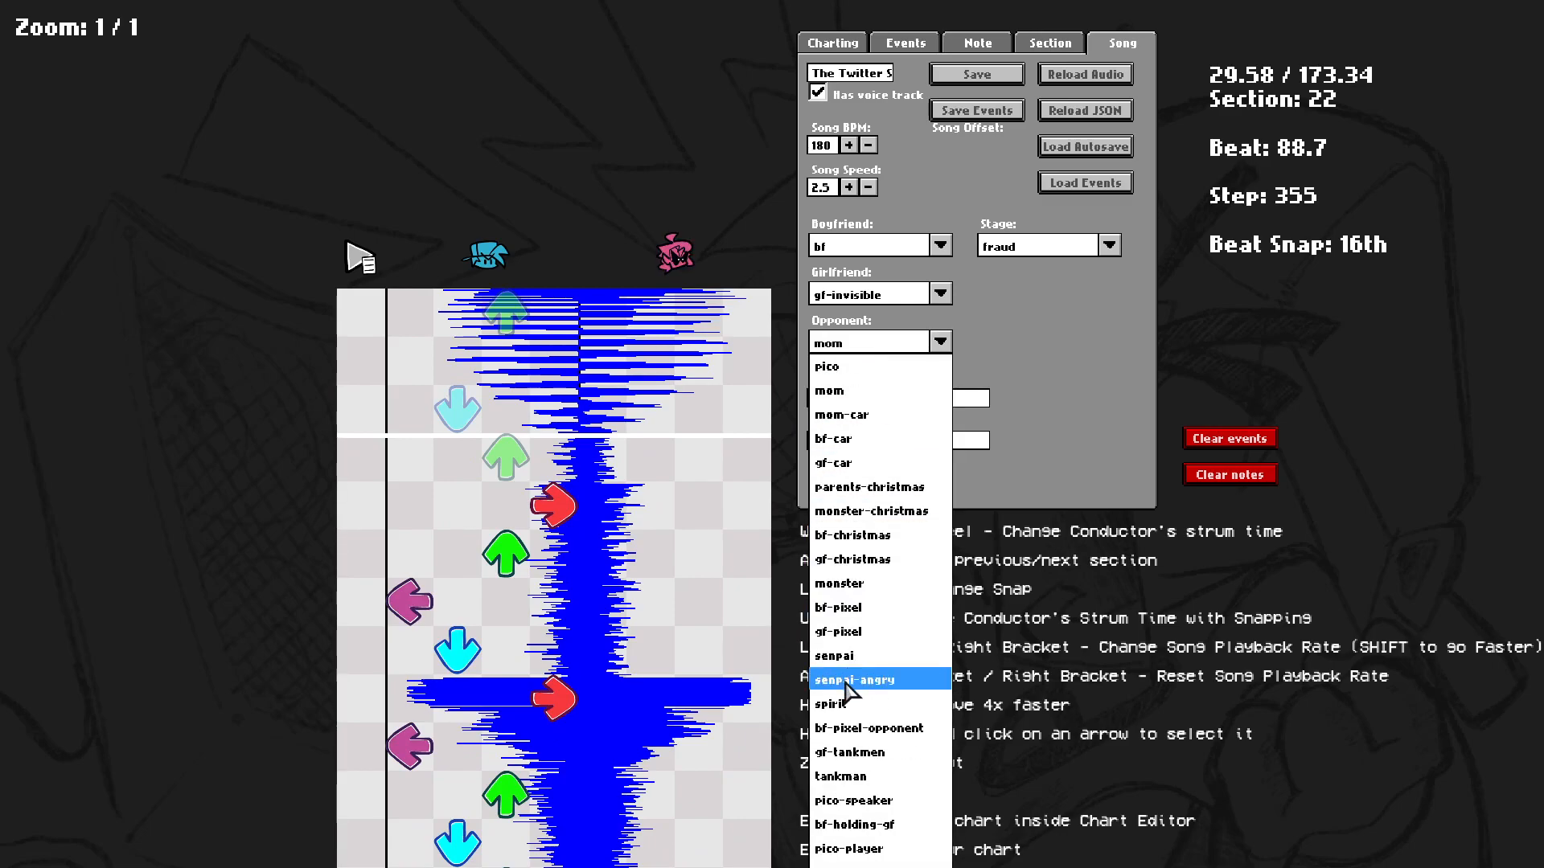
{"action": "left_click", "coordinate": [850, 631]}
{"action": "left_click", "coordinate": [874, 342]}
{"action": "left_click", "coordinate": [874, 373]}
{"action": "left_click", "coordinate": [862, 342]}
{"action": "left_click", "coordinate": [867, 386]}
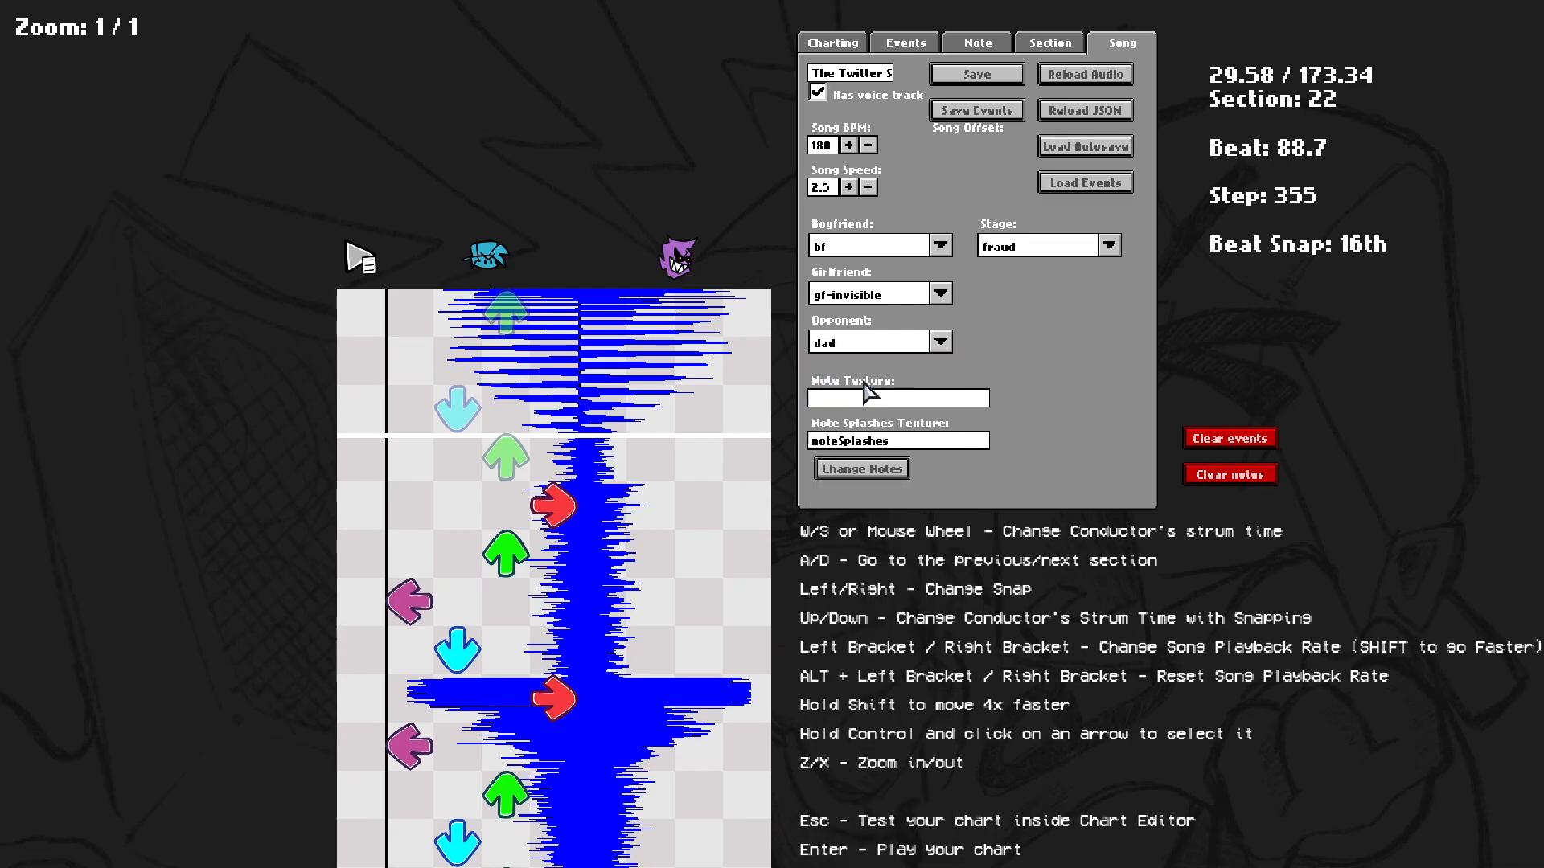
Browse the Girlfriend character list without changing it.
{"action": "left_click", "coordinate": [878, 291]}
{"action": "scroll", "coordinate": [845, 643], "scroll_direction": "down", "scroll_amount": 14}
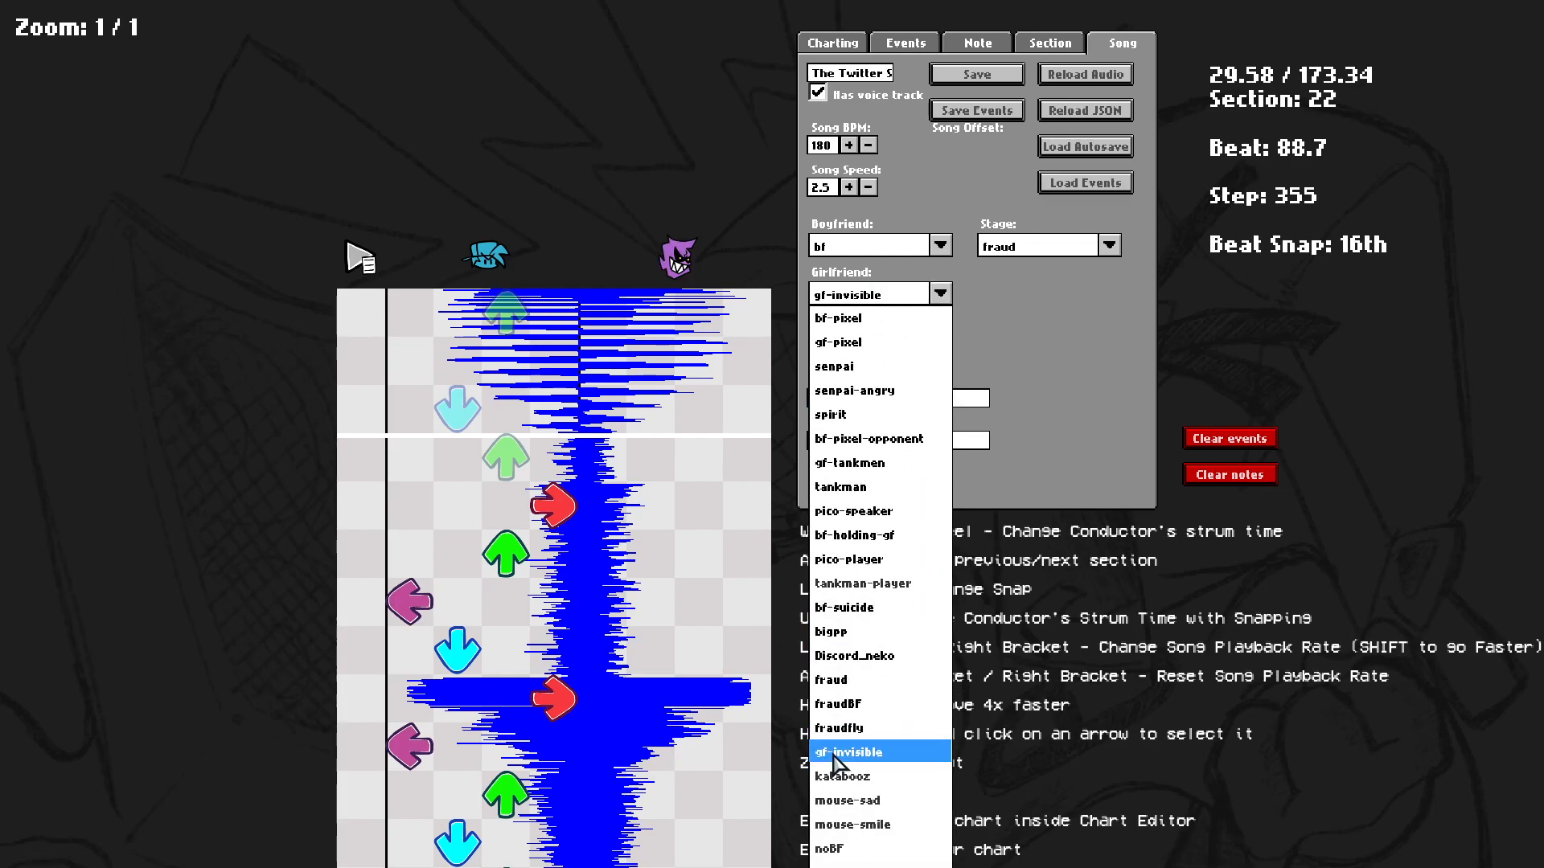
{"action": "scroll", "coordinate": [833, 754], "scroll_direction": "down", "scroll_amount": 7}
{"action": "left_click", "coordinate": [976, 726]}
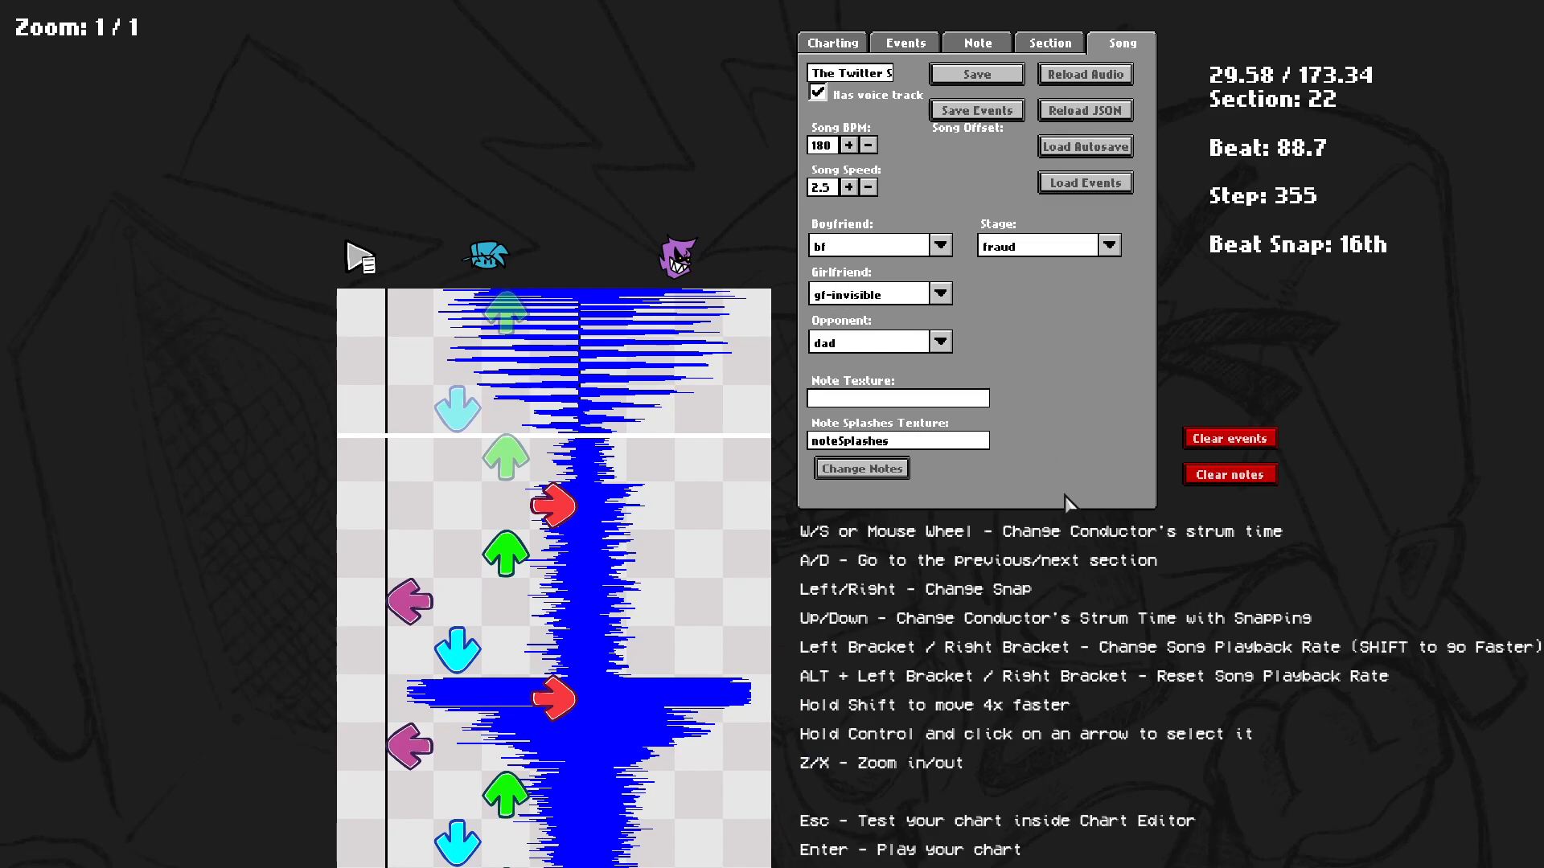
{"action": "scroll", "coordinate": [1073, 499], "scroll_direction": "up", "scroll_amount": 3}
Set the opponent character back to fraudBF.
{"action": "left_click", "coordinate": [939, 341]}
{"action": "scroll", "coordinate": [853, 563], "scroll_direction": "down", "scroll_amount": 12}
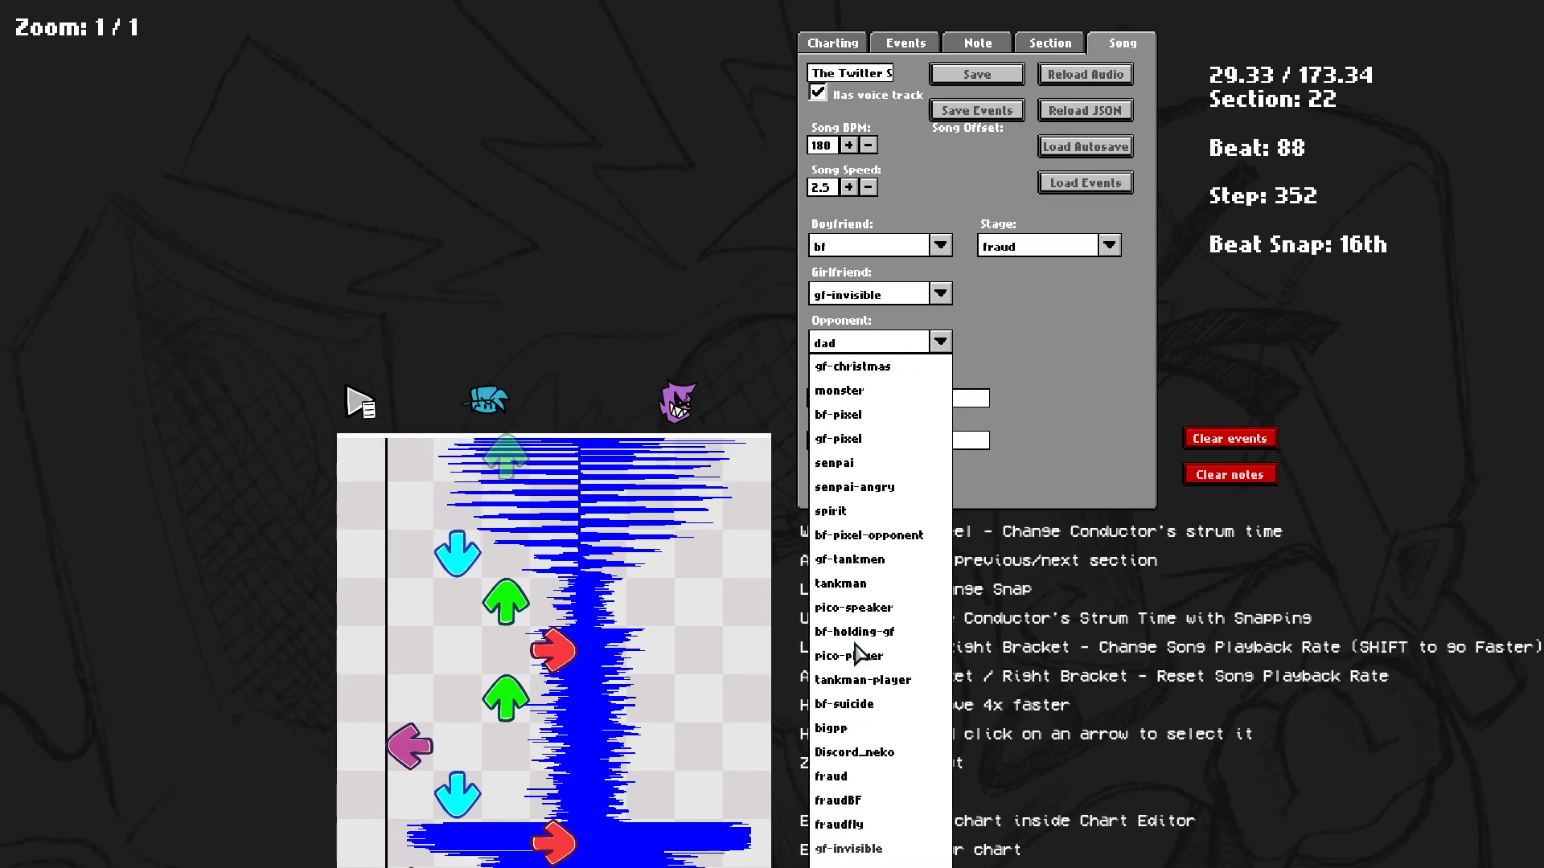
{"action": "left_click", "coordinate": [881, 803]}
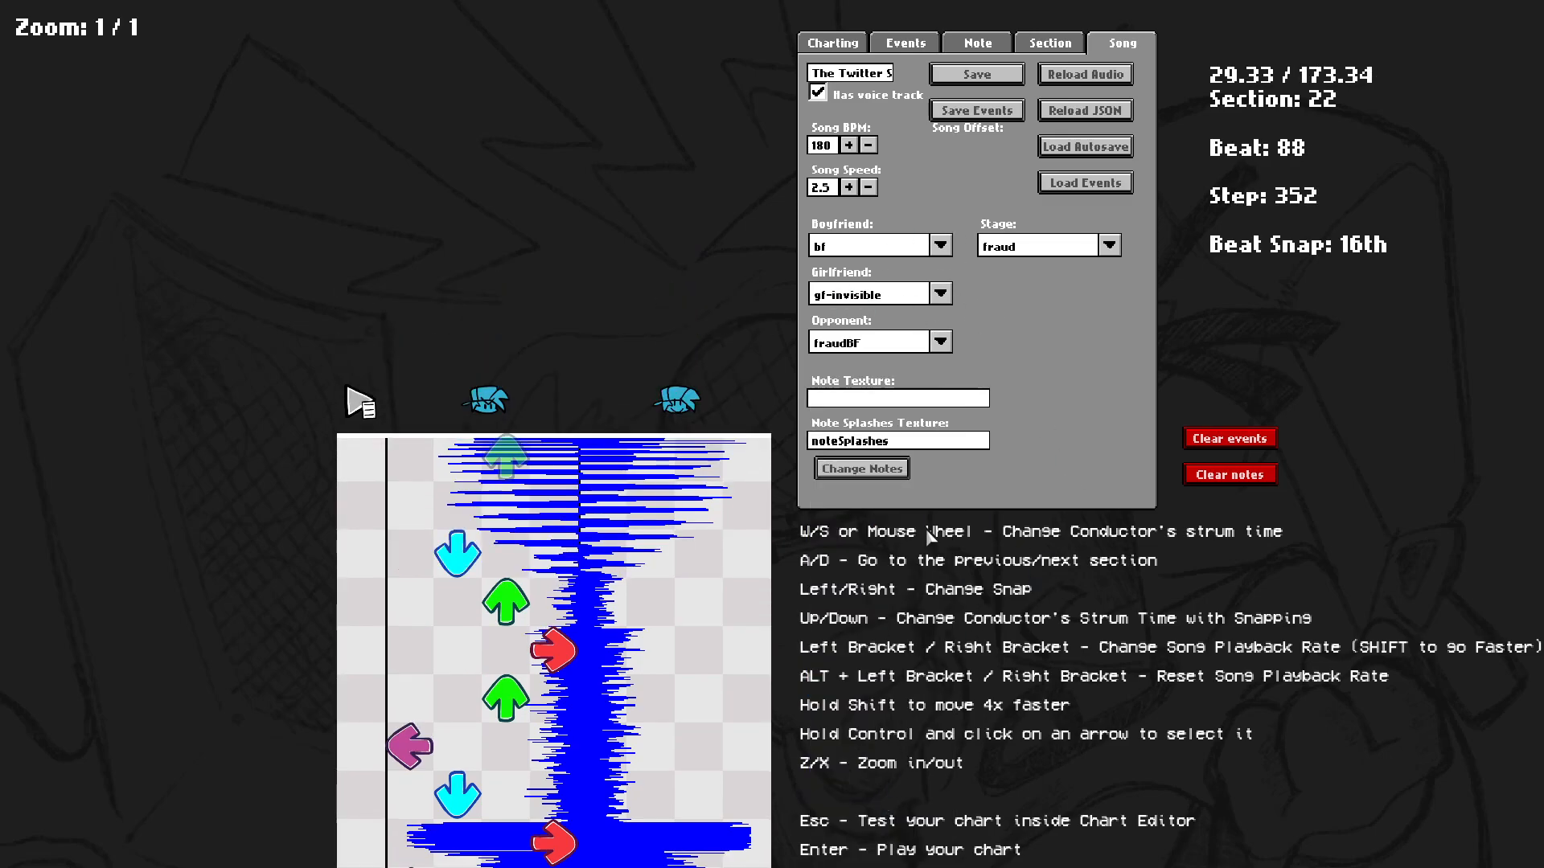
Try the electrical, FraudBgSlide and house stages, then set the stage back to fraud.
{"action": "left_click", "coordinate": [1049, 251]}
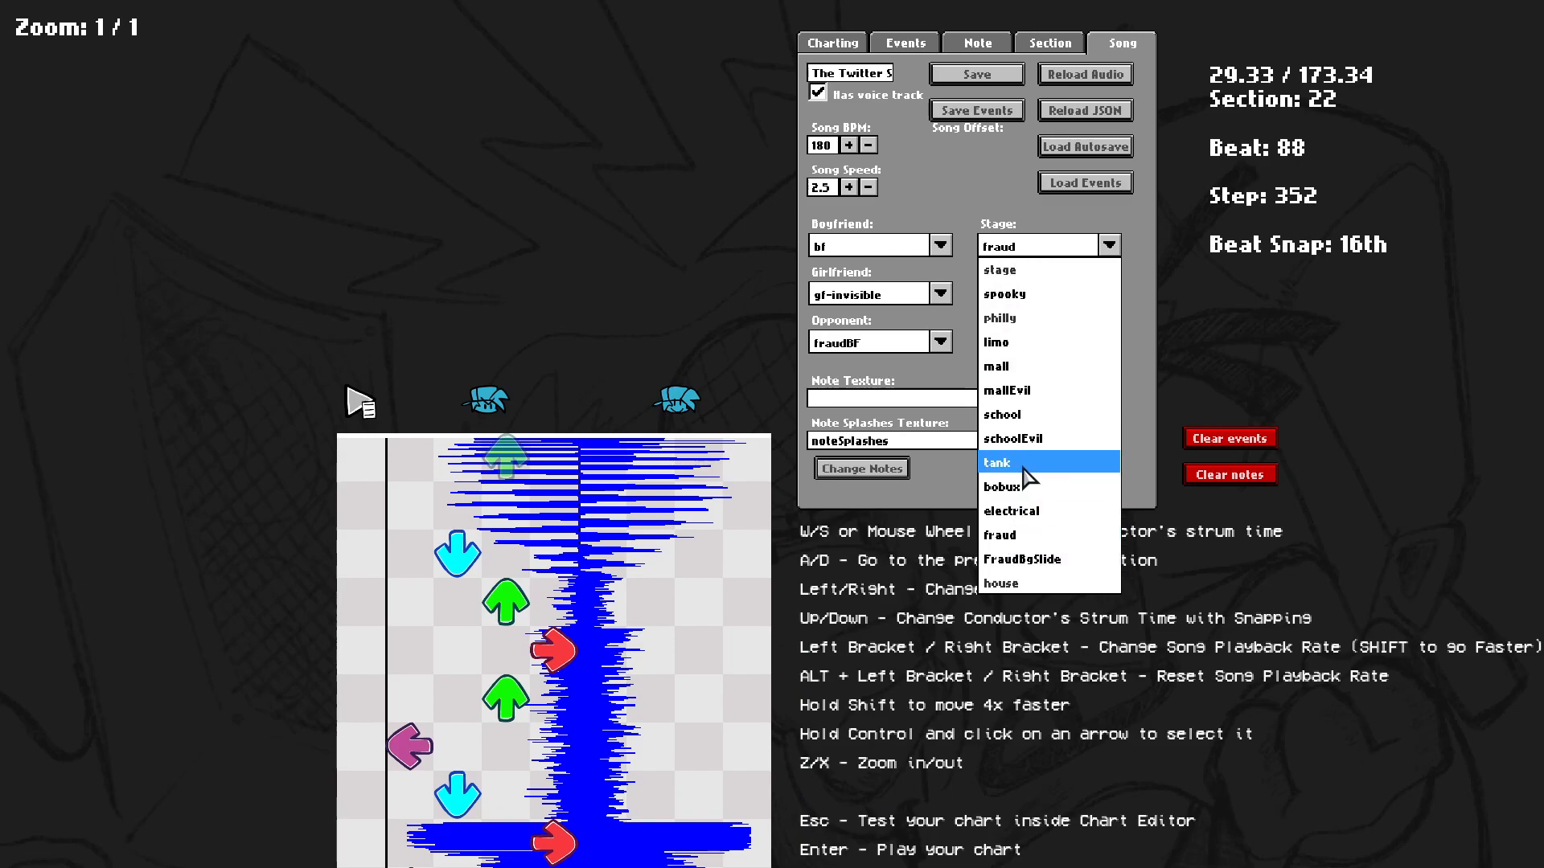
{"action": "left_click", "coordinate": [1030, 511]}
{"action": "left_click", "coordinate": [1030, 249]}
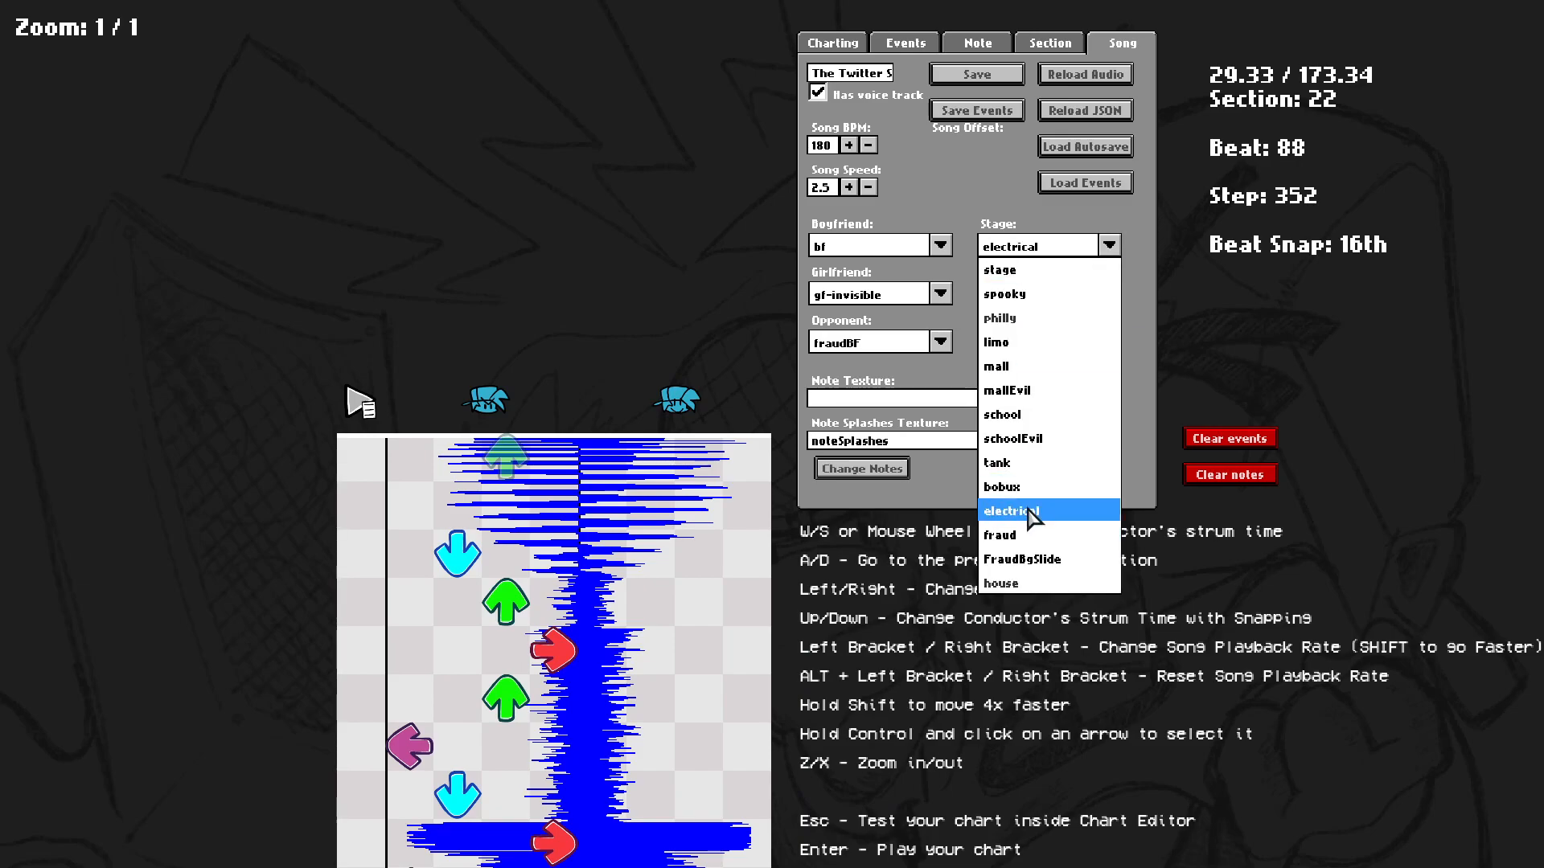
{"action": "left_click", "coordinate": [1022, 559]}
{"action": "left_click", "coordinate": [1019, 251]}
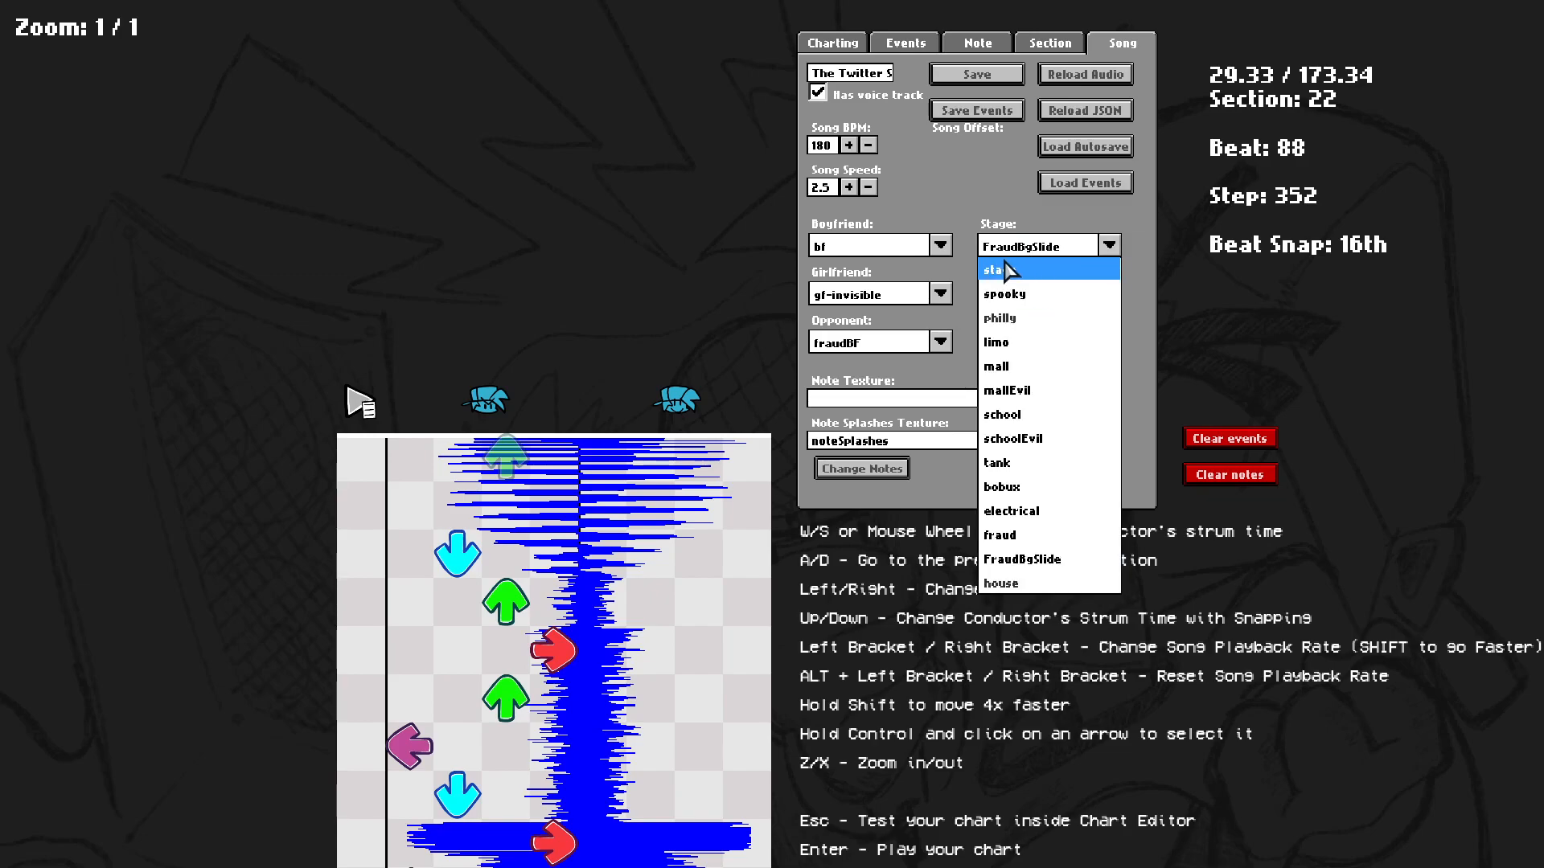
{"action": "left_click", "coordinate": [1009, 583]}
{"action": "left_click", "coordinate": [1005, 246]}
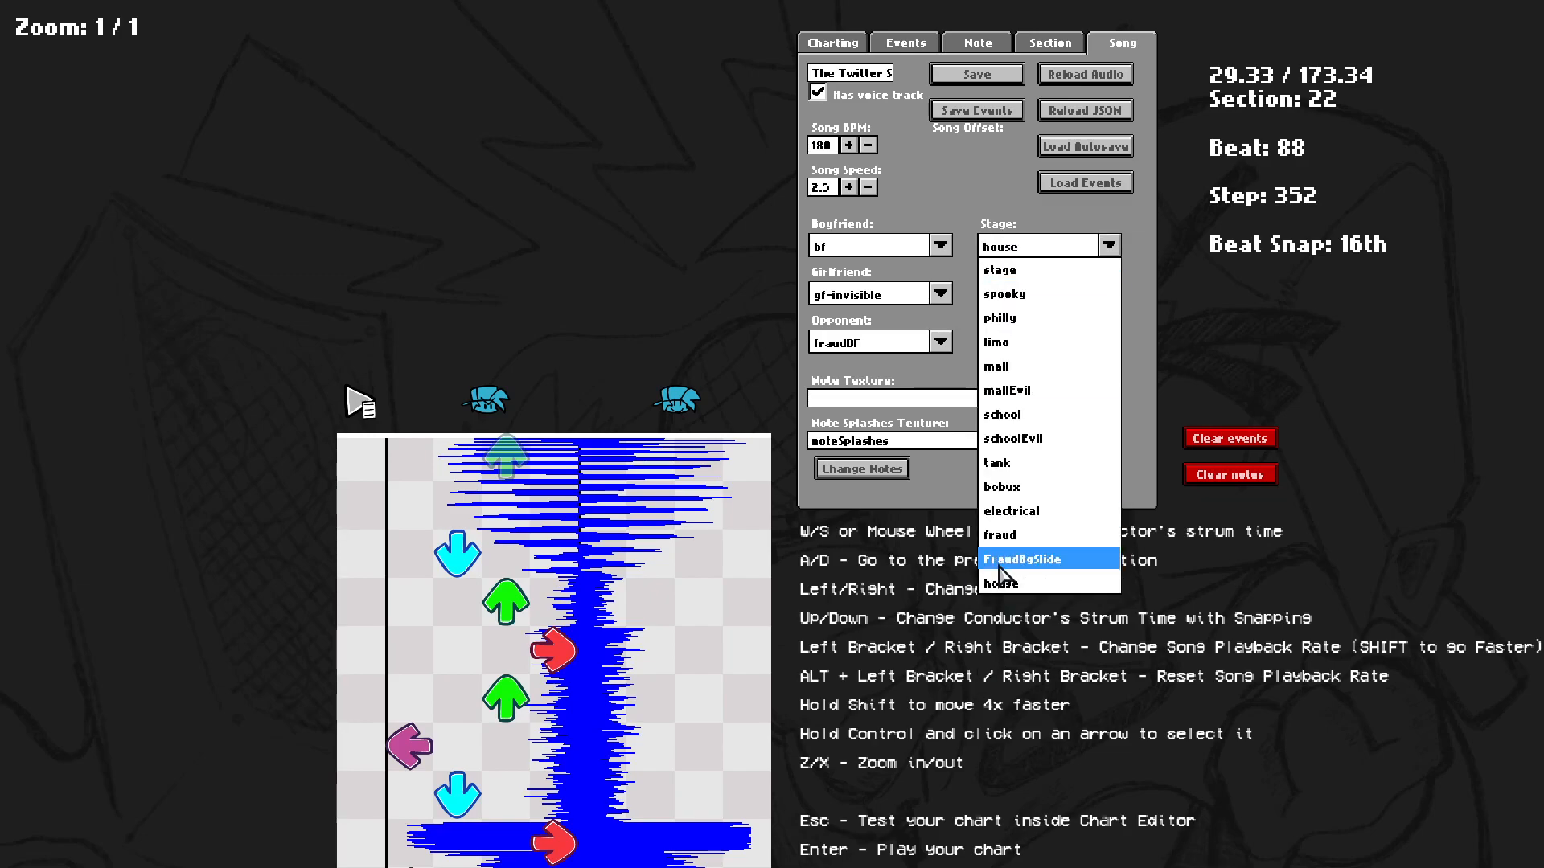
{"action": "left_click", "coordinate": [999, 535]}
Return to the first section of the chart and briefly play and stop the song.
{"action": "scroll", "coordinate": [1079, 269], "scroll_direction": "up", "scroll_amount": 4}
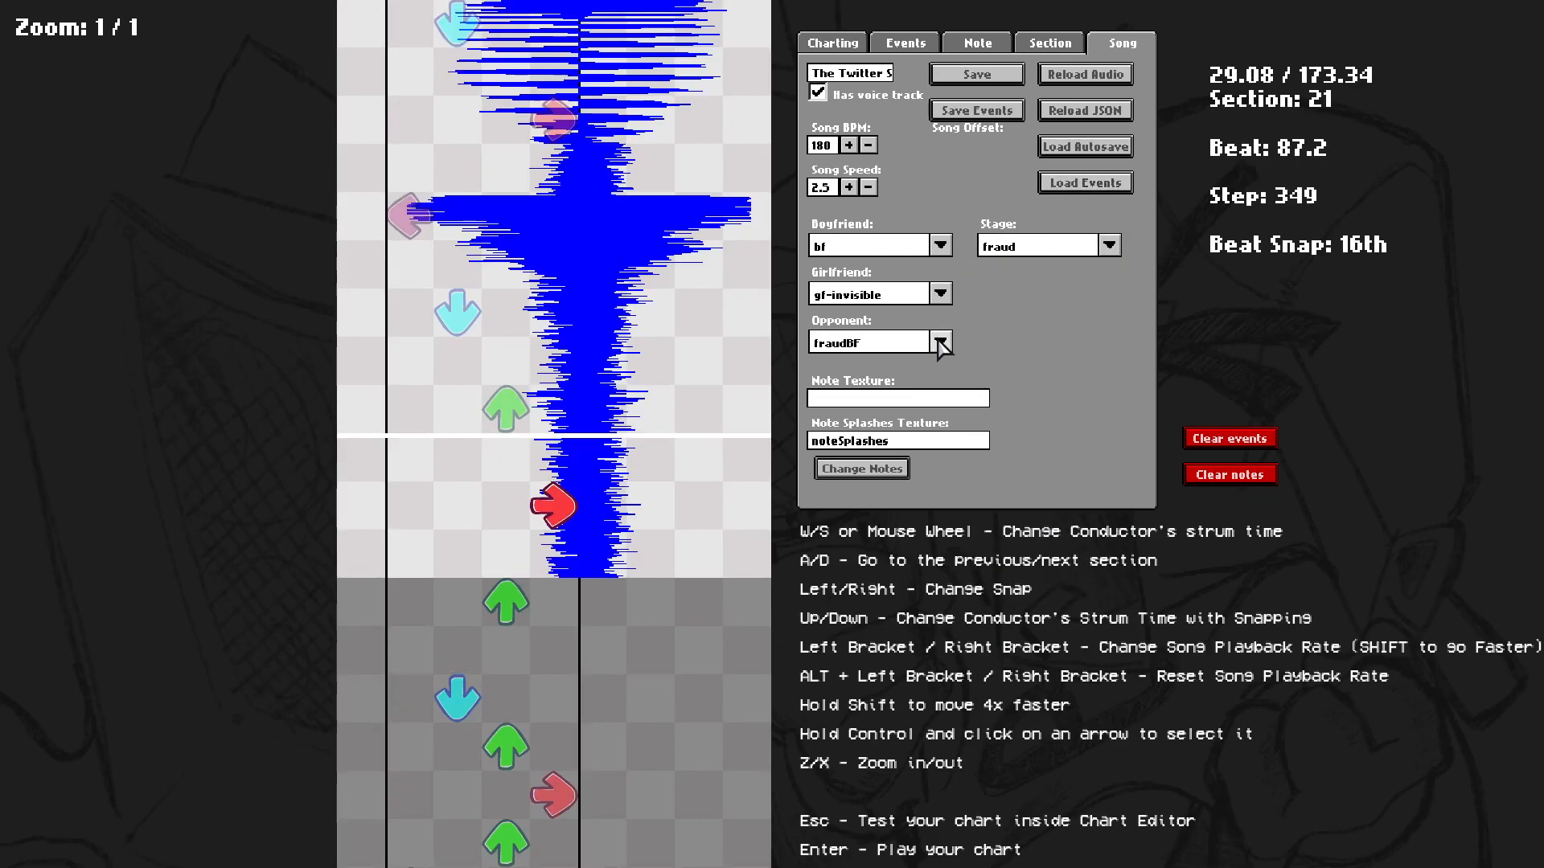
{"action": "scroll", "coordinate": [965, 144], "scroll_direction": "down", "scroll_amount": 8}
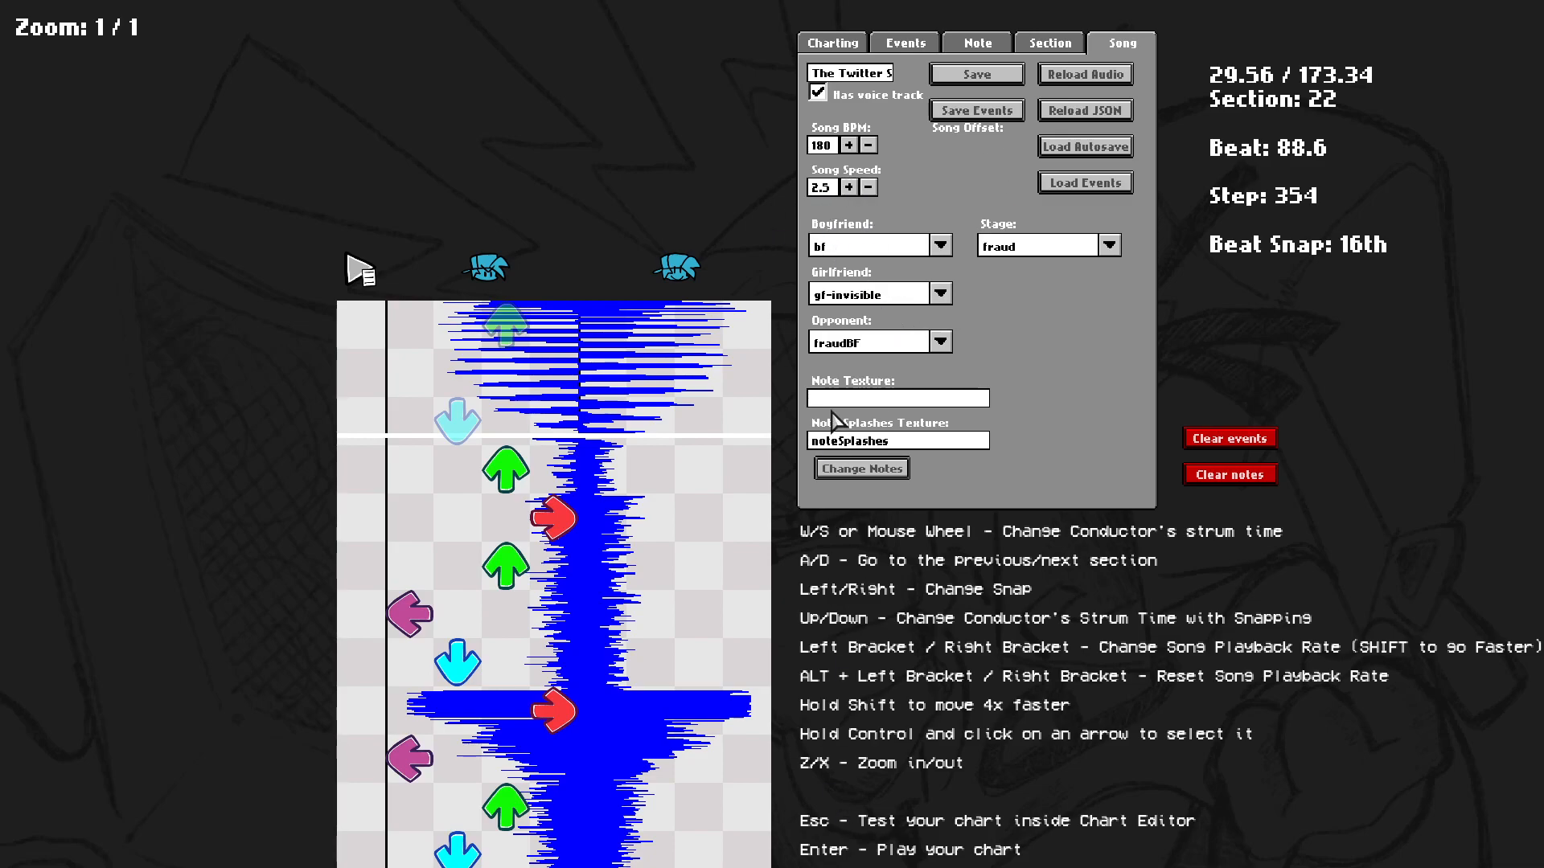
{"action": "key", "text": "shift+a"}
{"action": "key", "text": "shift+a"}
{"action": "key", "text": "shift+a"}
{"action": "key", "text": "shift+a"}
{"action": "key", "text": "shift+a"}
{"action": "key", "text": "shift+a"}
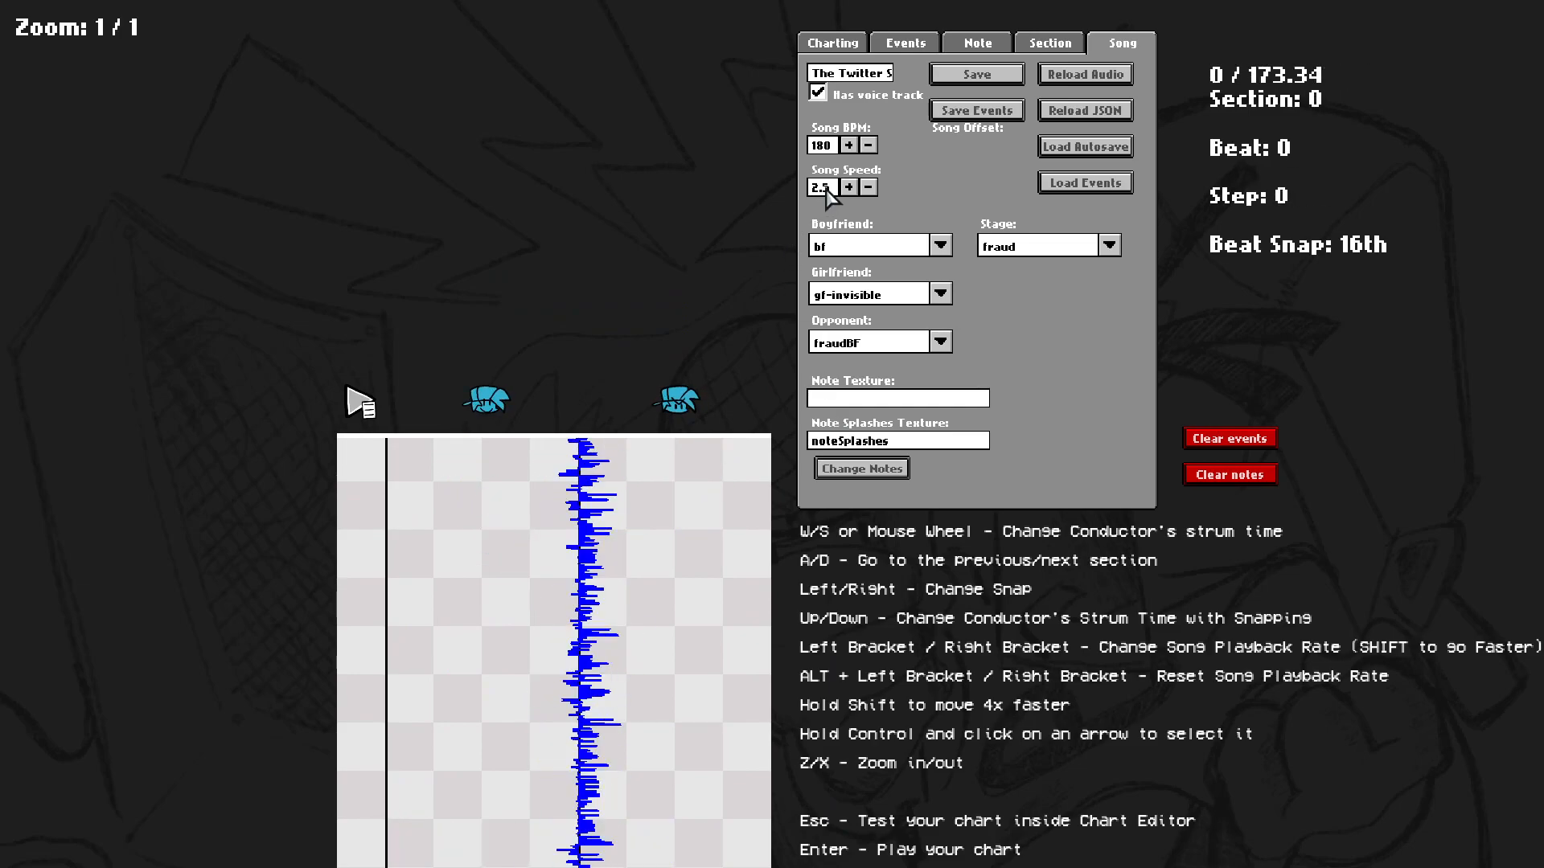
{"action": "key", "text": "space"}
{"action": "key", "text": "space"}
Try raising and lowering the song speed, returning it to 2.5.
{"action": "left_click", "coordinate": [846, 189]}
{"action": "left_click", "coordinate": [868, 187]}
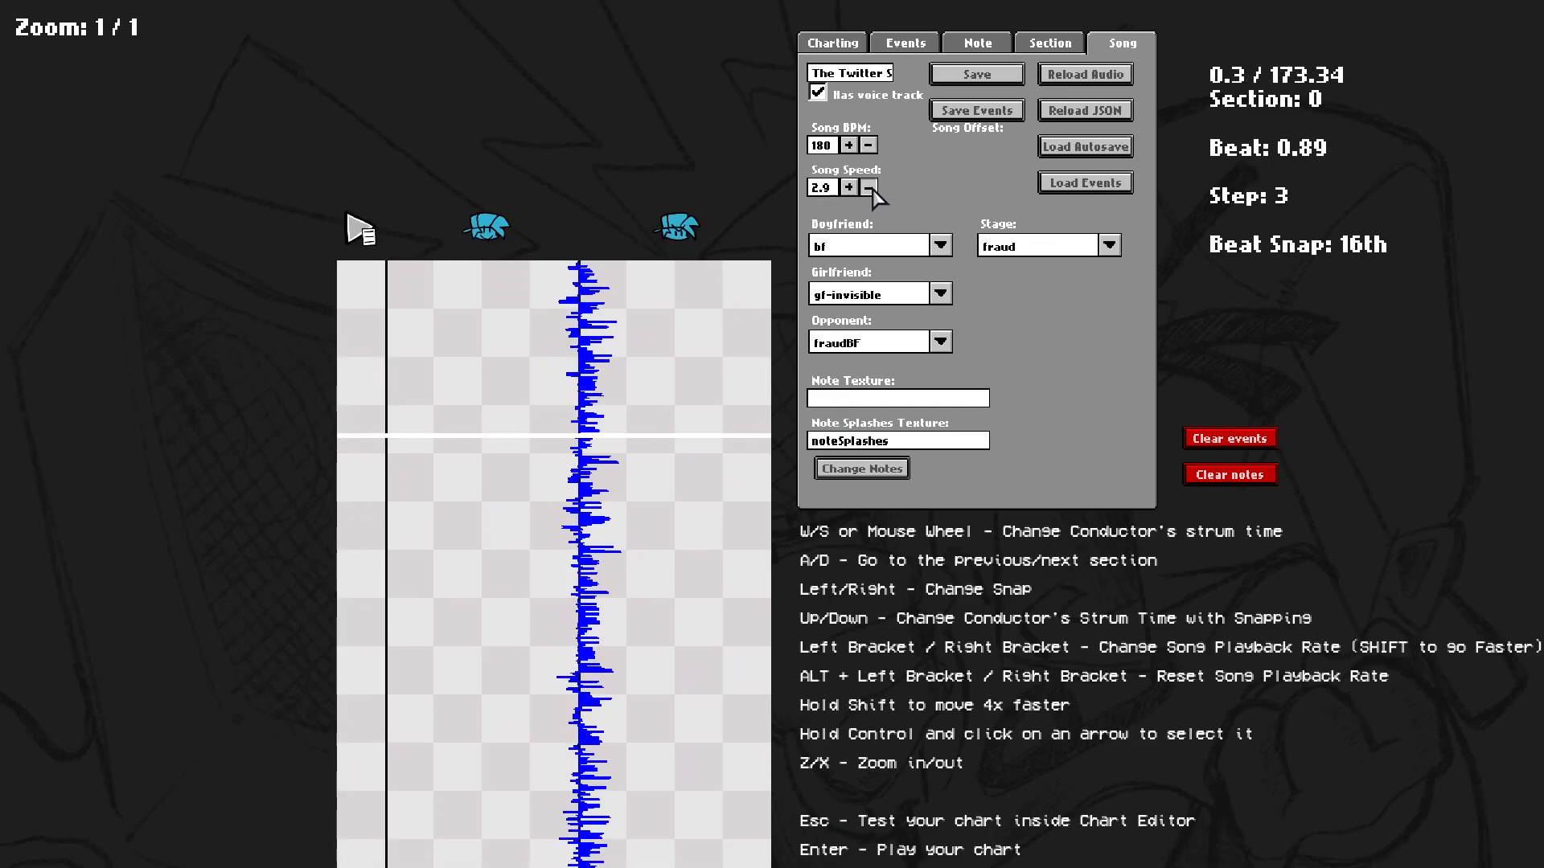
{"action": "left_click", "coordinate": [834, 183]}
{"action": "left_click", "coordinate": [848, 187]}
{"action": "left_click", "coordinate": [868, 187]}
{"action": "left_click", "coordinate": [869, 188]}
{"action": "scroll", "coordinate": [979, 376], "scroll_direction": "up", "scroll_amount": 5}
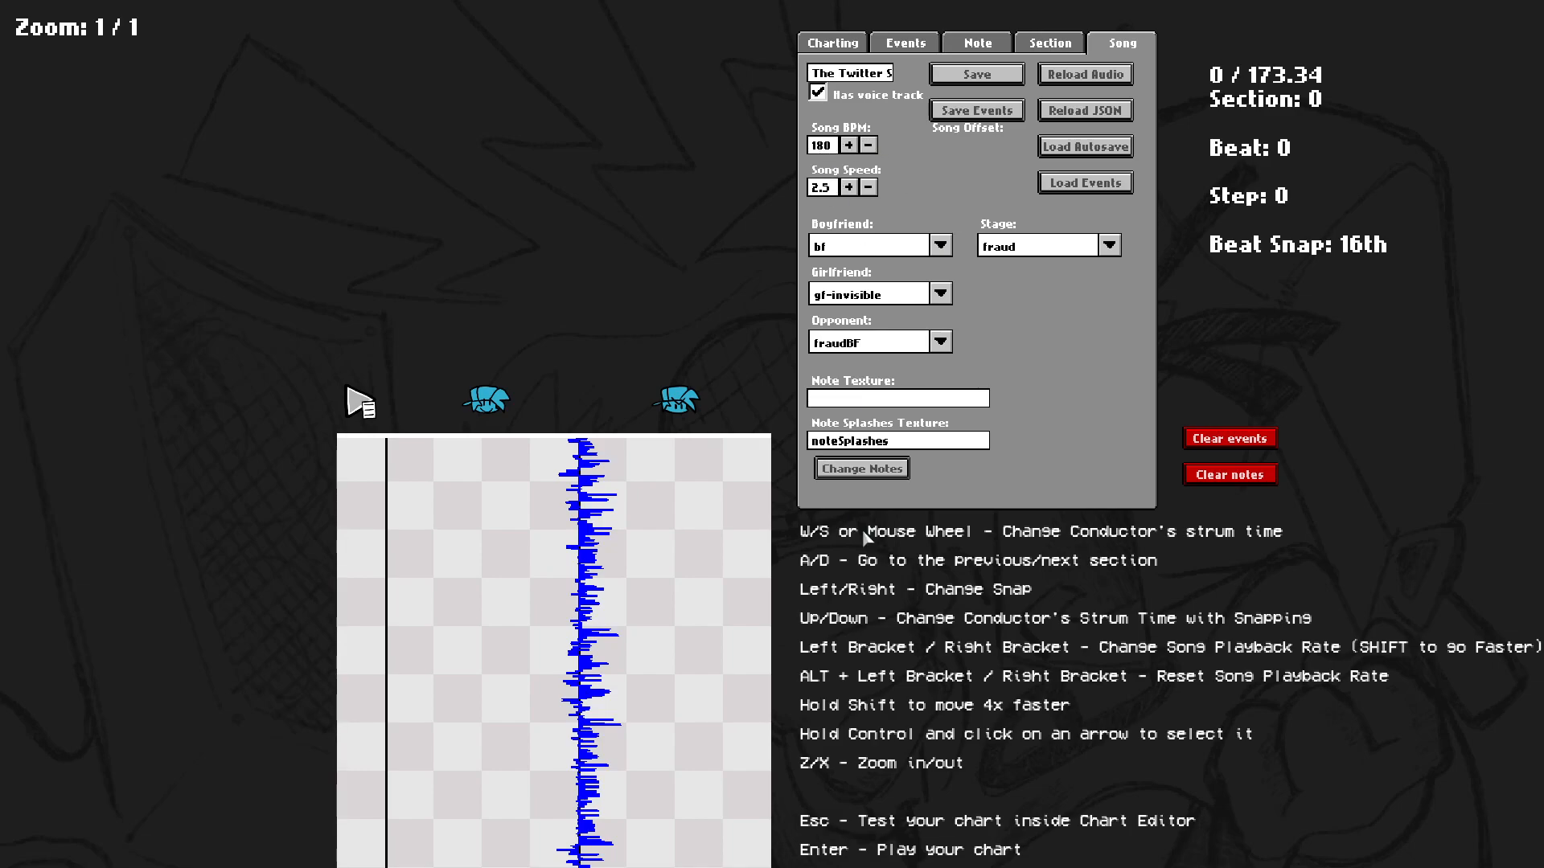
Leave the chart editor and launch ArrowVortex from its folder.
{"action": "key", "text": "Return"}
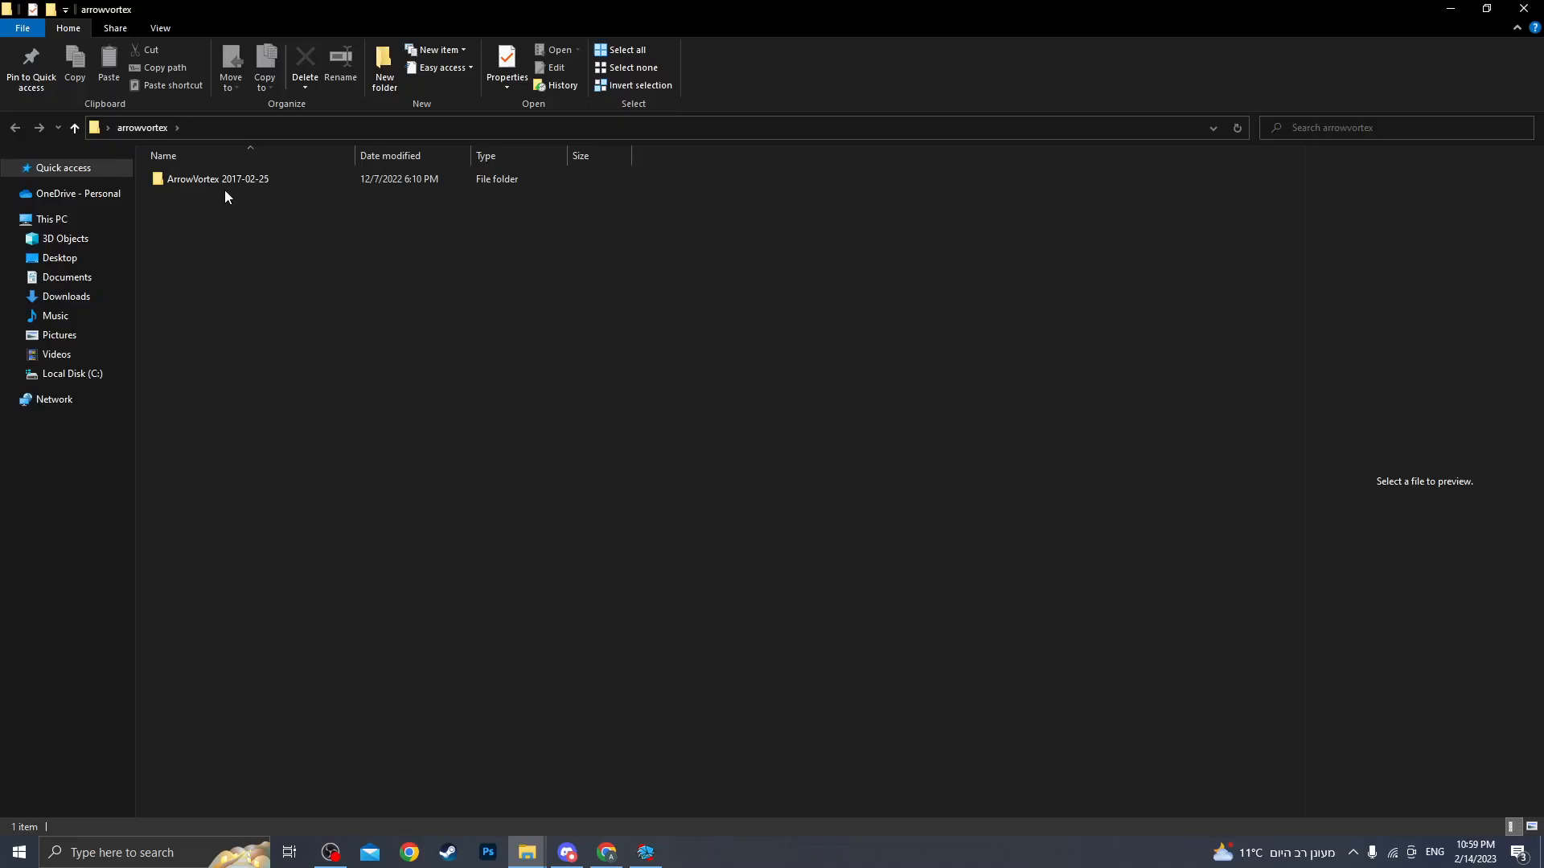
{"action": "double_click", "coordinate": [224, 186]}
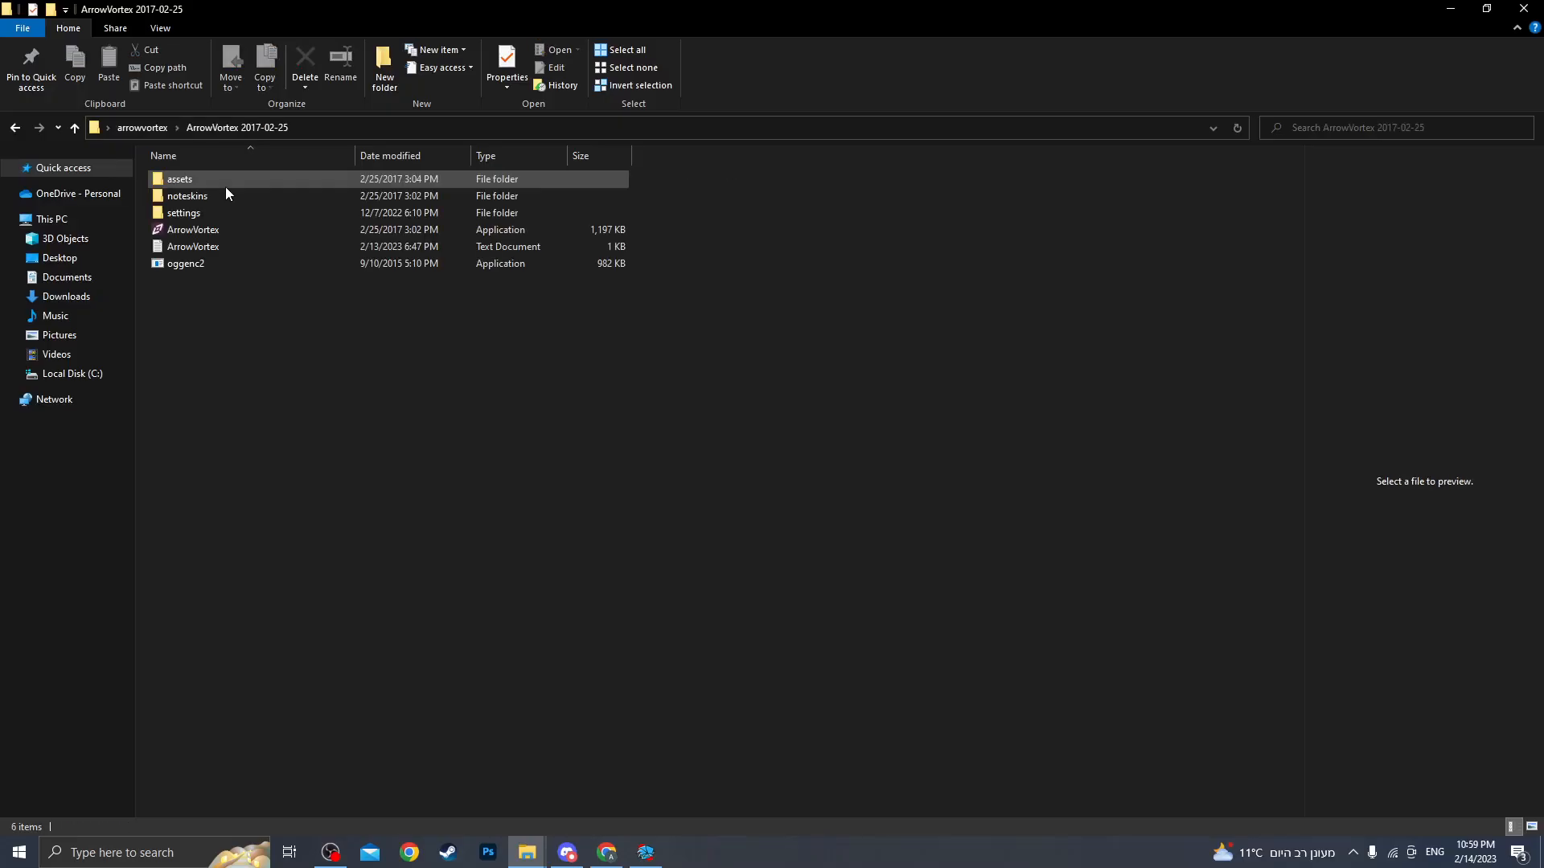
{"action": "double_click", "coordinate": [223, 231]}
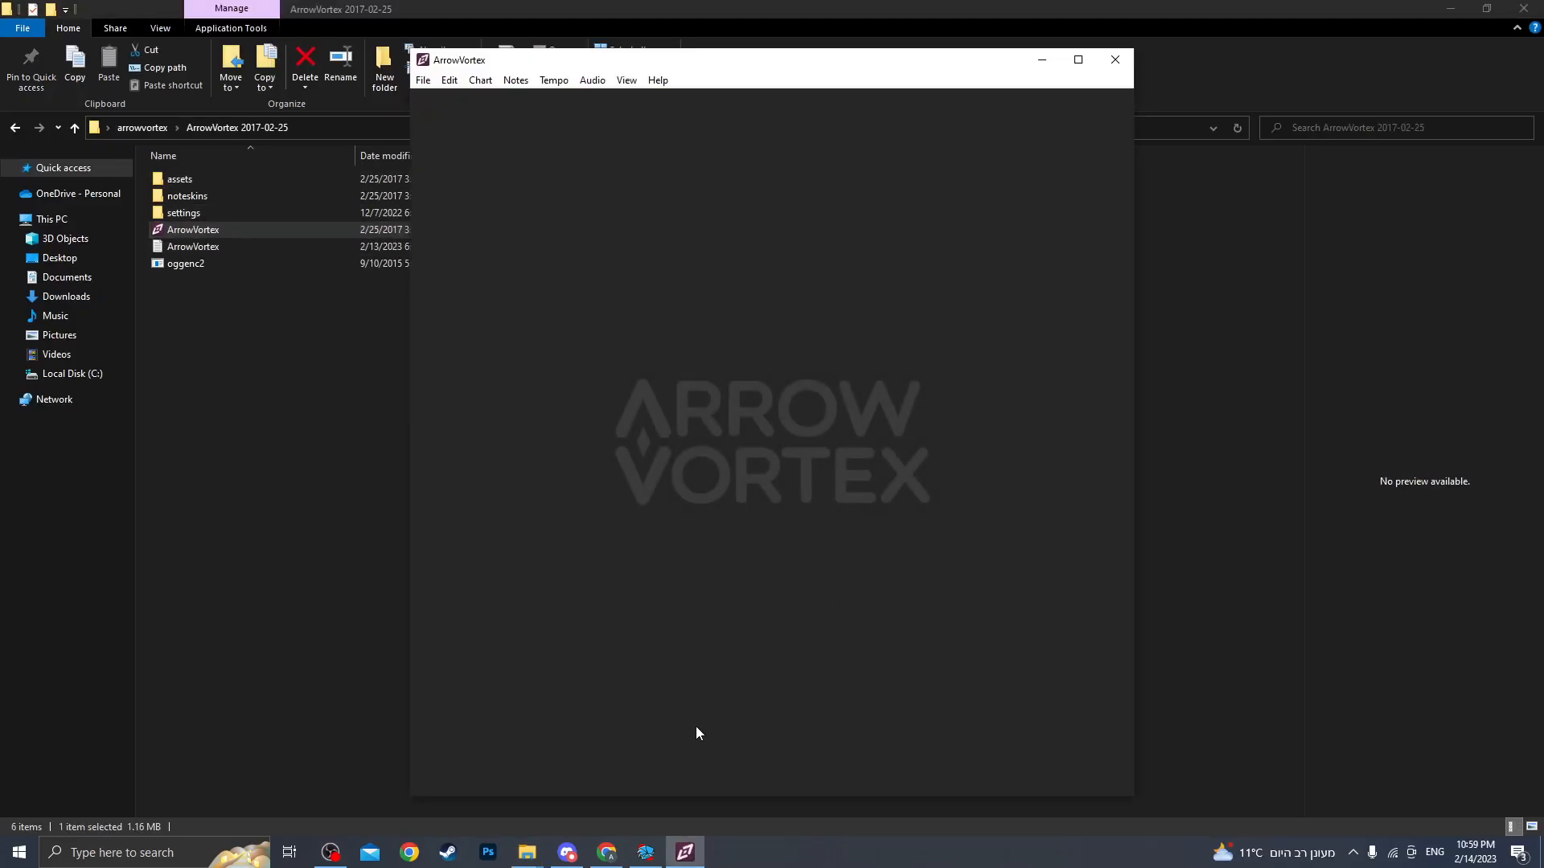
Load the reflection song's Inst audio from the mods songs folder into ArrowVortex.
{"action": "mouse_move", "coordinate": [526, 846]}
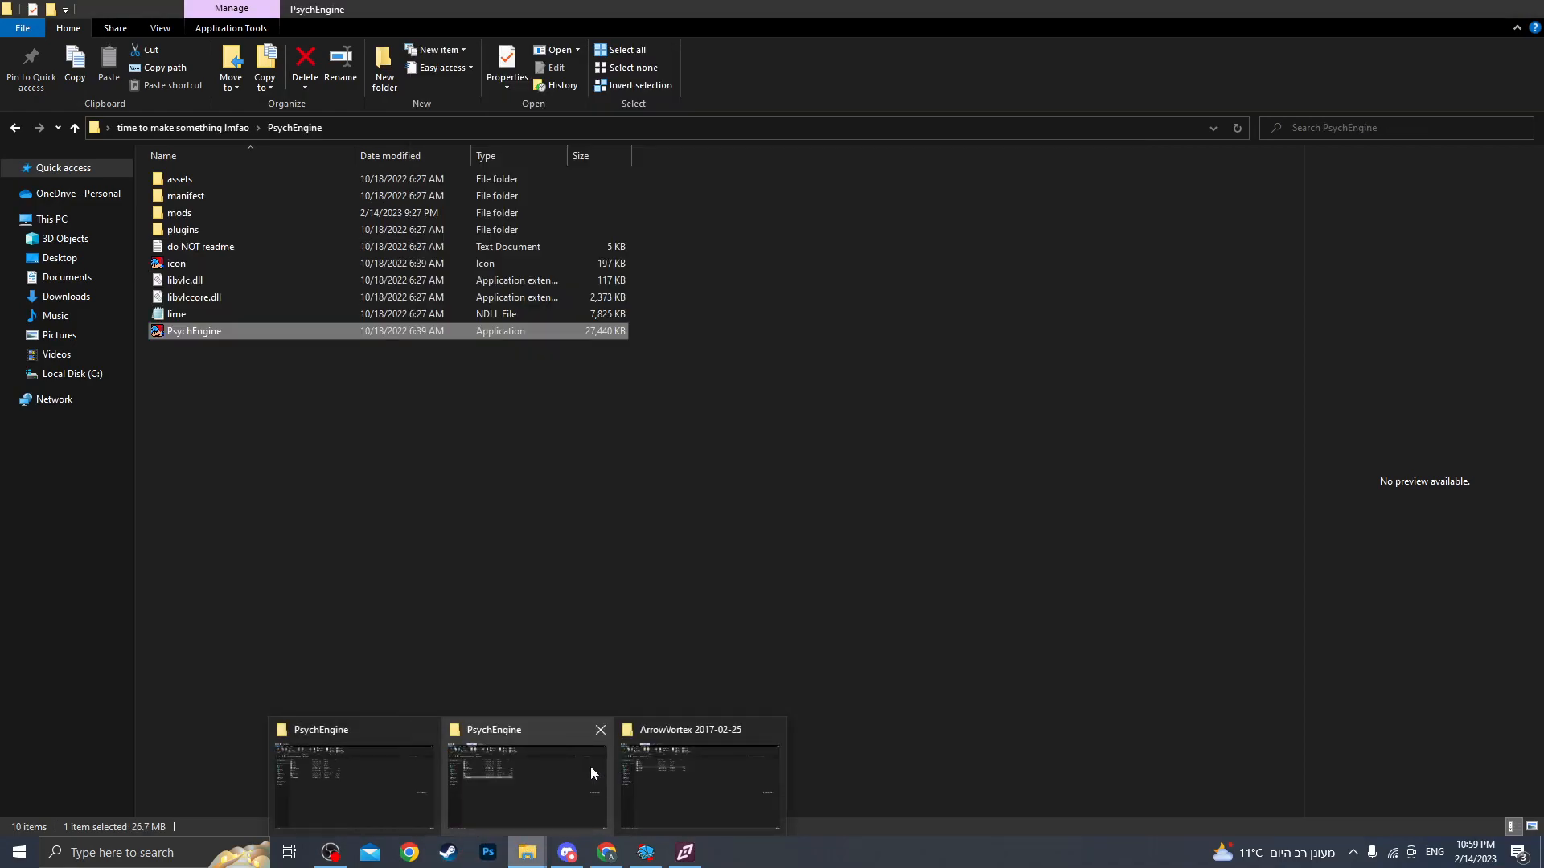
{"action": "left_click", "coordinate": [590, 766]}
{"action": "double_click", "coordinate": [177, 212]}
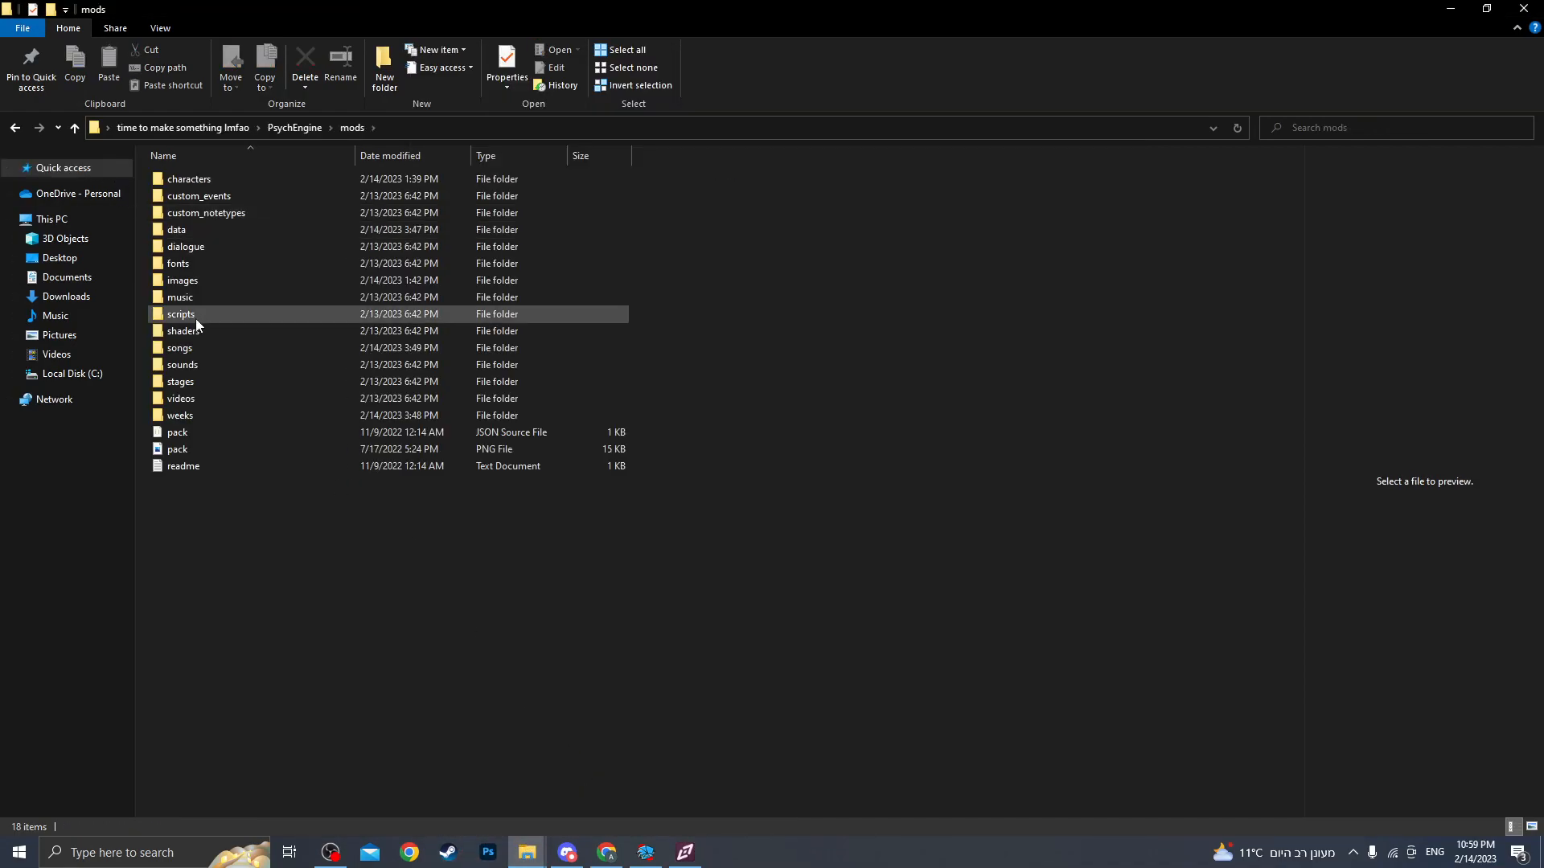
{"action": "left_click", "coordinate": [186, 352]}
{"action": "double_click", "coordinate": [186, 354]}
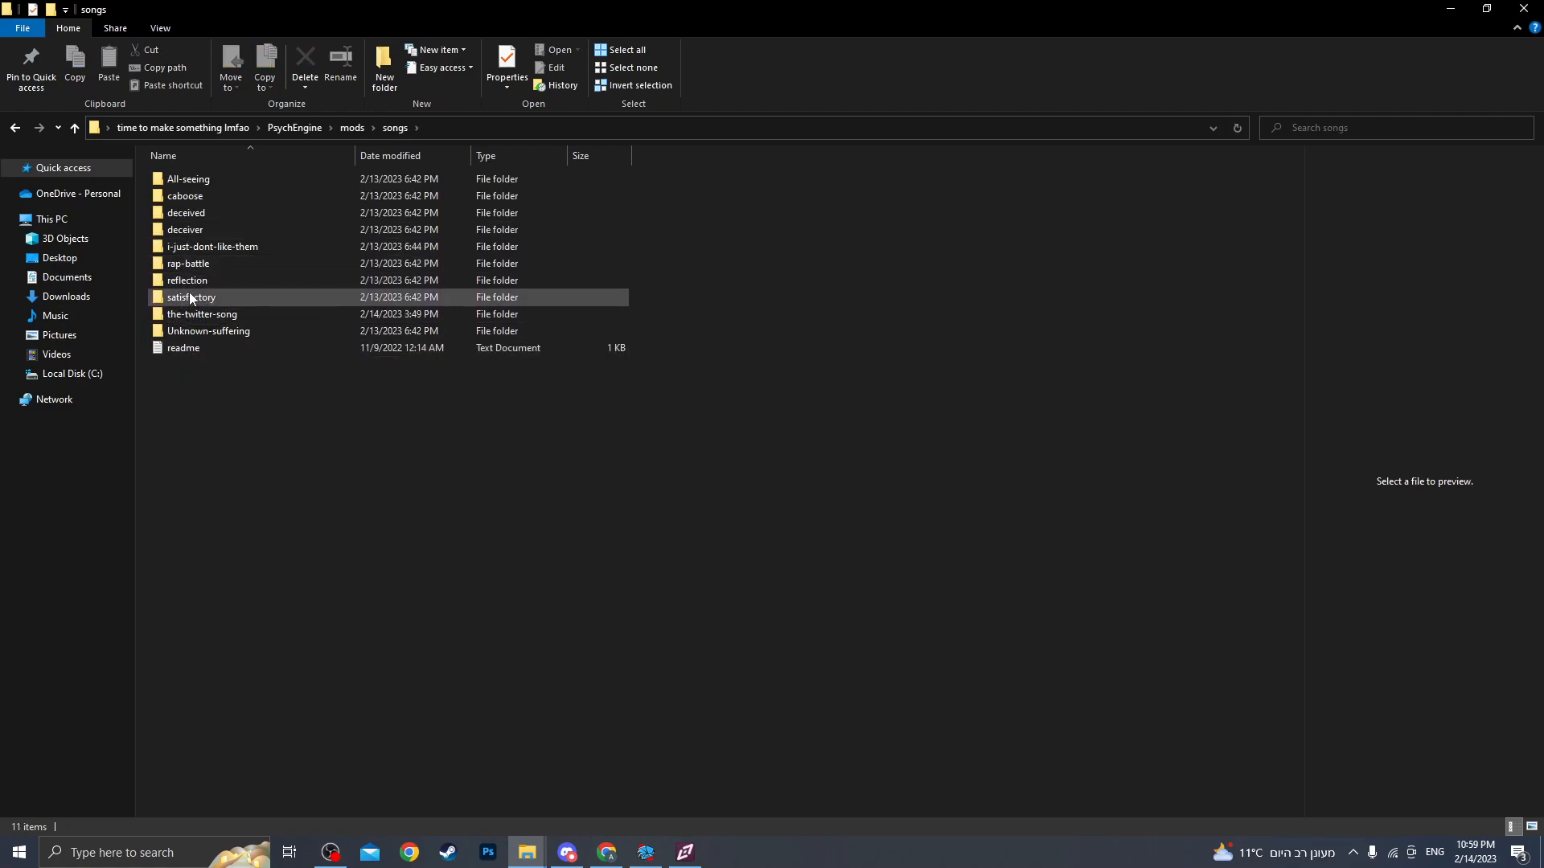
{"action": "double_click", "coordinate": [190, 279]}
{"action": "left_click", "coordinate": [207, 178]}
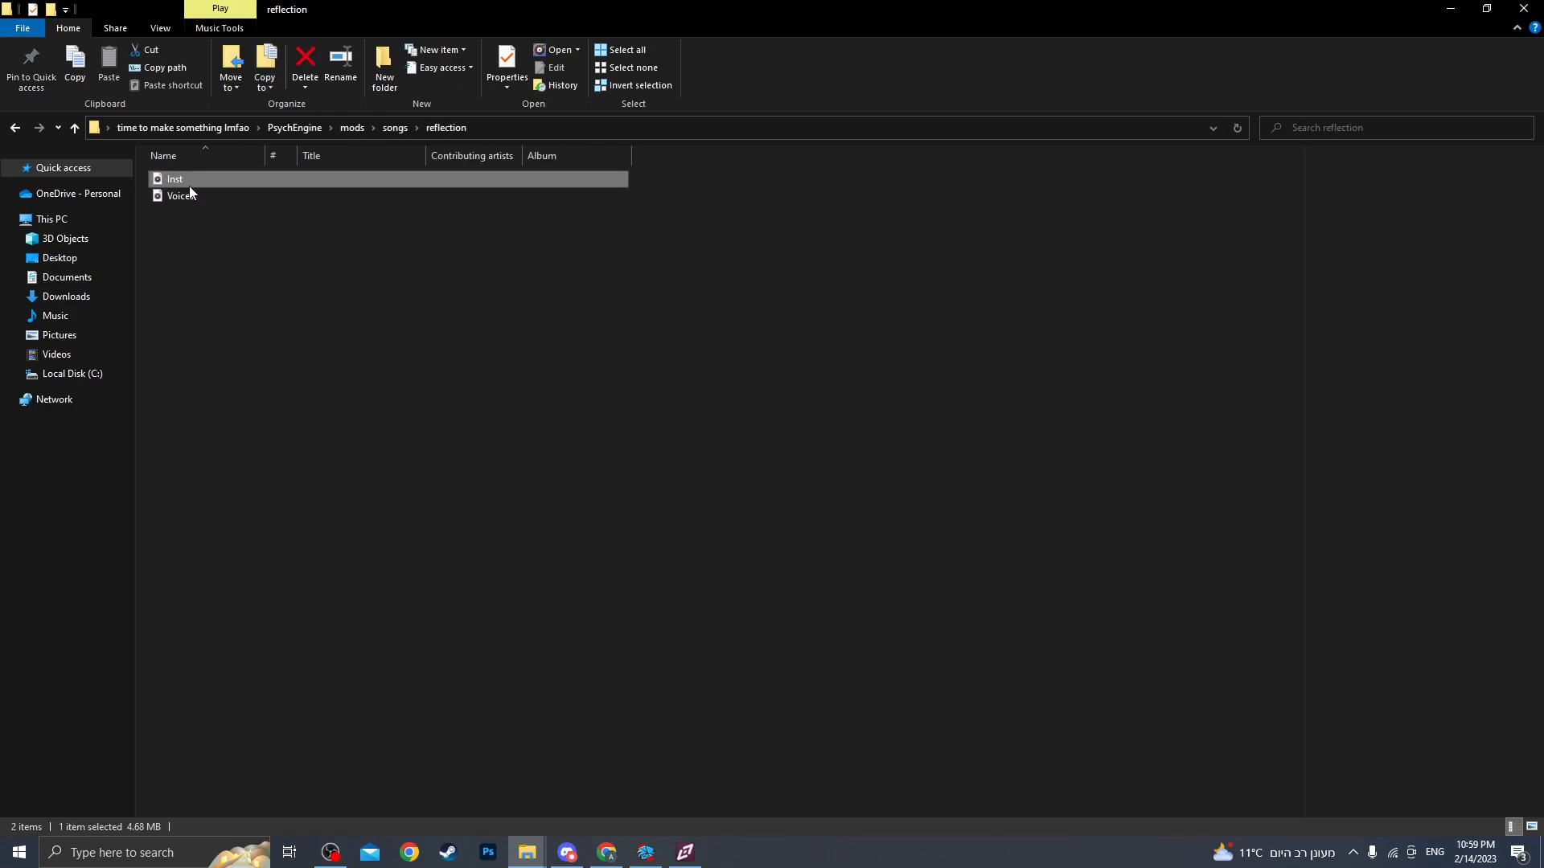
{"action": "left_click_drag", "start_coordinate": [185, 179], "coordinate": [677, 645]}
{"action": "left_click_drag", "start_coordinate": [705, 562], "coordinate": [711, 521]}
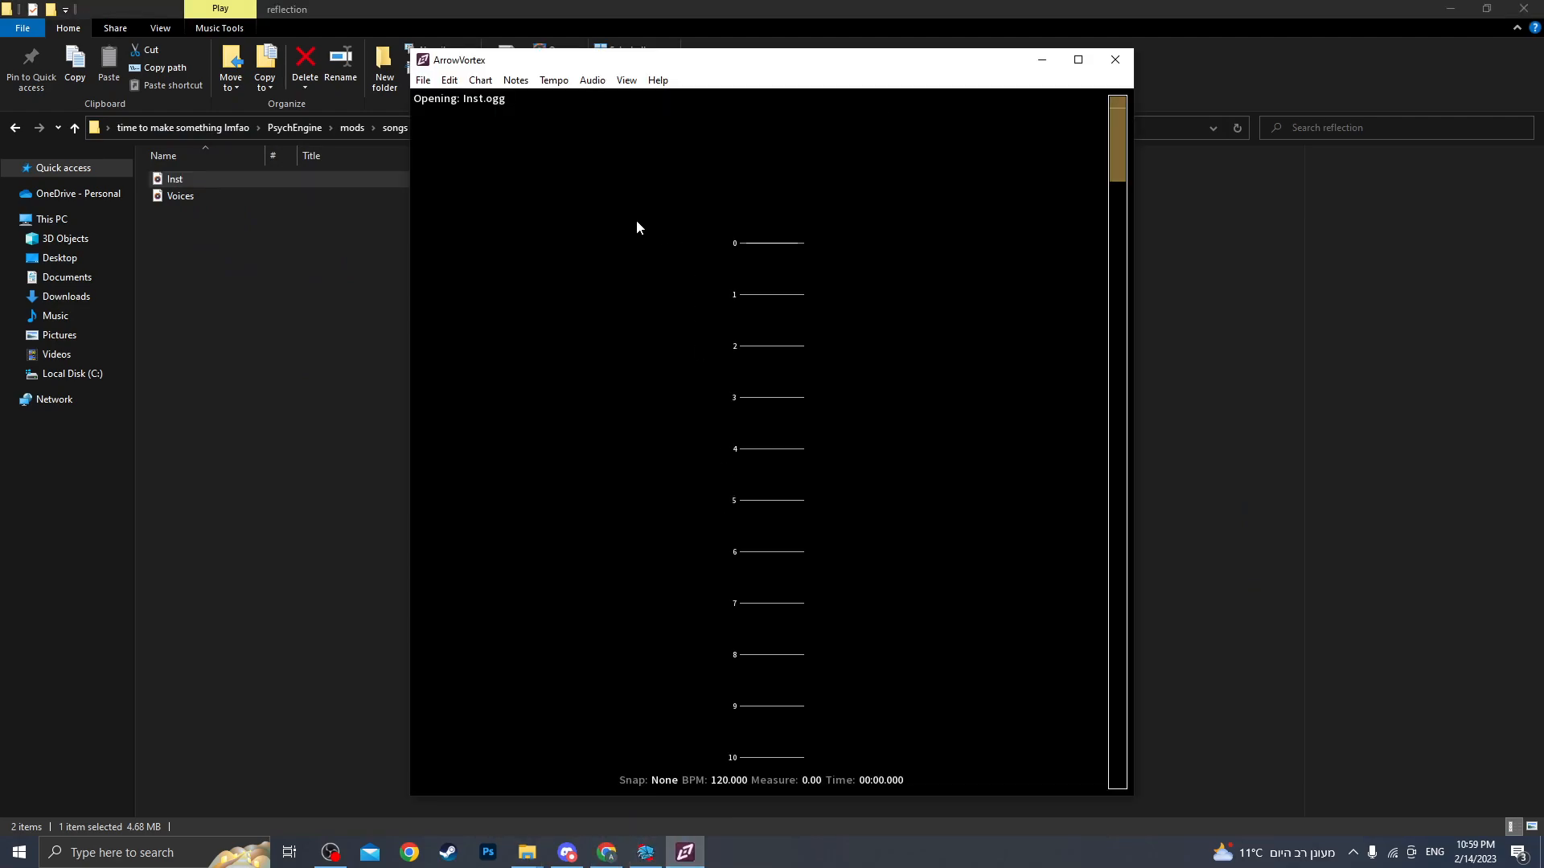
Run Find BPM in the Adjust Sync dialog for the loaded audio, then close the dialog.
{"action": "left_click", "coordinate": [551, 81]}
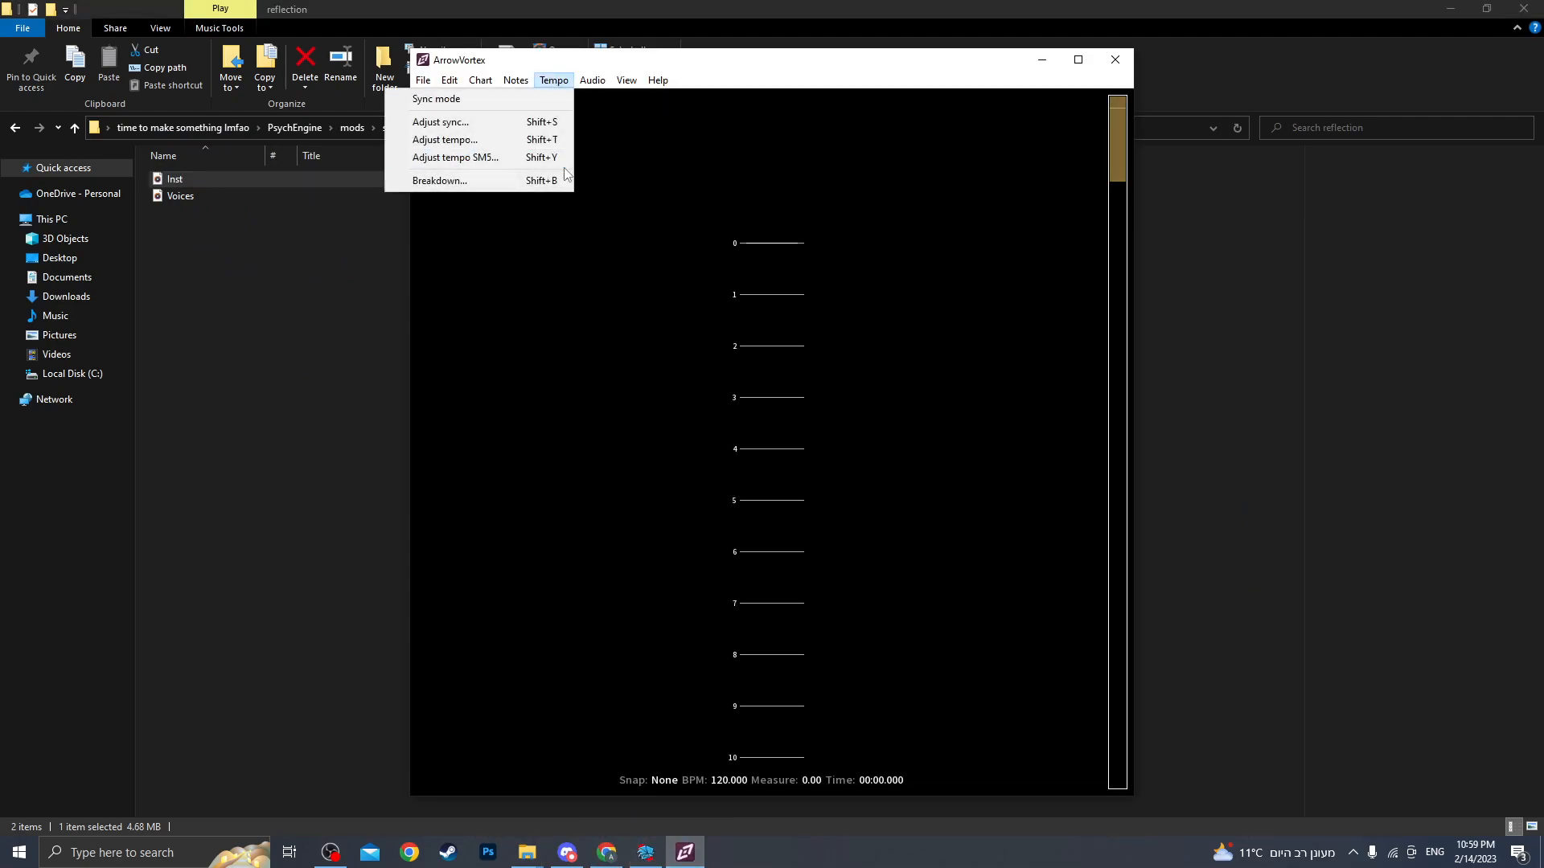
{"action": "left_click", "coordinate": [519, 123]}
{"action": "left_click", "coordinate": [780, 486]}
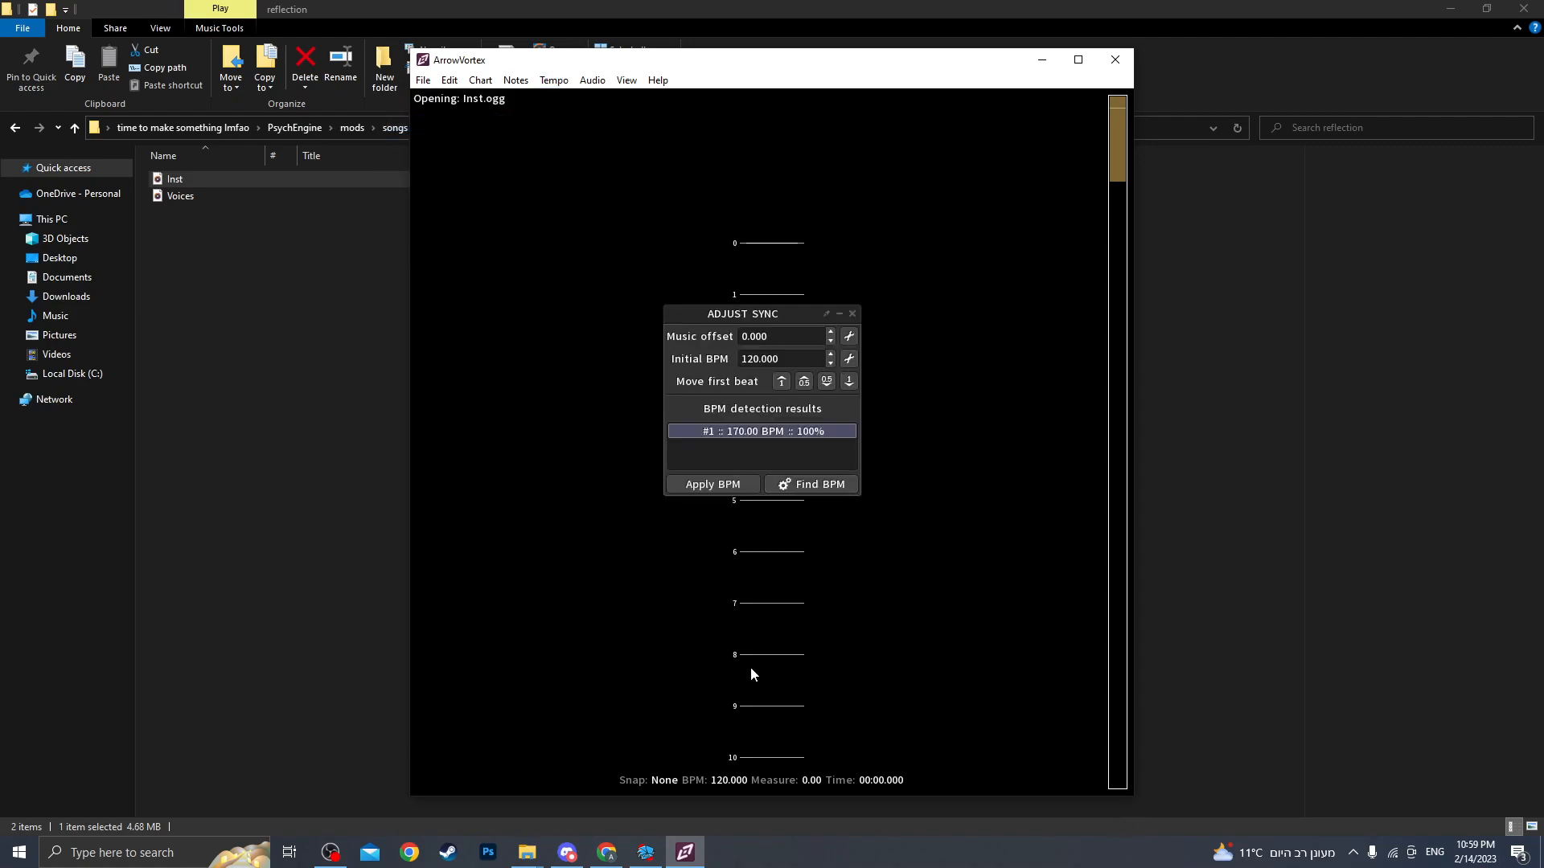
{"action": "left_click", "coordinate": [852, 315]}
Load the-twitter-song's Inst audio from the songs folder into ArrowVortex.
{"action": "left_click", "coordinate": [324, 414]}
{"action": "key", "text": "alt+Left"}
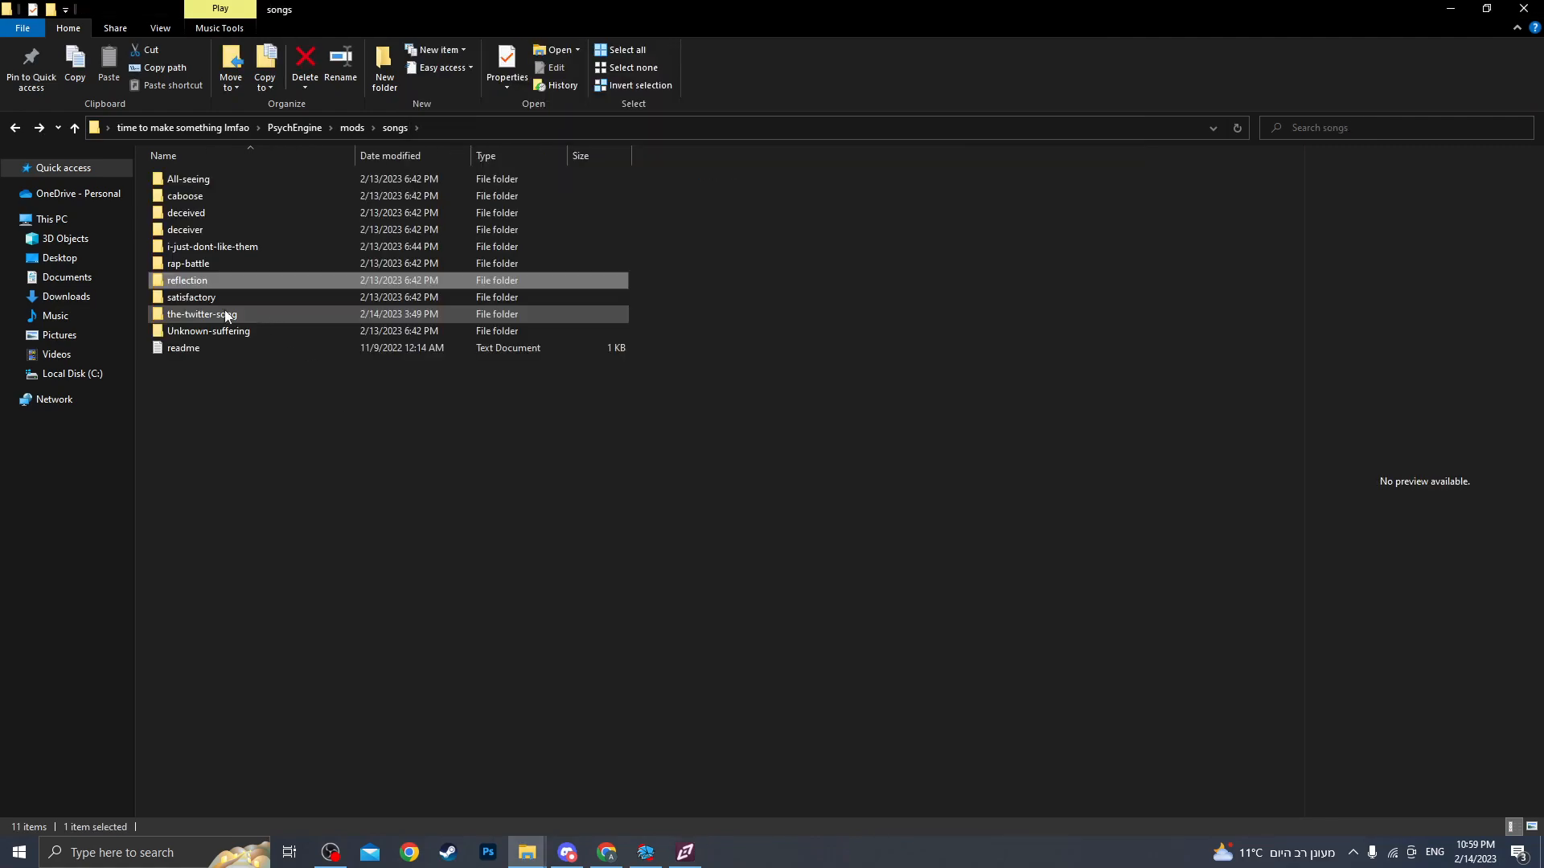
{"action": "left_click", "coordinate": [225, 320]}
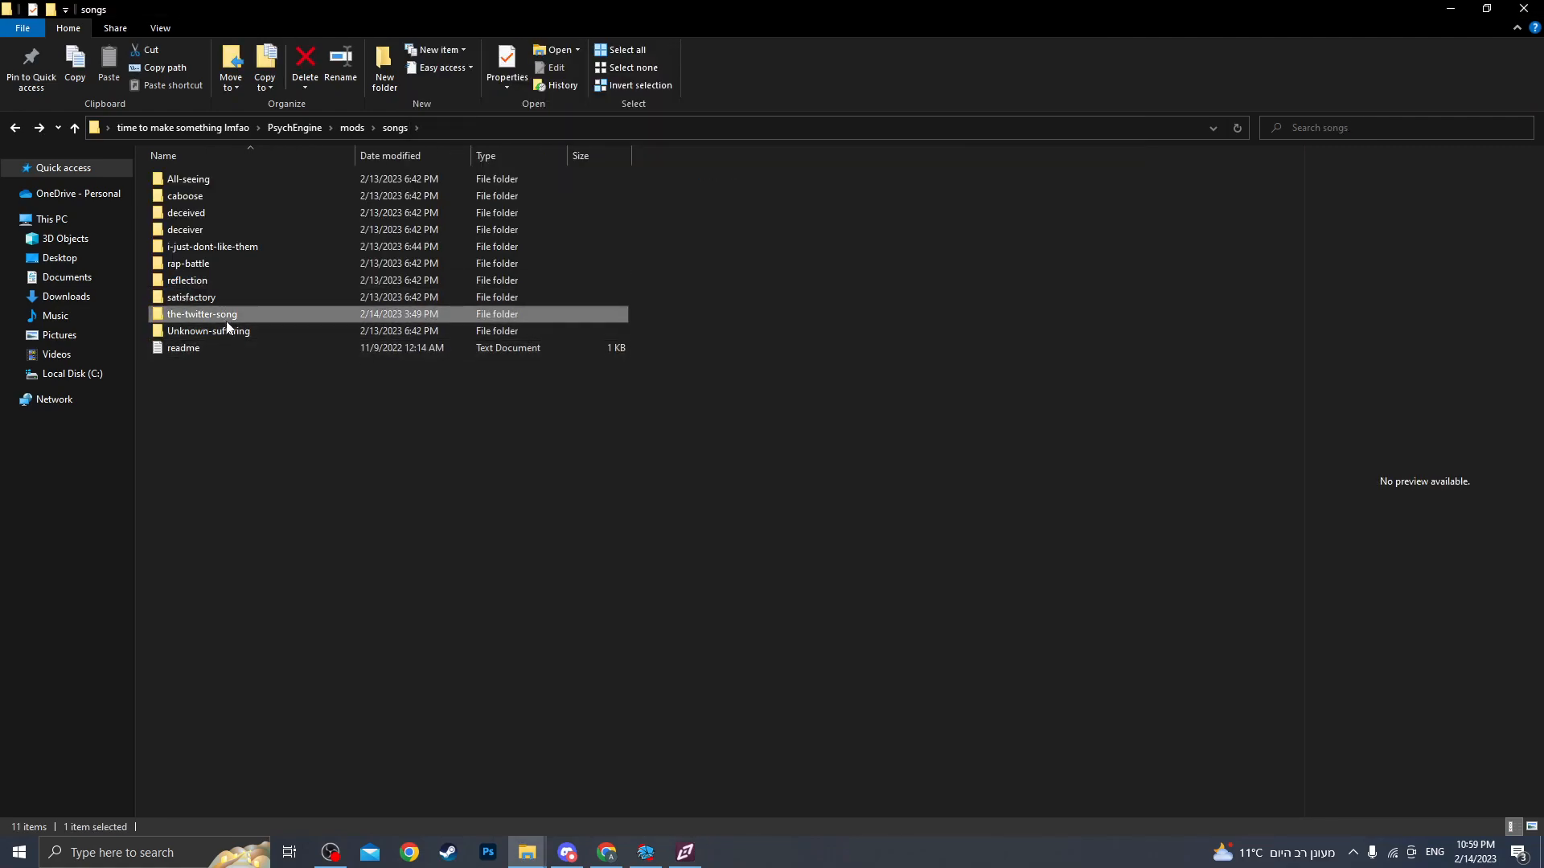
{"action": "double_click", "coordinate": [225, 320]}
{"action": "left_click_drag", "start_coordinate": [171, 179], "coordinate": [658, 418]}
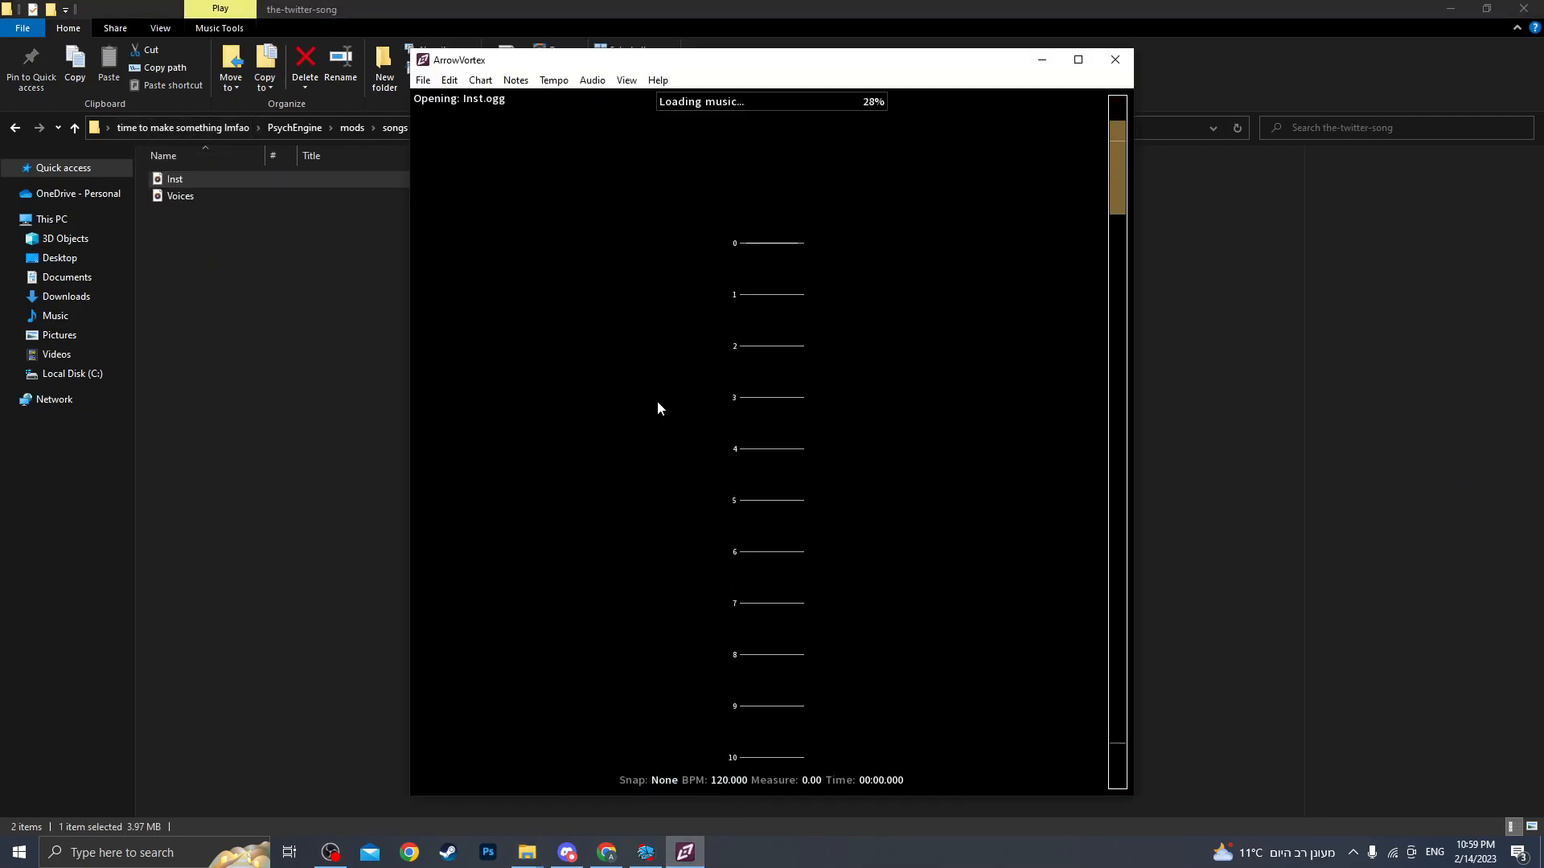
Run Find BPM in Adjust Sync for the-twitter-song's instrumental, then close the dialog.
{"action": "left_click", "coordinate": [553, 79]}
{"action": "left_click", "coordinate": [527, 122]}
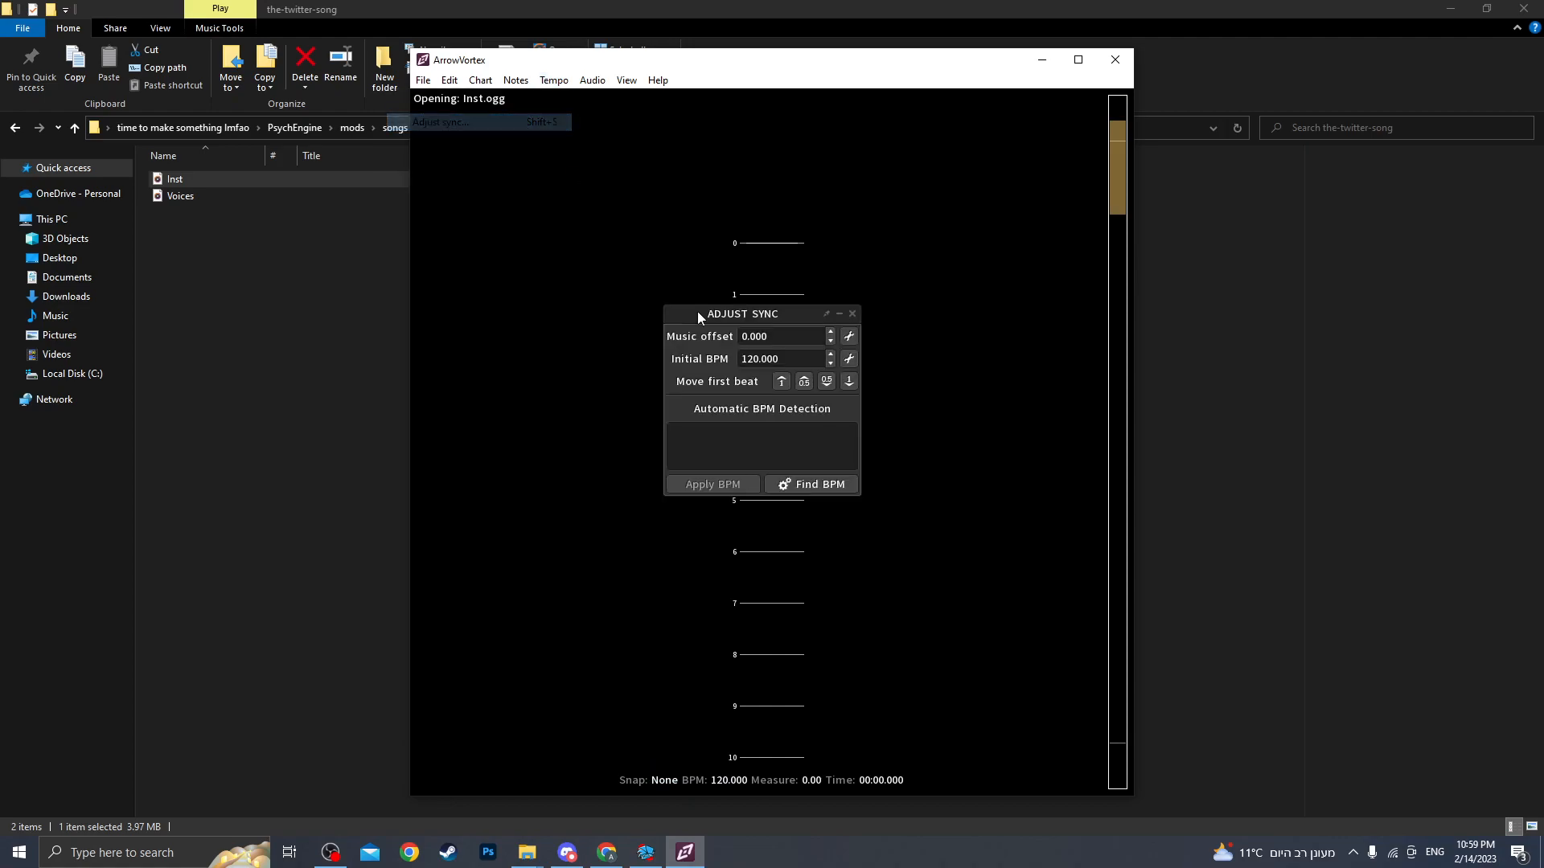
{"action": "left_click", "coordinate": [772, 485]}
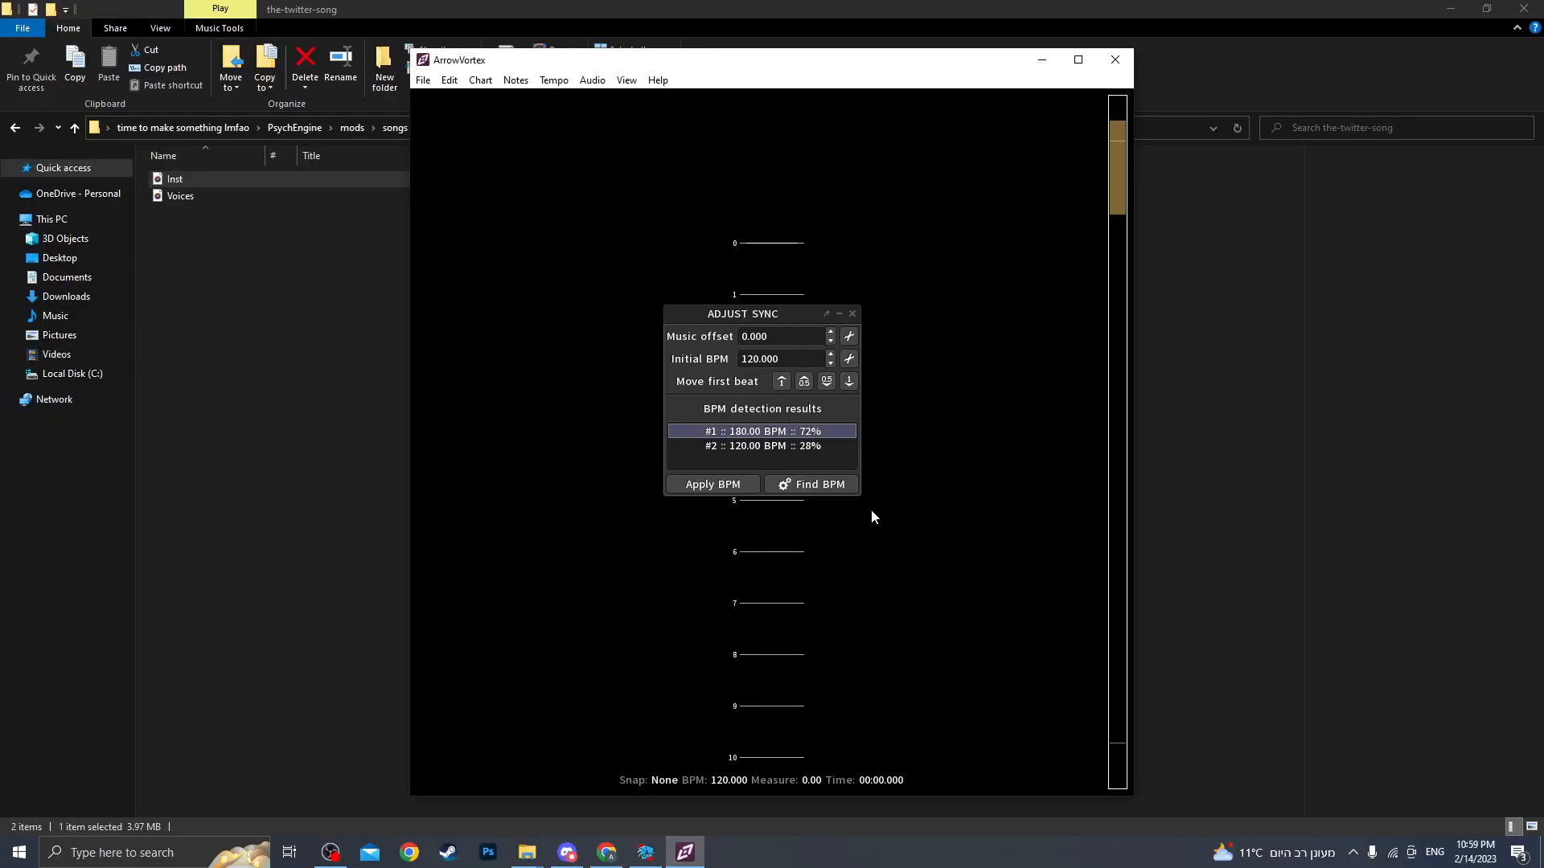
{"action": "left_click", "coordinate": [853, 314]}
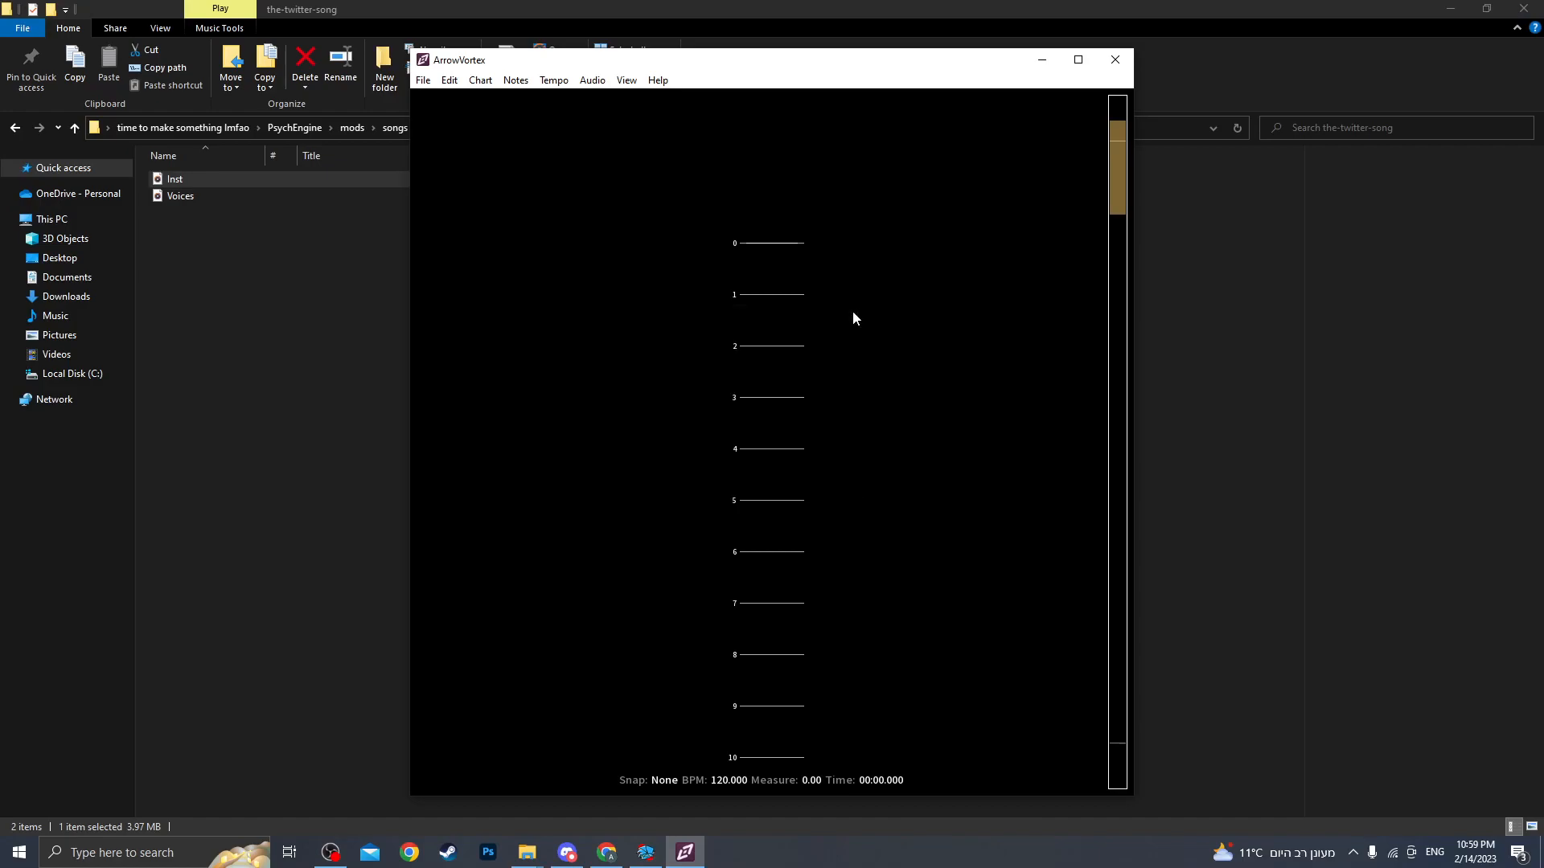
Close ArrowVortex, the accidentally opened browser window and the file explorer windows.
{"action": "left_click", "coordinate": [1115, 59]}
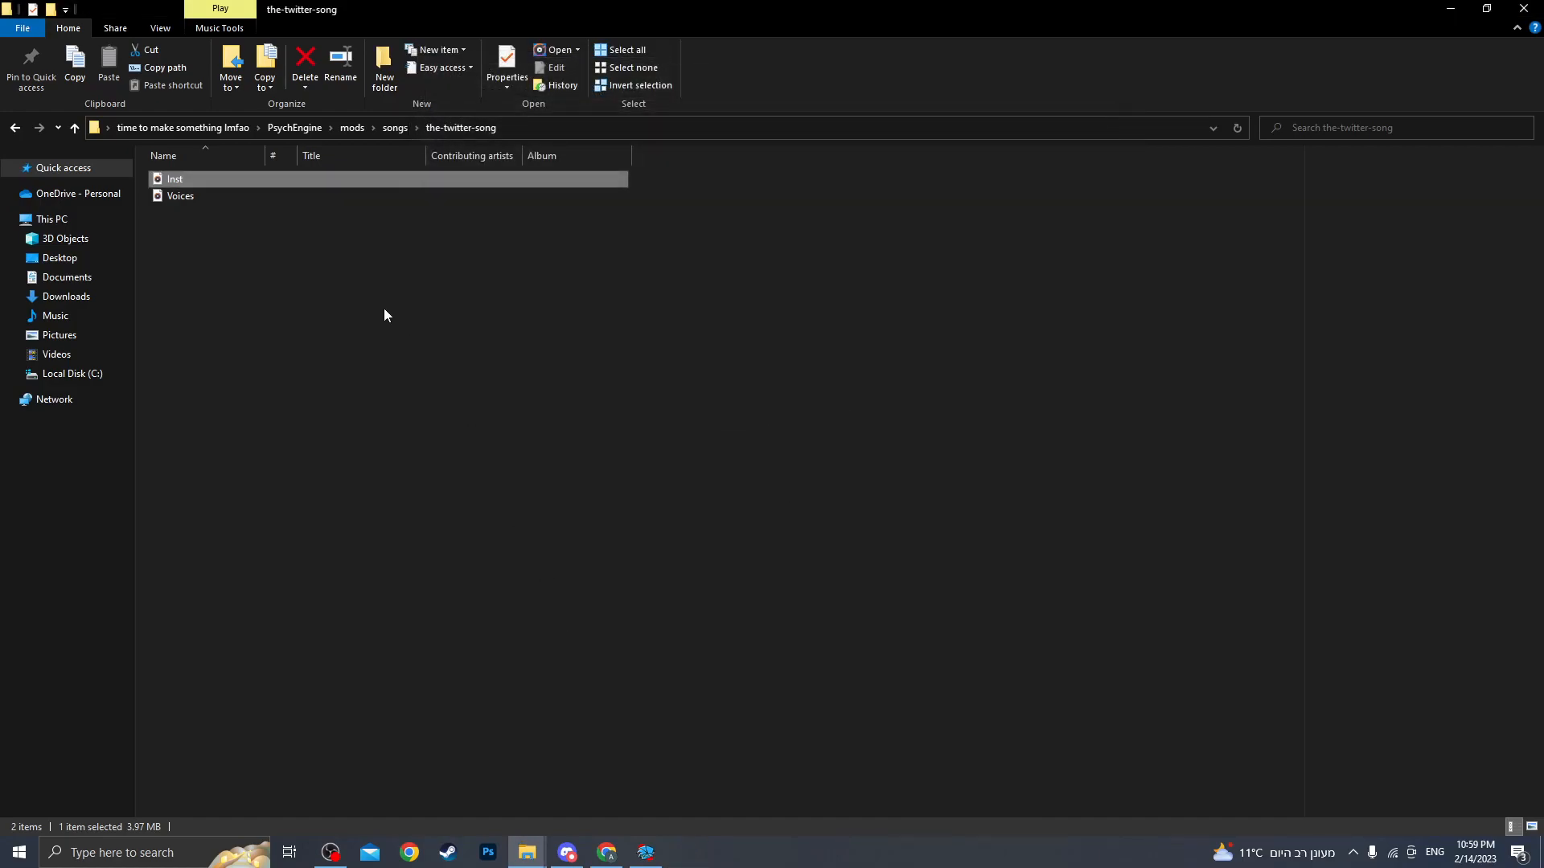
{"action": "key", "text": "alt+Left"}
{"action": "left_click", "coordinate": [1524, 8]}
{"action": "left_click", "coordinate": [508, 591]}
{"action": "left_click", "coordinate": [1534, 27]}
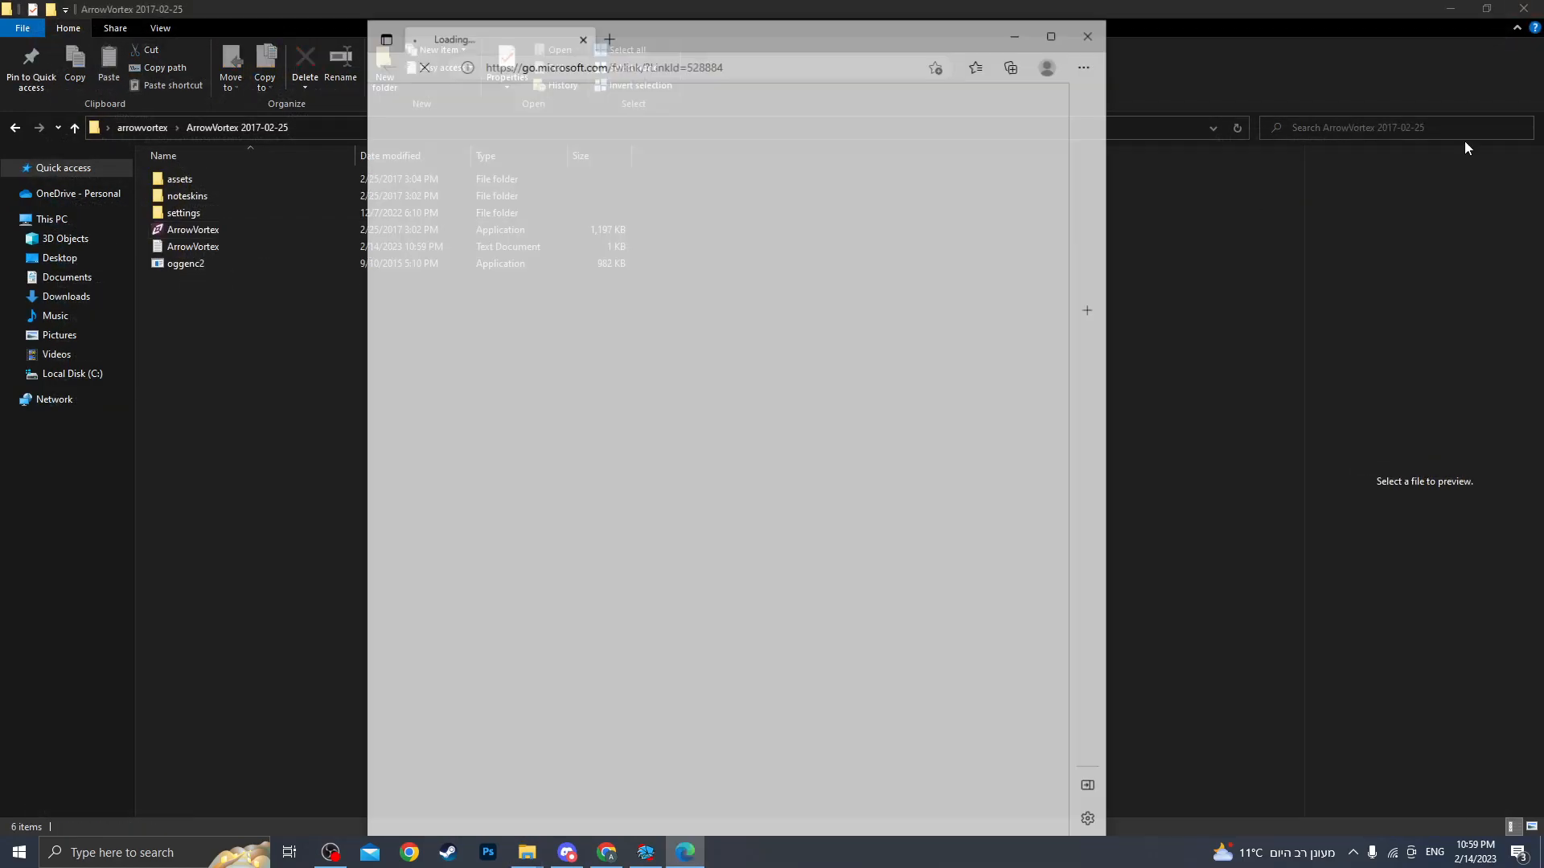
{"action": "left_click", "coordinate": [1086, 38]}
{"action": "left_click", "coordinate": [1523, 8]}
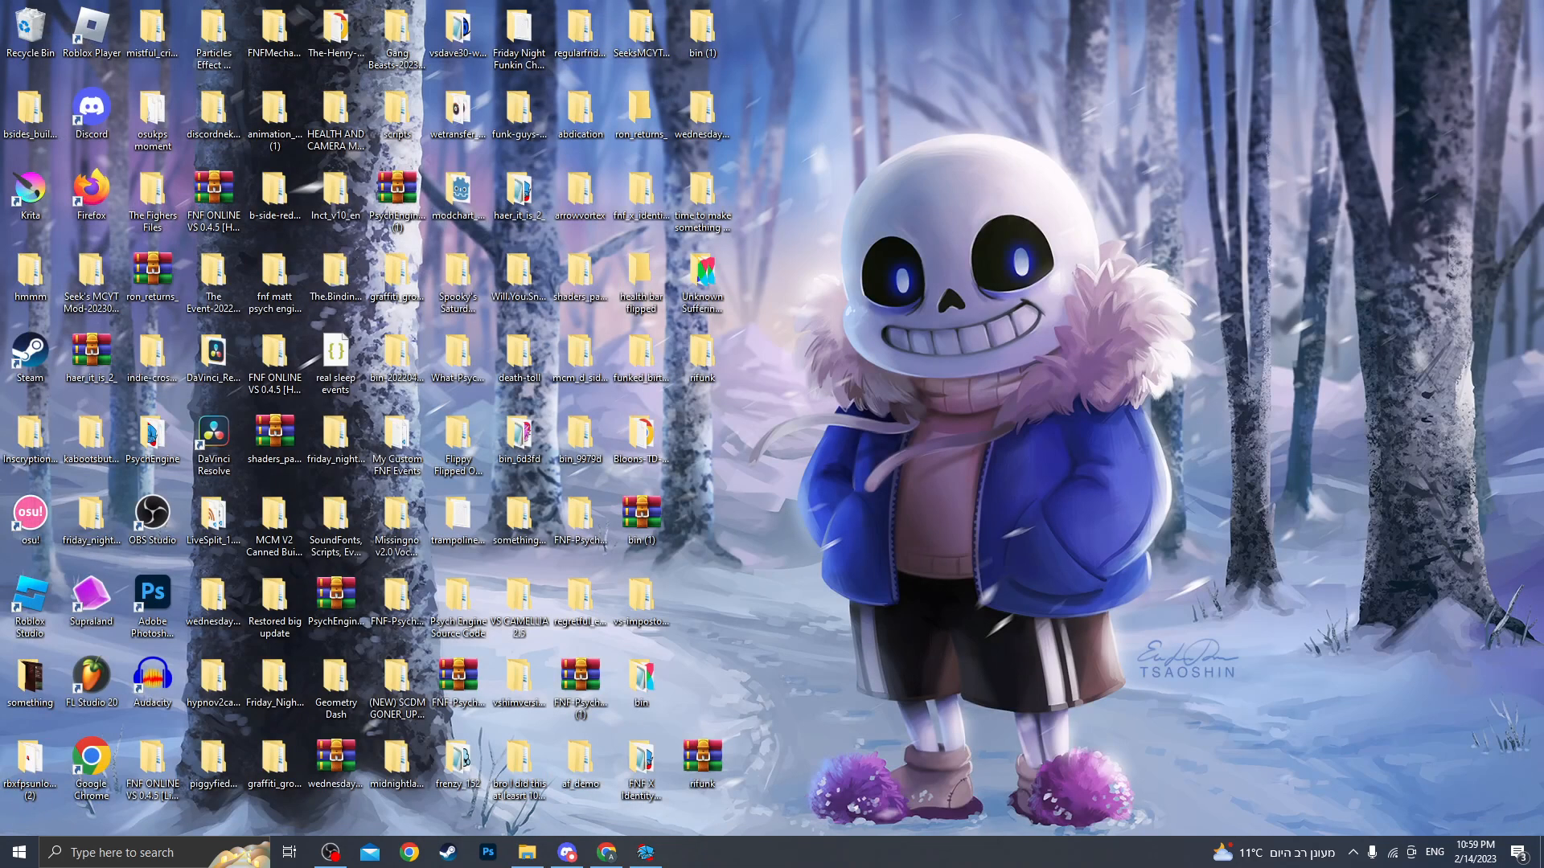
Switch back to the Psych Engine chart editor and open the Charting options tab.
{"action": "left_click", "coordinate": [531, 854]}
{"action": "left_click", "coordinate": [637, 850]}
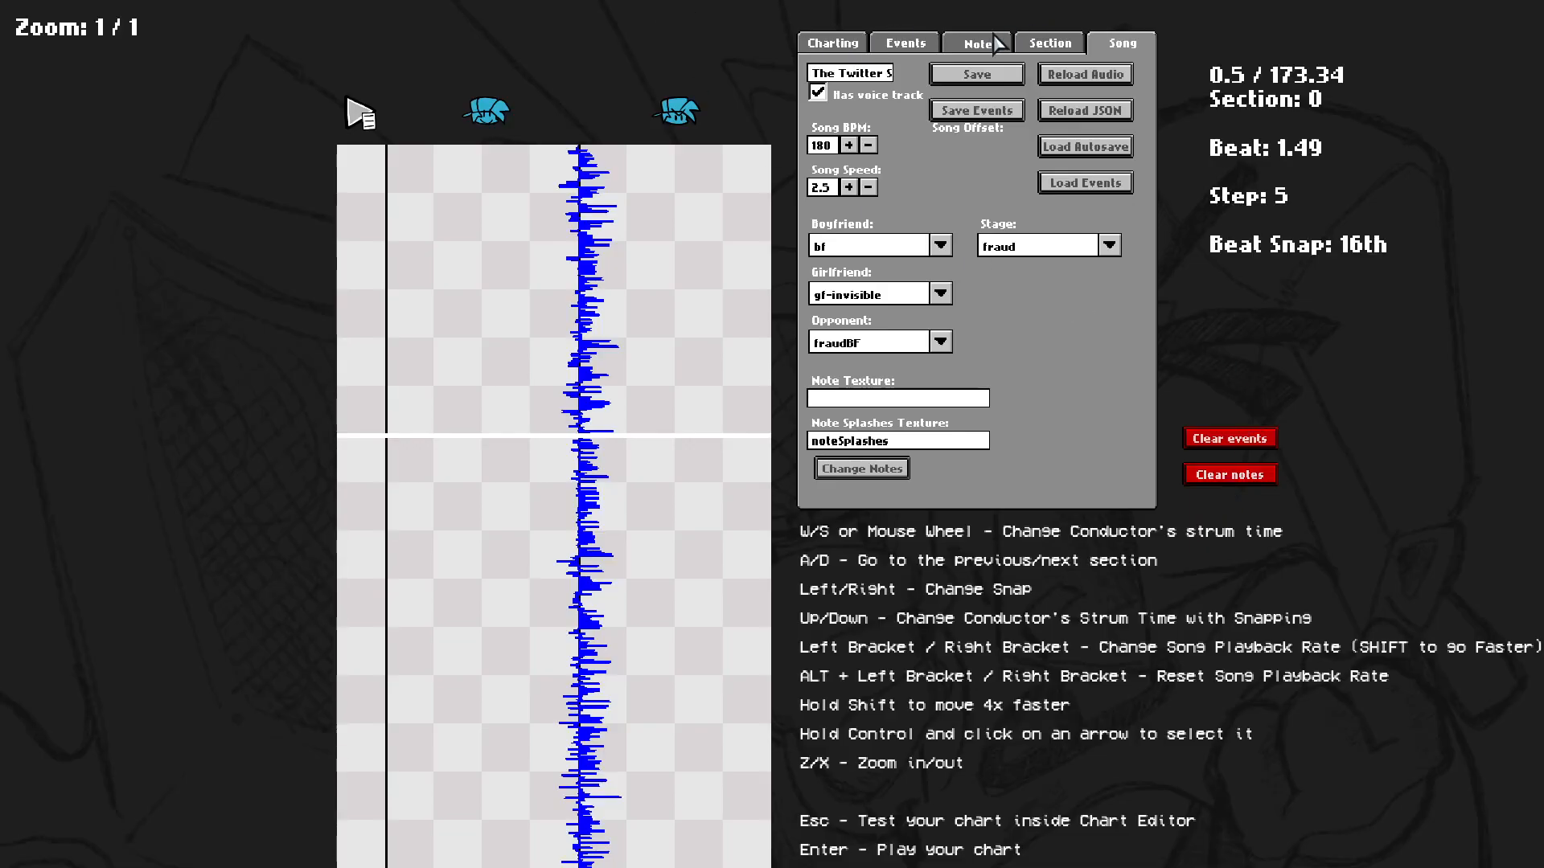
{"action": "left_click", "coordinate": [1018, 44]}
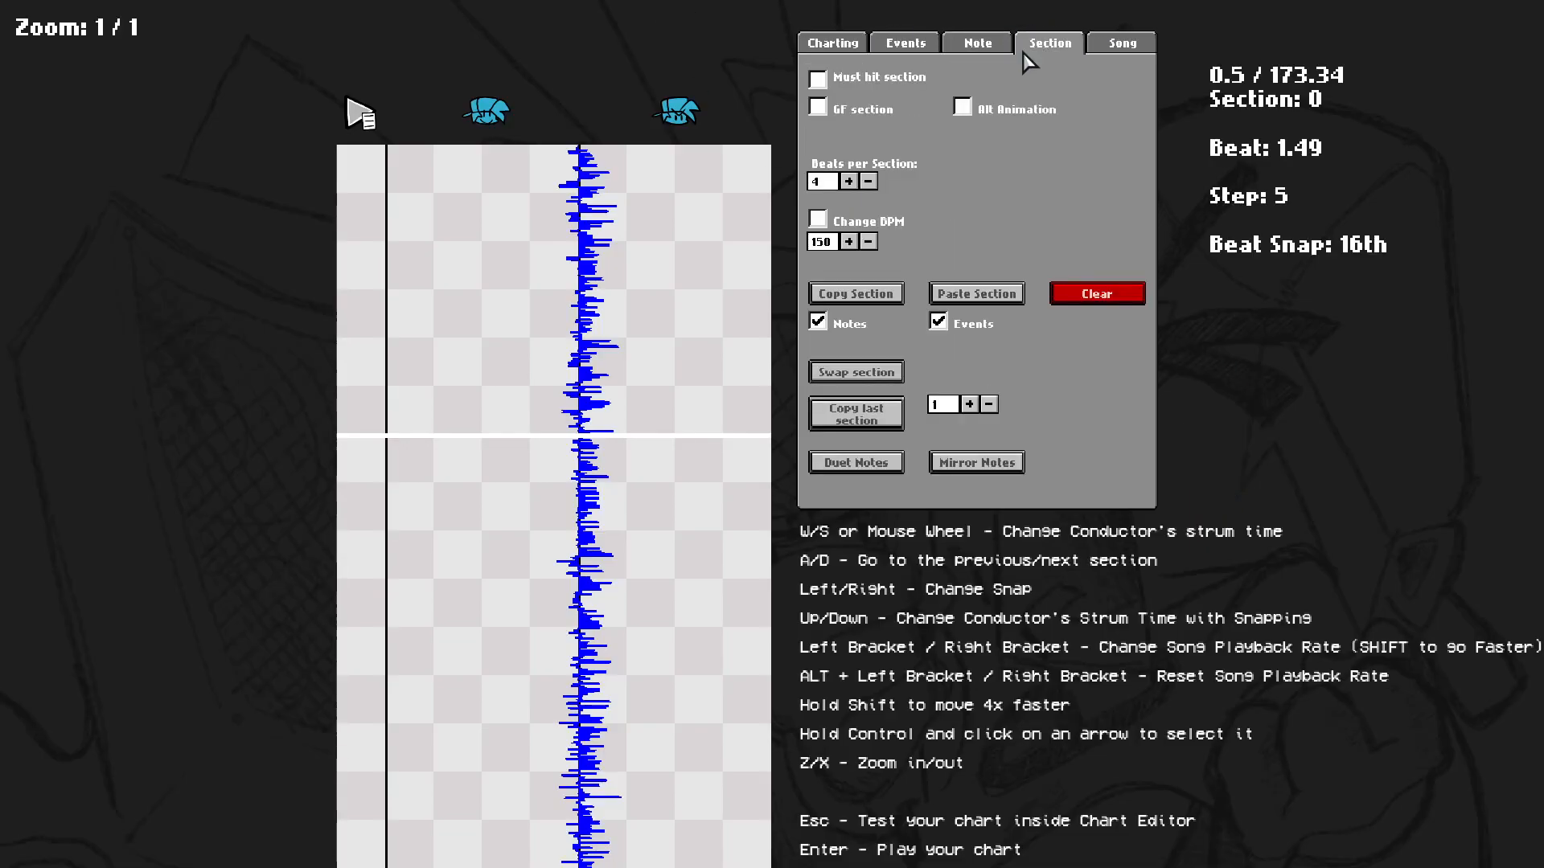
{"action": "left_click", "coordinate": [962, 51]}
{"action": "left_click", "coordinate": [915, 49]}
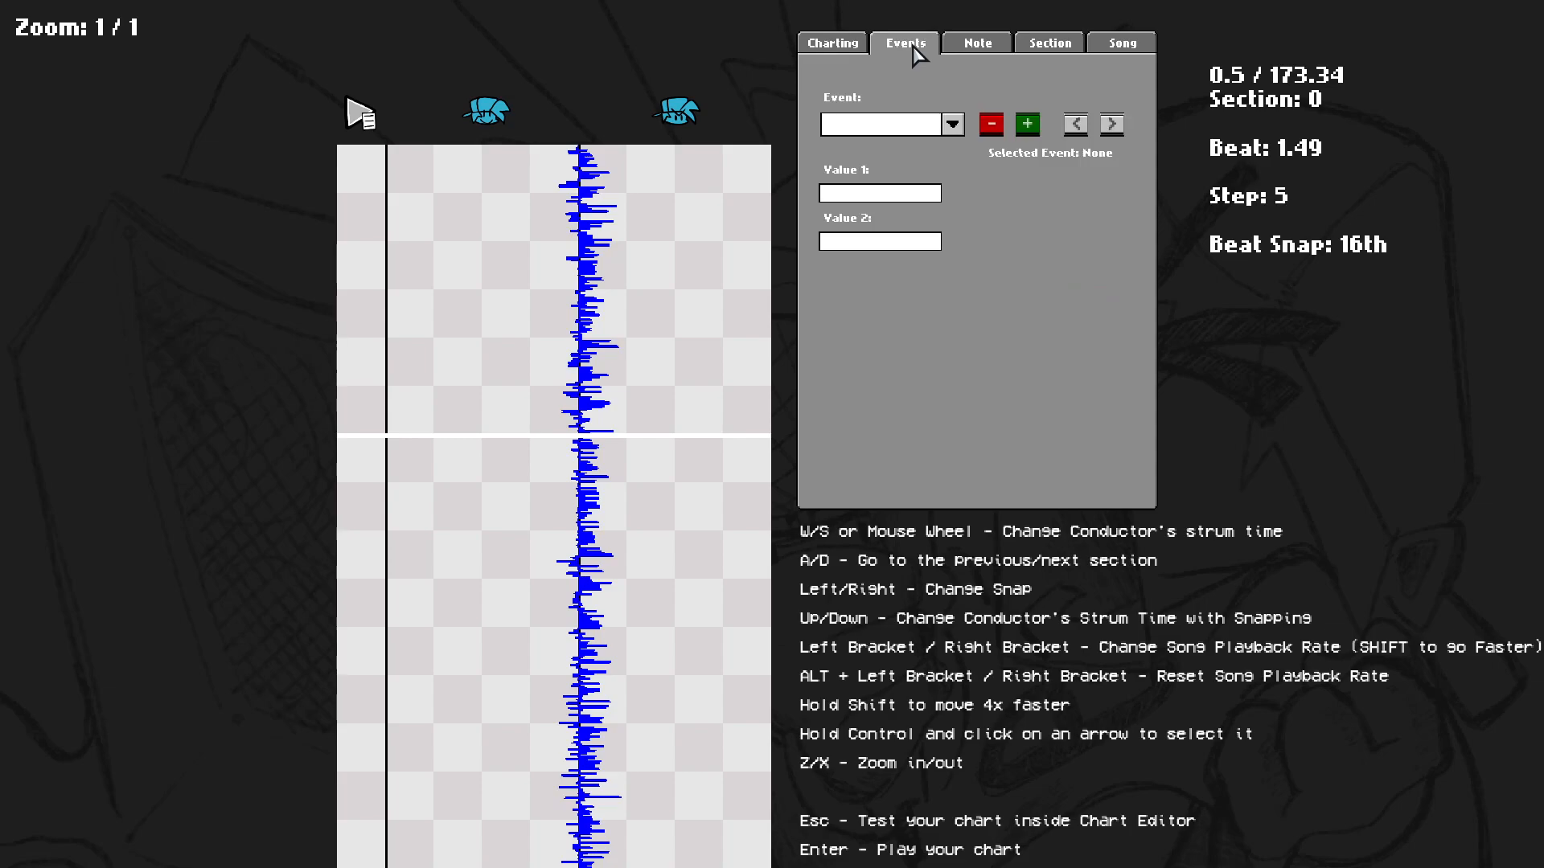
{"action": "left_click", "coordinate": [804, 49]}
{"action": "scroll", "coordinate": [892, 841], "scroll_direction": "up", "scroll_amount": 5}
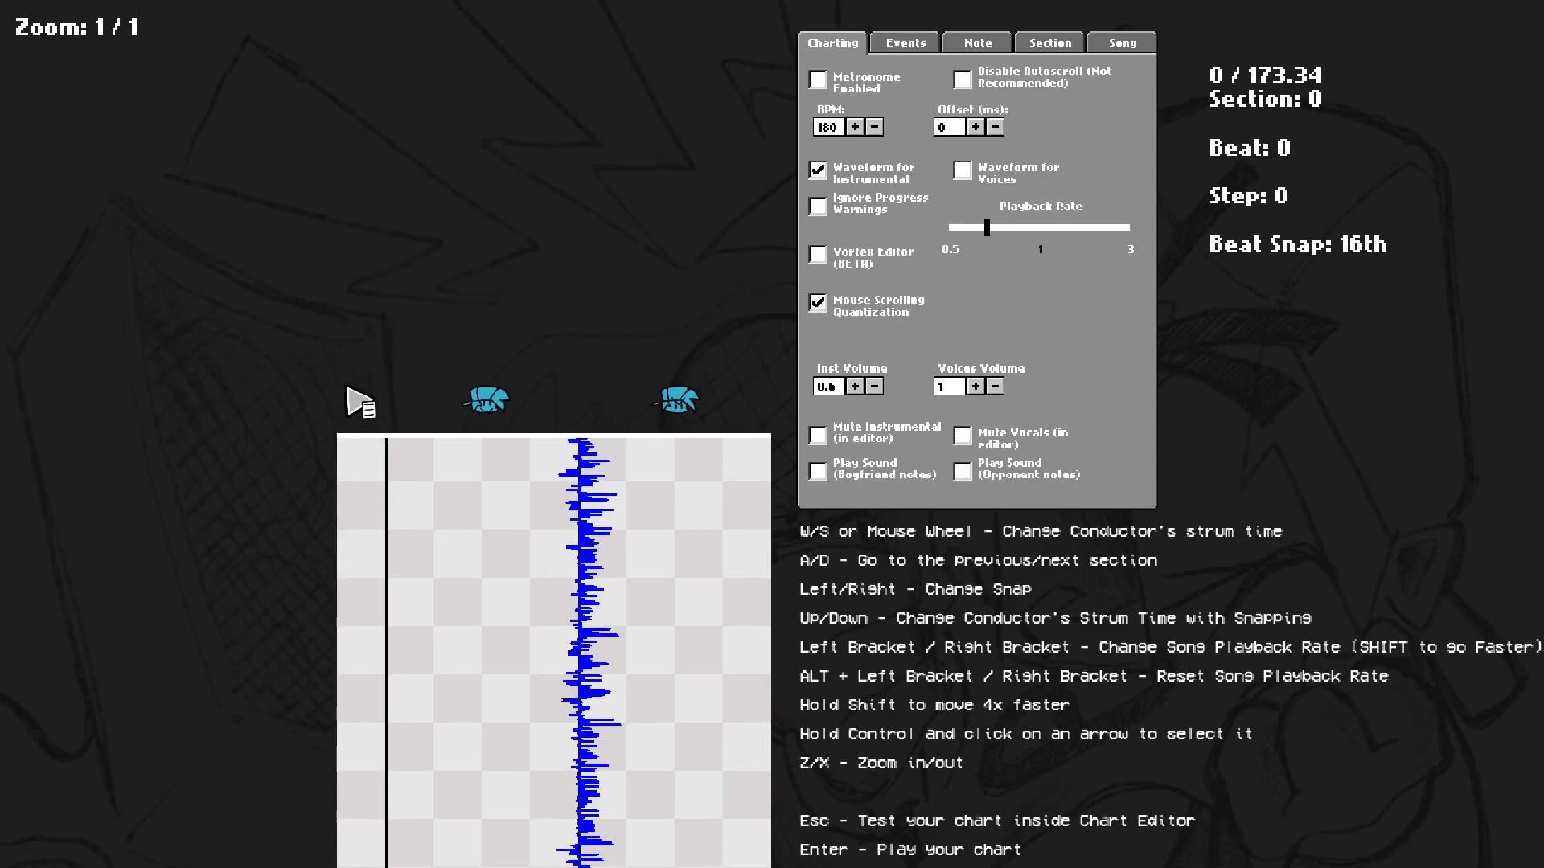
Skip forward several sections and briefly play and stop the song to review the existing notes.
{"action": "key", "text": "shift+d"}
{"action": "key", "text": "shift+d"}
{"action": "key", "text": "space"}
{"action": "key", "text": "shift+d"}
{"action": "key", "text": "shift+d"}
{"action": "key", "text": "space"}
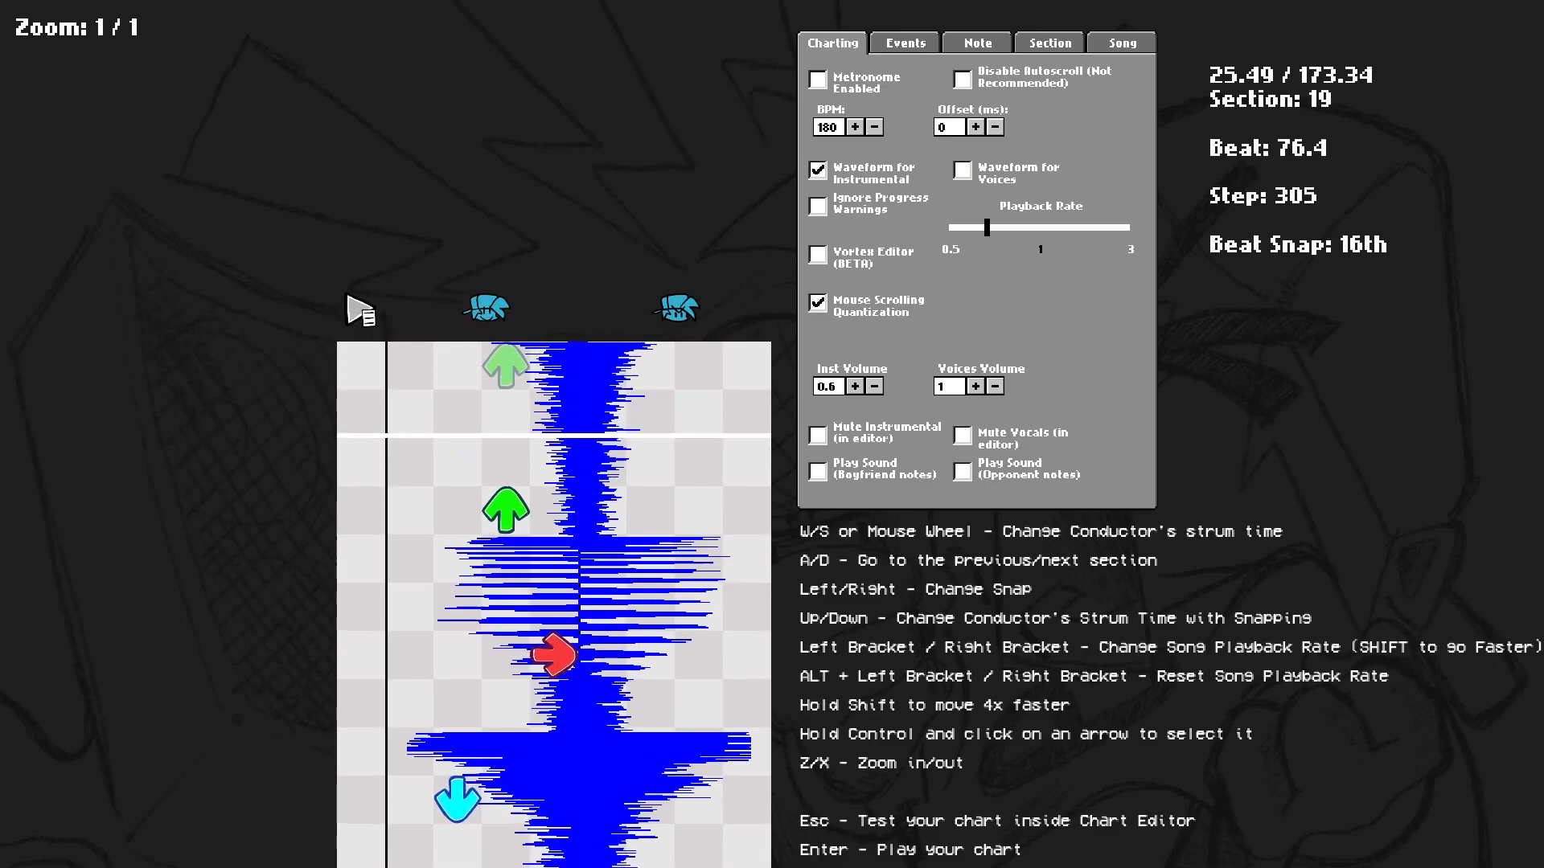
{"action": "key", "text": "space"}
Clear all notes from the chart.
{"action": "left_click", "coordinate": [1122, 43]}
{"action": "left_click", "coordinate": [1230, 474]}
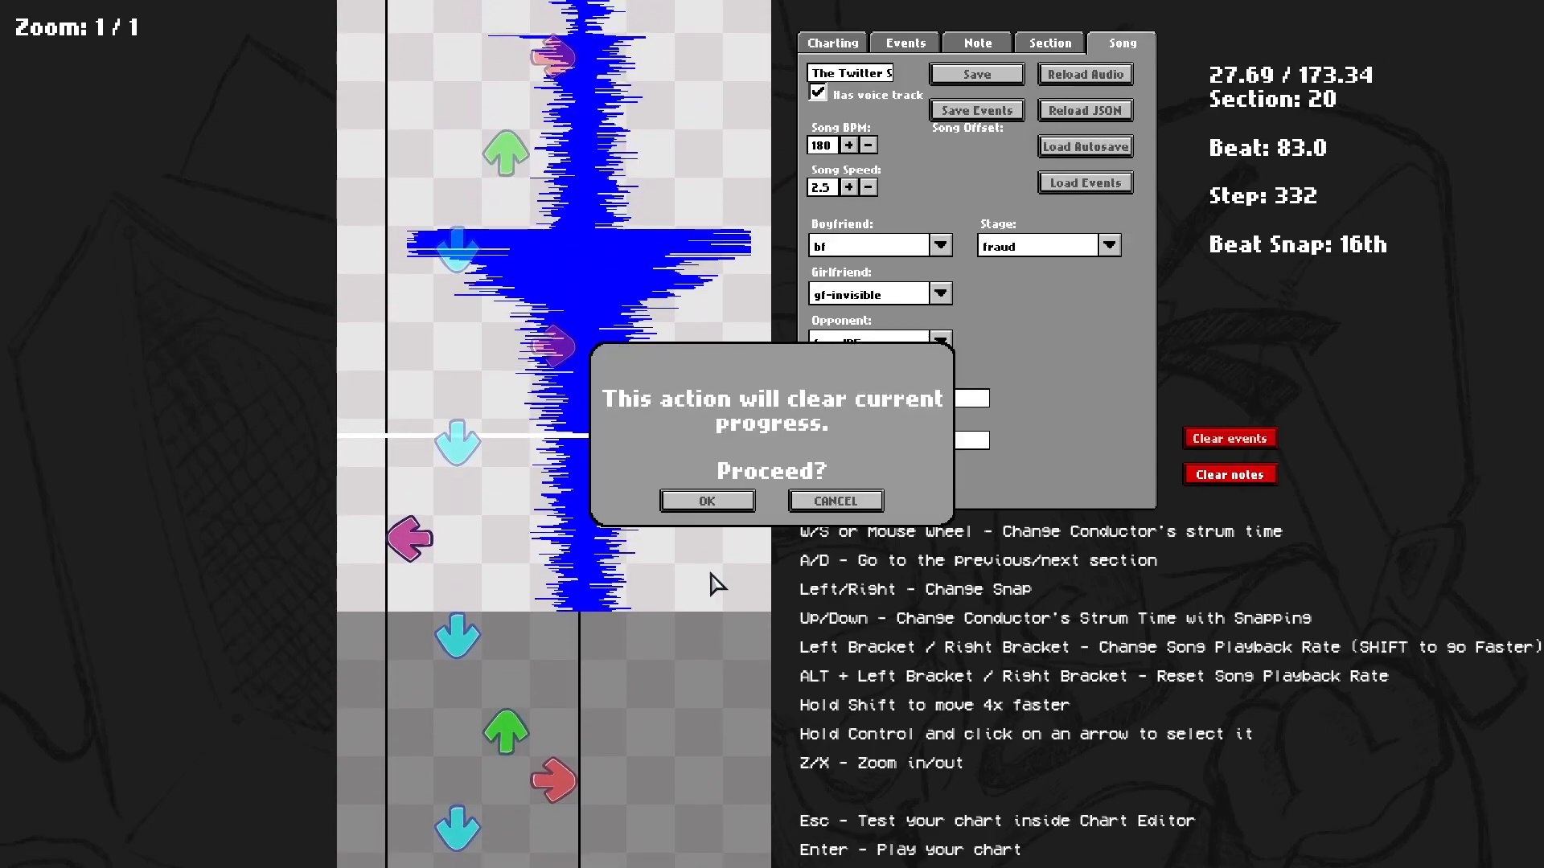
{"action": "left_click", "coordinate": [701, 496]}
Jump back a few sections and briefly play and stop the song.
{"action": "scroll", "coordinate": [777, 565], "scroll_direction": "up", "scroll_amount": 1}
{"action": "key", "text": "shift+a"}
{"action": "key", "text": "shift+a"}
{"action": "key", "text": "space"}
{"action": "key", "text": "space"}
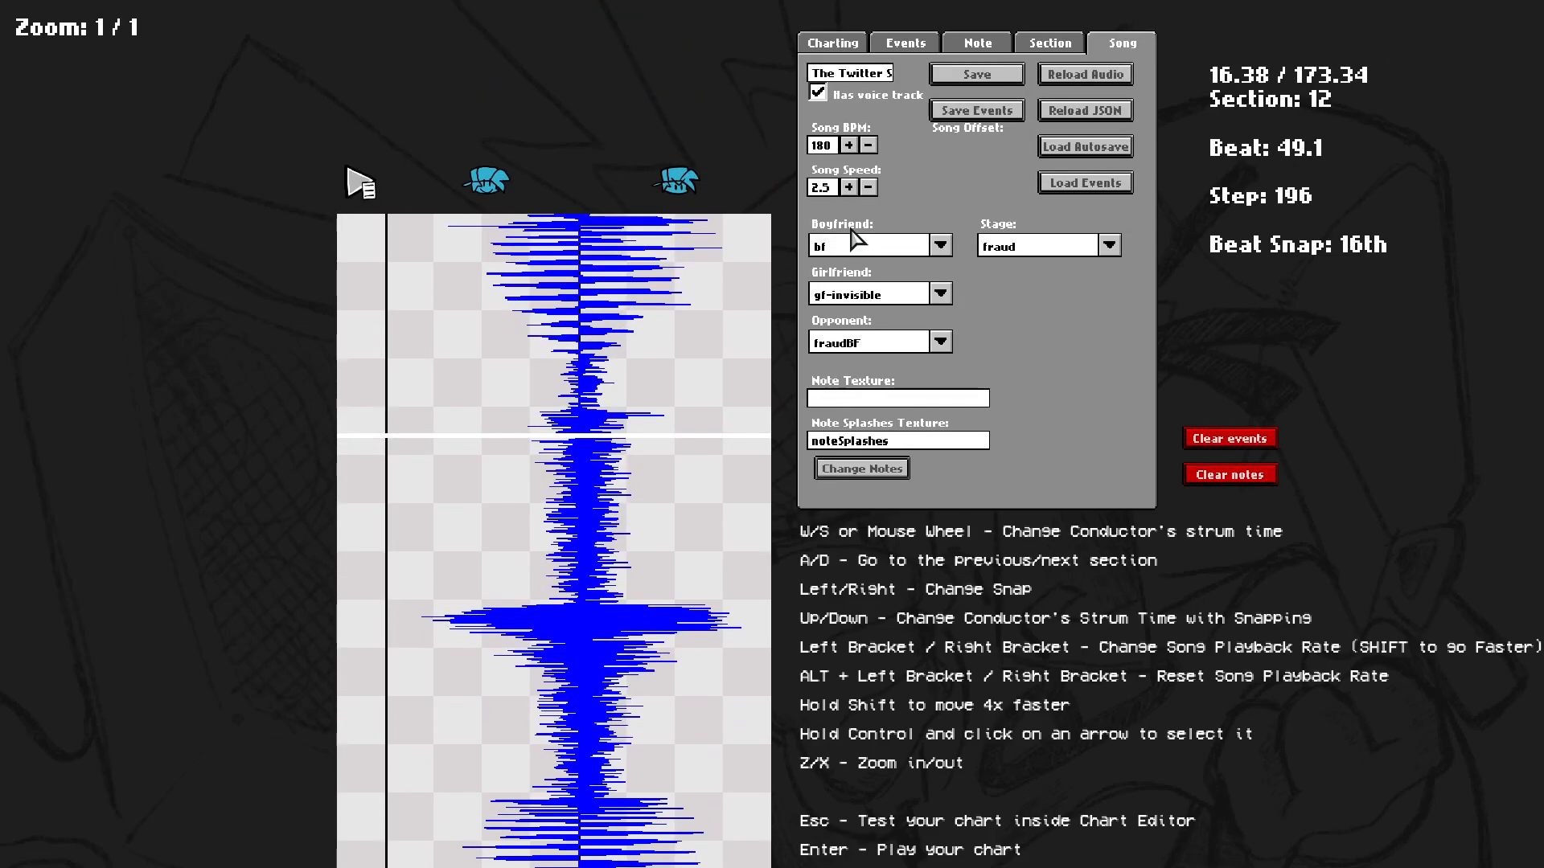
{"action": "key", "text": "space"}
Turn on Vortex Editor, voices waveform instead of instrumental, and opponent note sounds in the charting options.
{"action": "left_click", "coordinate": [832, 43]}
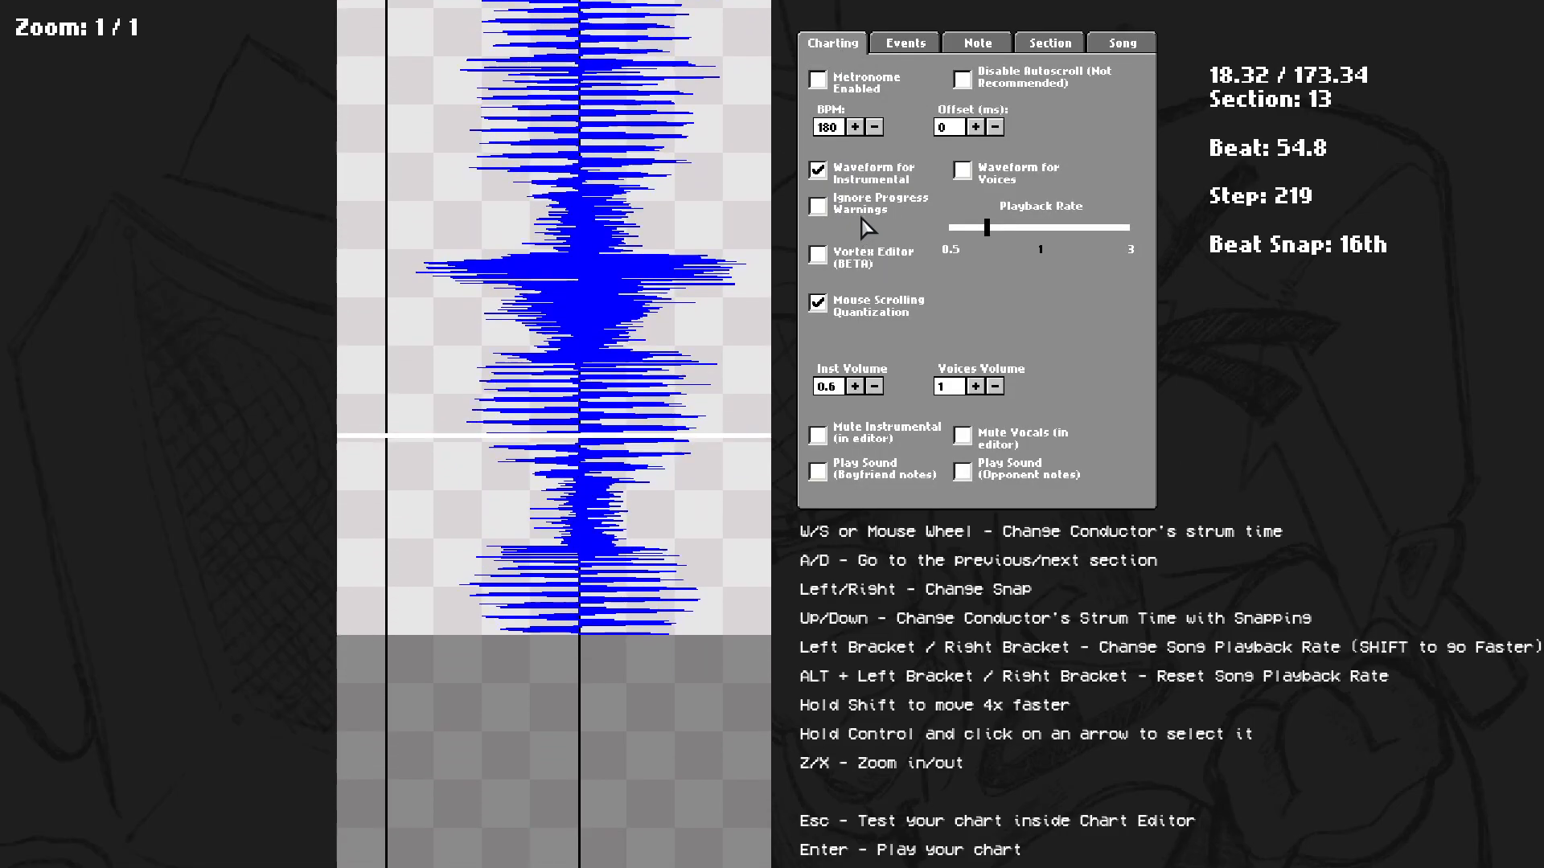
{"action": "left_click", "coordinate": [817, 254]}
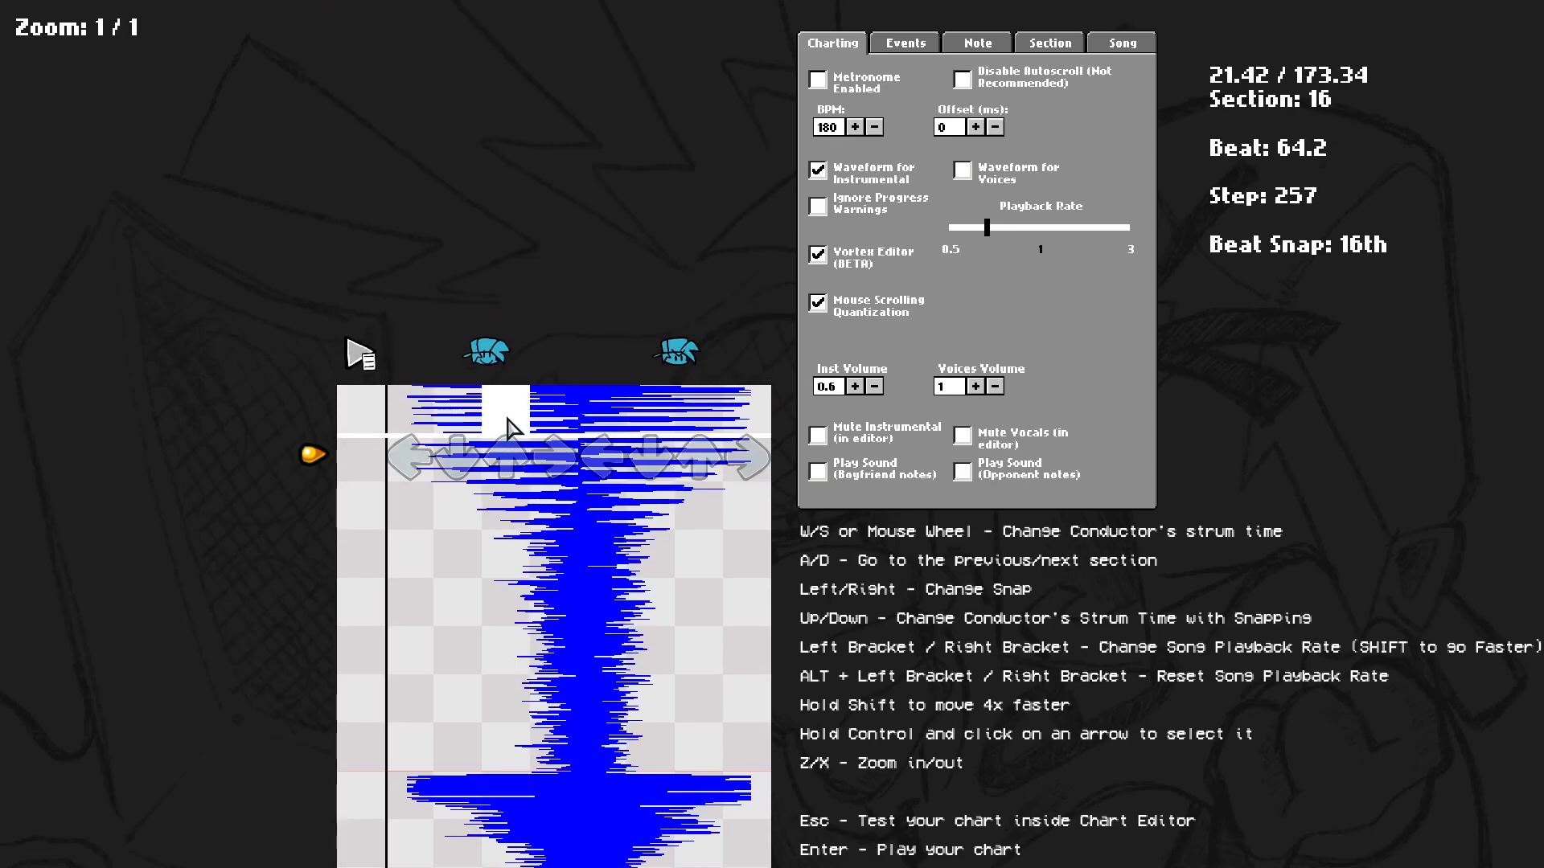
{"action": "left_click", "coordinate": [976, 178]}
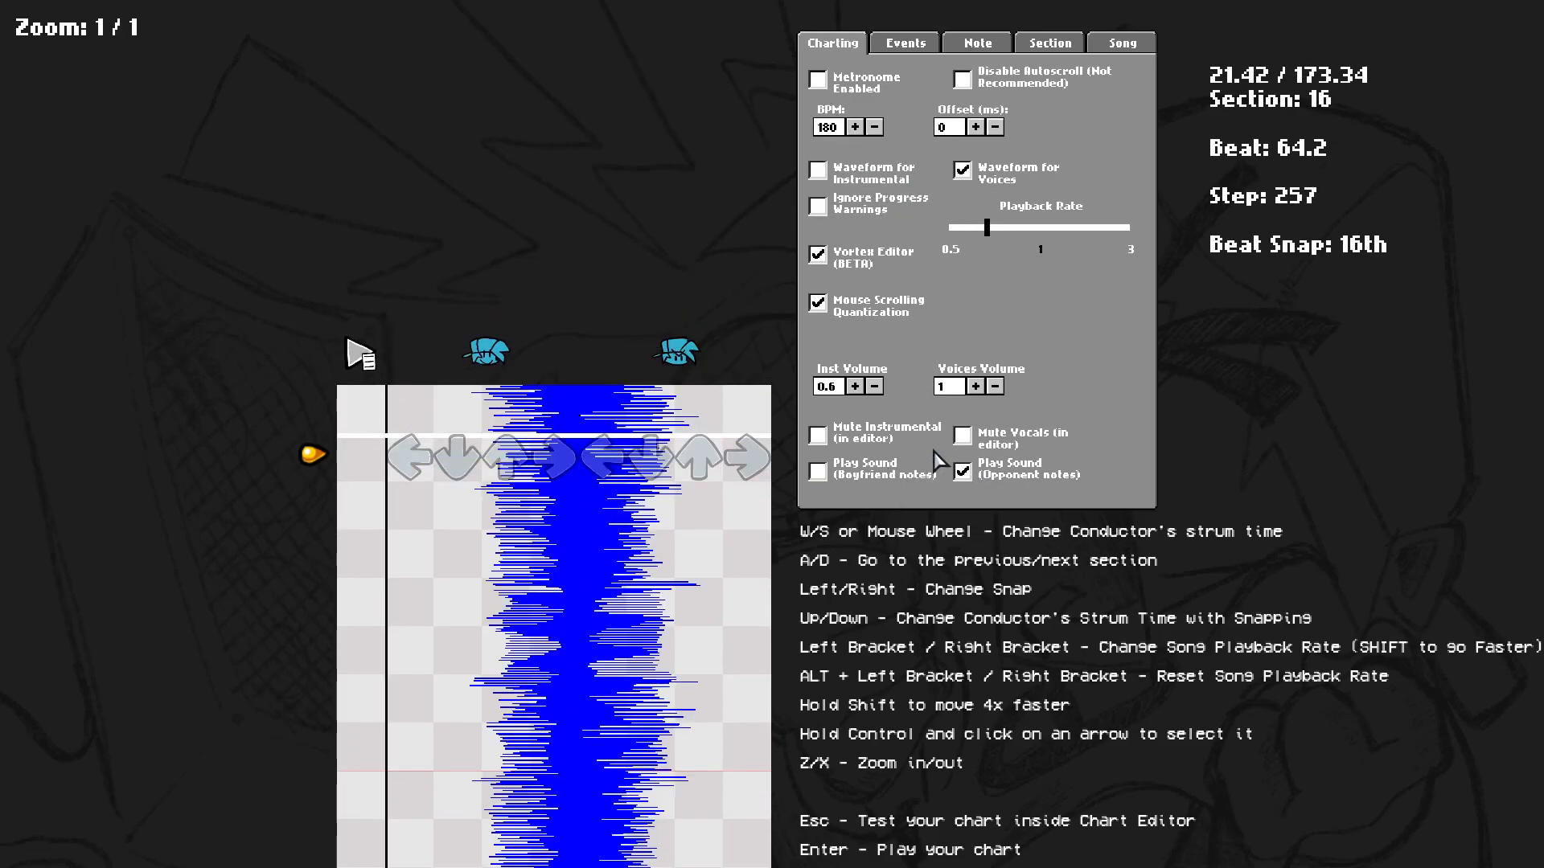
Place opponent arrow notes at the start of section 16 while stepping through and replaying the passage.
{"action": "scroll", "coordinate": [627, 672], "scroll_direction": "up", "scroll_amount": 3}
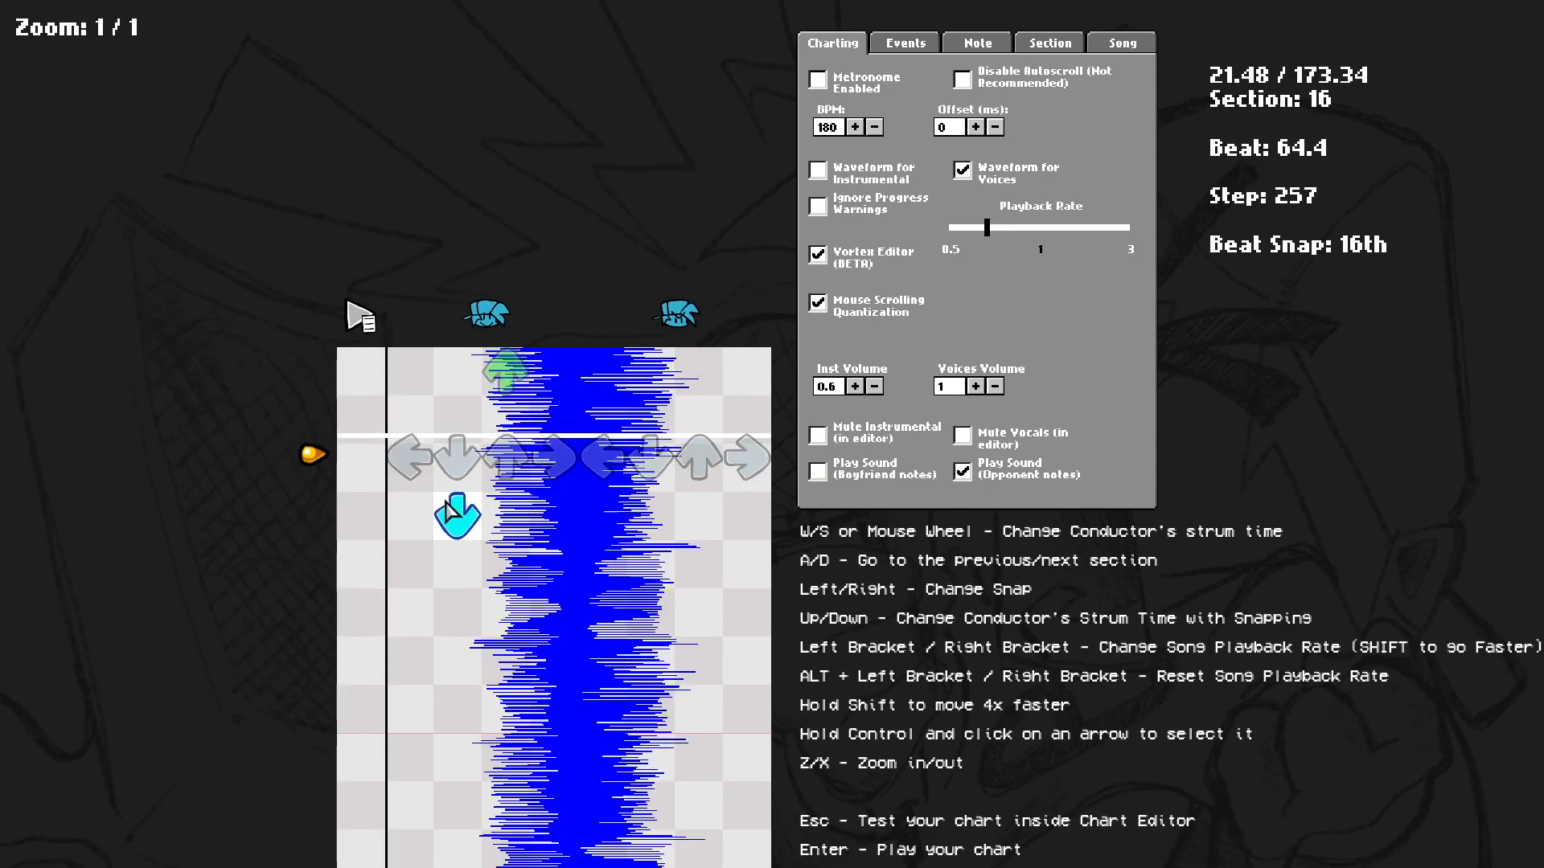
{"action": "scroll", "coordinate": [459, 484], "scroll_direction": "up", "scroll_amount": 3}
{"action": "key", "text": "space"}
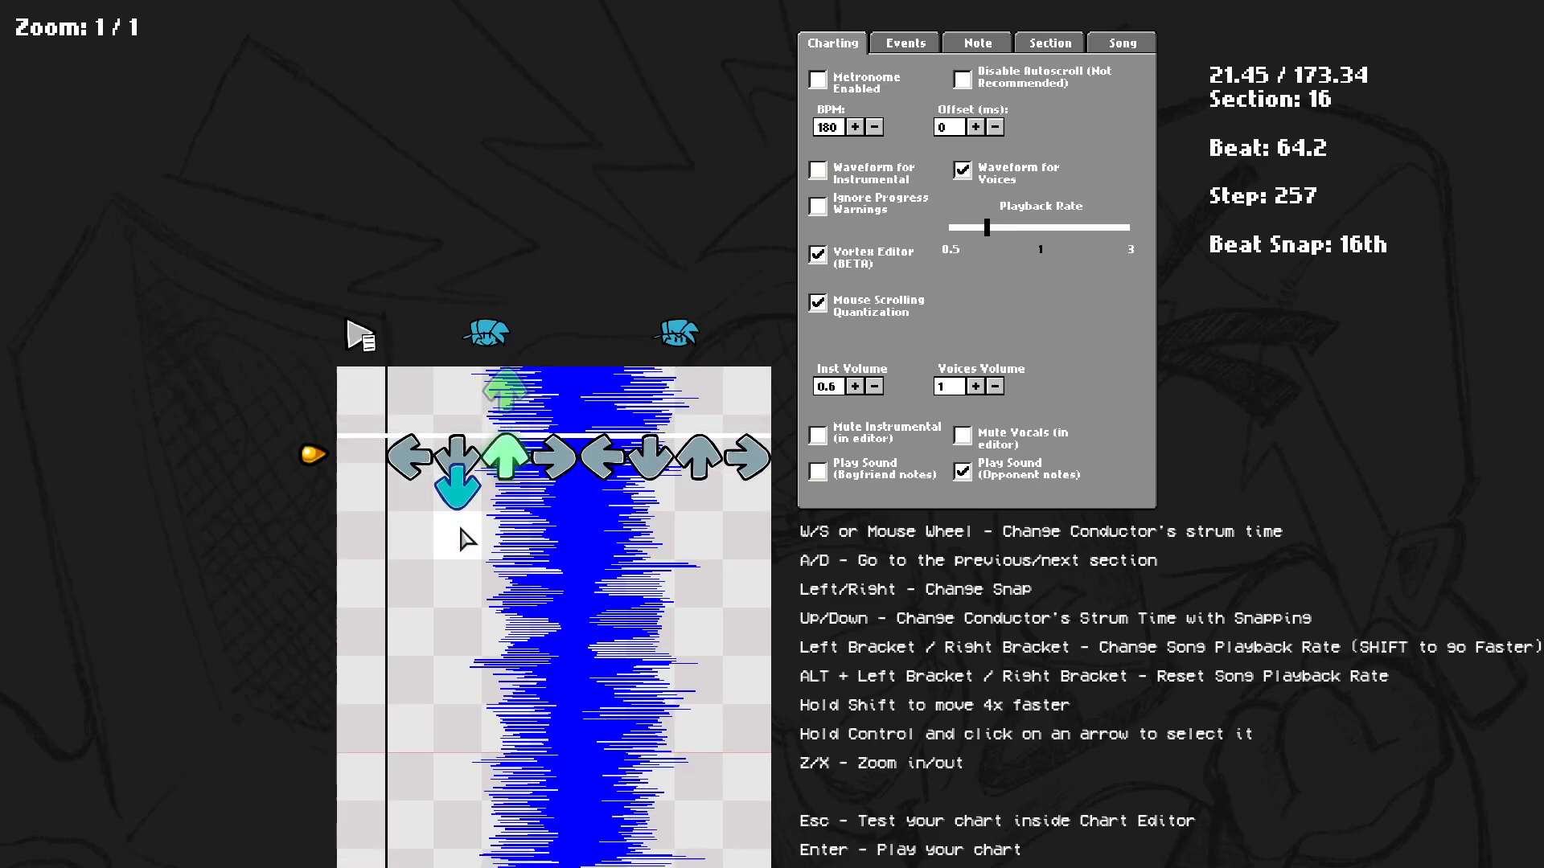
{"action": "scroll", "coordinate": [531, 563], "scroll_direction": "up", "scroll_amount": 2}
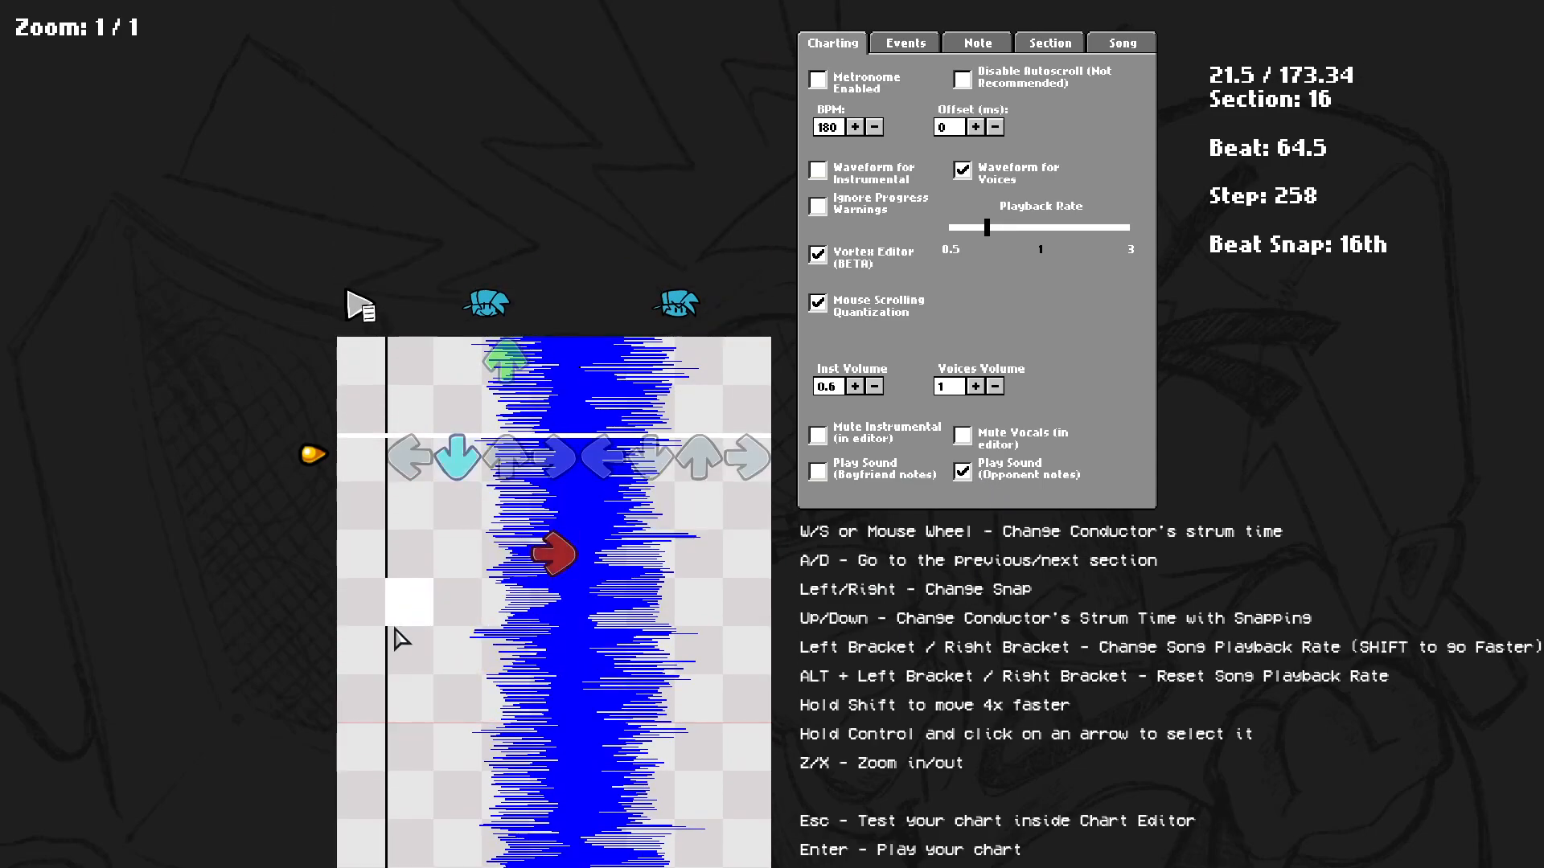
{"action": "left_click", "coordinate": [406, 643]}
{"action": "scroll", "coordinate": [412, 644], "scroll_direction": "up", "scroll_amount": 3}
{"action": "key", "text": "space"}
{"action": "scroll", "coordinate": [458, 611], "scroll_direction": "up", "scroll_amount": 1}
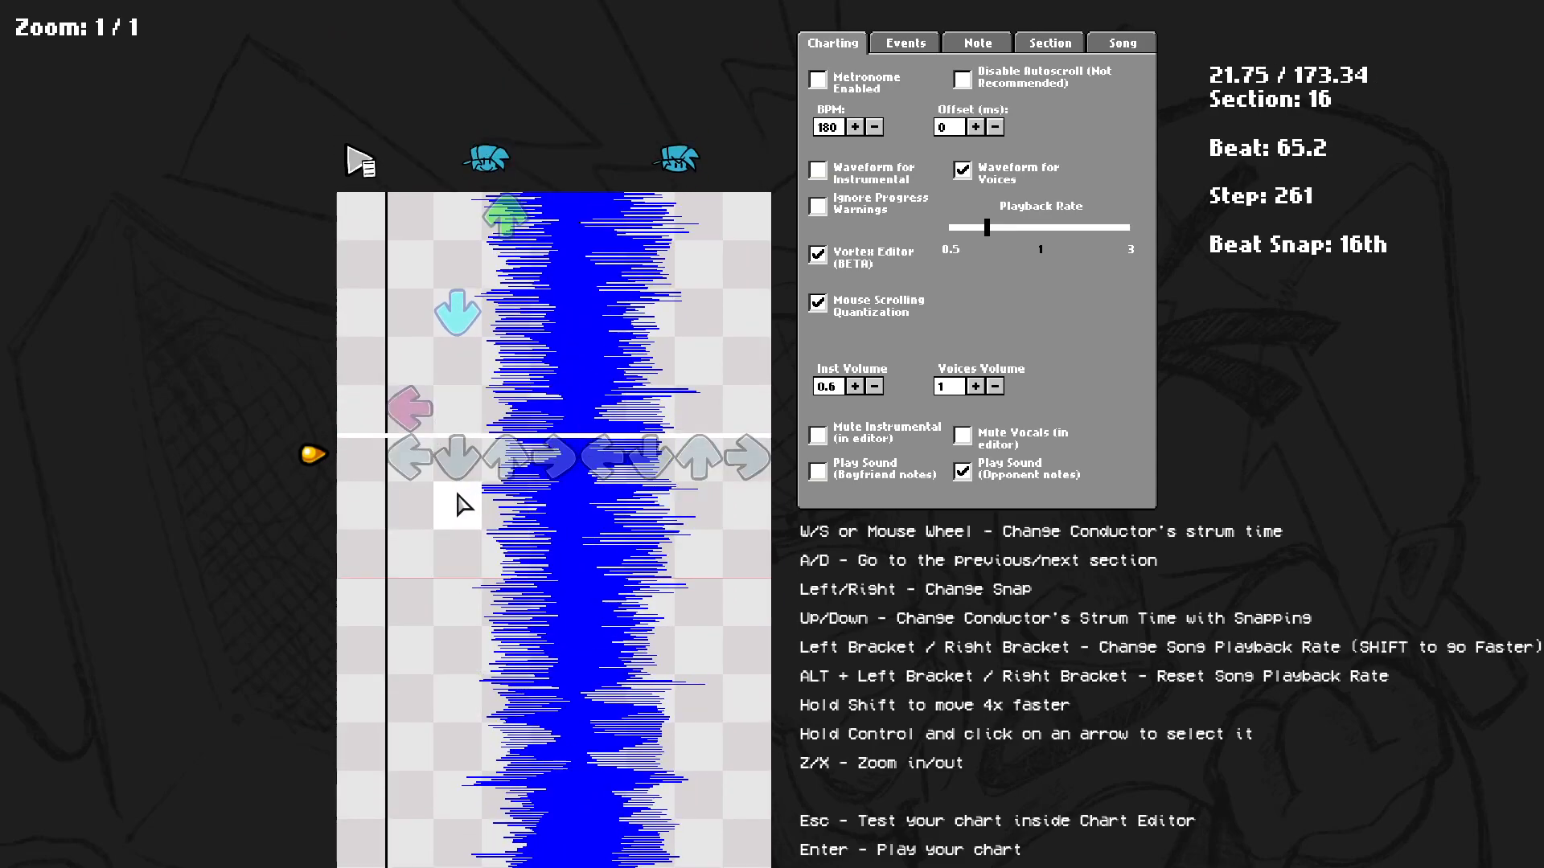
{"action": "scroll", "coordinate": [459, 503], "scroll_direction": "up", "scroll_amount": 3}
{"action": "key", "text": "space"}
{"action": "scroll", "coordinate": [459, 595], "scroll_direction": "up", "scroll_amount": 1}
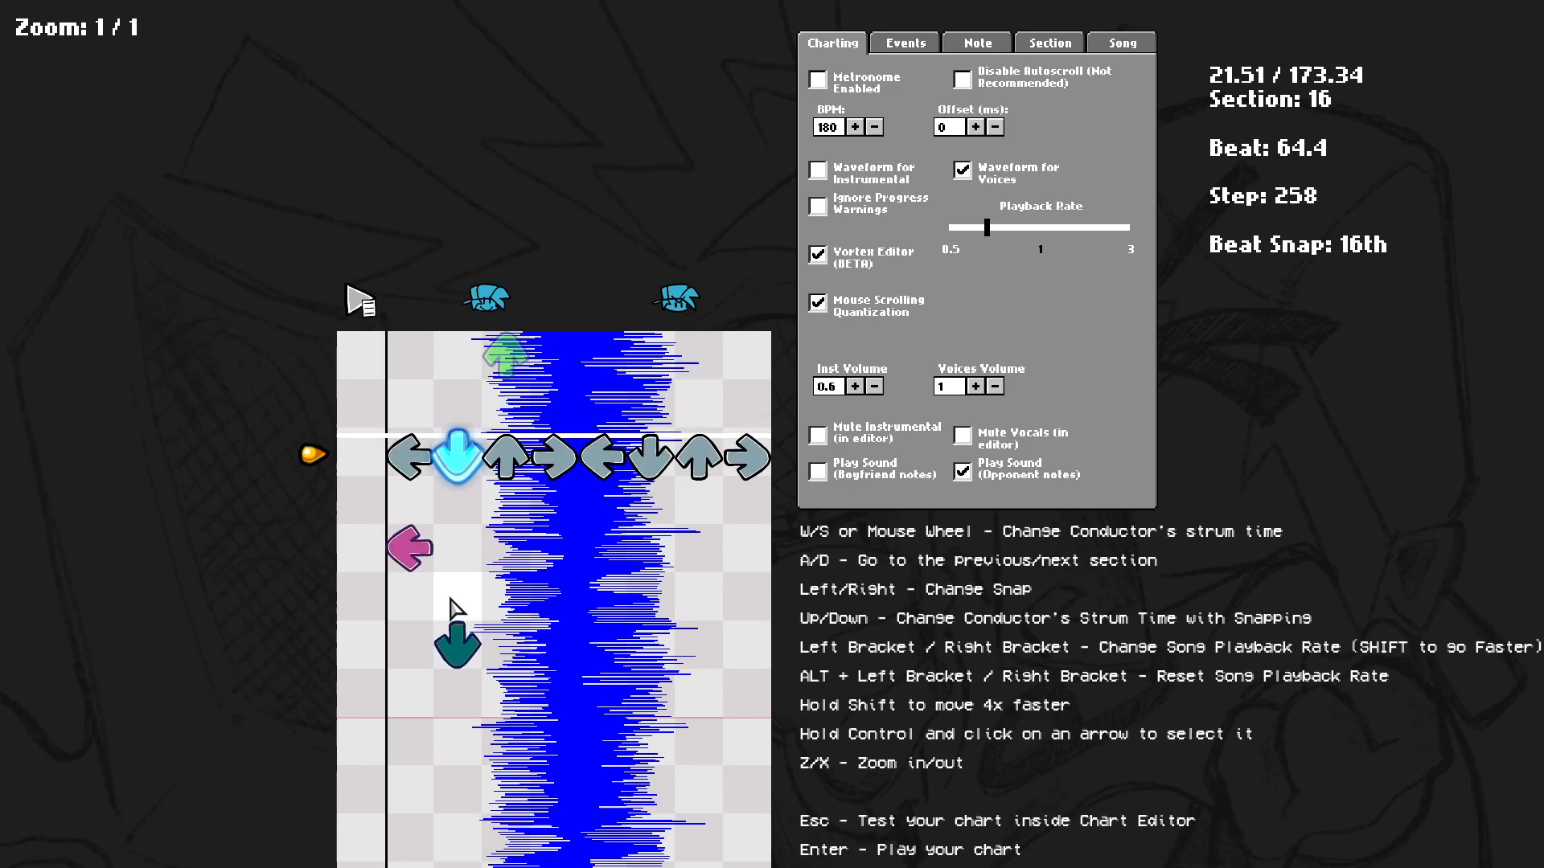
Place more opponent arrow notes in section 16, replaying the passage to match the voices waveform.
{"action": "key", "text": "space"}
{"action": "scroll", "coordinate": [511, 486], "scroll_direction": "down", "scroll_amount": 1}
{"action": "key", "text": "space"}
{"action": "scroll", "coordinate": [447, 587], "scroll_direction": "up", "scroll_amount": 2}
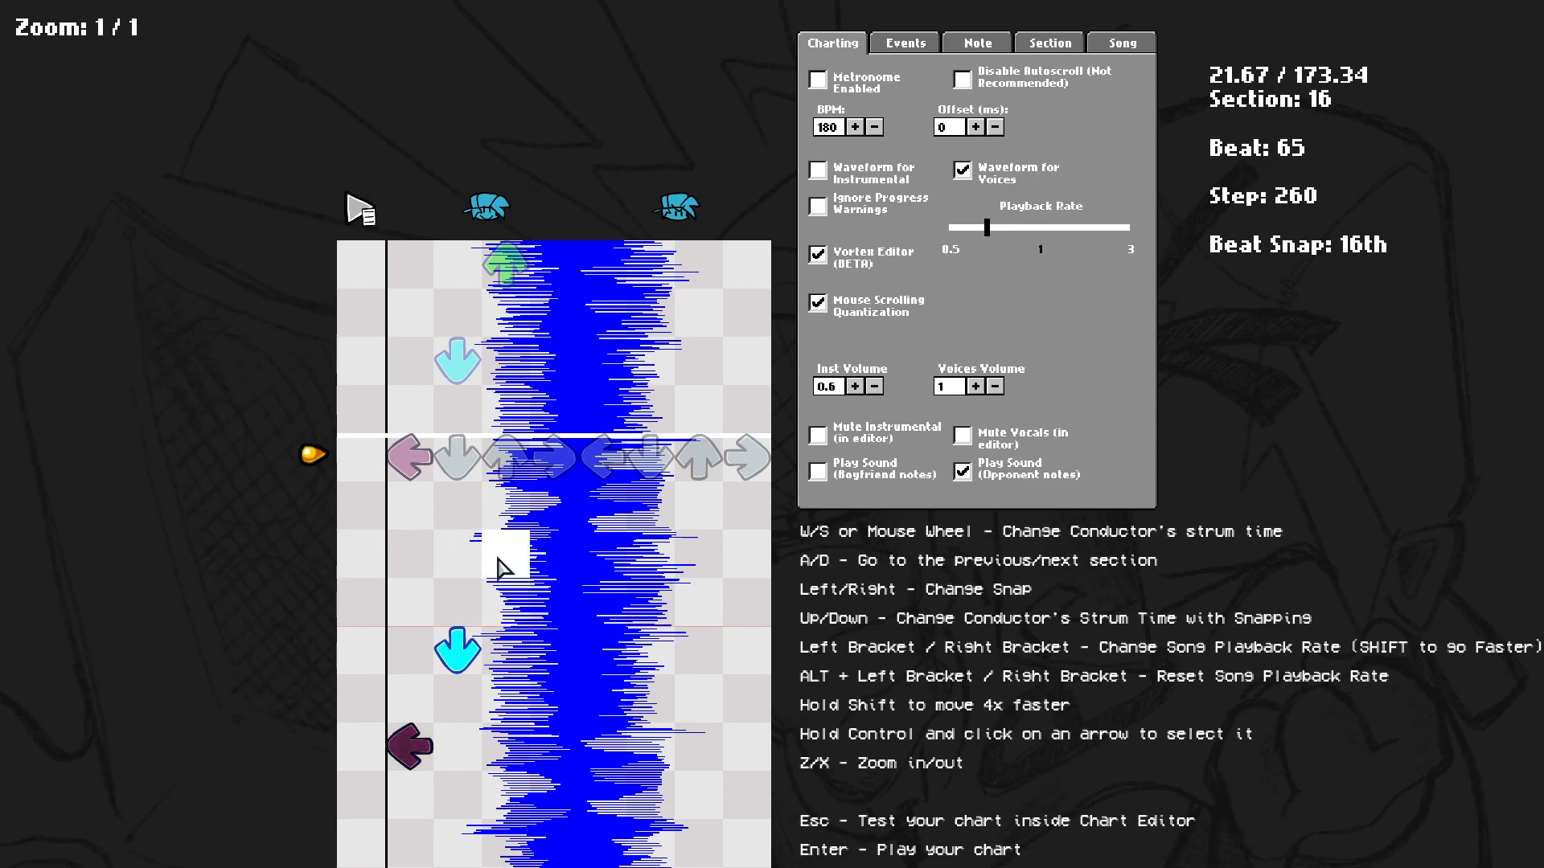
{"action": "left_click", "coordinate": [460, 564]}
{"action": "left_click", "coordinate": [473, 638]}
{"action": "left_click", "coordinate": [543, 639]}
{"action": "scroll", "coordinate": [540, 635], "scroll_direction": "up", "scroll_amount": 4}
{"action": "key", "text": "space"}
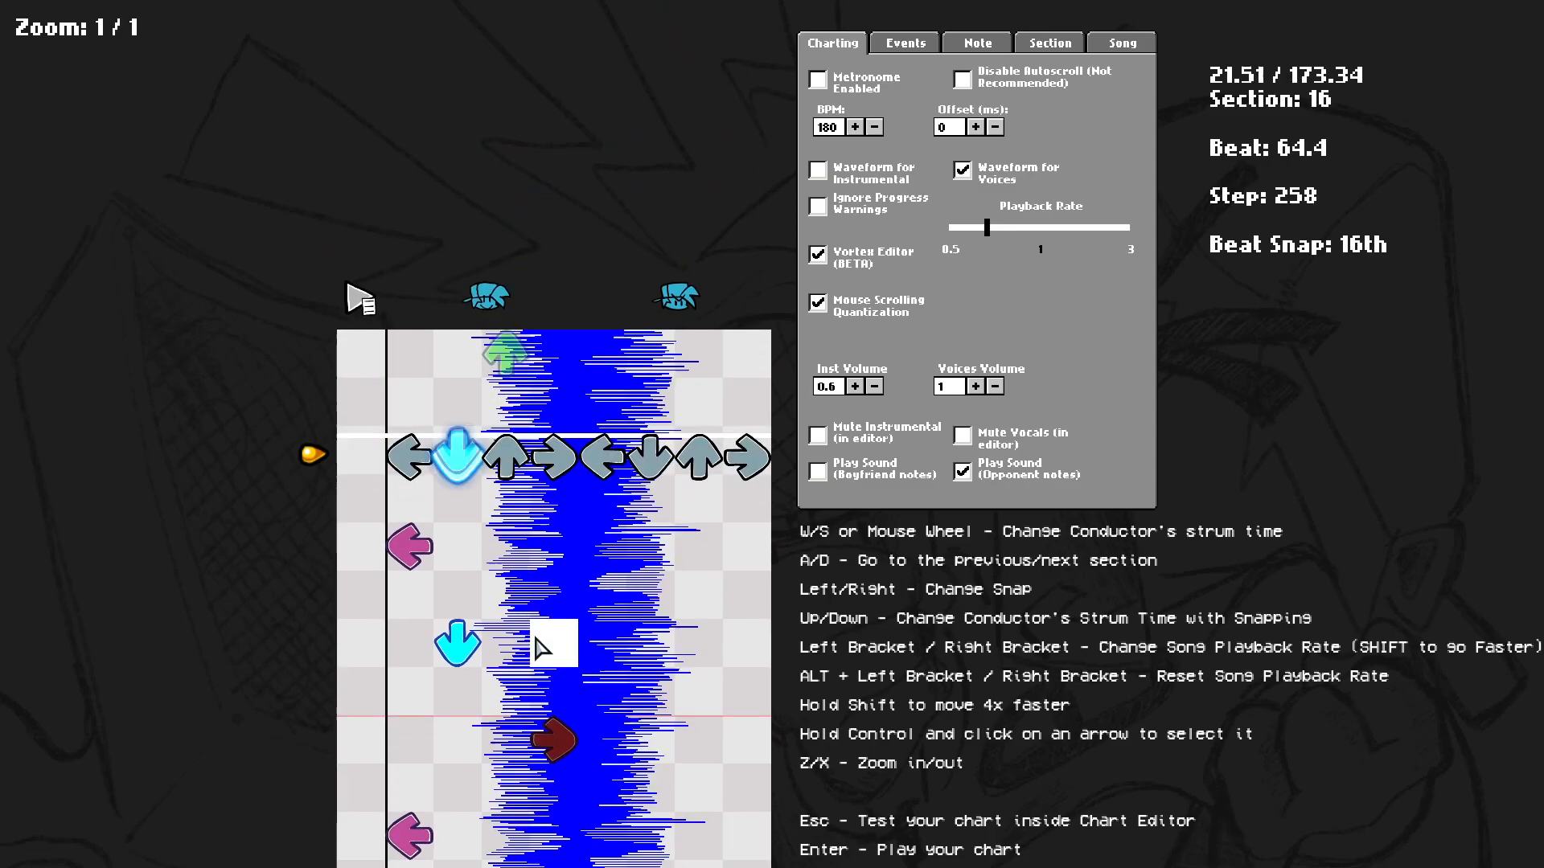
{"action": "scroll", "coordinate": [483, 612], "scroll_direction": "up", "scroll_amount": 2}
{"action": "scroll", "coordinate": [522, 547], "scroll_direction": "up", "scroll_amount": 4}
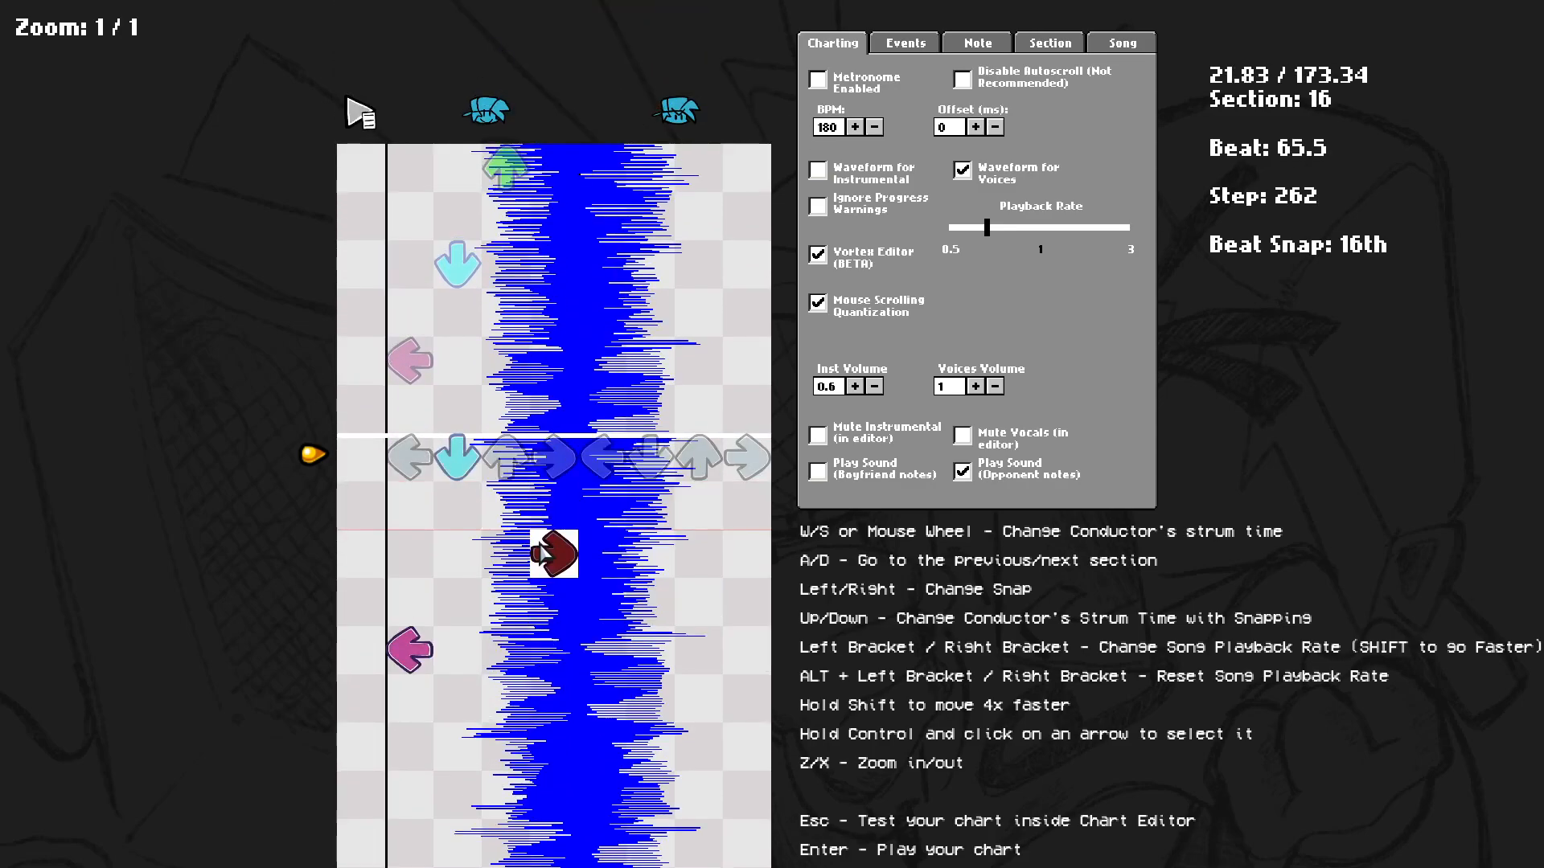
Place opponent right, up, down and left notes through section 17 while stepping and replaying the song.
{"action": "scroll", "coordinate": [406, 569], "scroll_direction": "down", "scroll_amount": 4}
{"action": "scroll", "coordinate": [407, 575], "scroll_direction": "up", "scroll_amount": 4}
{"action": "scroll", "coordinate": [426, 563], "scroll_direction": "down", "scroll_amount": 4}
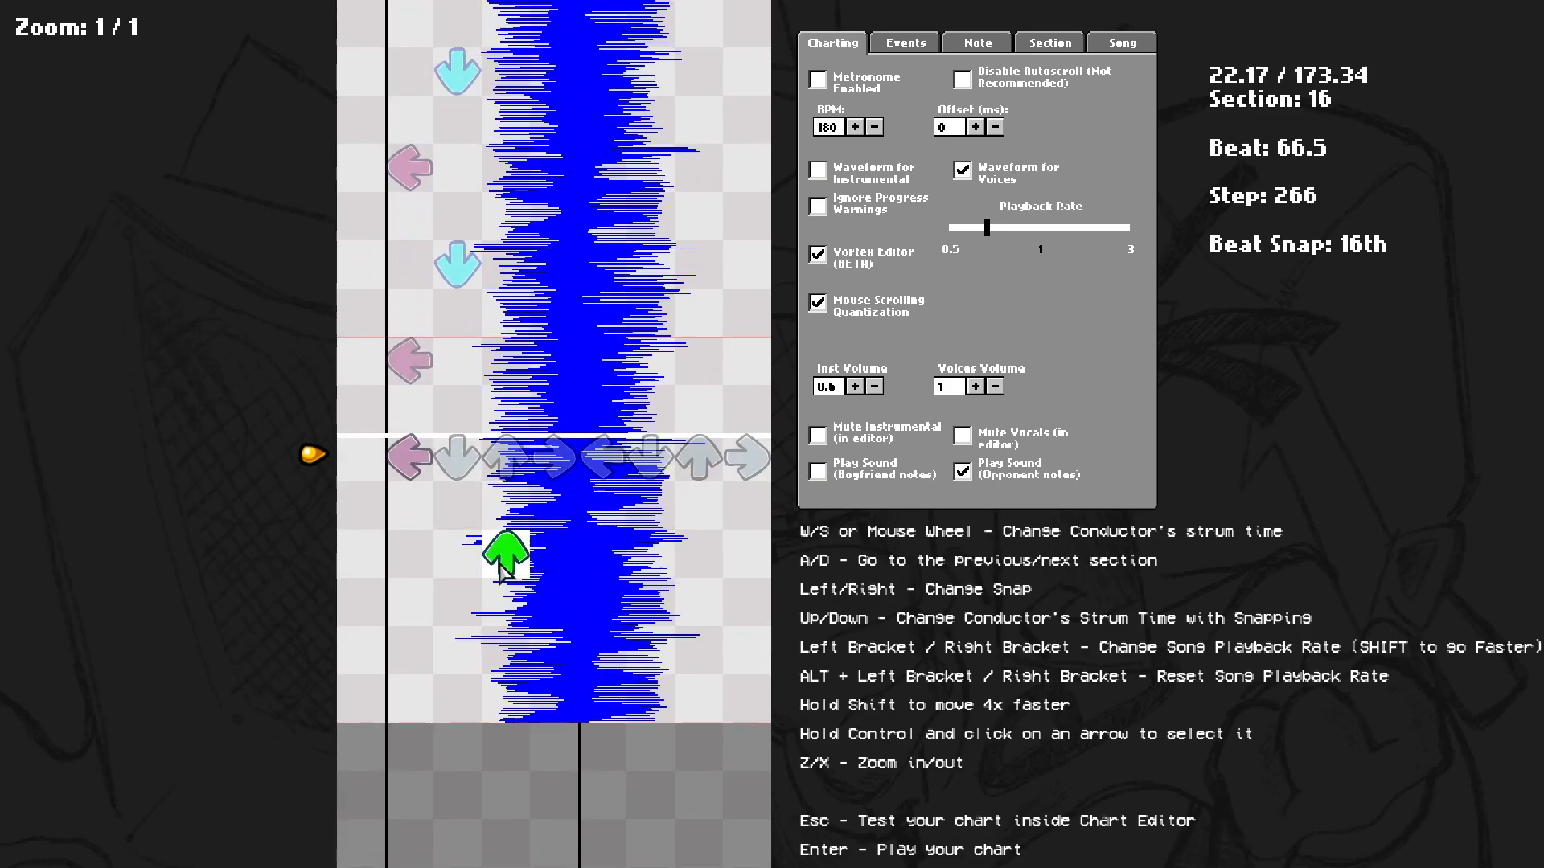
{"action": "scroll", "coordinate": [483, 627], "scroll_direction": "up", "scroll_amount": 8}
{"action": "key", "text": "space"}
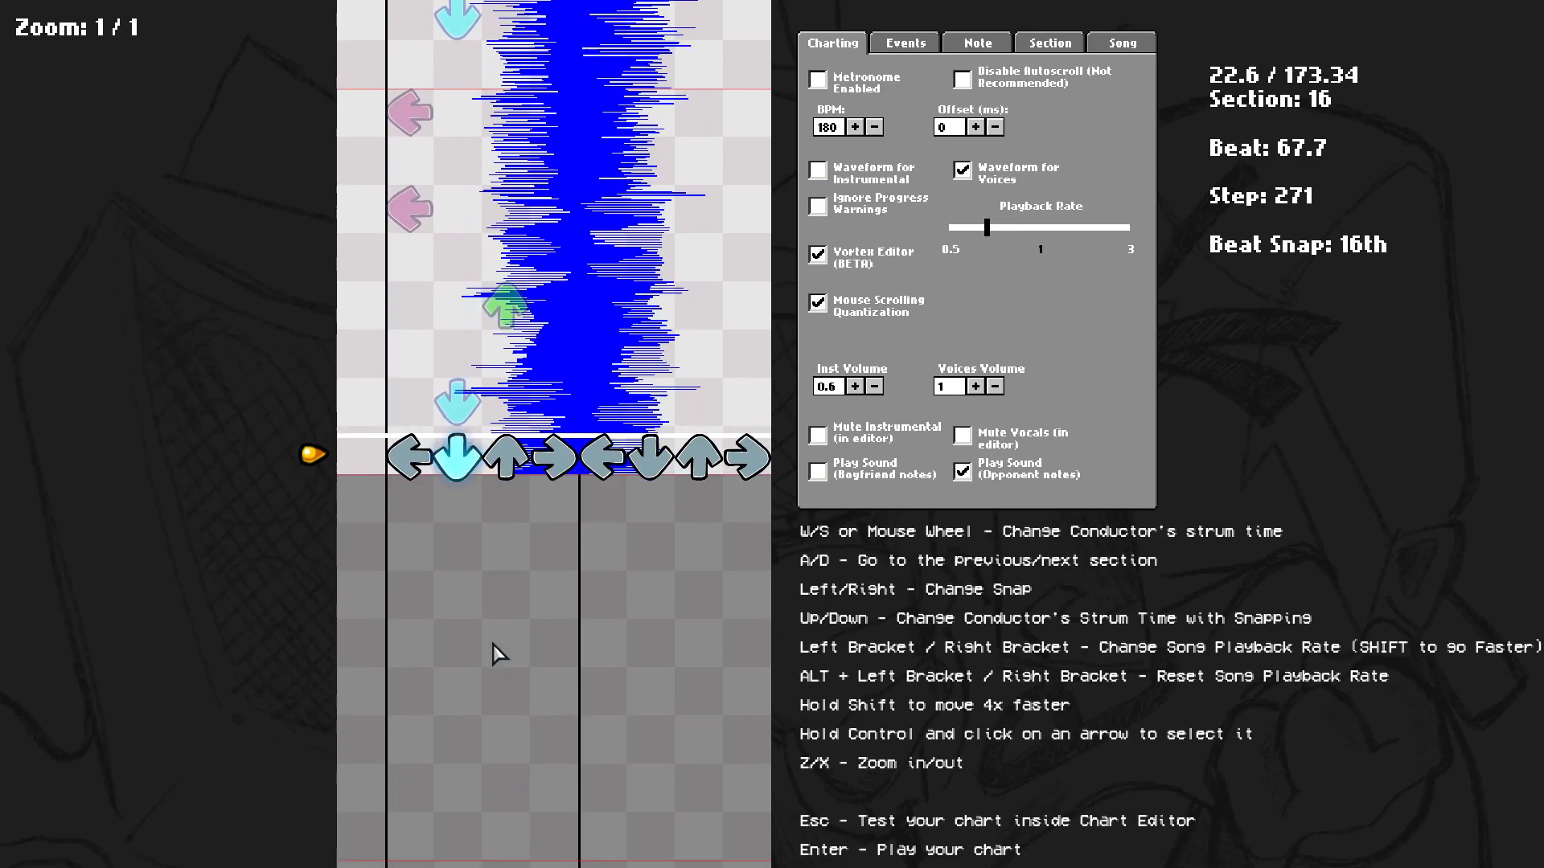
{"action": "scroll", "coordinate": [509, 470], "scroll_direction": "up", "scroll_amount": 3}
{"action": "scroll", "coordinate": [554, 435], "scroll_direction": "up", "scroll_amount": 2}
{"action": "scroll", "coordinate": [452, 527], "scroll_direction": "down", "scroll_amount": 2}
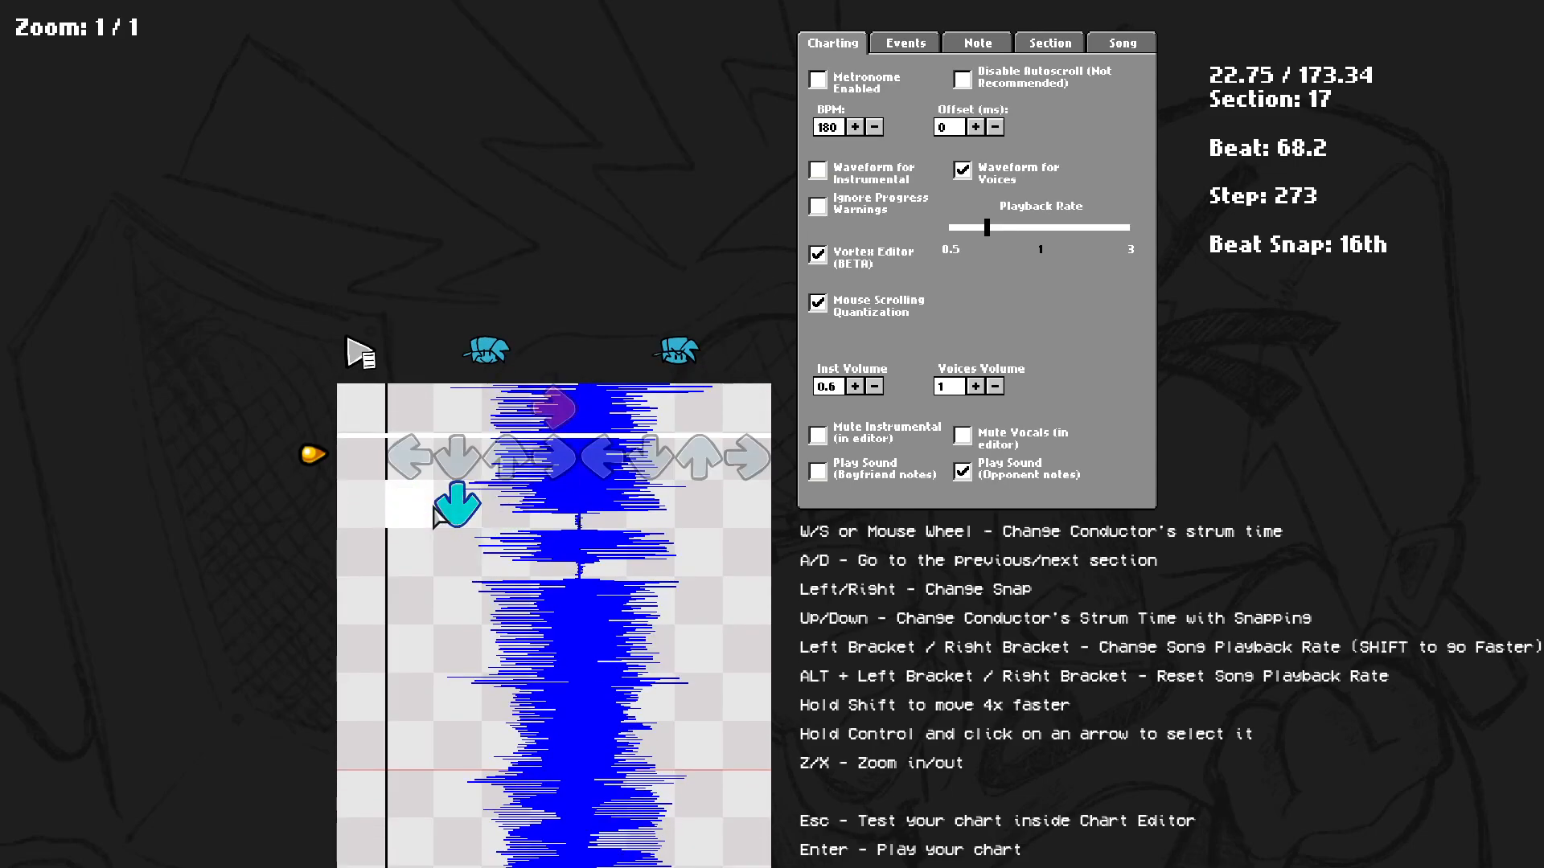
{"action": "scroll", "coordinate": [512, 555], "scroll_direction": "up", "scroll_amount": 4}
{"action": "scroll", "coordinate": [552, 586], "scroll_direction": "down", "scroll_amount": 6}
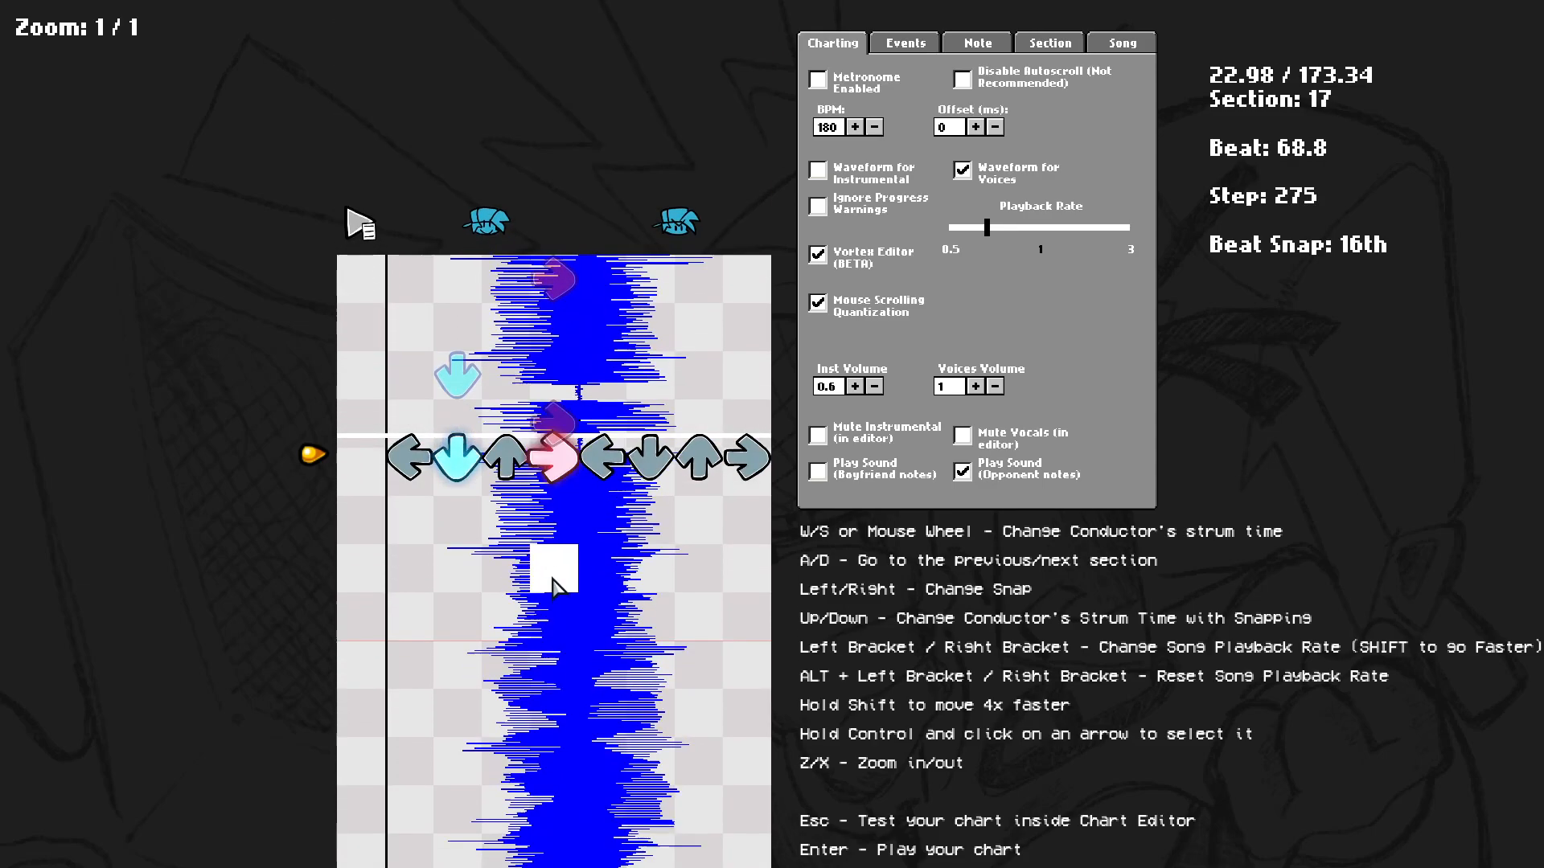
{"action": "scroll", "coordinate": [492, 593], "scroll_direction": "up", "scroll_amount": 4}
{"action": "key", "text": "space"}
{"action": "key", "text": "space"}
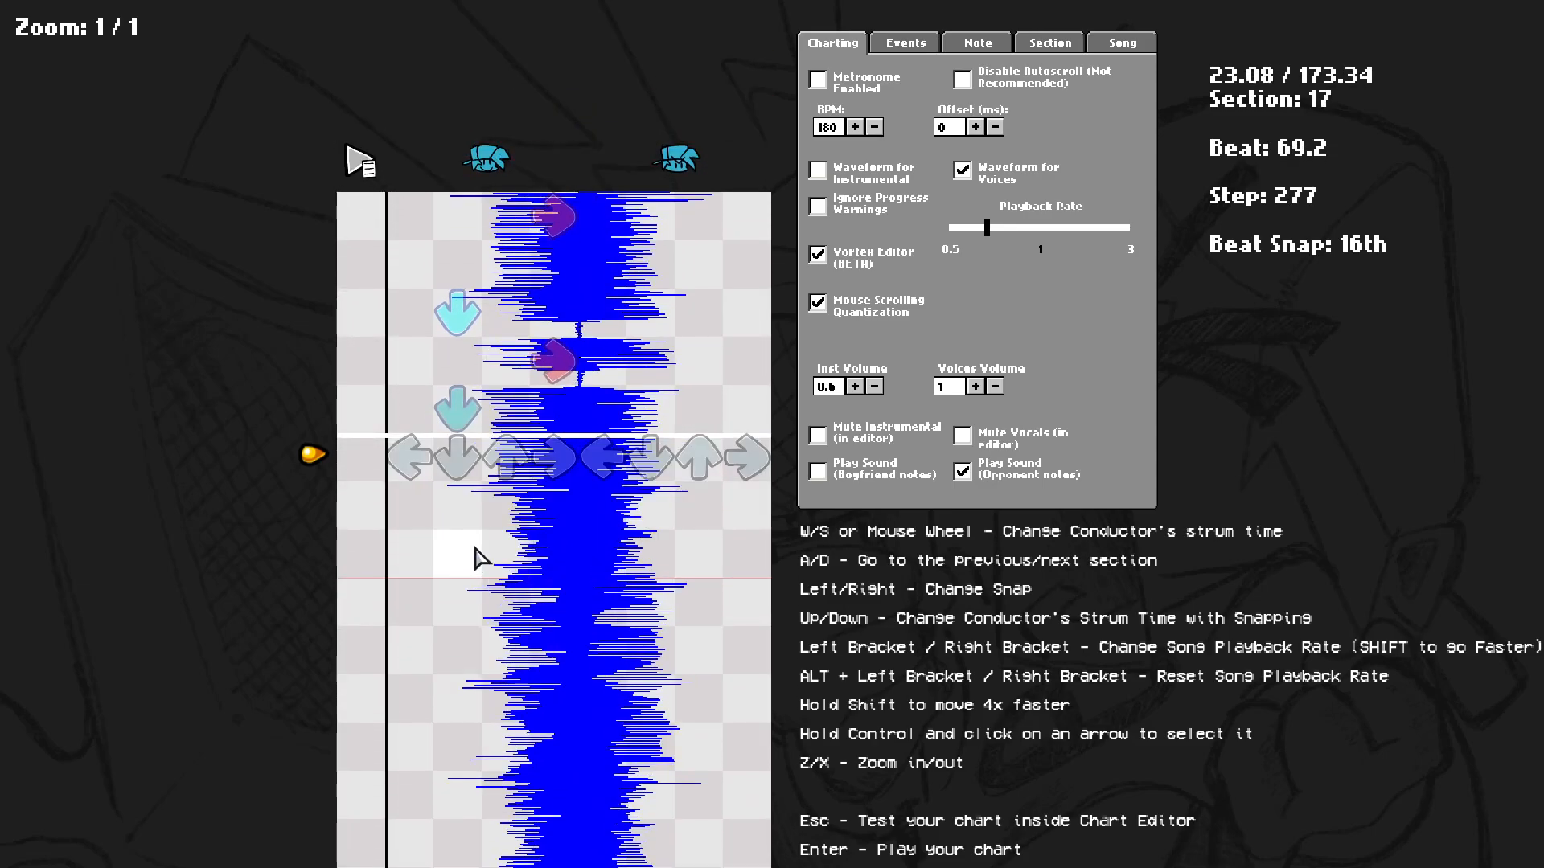
{"action": "scroll", "coordinate": [482, 553], "scroll_direction": "up", "scroll_amount": 1}
{"action": "left_click", "coordinate": [542, 542]}
{"action": "scroll", "coordinate": [551, 544], "scroll_direction": "up", "scroll_amount": 3}
{"action": "key", "text": "space"}
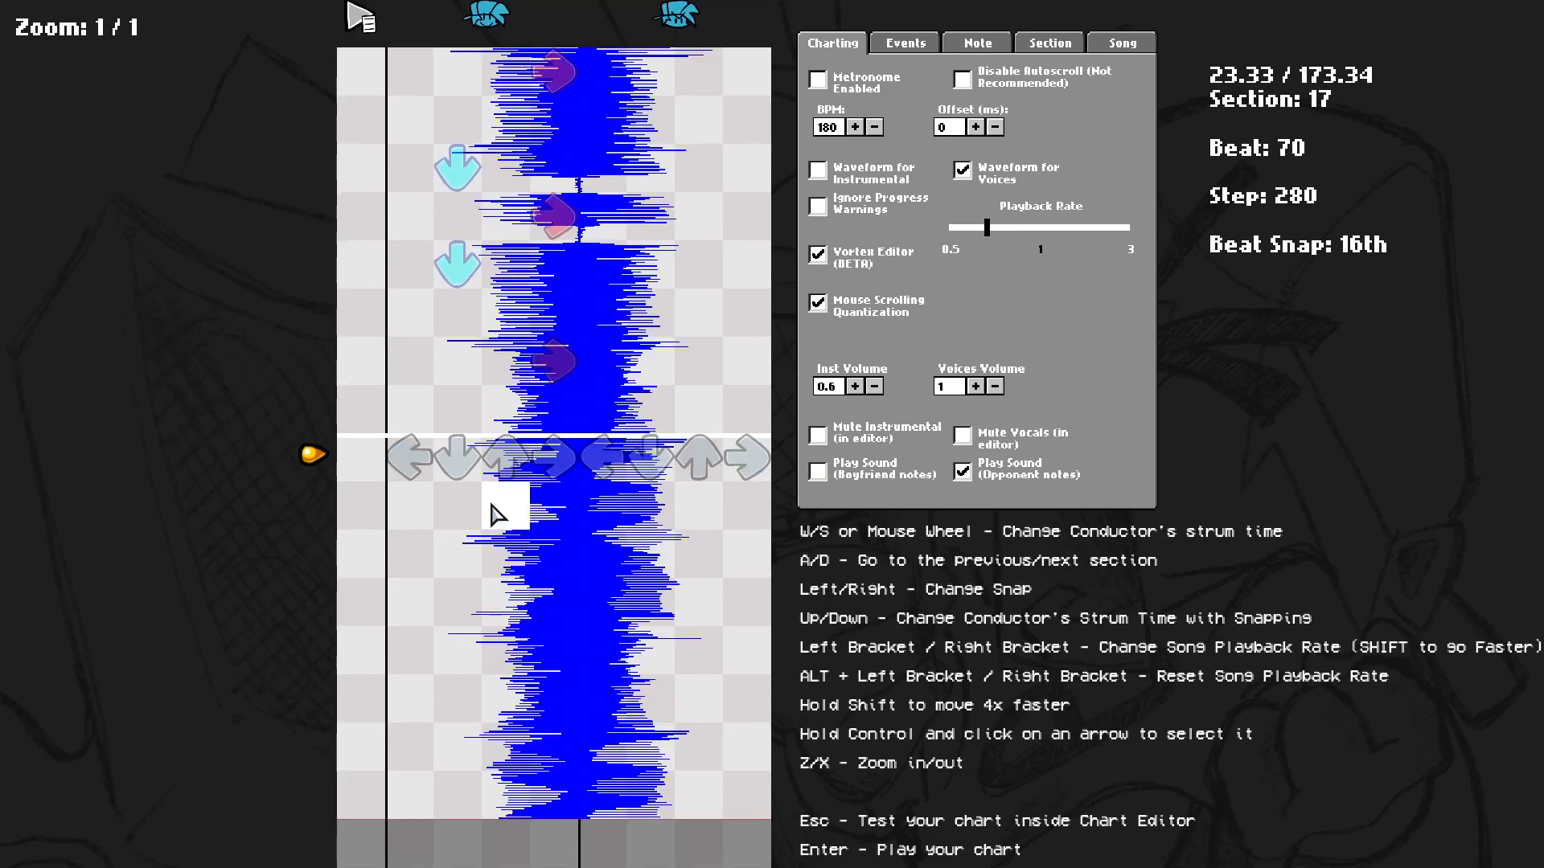
{"action": "left_click", "coordinate": [503, 550]}
{"action": "scroll", "coordinate": [515, 555], "scroll_direction": "up", "scroll_amount": 2}
{"action": "scroll", "coordinate": [466, 574], "scroll_direction": "up", "scroll_amount": 2}
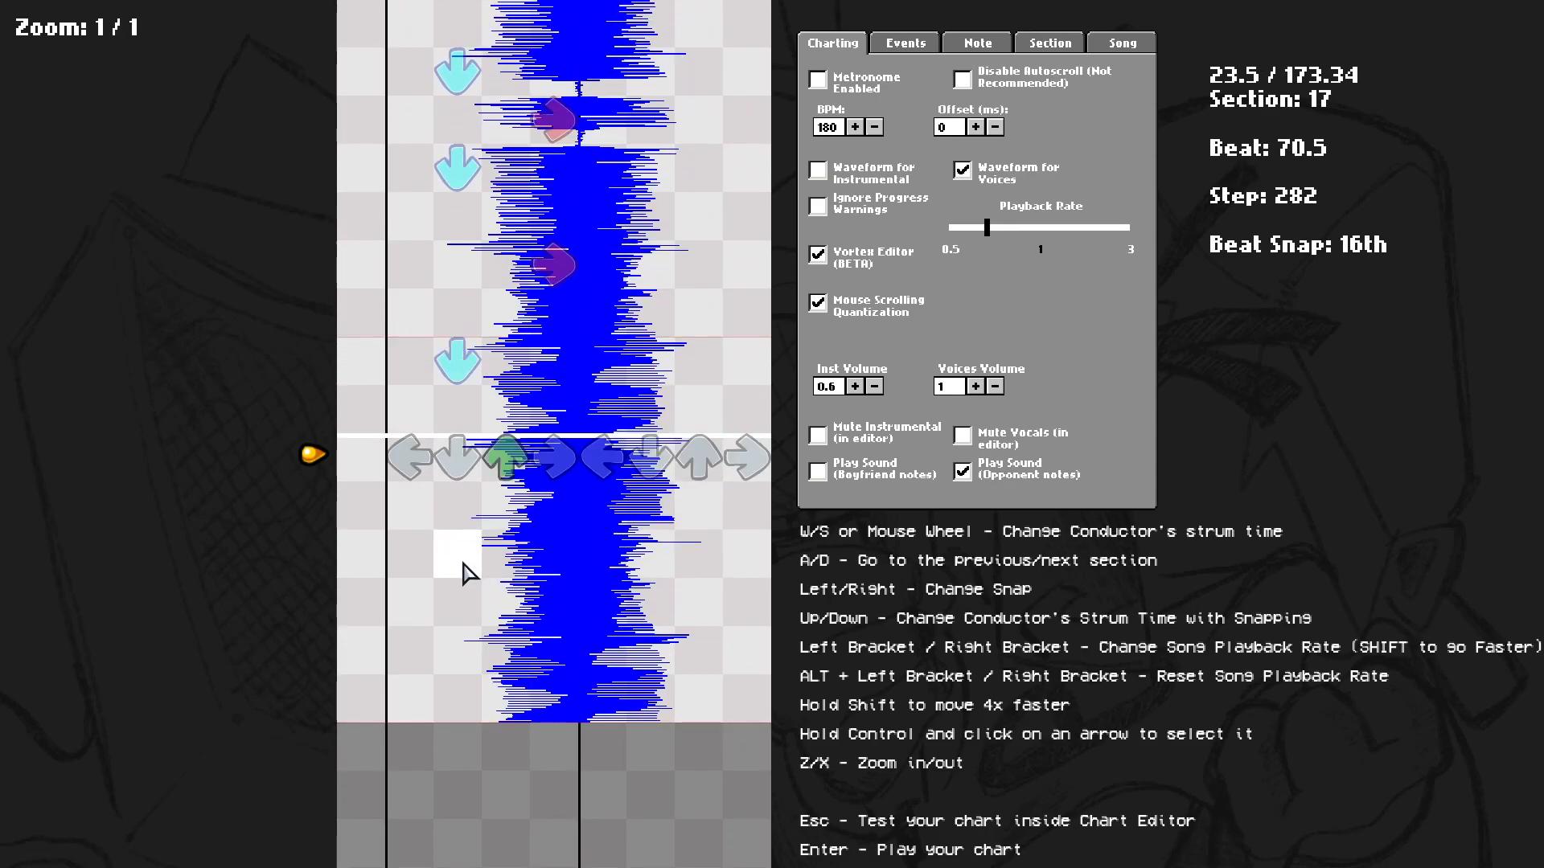
{"action": "left_click", "coordinate": [544, 653]}
{"action": "scroll", "coordinate": [544, 653], "scroll_direction": "up", "scroll_amount": 2}
{"action": "scroll", "coordinate": [545, 659], "scroll_direction": "down", "scroll_amount": 5}
{"action": "scroll", "coordinate": [544, 659], "scroll_direction": "up", "scroll_amount": 4}
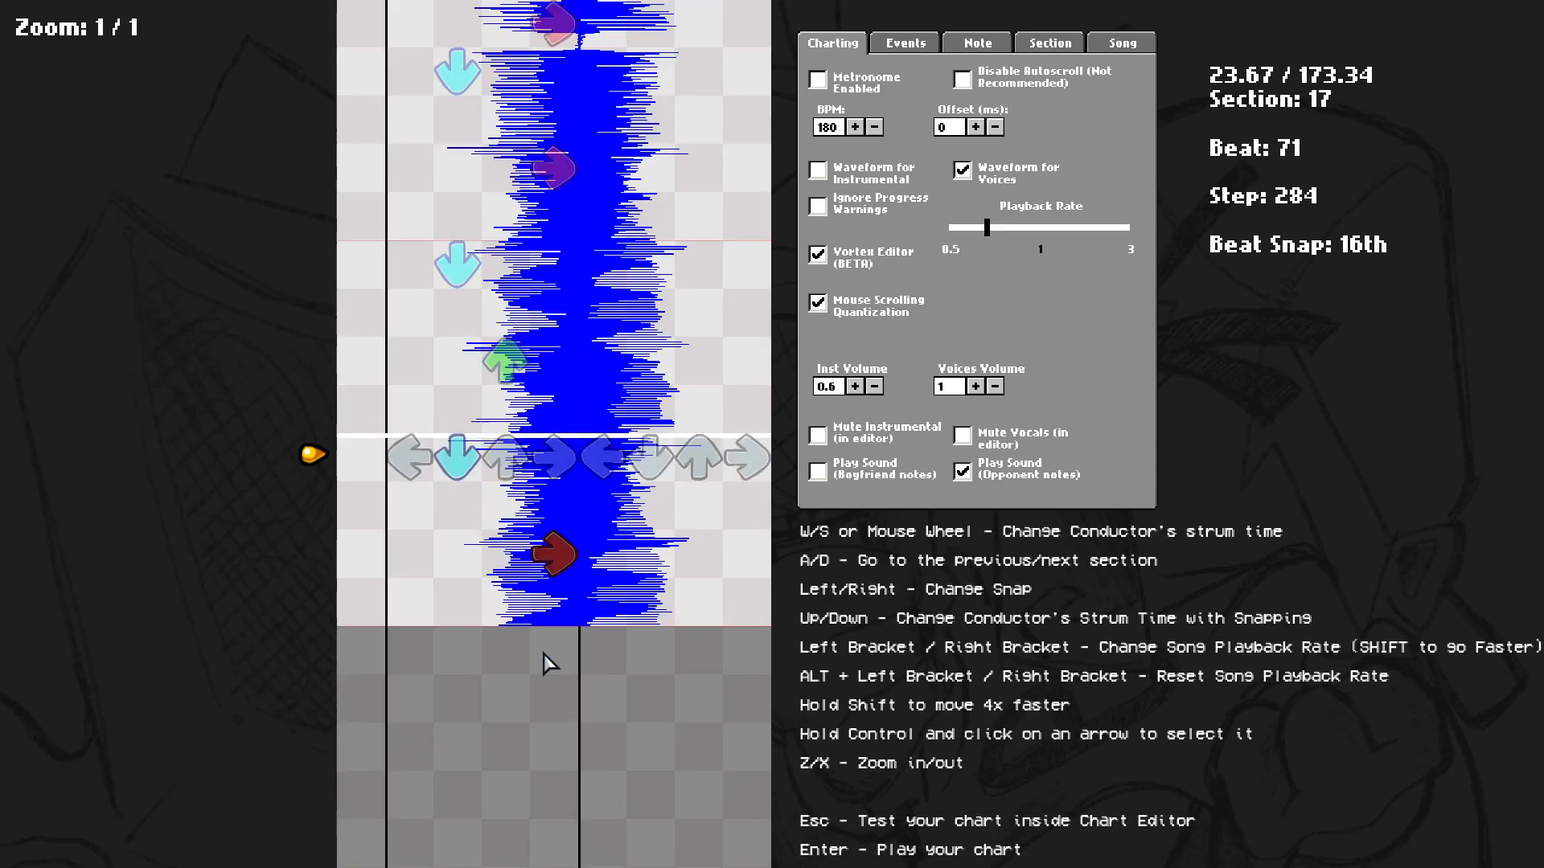
{"action": "left_click", "coordinate": [426, 651]}
{"action": "scroll", "coordinate": [434, 647], "scroll_direction": "up", "scroll_amount": 2}
{"action": "scroll", "coordinate": [437, 672], "scroll_direction": "down", "scroll_amount": 5}
{"action": "scroll", "coordinate": [437, 673], "scroll_direction": "up", "scroll_amount": 2}
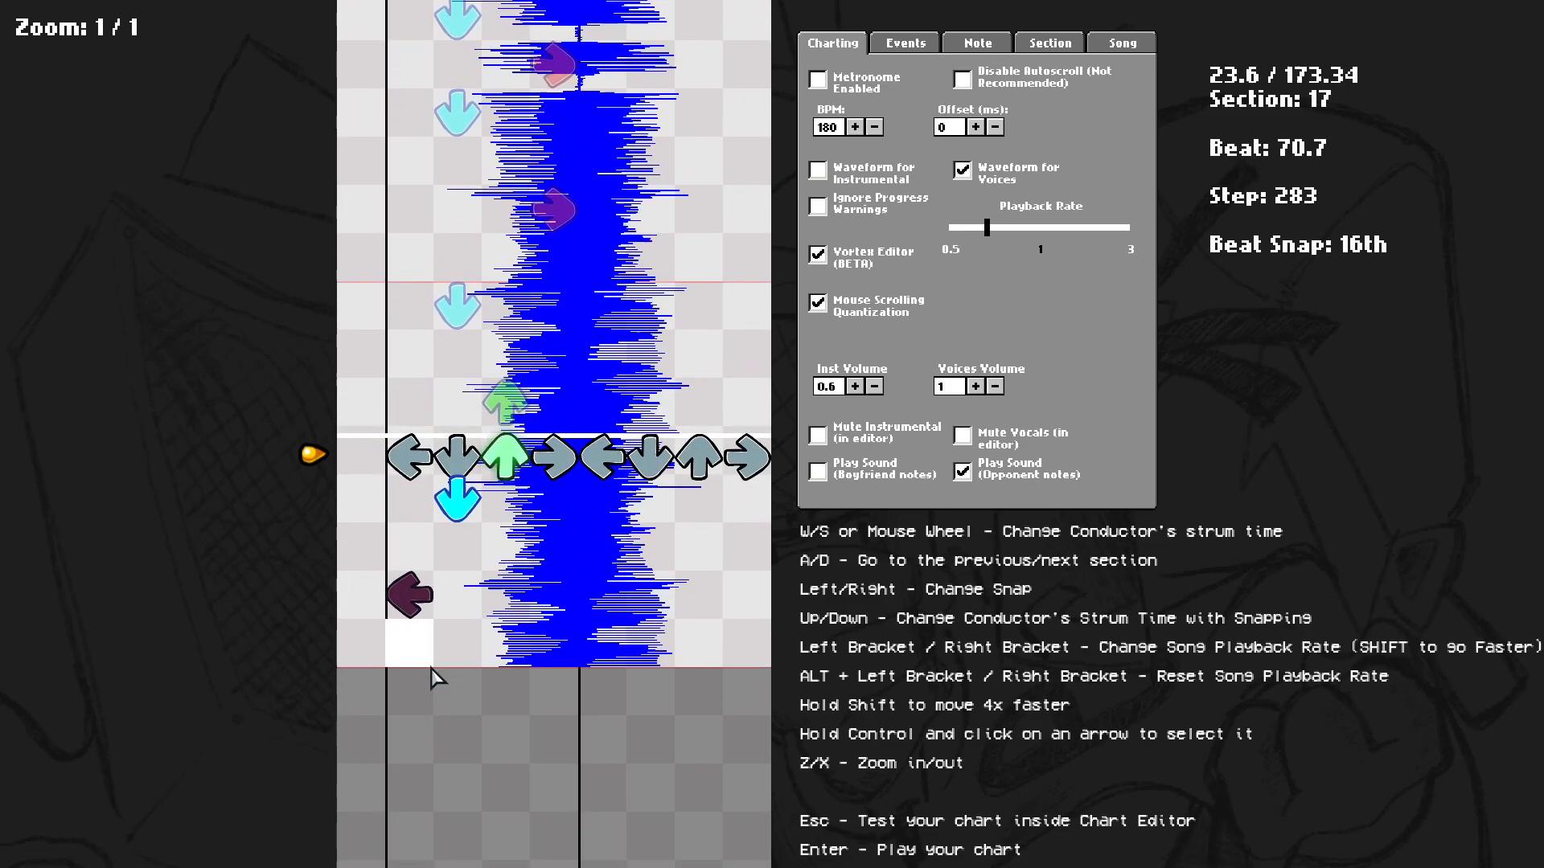
Place the first opponent notes of section 18 on the left, down, right and up lanes.
{"action": "scroll", "coordinate": [434, 675], "scroll_direction": "down", "scroll_amount": 6}
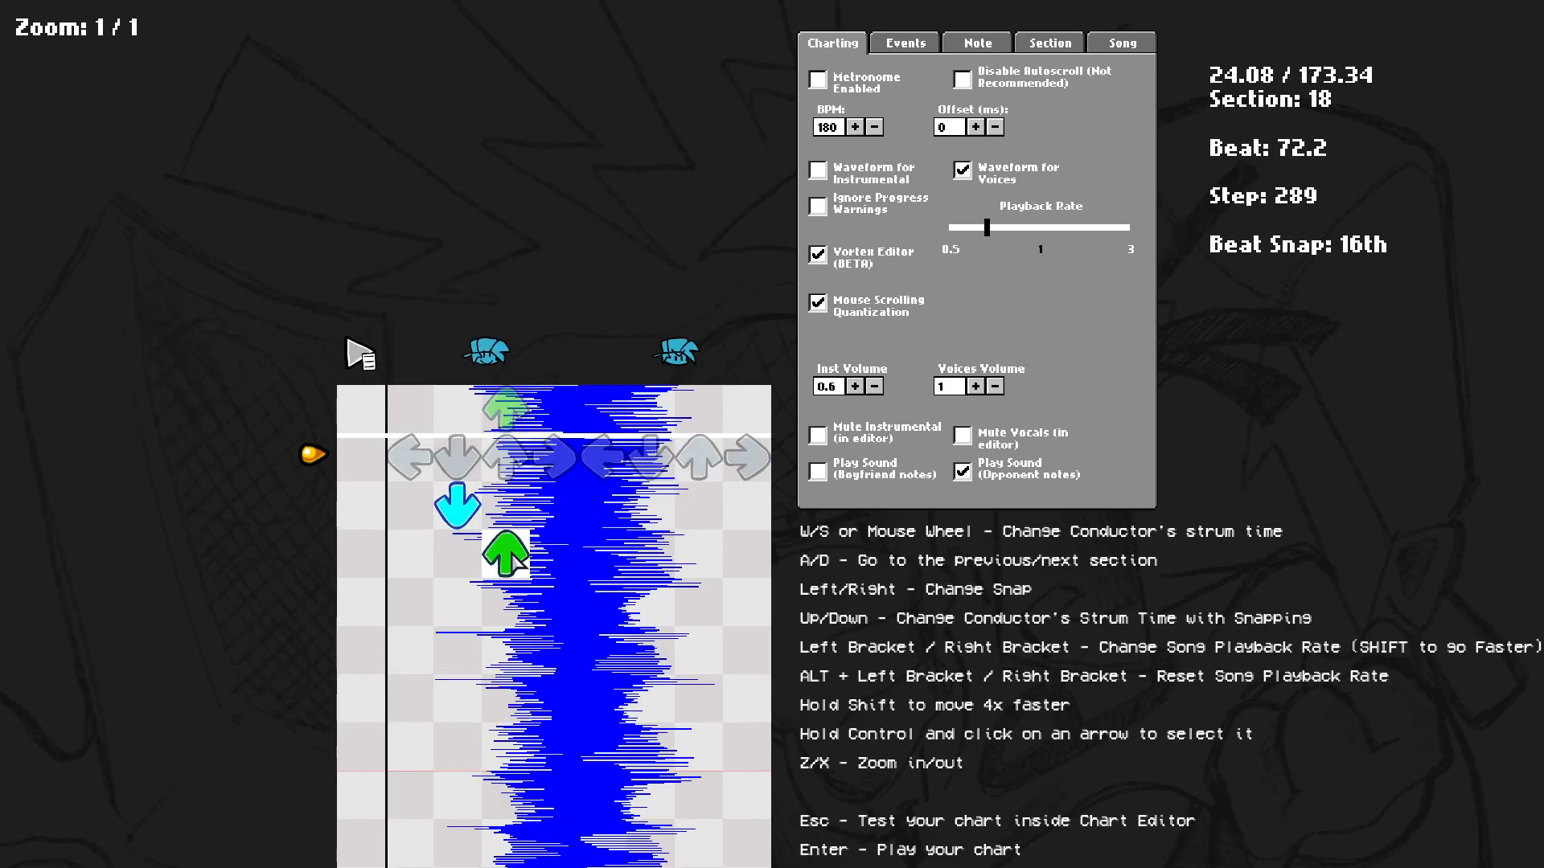
{"action": "left_click", "coordinate": [408, 624]}
{"action": "scroll", "coordinate": [411, 635], "scroll_direction": "up", "scroll_amount": 2}
{"action": "scroll", "coordinate": [418, 644], "scroll_direction": "down", "scroll_amount": 4}
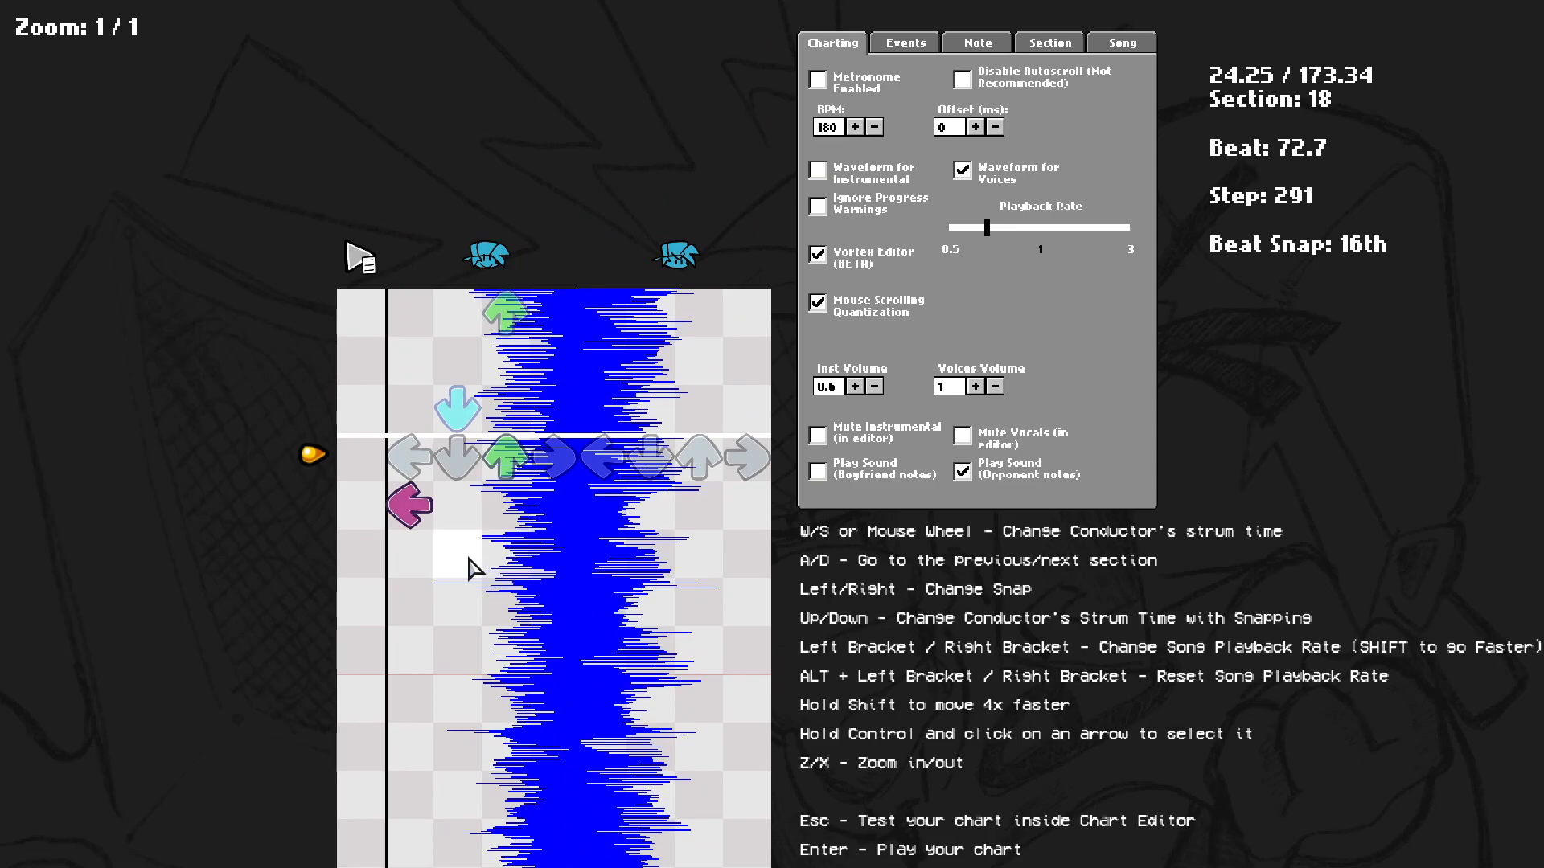
{"action": "left_click", "coordinate": [471, 566]}
{"action": "scroll", "coordinate": [480, 611], "scroll_direction": "up", "scroll_amount": 1}
{"action": "scroll", "coordinate": [455, 547], "scroll_direction": "down", "scroll_amount": 2}
{"action": "scroll", "coordinate": [469, 540], "scroll_direction": "up", "scroll_amount": 3}
{"action": "scroll", "coordinate": [468, 518], "scroll_direction": "down", "scroll_amount": 5}
{"action": "scroll", "coordinate": [515, 547], "scroll_direction": "up", "scroll_amount": 2}
{"action": "left_click", "coordinate": [549, 567]}
{"action": "left_click", "coordinate": [519, 602]}
{"action": "scroll", "coordinate": [521, 602], "scroll_direction": "down", "scroll_amount": 1}
{"action": "scroll", "coordinate": [483, 603], "scroll_direction": "down", "scroll_amount": 1}
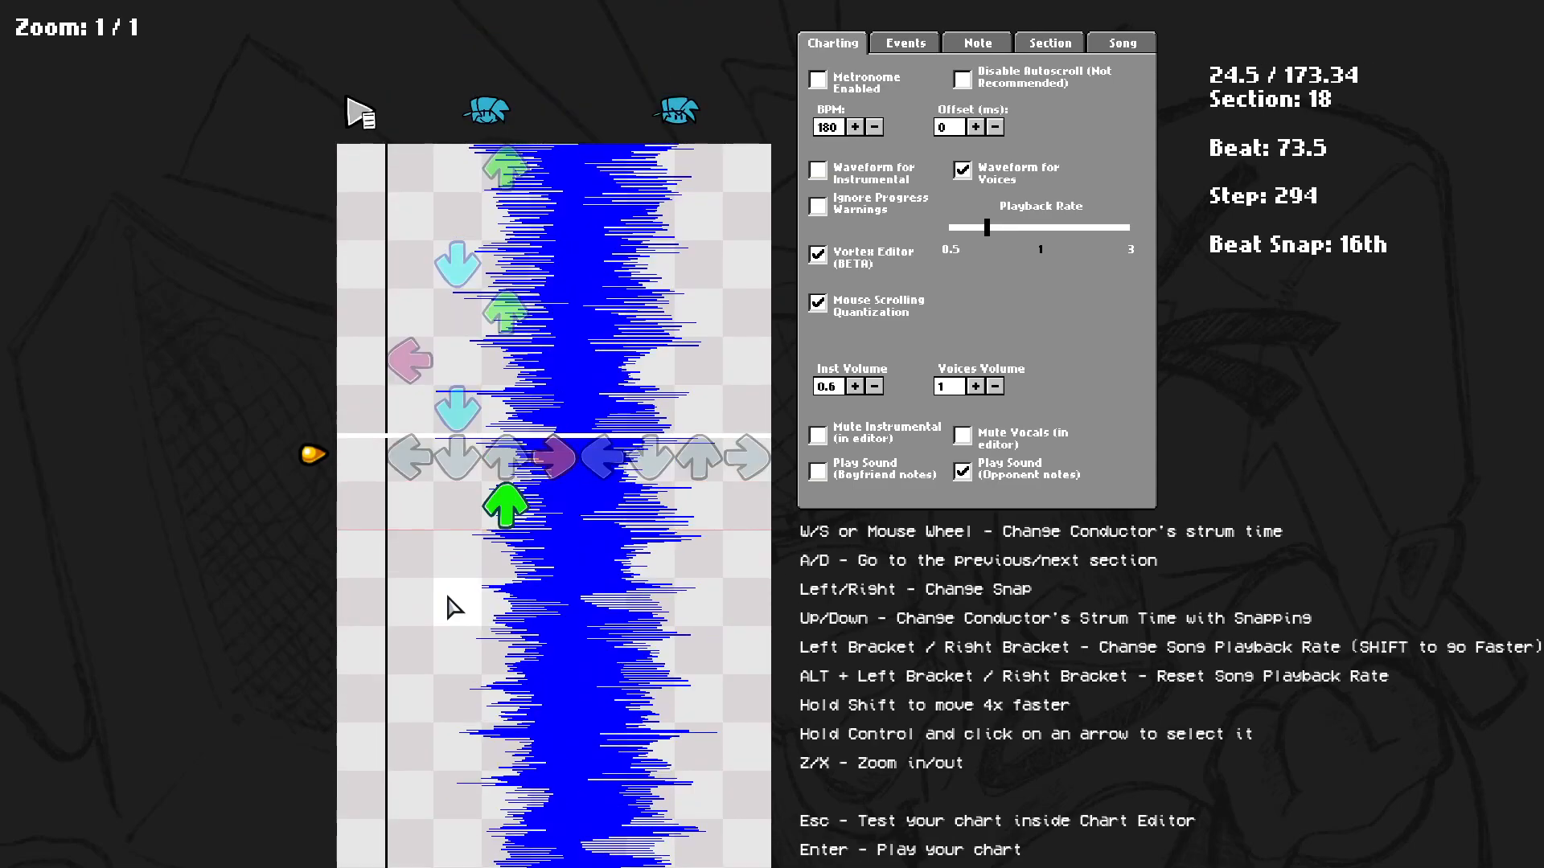
Continue placing opponent notes in section 18, replaying the passage between placements.
{"action": "left_click", "coordinate": [546, 575]}
{"action": "left_click", "coordinate": [453, 611]}
{"action": "scroll", "coordinate": [451, 620], "scroll_direction": "down", "scroll_amount": 1}
{"action": "scroll", "coordinate": [451, 630], "scroll_direction": "up", "scroll_amount": 3}
{"action": "scroll", "coordinate": [465, 621], "scroll_direction": "down", "scroll_amount": 6}
{"action": "scroll", "coordinate": [465, 619], "scroll_direction": "up", "scroll_amount": 4}
{"action": "scroll", "coordinate": [474, 595], "scroll_direction": "down", "scroll_amount": 4}
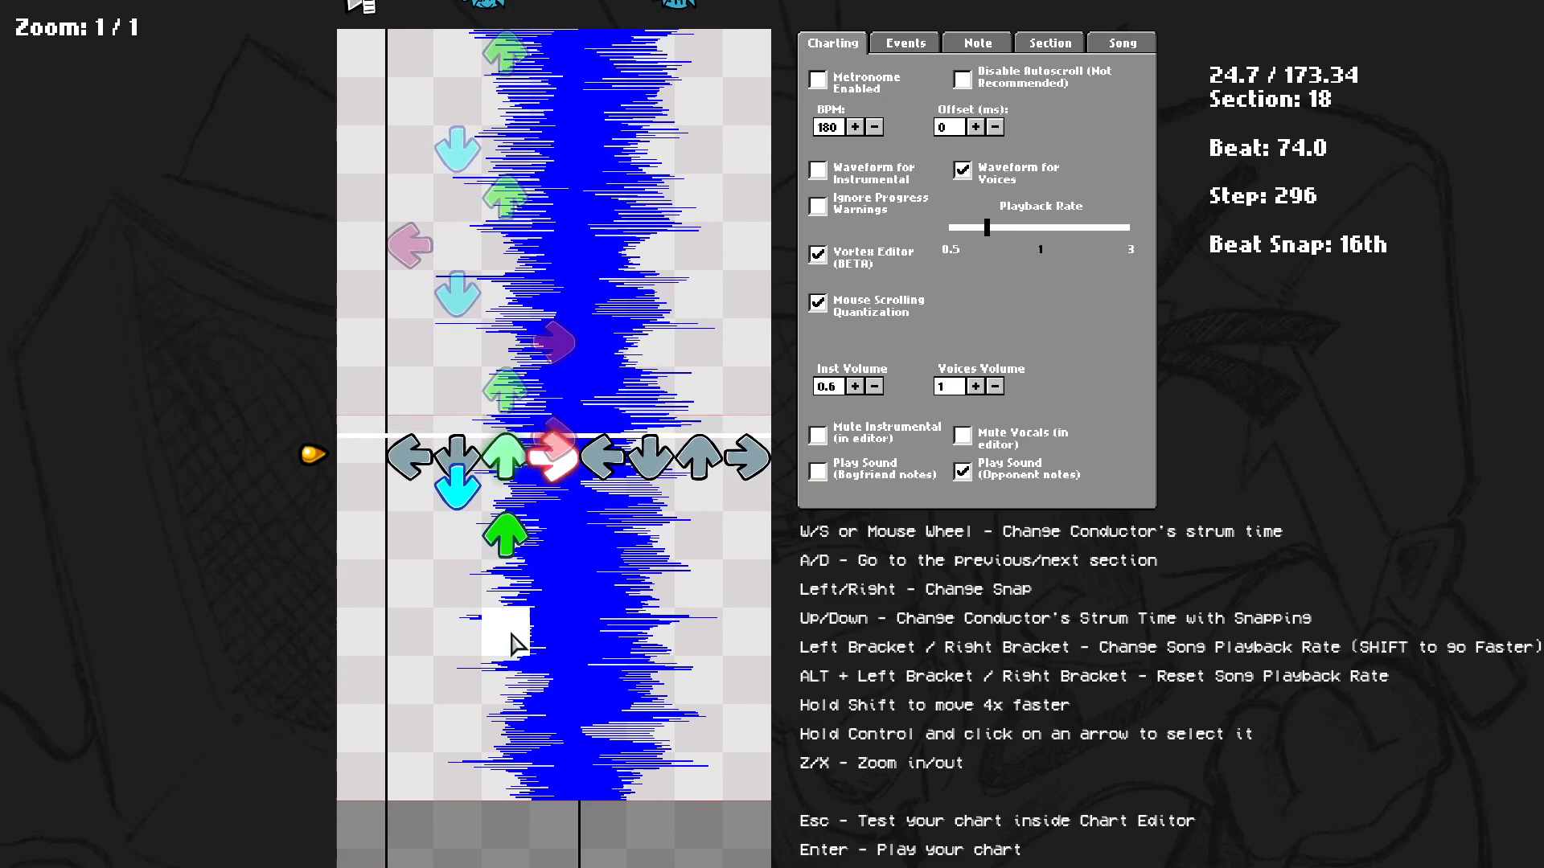
{"action": "left_click", "coordinate": [459, 504]}
{"action": "scroll", "coordinate": [469, 510], "scroll_direction": "up", "scroll_amount": 4}
{"action": "key", "text": "space"}
{"action": "scroll", "coordinate": [509, 525], "scroll_direction": "up", "scroll_amount": 2}
{"action": "left_click", "coordinate": [542, 551]}
{"action": "key", "text": "space"}
{"action": "scroll", "coordinate": [482, 591], "scroll_direction": "up", "scroll_amount": 2}
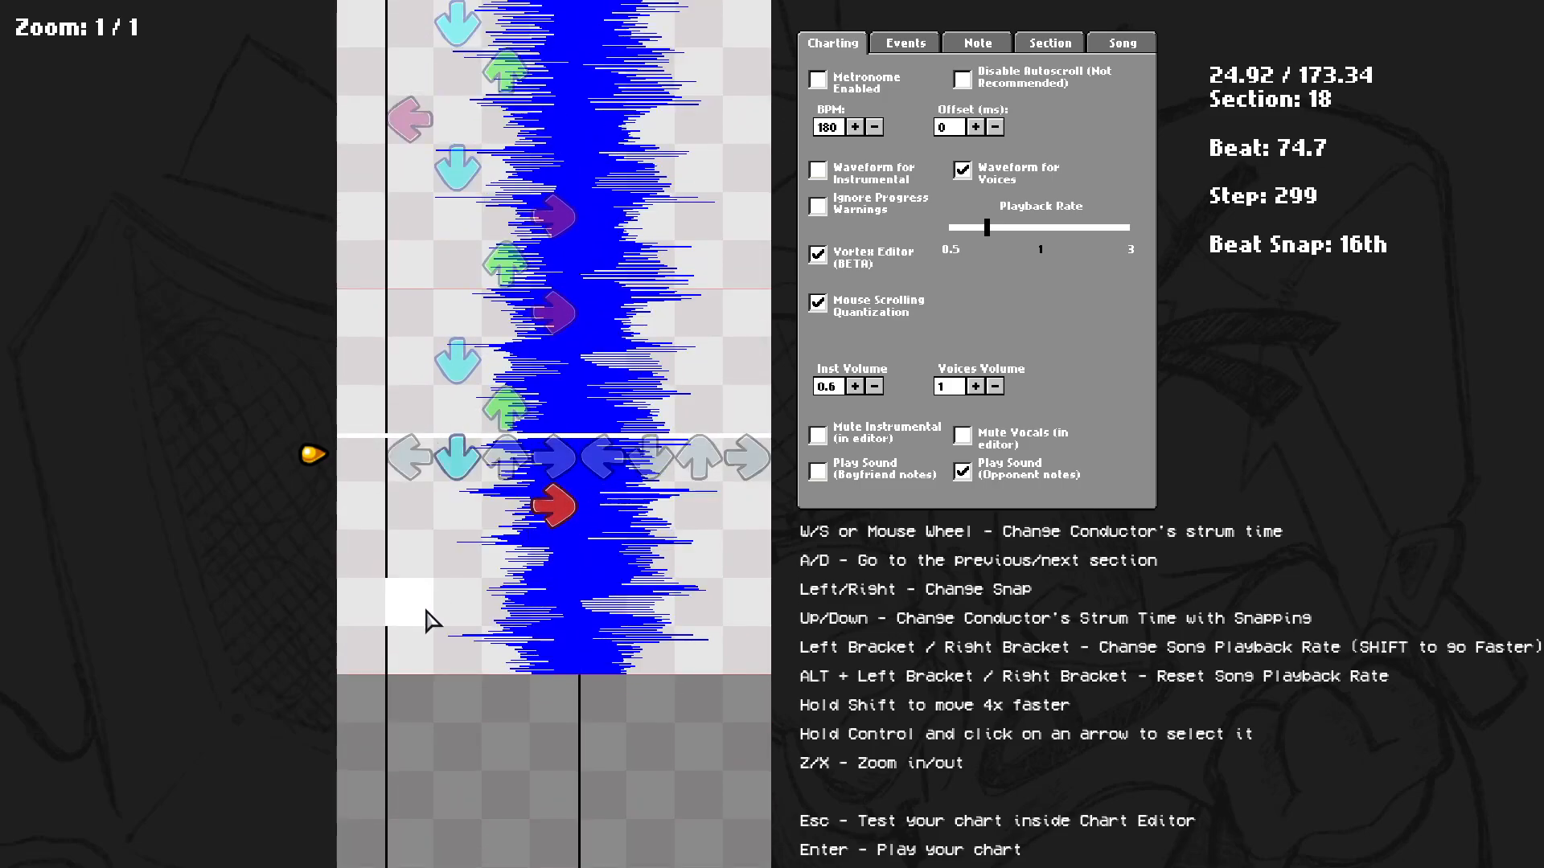
Place the remaining opponent notes at the end of section 18 and in section 19.
{"action": "scroll", "coordinate": [460, 643], "scroll_direction": "down", "scroll_amount": 1}
{"action": "scroll", "coordinate": [460, 647], "scroll_direction": "up", "scroll_amount": 6}
{"action": "key", "text": "space"}
{"action": "scroll", "coordinate": [491, 450], "scroll_direction": "up", "scroll_amount": 2}
{"action": "left_click", "coordinate": [509, 558]}
{"action": "scroll", "coordinate": [513, 563], "scroll_direction": "up", "scroll_amount": 2}
{"action": "key", "text": "space"}
{"action": "scroll", "coordinate": [492, 548], "scroll_direction": "up", "scroll_amount": 2}
{"action": "key", "text": "space"}
{"action": "scroll", "coordinate": [475, 450], "scroll_direction": "down", "scroll_amount": 1}
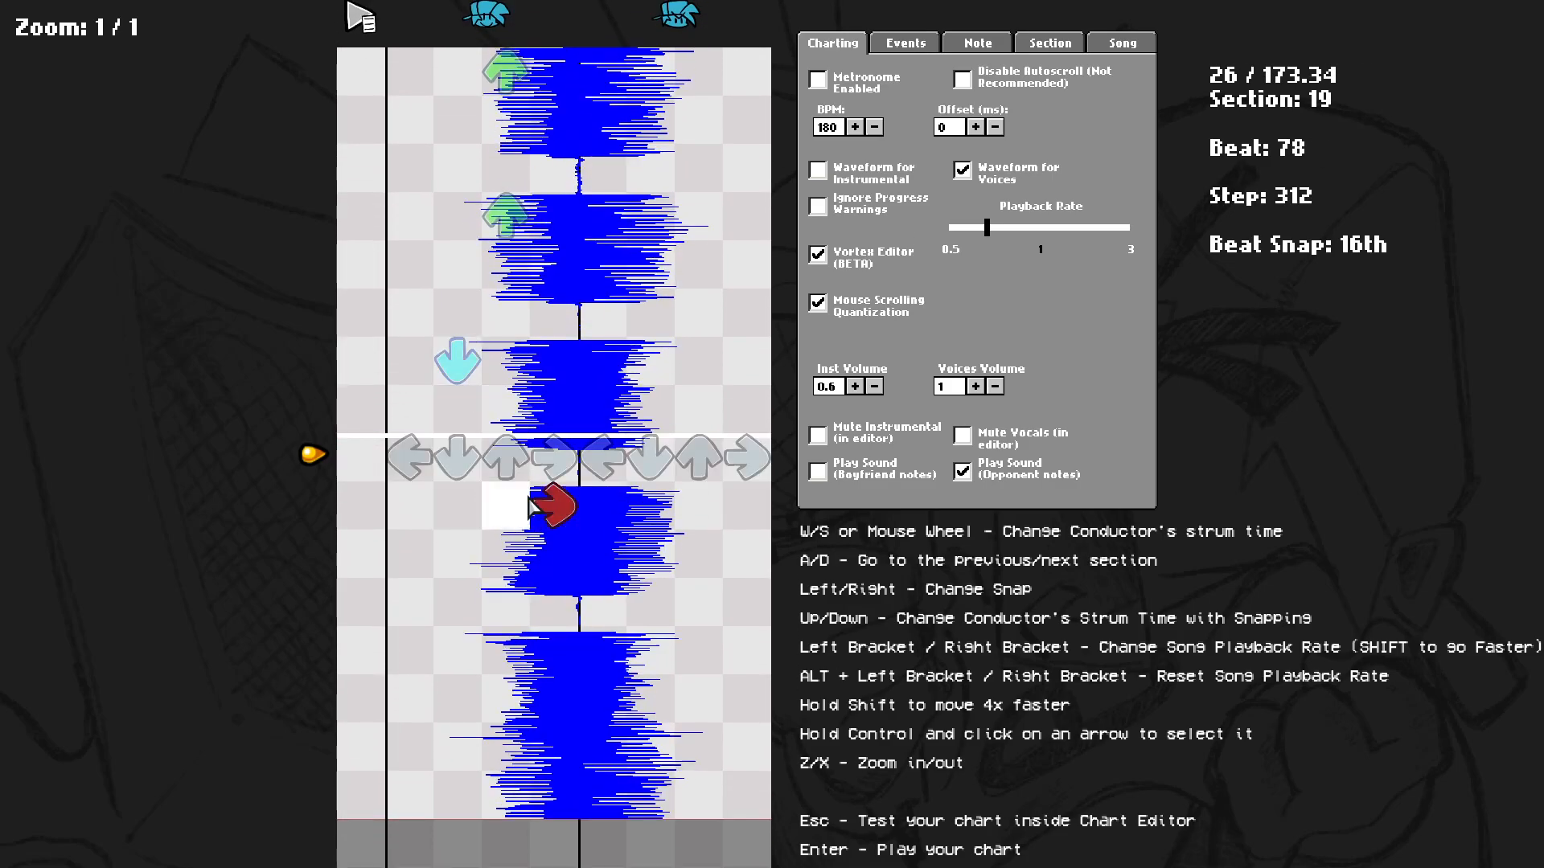
{"action": "left_click", "coordinate": [473, 648]}
{"action": "key", "text": "space"}
{"action": "scroll", "coordinate": [562, 571], "scroll_direction": "up", "scroll_amount": 3}
{"action": "key", "text": "space"}
{"action": "key", "text": "space"}
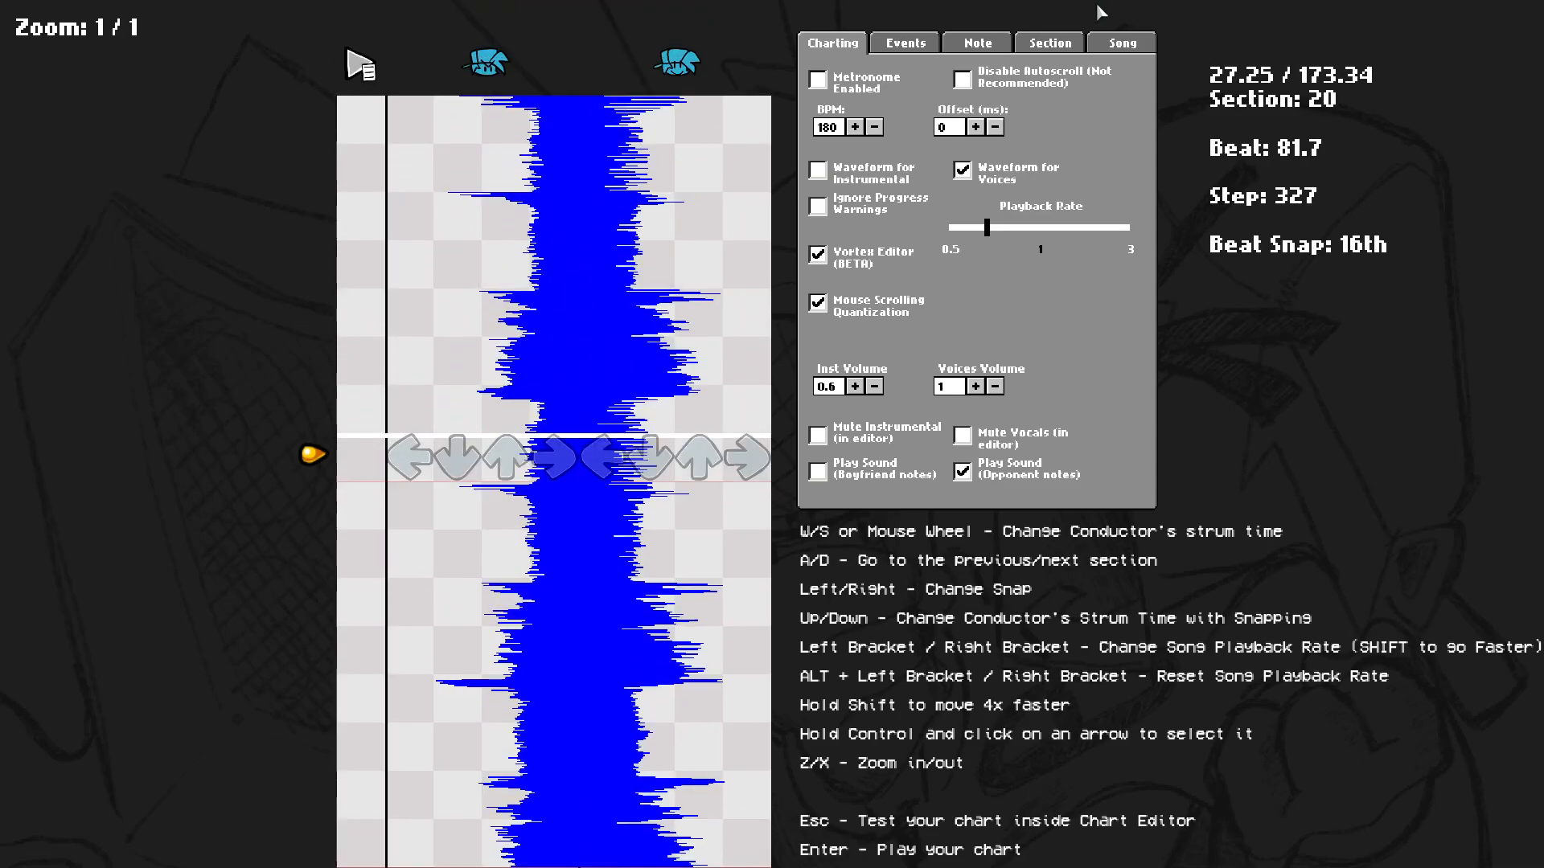
Copy sections 16 and 17 and paste them into sections 20 and 21, four sections later.
{"action": "left_click", "coordinate": [1050, 43]}
{"action": "key", "text": "shift+a"}
{"action": "left_click", "coordinate": [899, 300]}
{"action": "key", "text": "shift+d"}
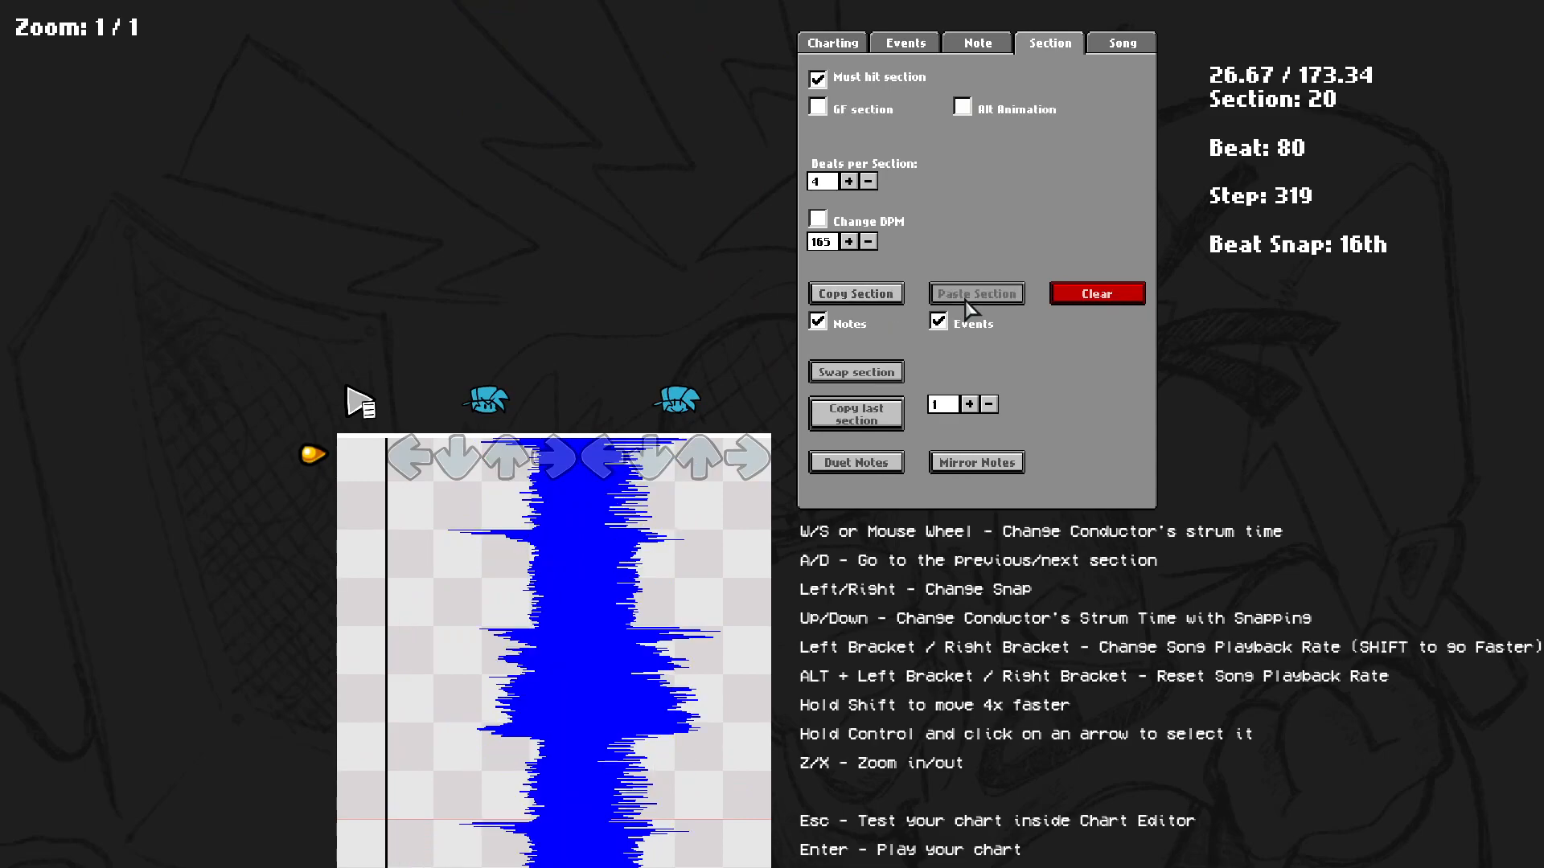
{"action": "left_click", "coordinate": [967, 303]}
{"action": "key", "text": "space"}
{"action": "key", "text": "shift+a"}
{"action": "left_click", "coordinate": [857, 293]}
{"action": "key", "text": "shift+d"}
{"action": "left_click", "coordinate": [960, 296]}
Copy sections 18 and 19 and paste them into sections 22 and 23.
{"action": "key", "text": "space"}
{"action": "key", "text": "shift+a"}
{"action": "left_click", "coordinate": [856, 294]}
{"action": "key", "text": "shift+d"}
{"action": "left_click", "coordinate": [958, 296]}
{"action": "key", "text": "shift+a"}
{"action": "left_click", "coordinate": [857, 293]}
{"action": "key", "text": "shift+d"}
{"action": "left_click", "coordinate": [953, 296]}
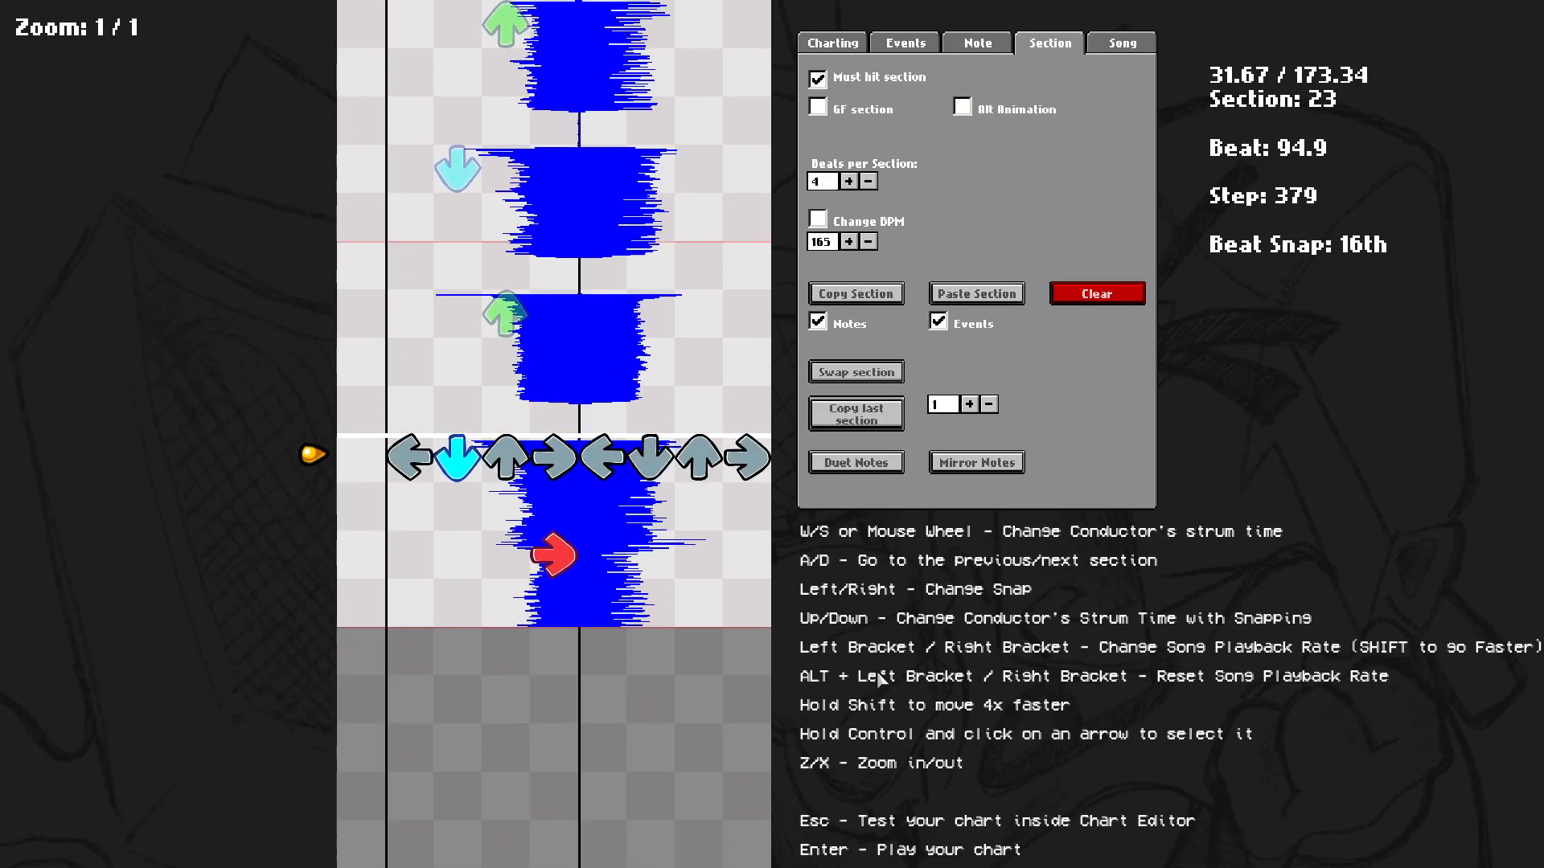
Play the chart in-game, resume from the pause menu, and return to the chart editor.
{"action": "key", "text": "Return"}
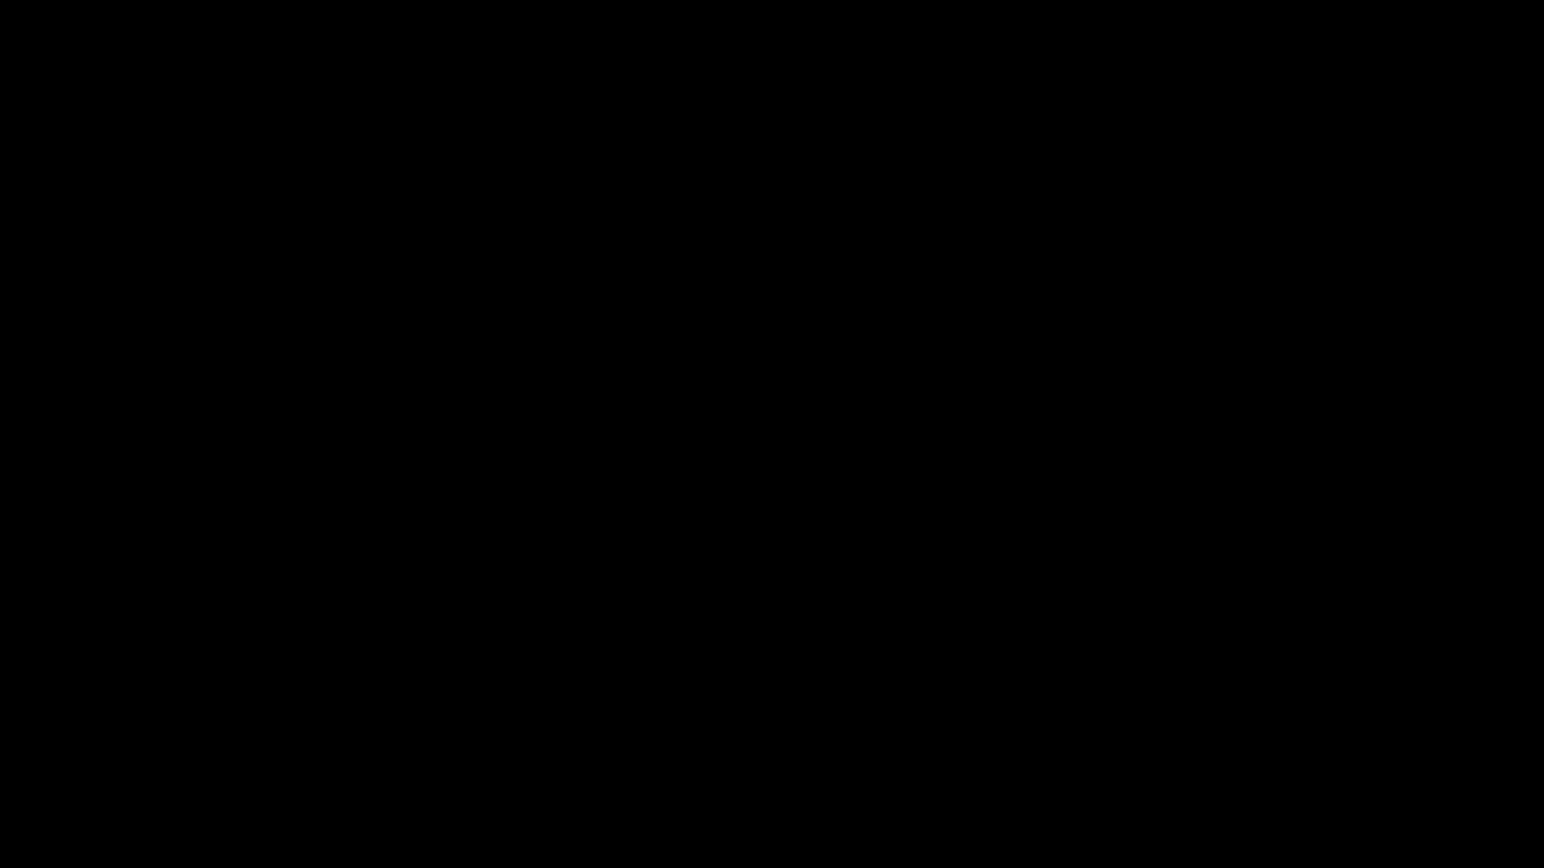
{"action": "key", "text": "Return"}
{"action": "key", "text": "Down"}
{"action": "key", "text": "Down"}
{"action": "key", "text": "Down"}
{"action": "key", "text": "Down"}
{"action": "key", "text": "Down"}
{"action": "key", "text": "Up"}
{"action": "key", "text": "Up"}
{"action": "key", "text": "Down"}
{"action": "key", "text": "Up"}
{"action": "key", "text": "Up"}
{"action": "key", "text": "Up"}
{"action": "key", "text": "Up"}
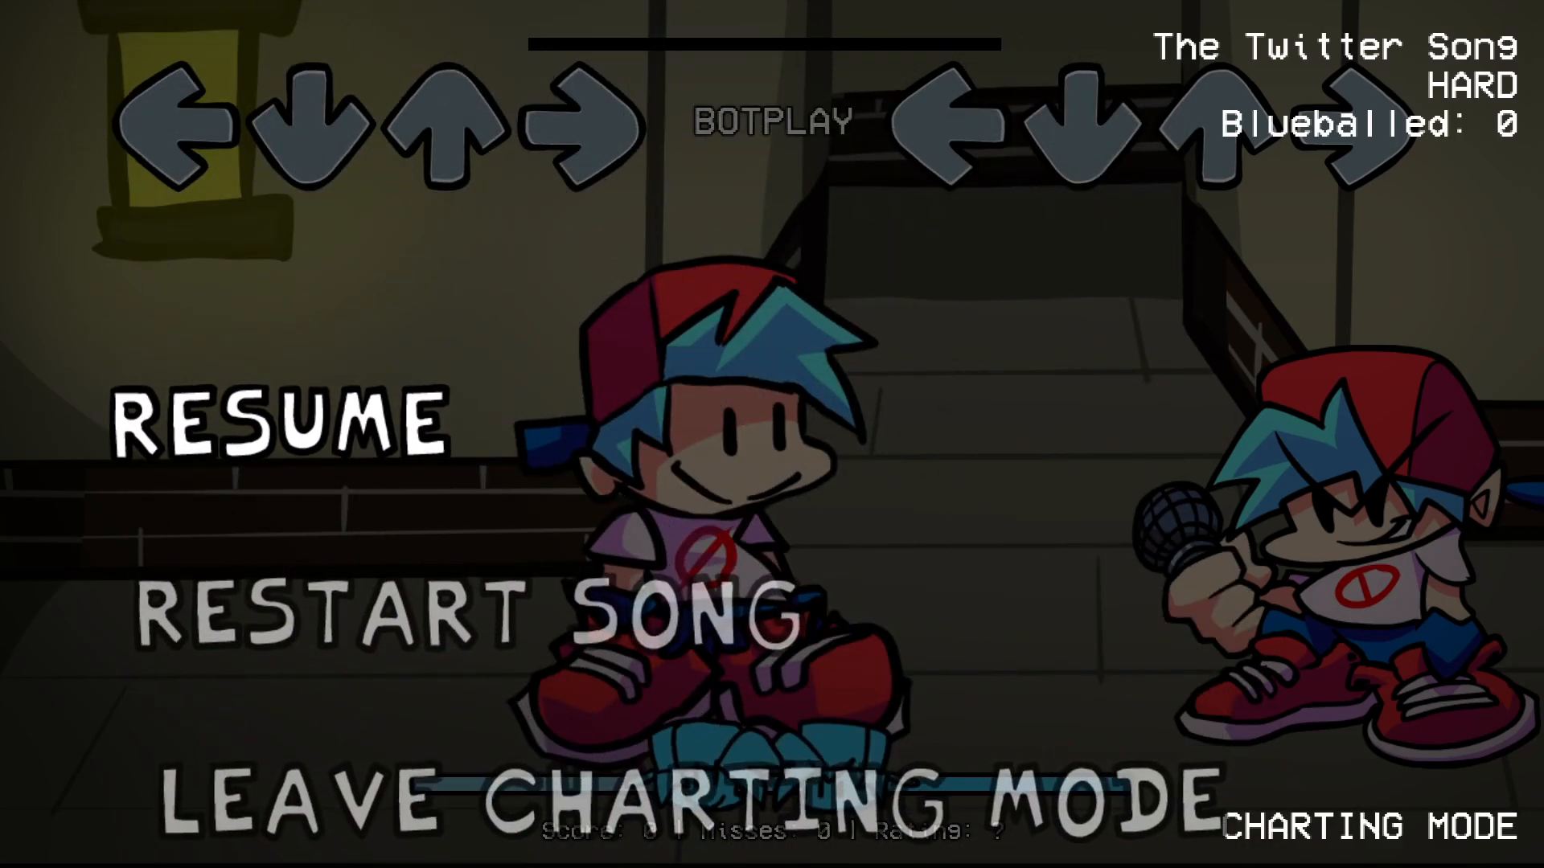
{"action": "key", "text": "Return"}
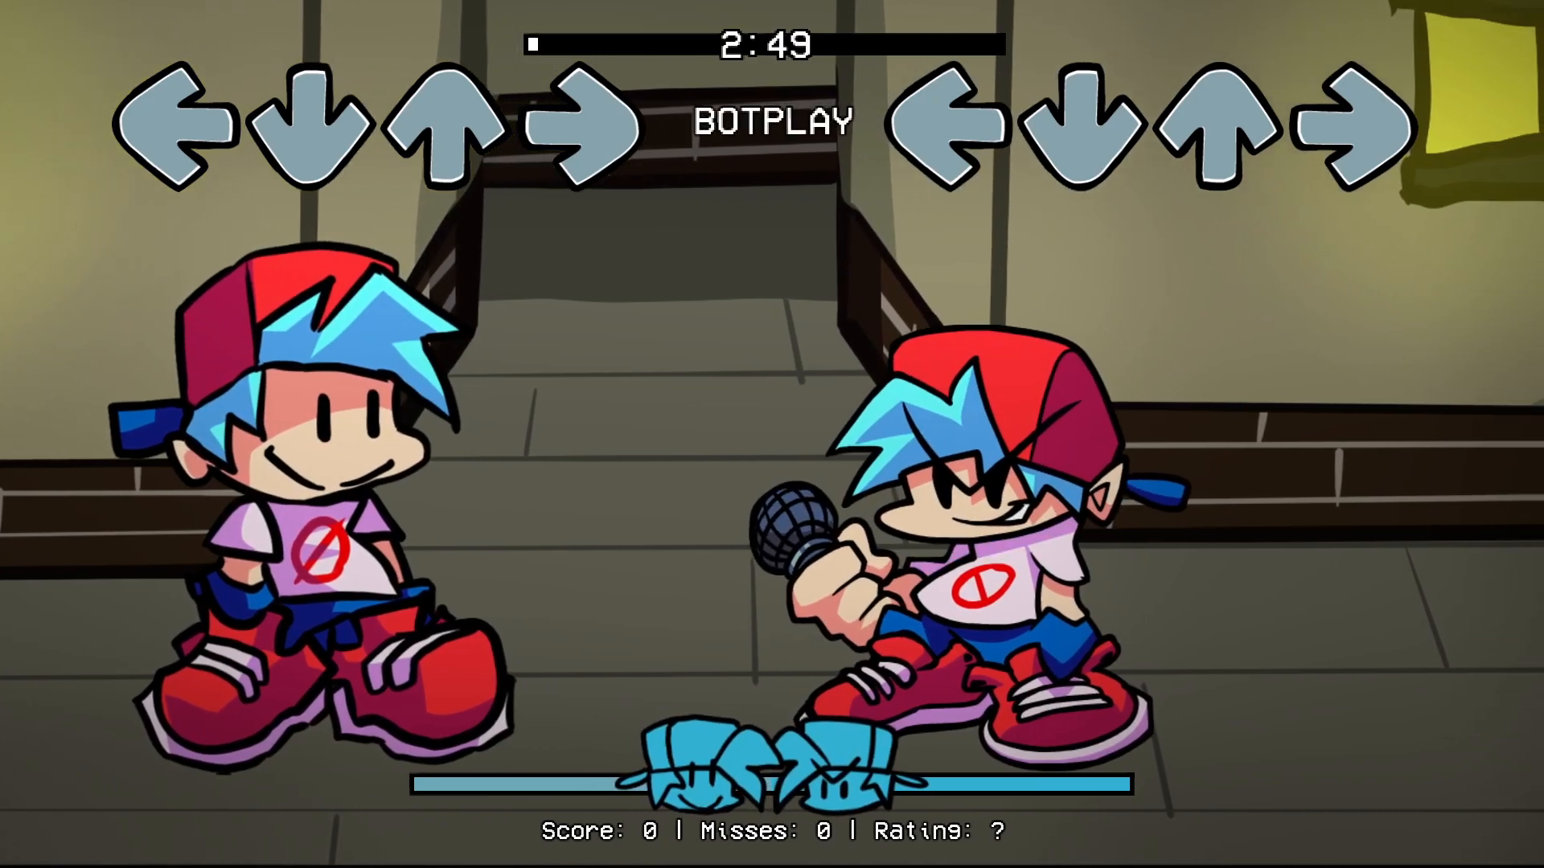
{"action": "key", "text": "7"}
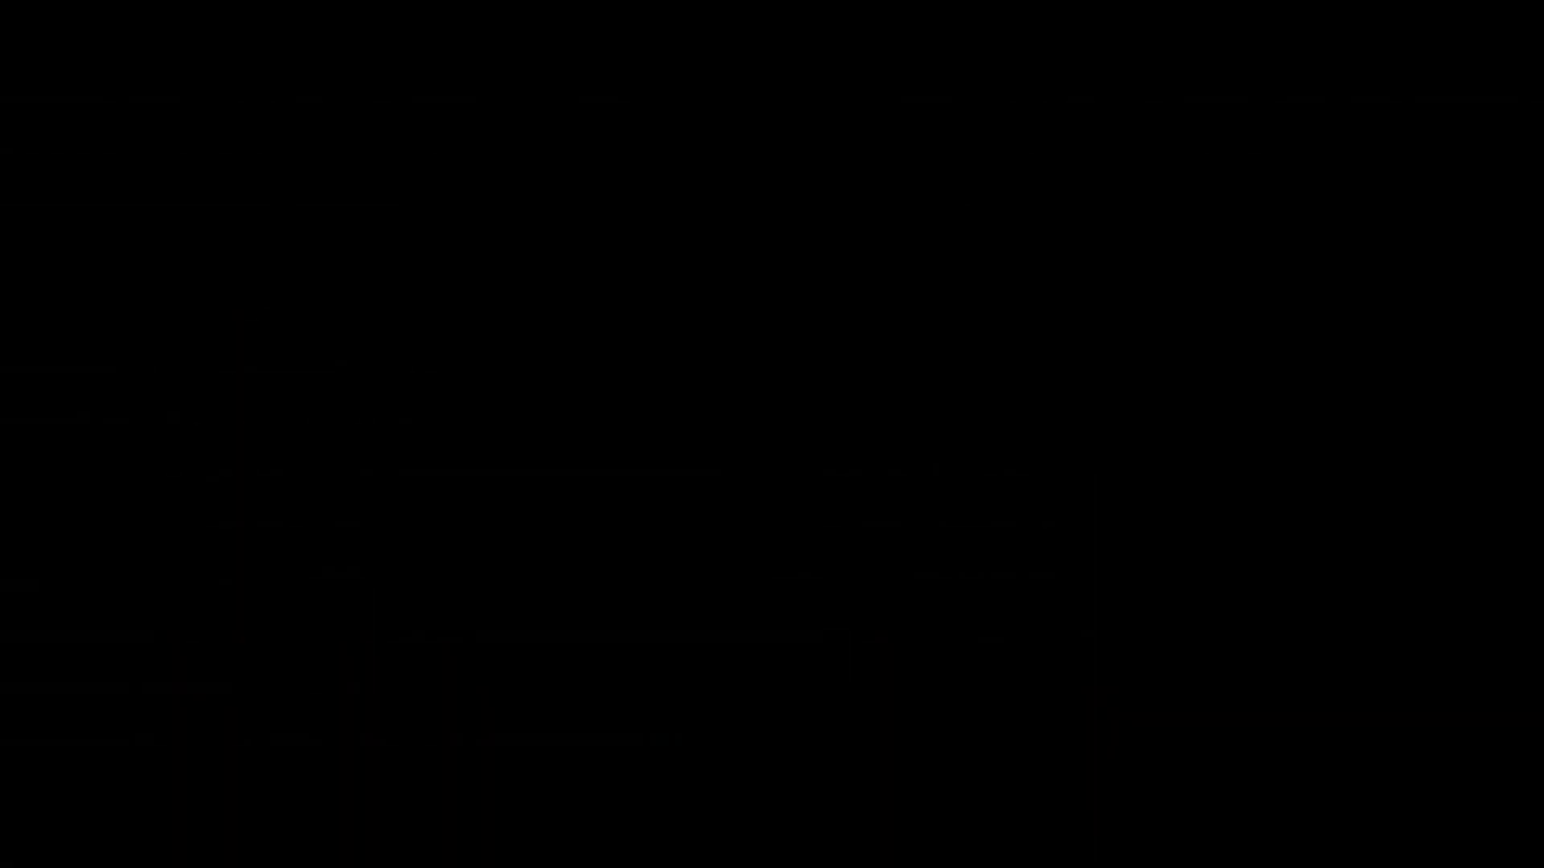
{"action": "scroll", "coordinate": [692, 855], "scroll_direction": "up", "scroll_amount": 13}
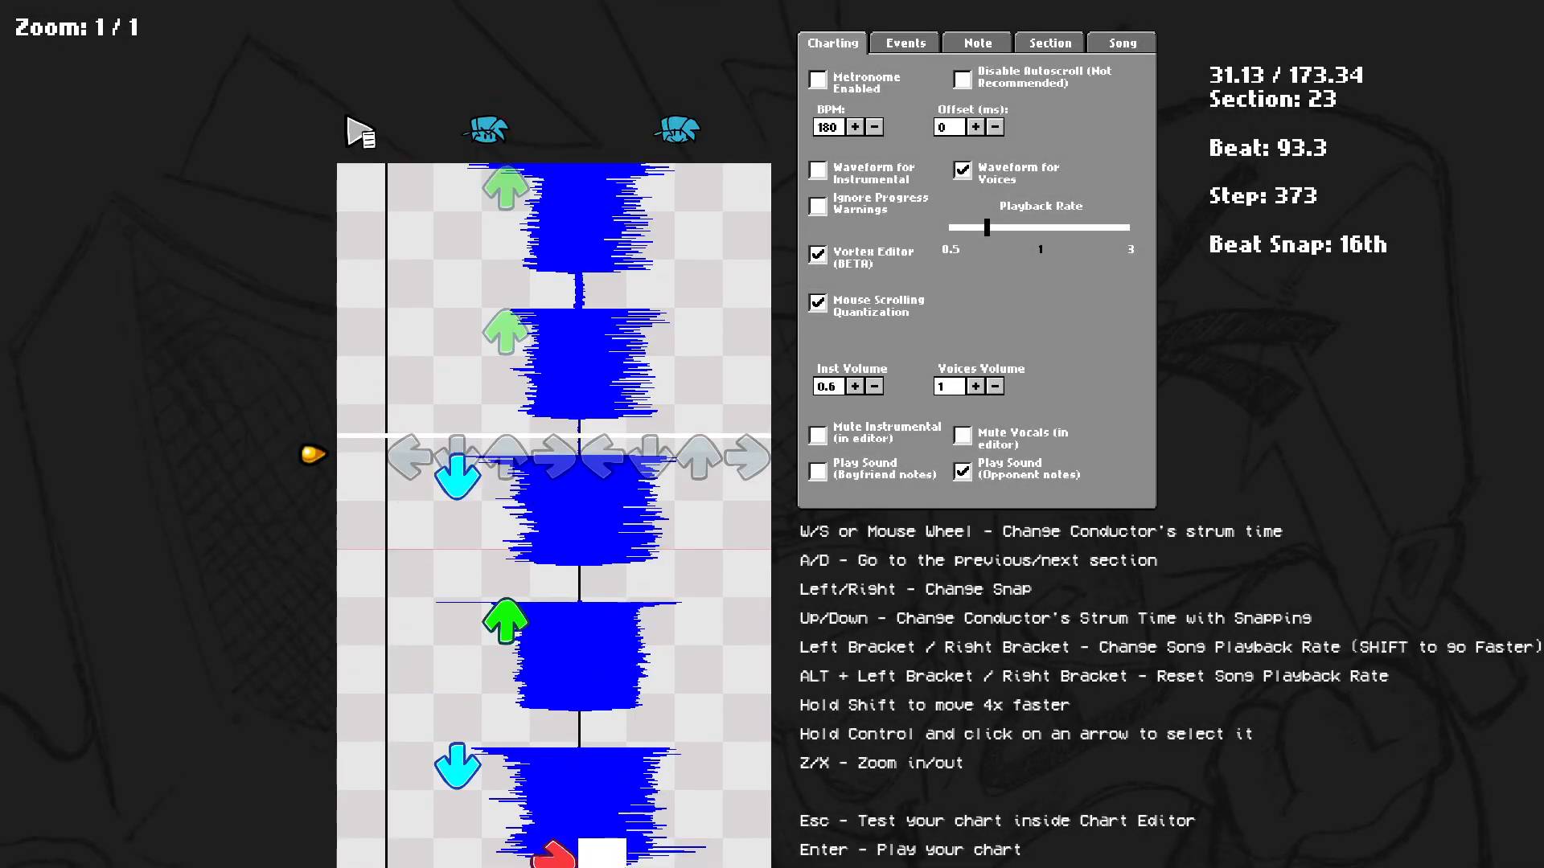
Test the chart inside the chart editor, starting from a few sections earlier.
{"action": "key", "text": "Escape"}
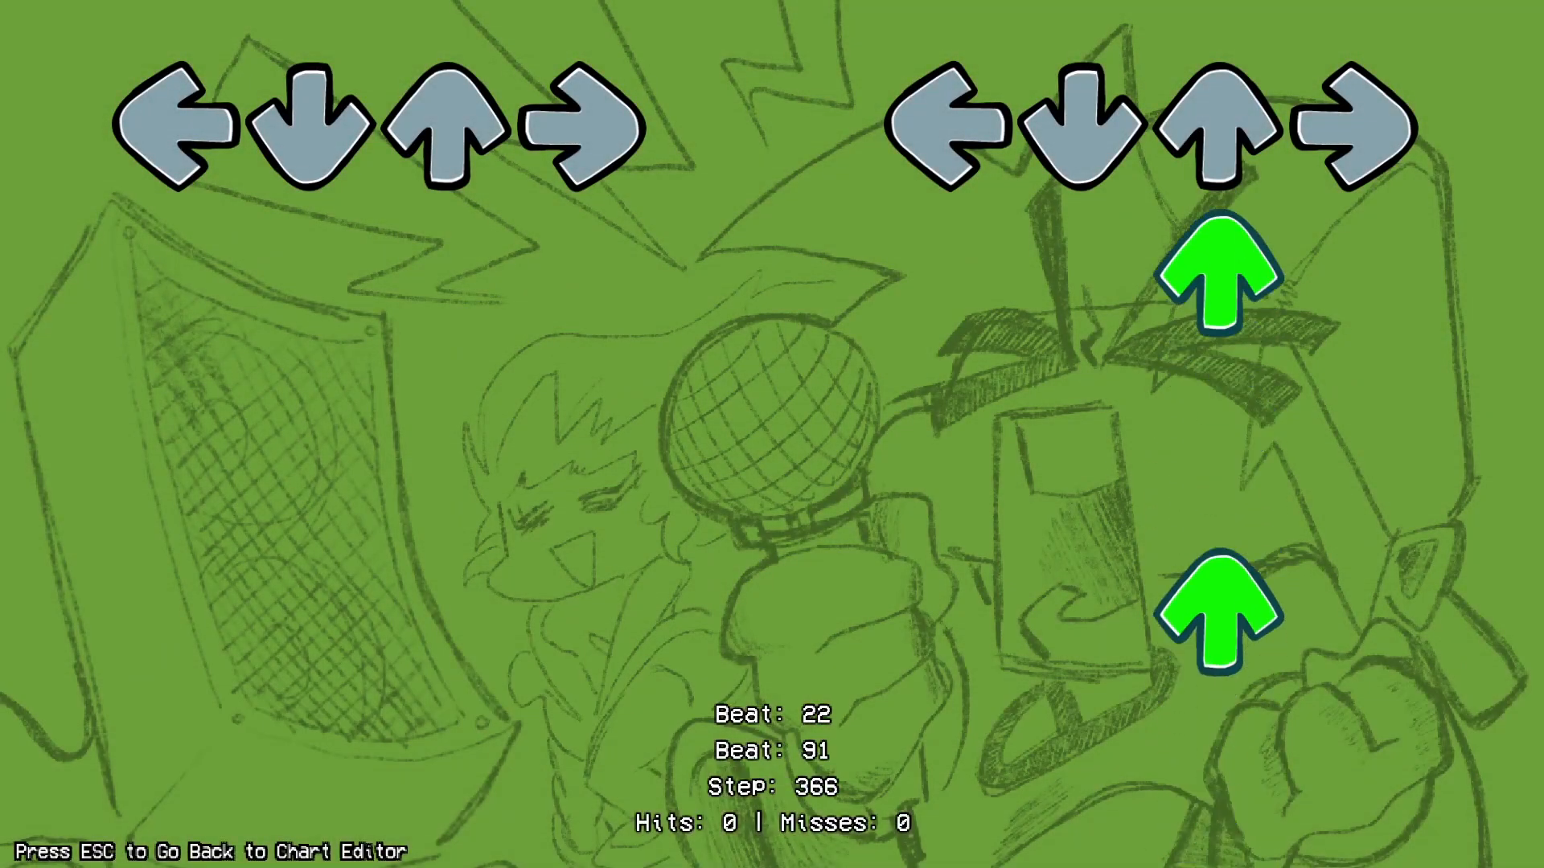
{"action": "key", "text": "Escape"}
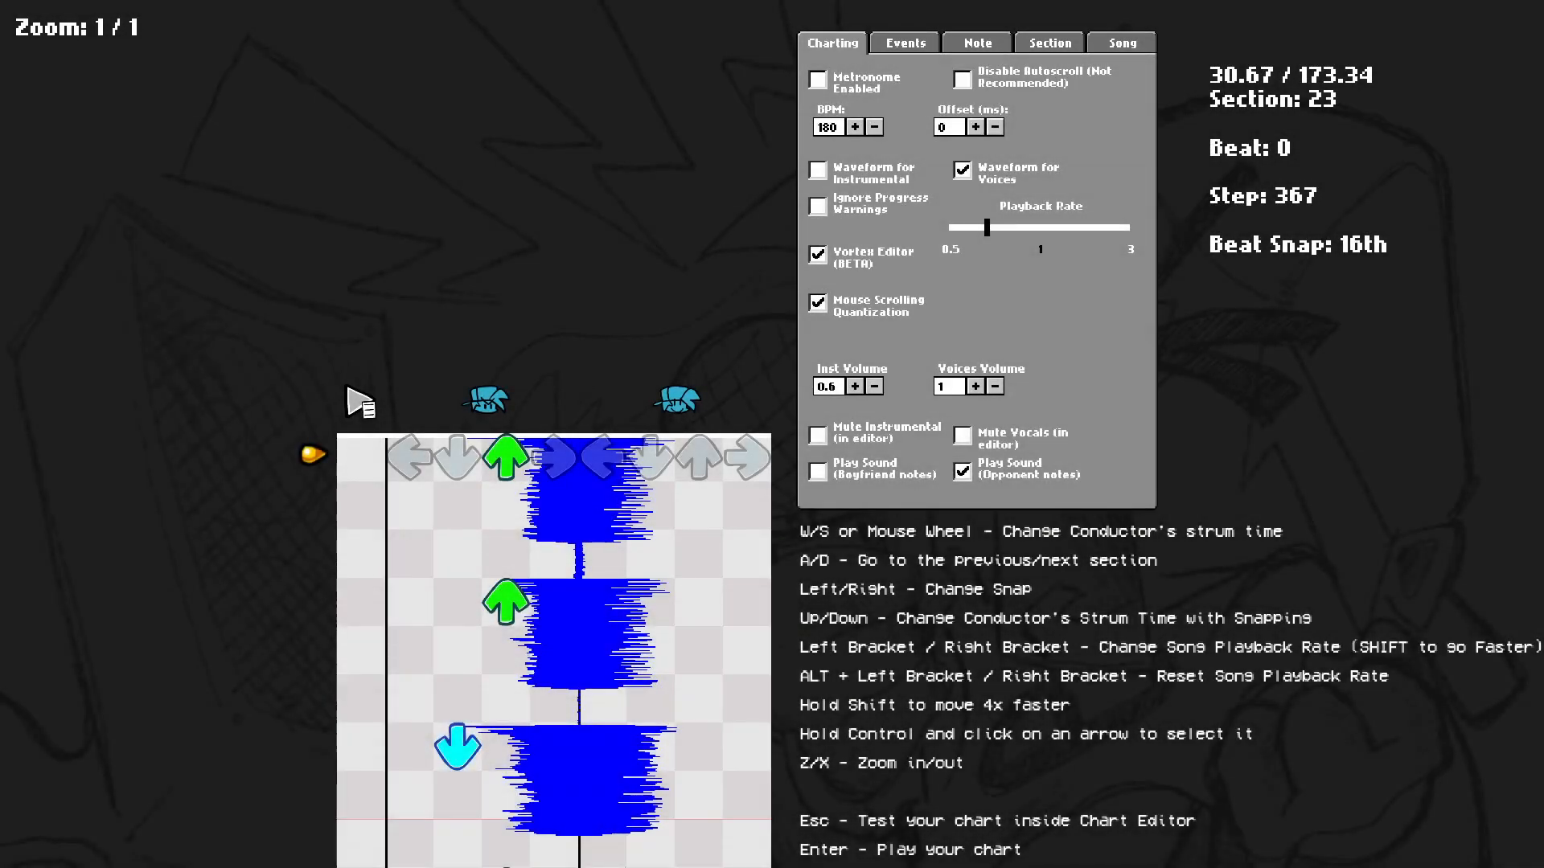
{"action": "key", "text": "a"}
{"action": "key", "text": "a"}
{"action": "key", "text": "a"}
{"action": "key", "text": "a"}
{"action": "key", "text": "a"}
{"action": "key", "text": "a"}
{"action": "key", "text": "a"}
{"action": "key", "text": "a"}
{"action": "key", "text": "d"}
{"action": "key", "text": "Escape"}
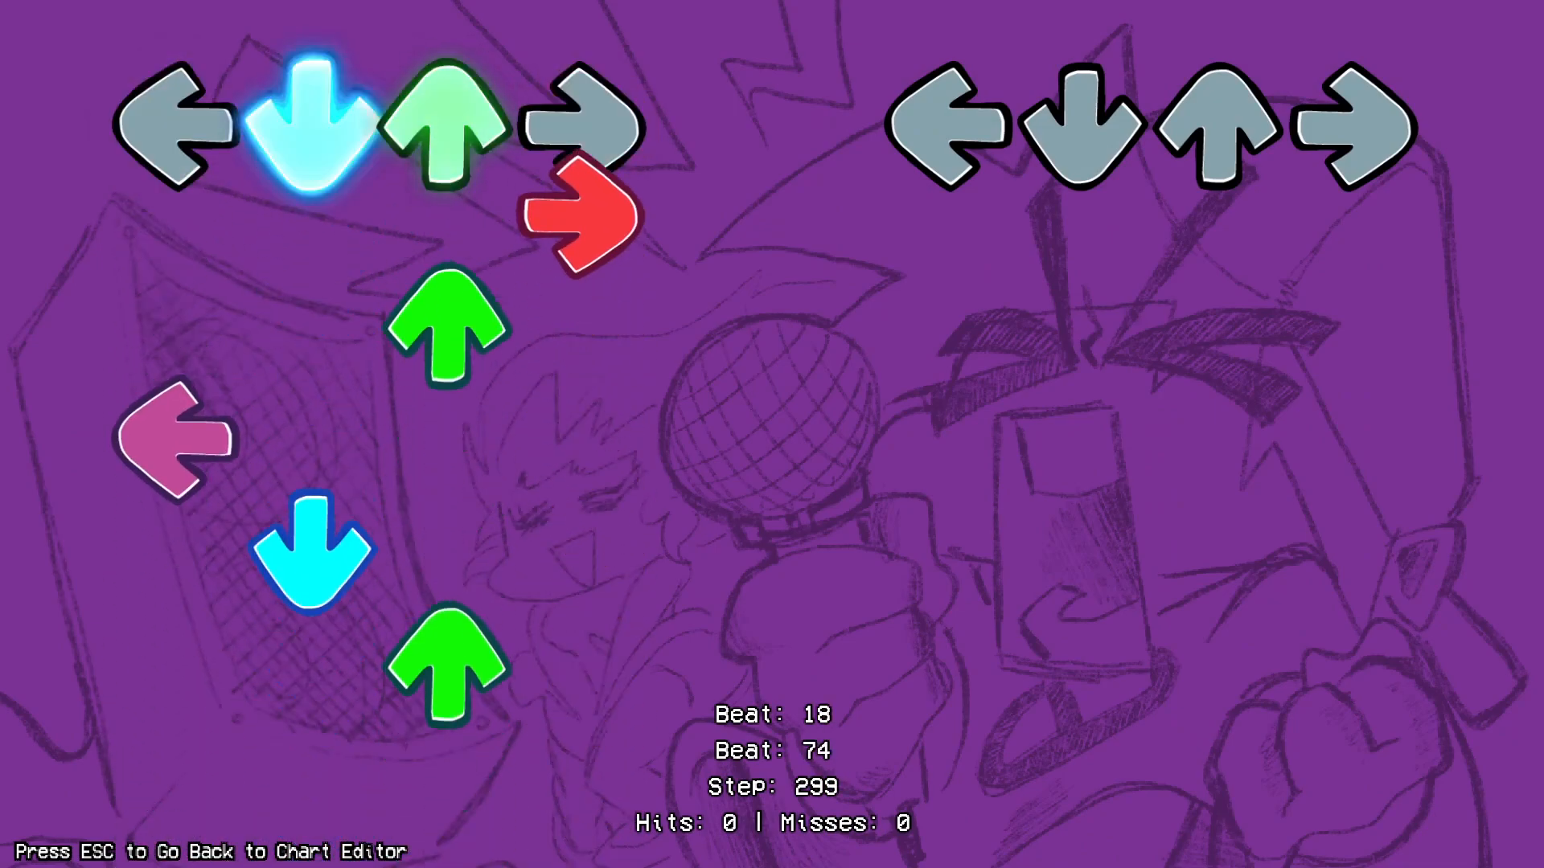
Play along with the test chart by hitting the arrow notes.
{"action": "key", "text": "Up"}
{"action": "key", "text": "Down"}
{"action": "key", "text": "Left"}
{"action": "key", "text": "Down"}
{"action": "key", "text": "Left"}
{"action": "key", "text": "Left"}
{"action": "key", "text": "Up"}
{"action": "key", "text": "Down"}
{"action": "key", "text": "Right"}
{"action": "key", "text": "Down"}
{"action": "key", "text": "Right"}
{"action": "key", "text": "Down"}
{"action": "key", "text": "Right"}
{"action": "key", "text": "Down"}
{"action": "key", "text": "Up"}
{"action": "key", "text": "Down"}
{"action": "key", "text": "Left"}
{"action": "key", "text": "Up"}
{"action": "key", "text": "Down"}
{"action": "key", "text": "Up"}
{"action": "key", "text": "Left"}
{"action": "key", "text": "Down"}
{"action": "key", "text": "Right"}
{"action": "key", "text": "Up"}
{"action": "key", "text": "Right"}
{"action": "key", "text": "Down"}
{"action": "key", "text": "Up"}
{"action": "key", "text": "Down"}
{"action": "key", "text": "Right"}
{"action": "key", "text": "Up"}
{"action": "key", "text": "Left"}
{"action": "key", "text": "Down"}
{"action": "key", "text": "Up"}
{"action": "key", "text": "Up"}
{"action": "key", "text": "Down"}
{"action": "key", "text": "Down"}
{"action": "key", "text": "Right"}
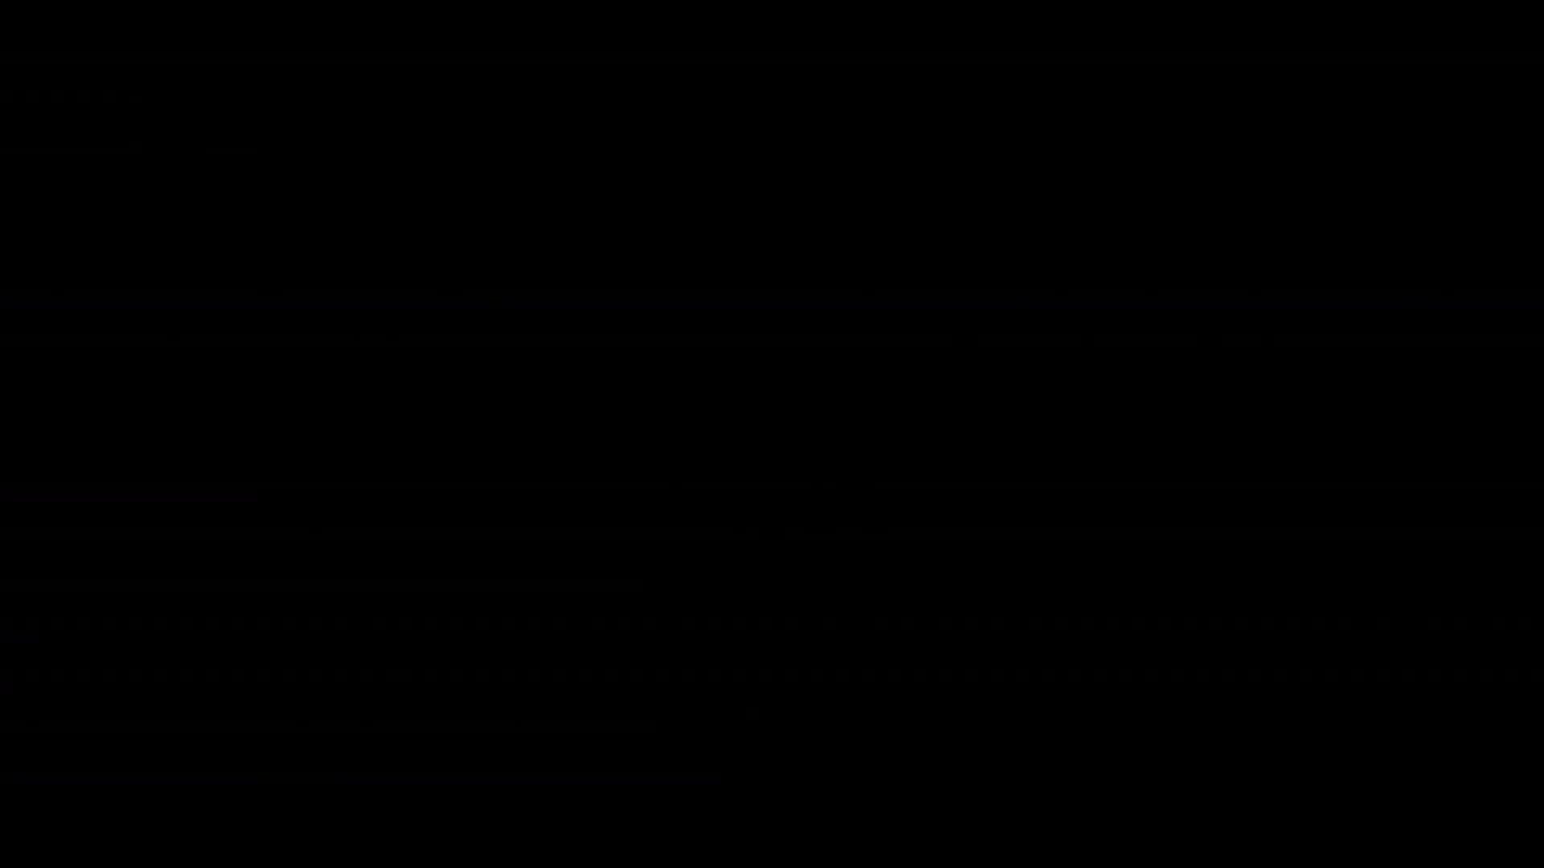
Rewind to section 16, turn off Vortex Editor, and start playing the chart.
{"action": "key", "text": "w"}
{"action": "key", "text": "space"}
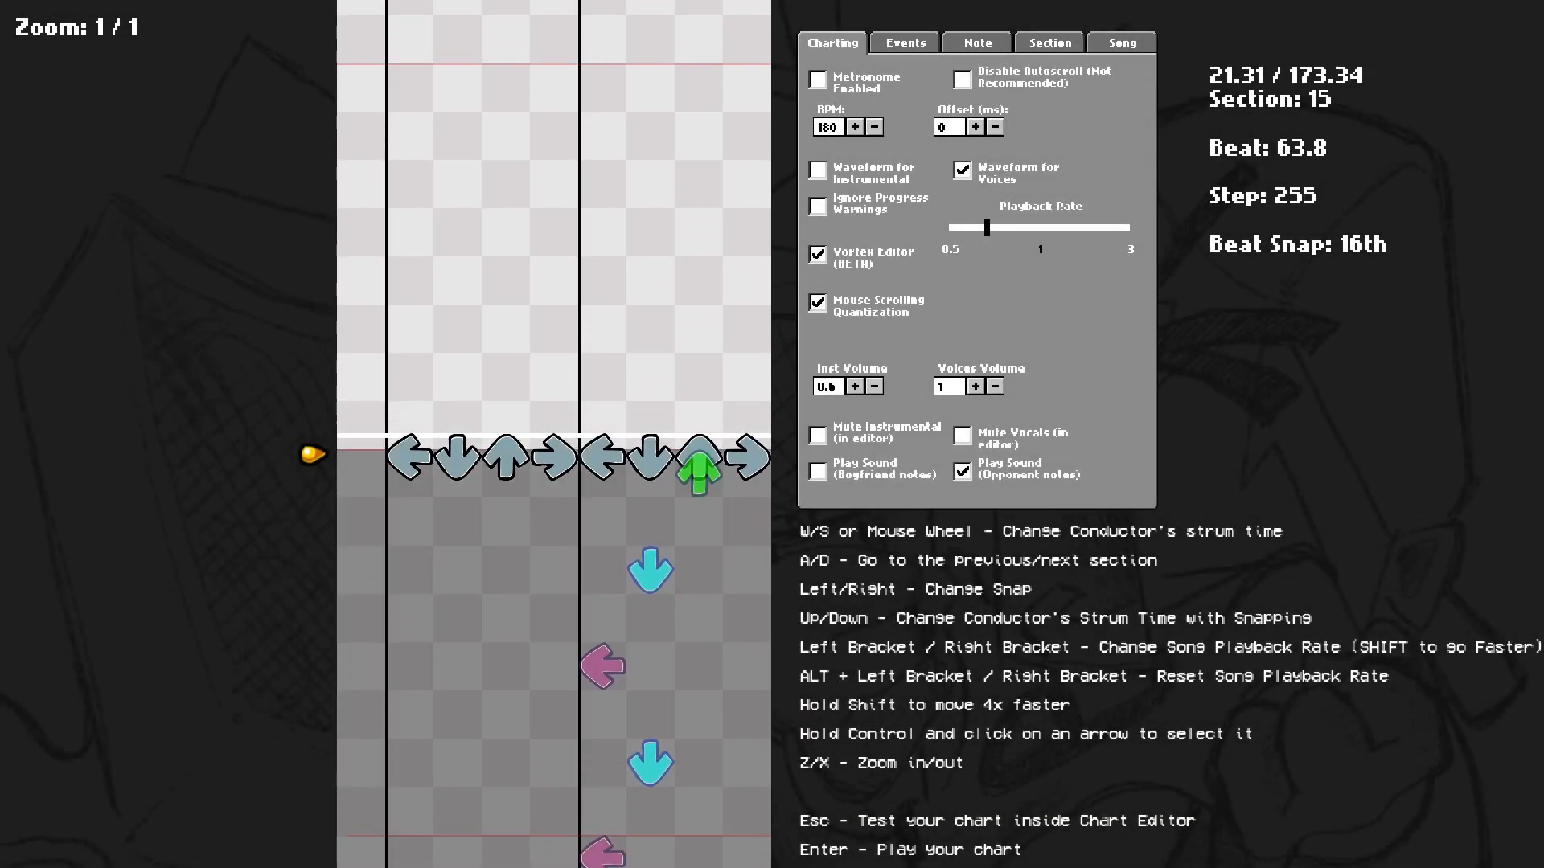
{"action": "key", "text": "space"}
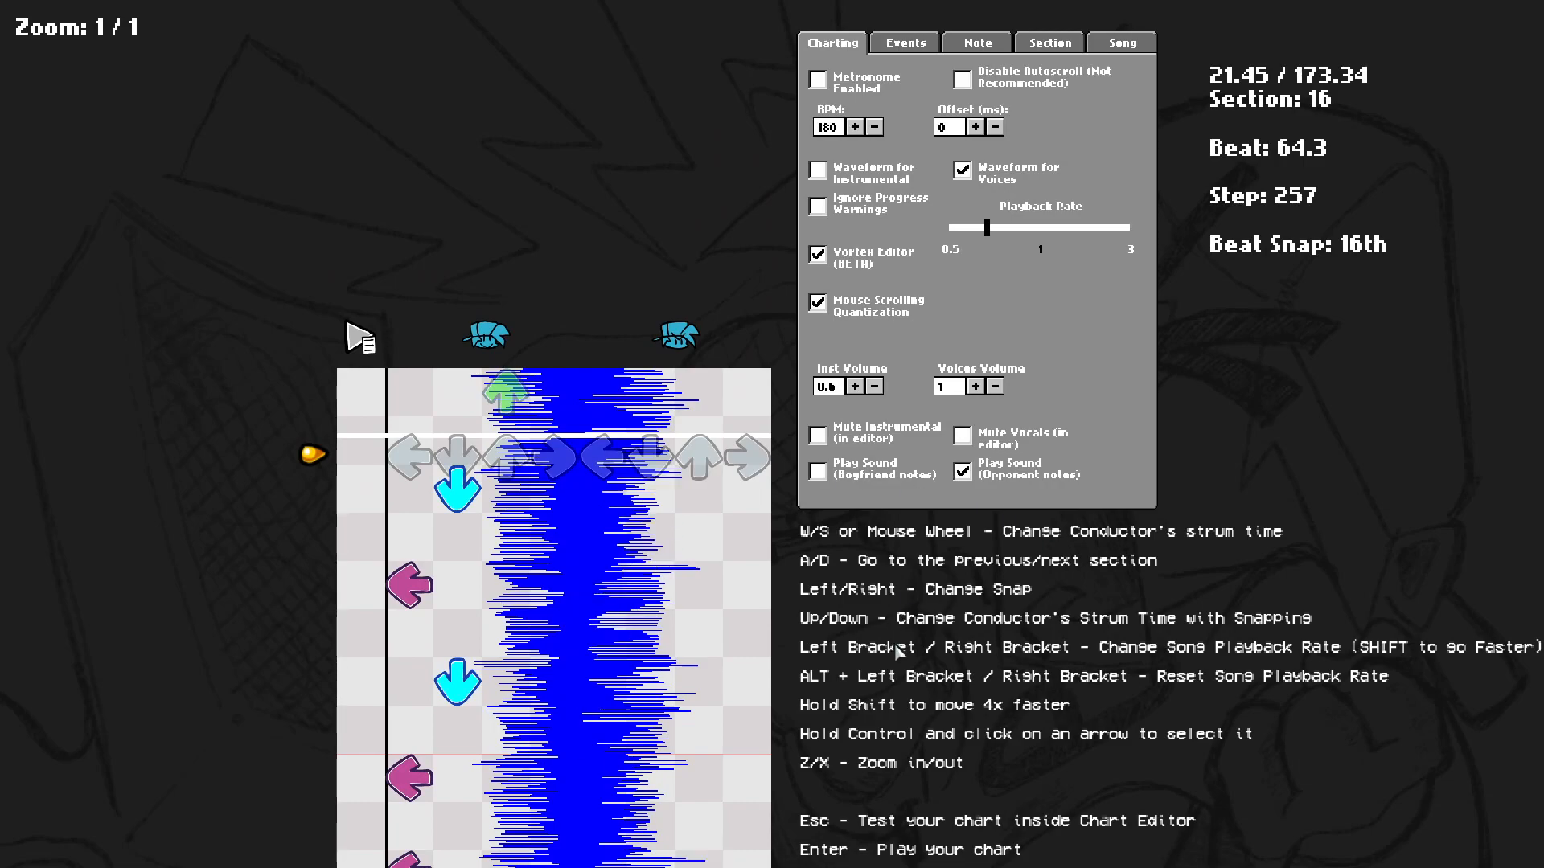
{"action": "left_click", "coordinate": [873, 257]}
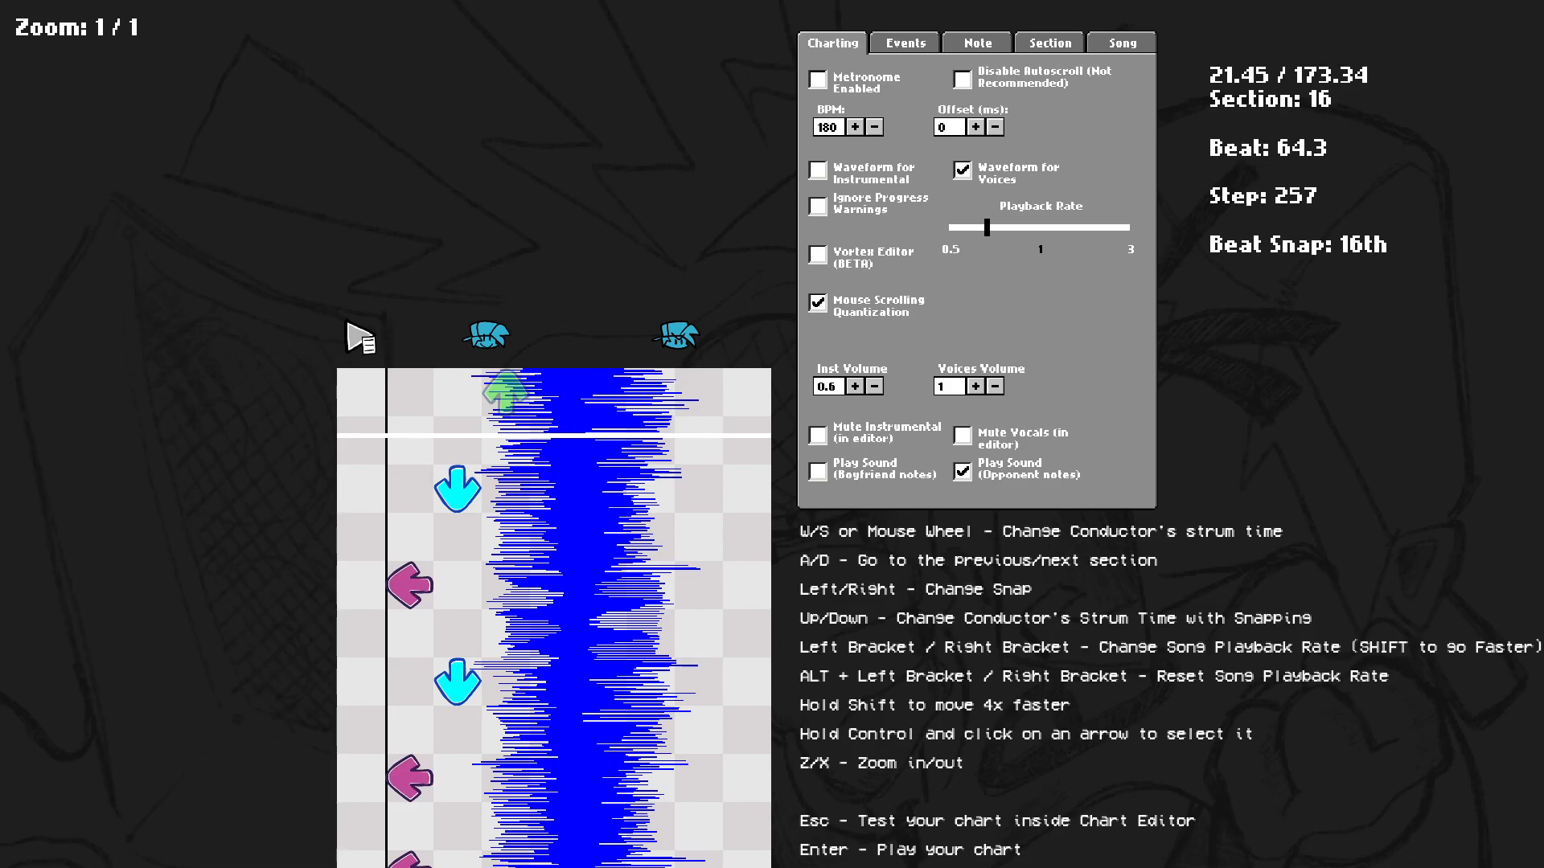
{"action": "key", "text": "Return"}
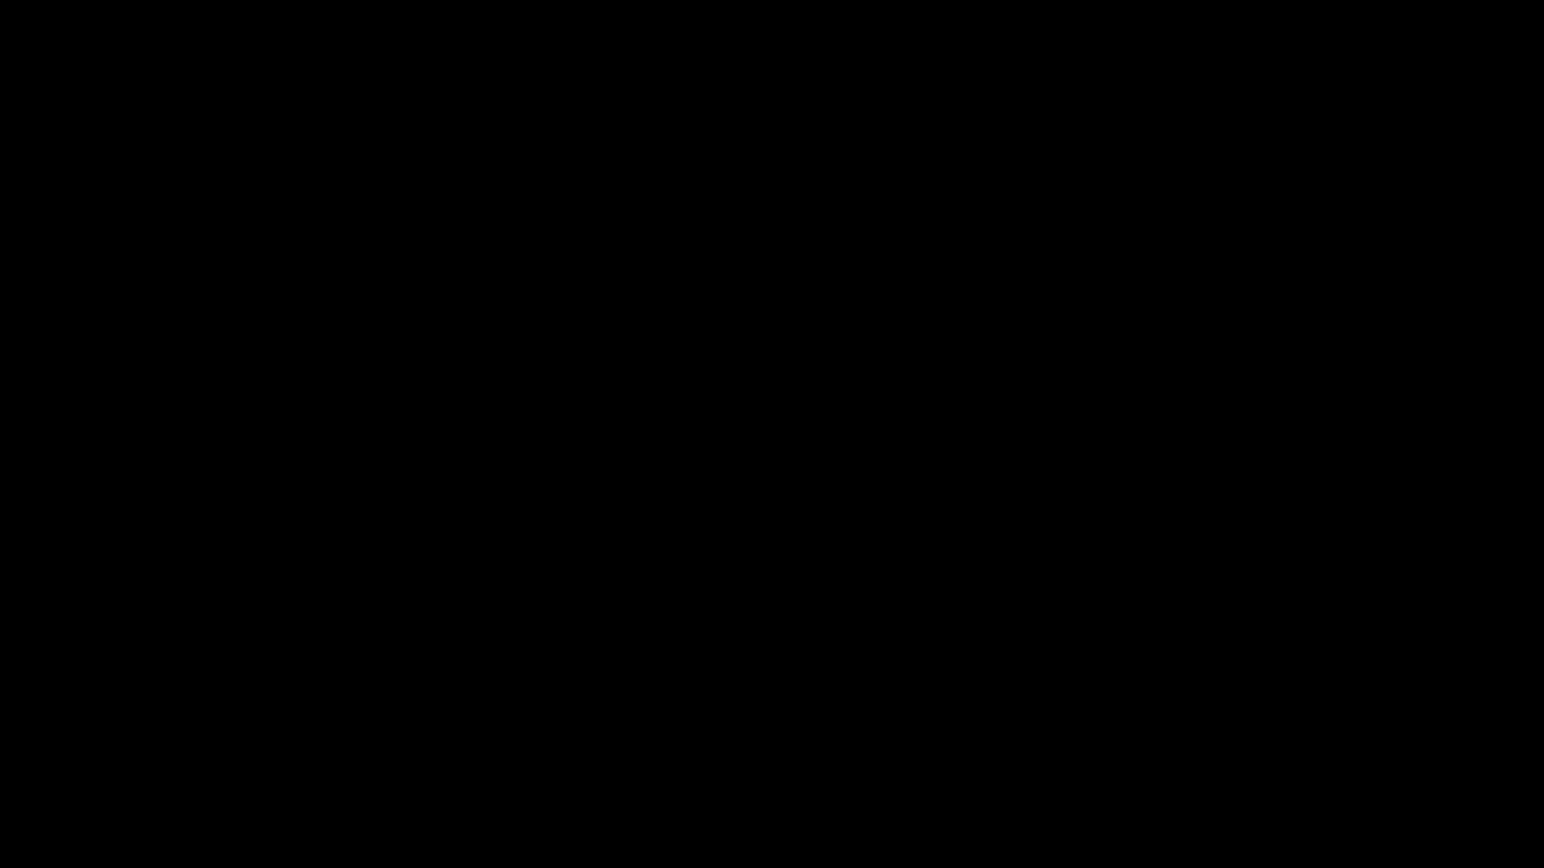